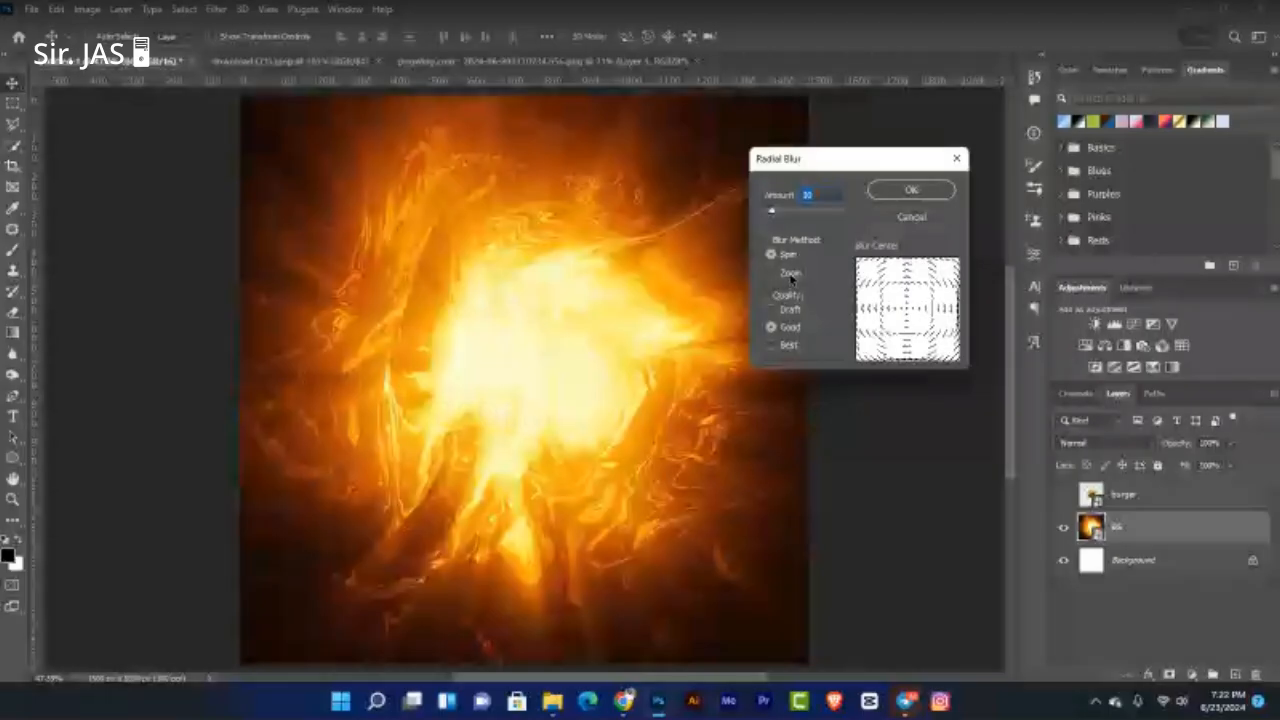
Step: Set the BG layer's Radial Blur method to Zoom and apply it as a smart filter
click(789, 274)
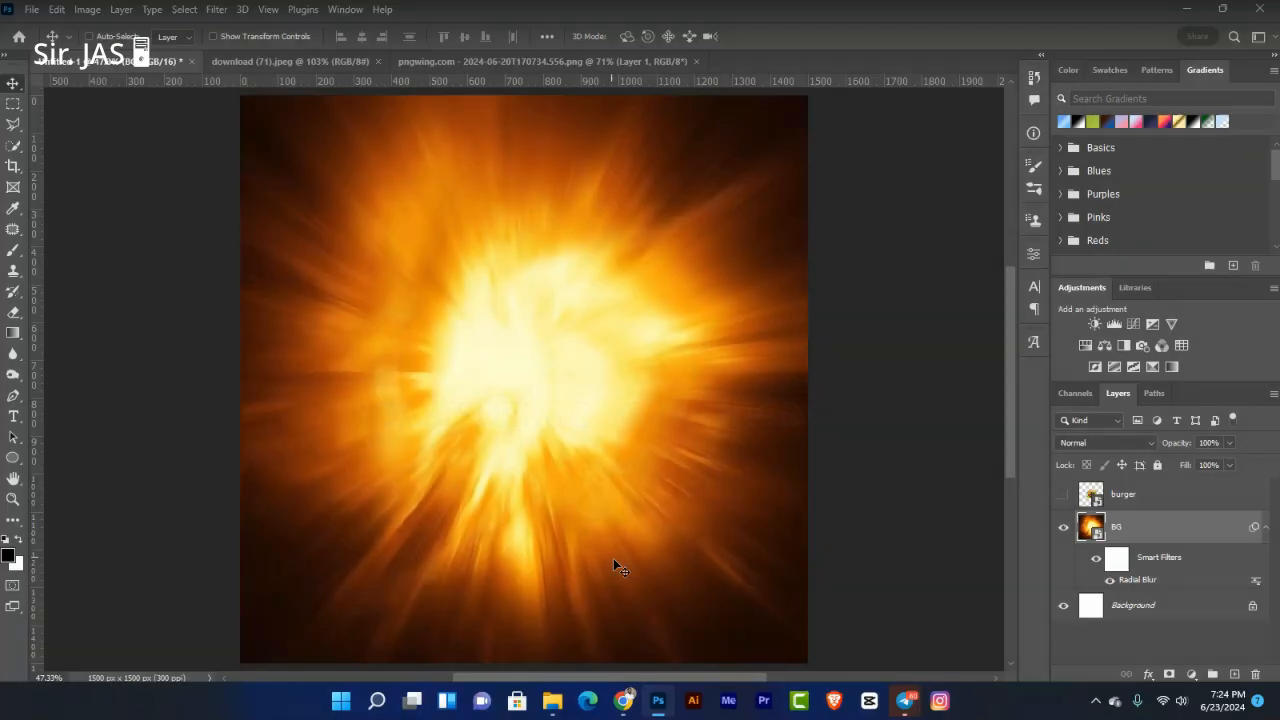
Step: Hide the burger and add a Curves adjustment above BG with its midpoint pulled down to darken
click(1063, 495)
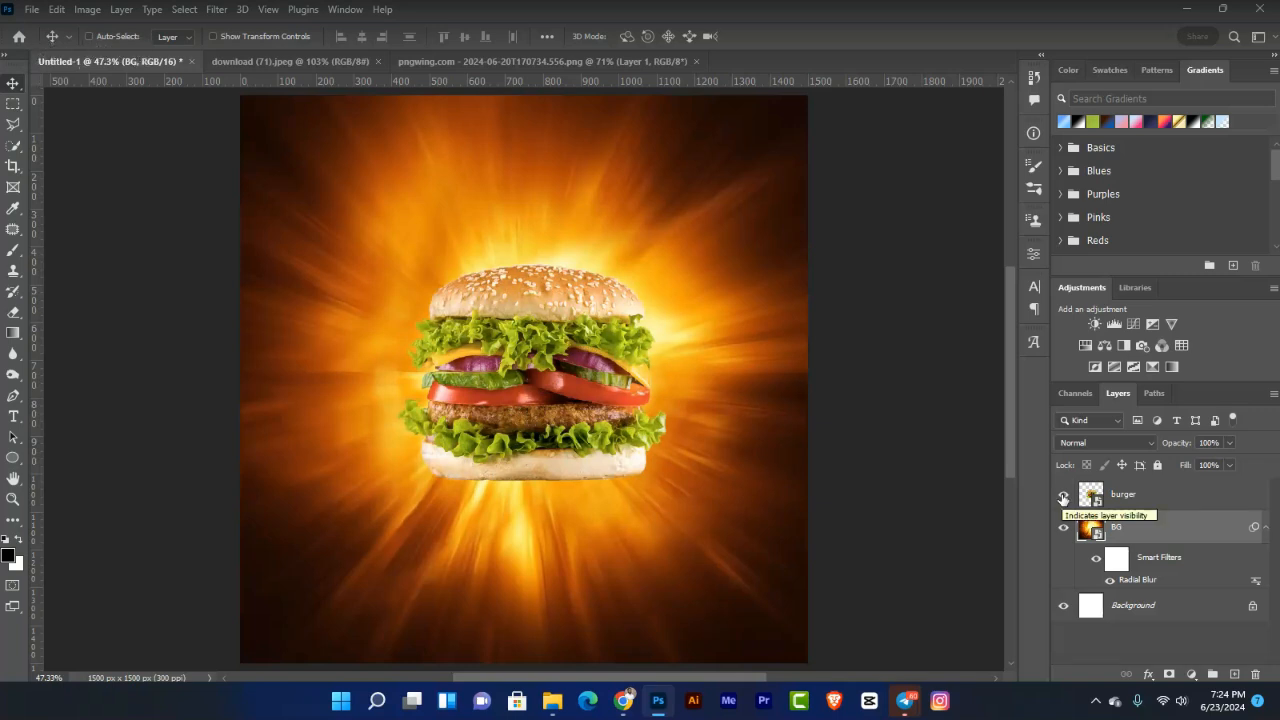
click(1063, 495)
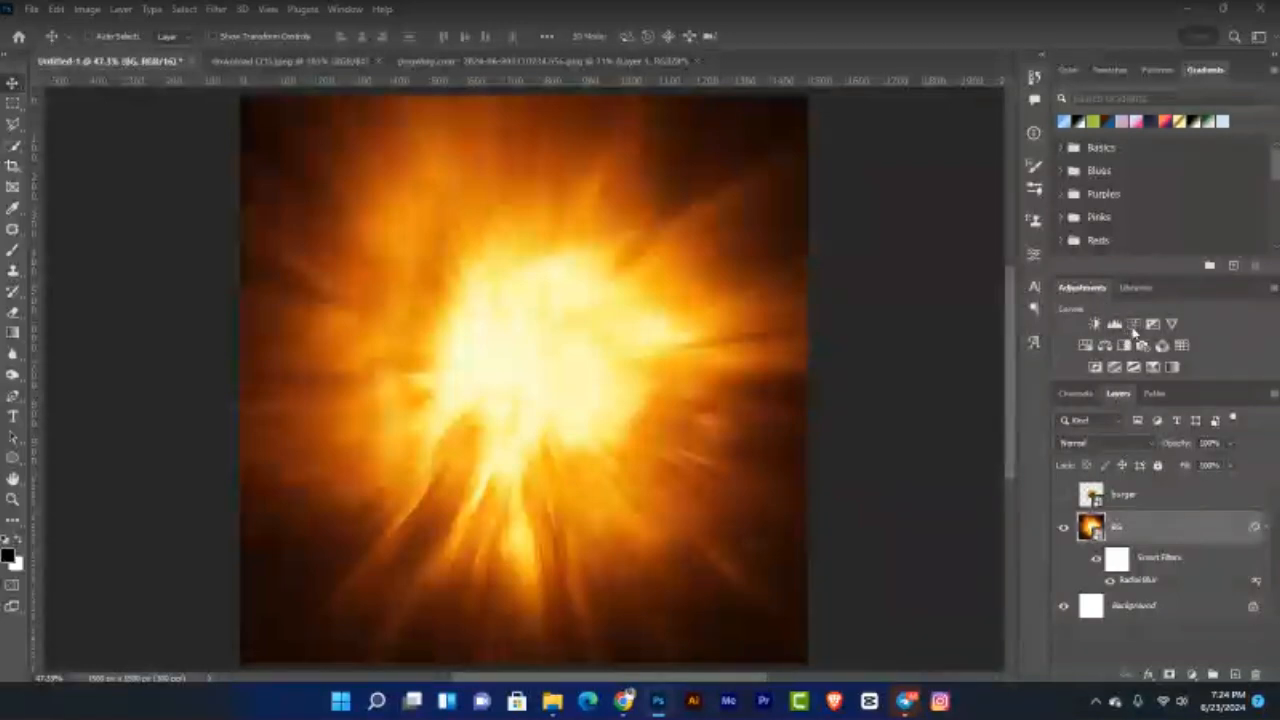
click(1034, 254)
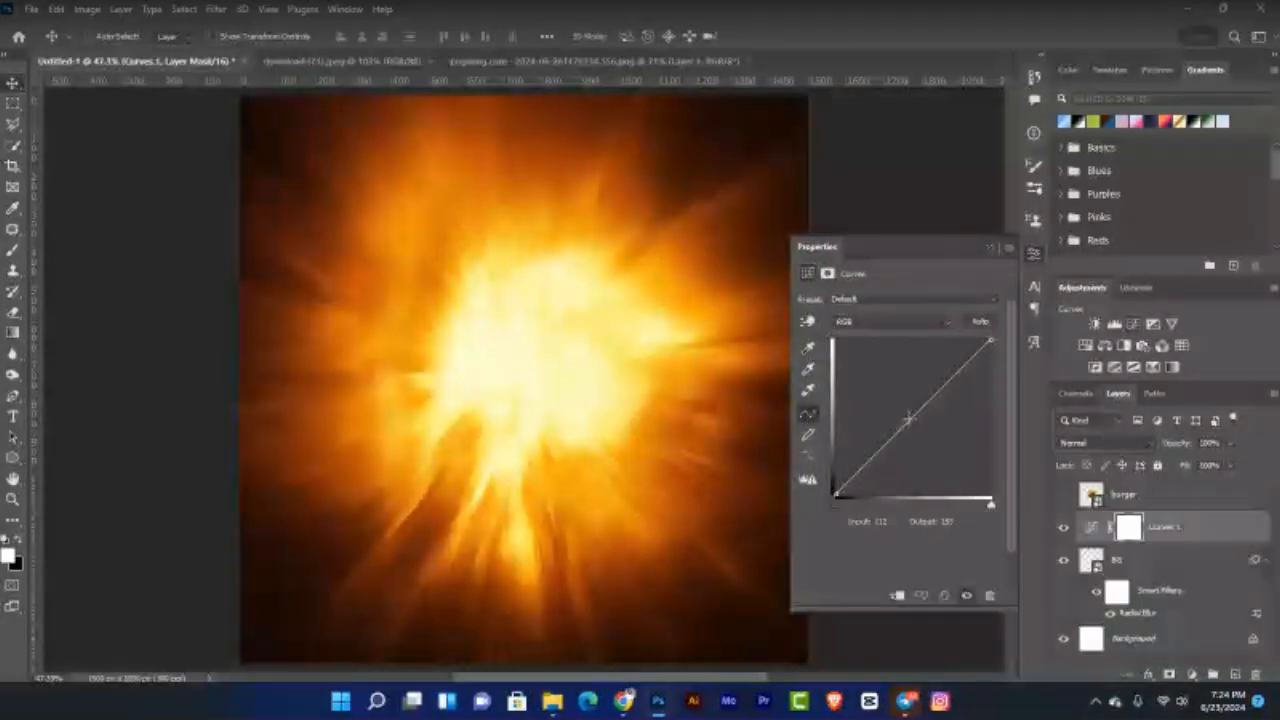
click(911, 416)
drag(912, 415, 921, 446)
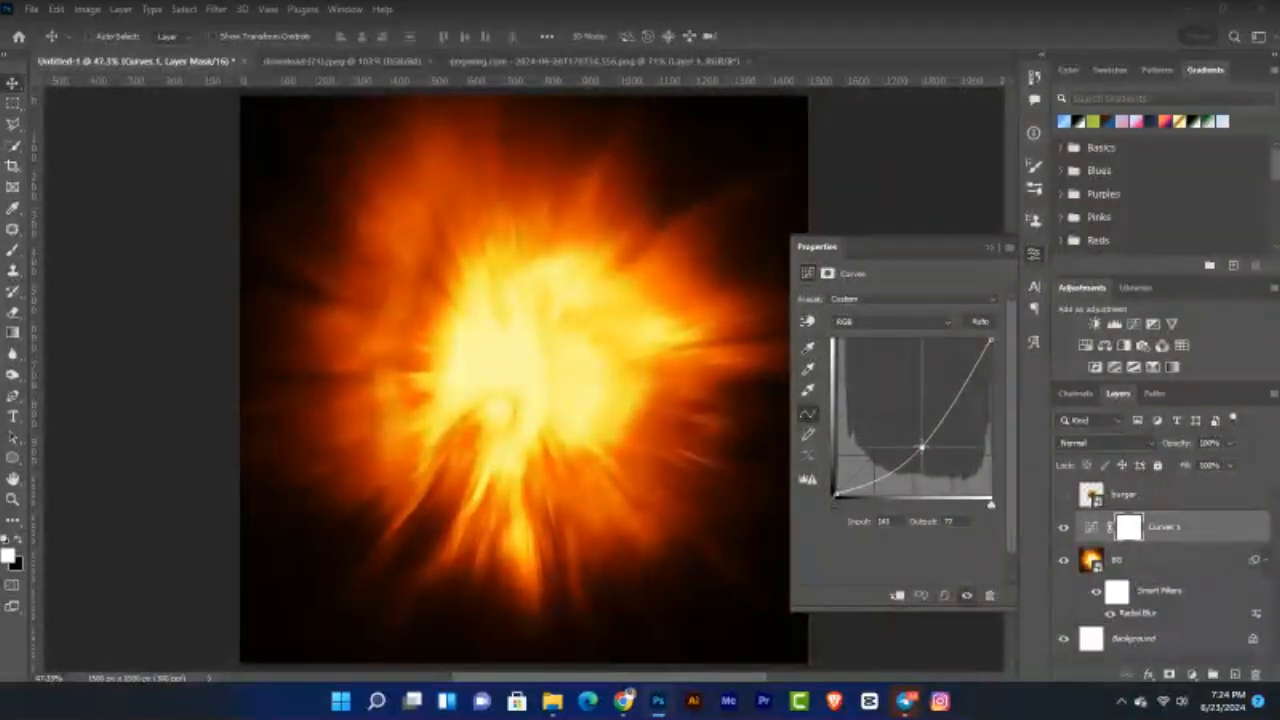
Step: Invert the Curves 1 mask to black so the darkening is hidden
click(988, 245)
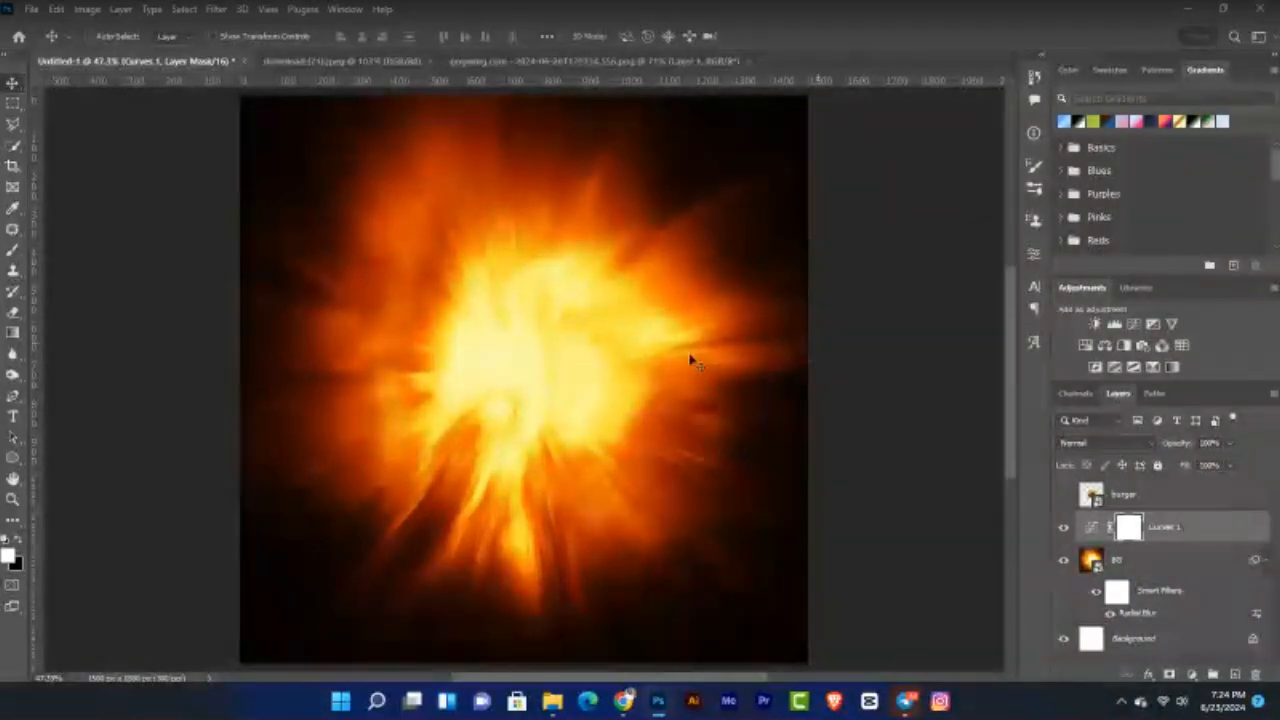
key(ctrl)
key(ctrl+i)
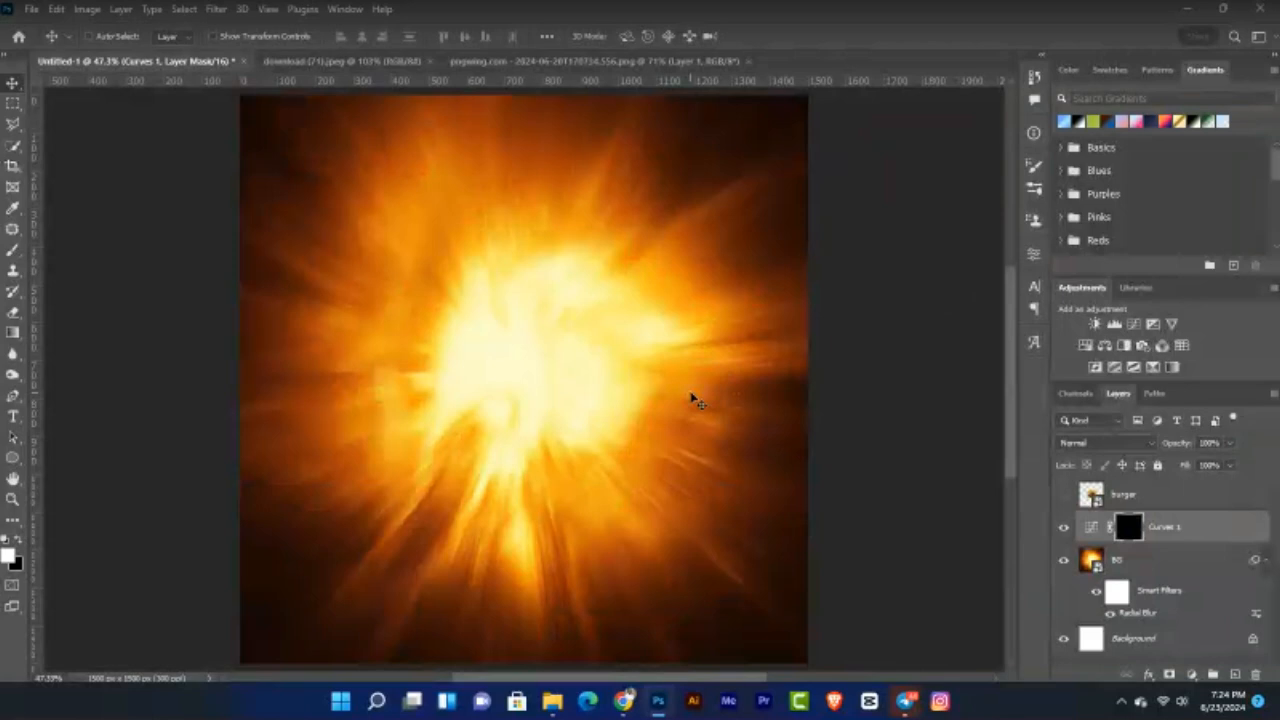
Step: Pick a soft round brush sized to 800 px and zoom out to the whole canvas
click(14, 251)
right_click(14, 251)
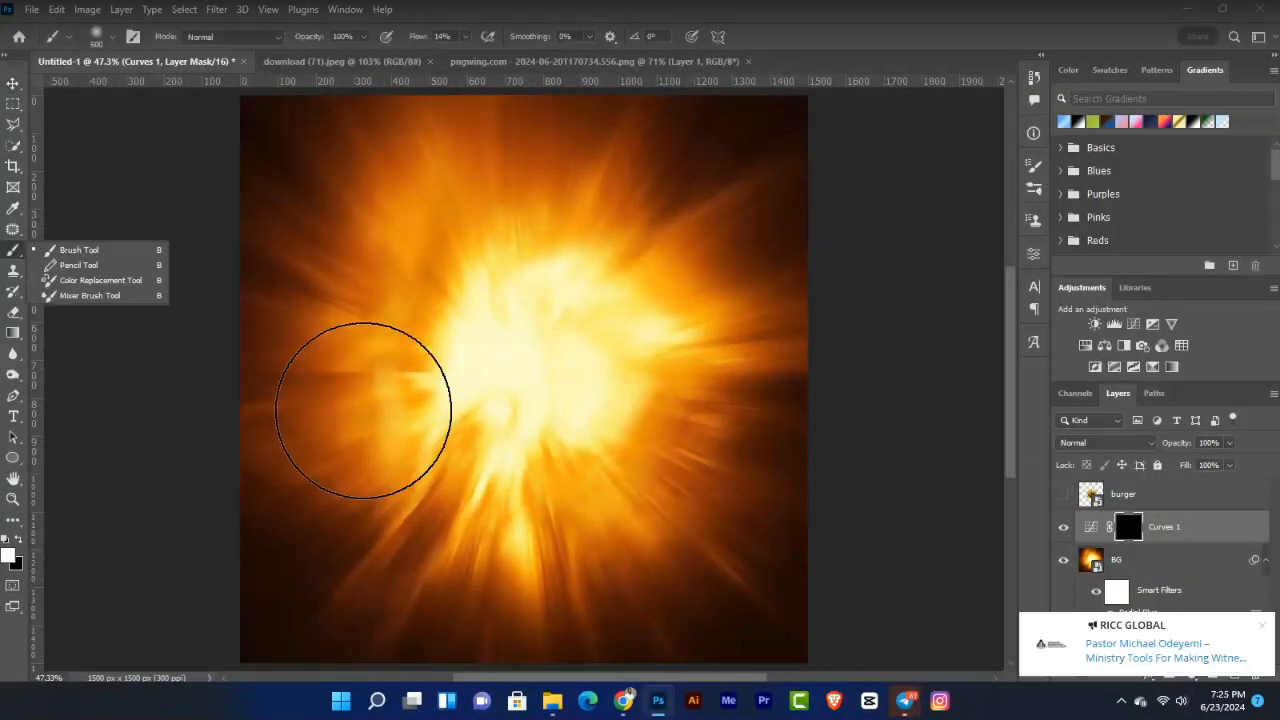
click(363, 410)
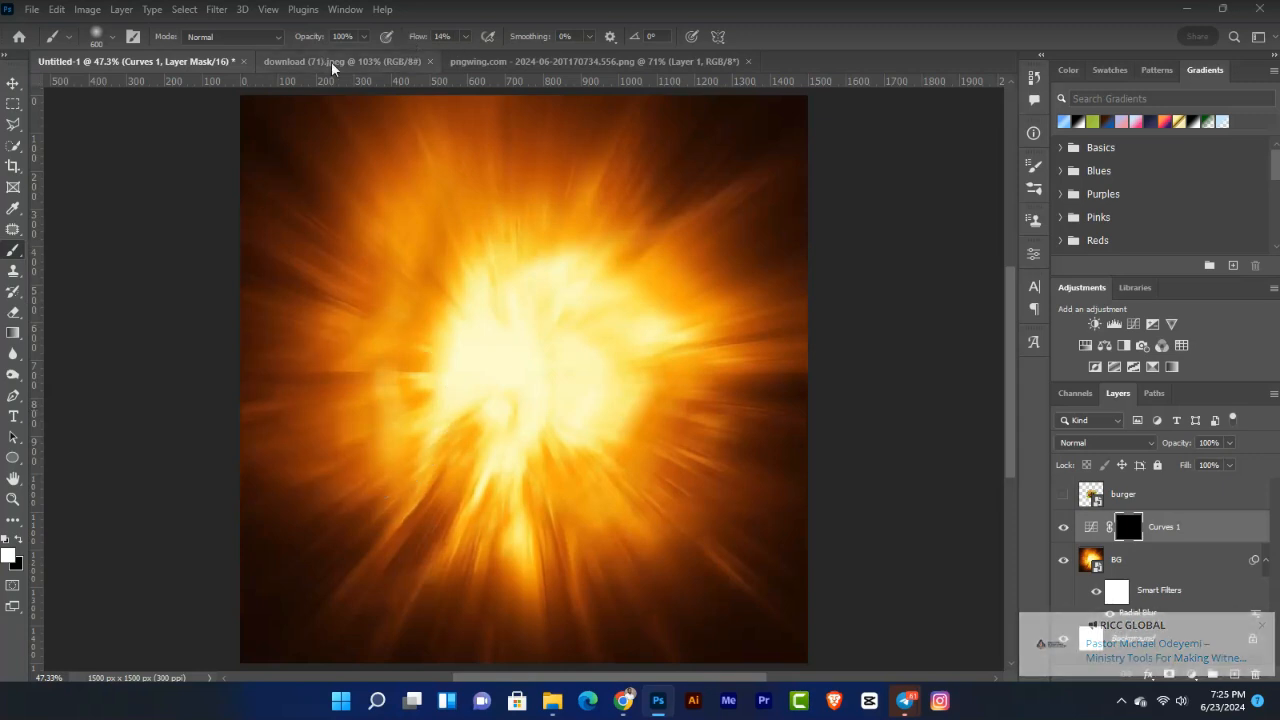
key(bracketright)
key(bracketright)
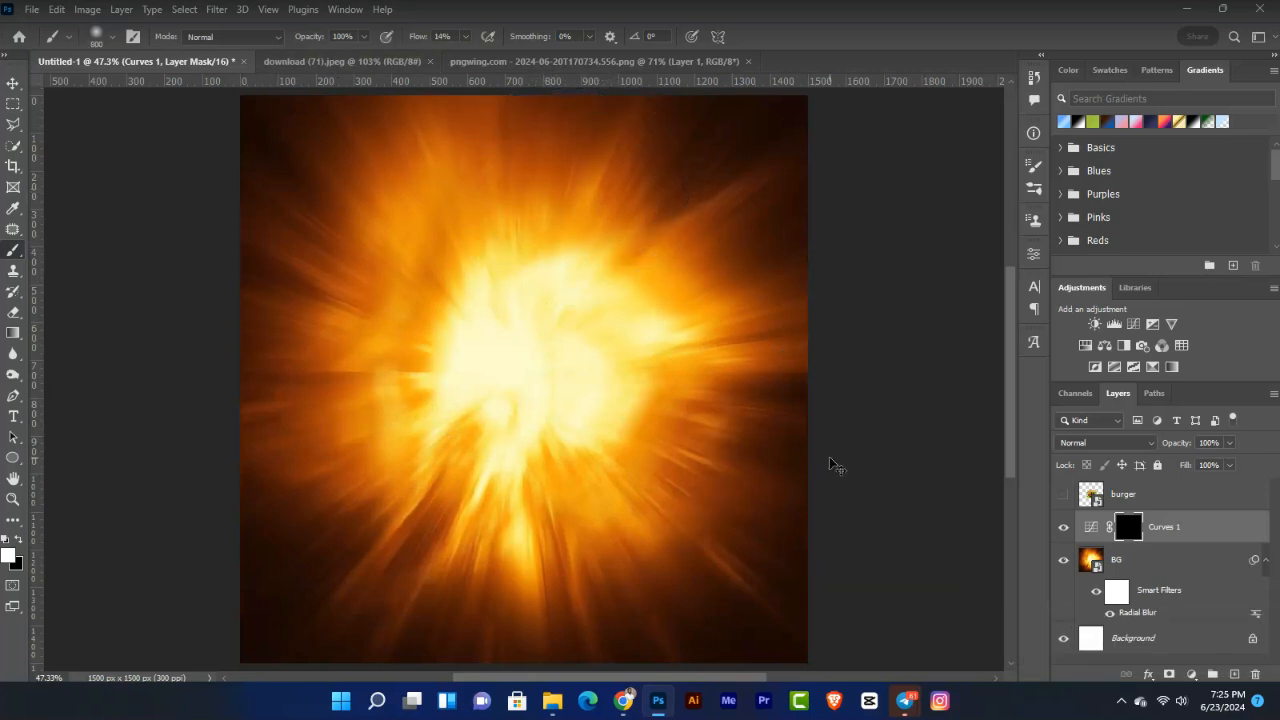
key(ctrl+minus)
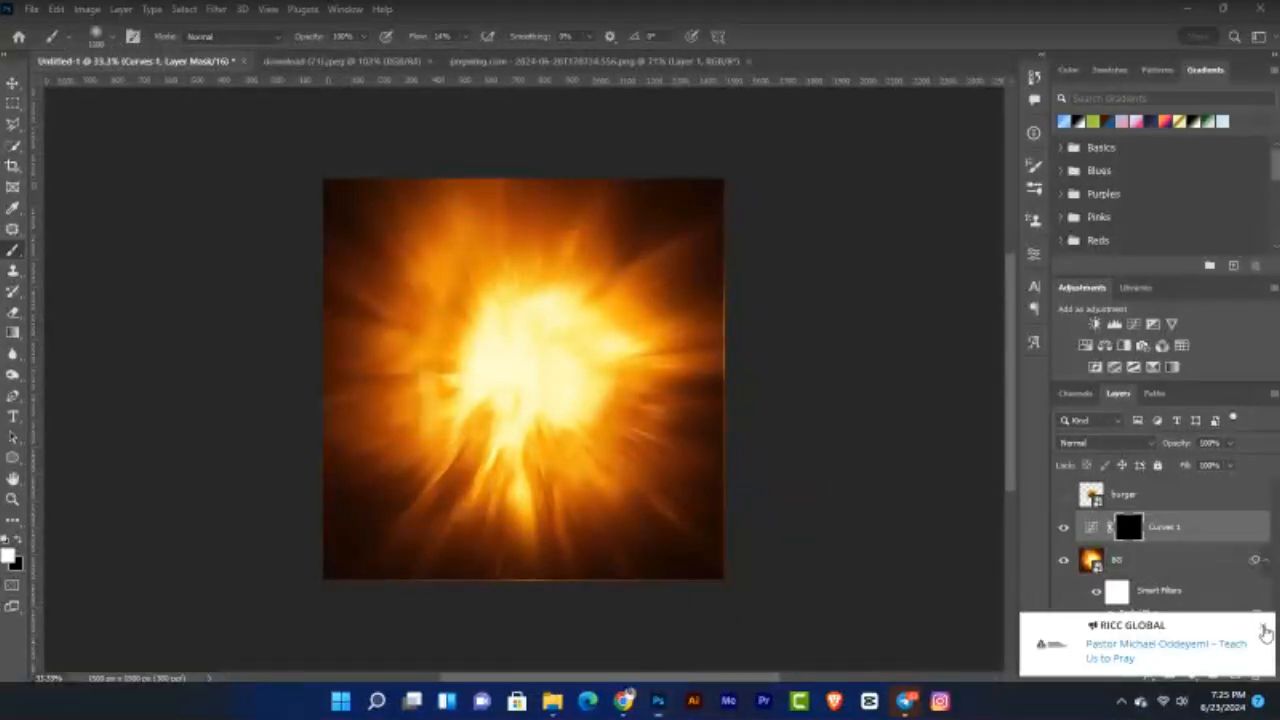
click(1265, 632)
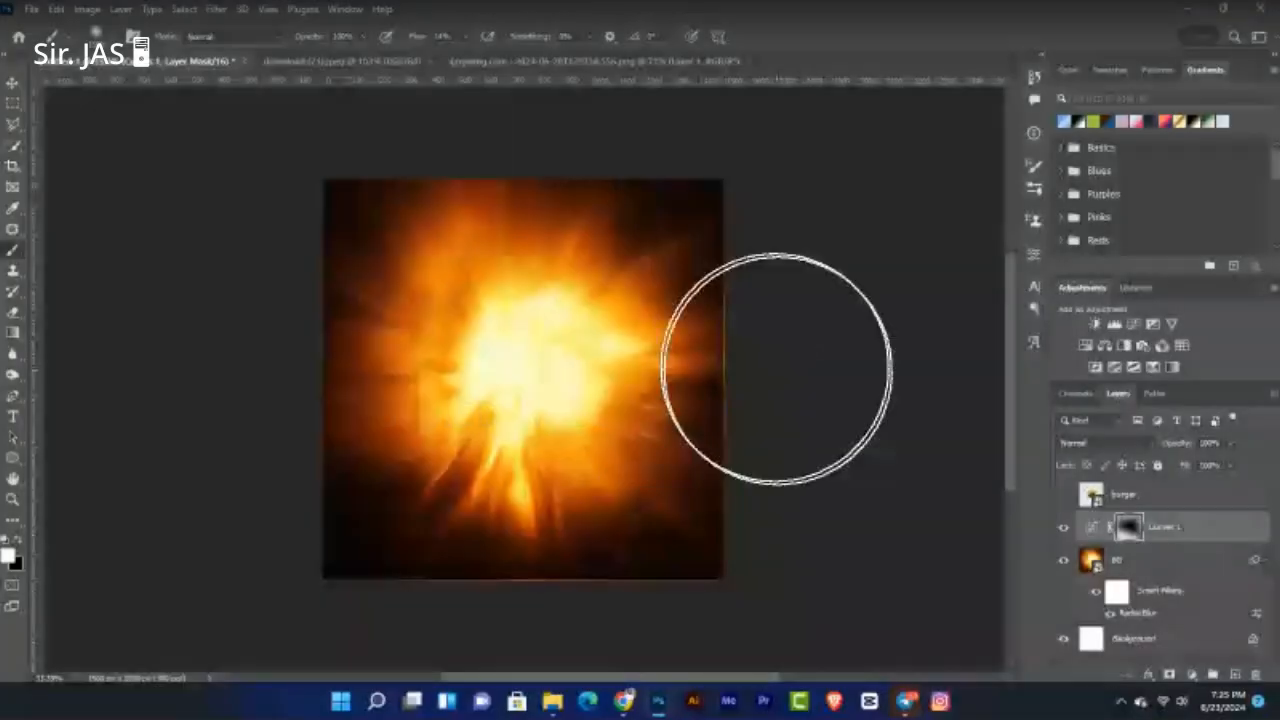
key(ctrl+plus)
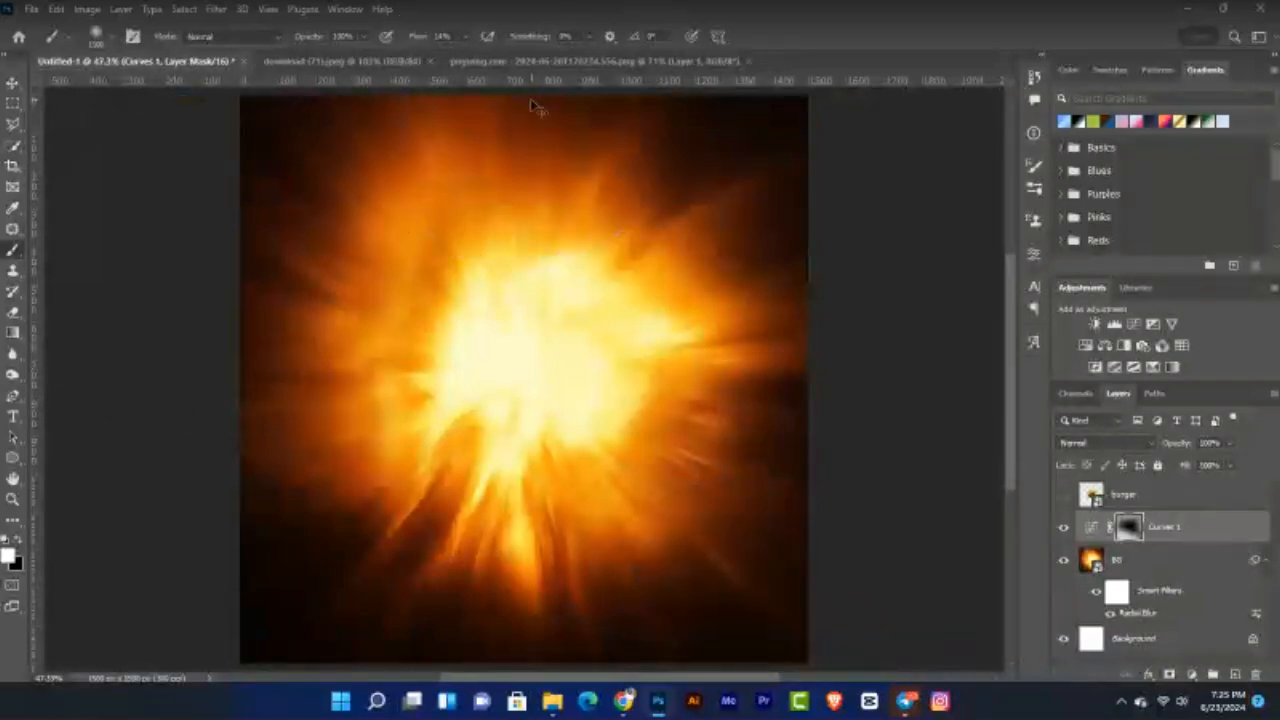
key(ctrl+minus)
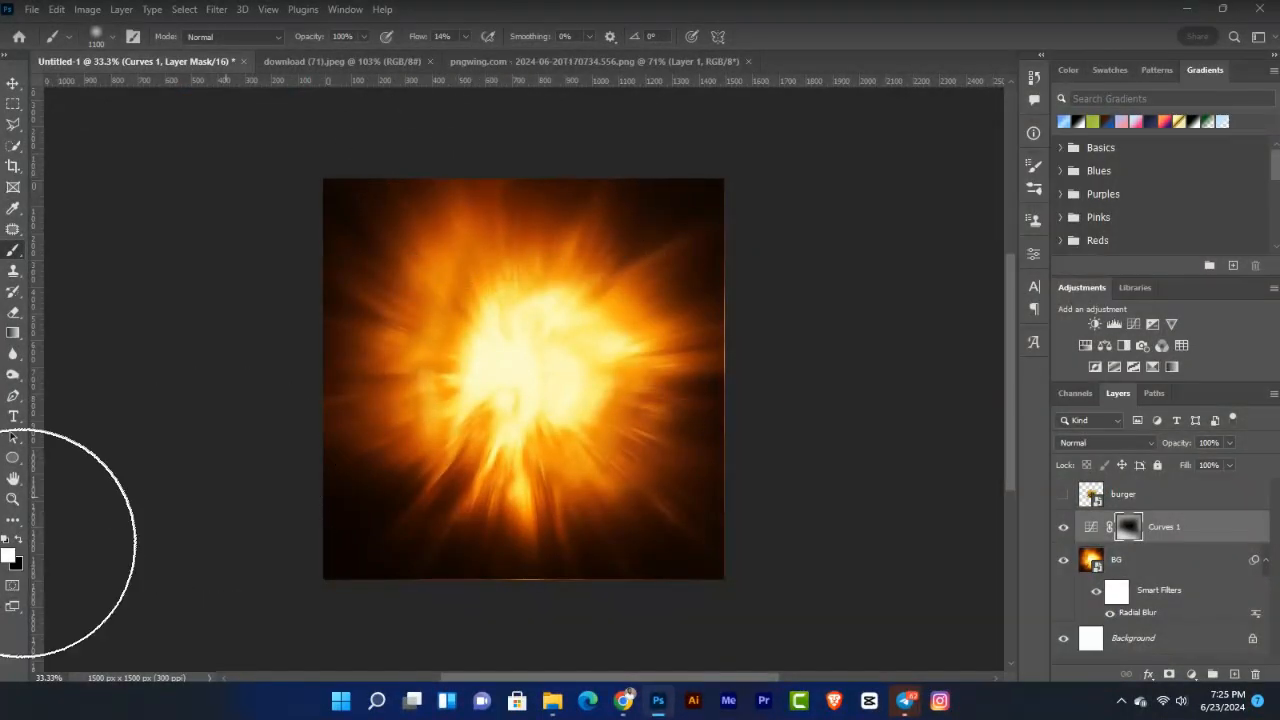
Step: Paint black on the Curves 1 mask over the fire's core and lower-left rays
key(x)
click(448, 409)
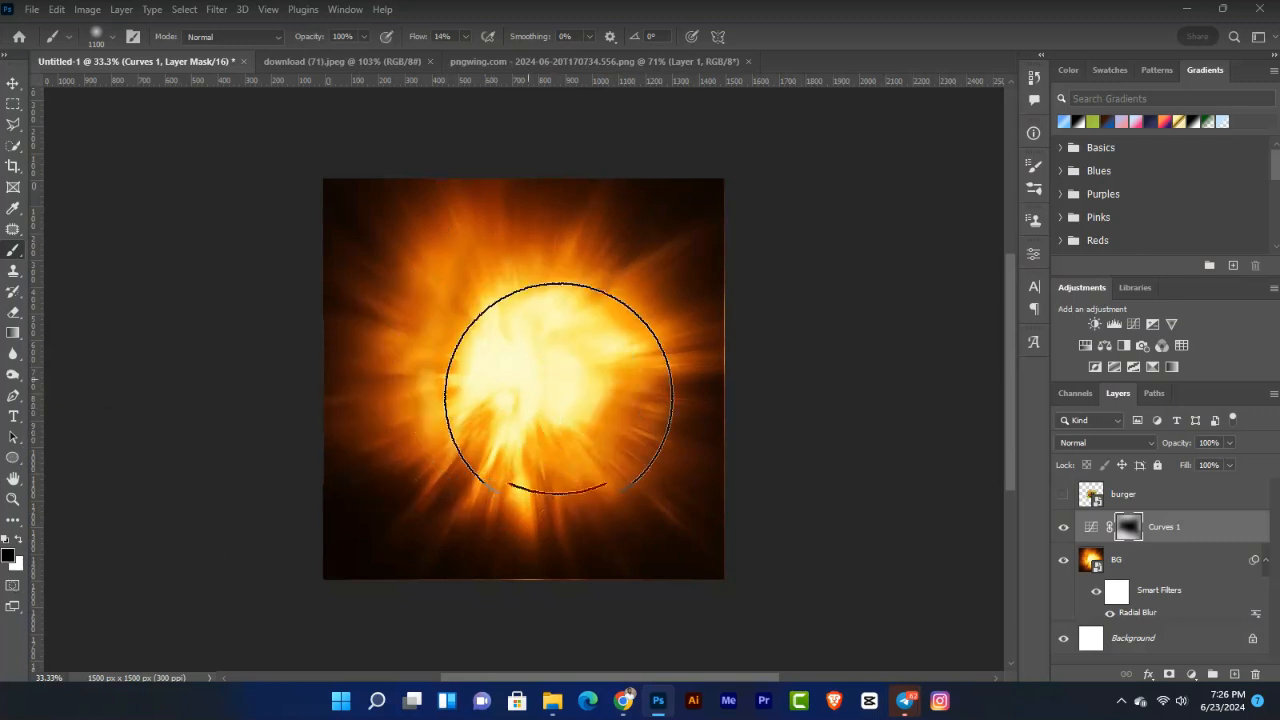
click(543, 357)
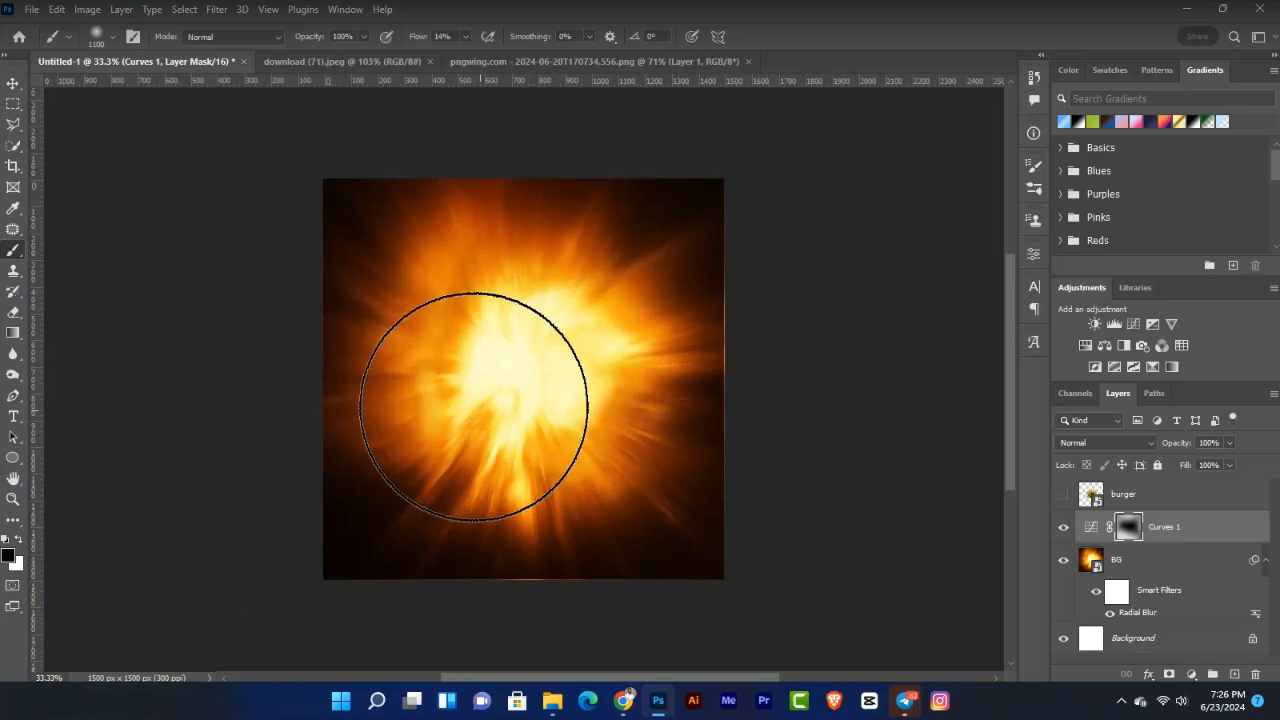
click(517, 380)
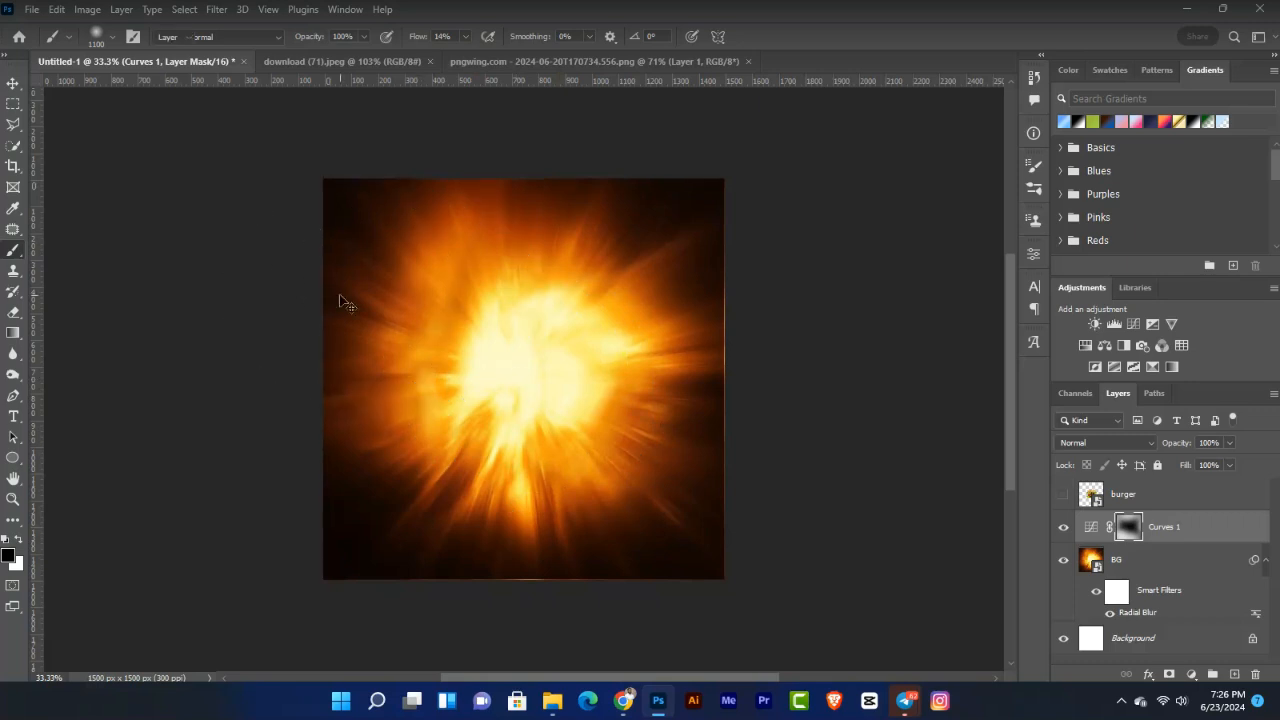
Step: Toggle Curves 1 off and on to compare the edge darkening
key(ctrl+0)
key(v)
click(1064, 527)
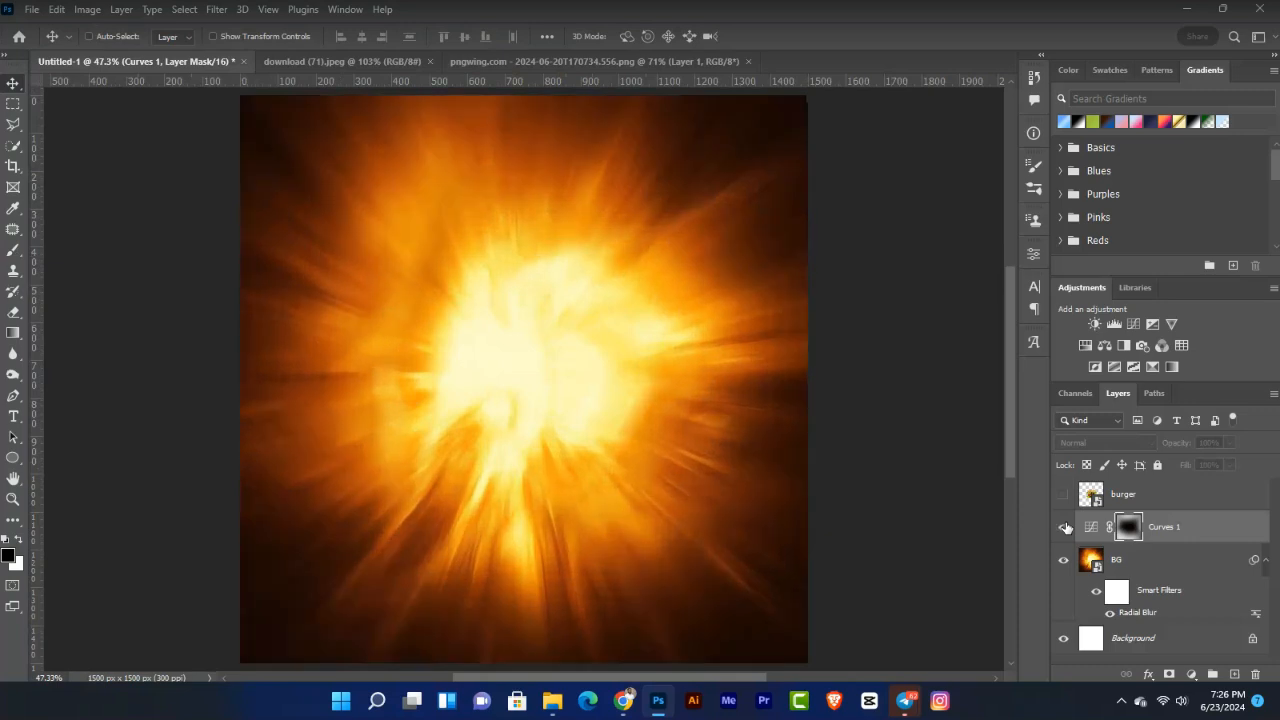
click(1064, 527)
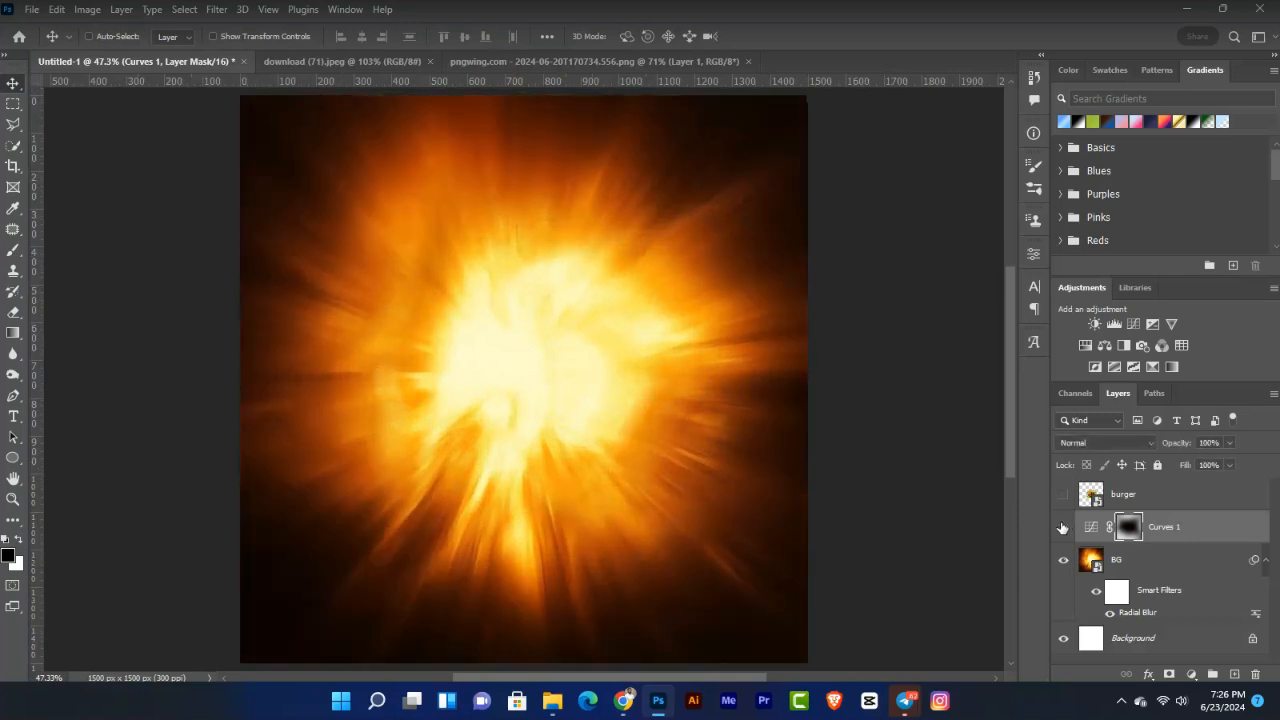
click(1063, 527)
click(1063, 527)
key(ctrl+minus)
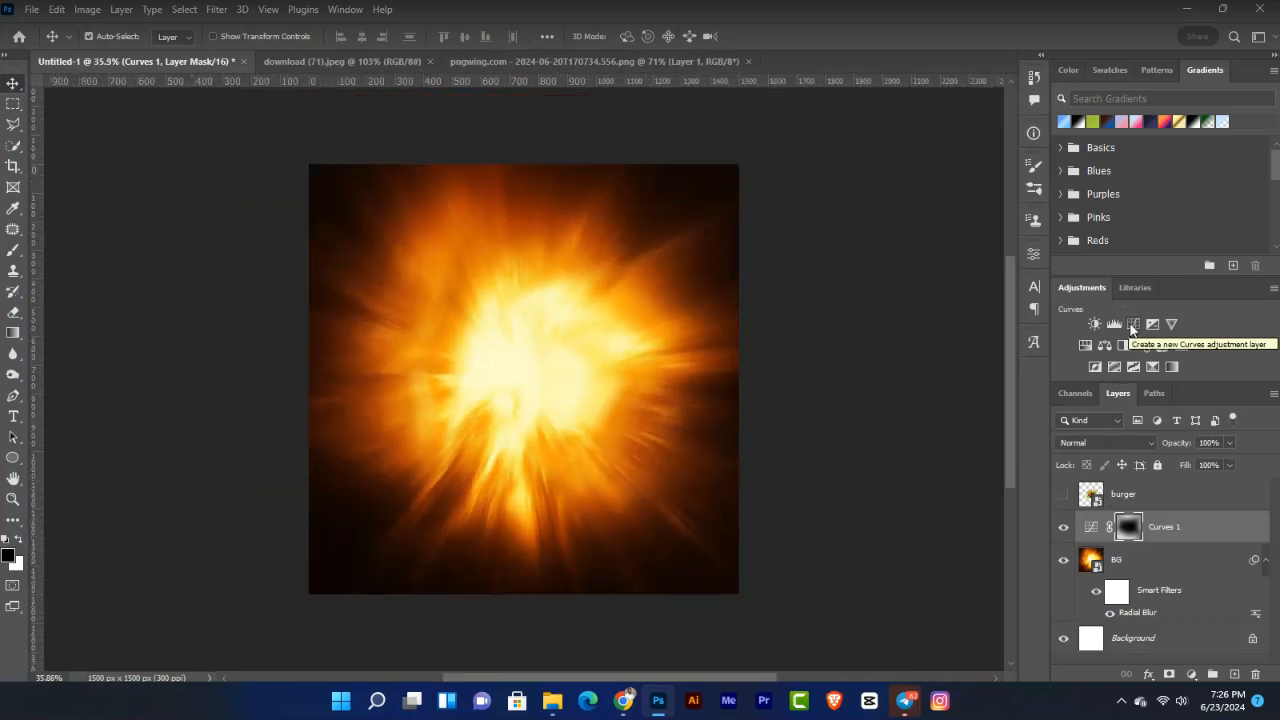
Step: Add a Curves 2 adjustment with the curve bent upward to brighten, and compare it on and off
key(ctrl+plus)
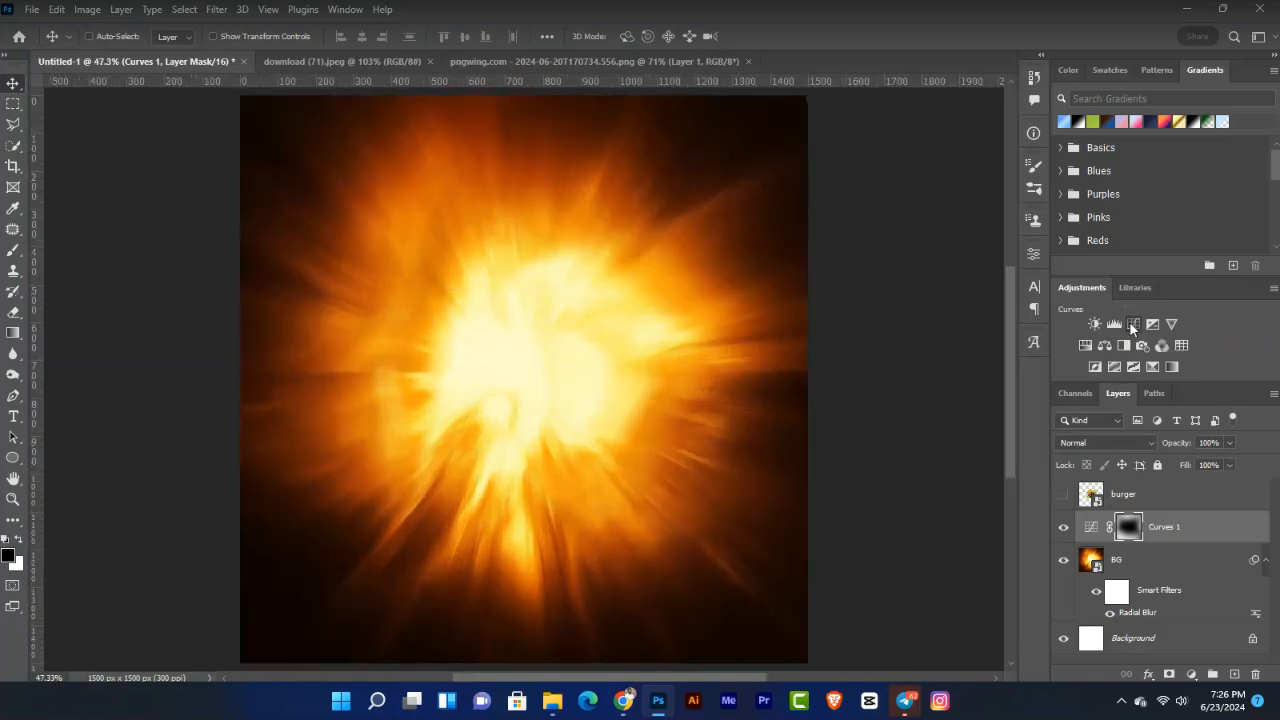
click(1133, 323)
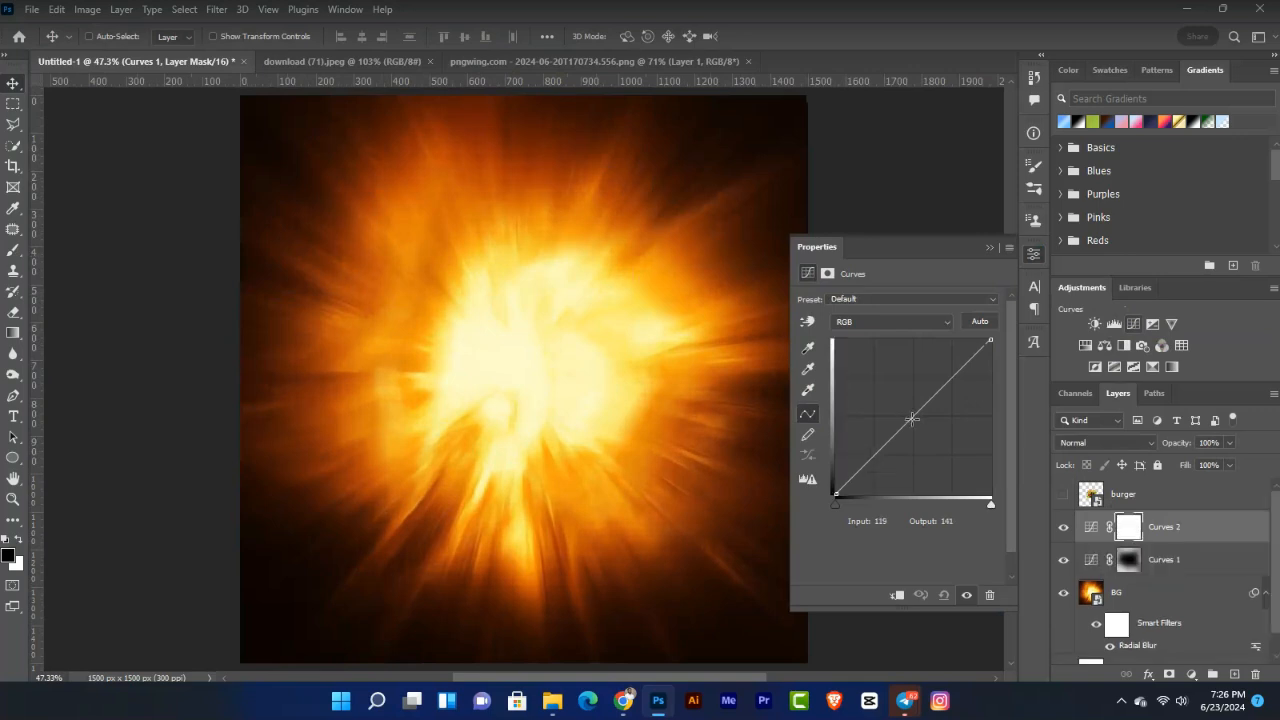
drag(911, 416, 893, 394)
click(990, 245)
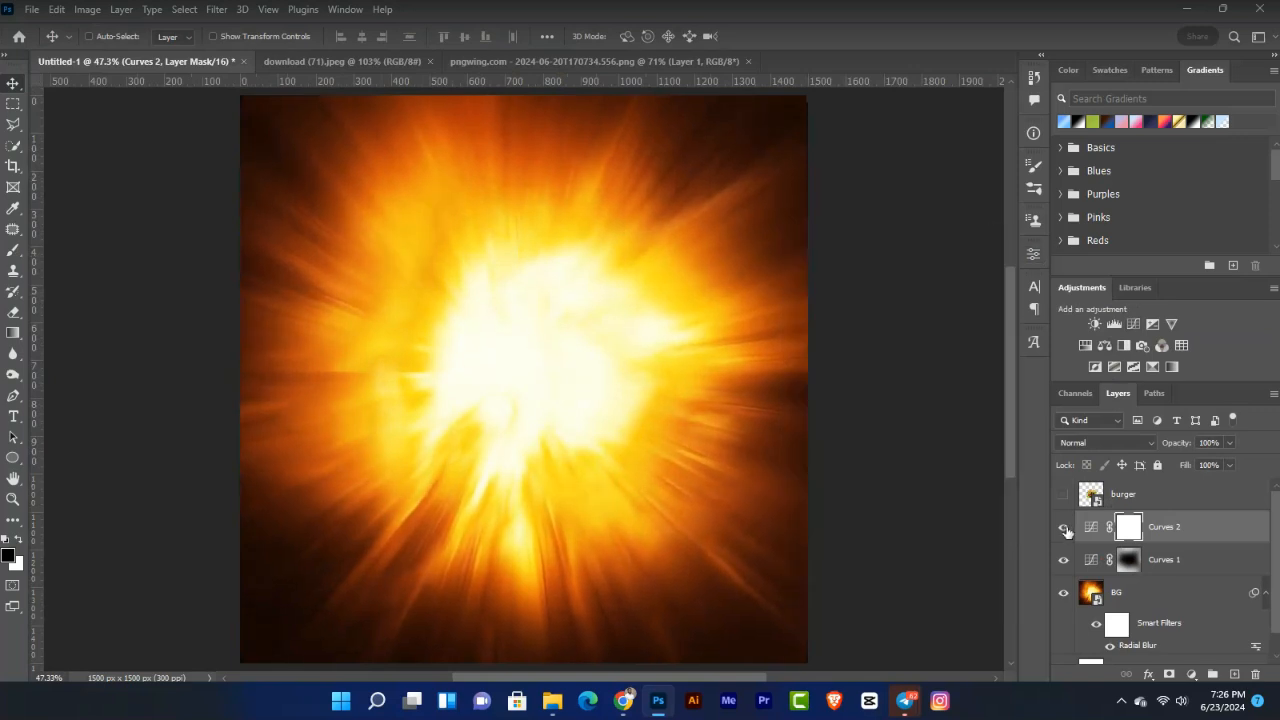
click(1064, 528)
click(1064, 528)
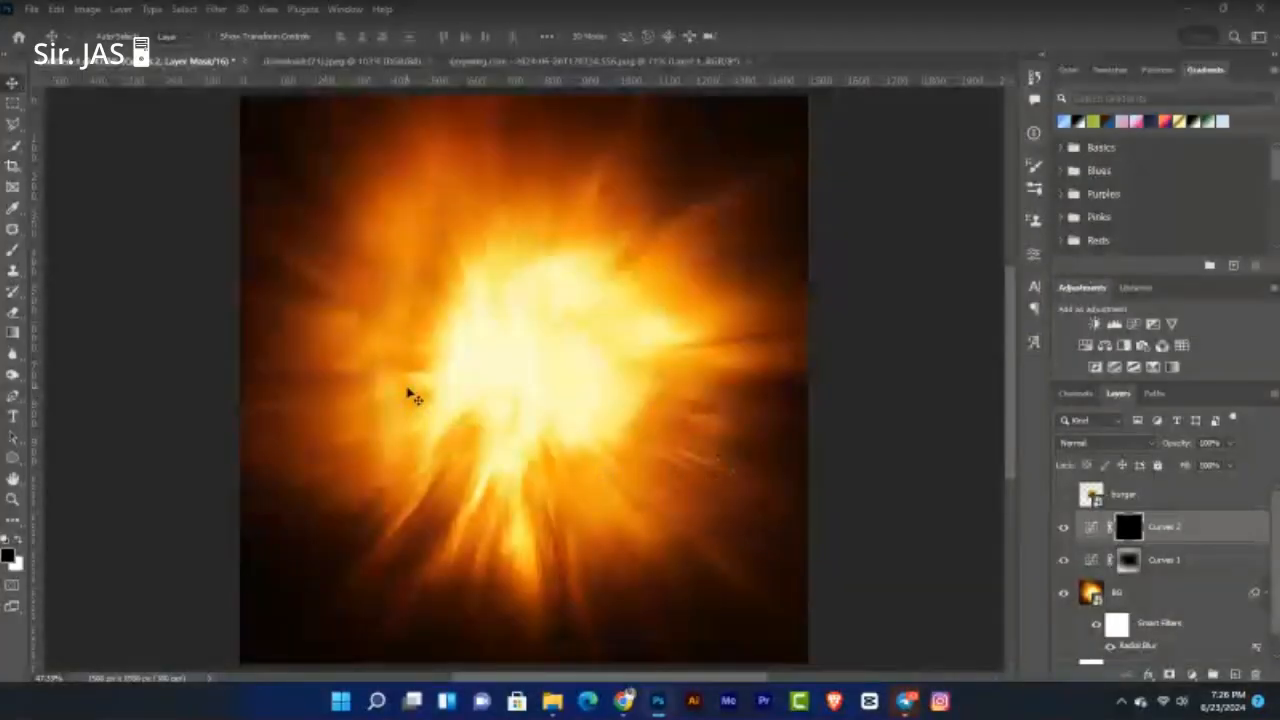
Step: Paint the Curves 2 brightening into the fire's centre with a 1000 px brush
key(b)
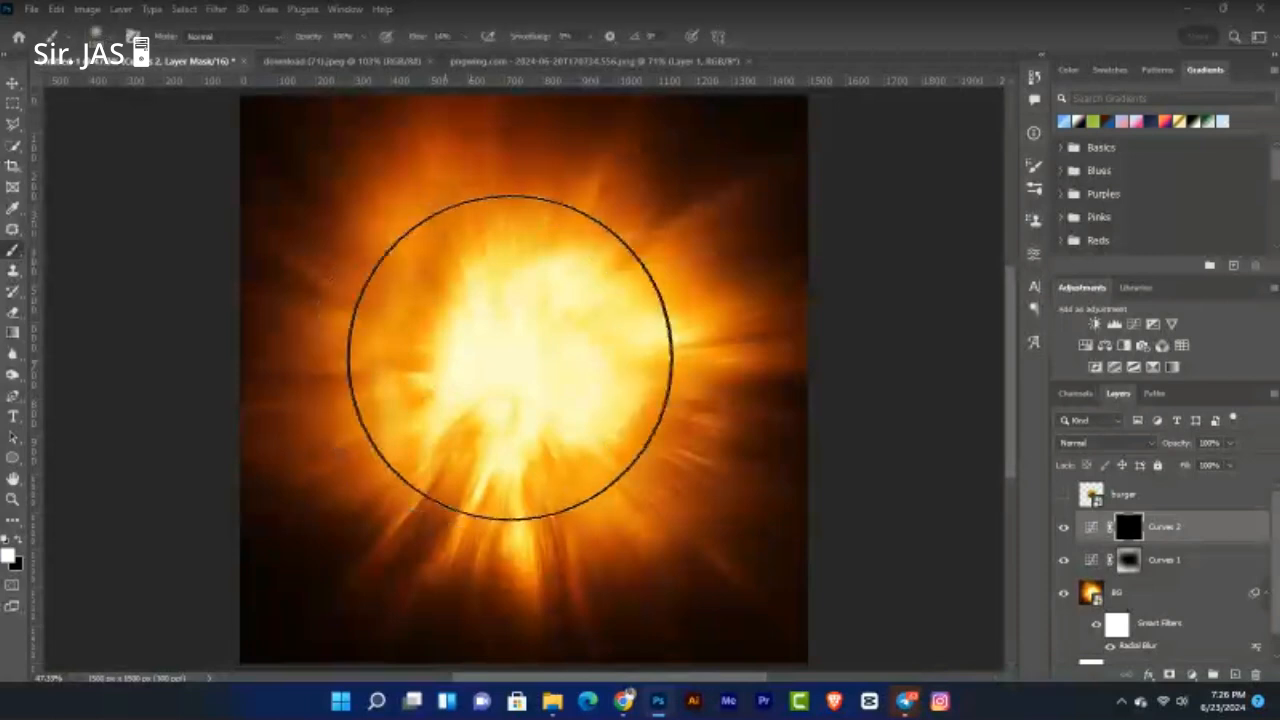
key(bracketleft)
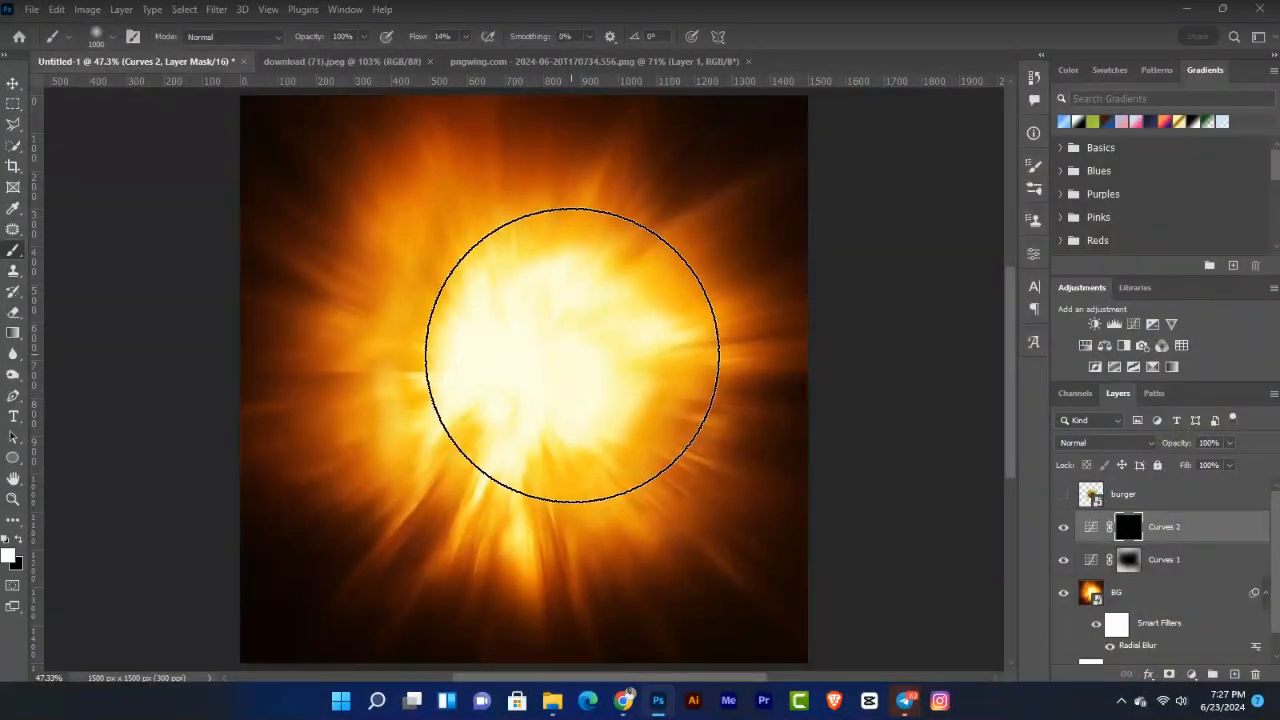
mouse_move(572, 355)
mouse_down()
mouse_move(462, 420)
mouse_move(445, 475)
mouse_up()
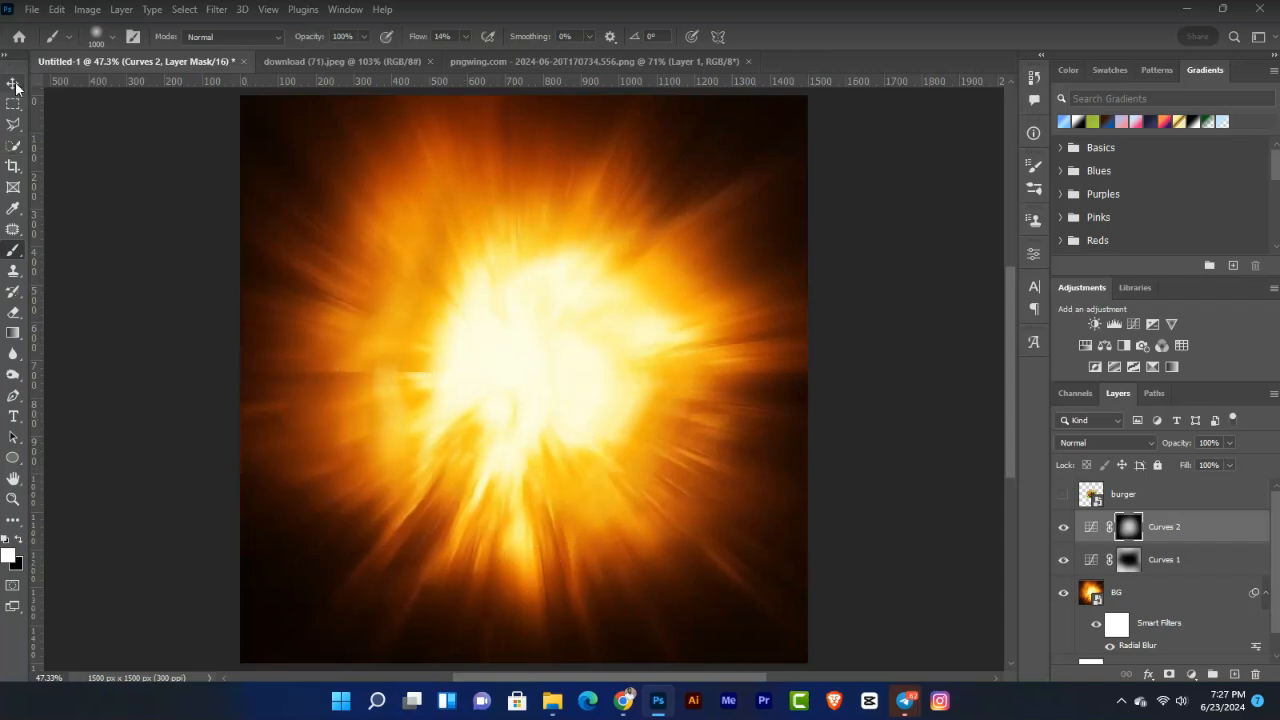
Step: Toggle Curves 2 off and on to compare the glowing core
click(15, 86)
click(1063, 527)
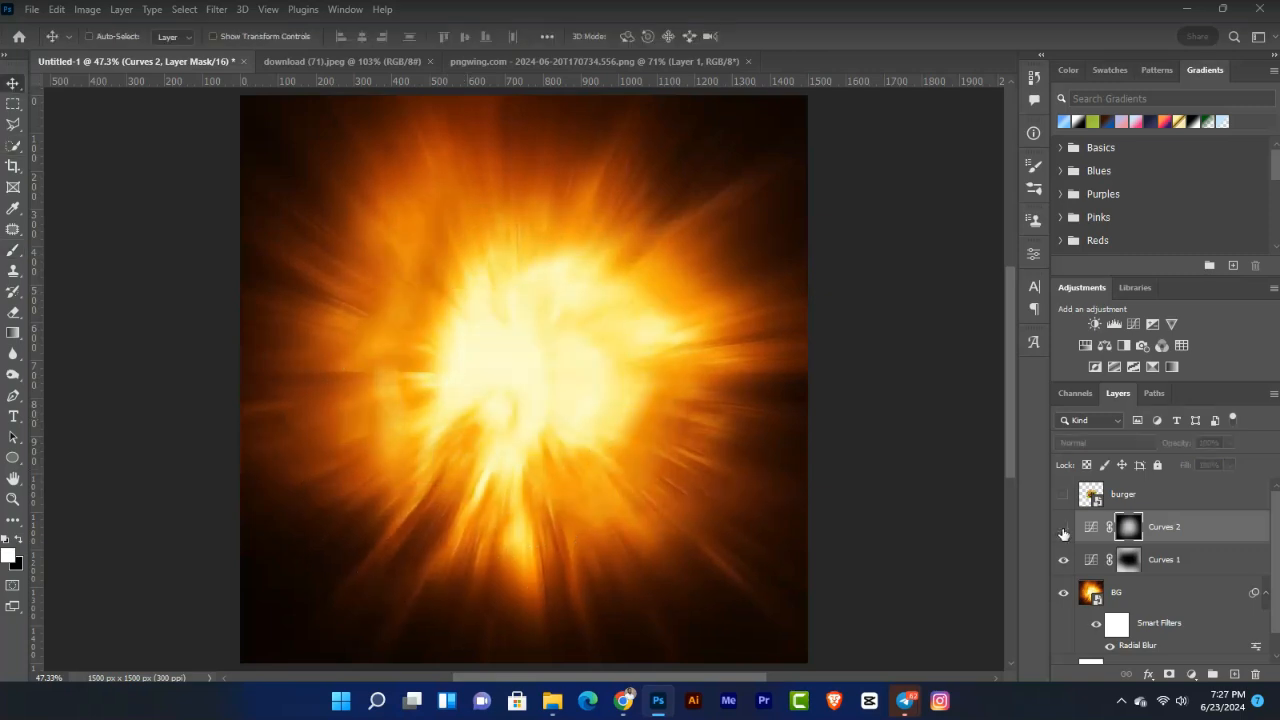
click(1063, 530)
click(1063, 530)
click(1064, 531)
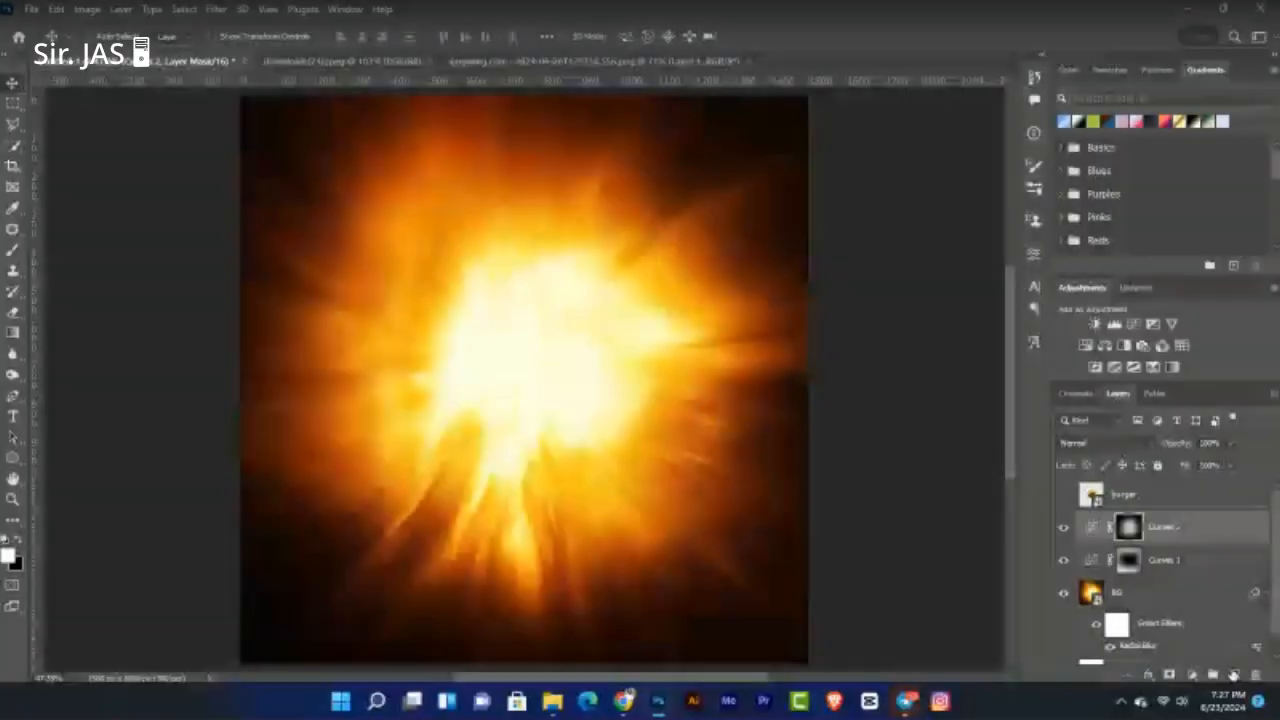
Step: Add a new empty layer above Curves 2, reset colours to black and white, and rename it 'yellow light'
click(1233, 676)
key(d)
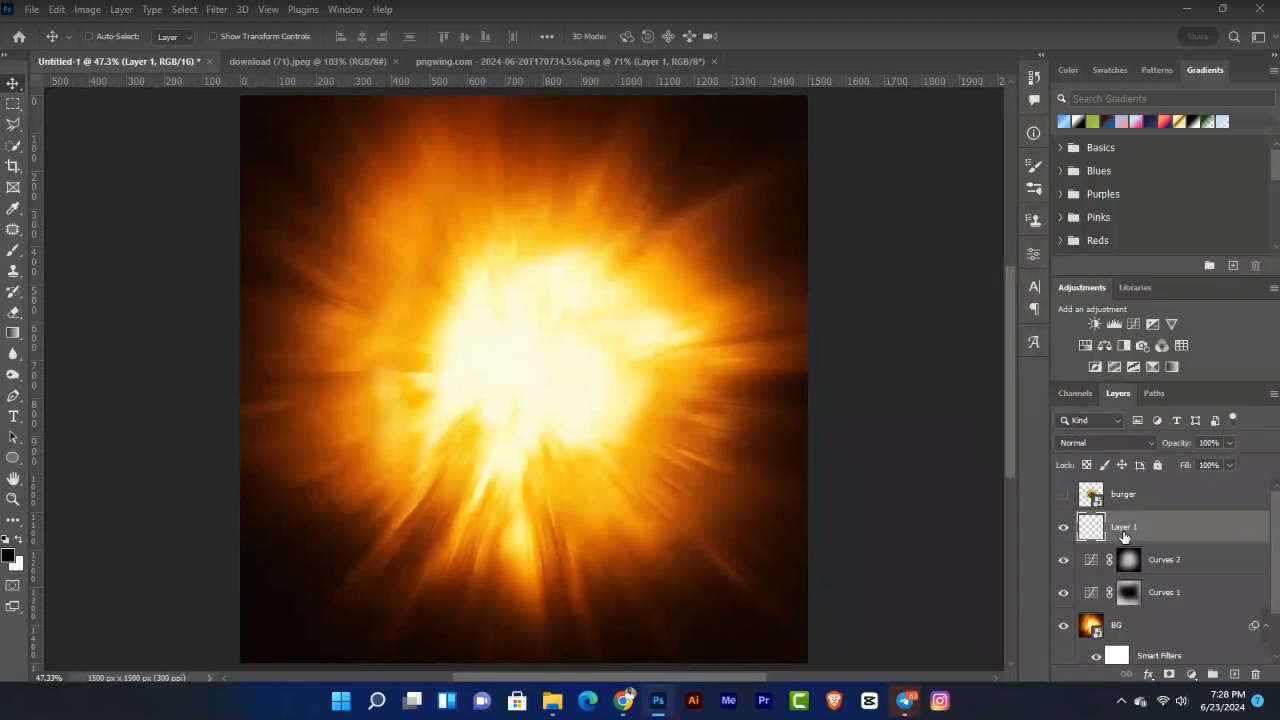
double_click(1125, 527)
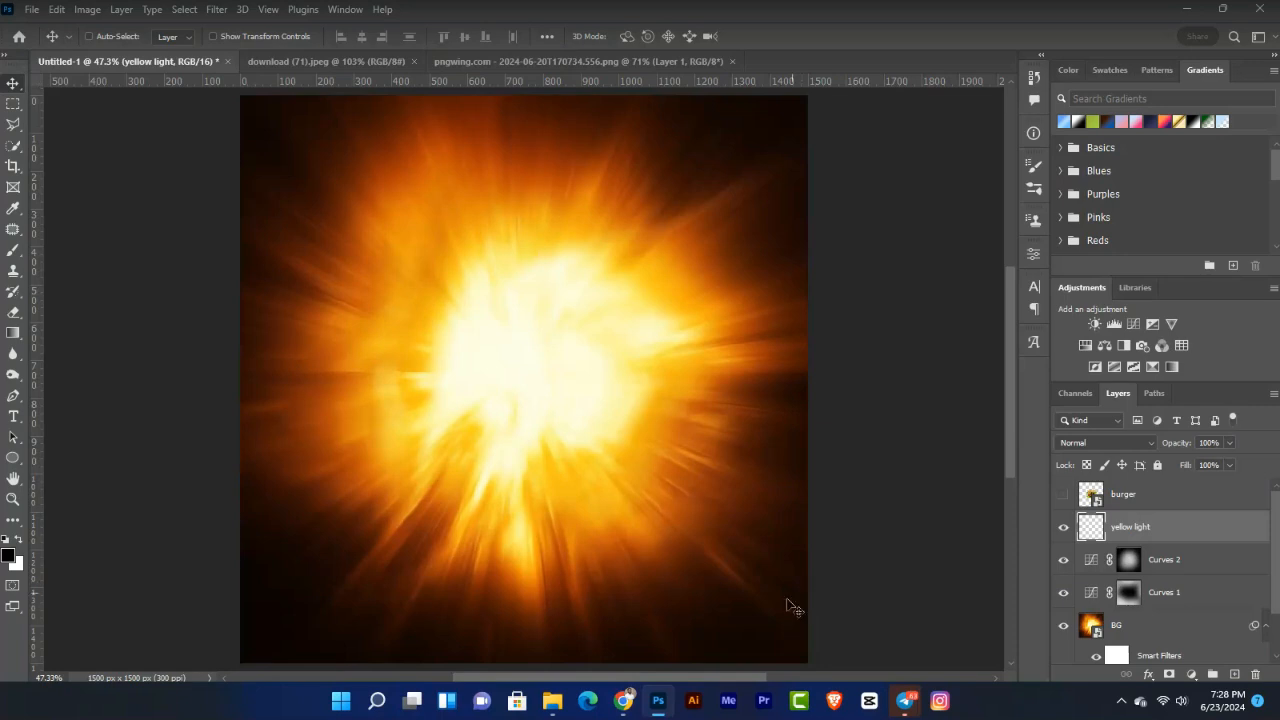
Step: Bring up the Telegram class call, unmute the microphone, then minimise the call window
mouse_move(905, 700)
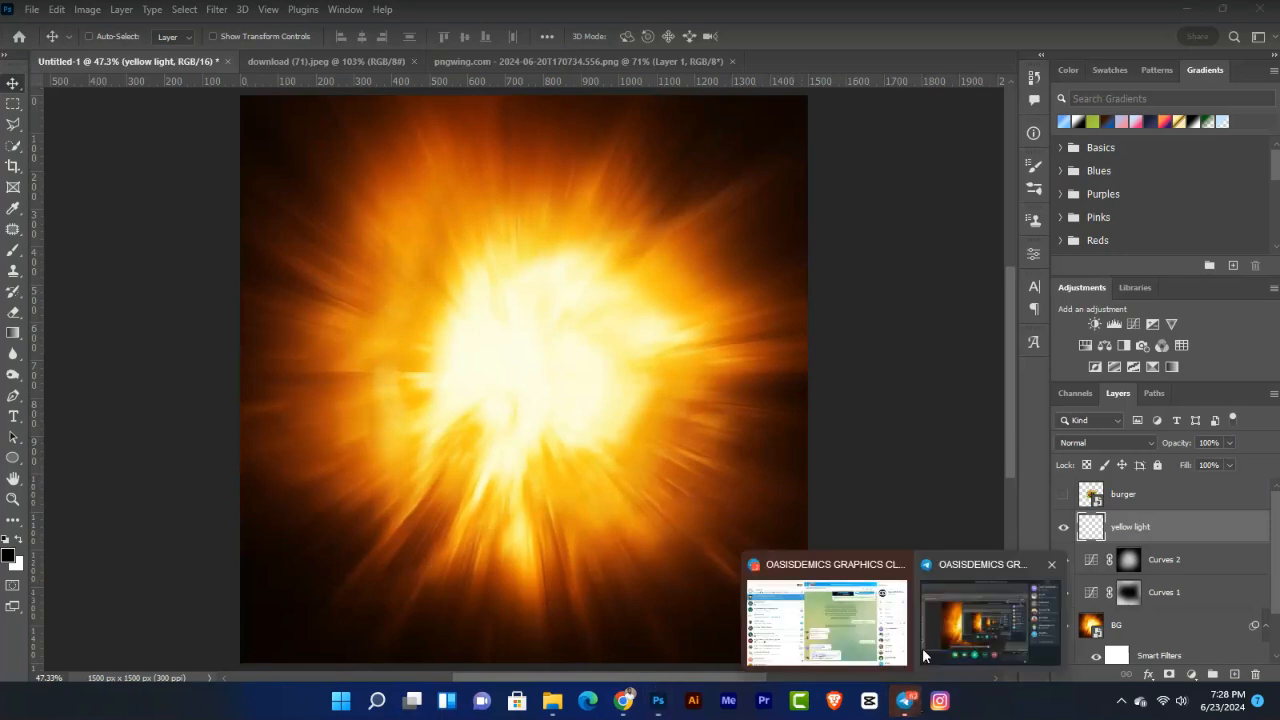
click(971, 629)
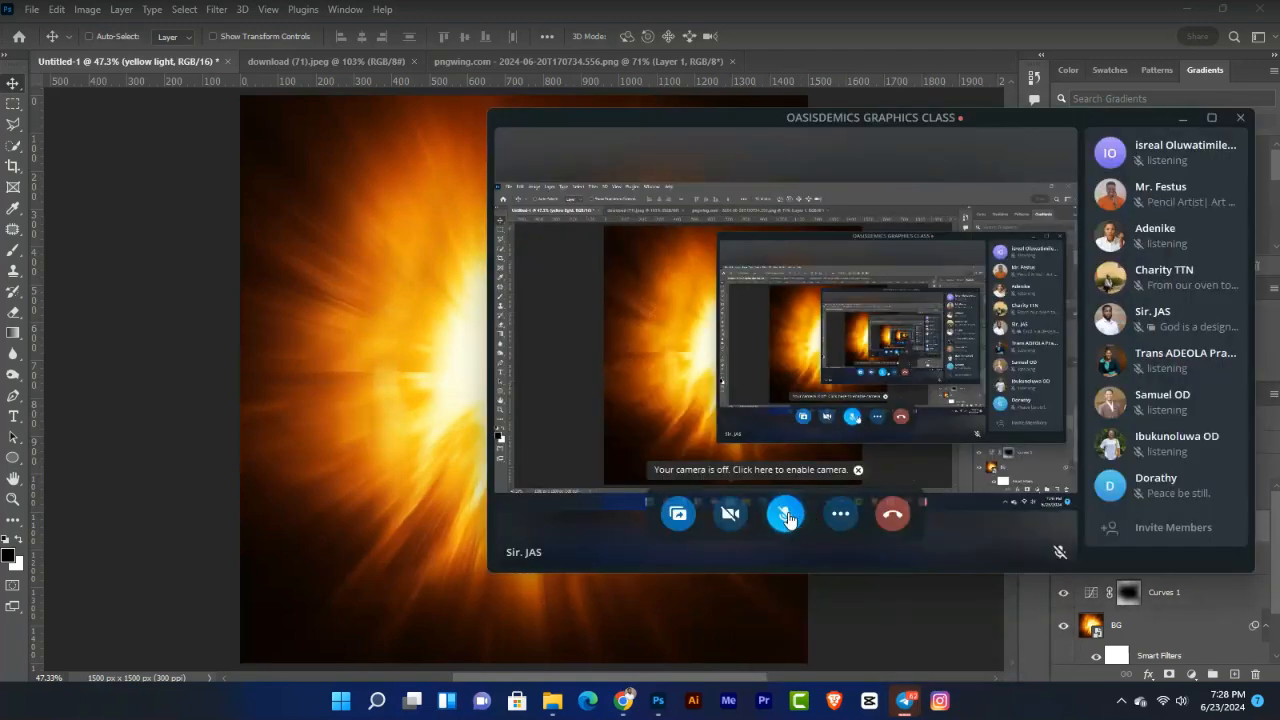
click(789, 521)
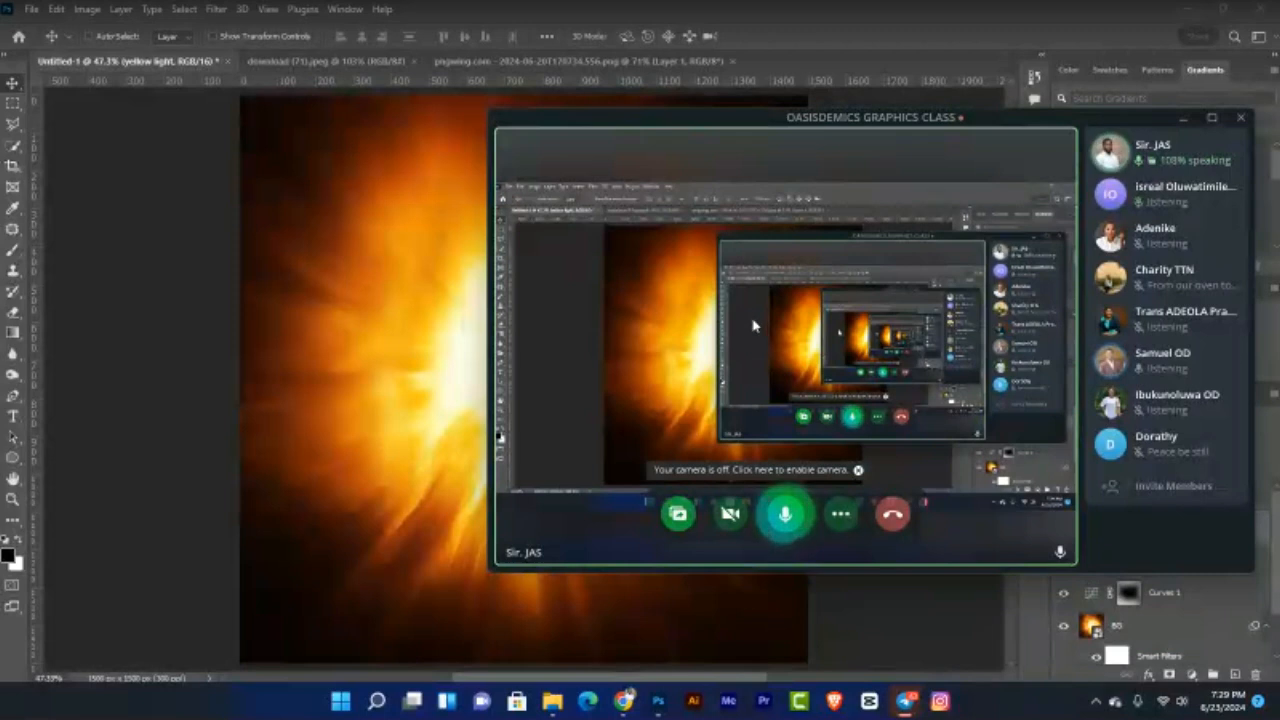
click(1184, 119)
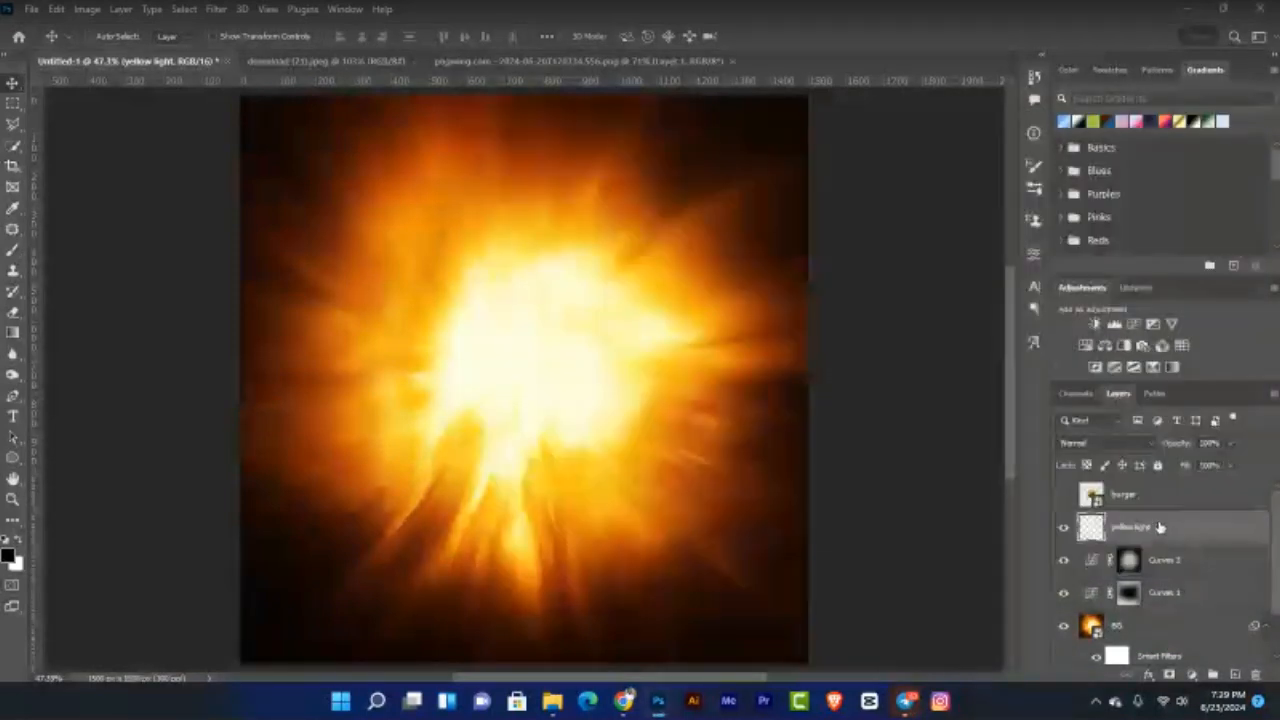
Step: Delete the Curves 2 mask, the Curves 2 layer and the Curves 1 layer
click(1170, 528)
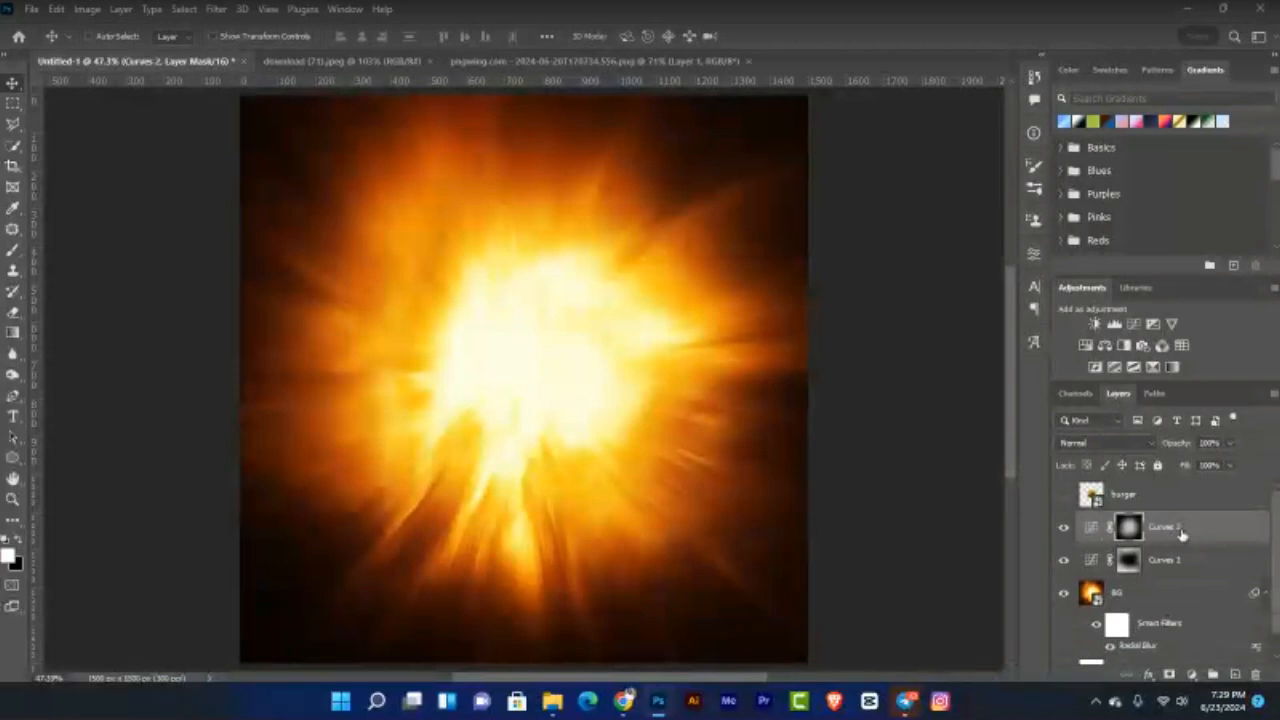
key(Delete)
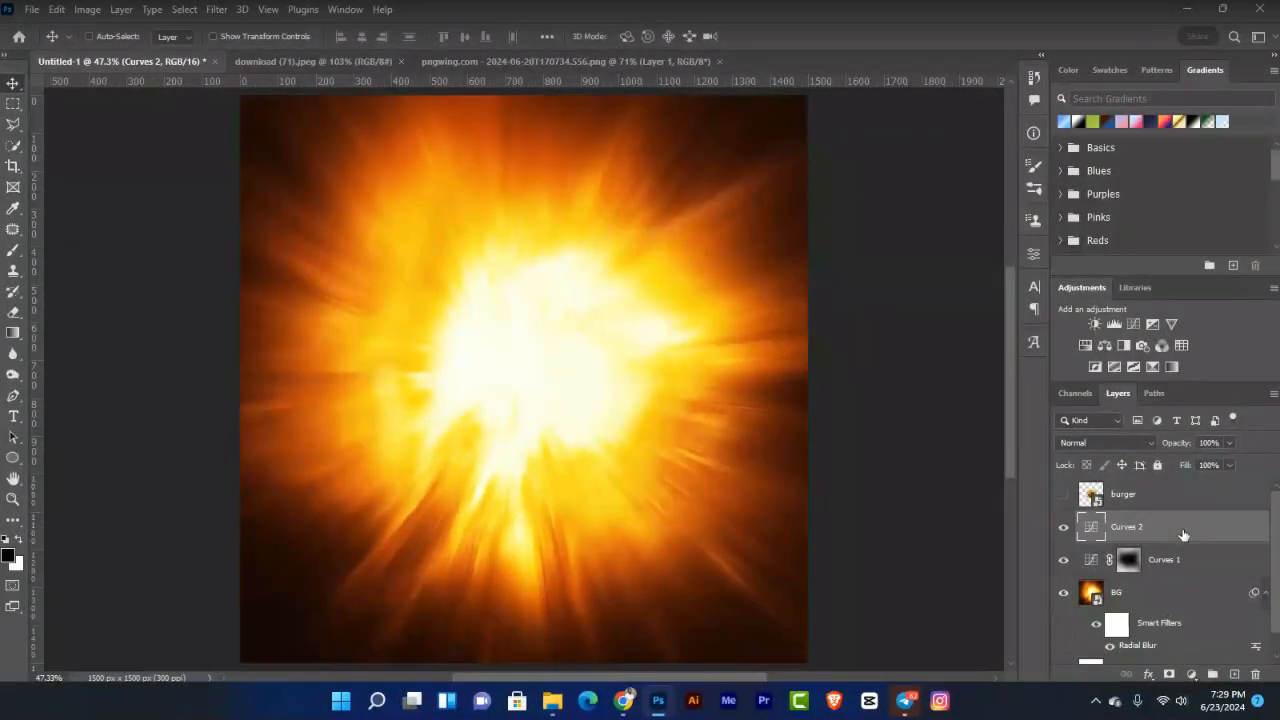
key(Delete)
key(Delete)
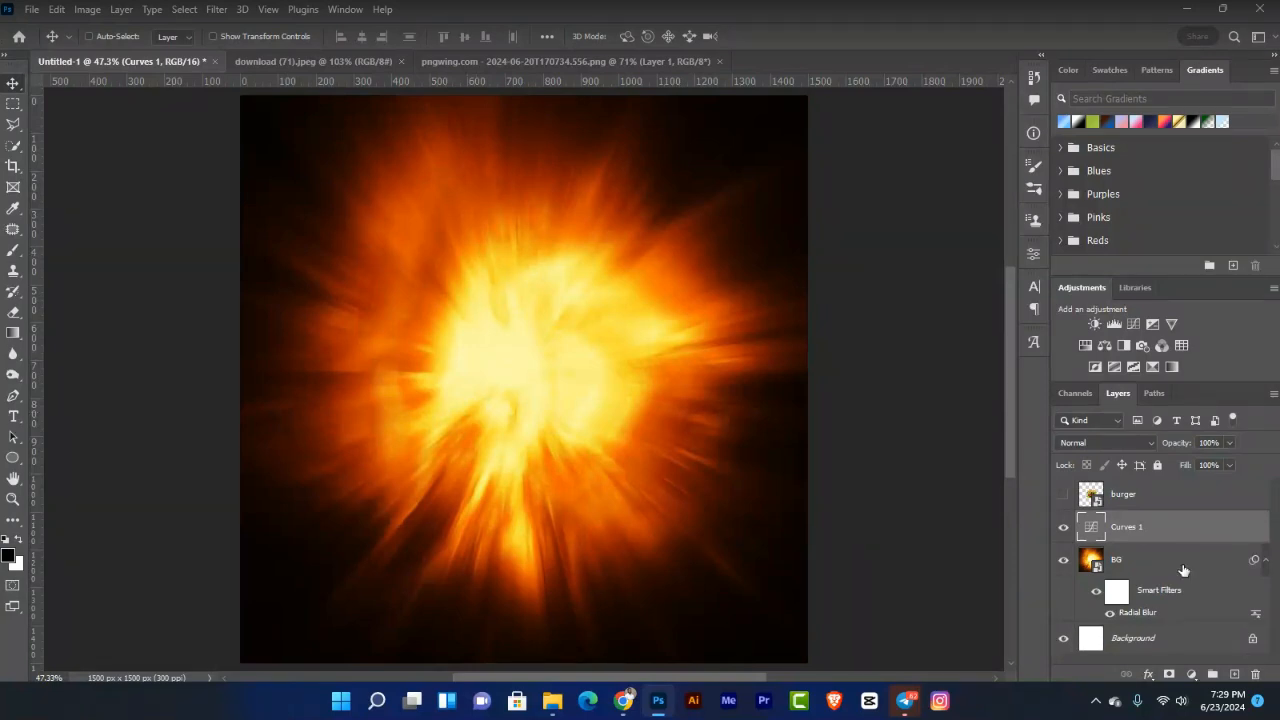
key(Delete)
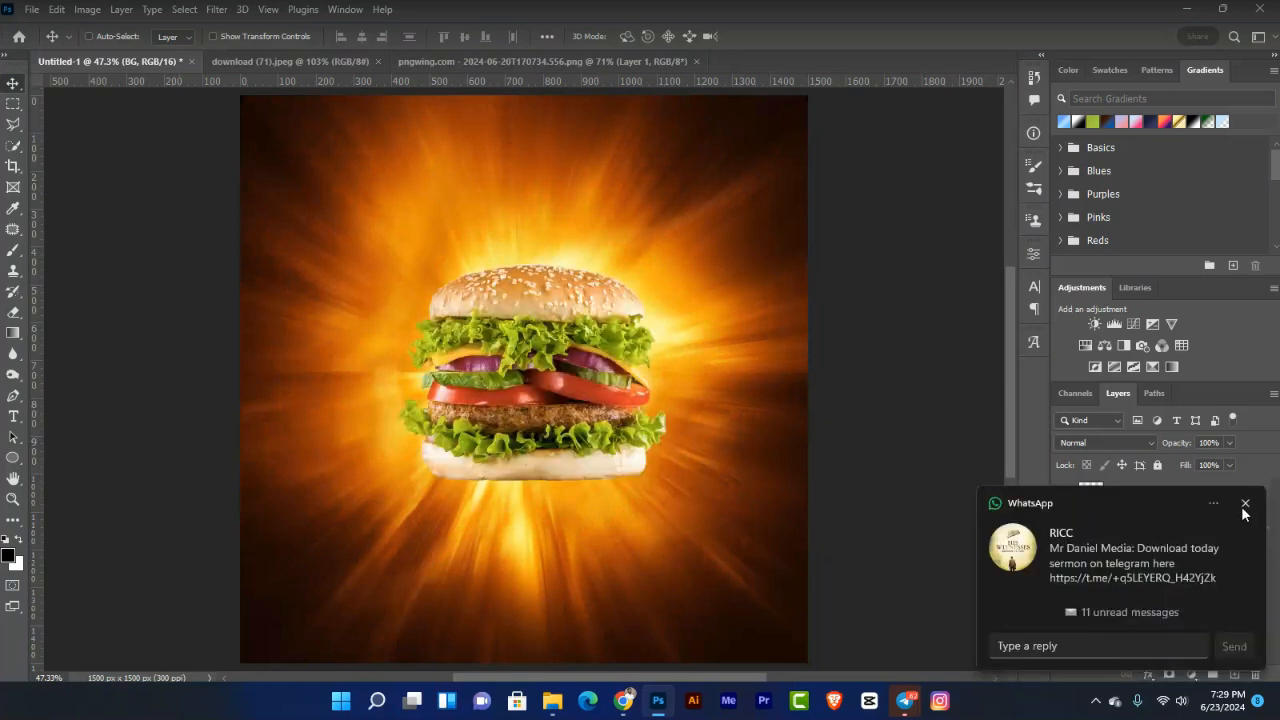
click(1245, 505)
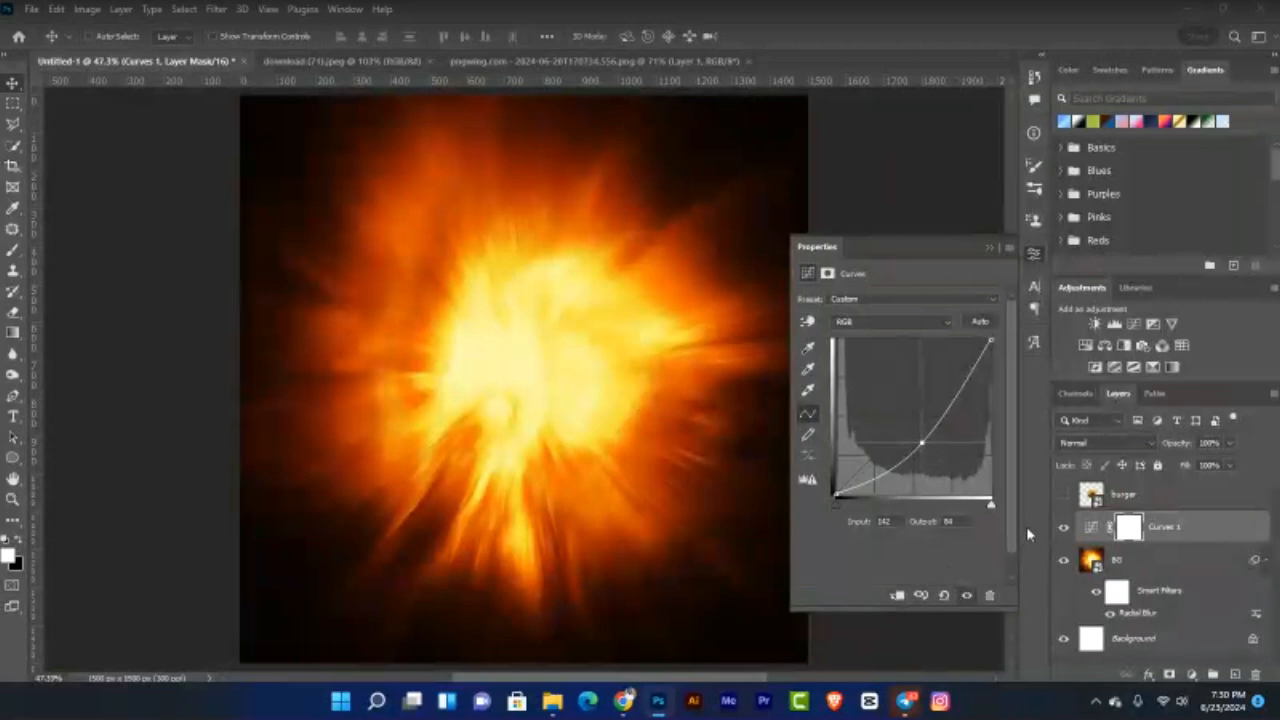
Step: Close the Curves 1 properties, leaving the whole fire burst darkened
click(989, 251)
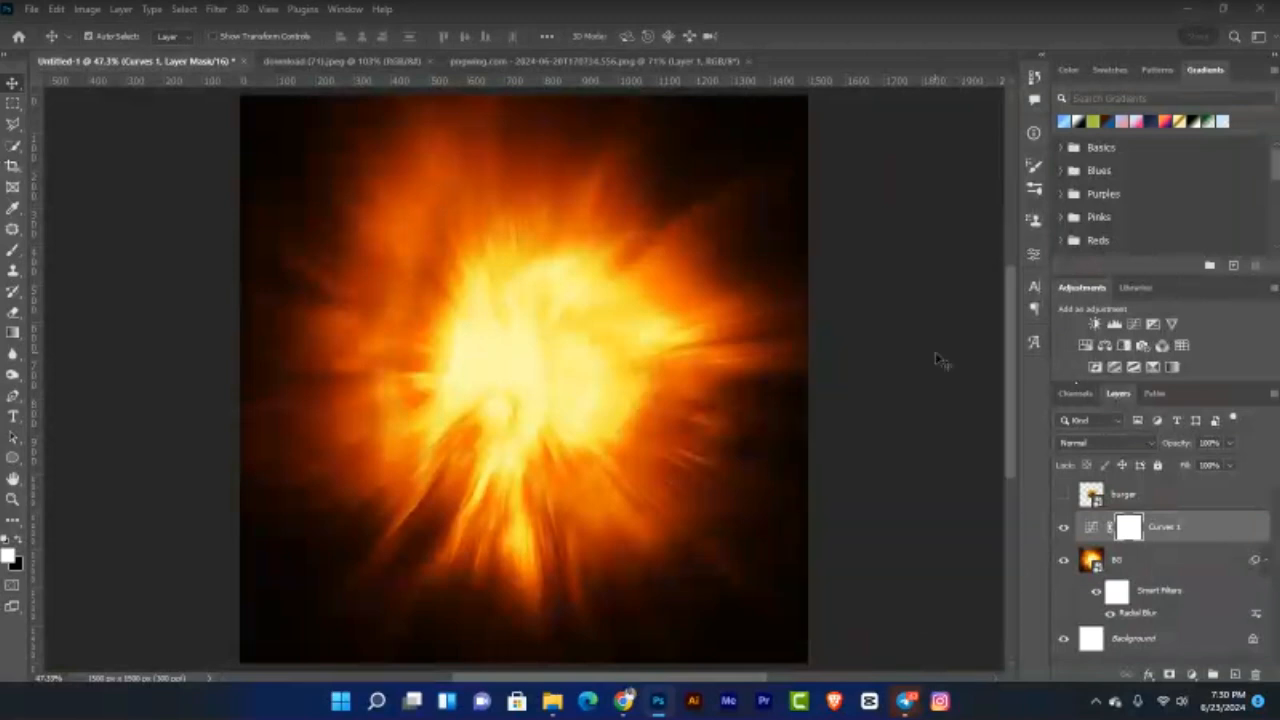
Step: Invert the Curves 1 mask and paint the darkening back along the top edge with reduced brush flow
key(ctrl+i)
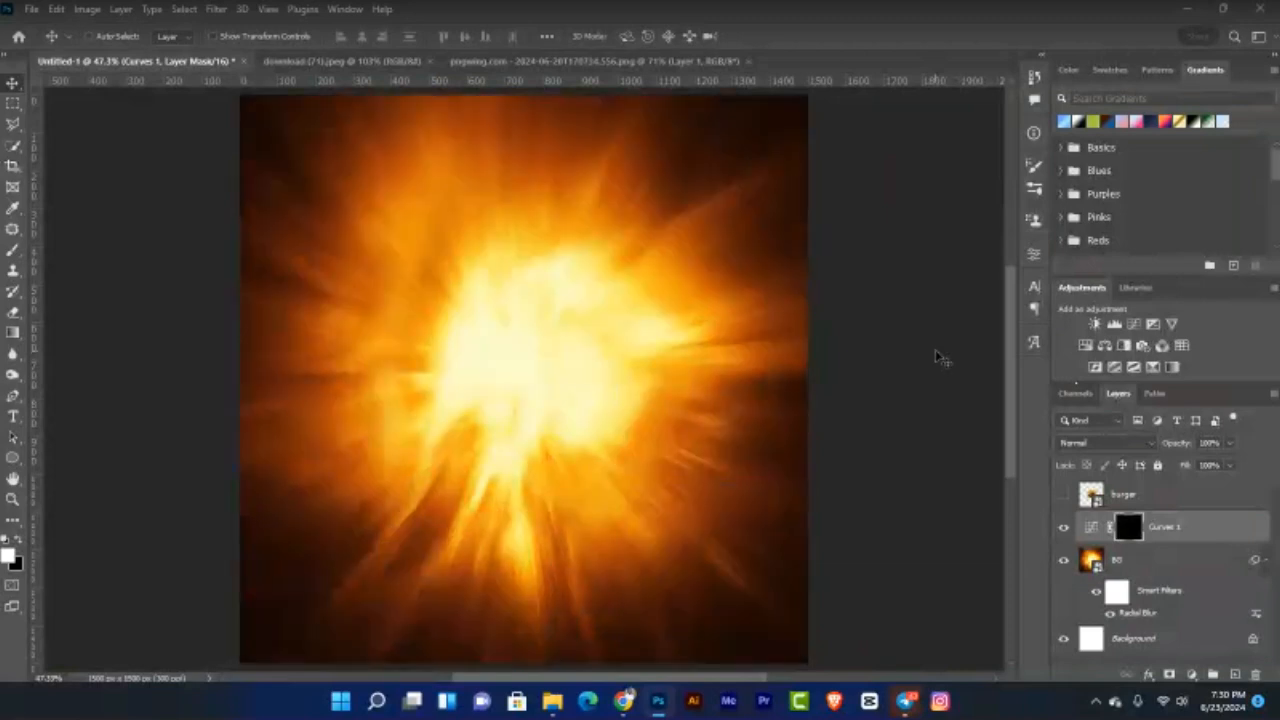
key(b)
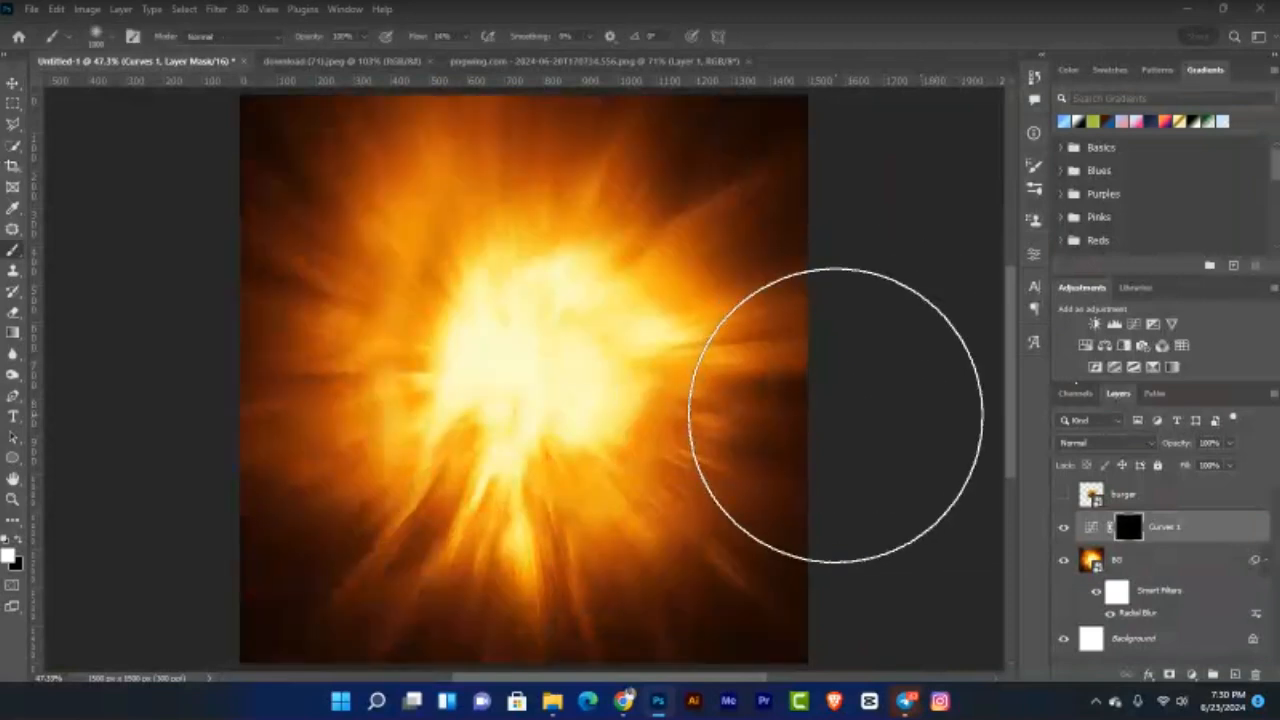
key(ctrl+minus)
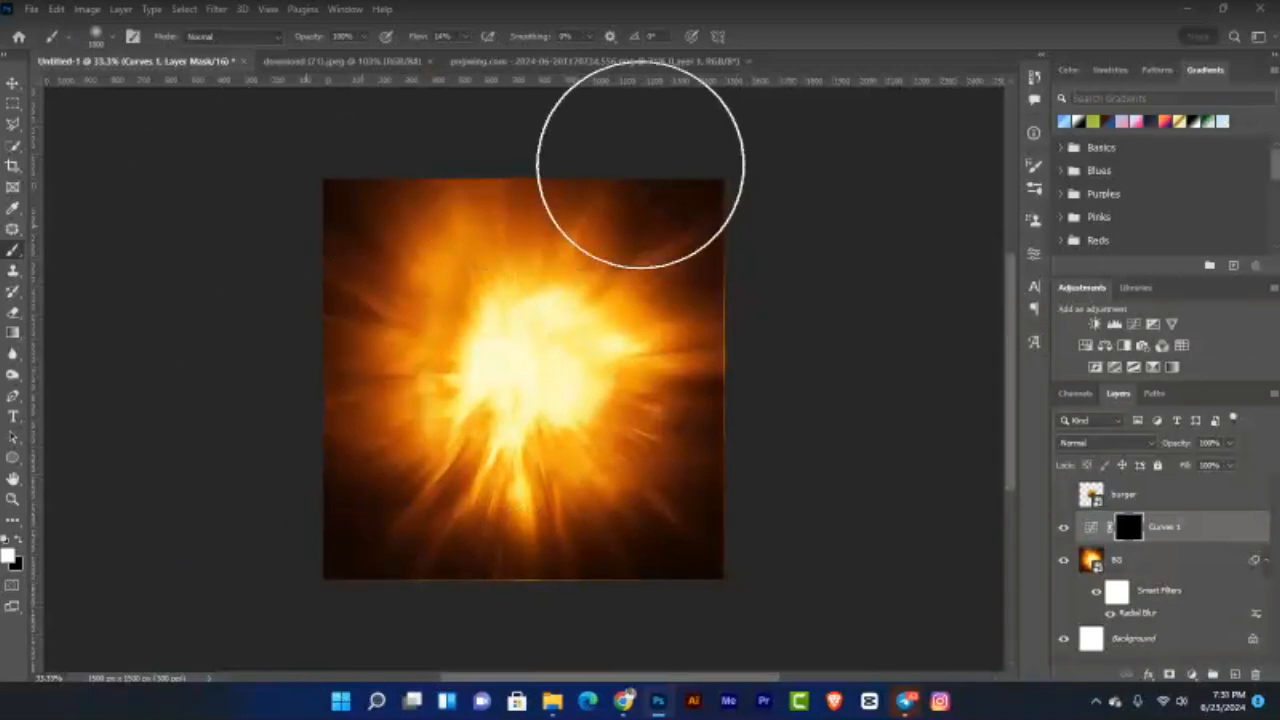
mouse_move(439, 37)
mouse_down()
mouse_move(443, 14)
mouse_move(415, 51)
mouse_move(432, 113)
mouse_up()
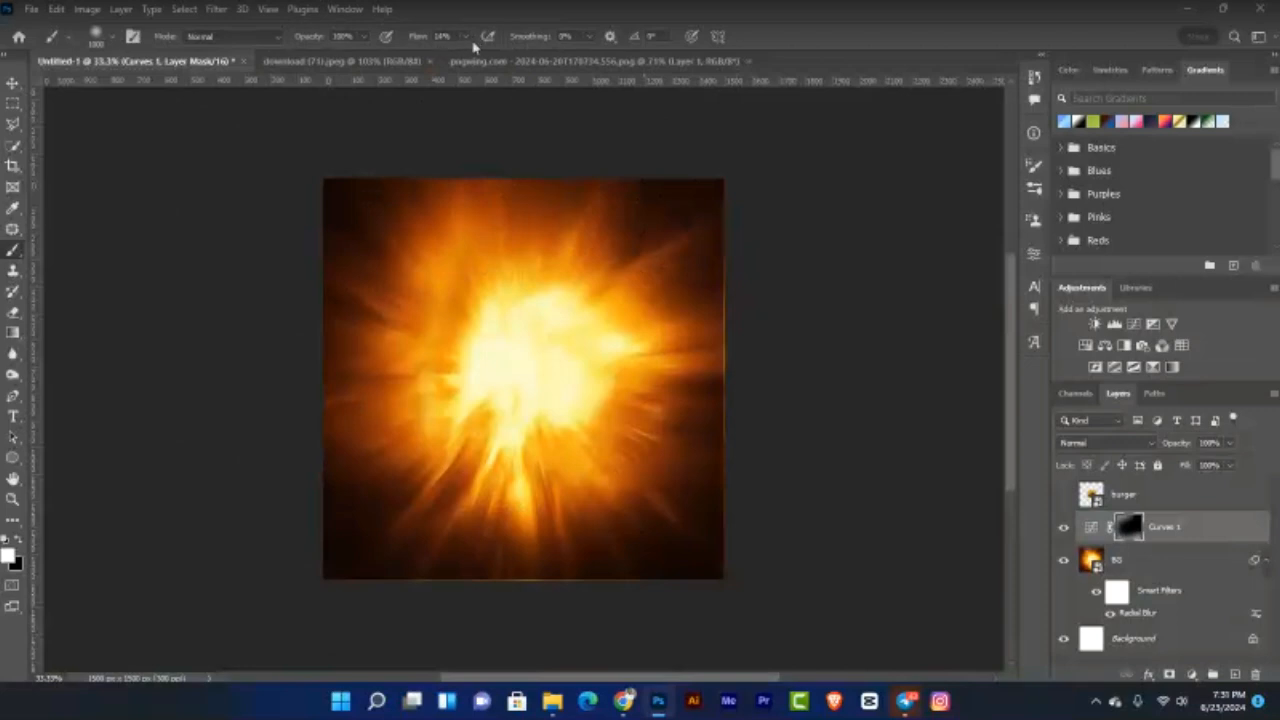
click(467, 38)
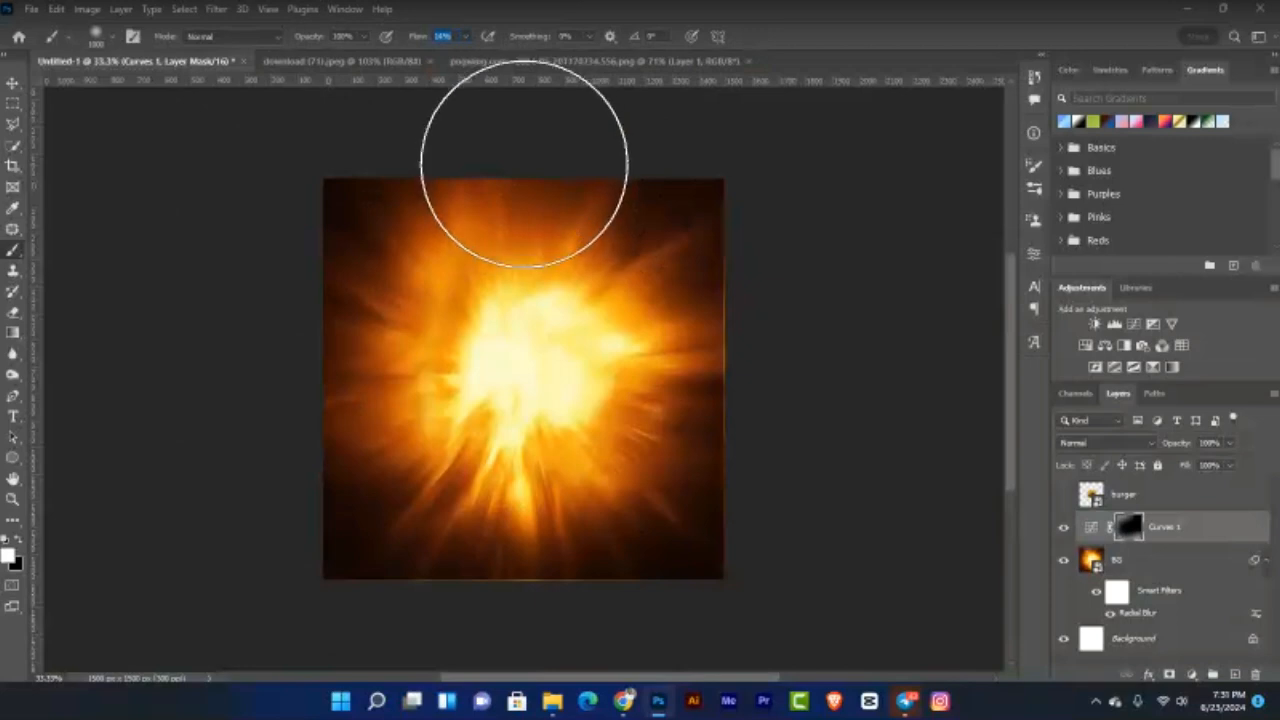
click(524, 164)
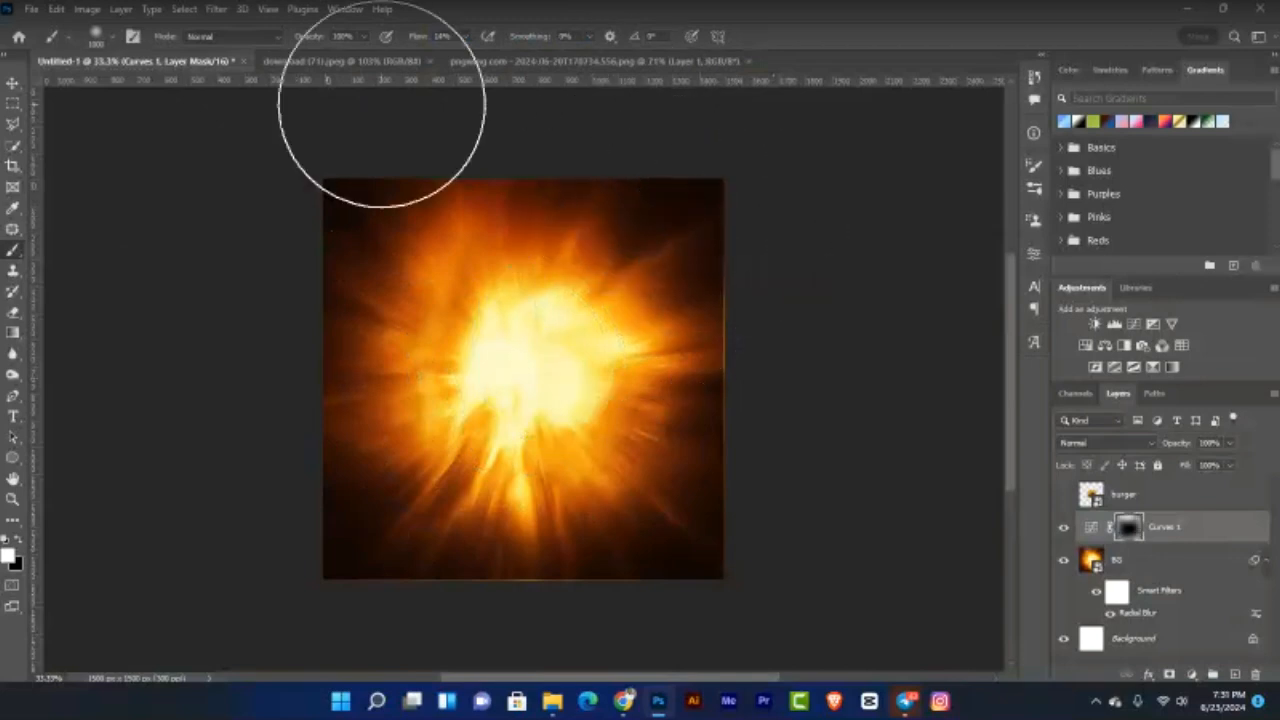
Step: Fit the canvas and toggle Curves 1 off and on to compare the darkened edges
key(v)
key(ctrl+0)
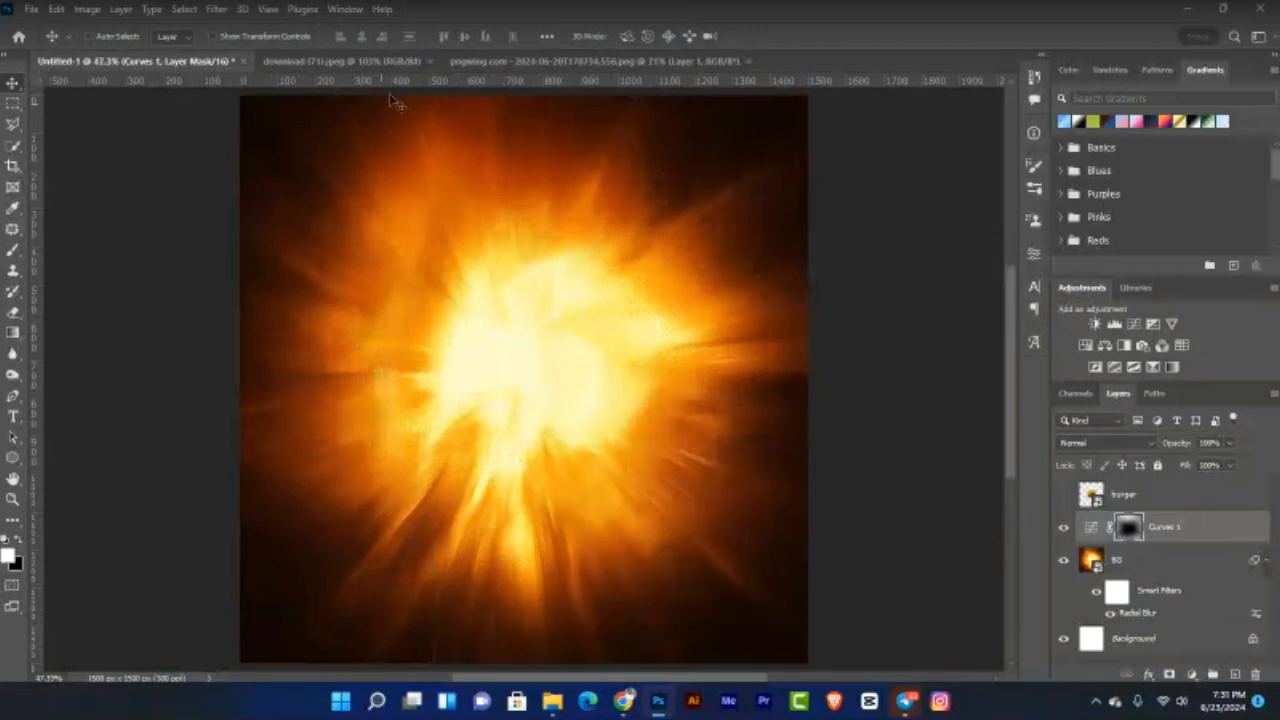
key(ctrl+minus)
key(ctrl)
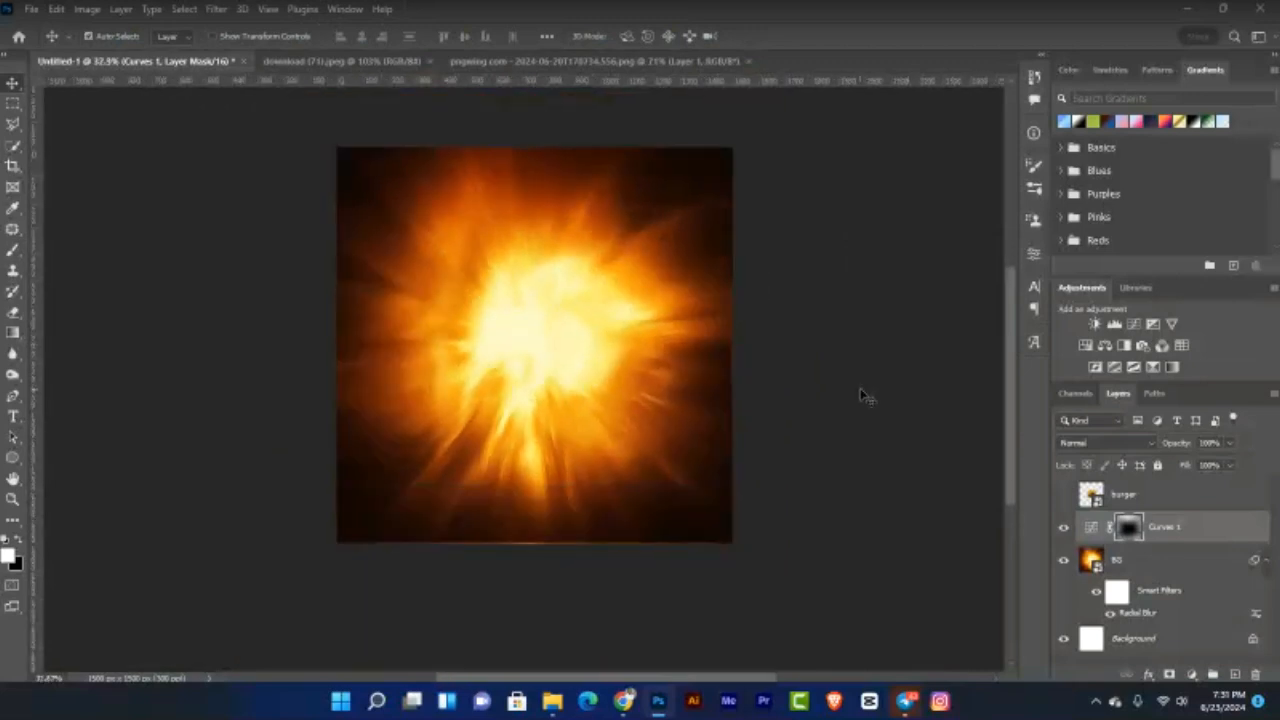
key(ctrl+0)
click(1064, 528)
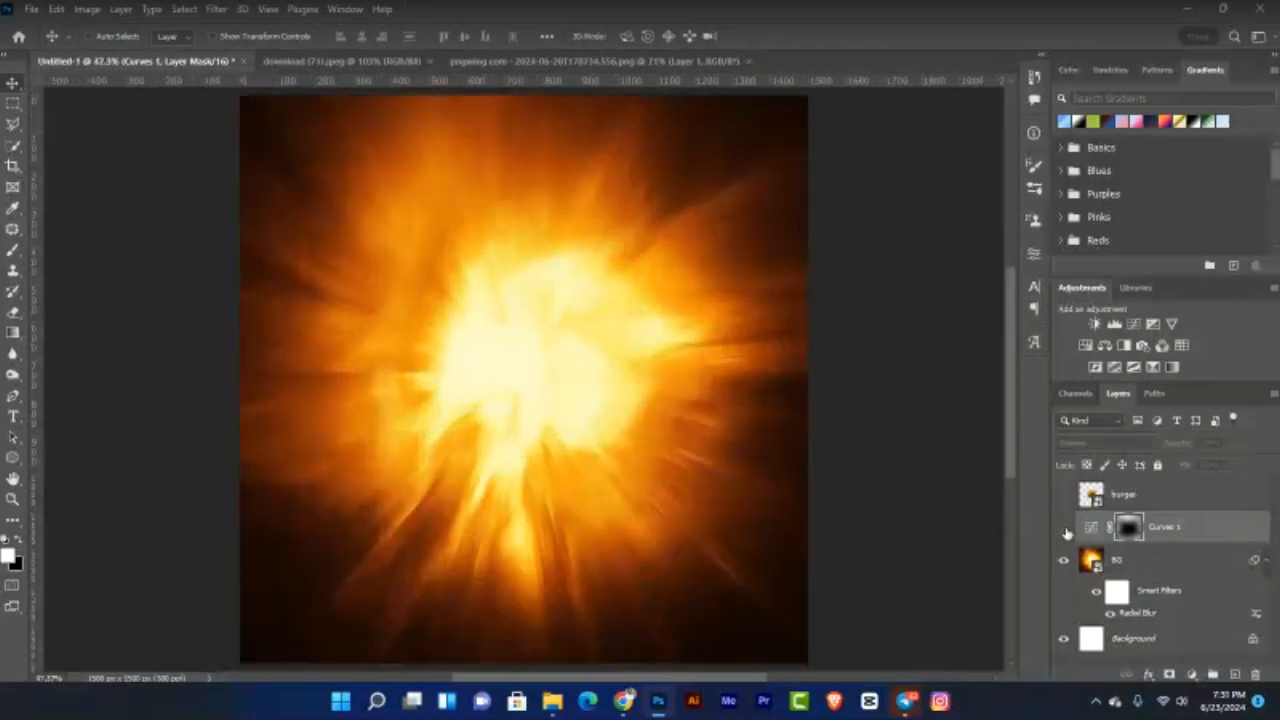
click(1064, 528)
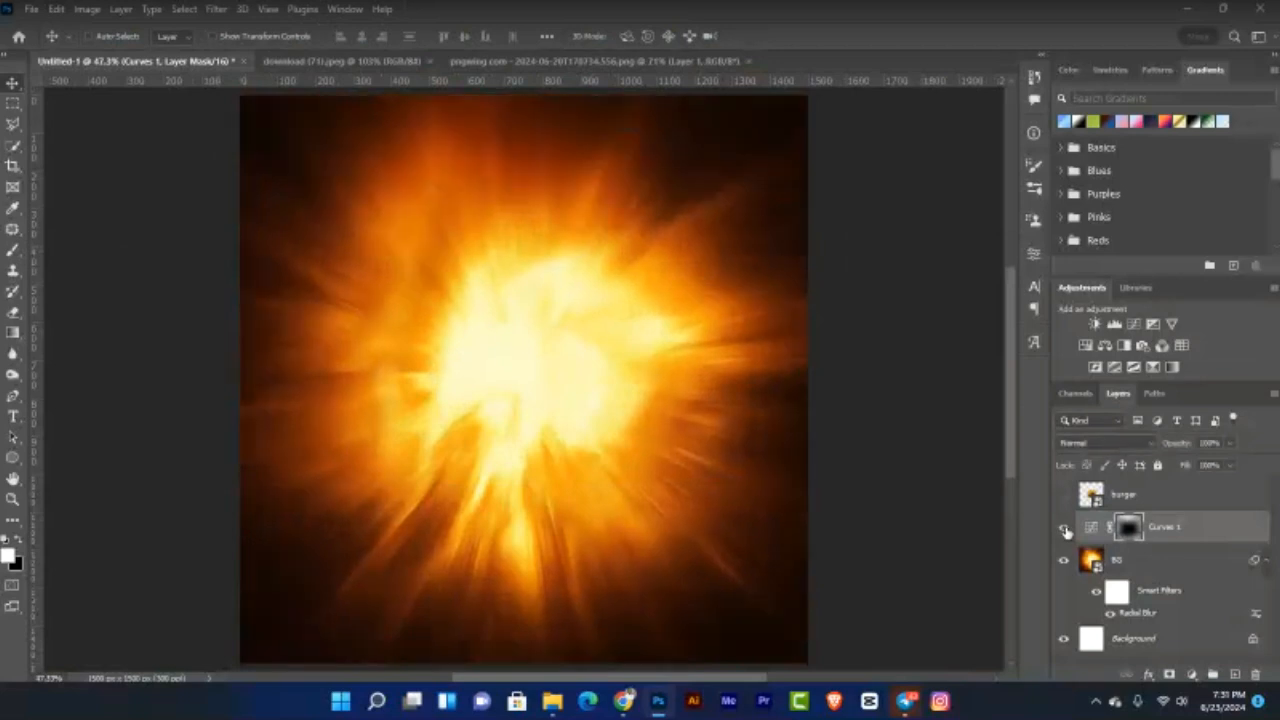
click(1064, 528)
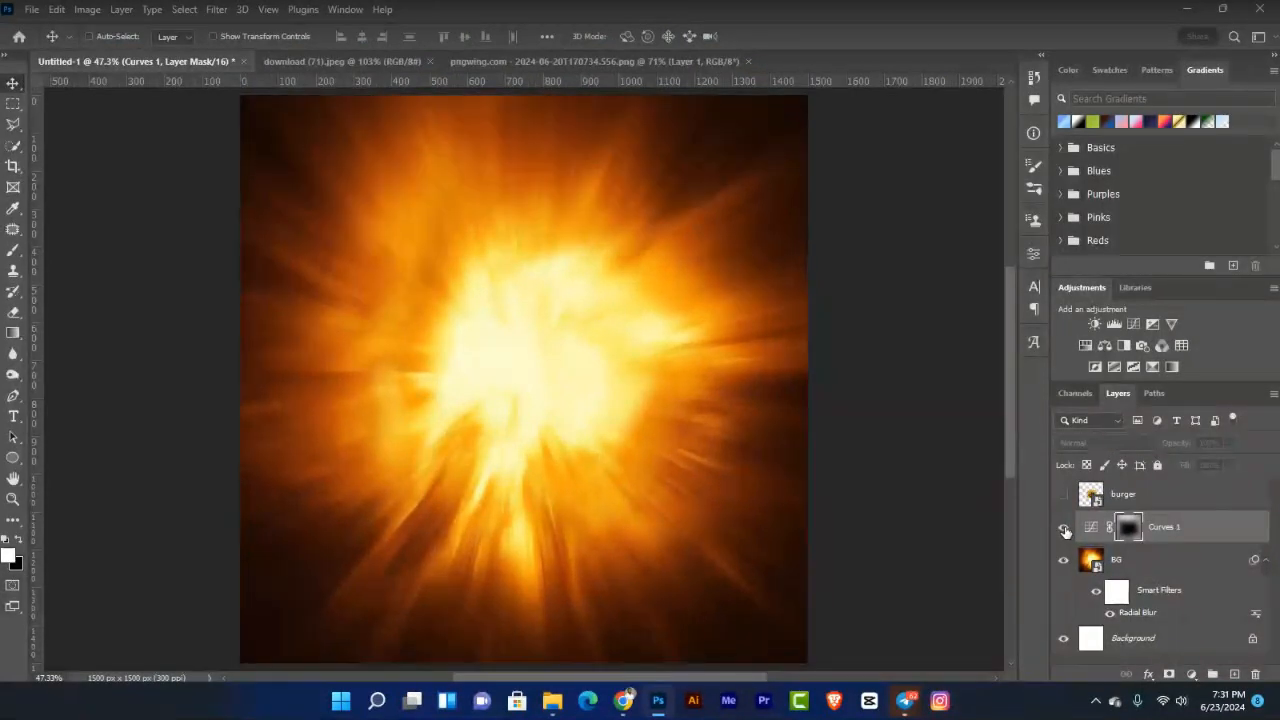
click(1064, 528)
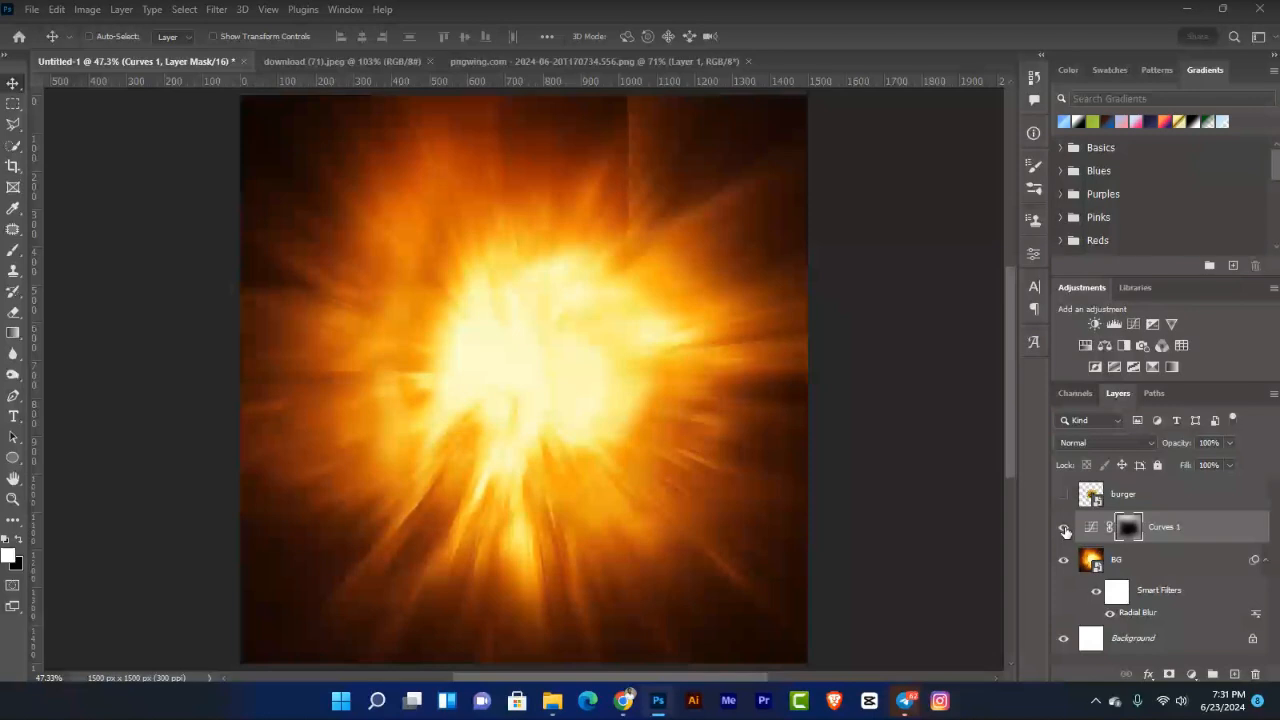
key(ctrl+minus)
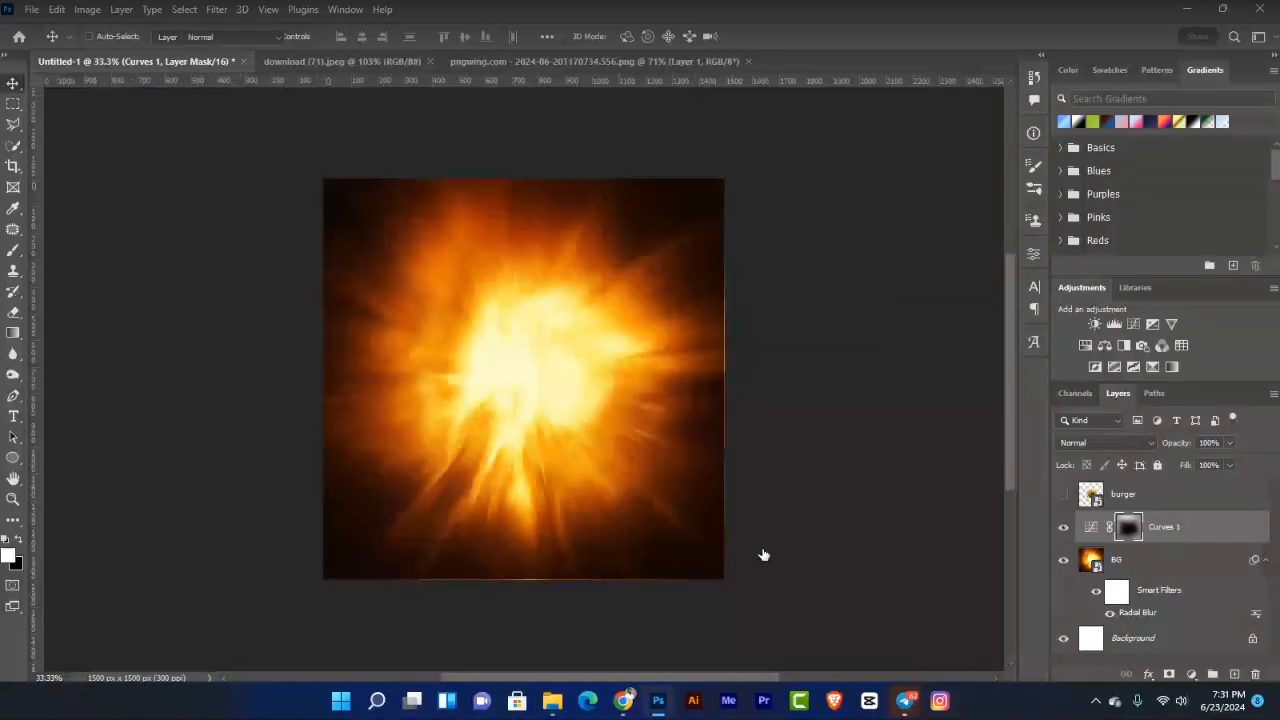
key(b)
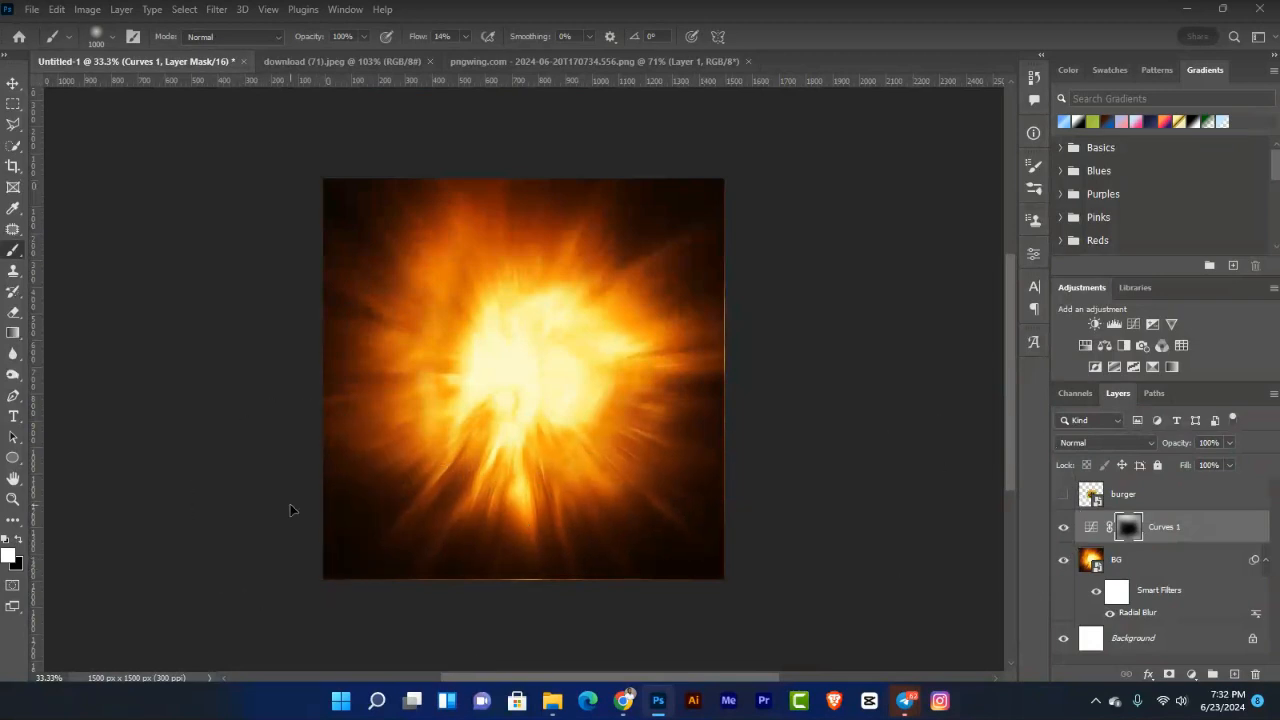
Step: Add a Curves 2 adjustment lifting input 94 to output 148, then invert its mask to black
key(ctrl+0)
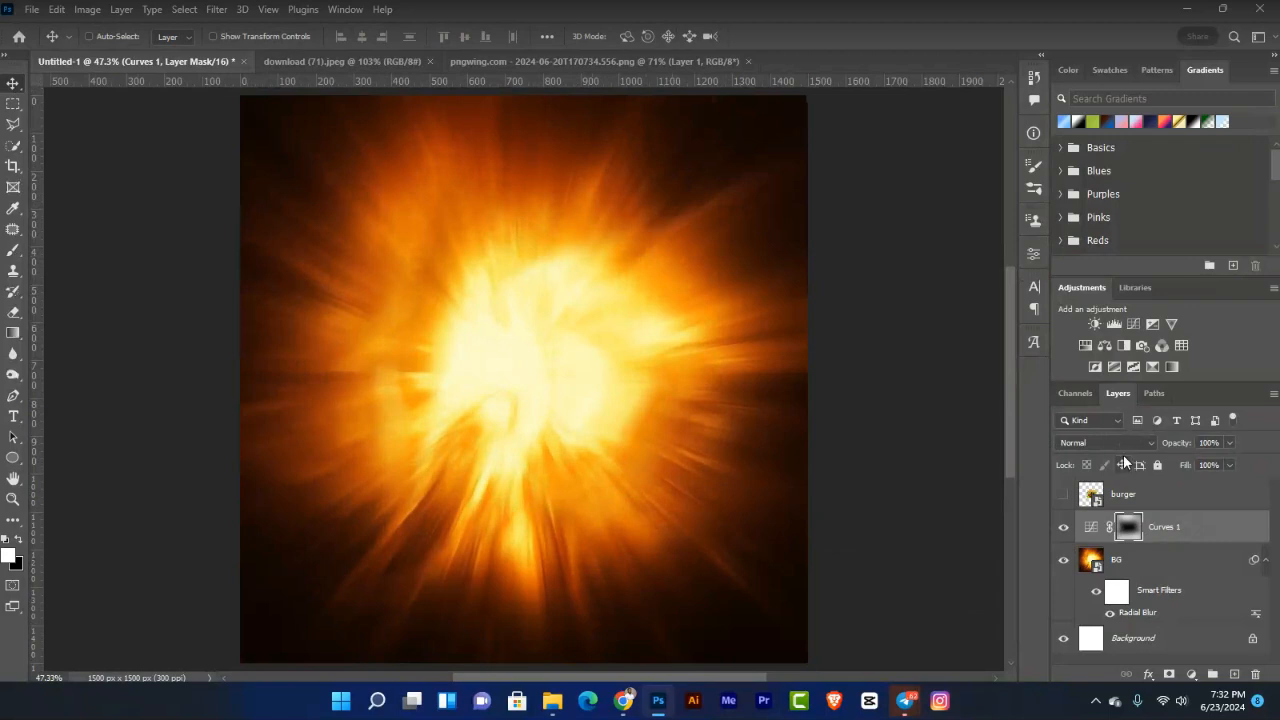
click(1138, 325)
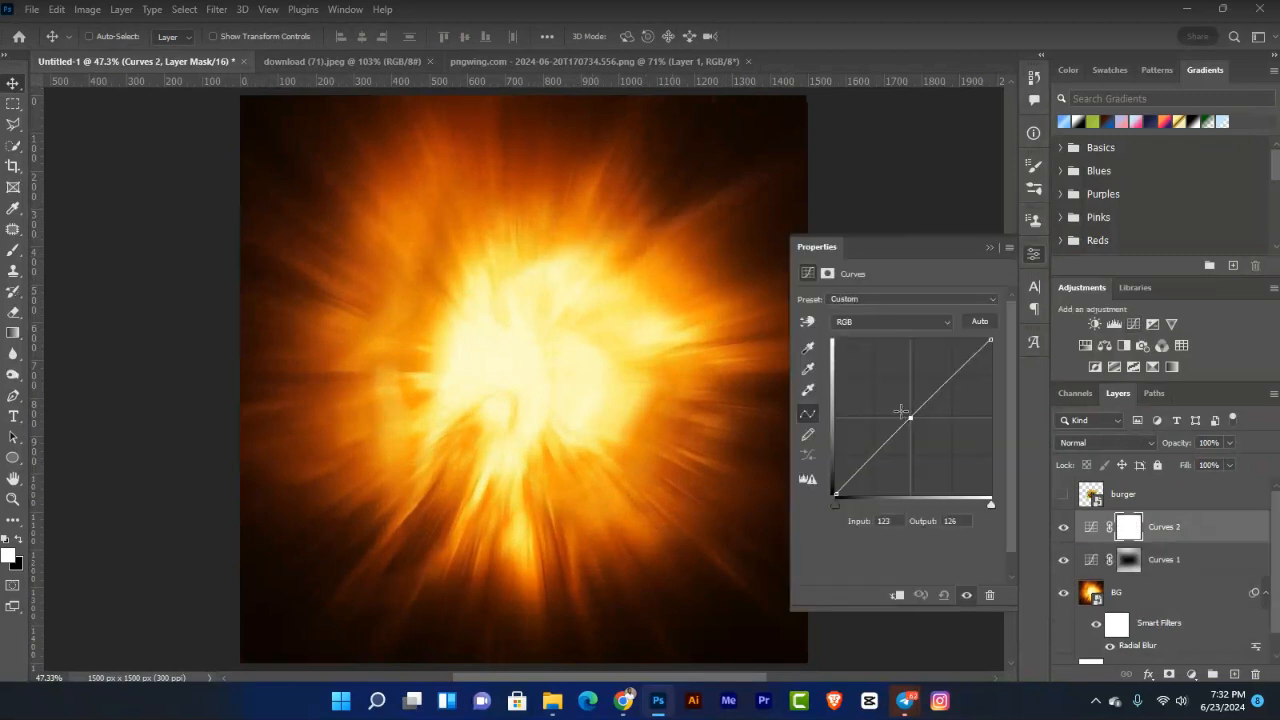
drag(909, 417, 892, 404)
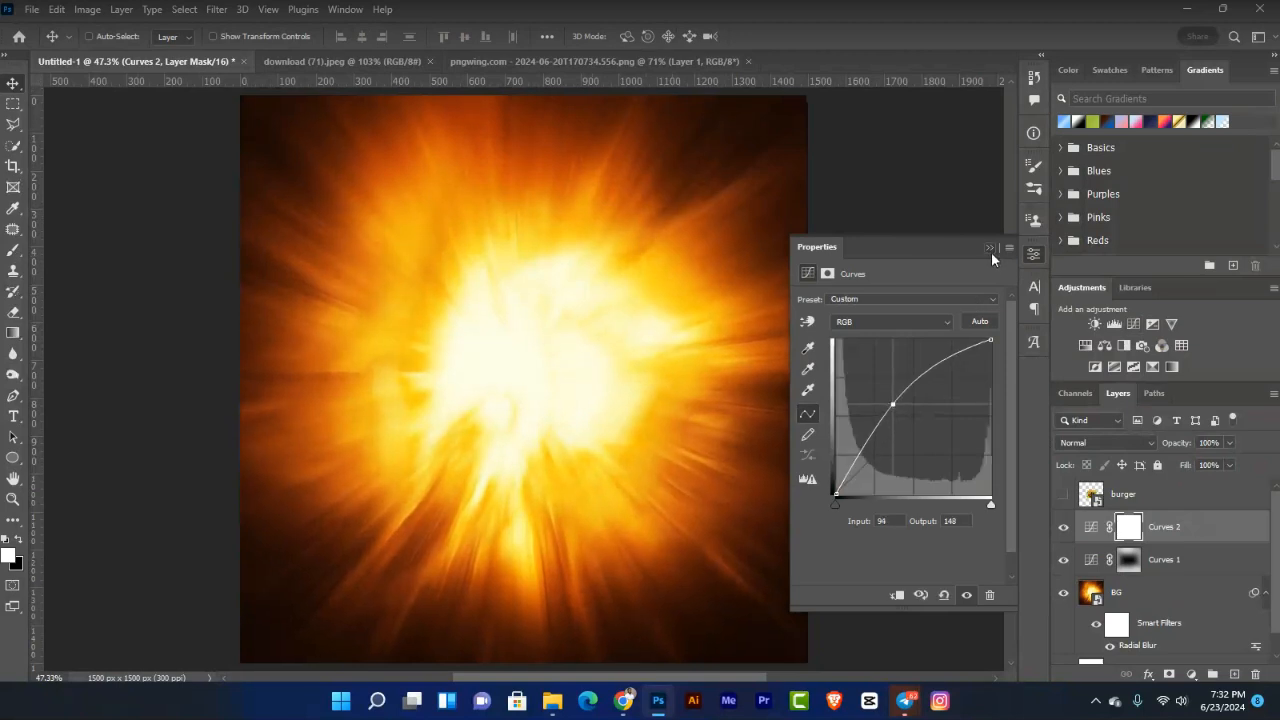
click(990, 249)
key(ctrl+i)
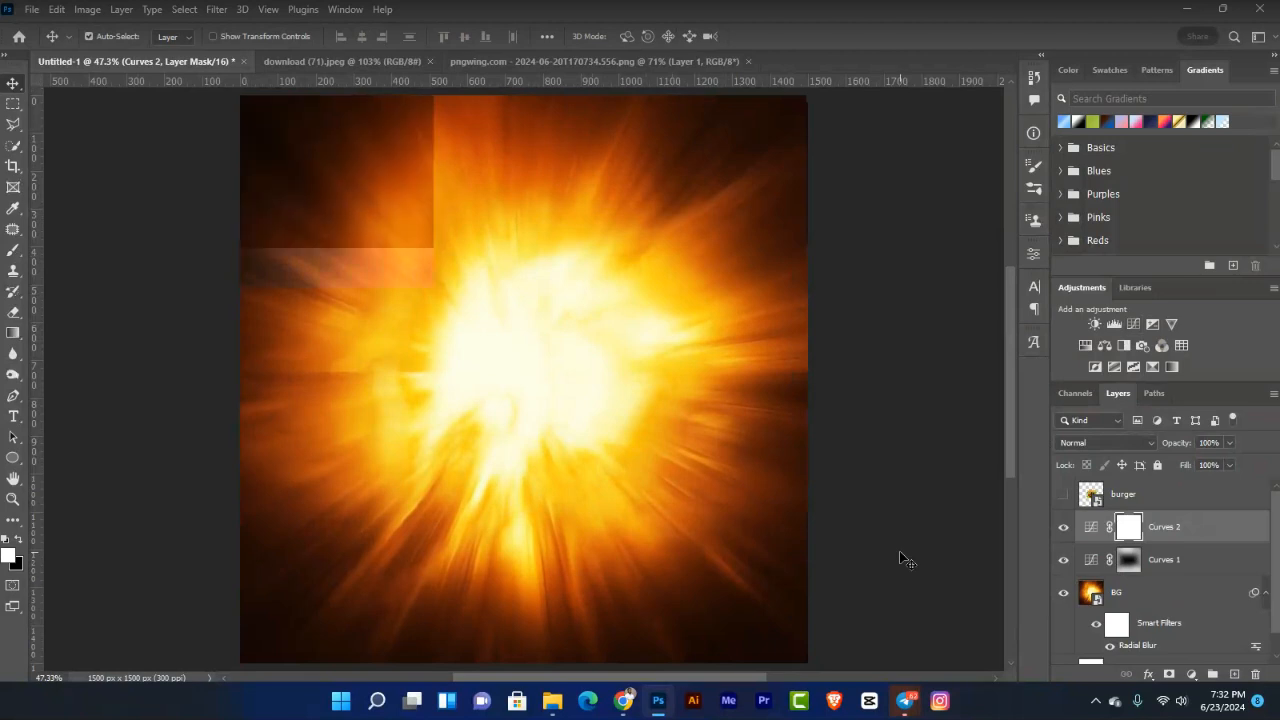
Step: Paint white on the Curves 2 mask over the burst's centre with a slightly larger brush
key(b)
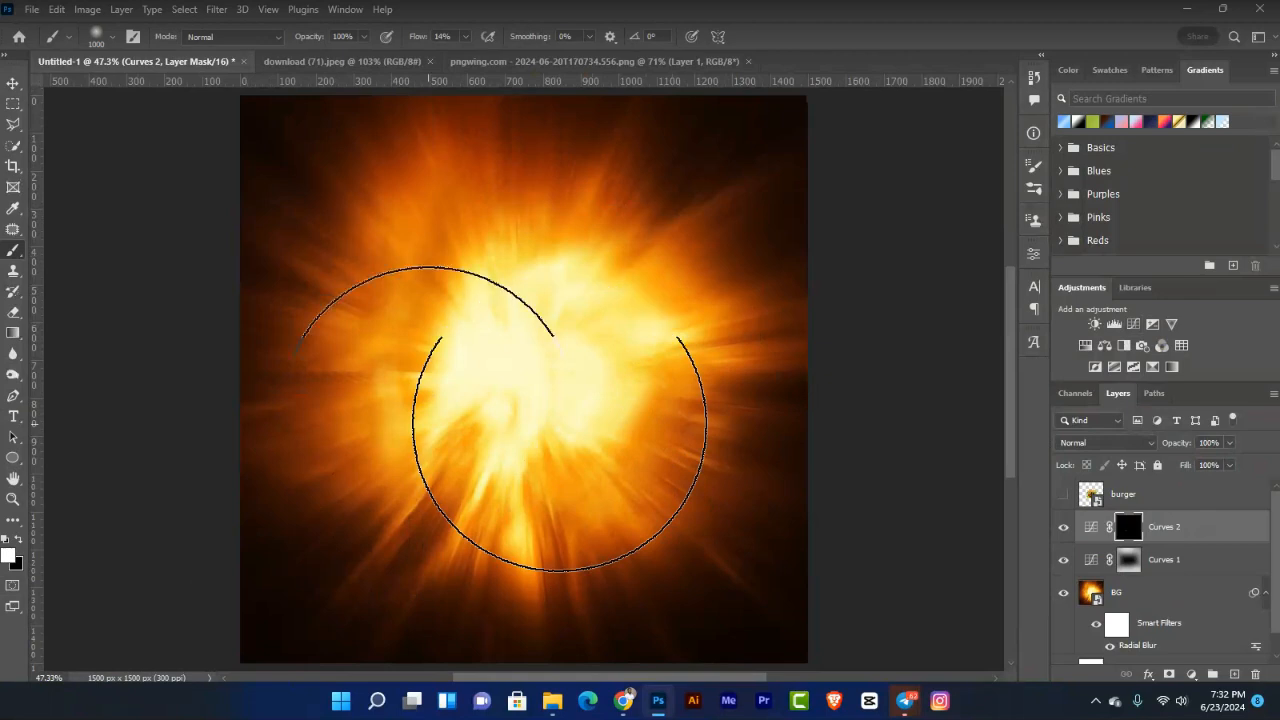
key(bracketright)
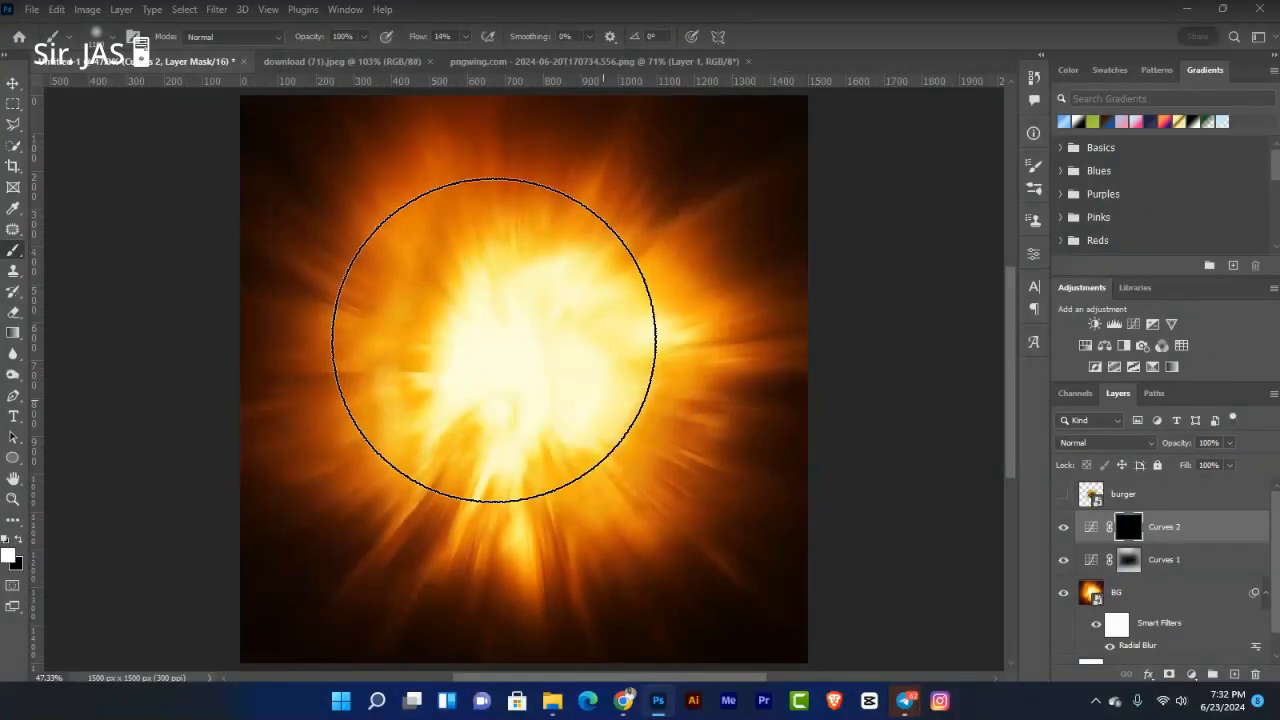
drag(494, 340, 418, 390)
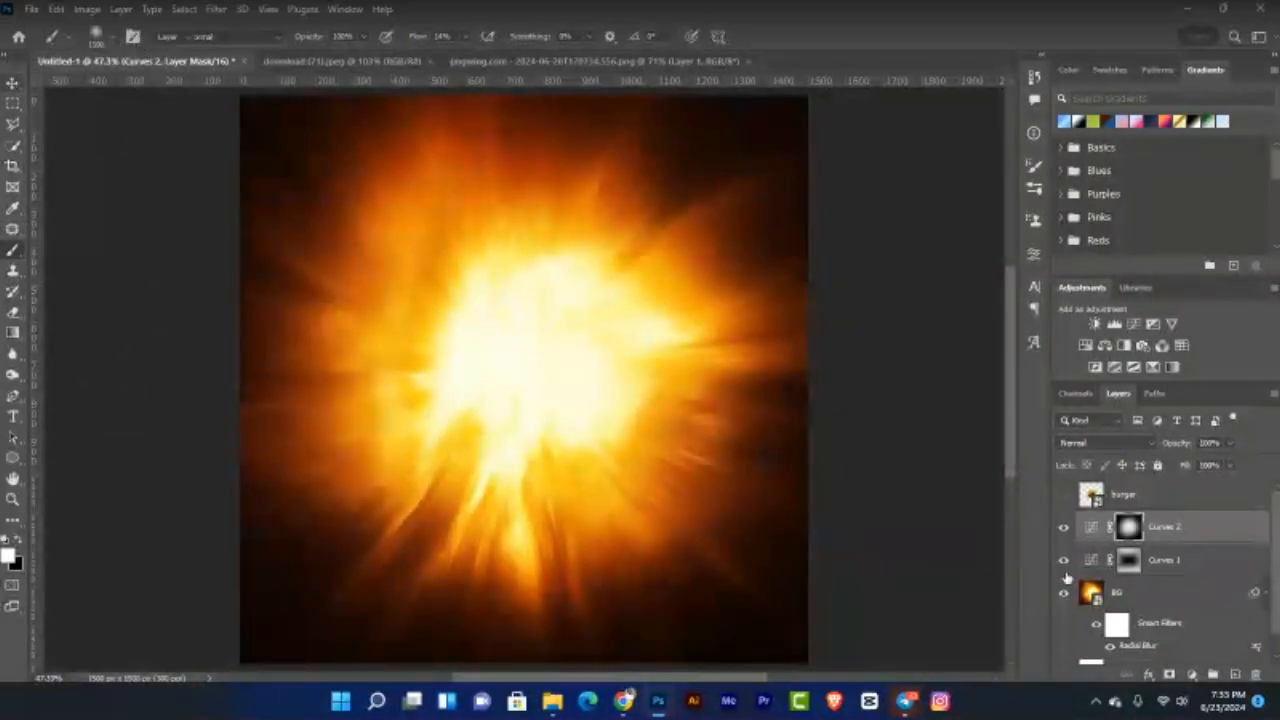
Step: Toggle Curves 2 off and on to compare the brightening, then dismiss the WhatsApp pop-up
key(v)
click(1064, 527)
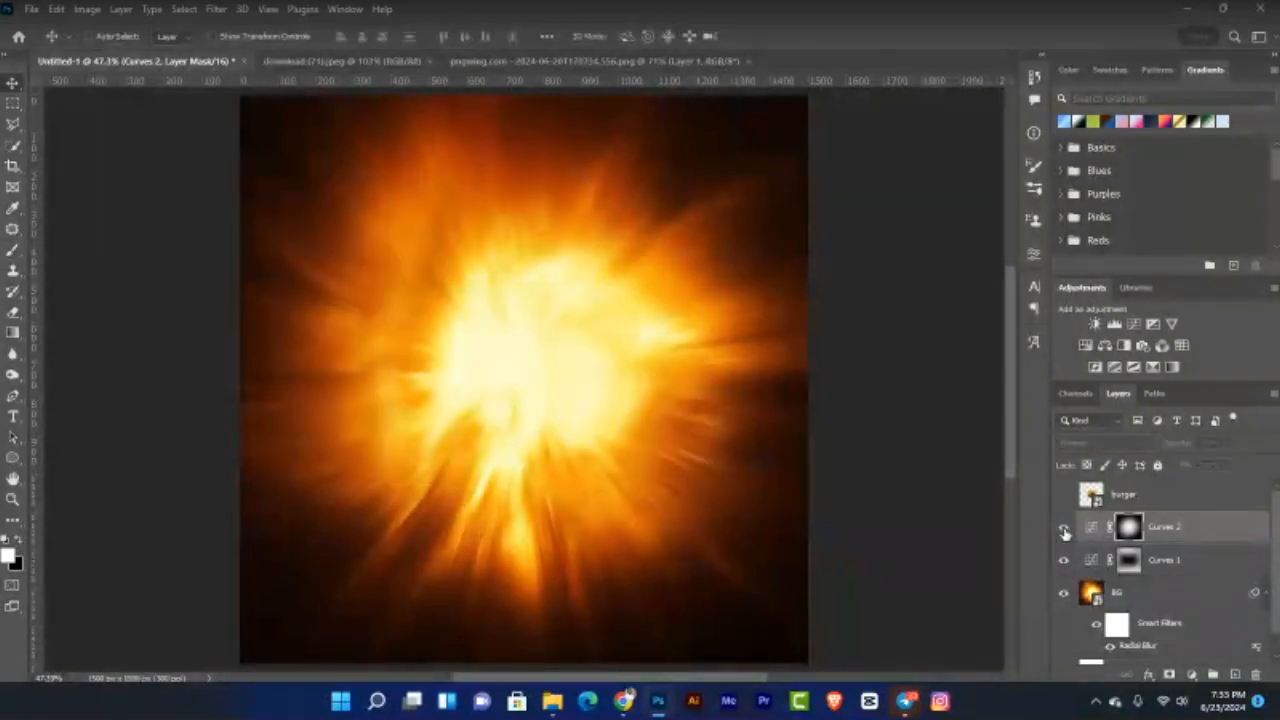
click(1064, 527)
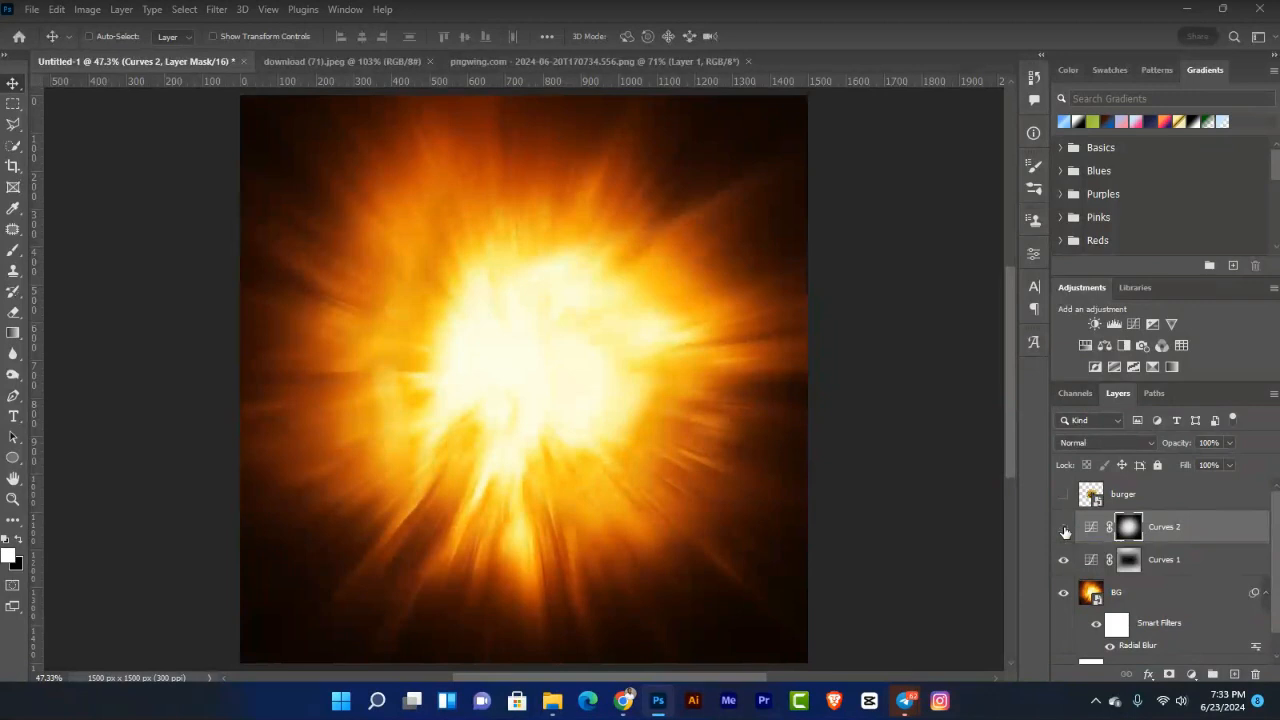
click(1064, 527)
click(1064, 527)
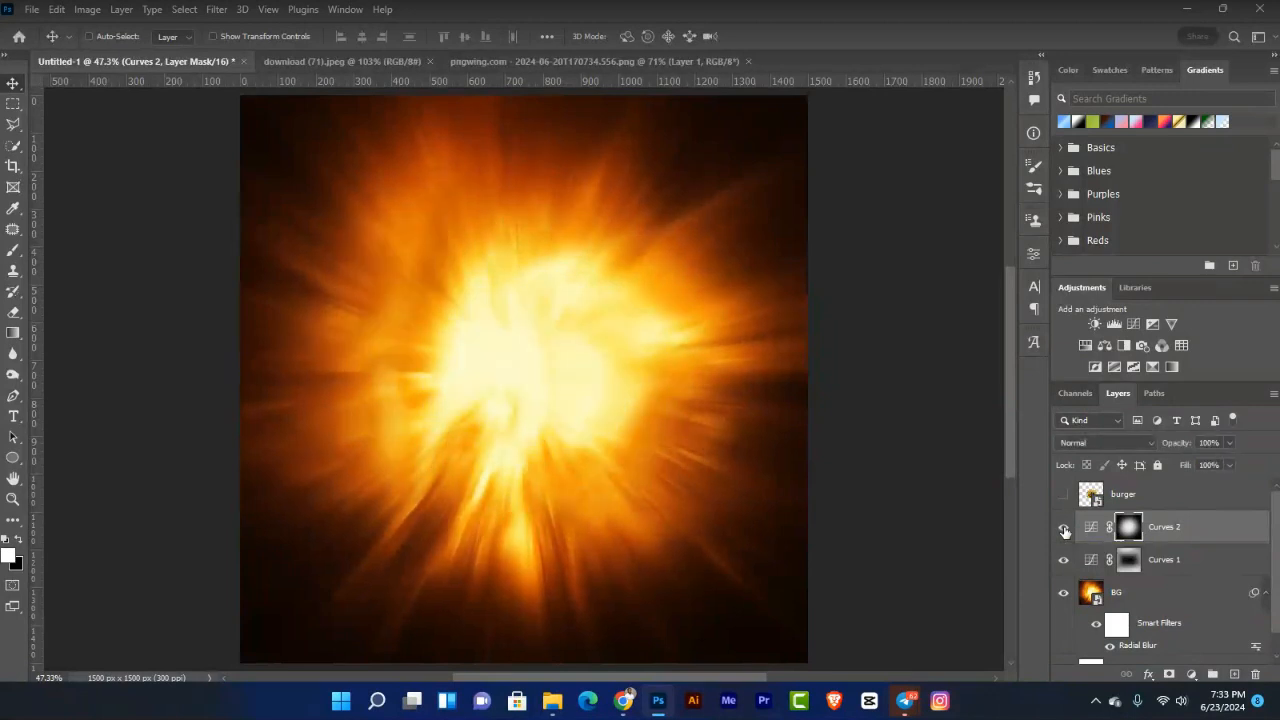
click(1064, 528)
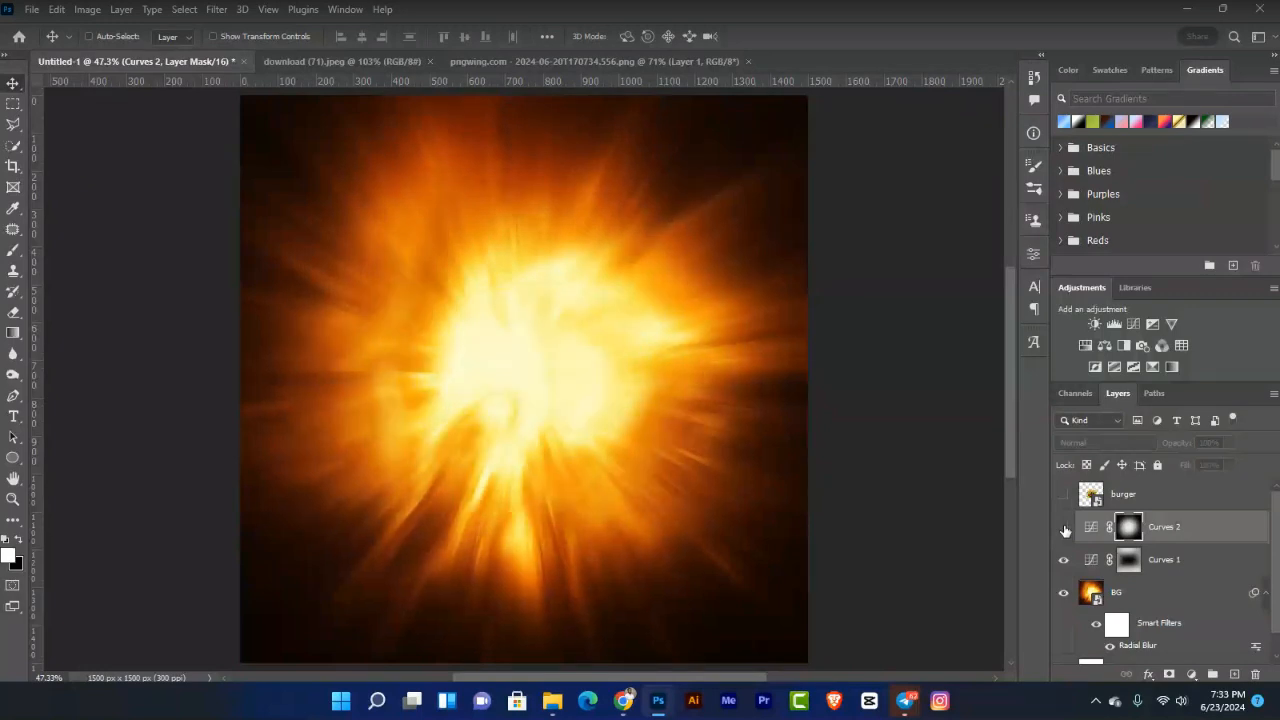
click(1064, 527)
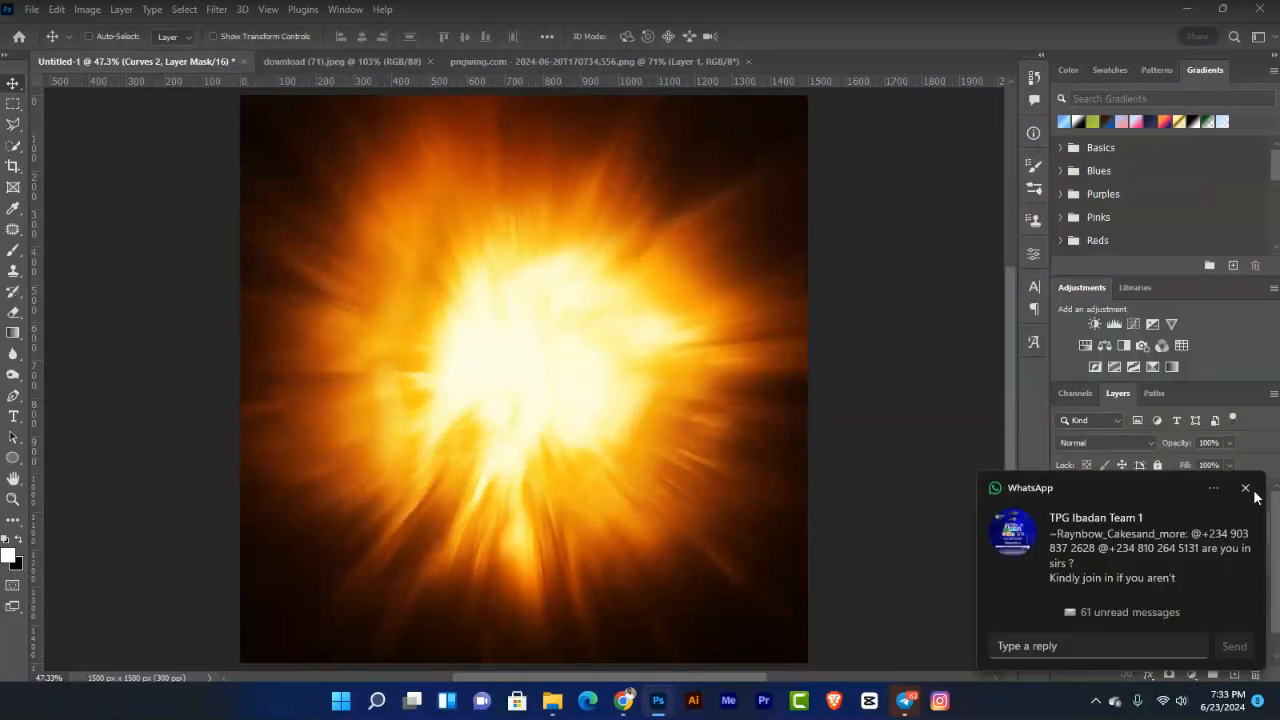
click(1247, 490)
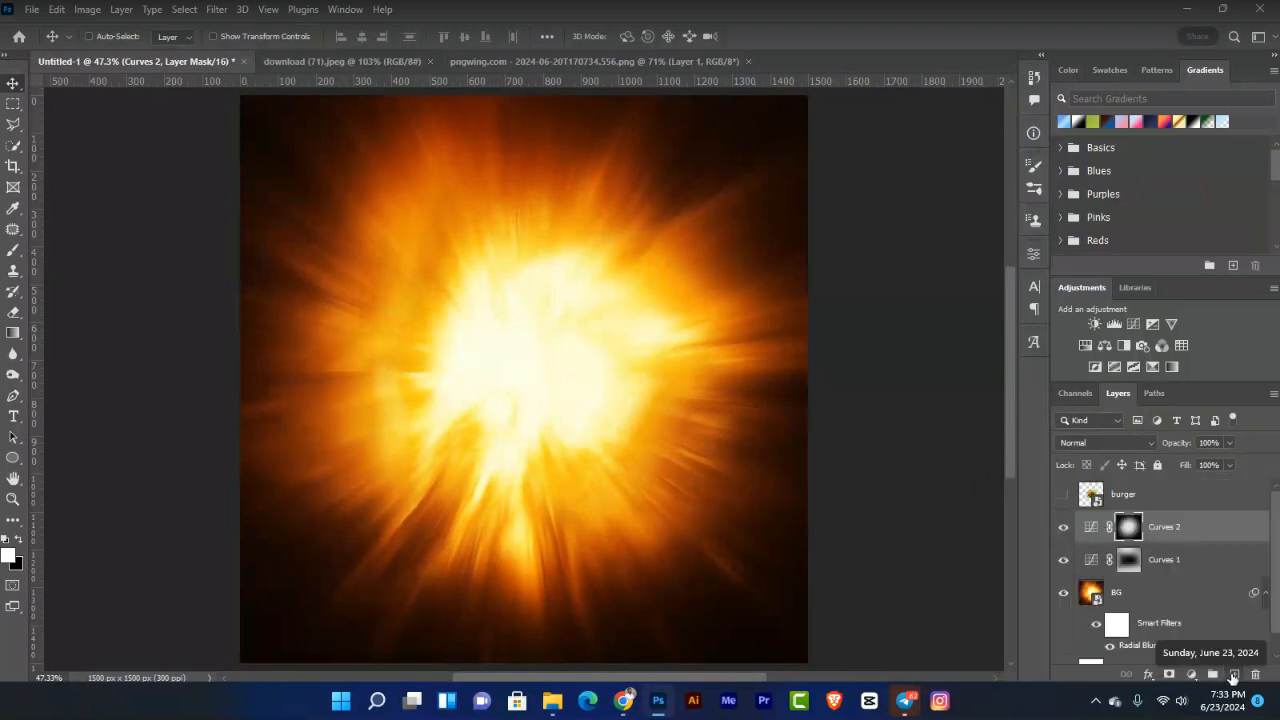
Step: Add an empty layer above Curves 2 and hide the burger layer to view the burst alone
click(1234, 675)
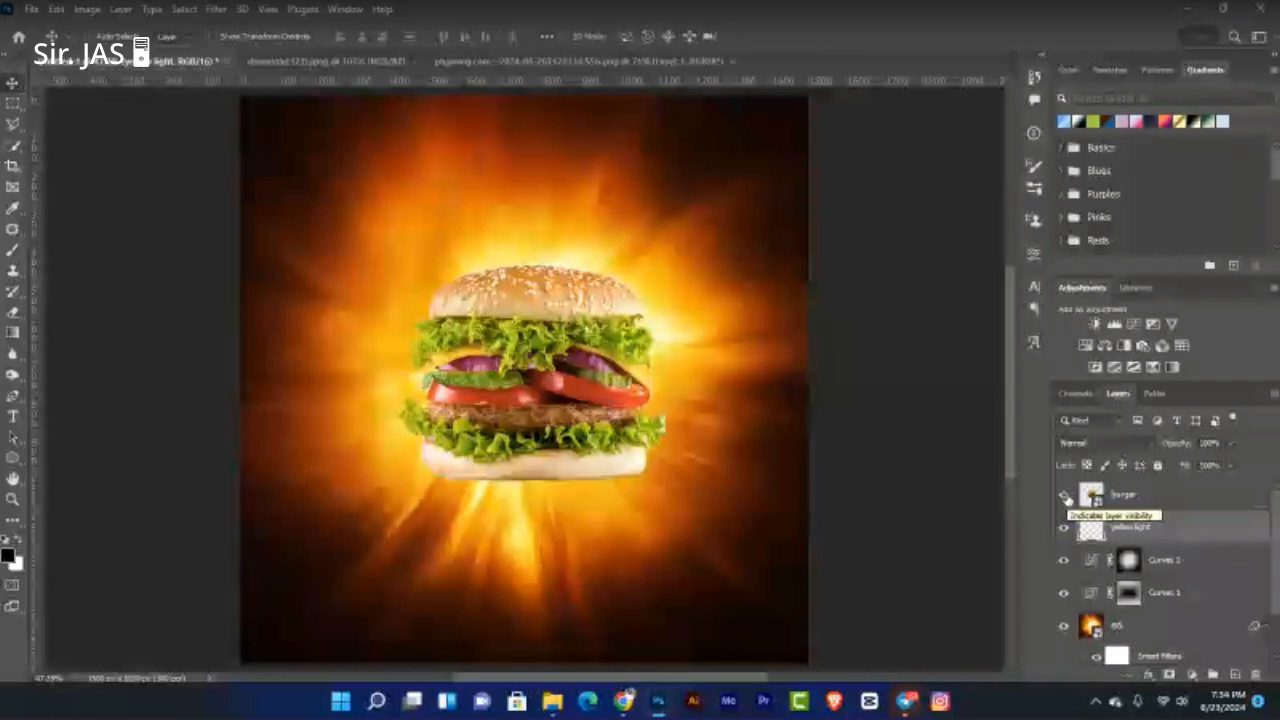
click(1065, 496)
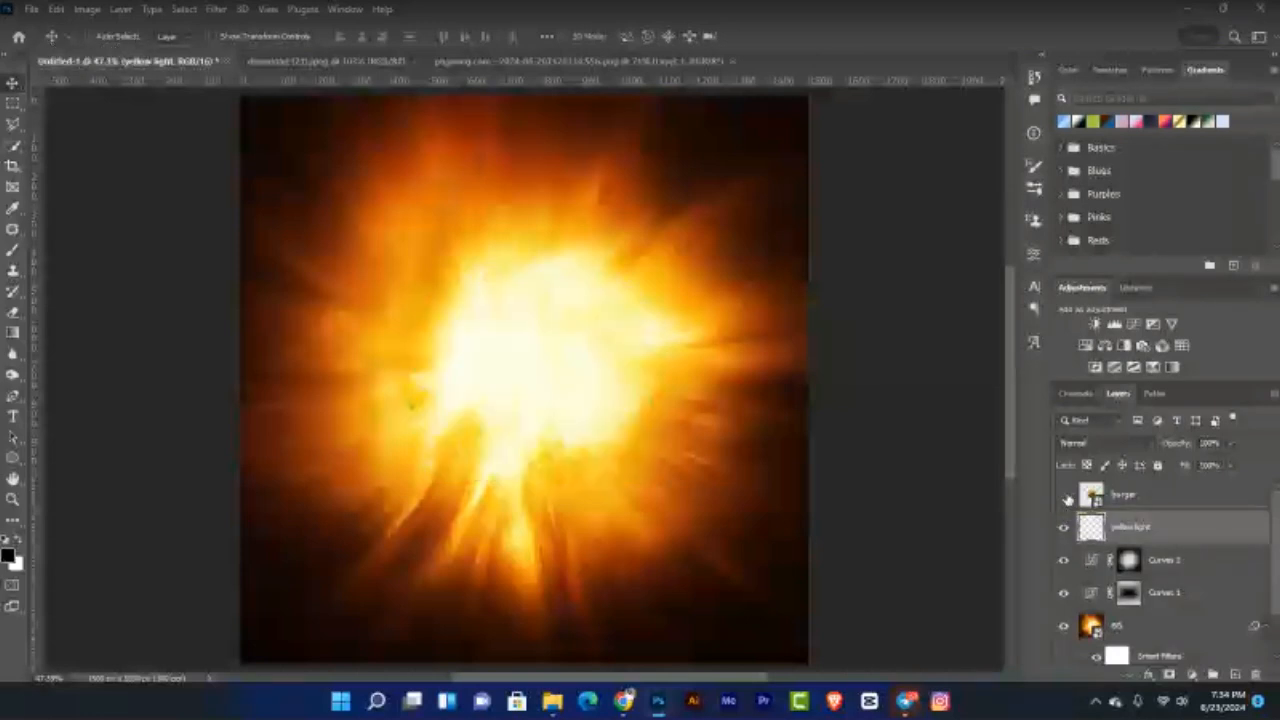
click(1065, 496)
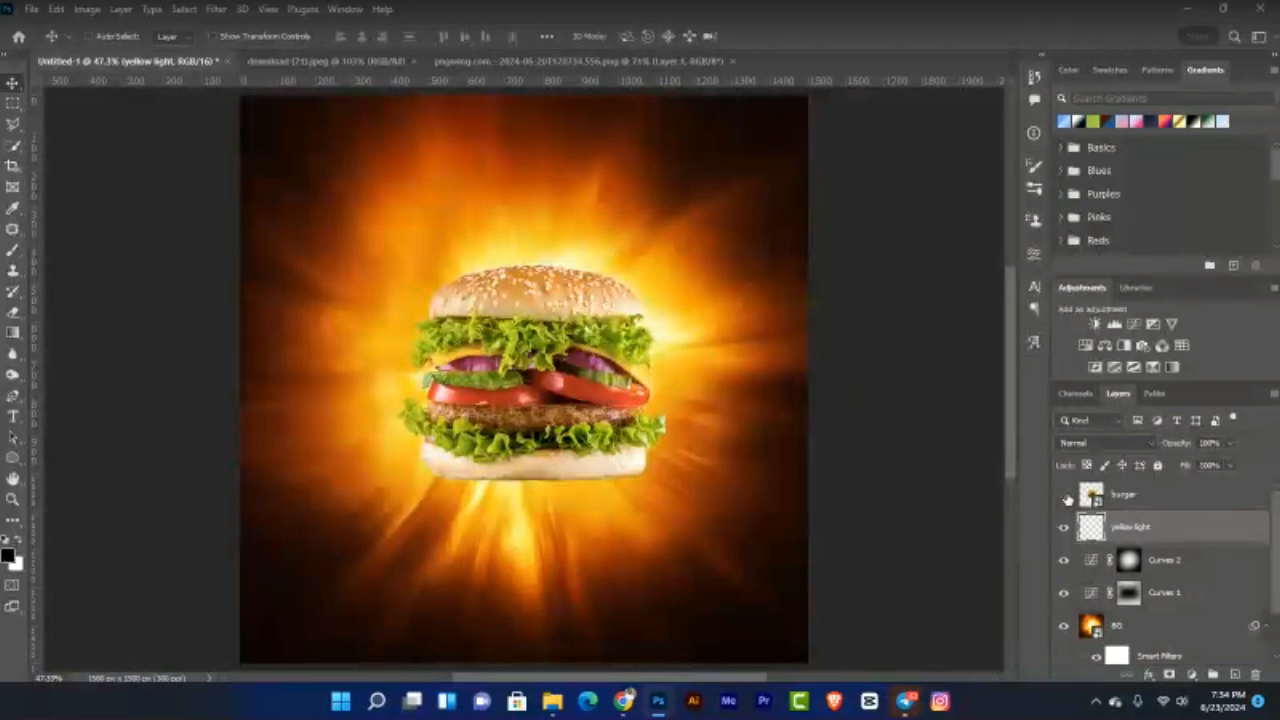
click(1065, 497)
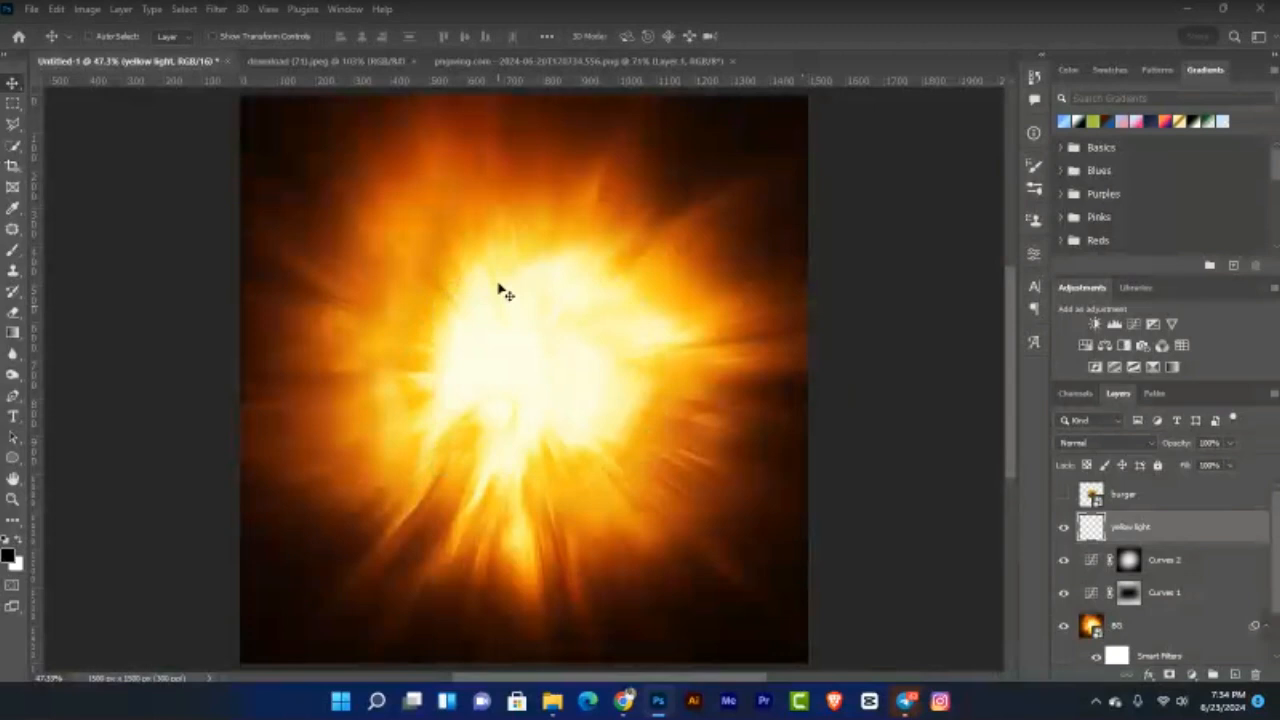
Step: Sample the burst's bright core and set the foreground colour to pale yellow #fff596
click(11, 558)
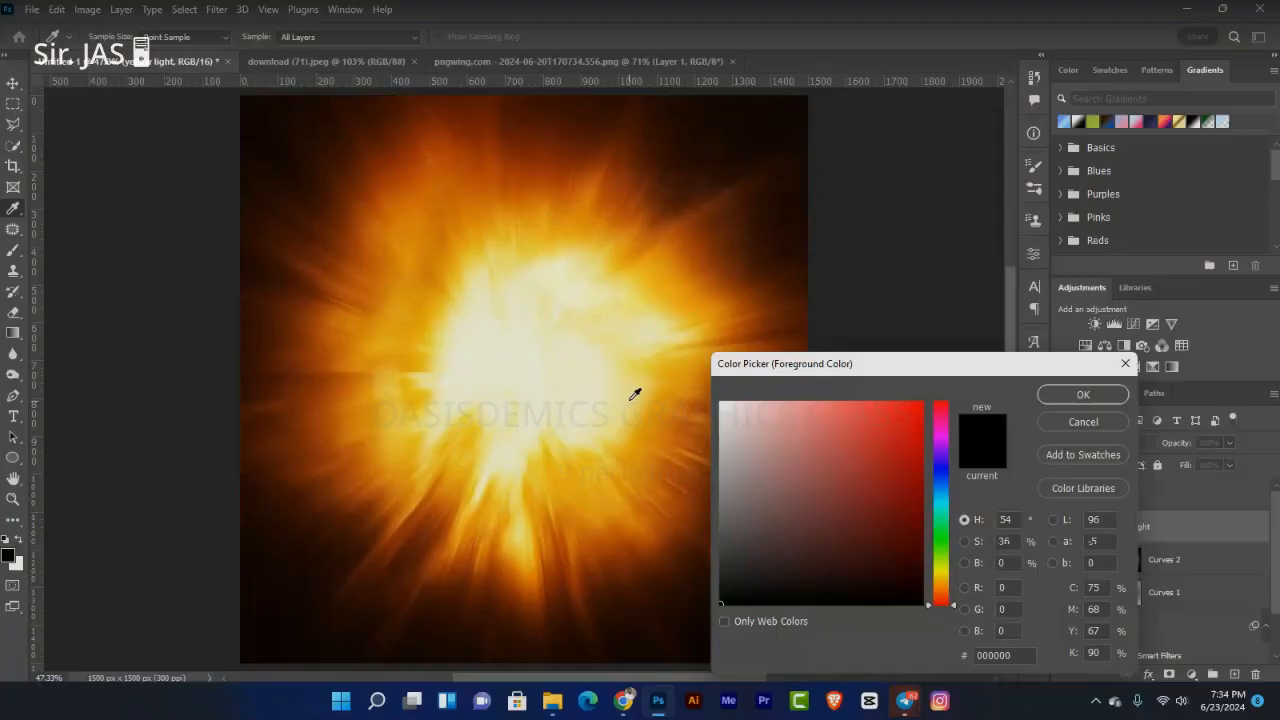
click(631, 400)
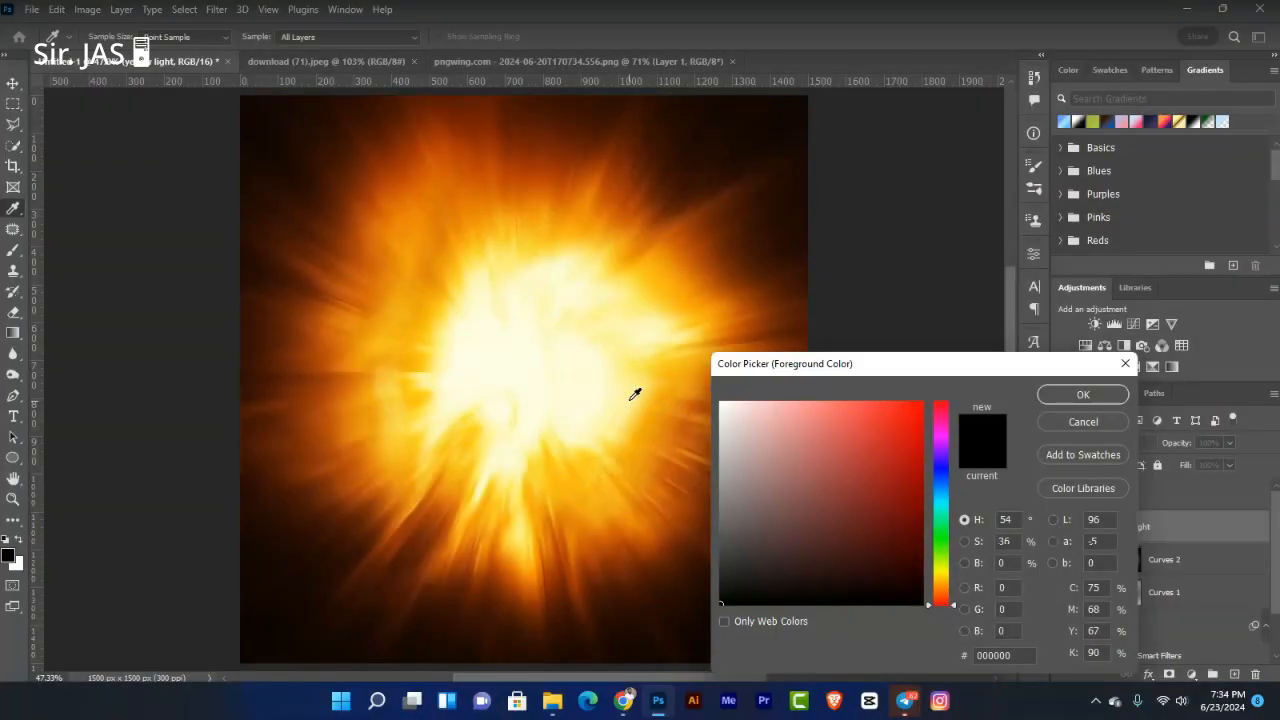
click(631, 400)
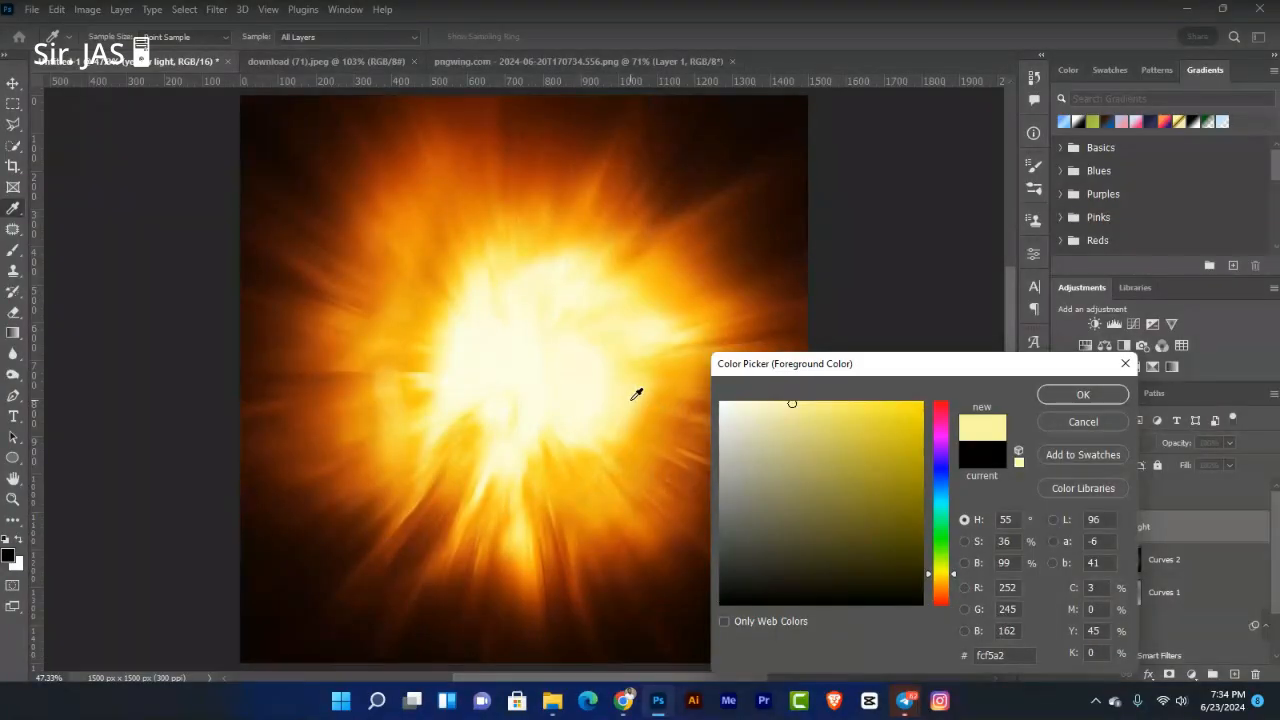
click(636, 394)
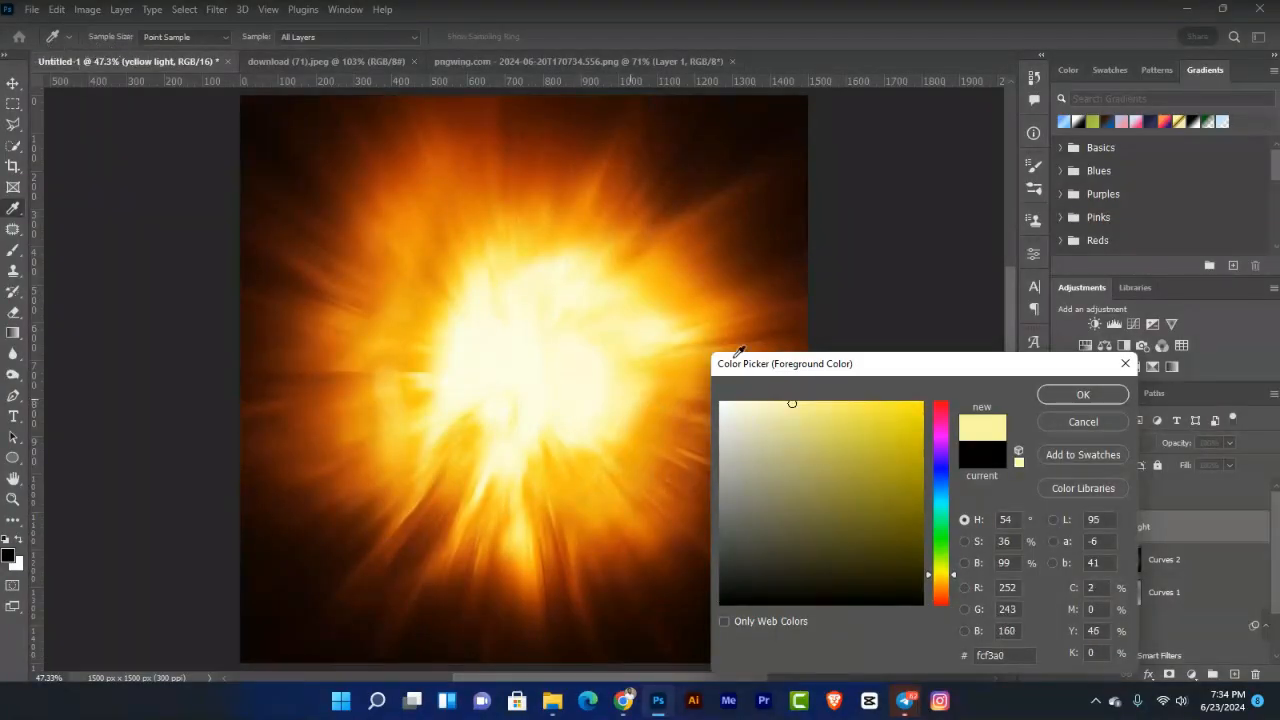
click(796, 401)
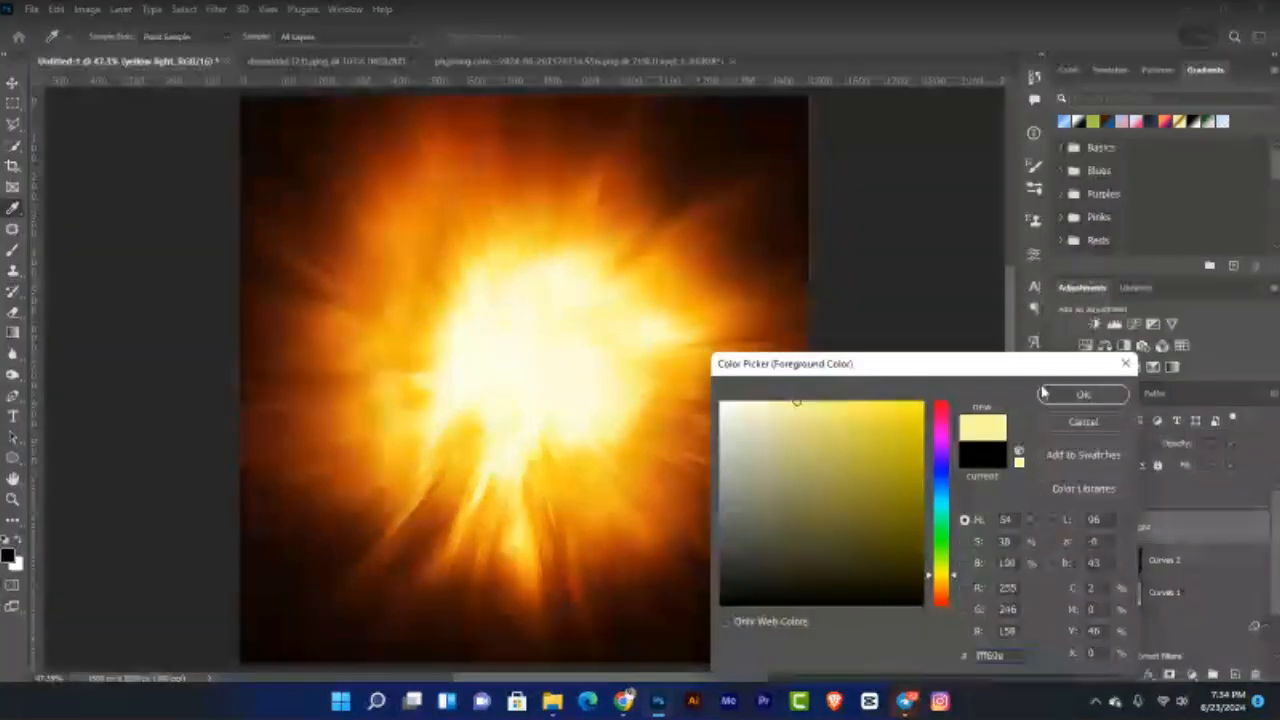
click(803, 401)
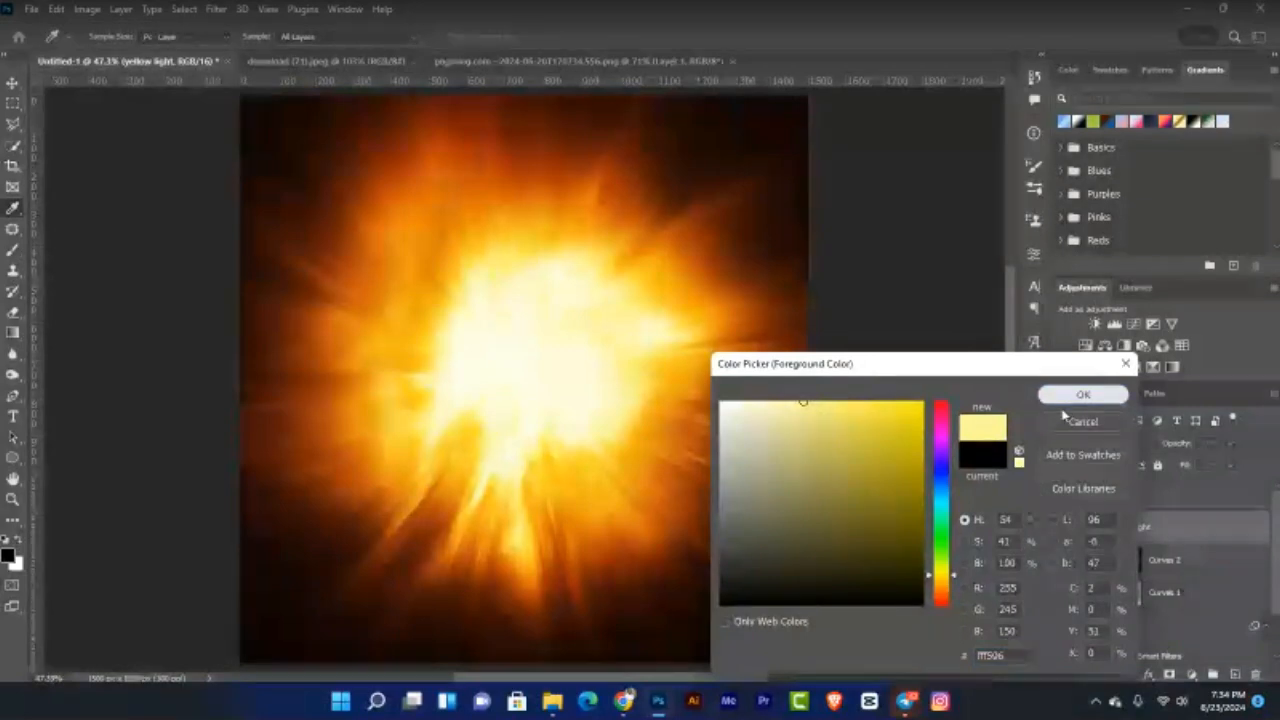
click(1072, 397)
Step: With a low-flow brush, paint a soft pale-yellow glow over the burst's centre
key(v)
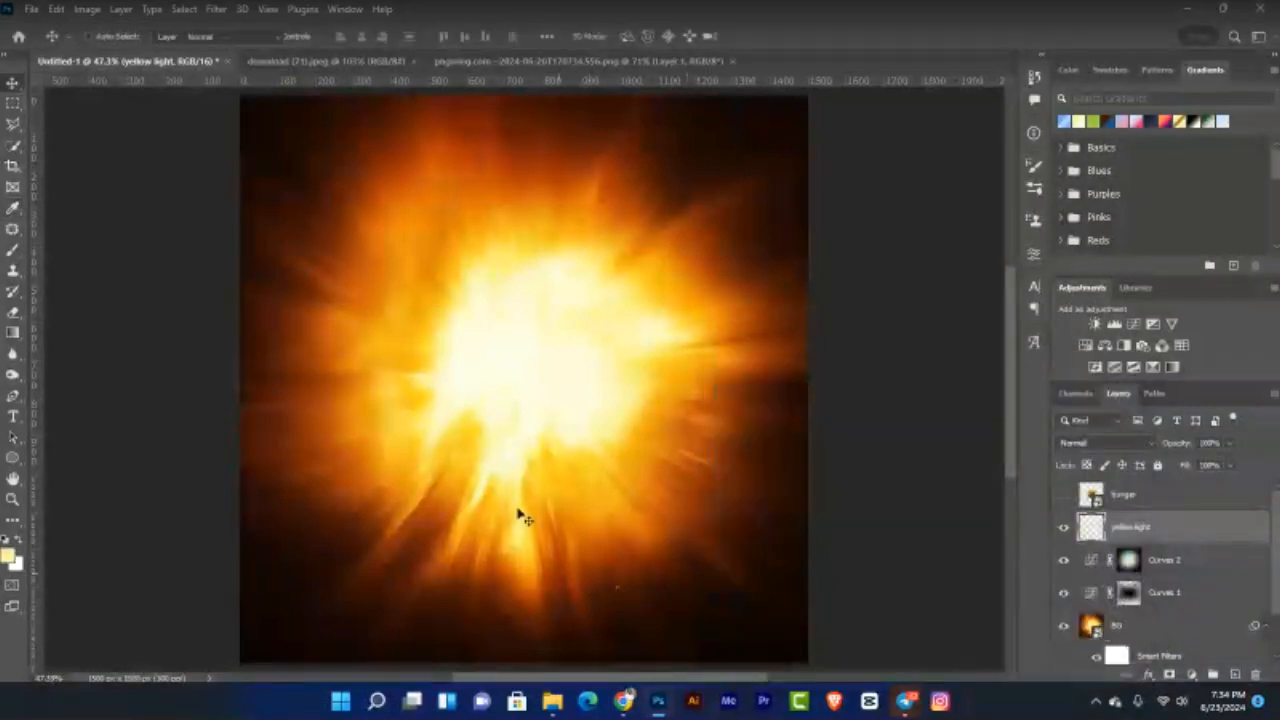
key(b)
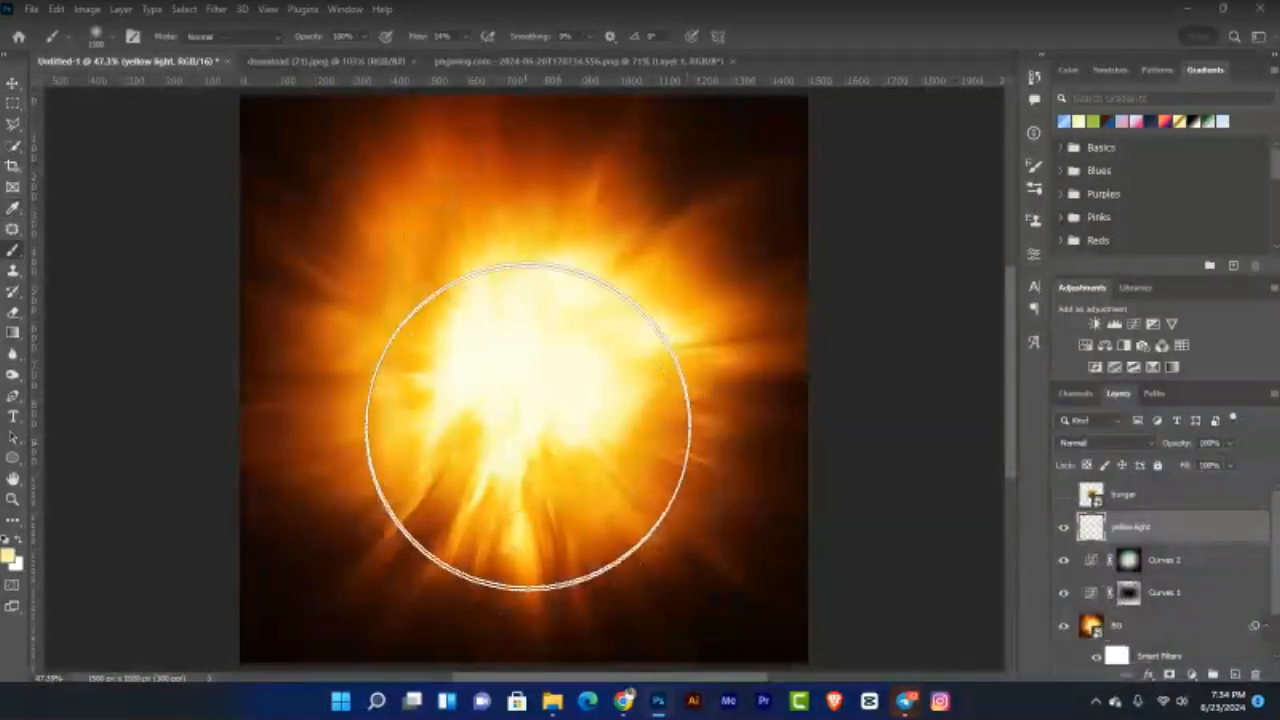
click(465, 37)
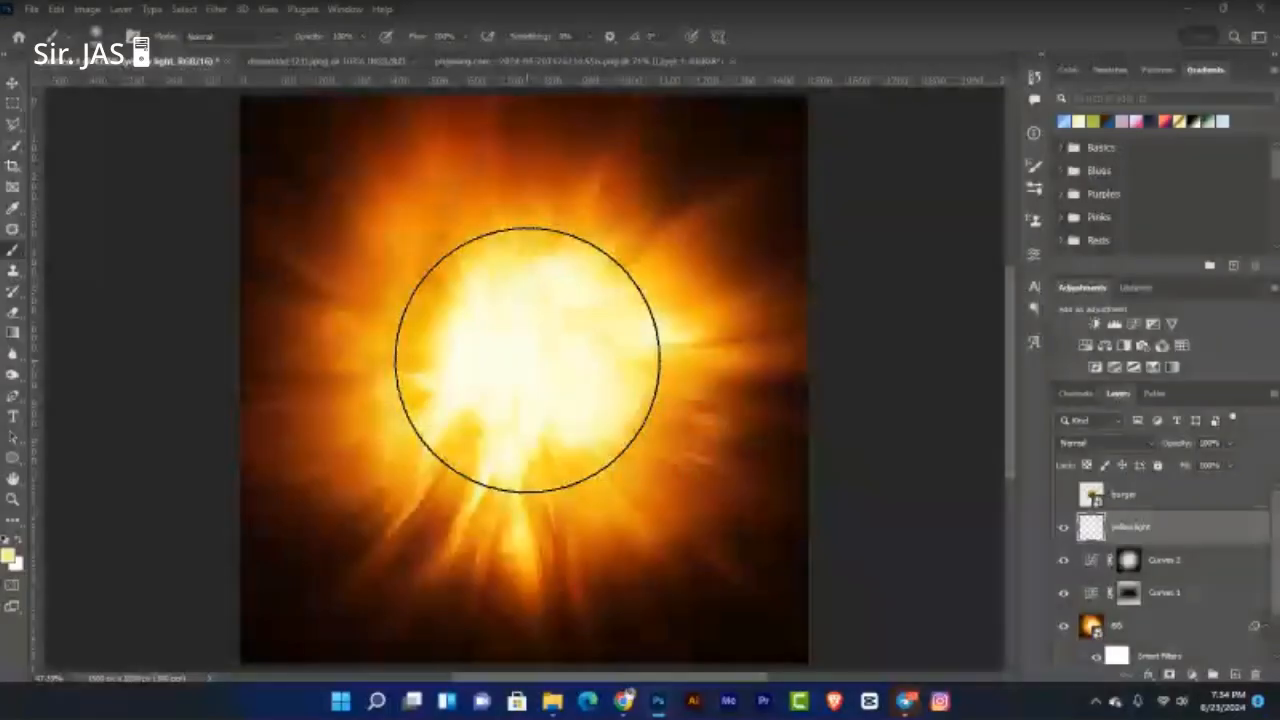
drag(527, 358, 347, 298)
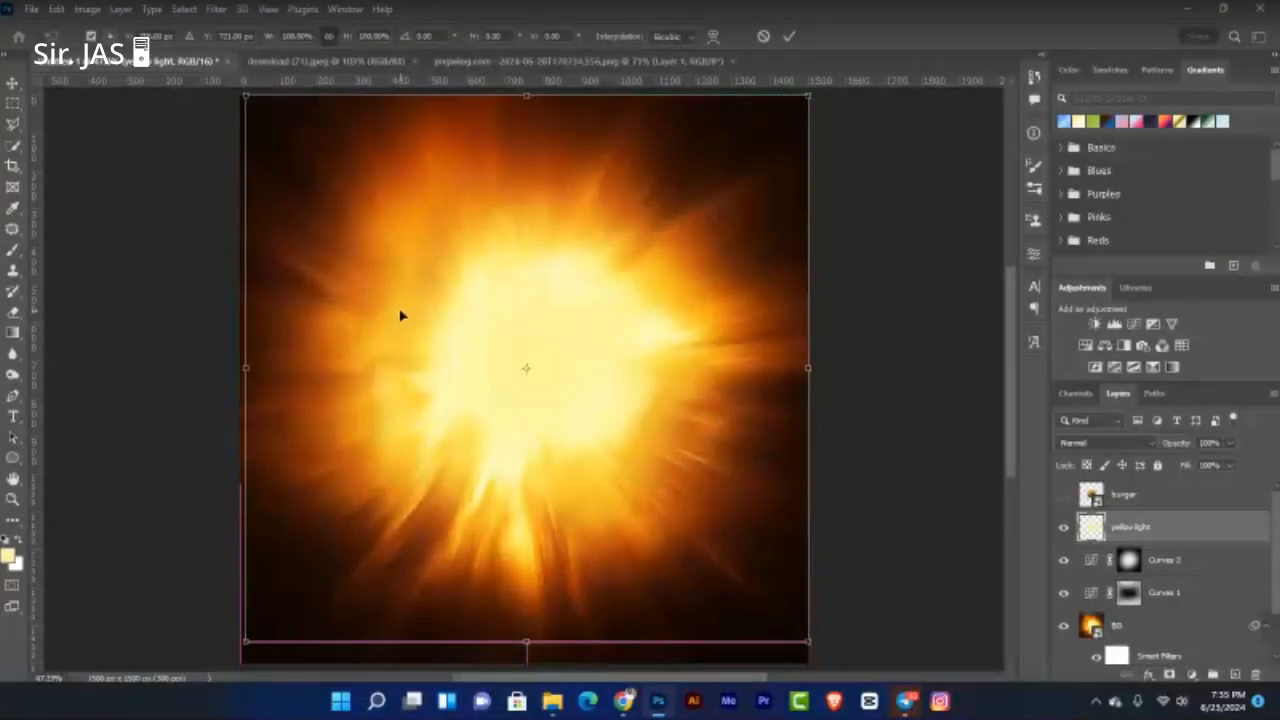
Step: Stretch the yellow glow downward and left to about 127% and commit the transform
key(ctrl+minus)
drag(525, 563, 542, 647)
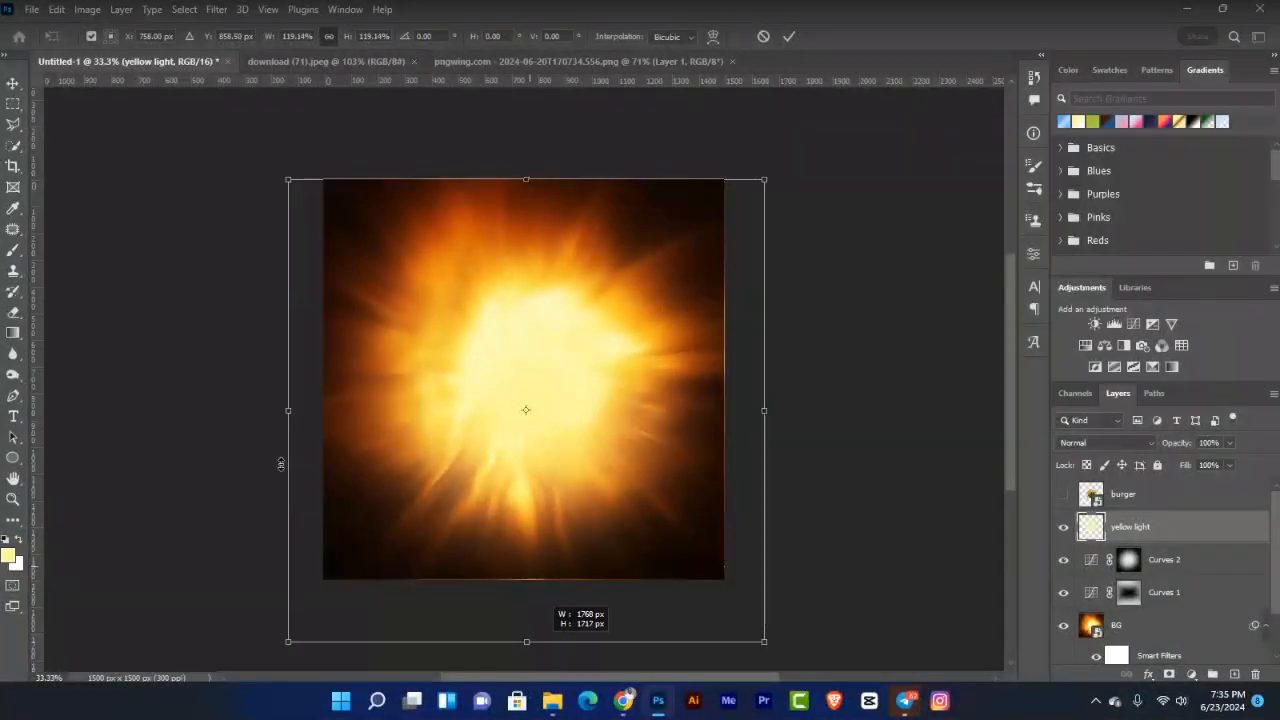
drag(298, 417, 280, 413)
drag(500, 466, 515, 456)
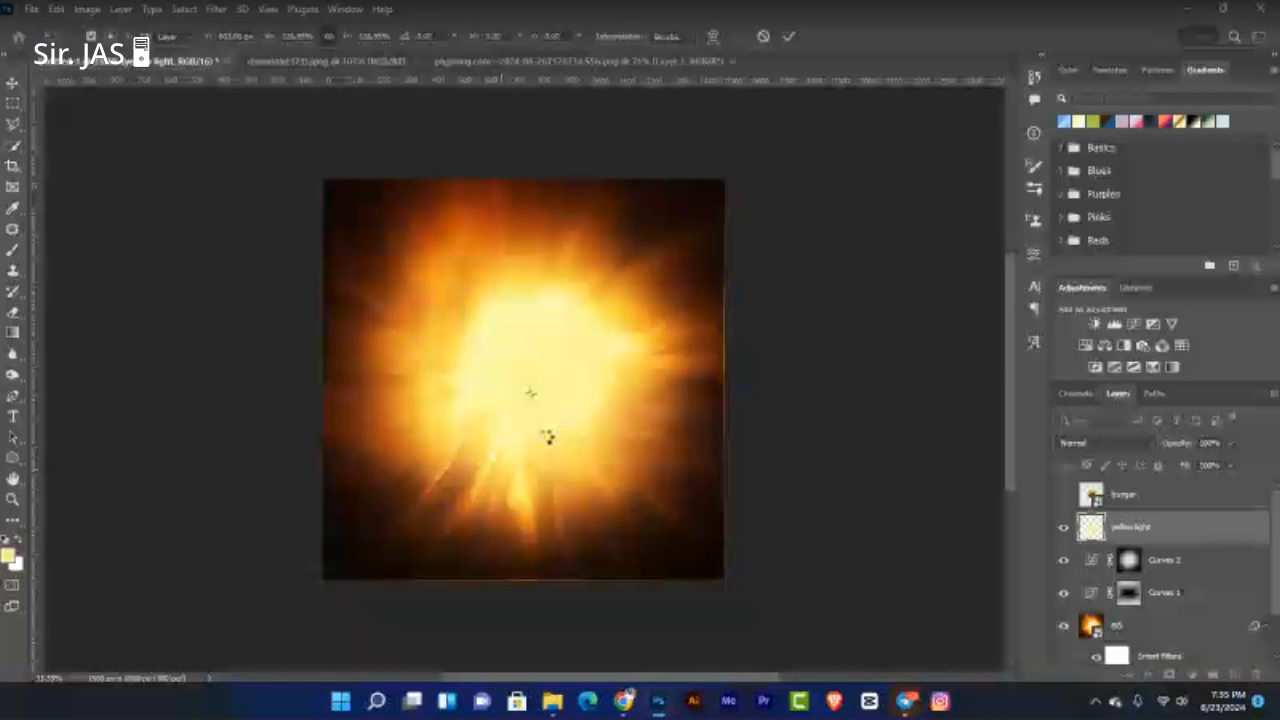
key(ctrl+plus)
key(Return)
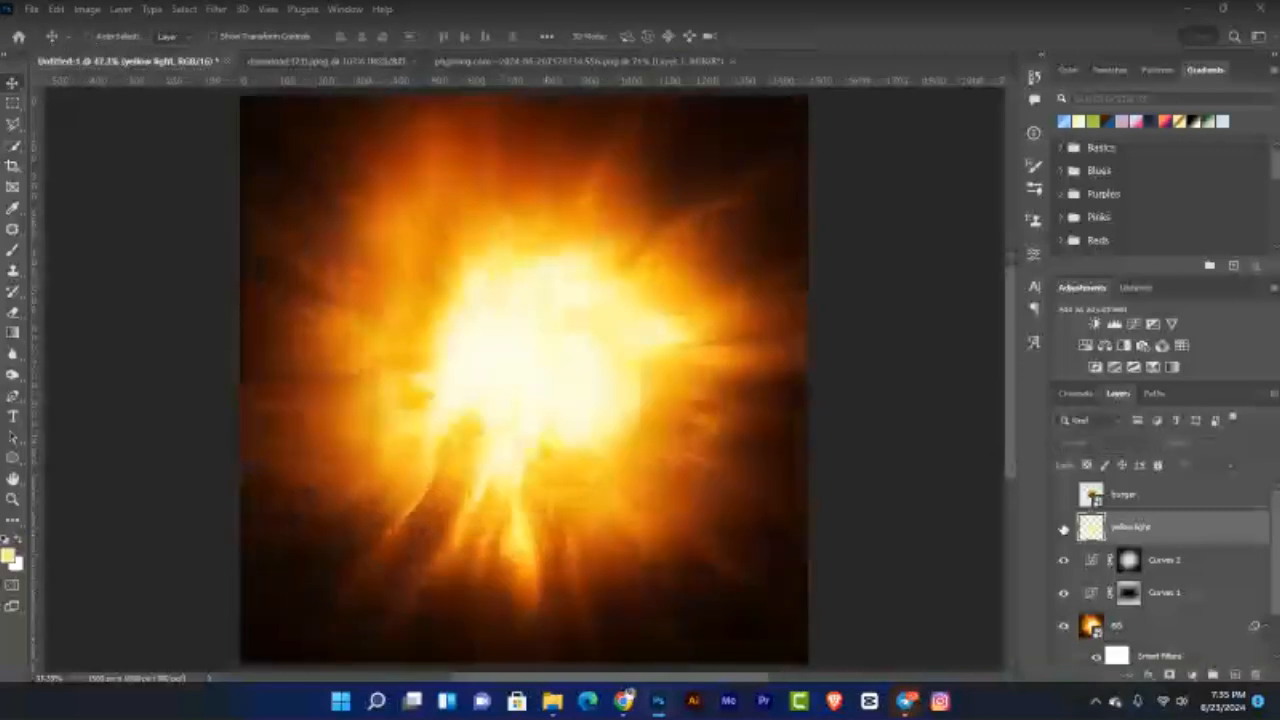
Step: Compare the yellow light layer on and off and lower its opacity to 82%
click(1063, 529)
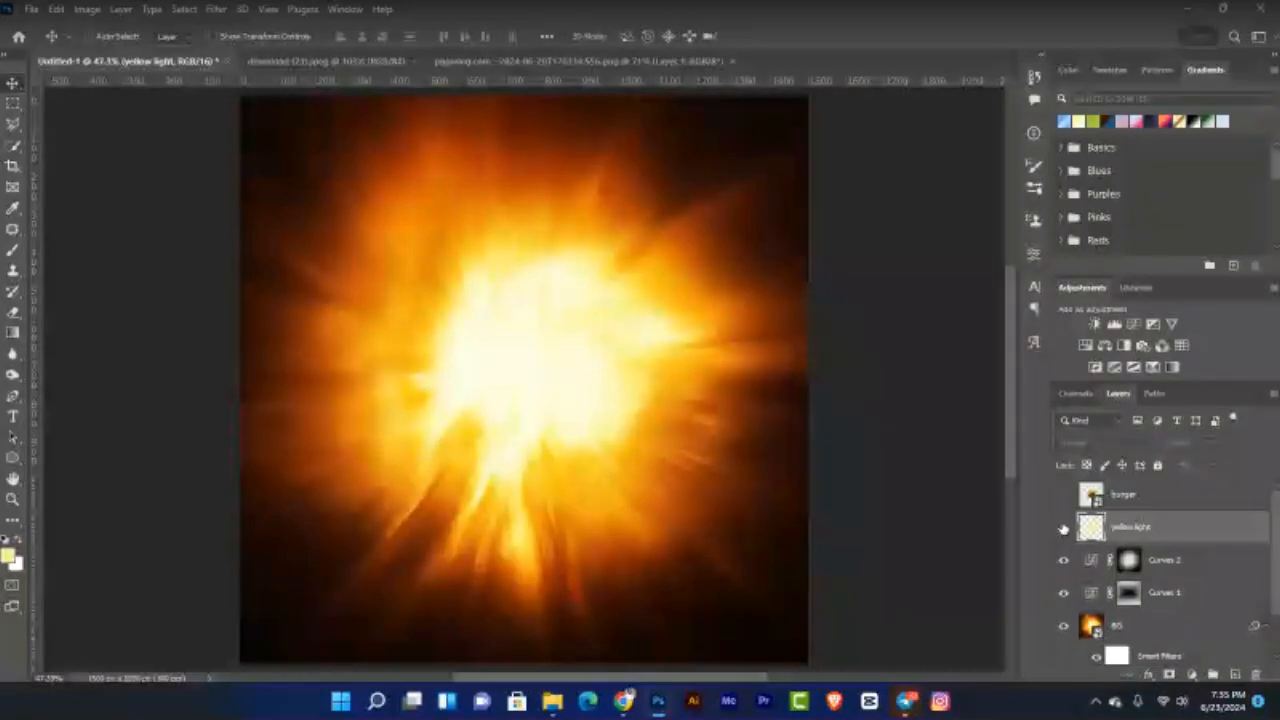
click(1063, 529)
drag(1230, 463, 1210, 460)
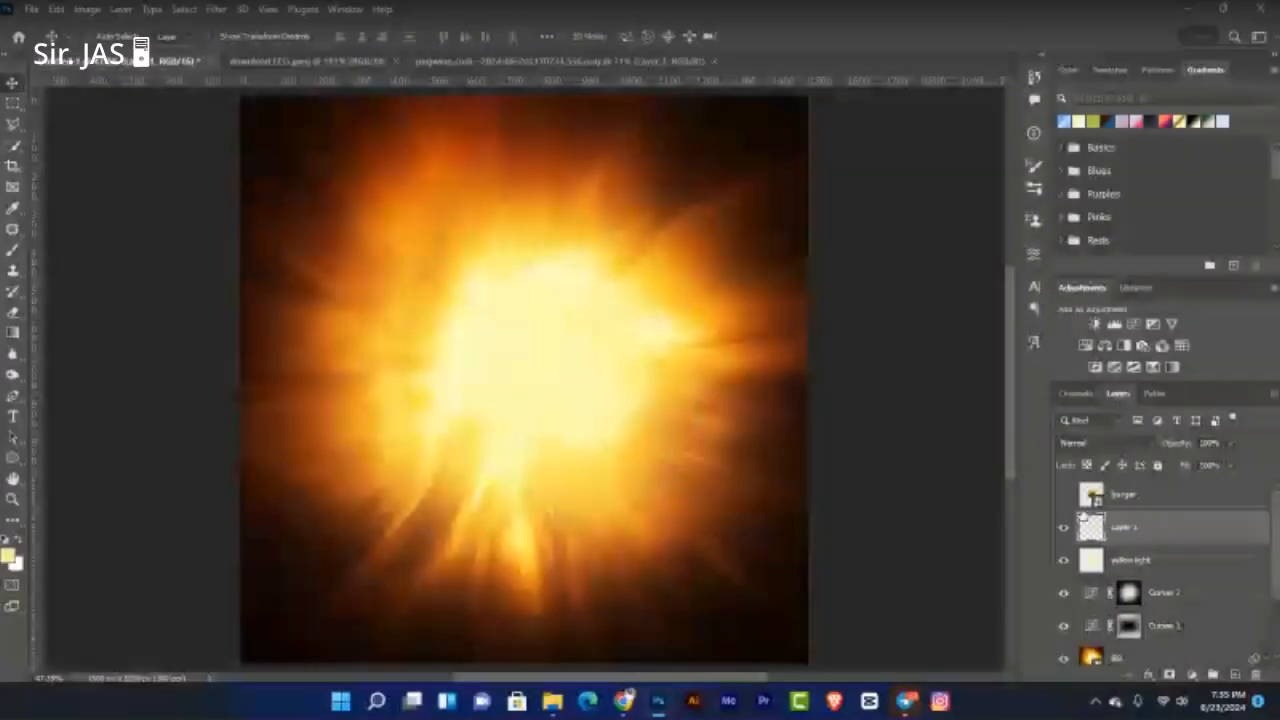
Step: Rename the new layer to 'yellow light'
double_click(1124, 527)
text(yel)
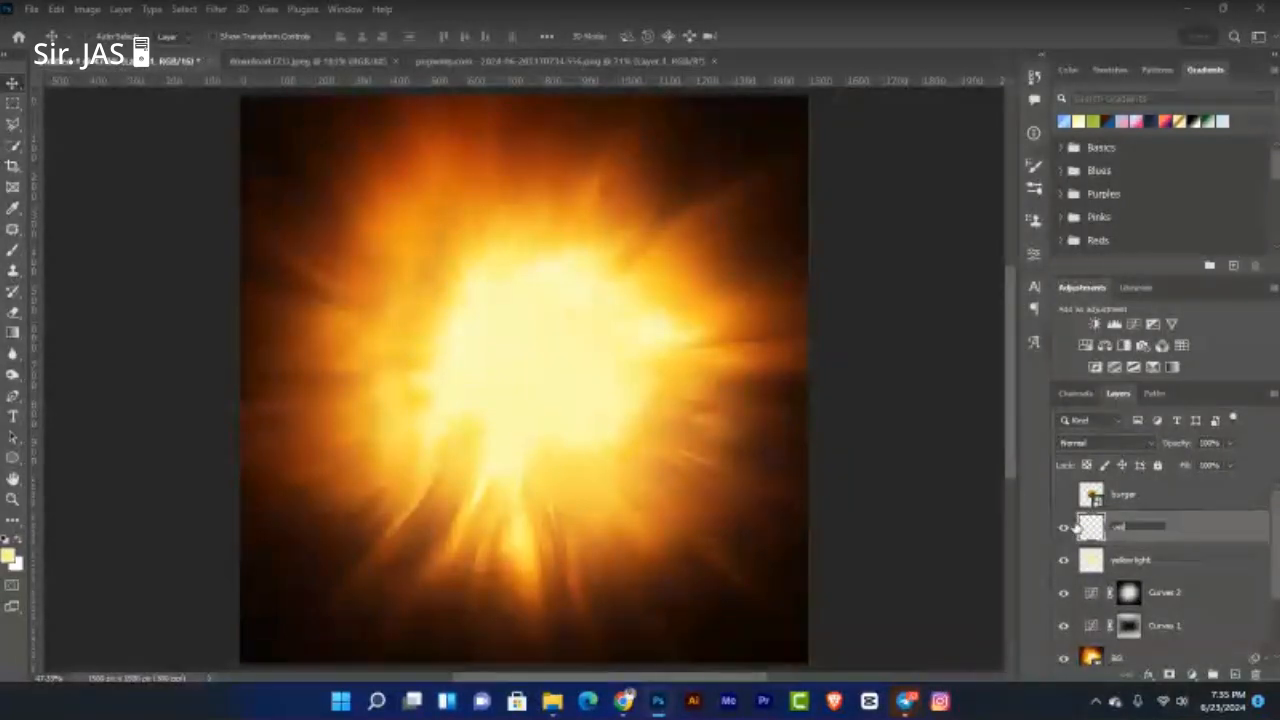
text(low 1)
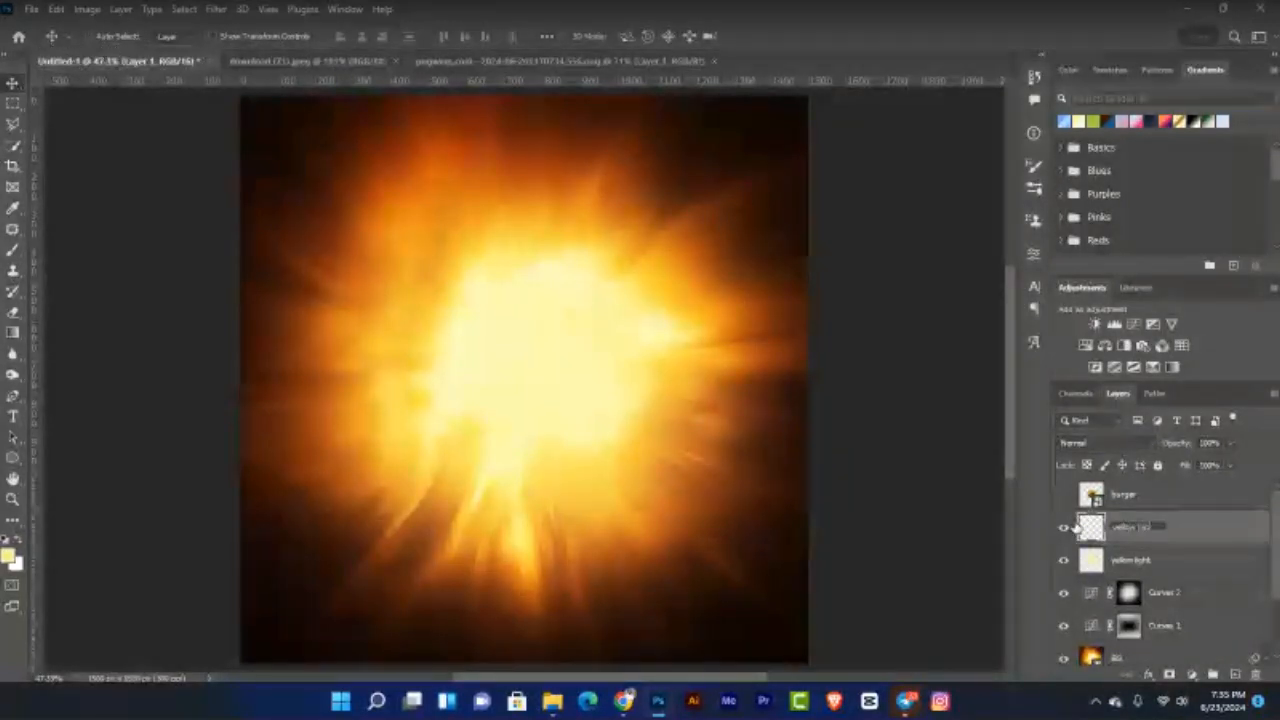
text(ight)
key(Return)
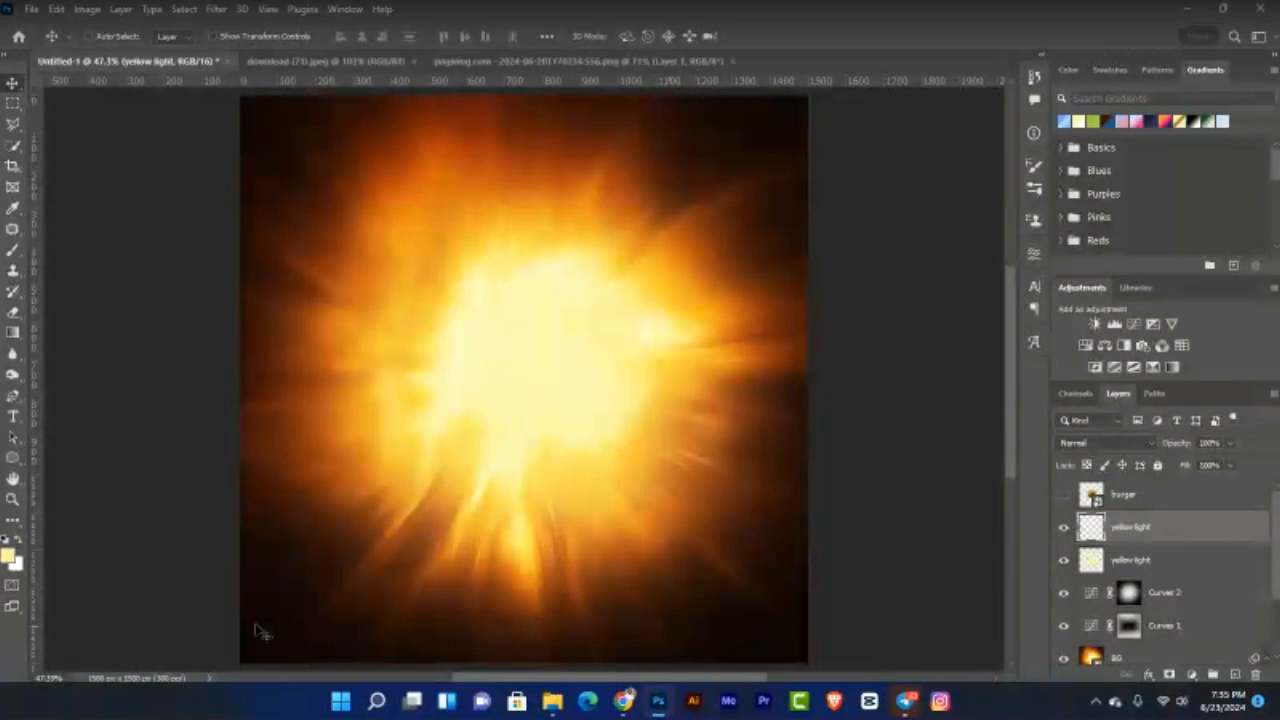
Step: Set the foreground to a lighter yellow #fff7ab and shrink the brush to 600
click(12, 560)
drag(791, 404, 785, 400)
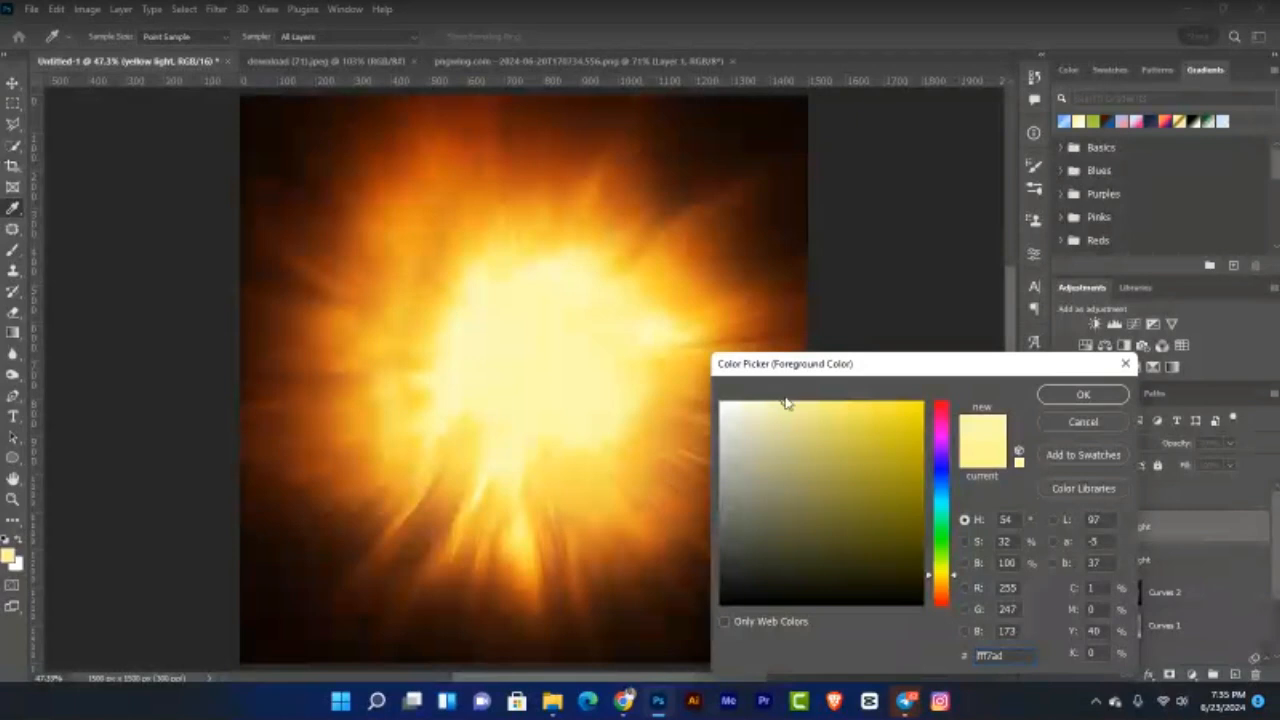
click(1082, 396)
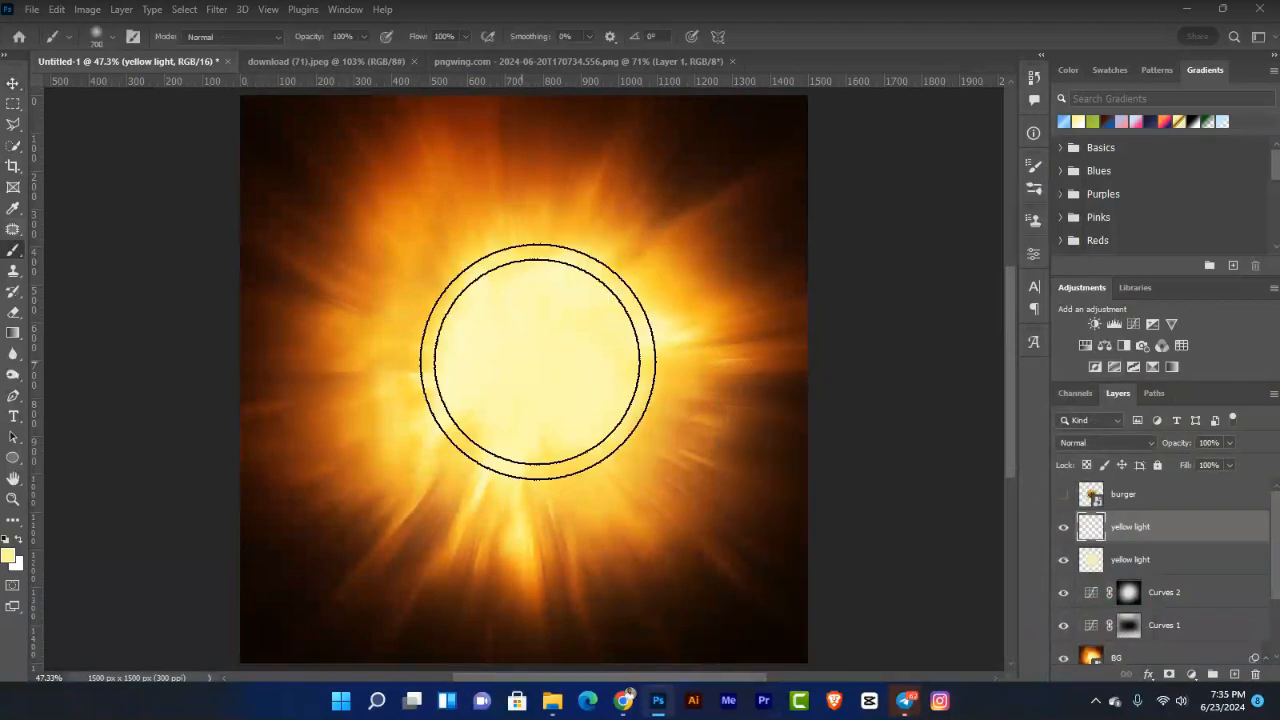
key(bracketleft)
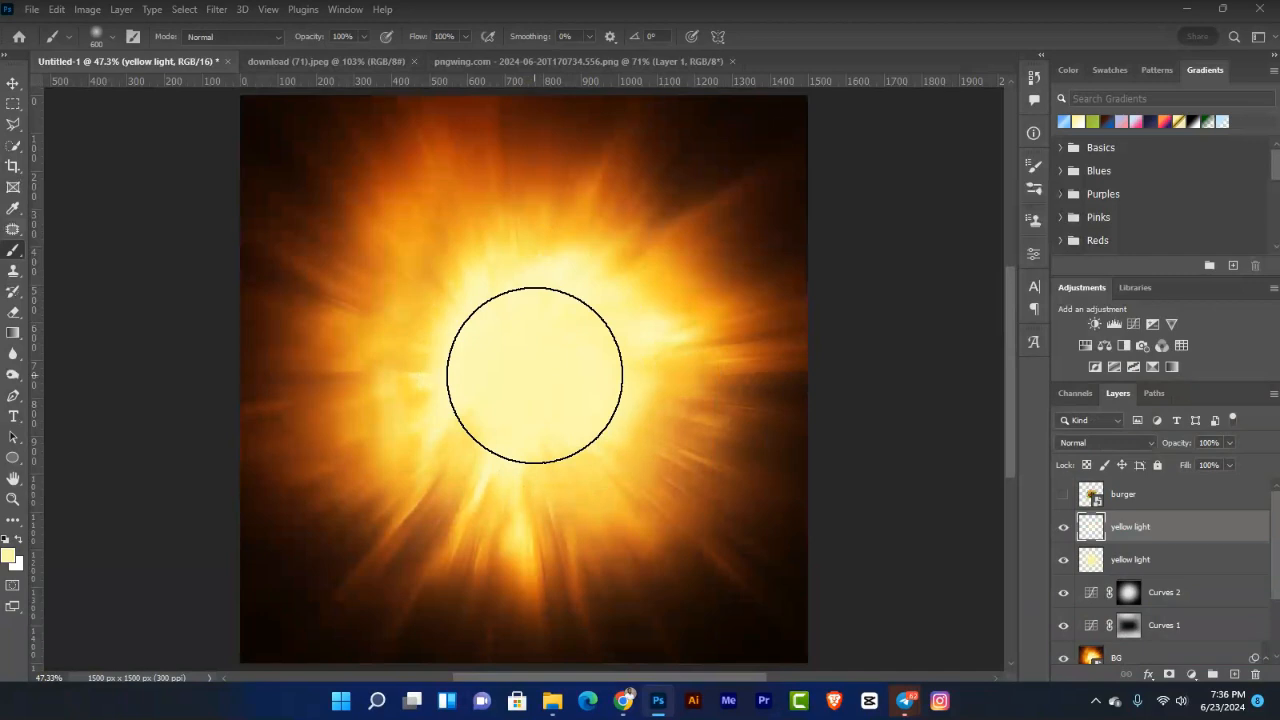
key(v)
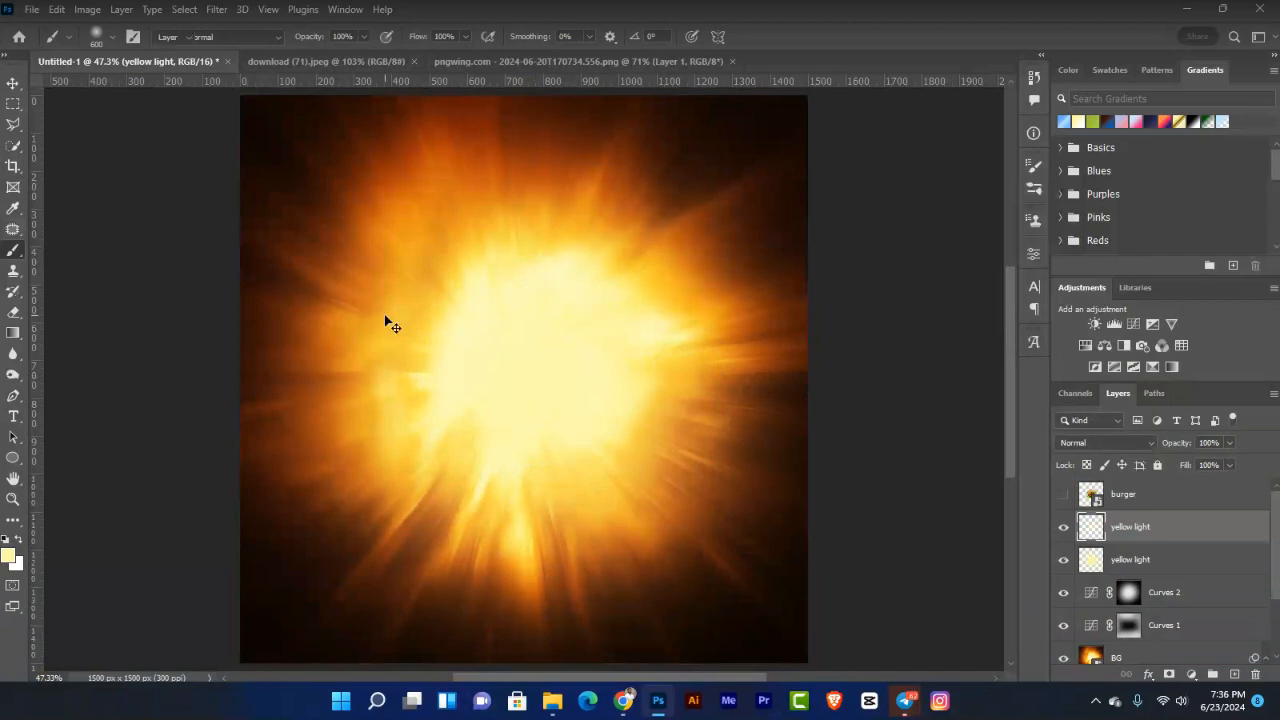
Step: Scale the upper yellow light glow up to about 137% and commit
right_click(12, 84)
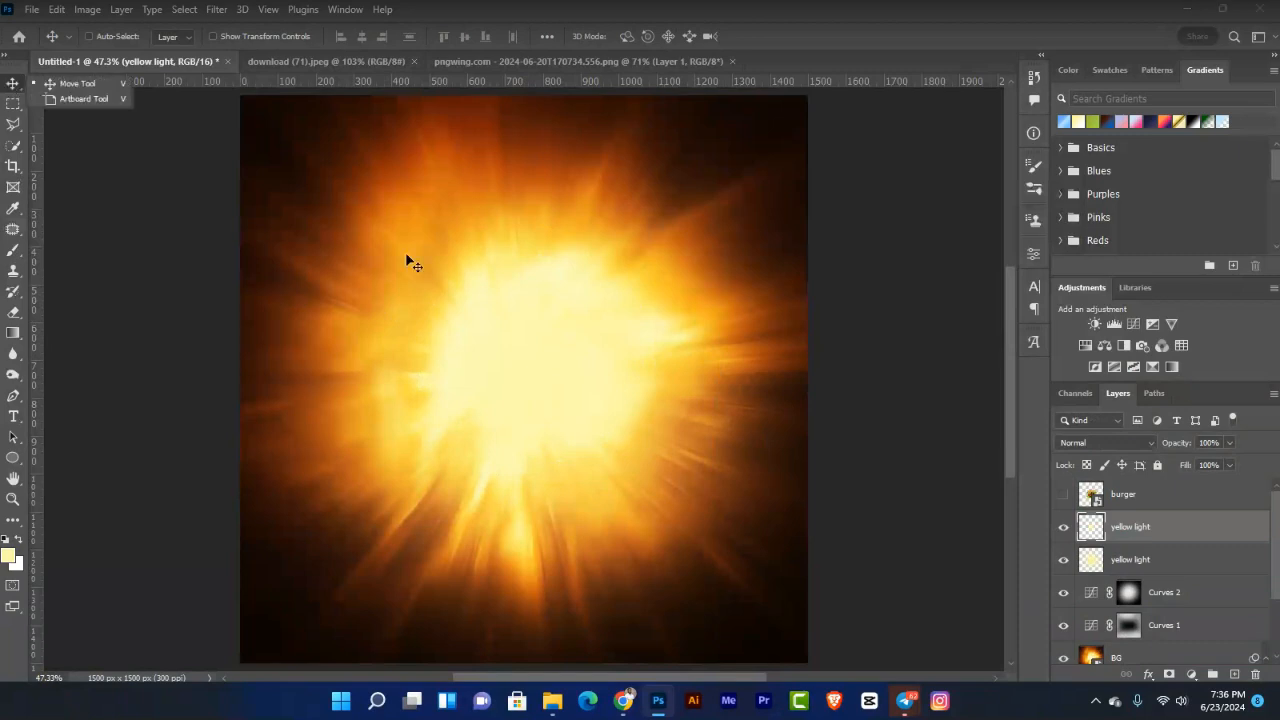
click(22, 88)
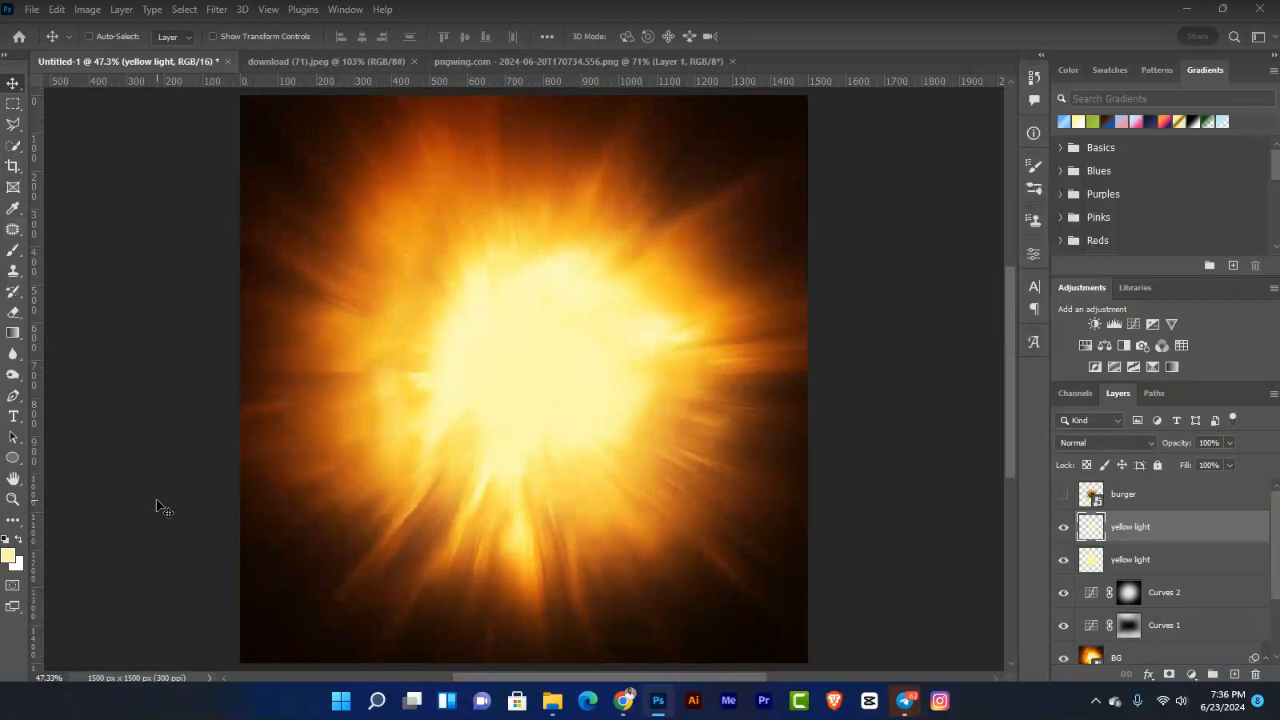
key(ctrl+t)
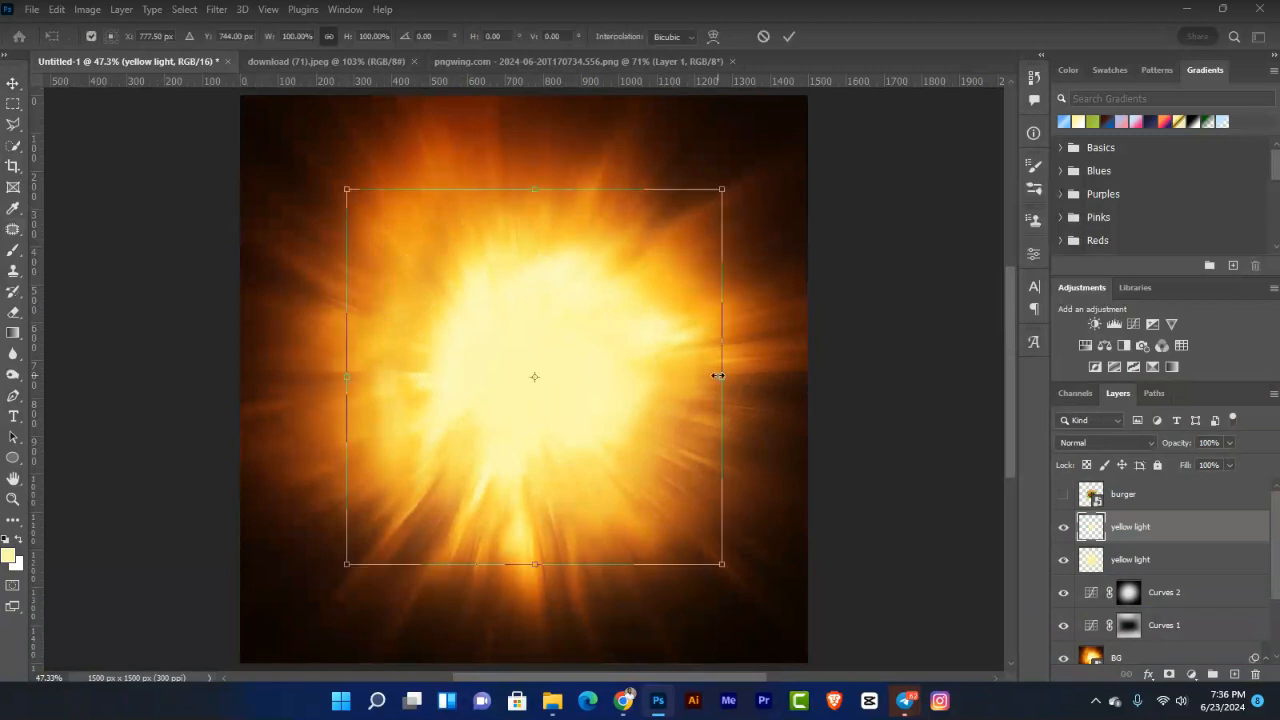
drag(727, 377, 779, 405)
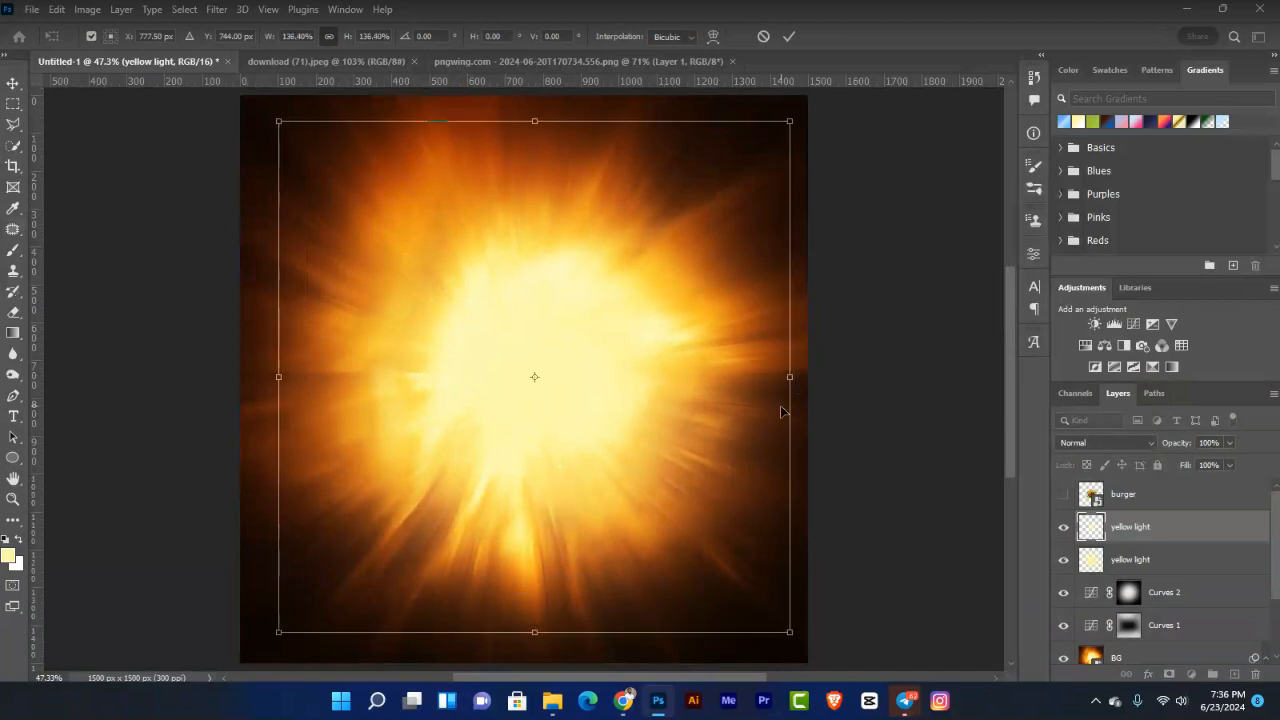
key(Return)
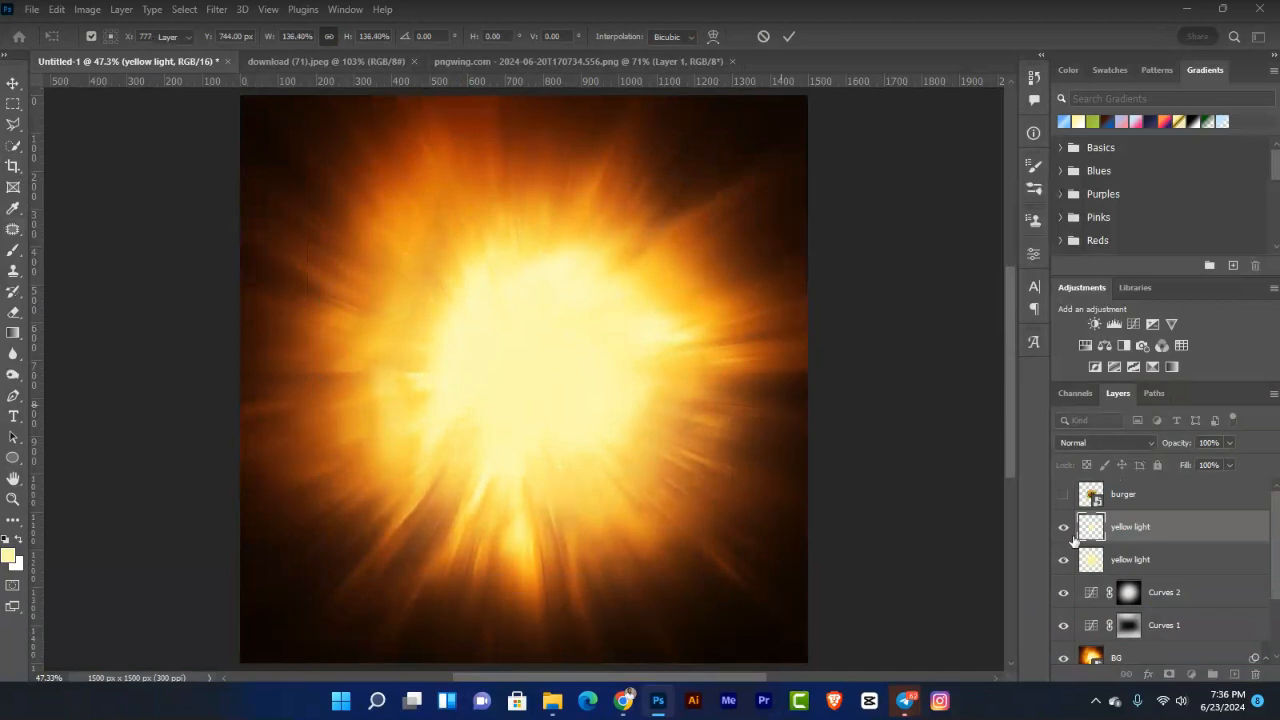
Step: Compare the upper glow on and off, then show the burger layer again
click(1064, 531)
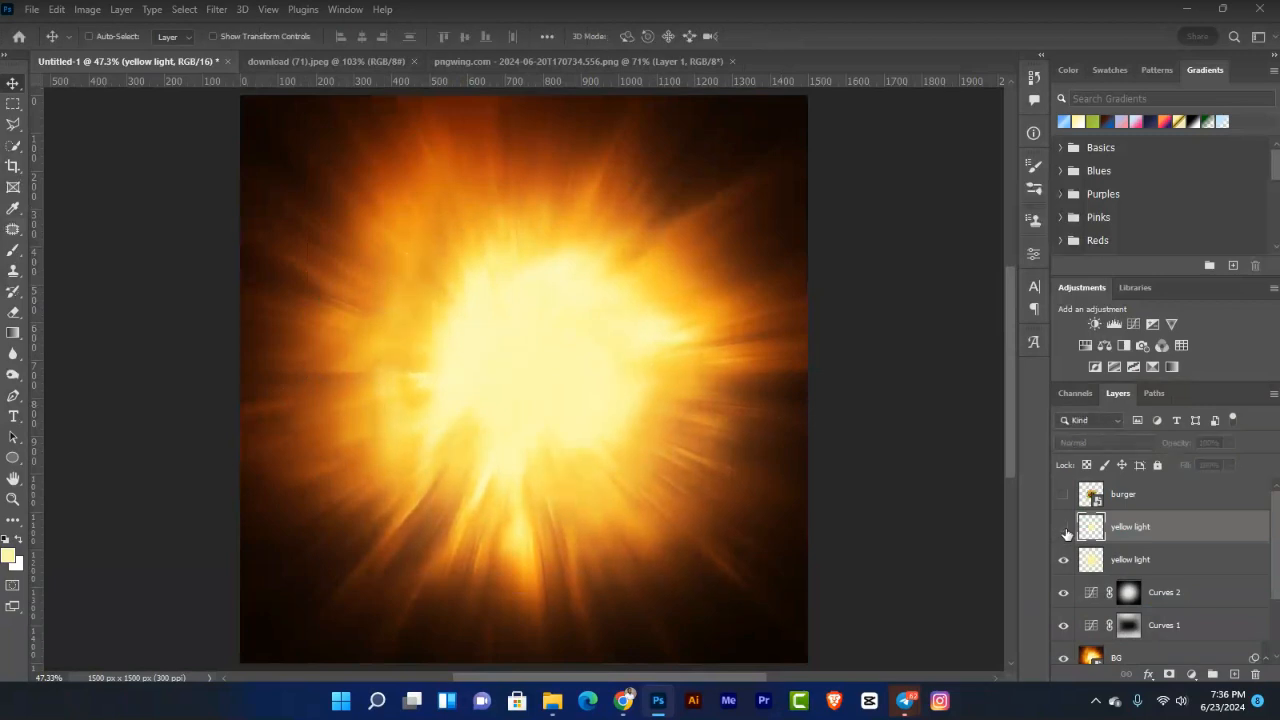
click(1064, 531)
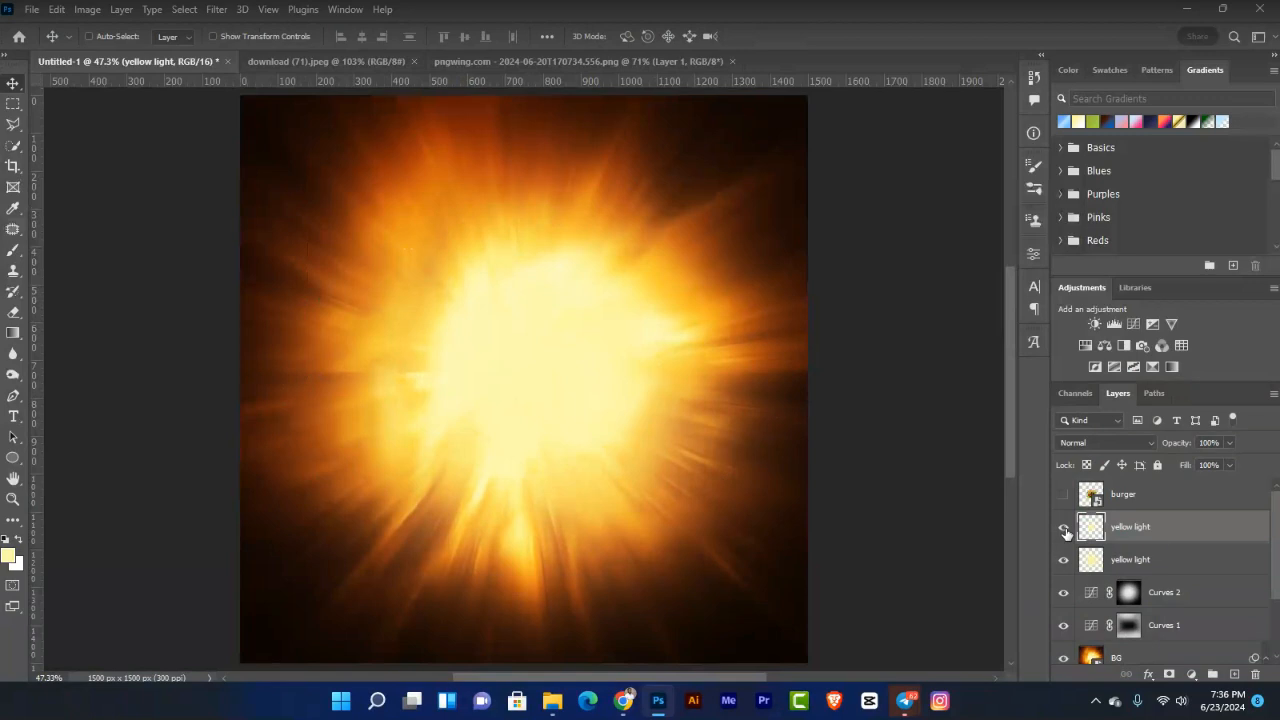
click(1064, 496)
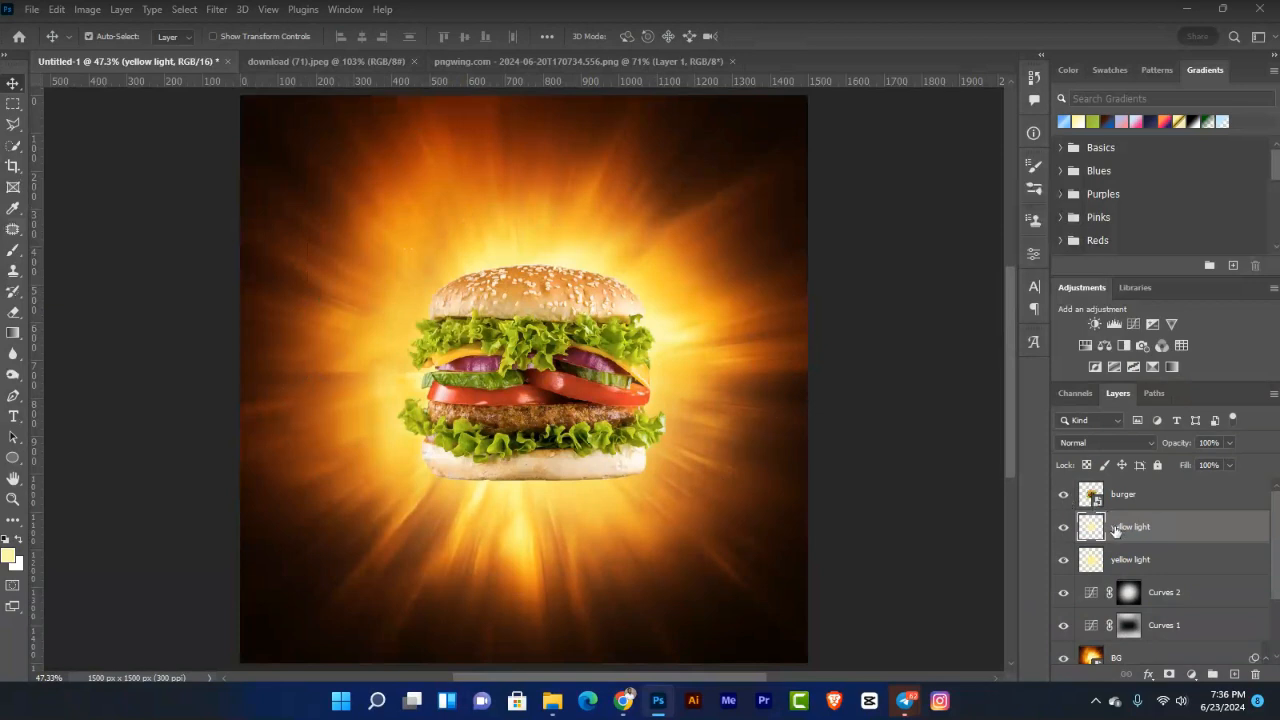
Step: Enlarge the upper yellow light glow again to about 116% and commit
key(ctrl+t)
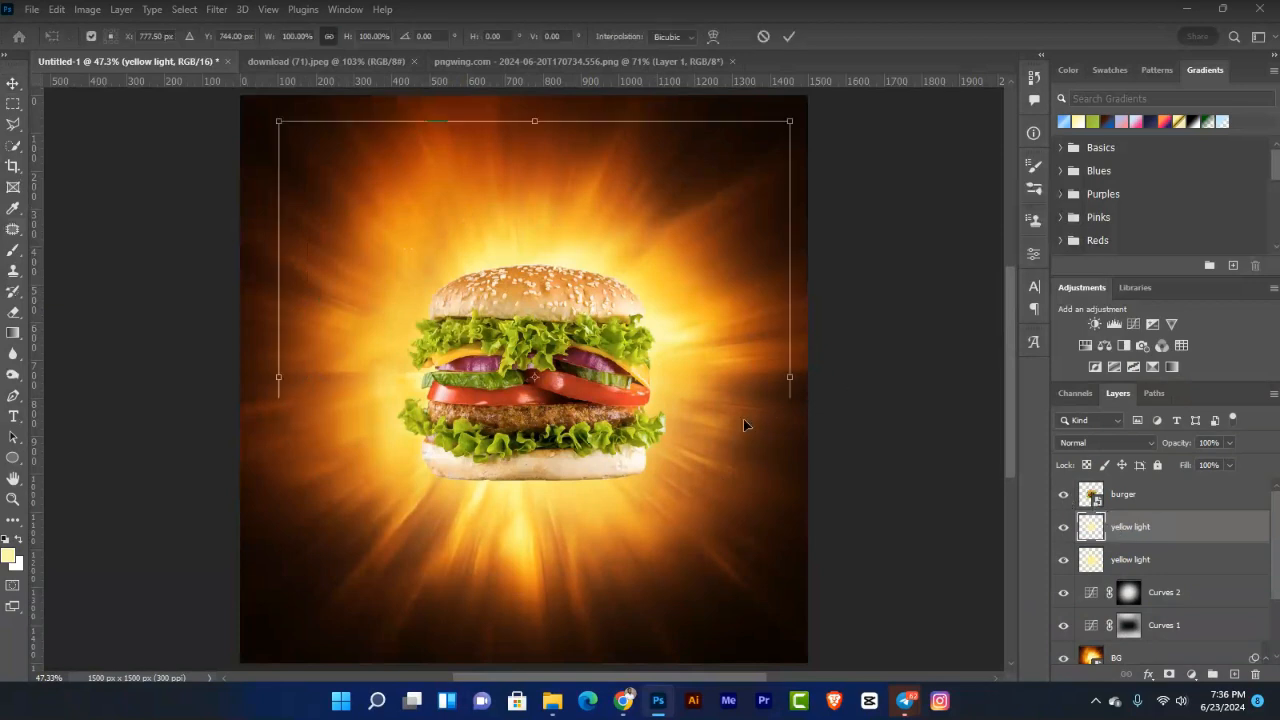
drag(791, 377, 815, 381)
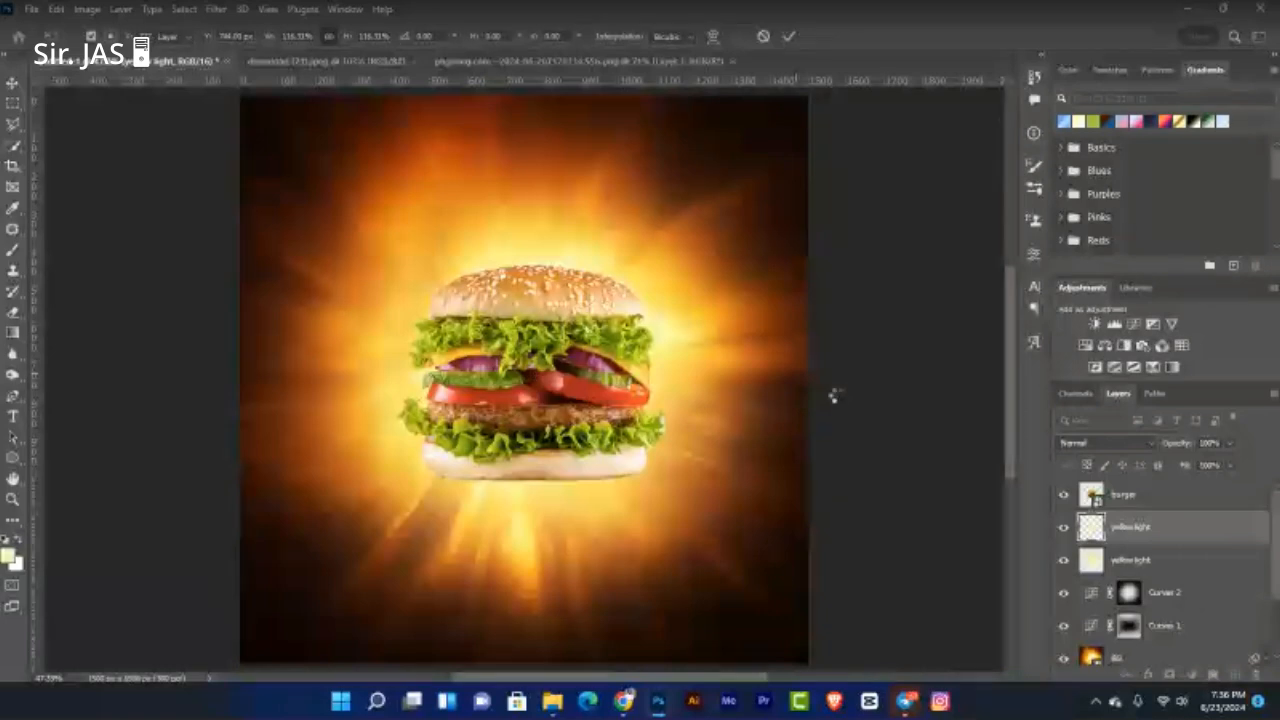
key(Return)
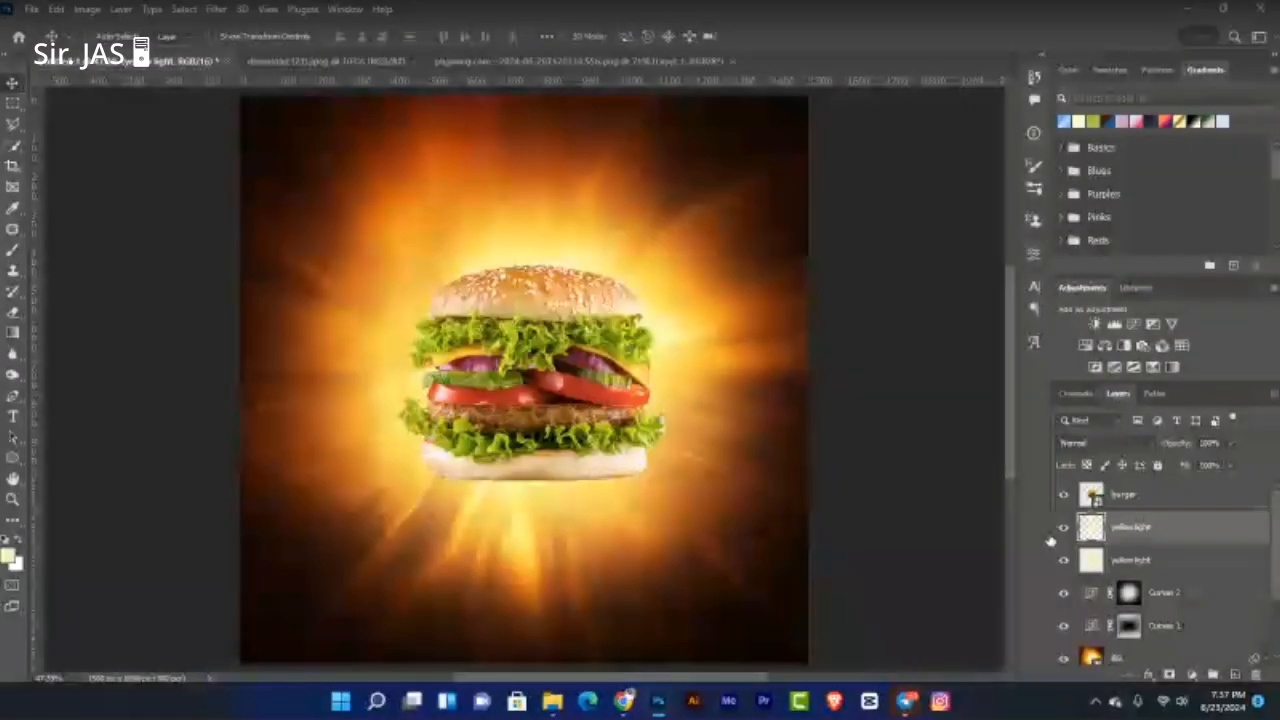
Step: Add a new layer and set the foreground to very pale yellow #fffbd0
key(ctrl+shift+alt+n)
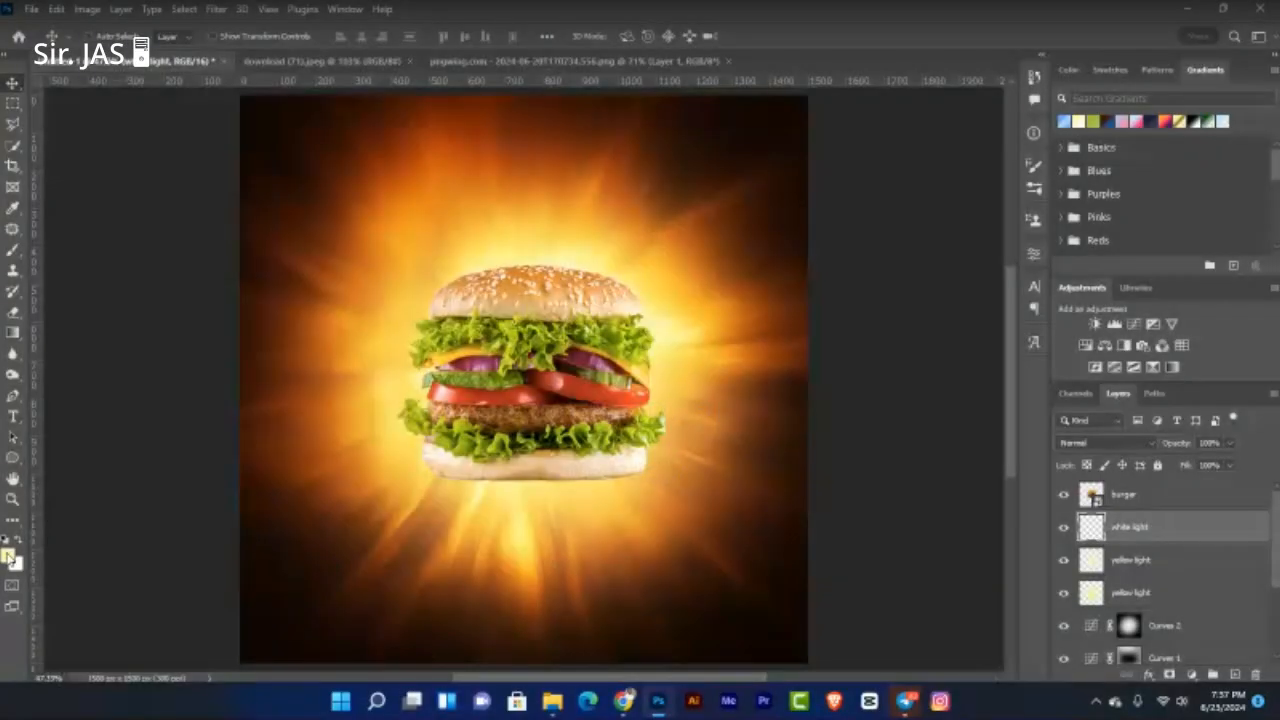
click(9, 556)
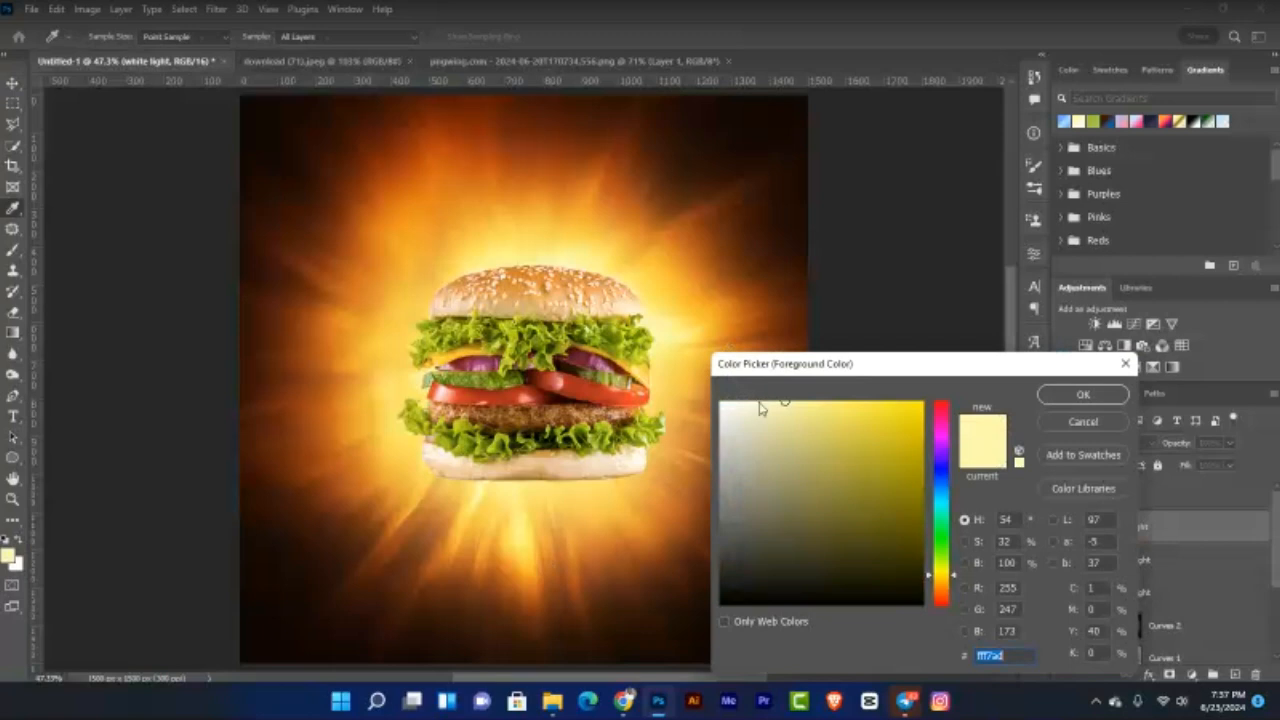
click(761, 401)
drag(761, 401, 756, 400)
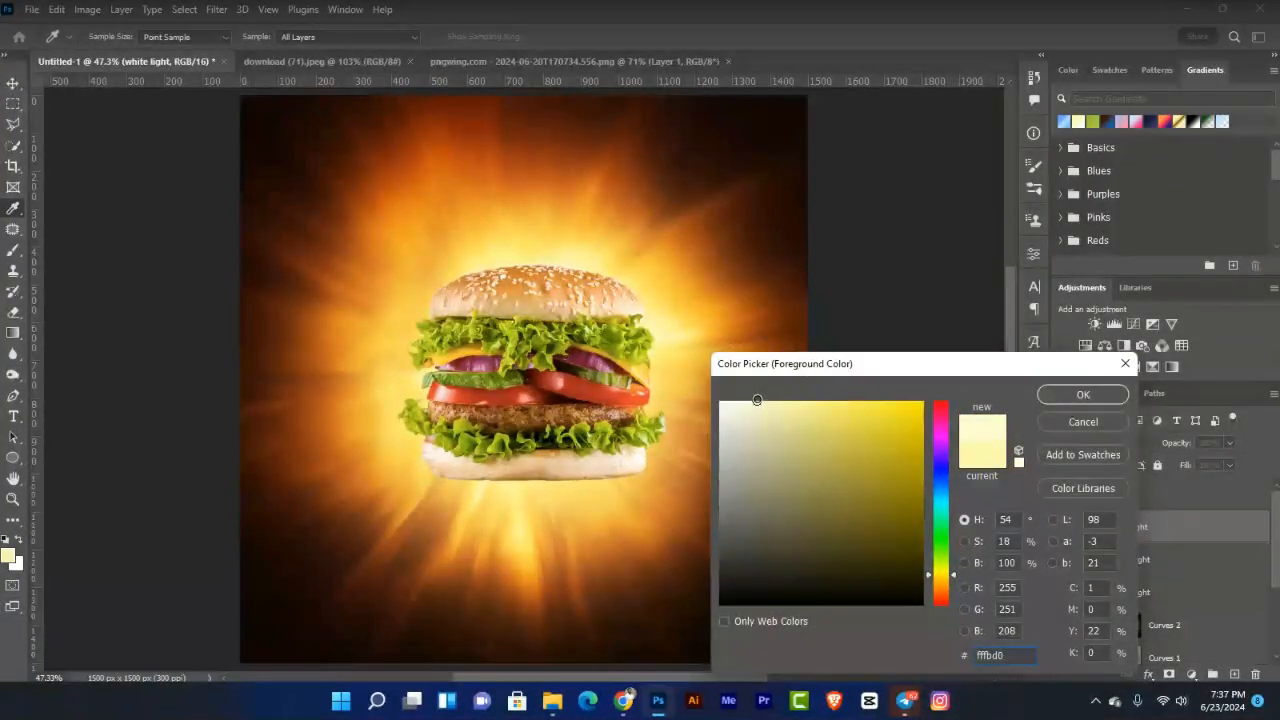
click(1103, 394)
key(v)
Step: Paint a soft glow at the burger's centre with a 300 px brush
key(b)
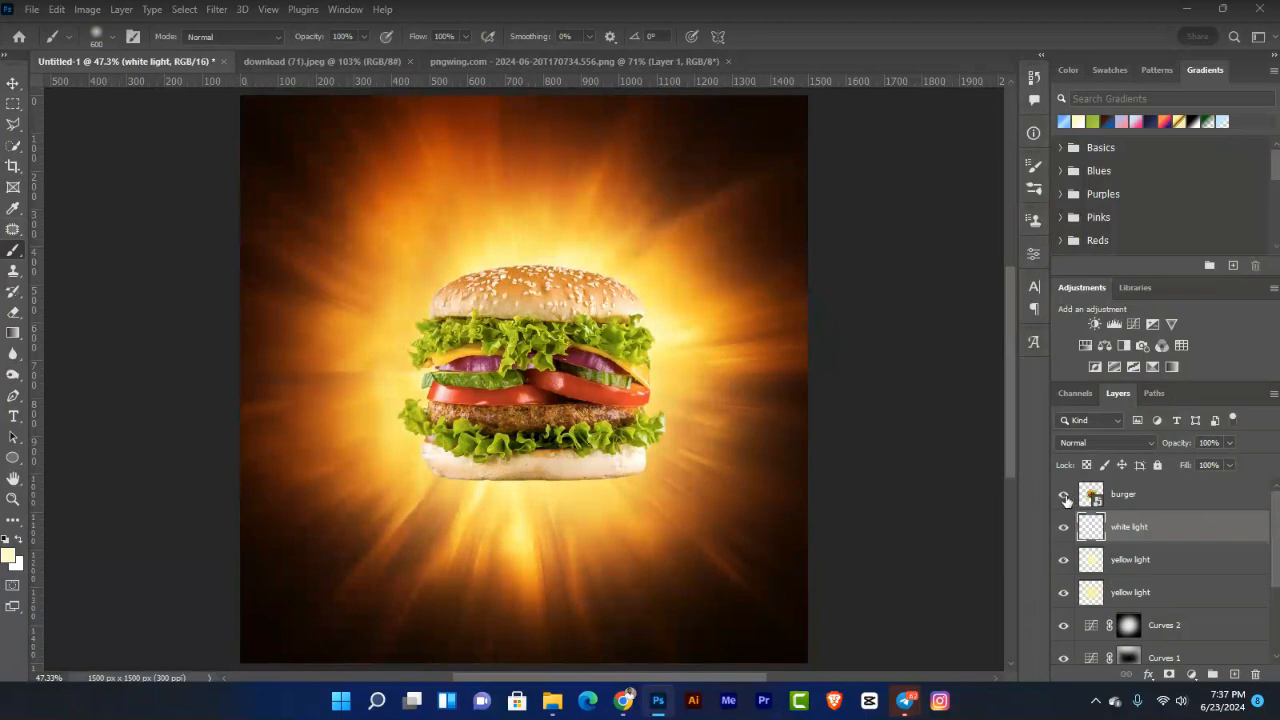
key(bracketleft)
key(bracketleft)
key(bracketleft)
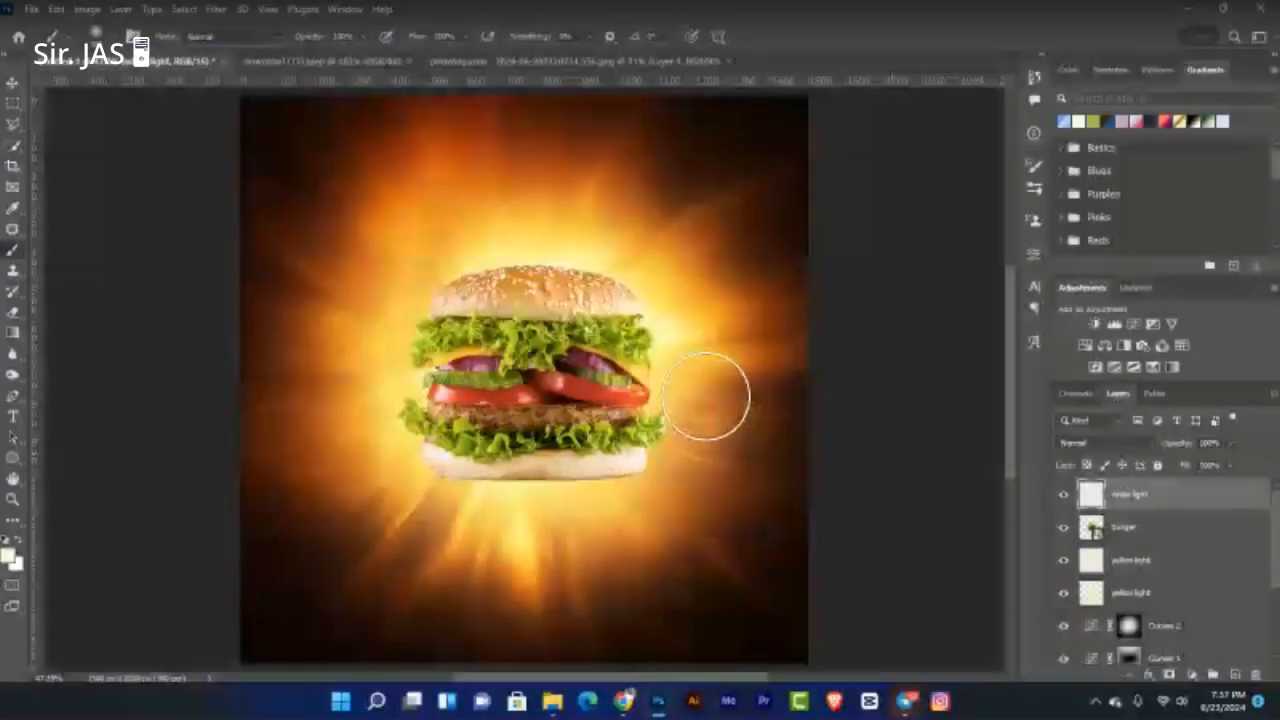
click(537, 372)
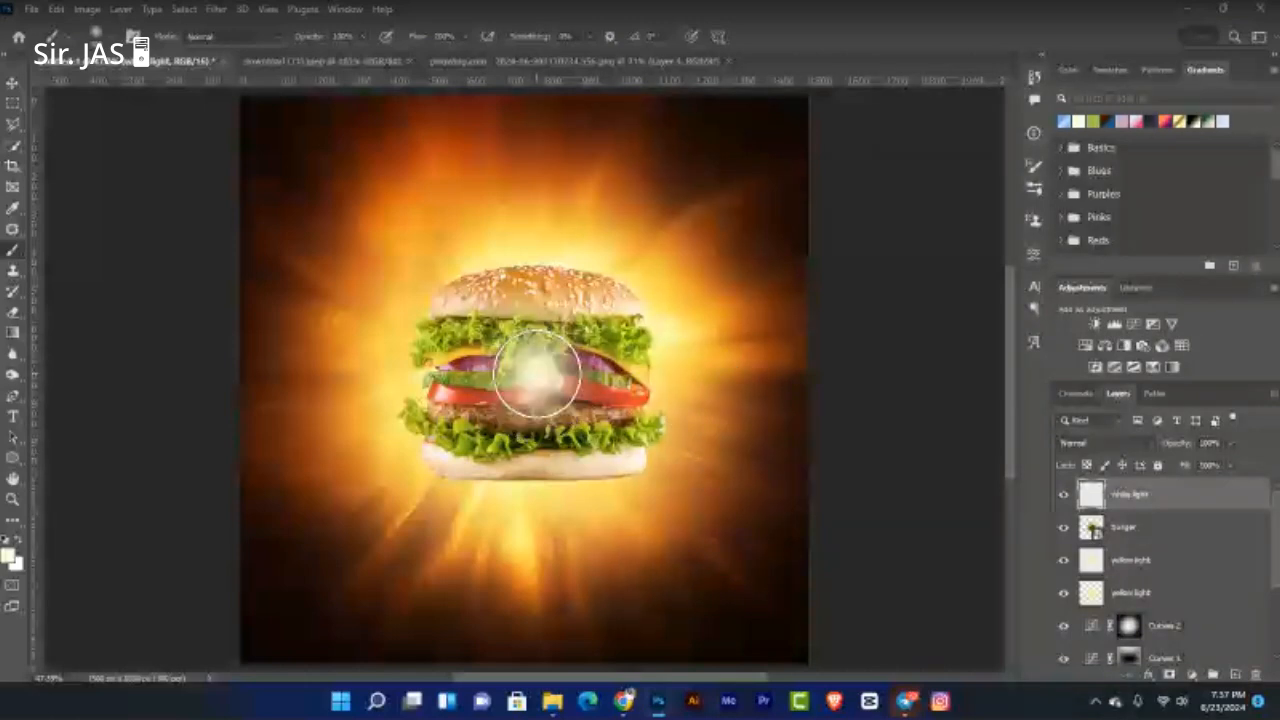
Step: Move the white light layer beneath the burger and scale its glow to about 212%
key(v)
drag(1160, 496, 1165, 540)
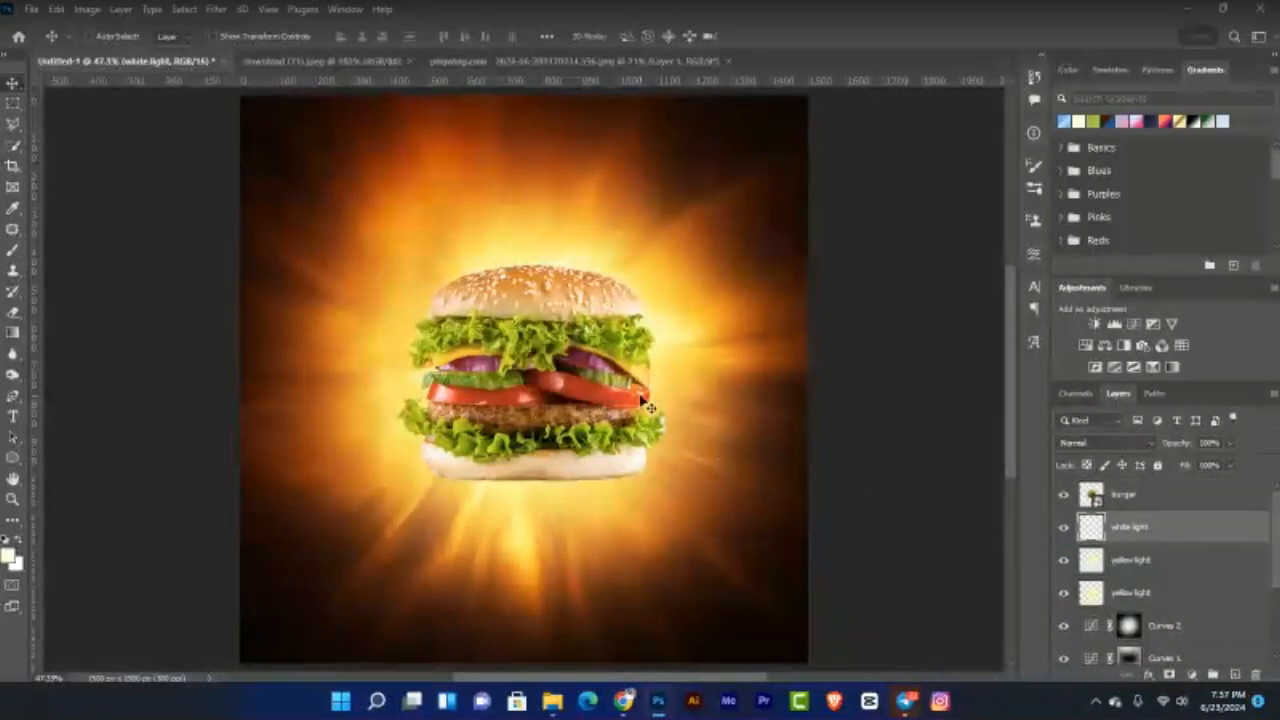
key(ctrl)
key(ctrl+t)
scroll(640, 390, down, 1)
drag(635, 377, 708, 428)
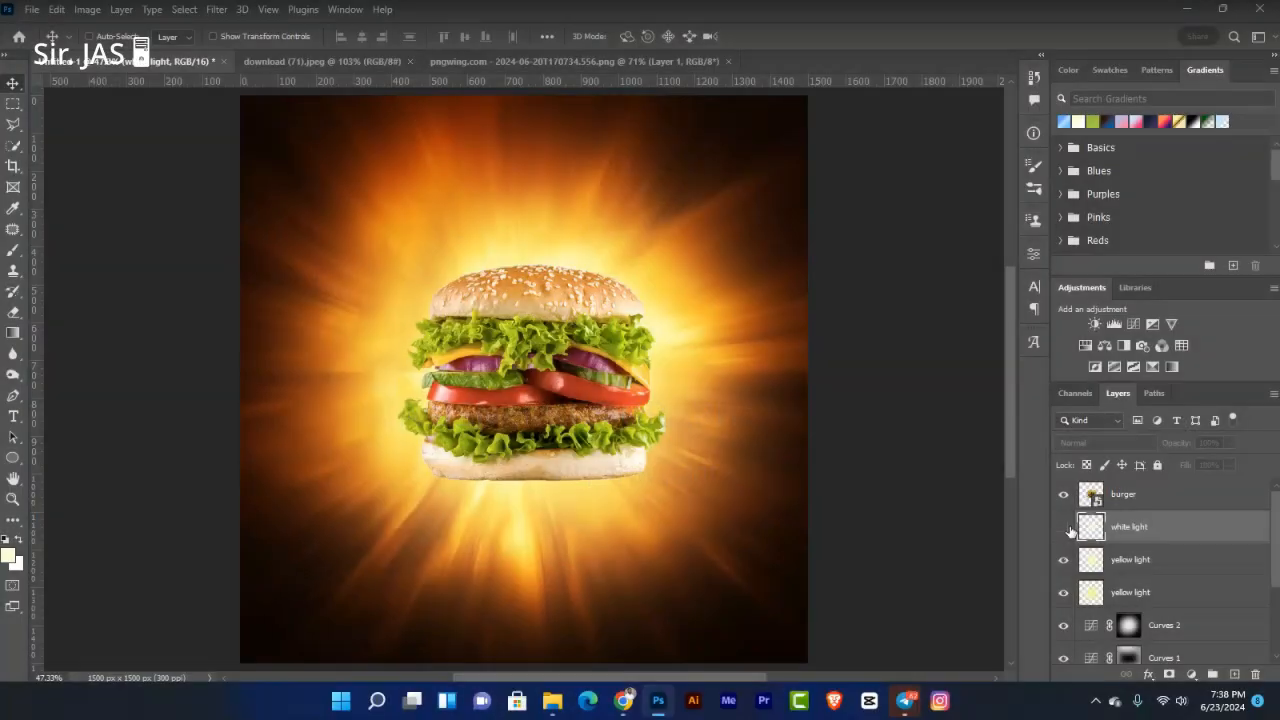
Step: Enlarge the white light glow by about 140% and commit
key(ctrl)
key(ctrl+t)
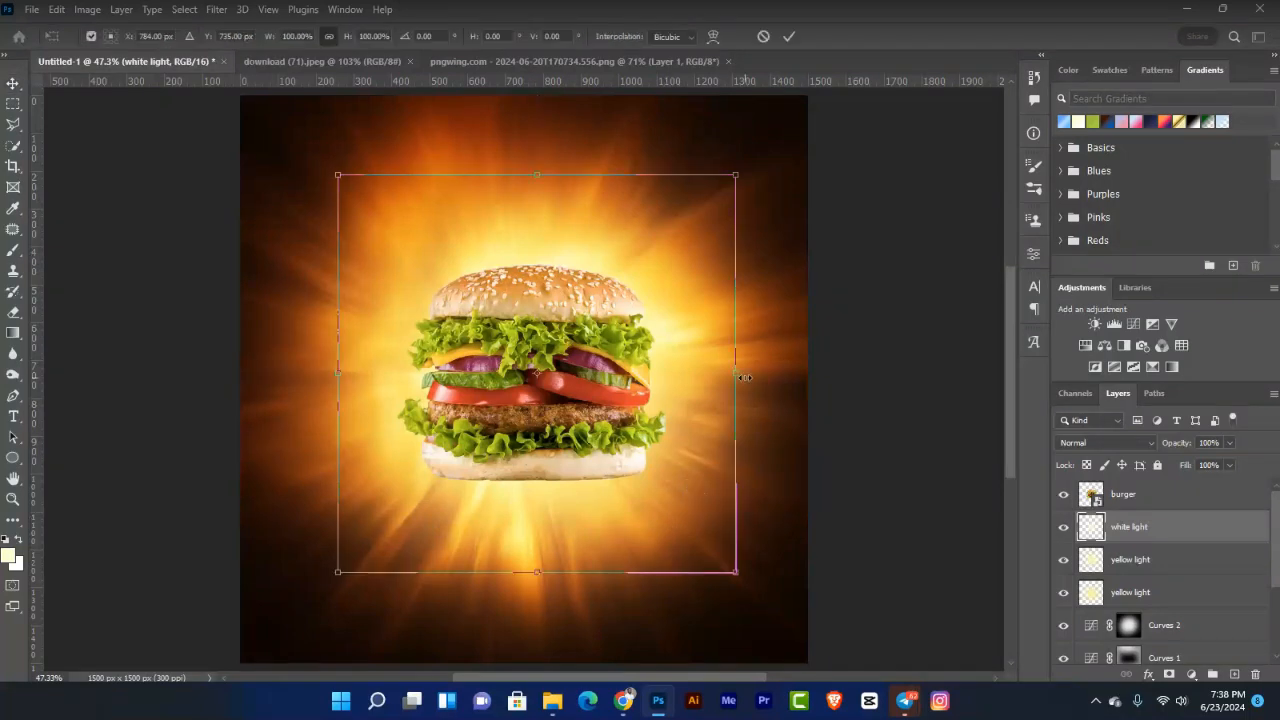
drag(787, 379, 822, 388)
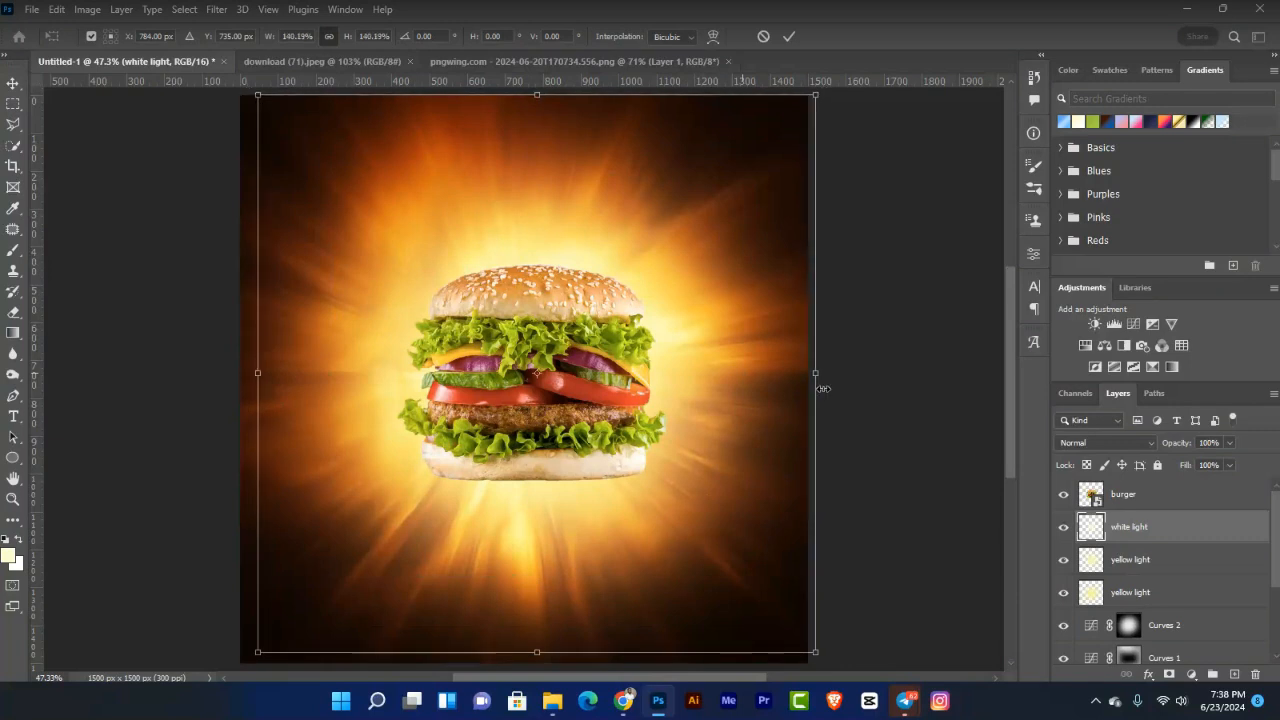
key(Return)
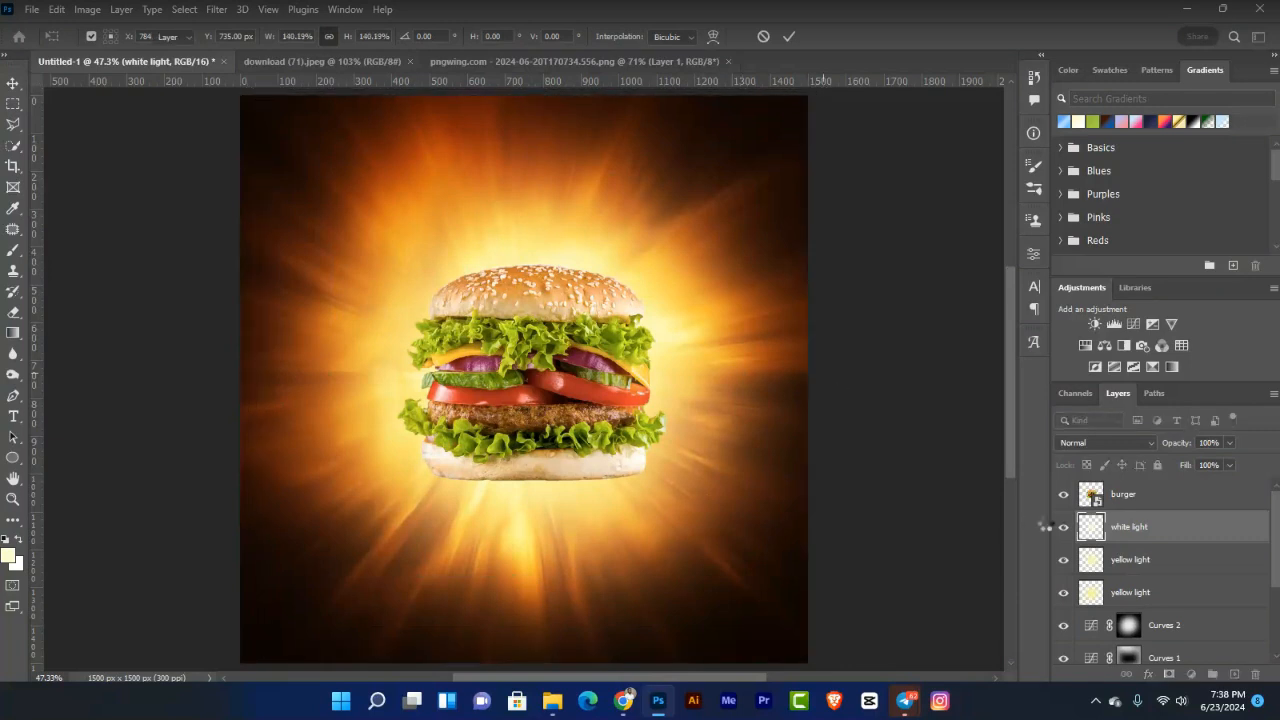
Step: Toggle the white light glow to compare, then select the burger layer
click(1064, 529)
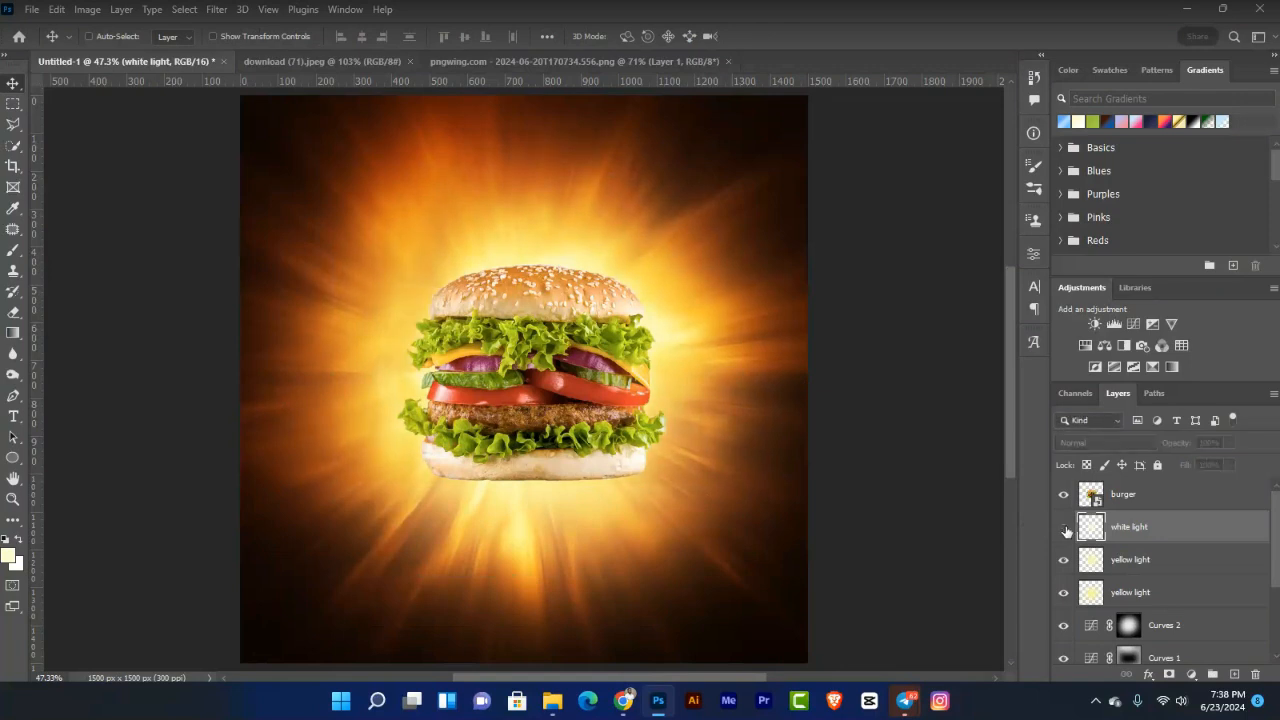
click(1064, 528)
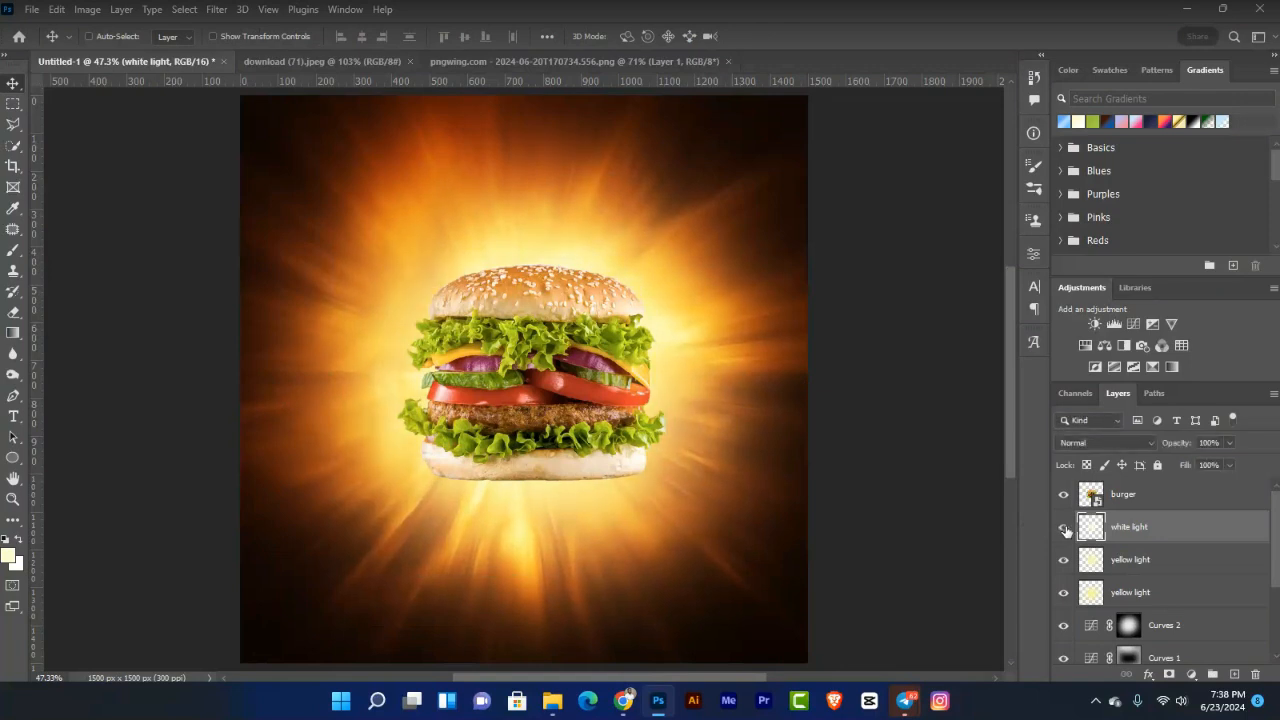
click(1064, 529)
click(1064, 529)
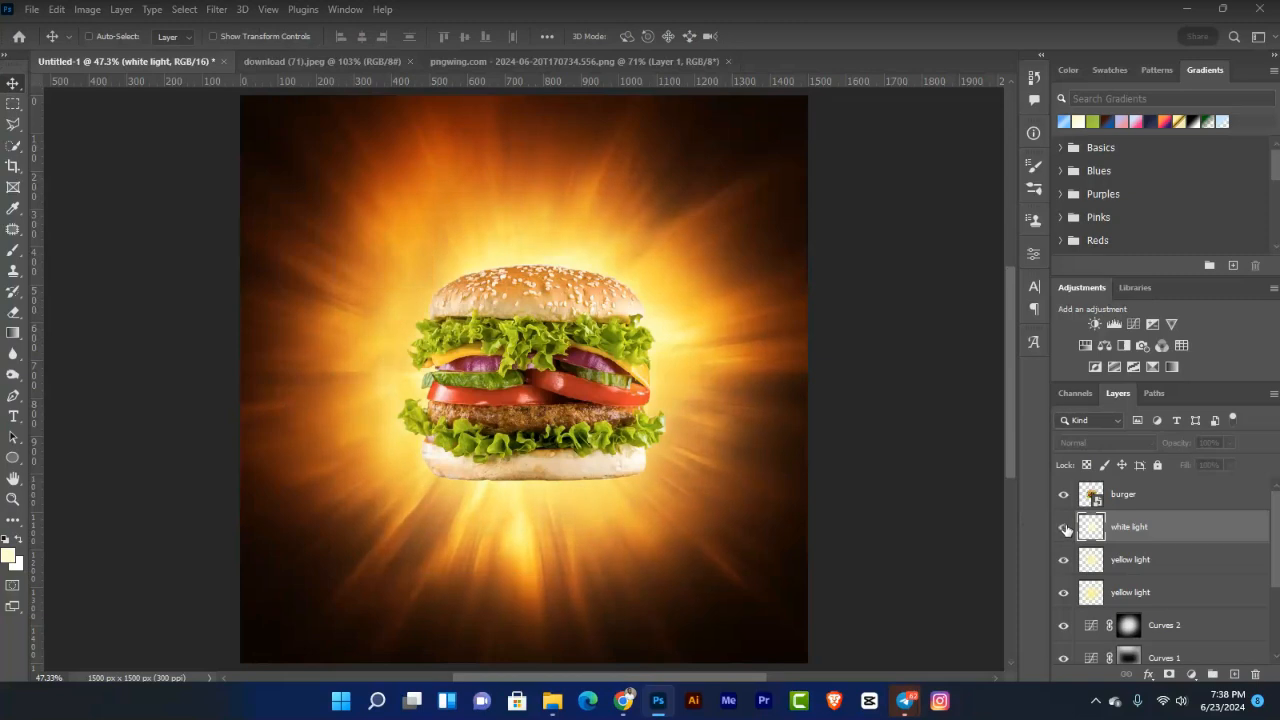
click(1064, 528)
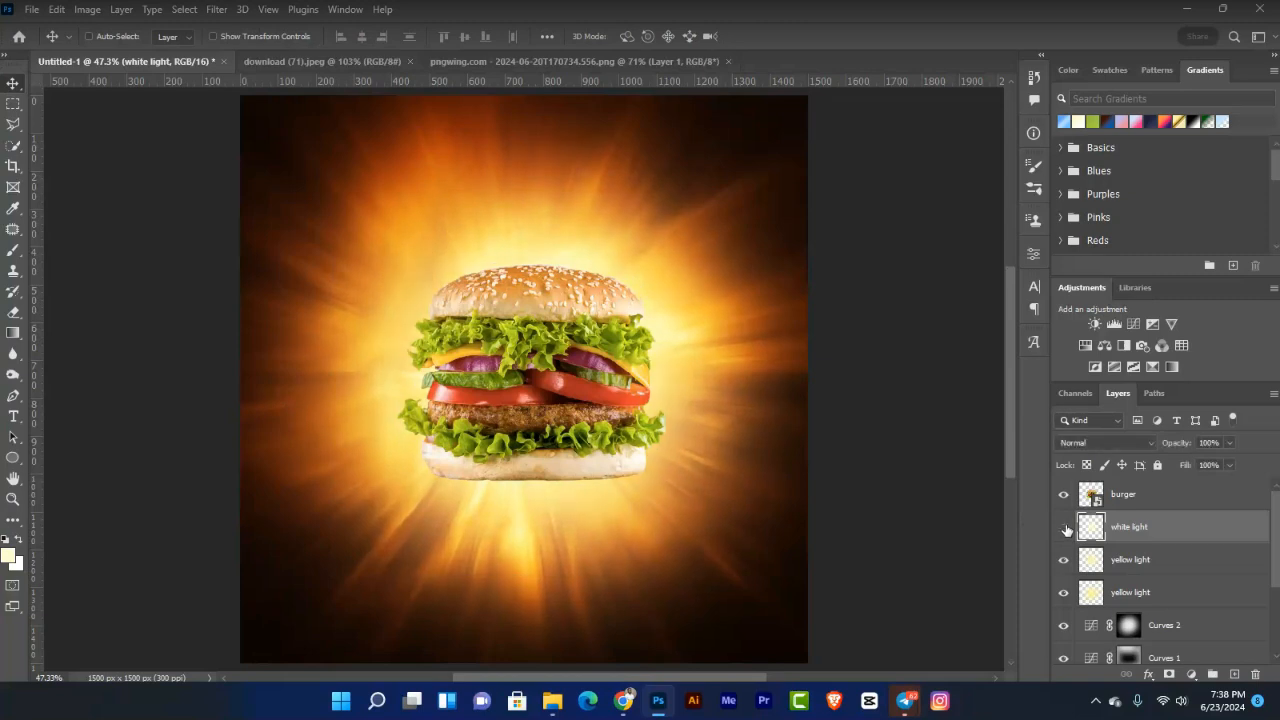
click(1064, 528)
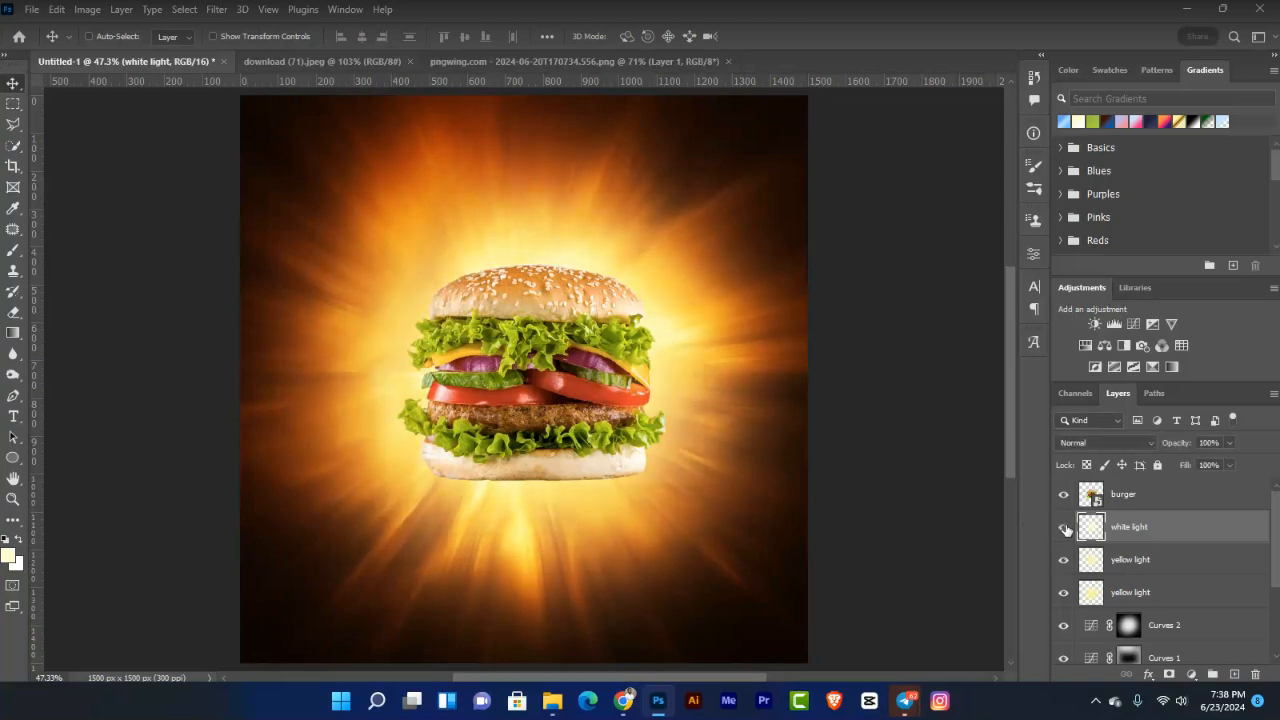
click(1138, 500)
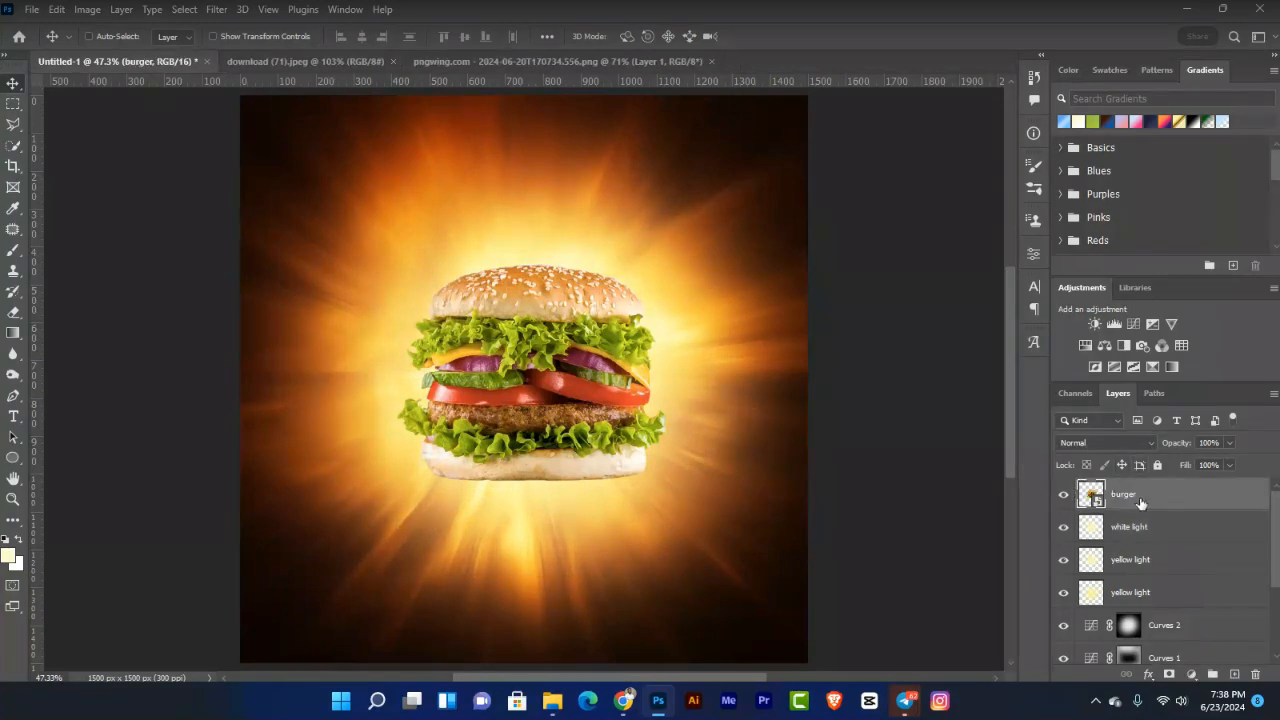
Step: Rotate the burger to a slight tilt and nudge it down twice over the burst
key(ctrl)
key(ctrl+t)
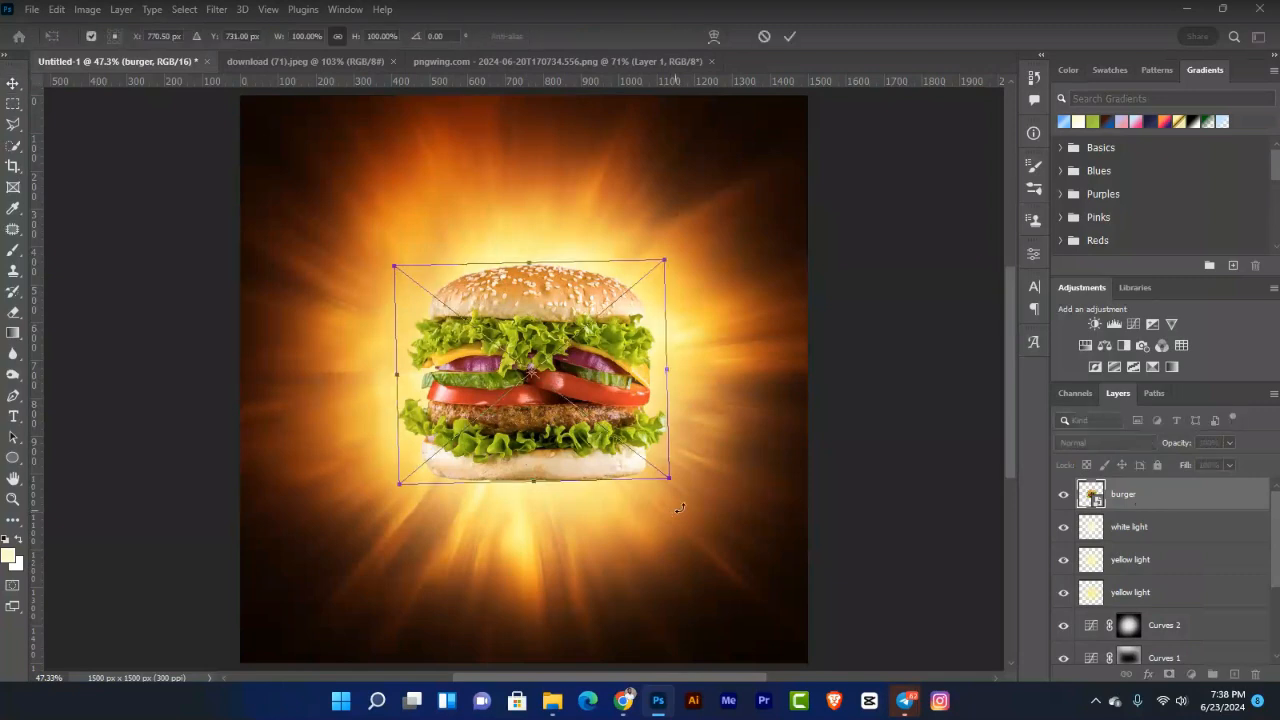
drag(675, 511, 706, 482)
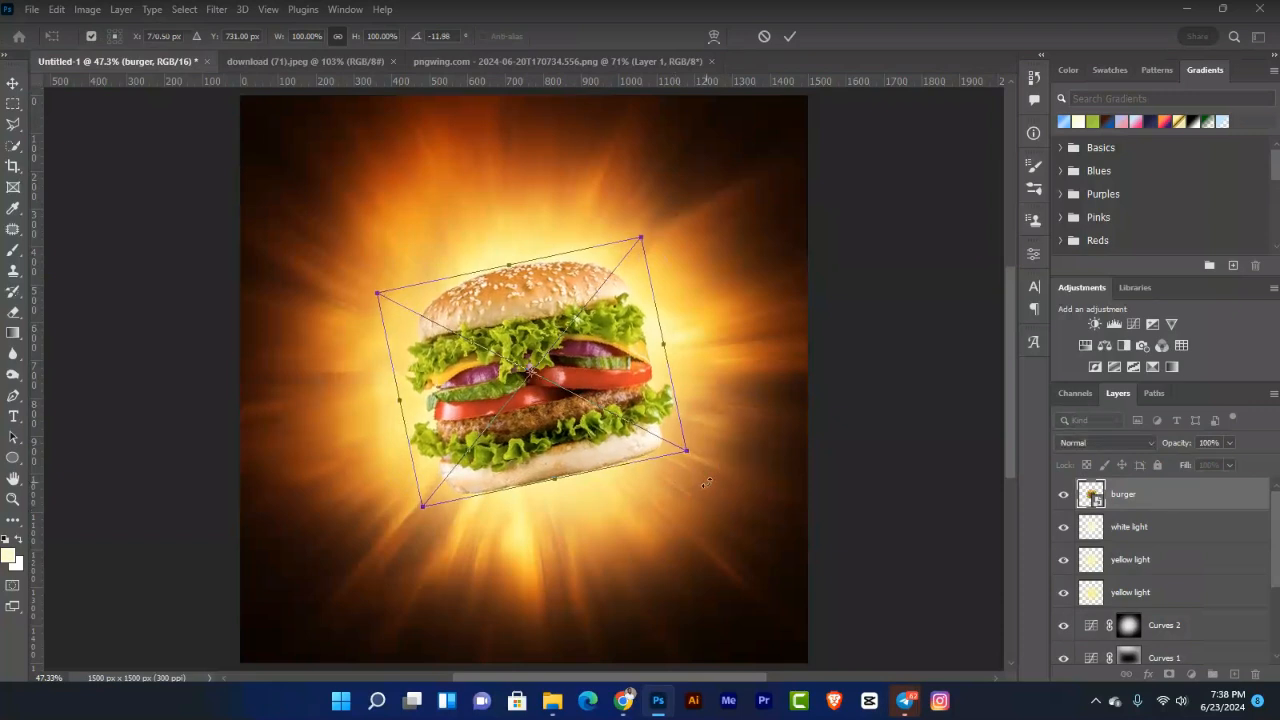
key(Return)
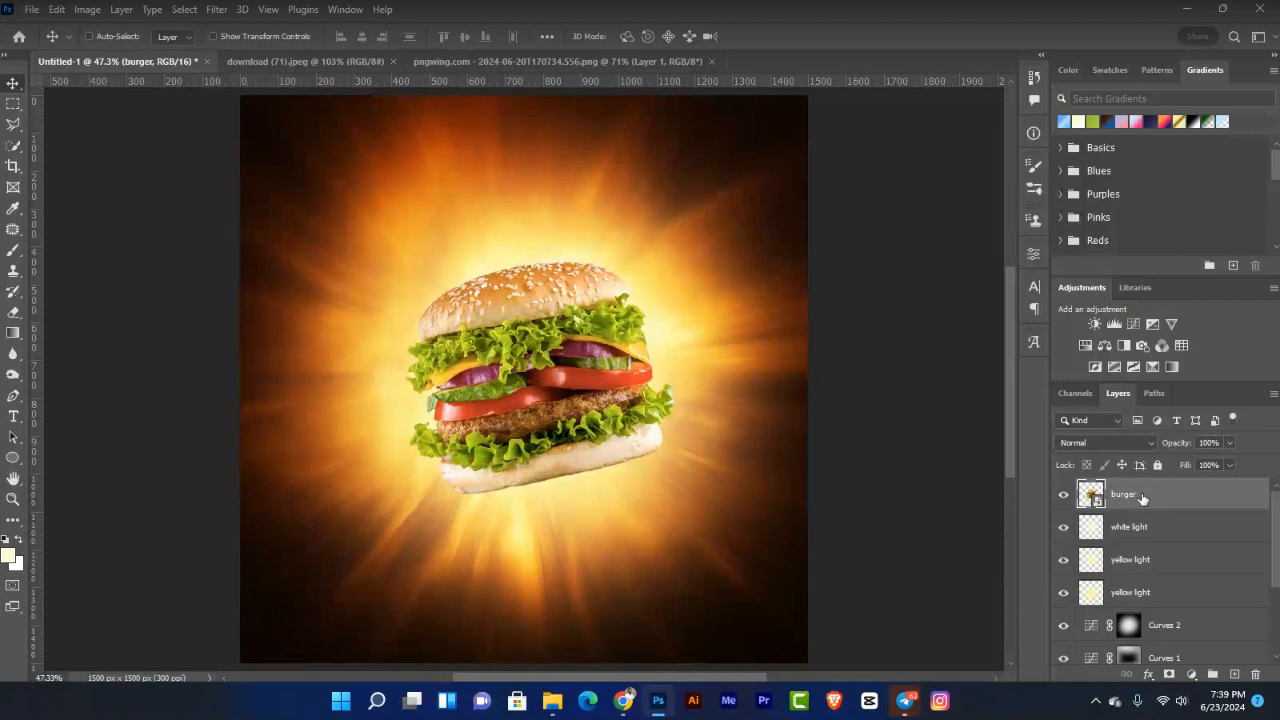
key(shift+Down)
key(shift+Down)
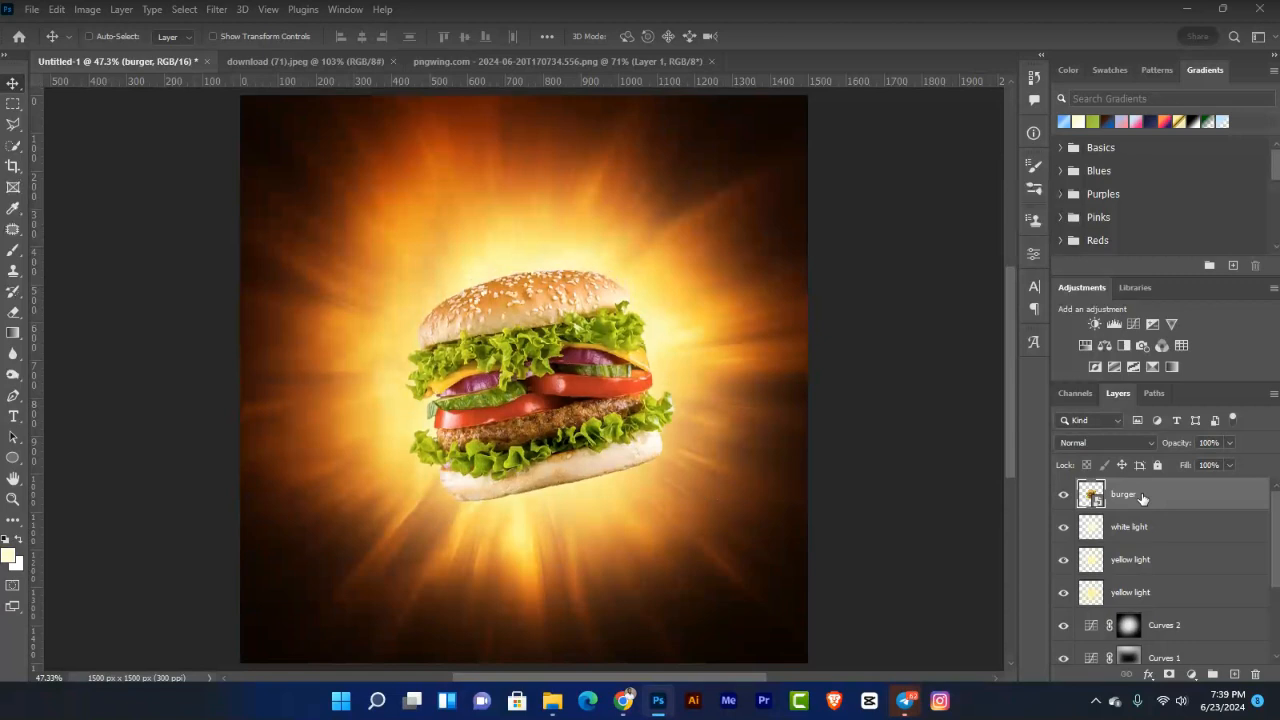
key(shift+Down)
key(shift+Down)
key(shift+Down)
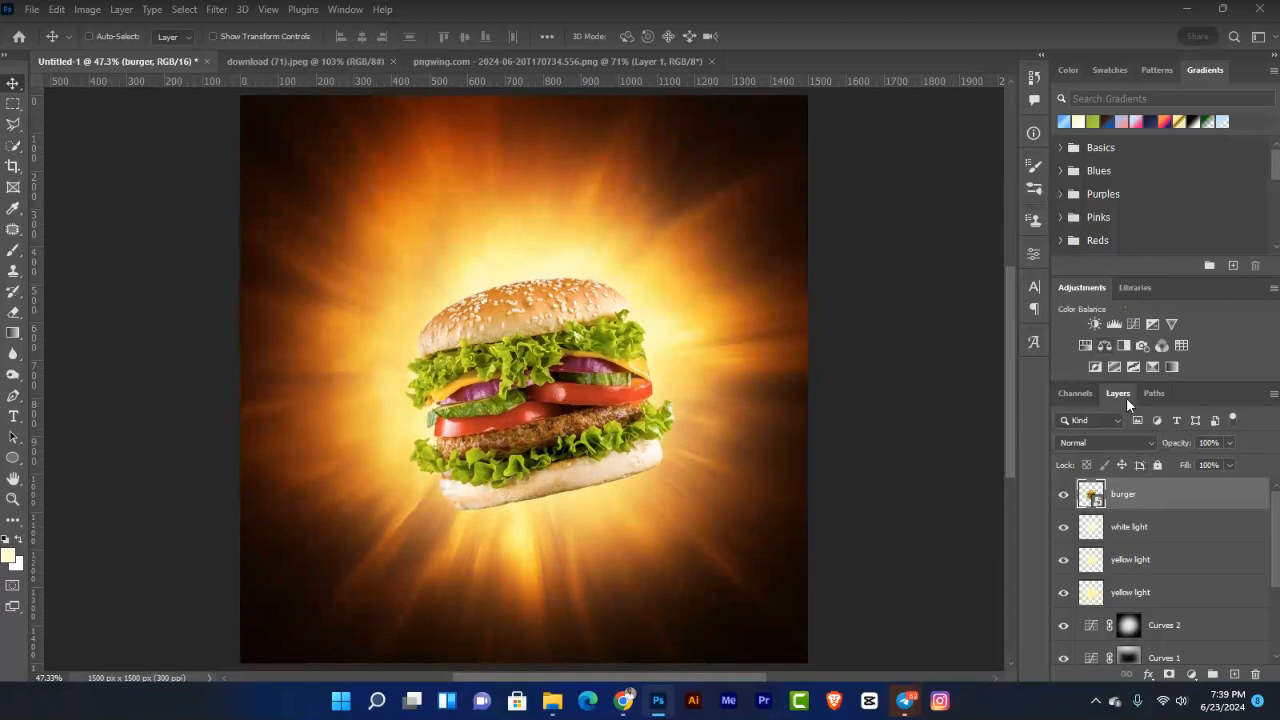
Step: Lower the Curves 3 point so input 75 maps to output 58, subtly darkening the burger
click(1134, 325)
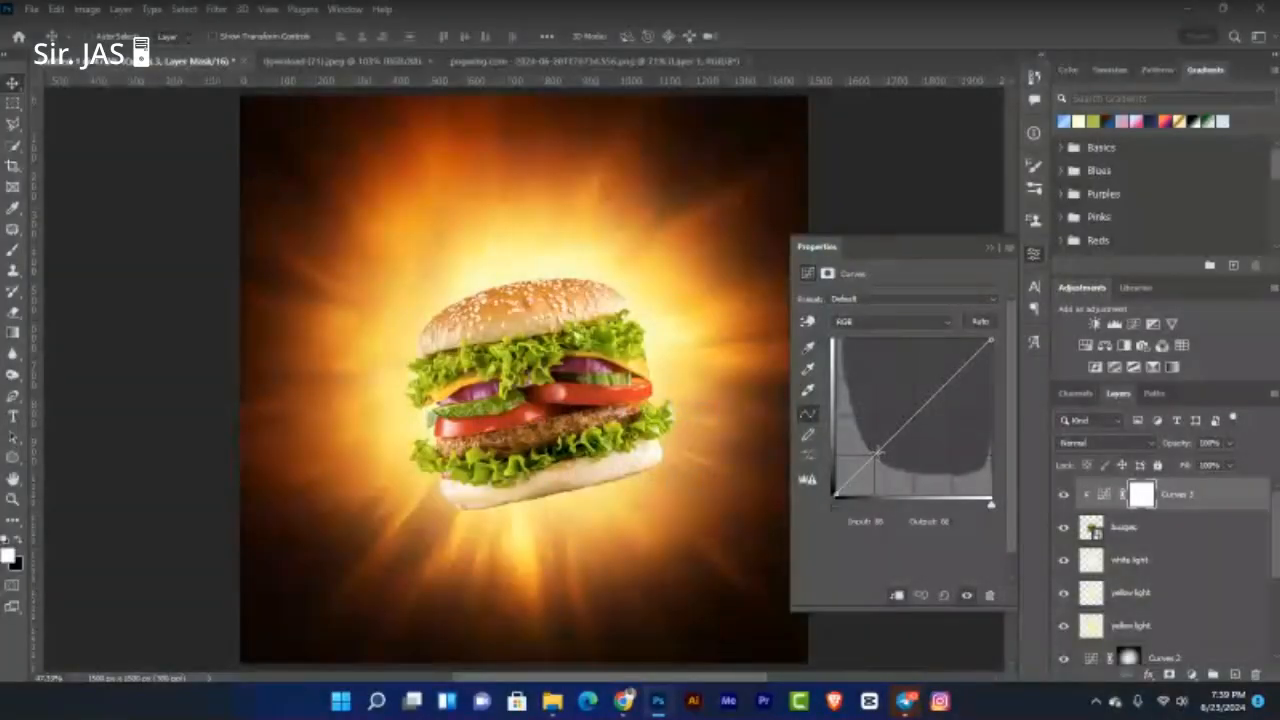
drag(876, 452, 882, 461)
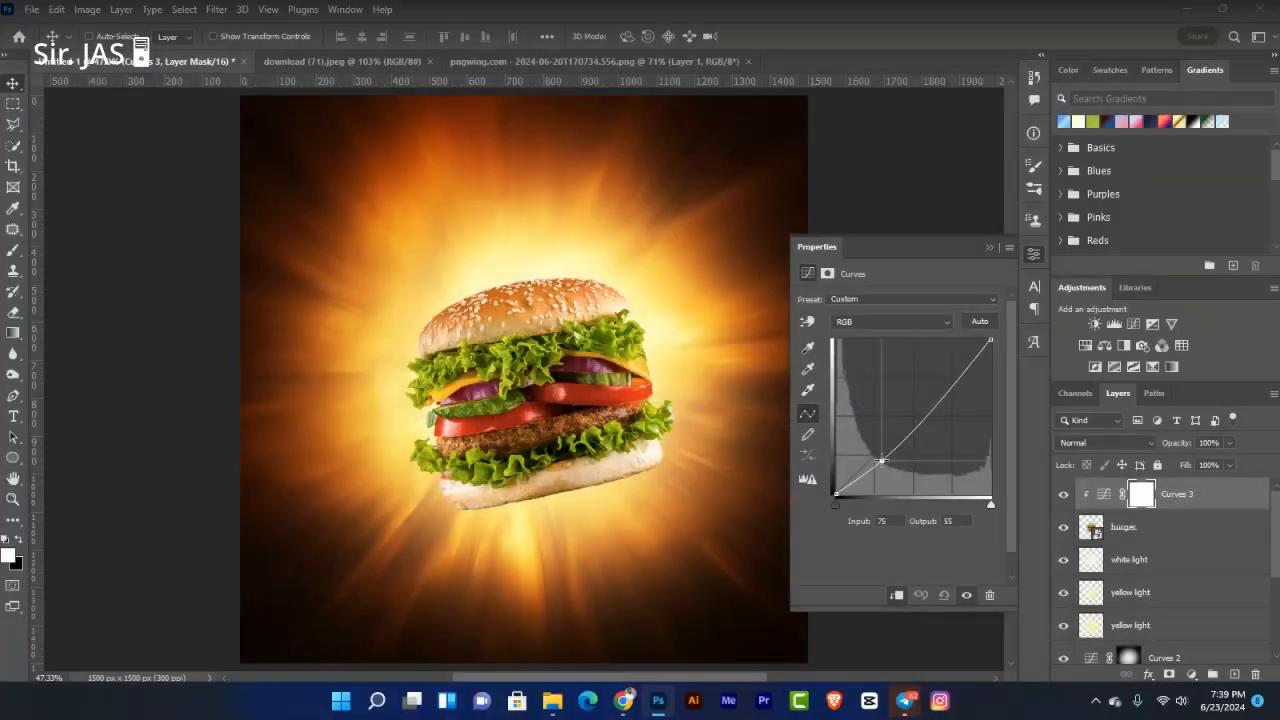
Step: Drag the Curves 3 point to Input 81, Output 60 for slightly more darkening
drag(880, 462, 884, 459)
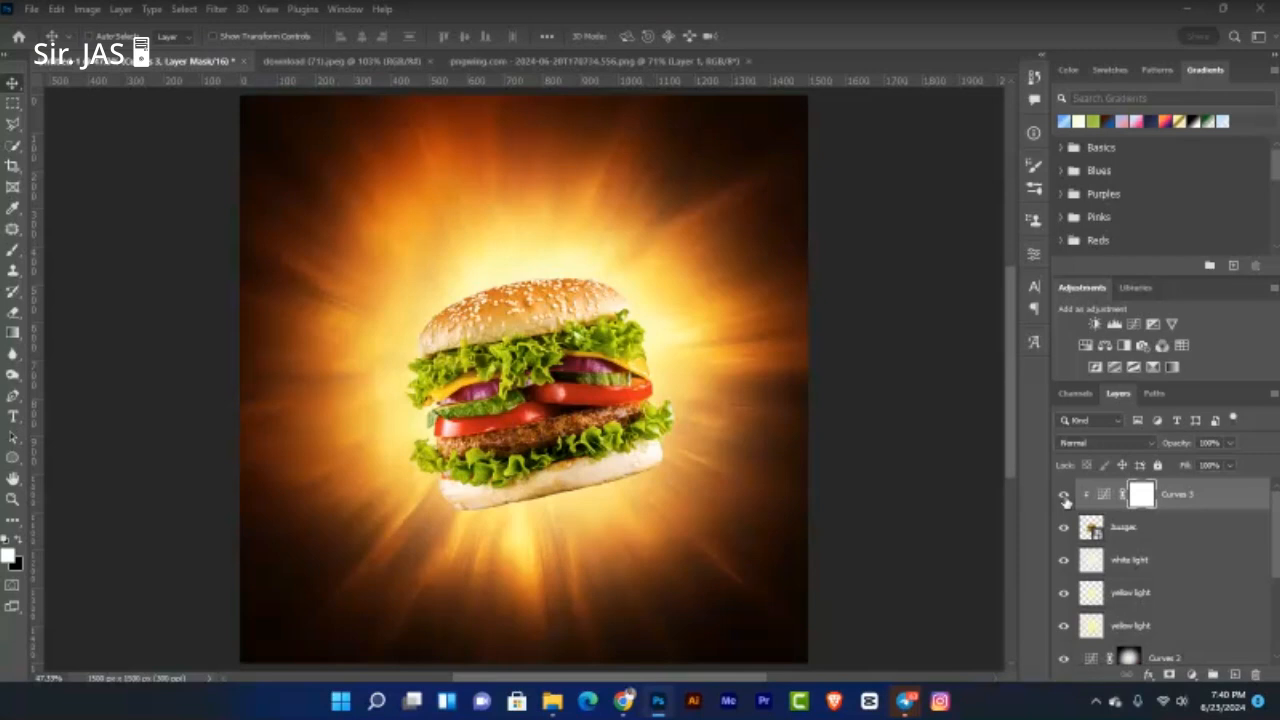
Step: Compare the burger with and without Curves 3, leave it hidden, and zoom in
click(1064, 496)
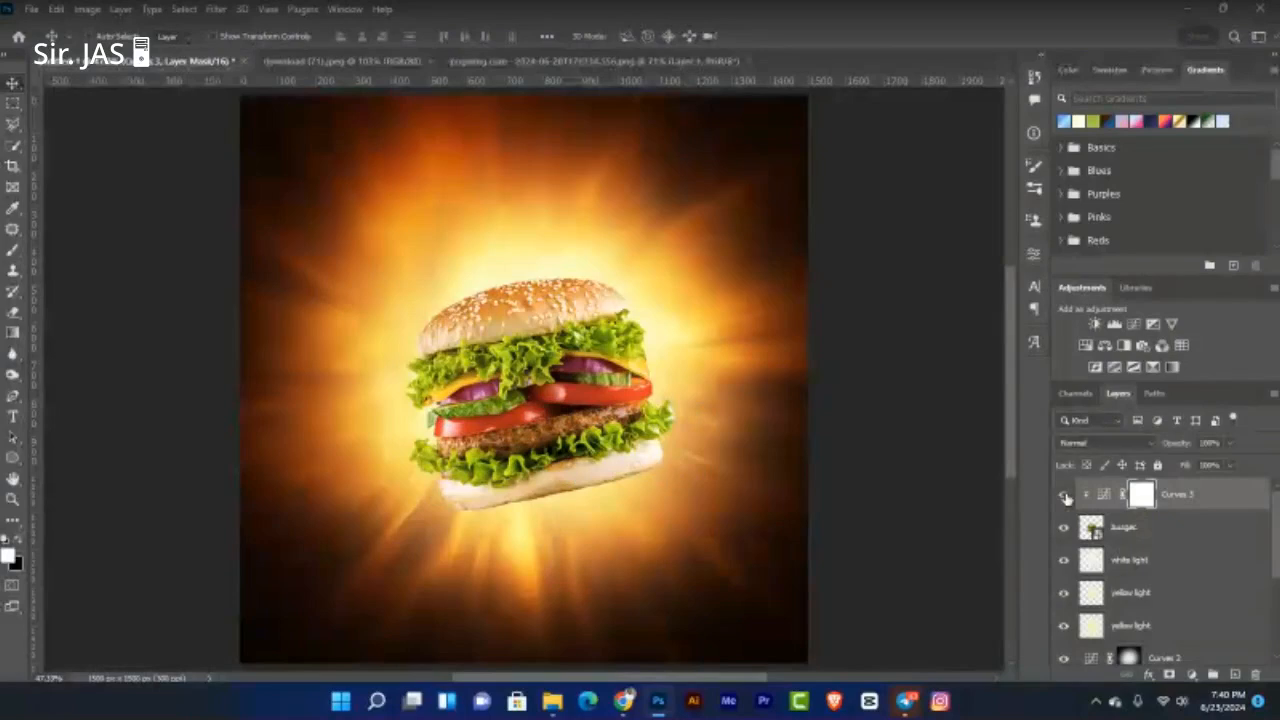
click(1064, 495)
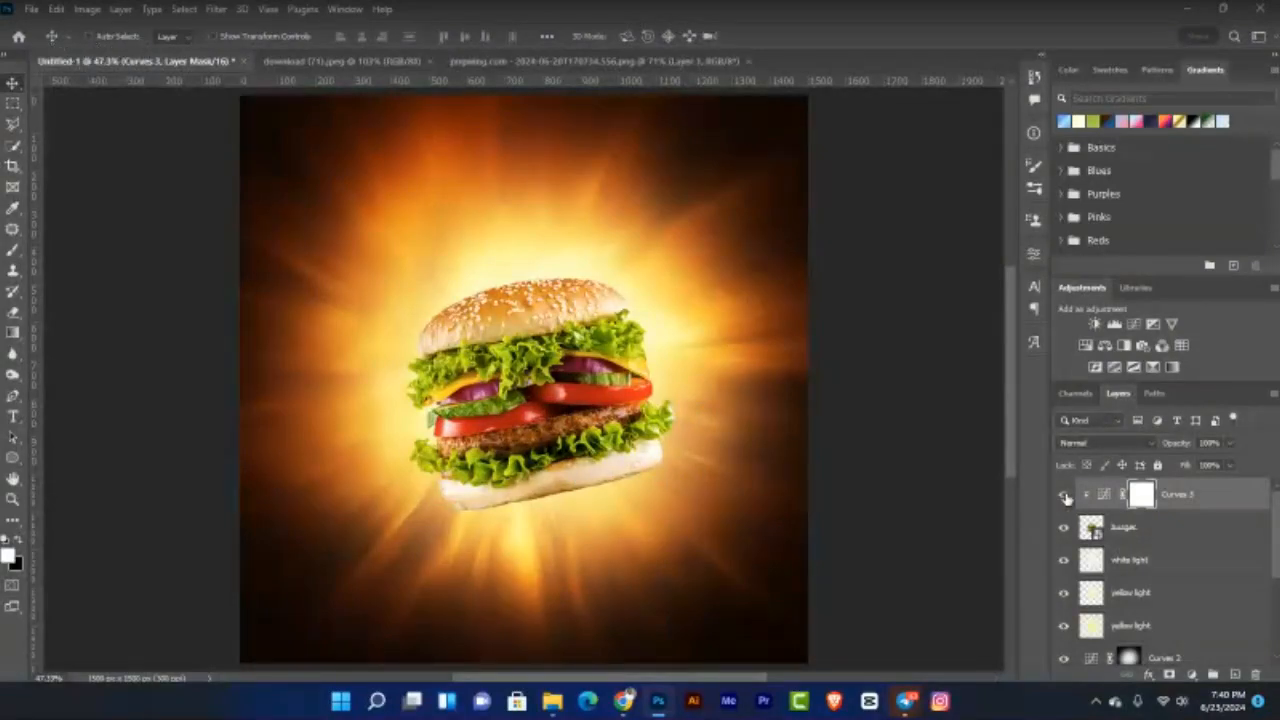
click(1064, 495)
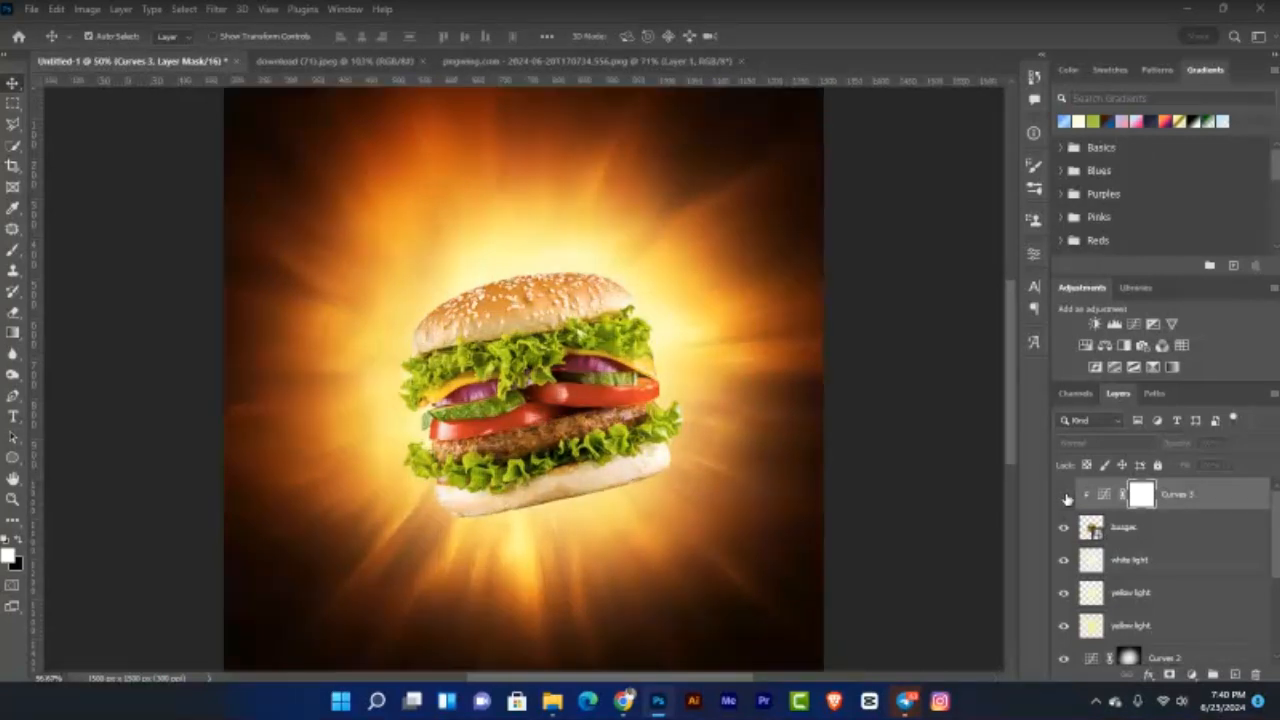
key(ctrl+plus)
key(ctrl+plus)
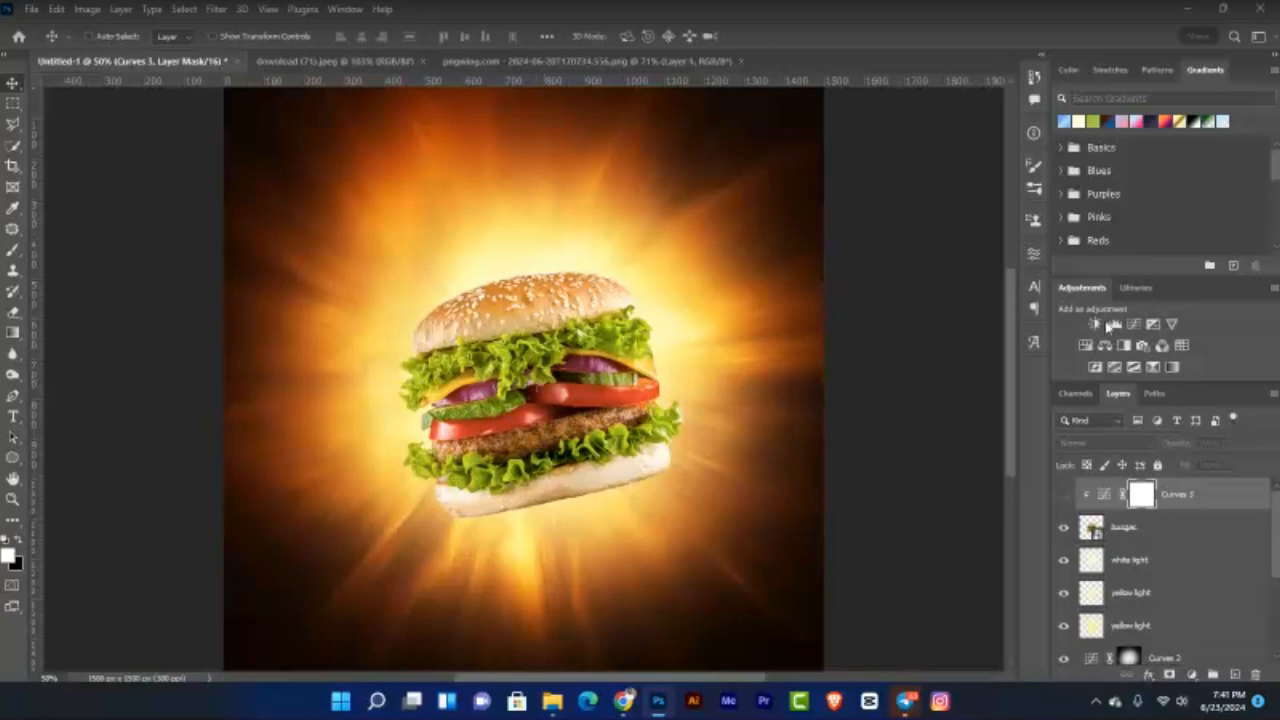
Step: Add a Curves 4 adjustment with a slight downward bend and invert its mask to black
click(1034, 255)
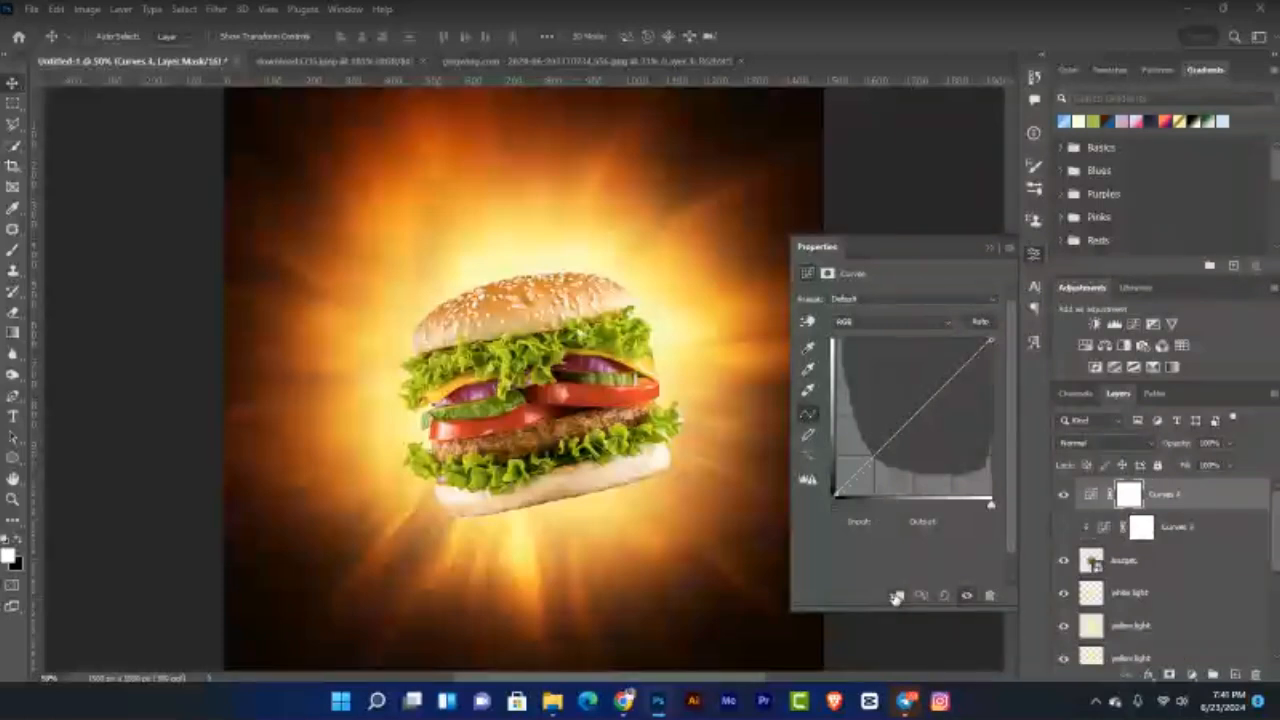
click(912, 414)
drag(921, 430, 921, 432)
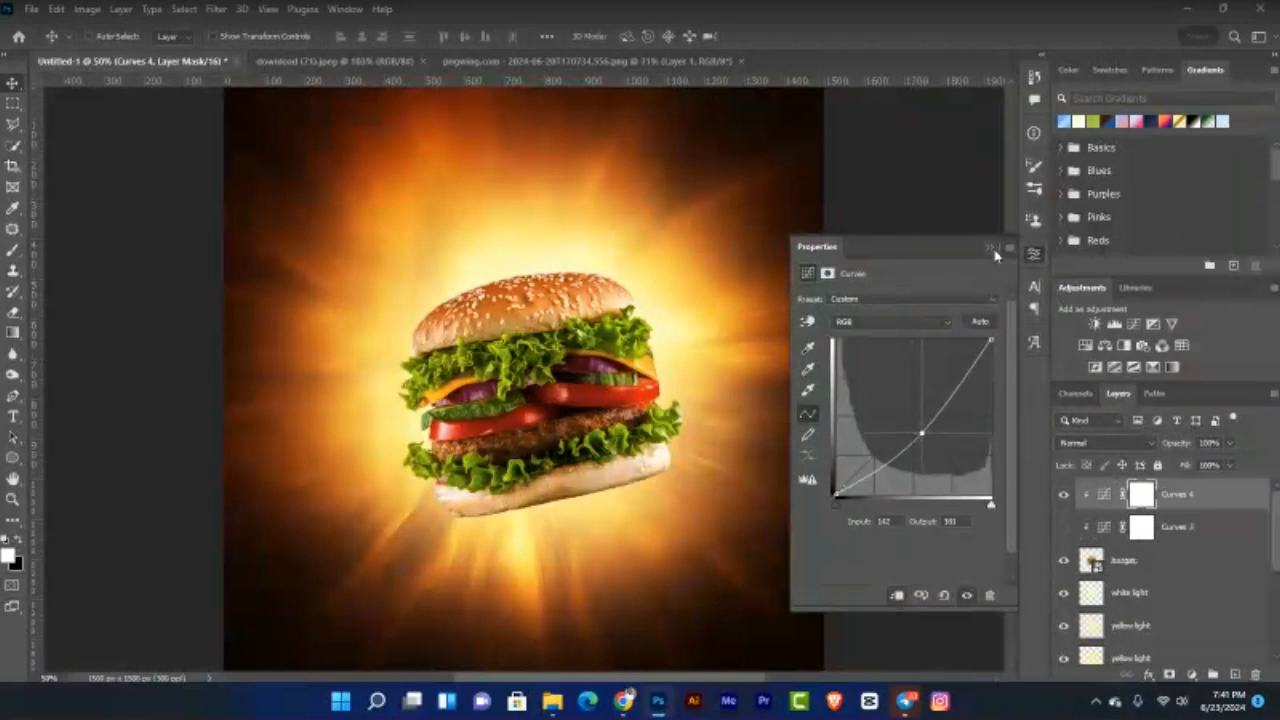
click(993, 250)
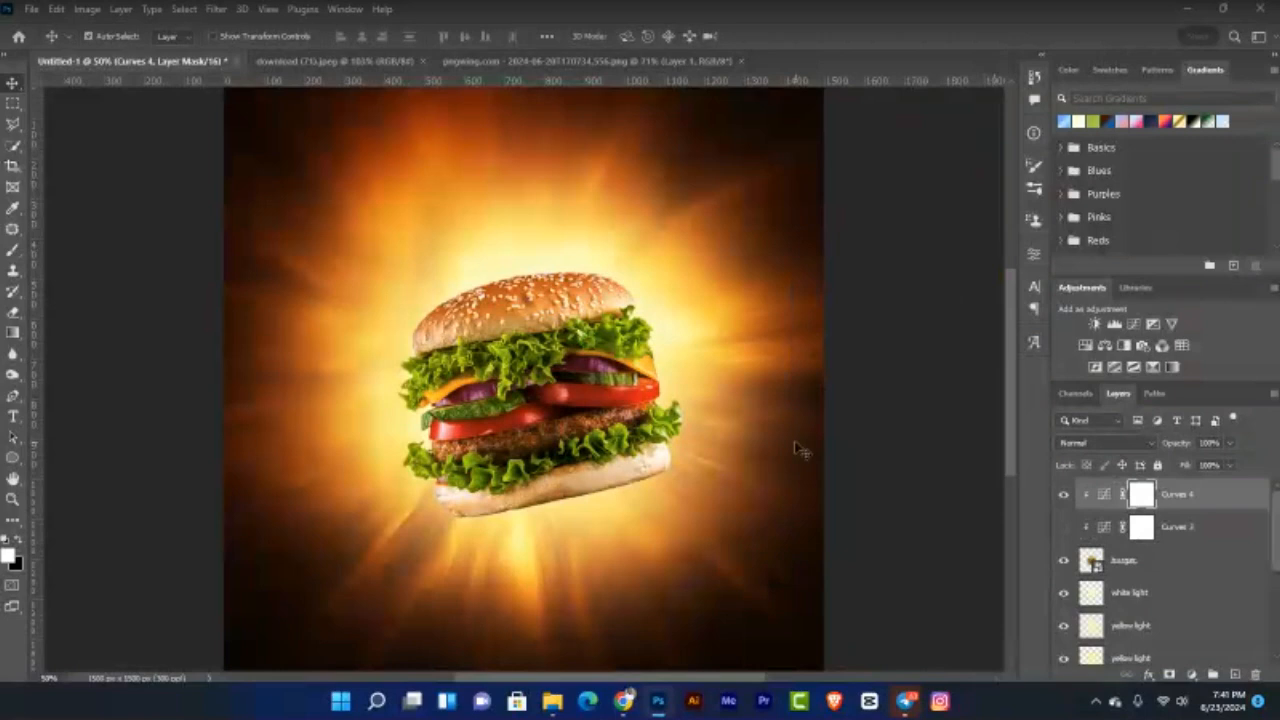
key(ctrl+i)
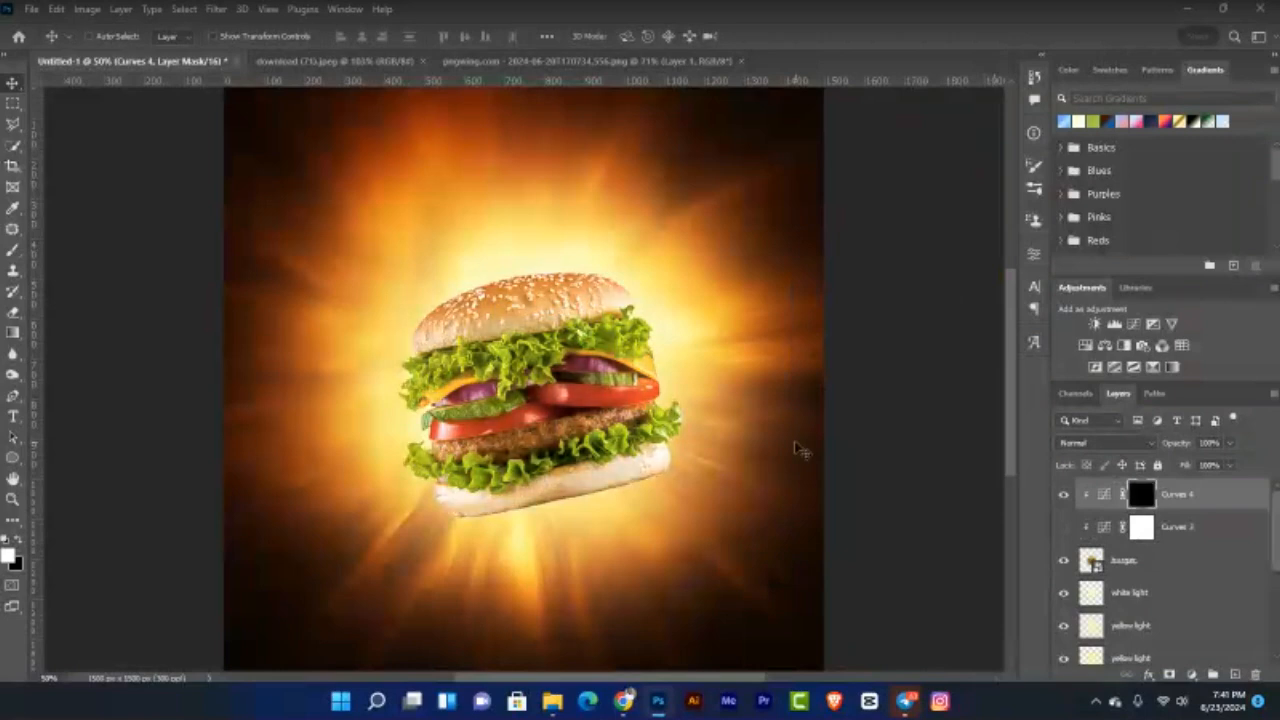
key(ctrl+plus)
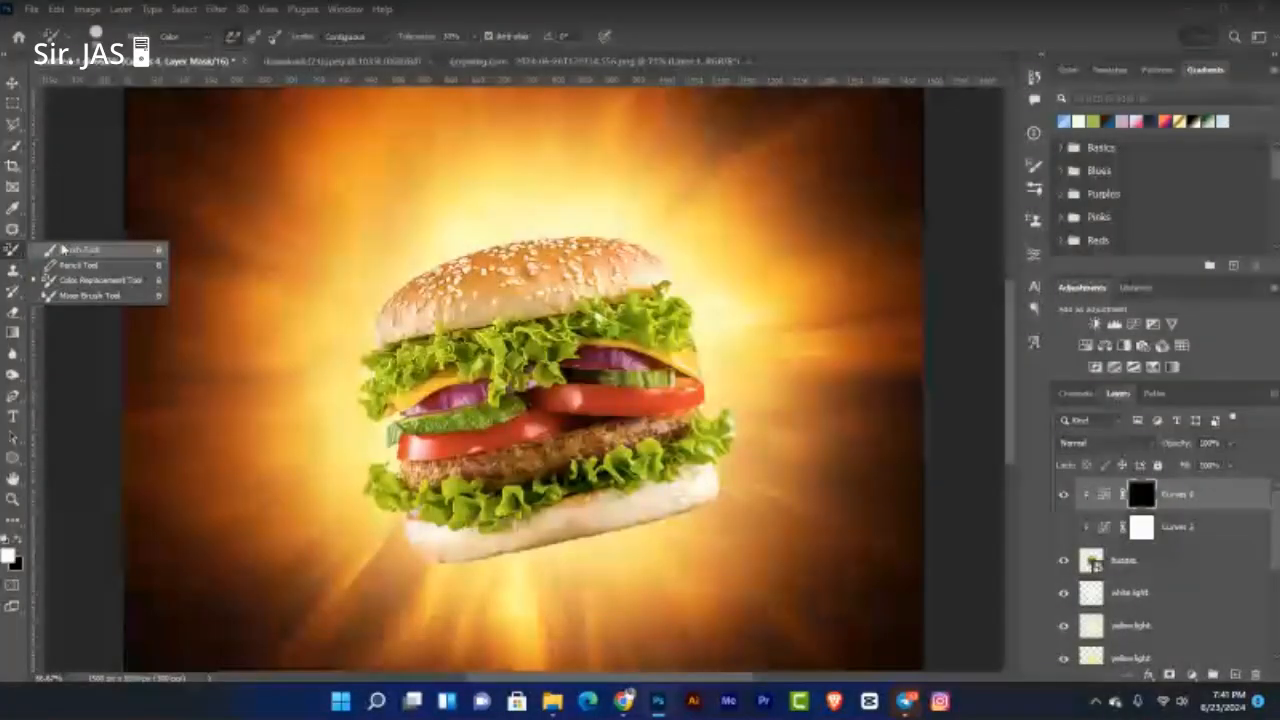
Step: Set up a plain brush at 10% flow and shrink it for the fillings
click(64, 249)
click(444, 36)
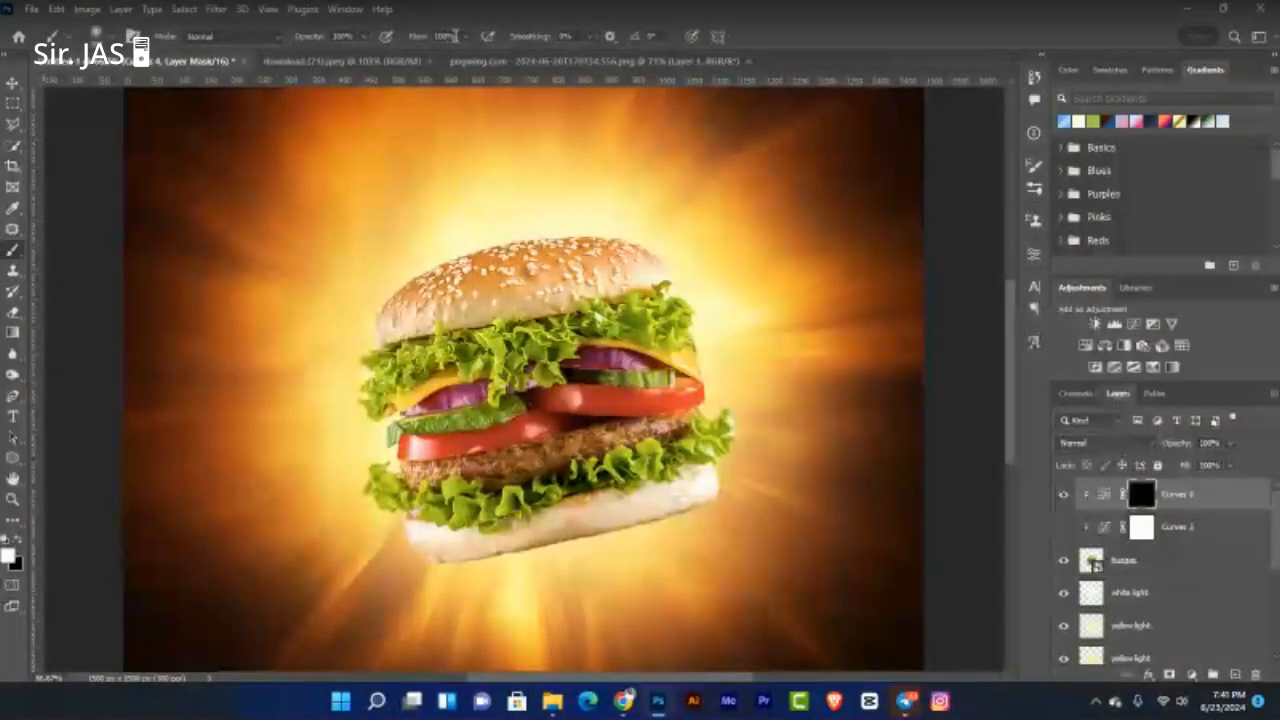
text(1)
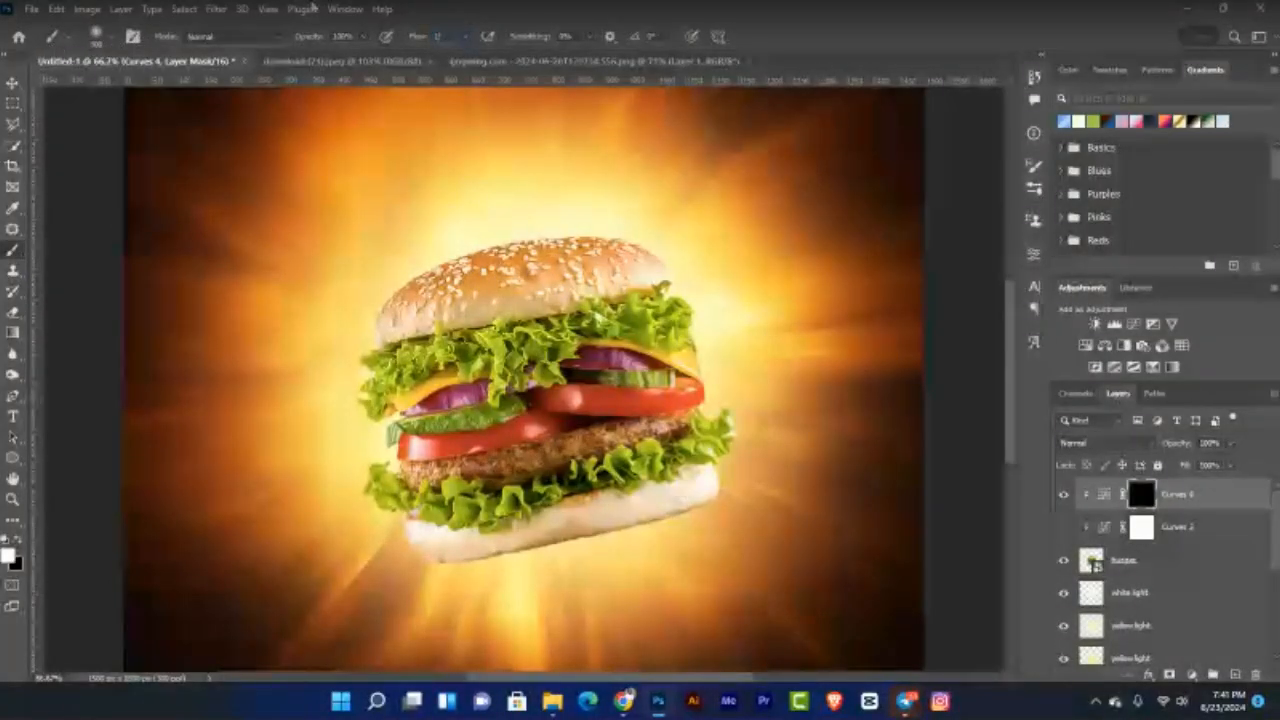
text(0)
key(Return)
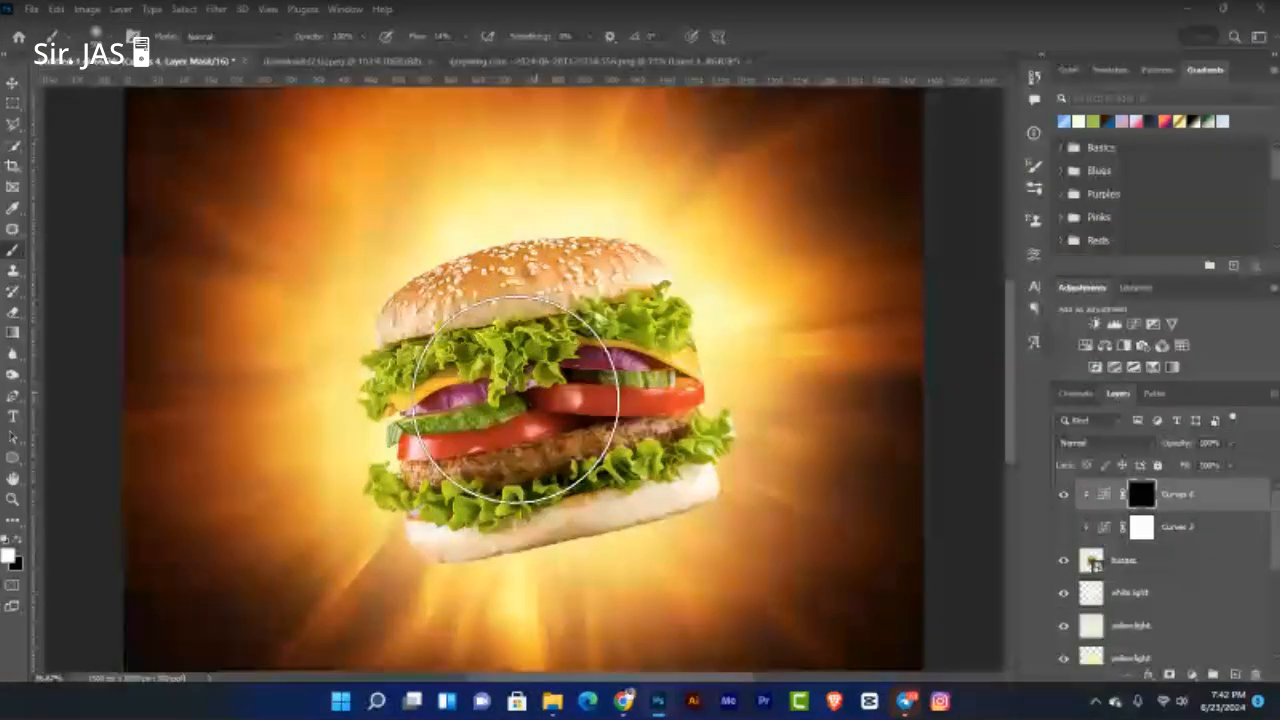
key(bracketleft)
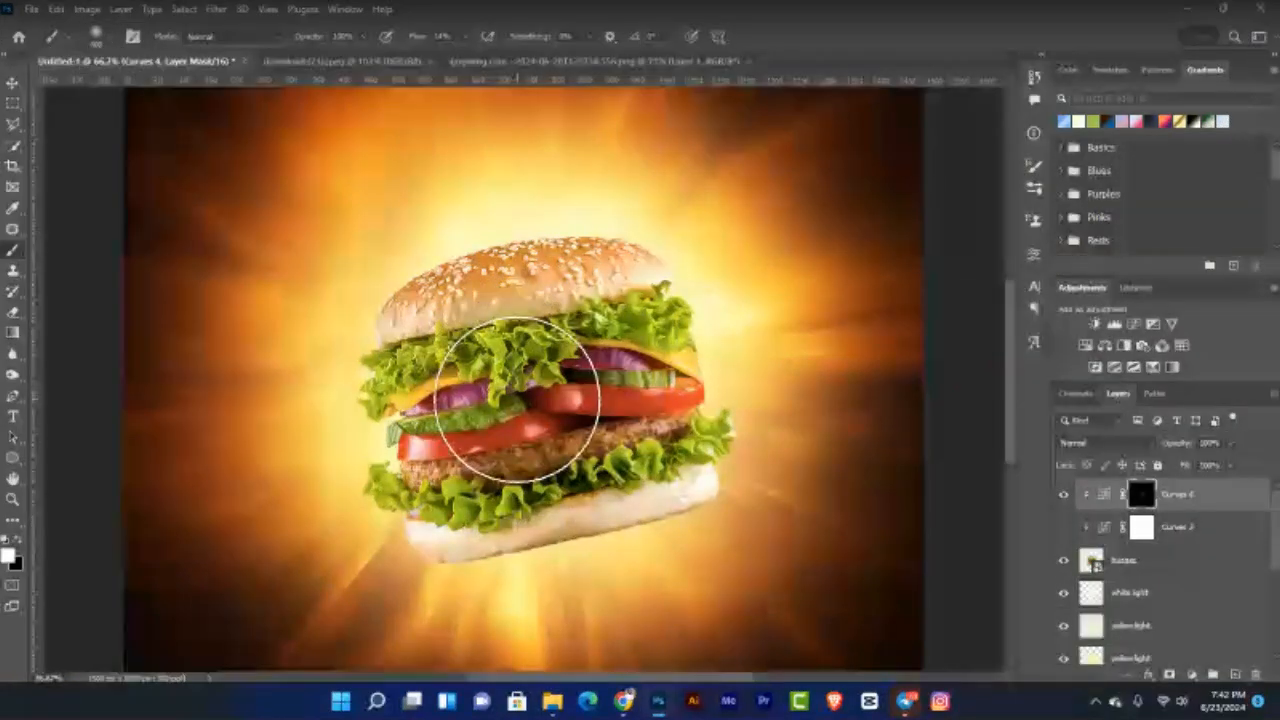
key(bracketleft)
key(bracketleft)
key(bracketleft)
key(bracketleft)
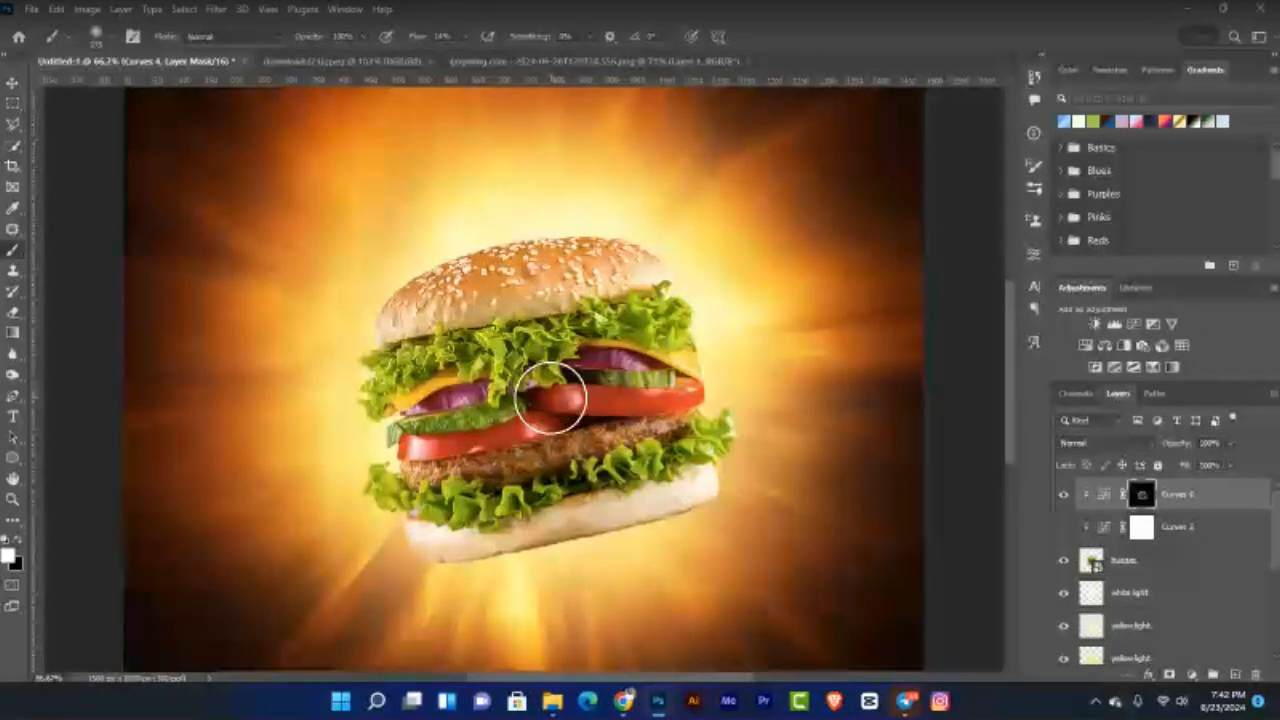
Step: Paint white on the Curves 4 mask over the central fillings and compare it on and off
key(ctrl+0)
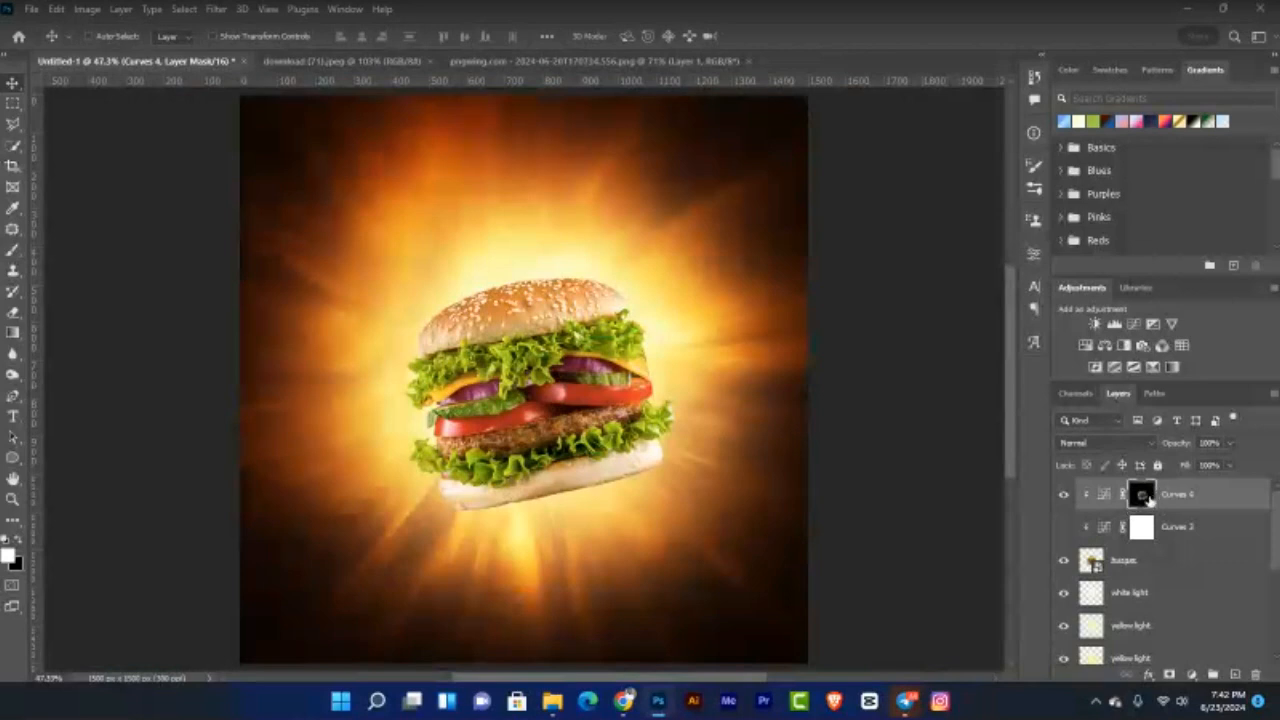
key(b)
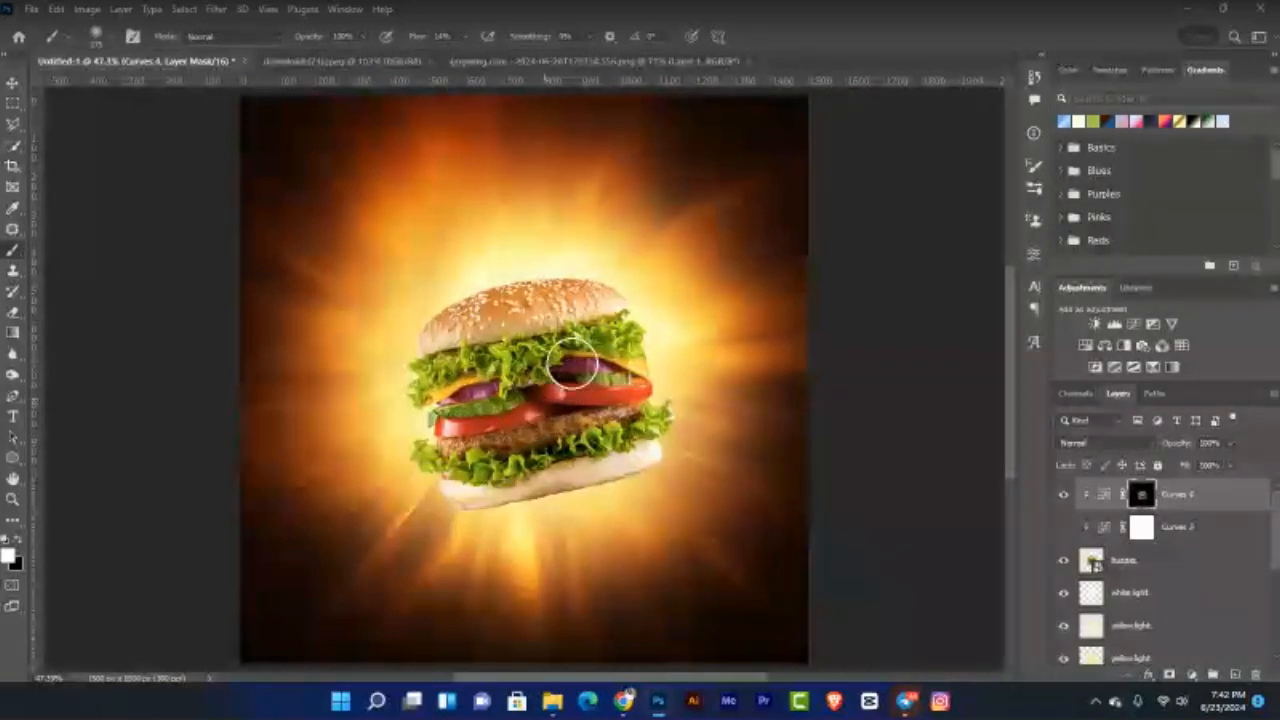
key(v)
click(1064, 496)
click(1064, 498)
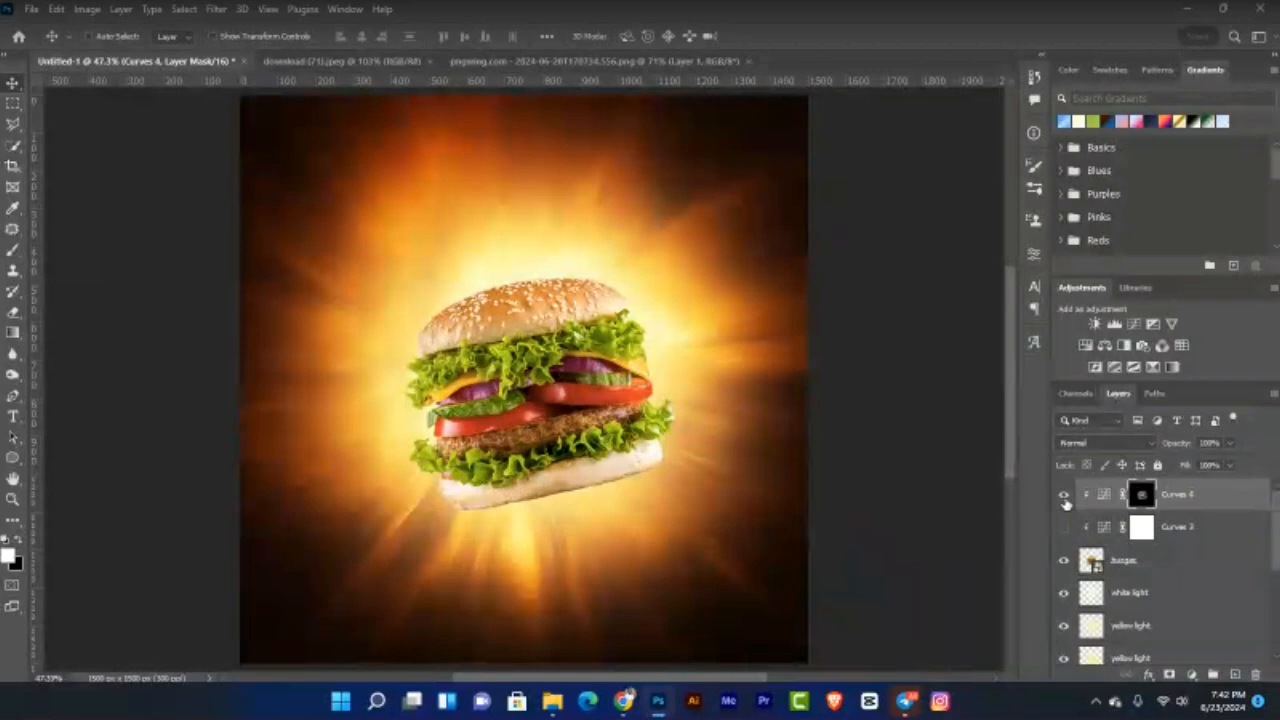
Step: Add a clipped Curves 5 adjustment lifting input 107 to output 144 at 100% zoom
key(ctrl+plus)
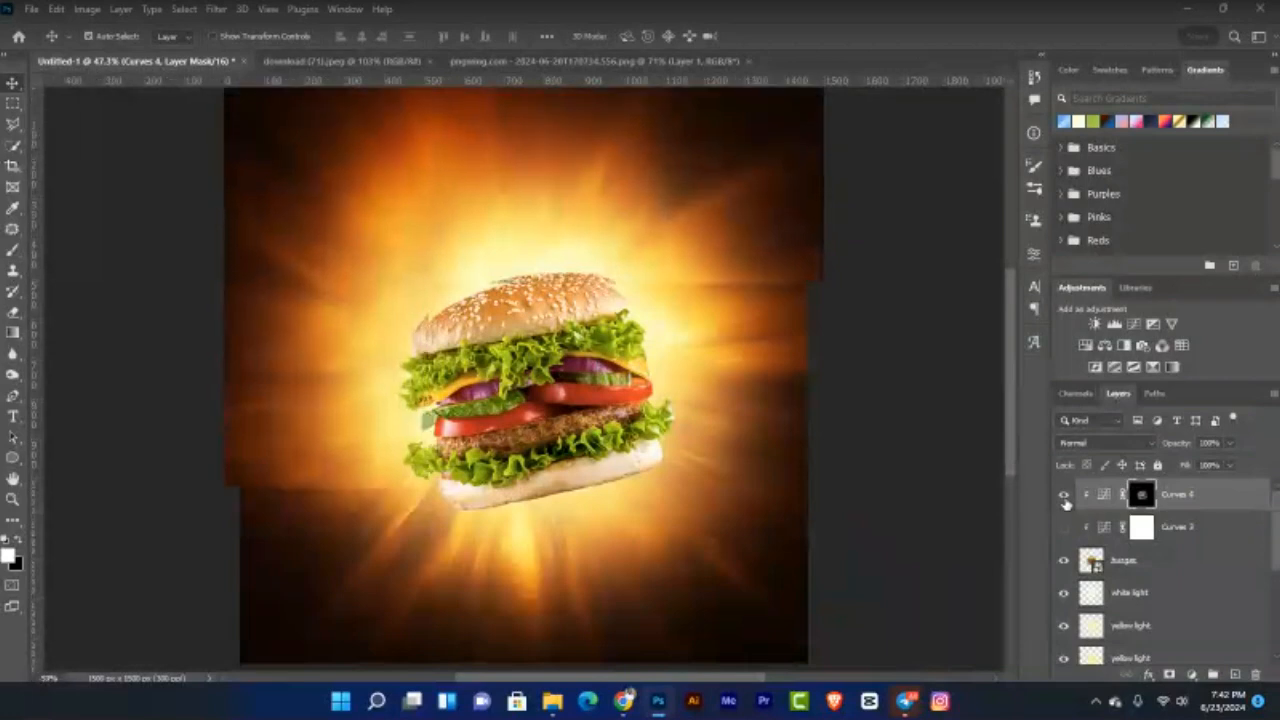
key(ctrl+plus)
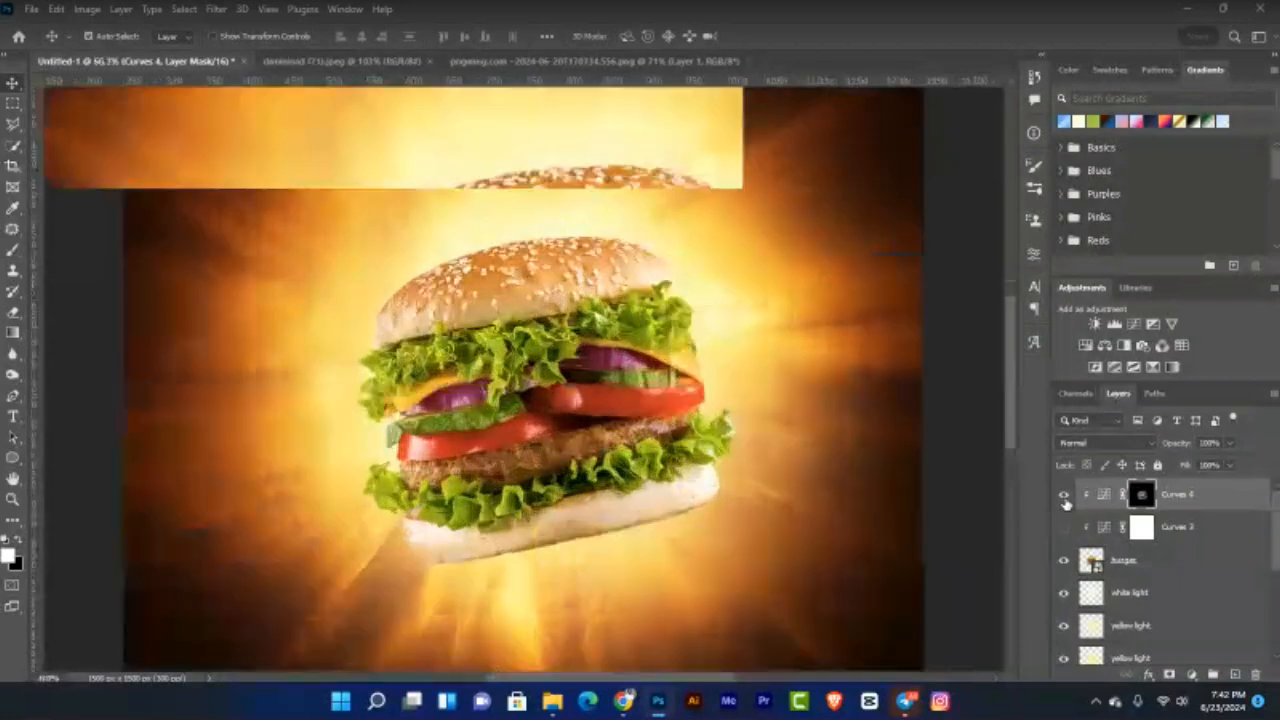
key(ctrl+plus)
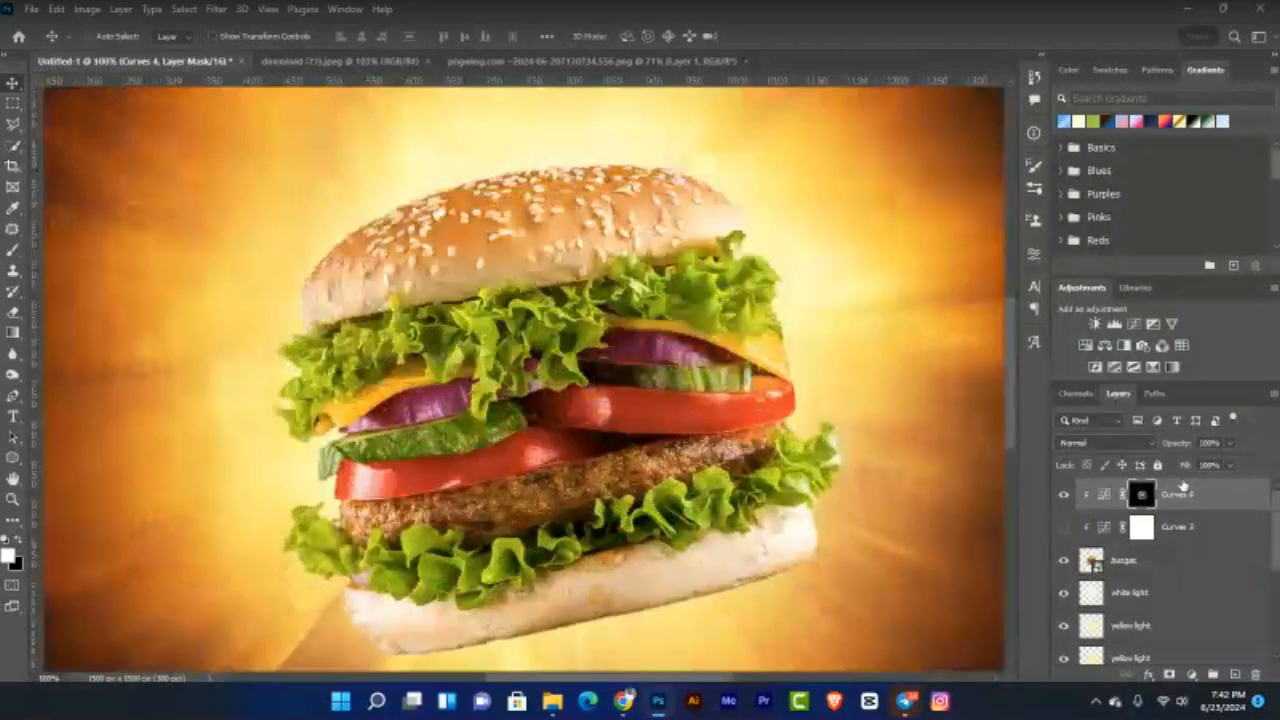
click(1132, 324)
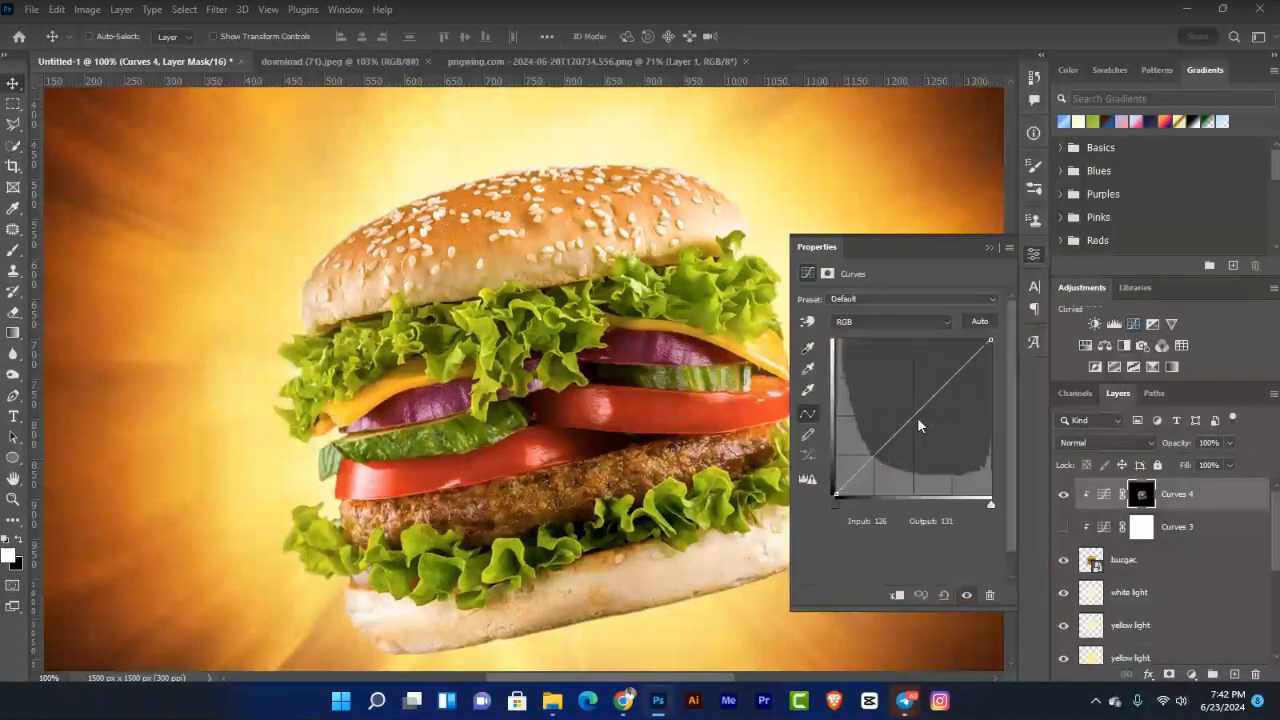
click(897, 596)
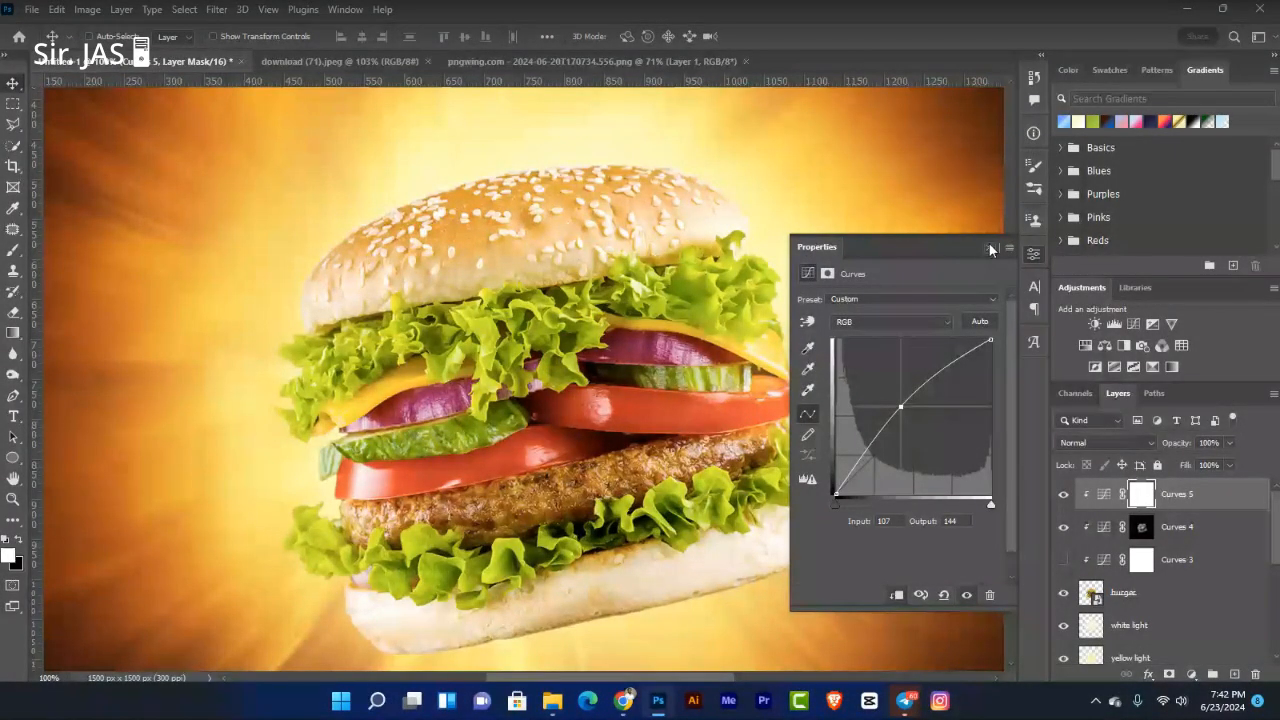
click(989, 246)
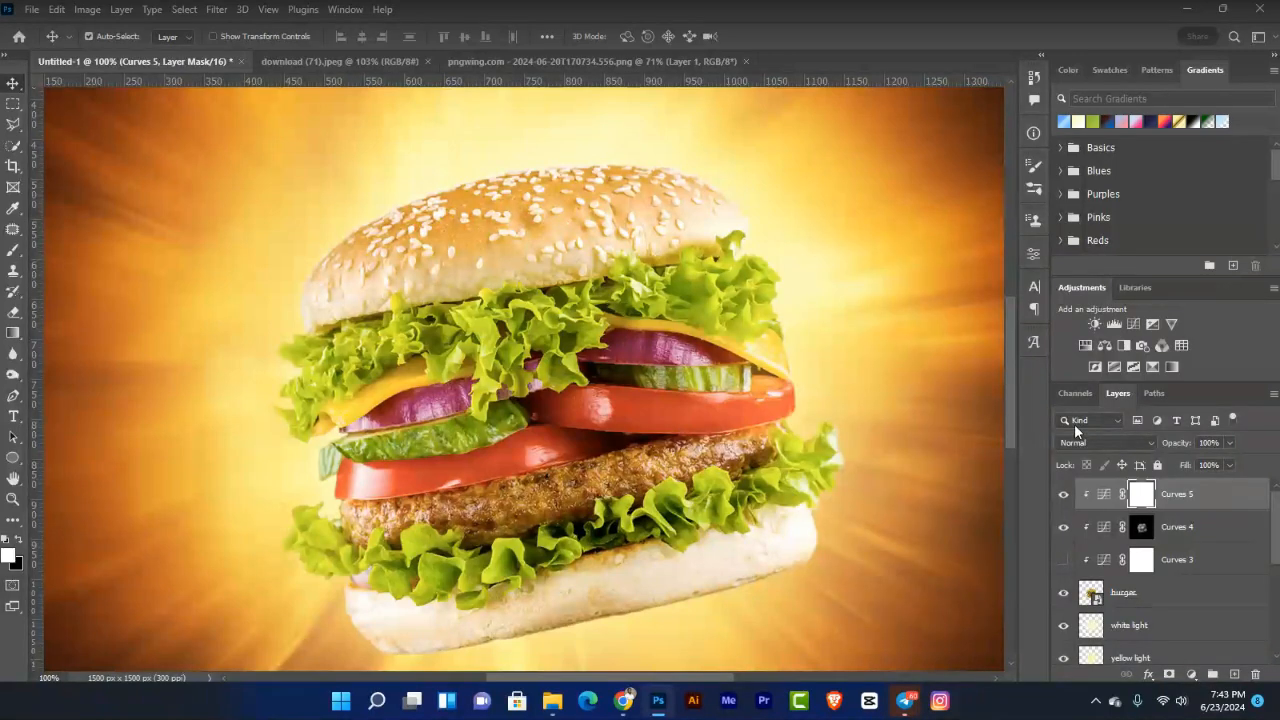
Step: Invert the Curves 5 mask to black so its brightening is hidden
key(ctrl+i)
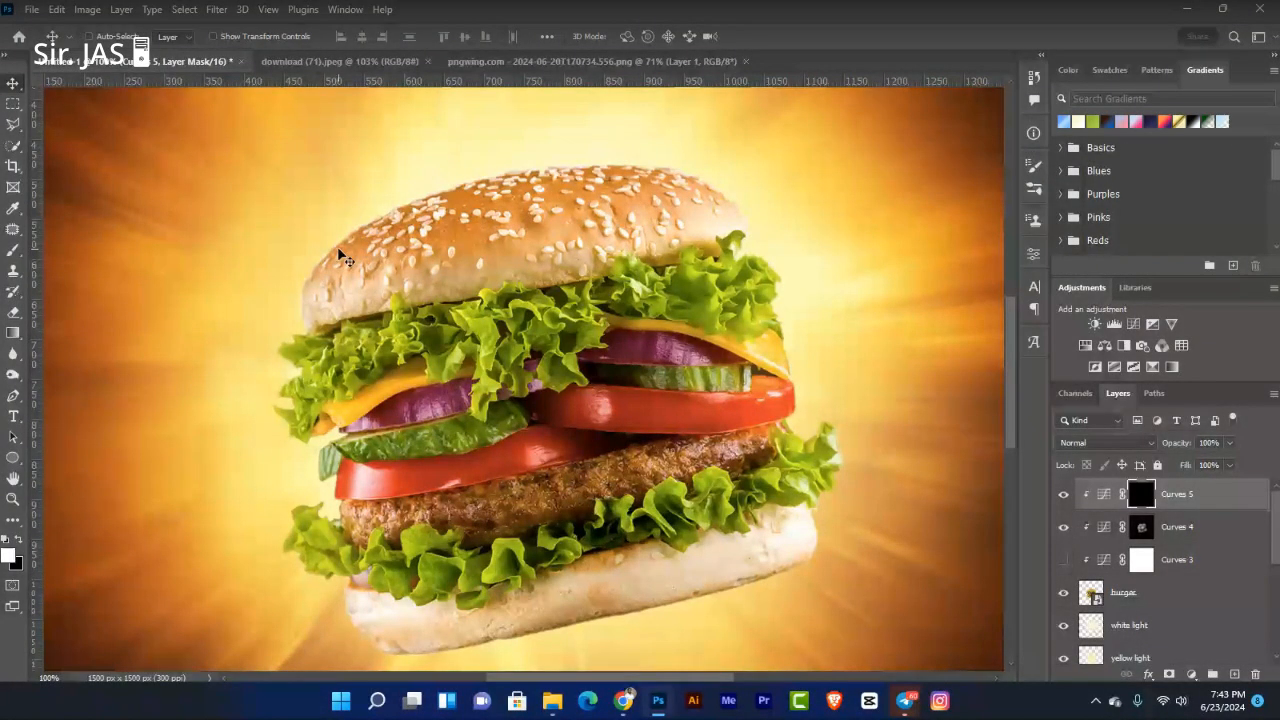
key(ctrl)
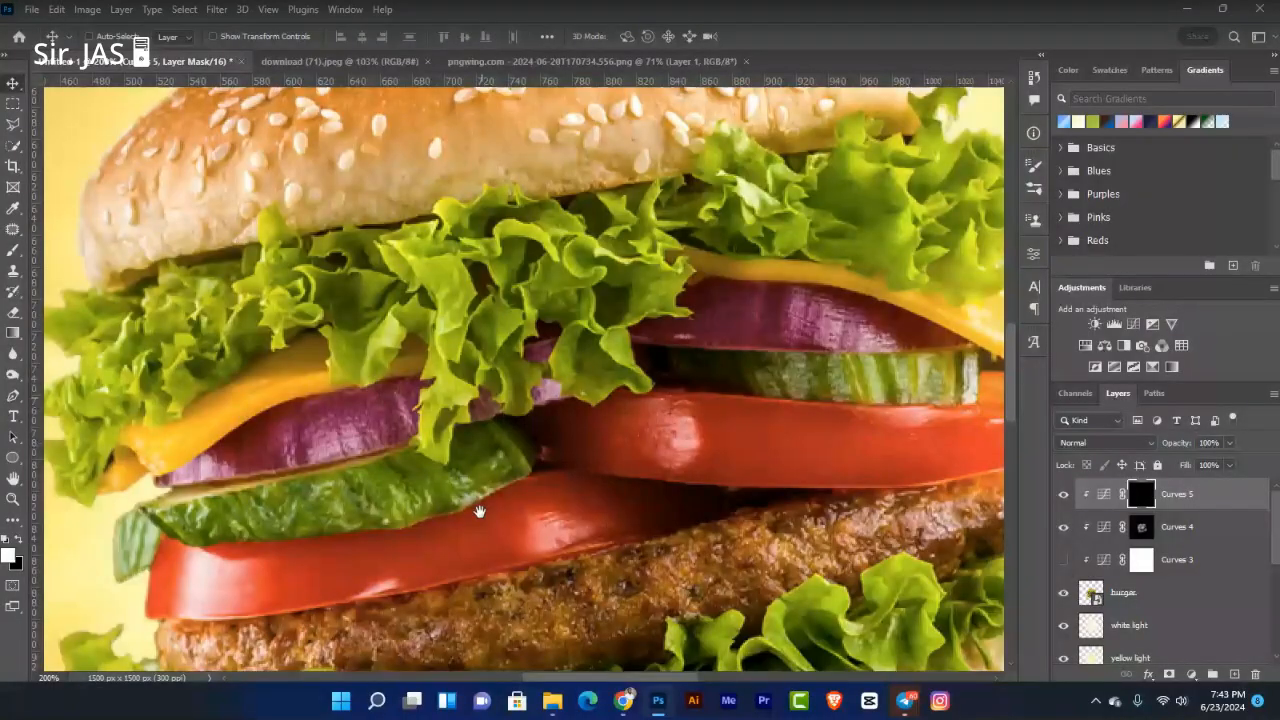
Step: Paint white on the Curves 5 mask along the bun top and upper-right edge
scroll(470, 537, up, 3)
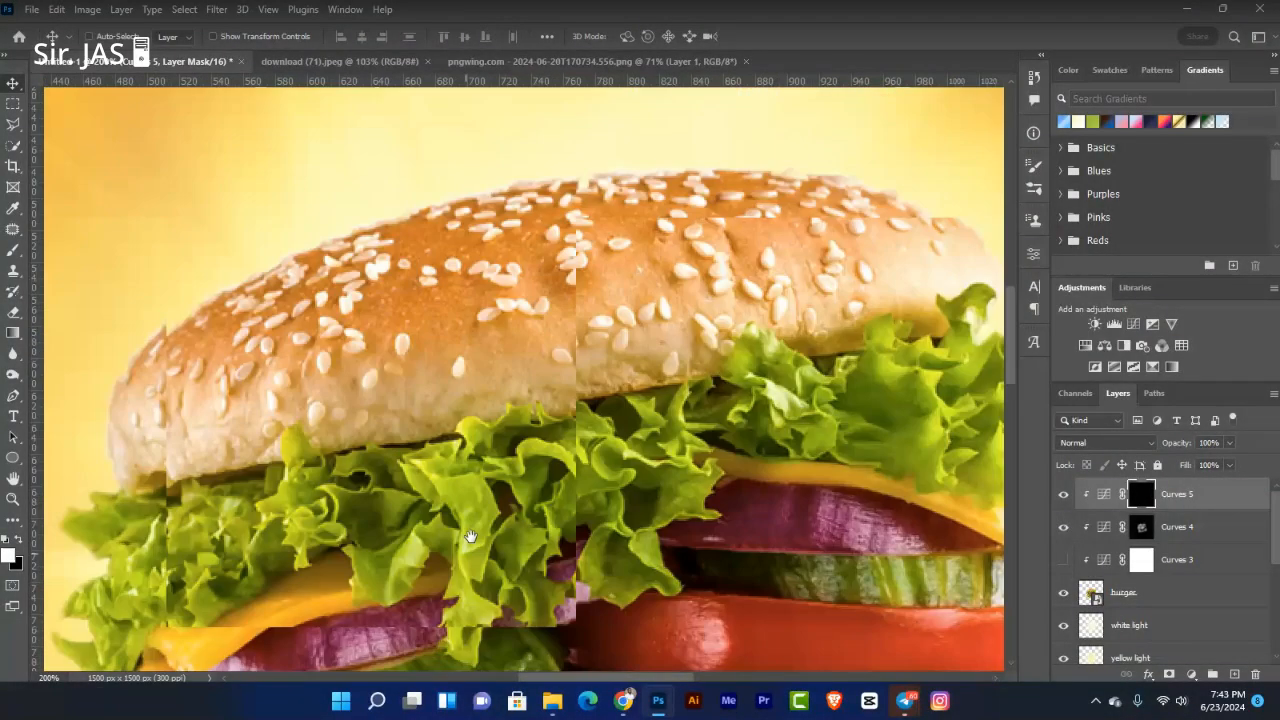
key(b)
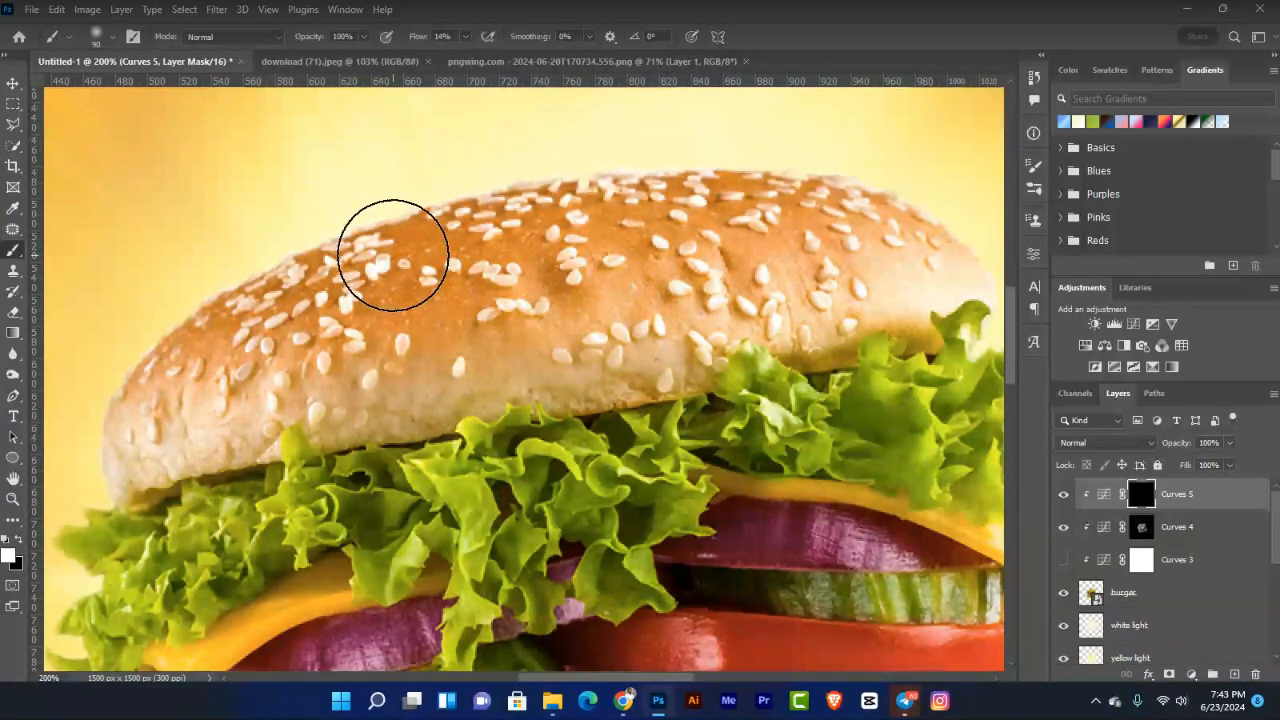
key(bracketright)
key(bracketright)
key(bracketright)
key(bracketleft)
key(bracketleft)
key(bracketleft)
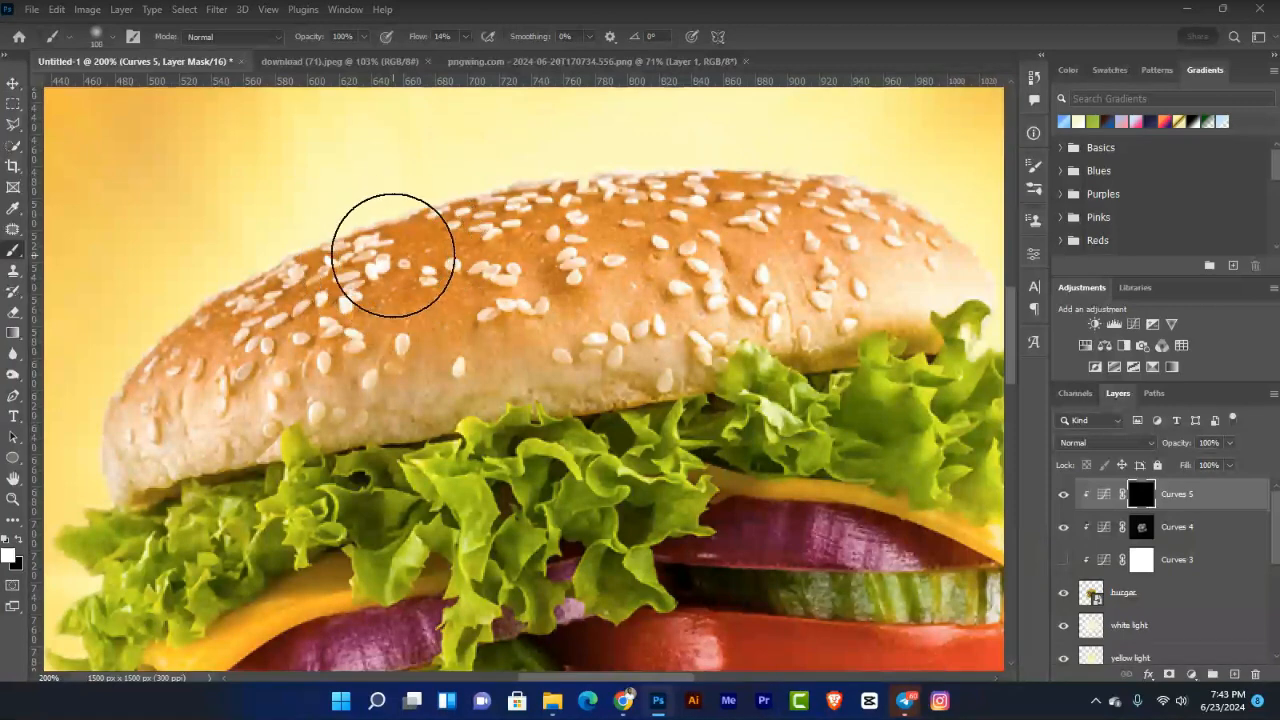
key(bracketleft)
key(bracketleft)
key(bracketleft)
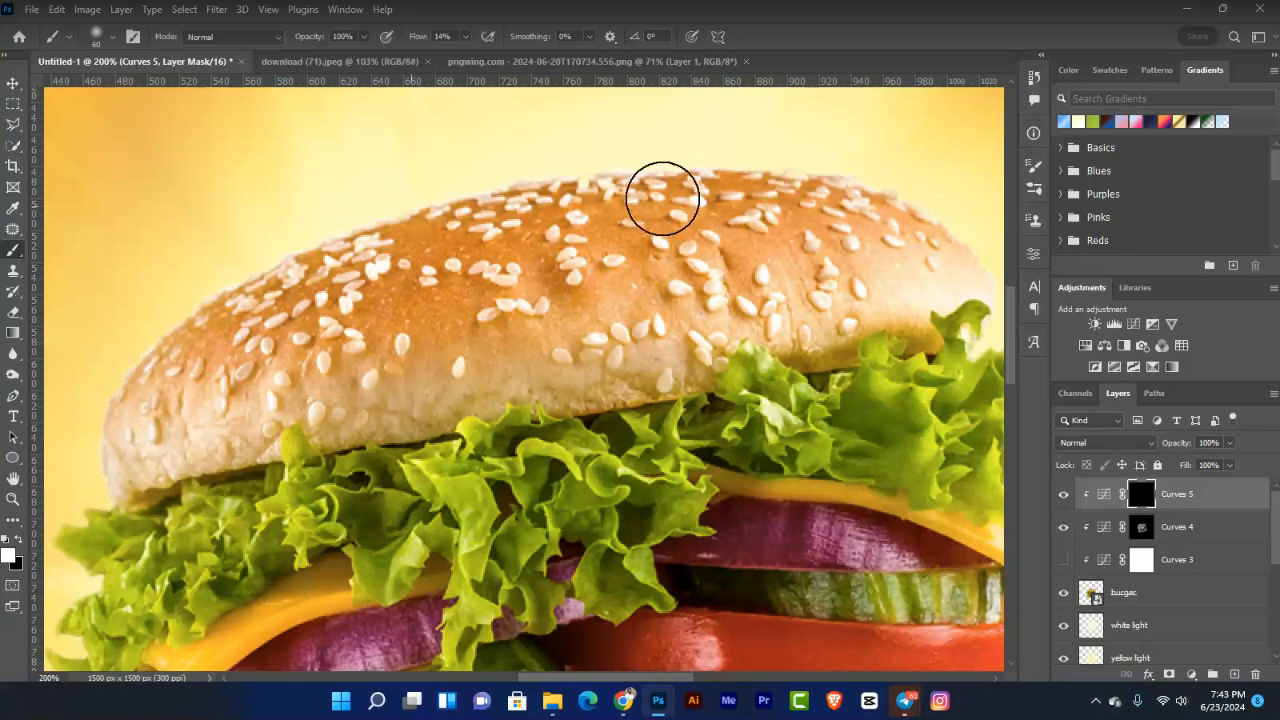
drag(662, 199, 588, 181)
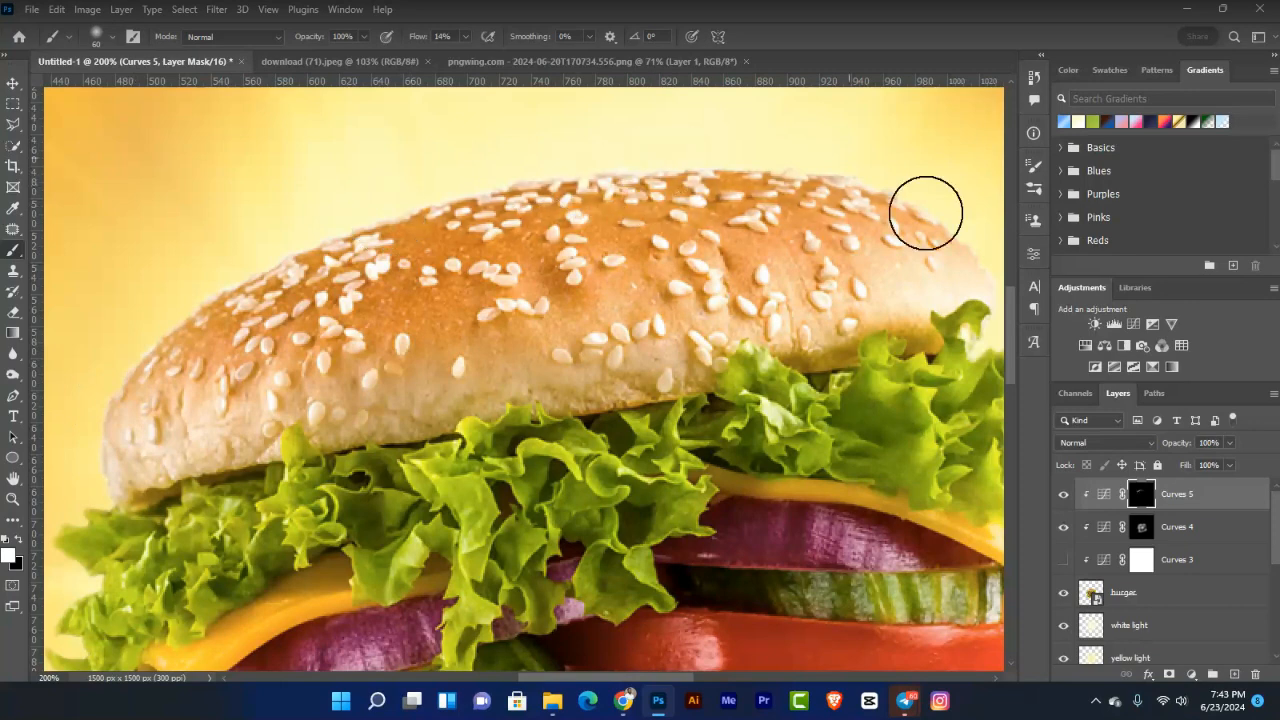
drag(926, 213, 980, 286)
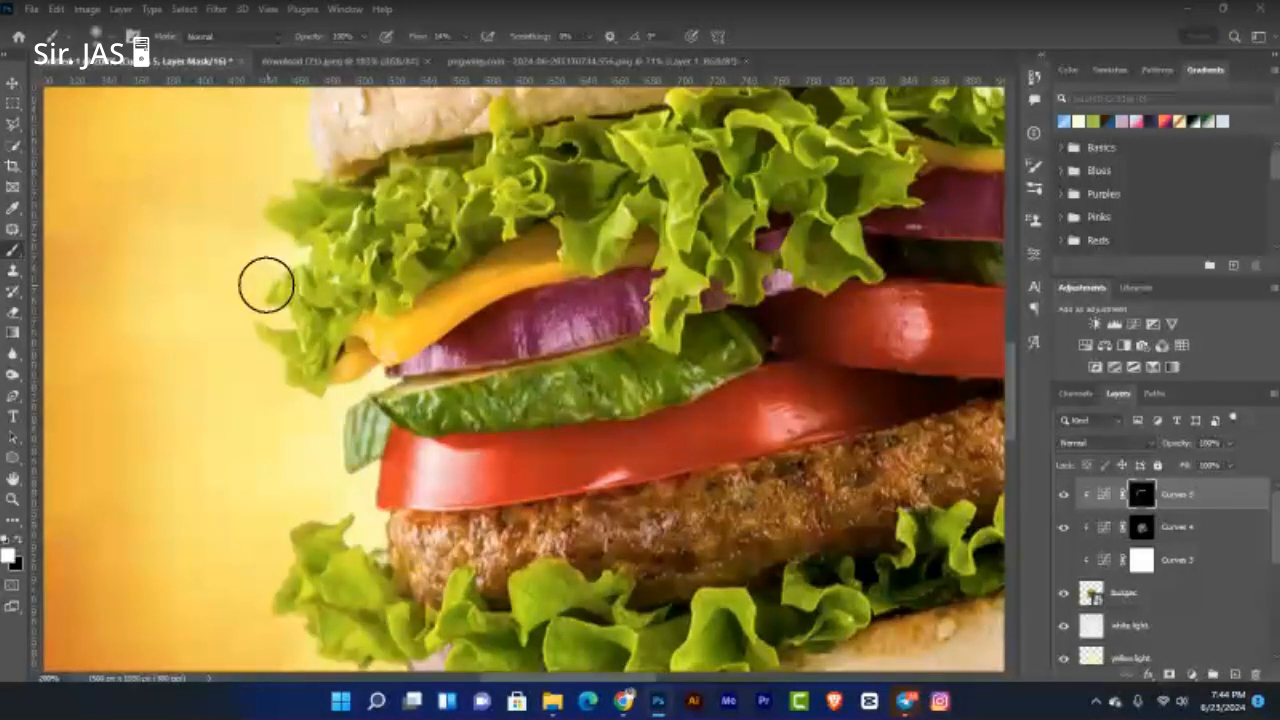
click(1251, 489)
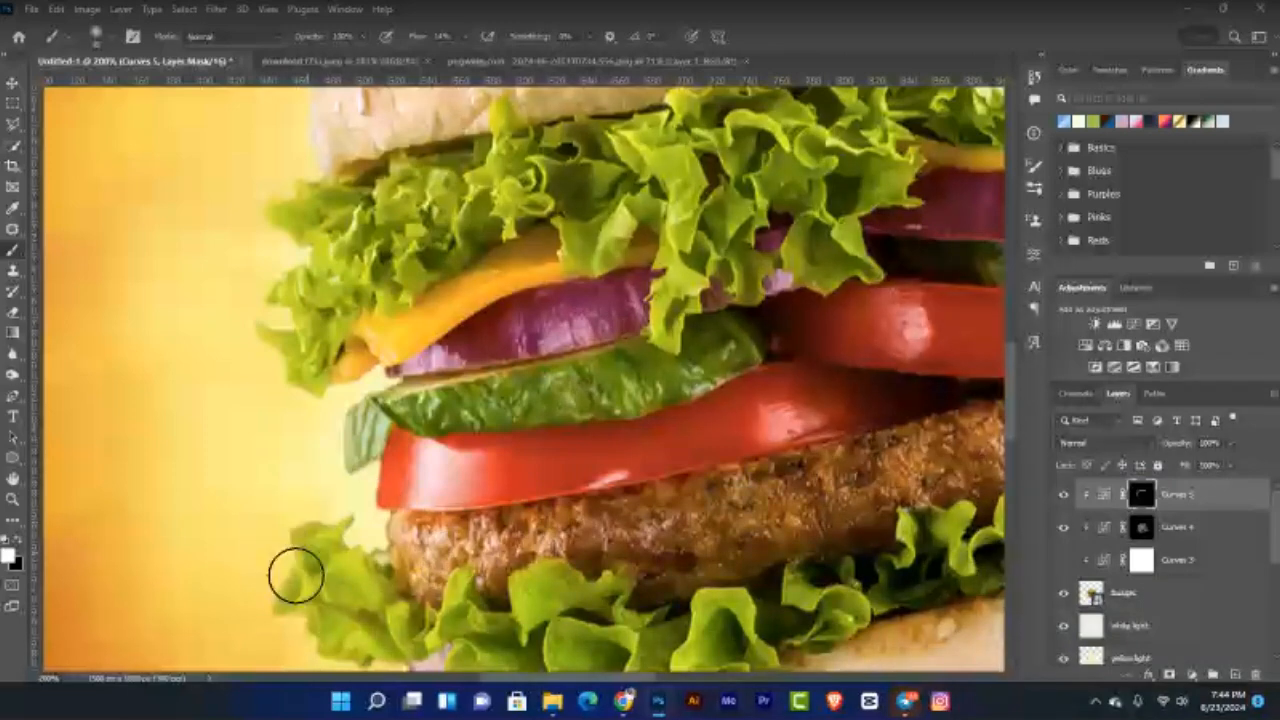
key(ctrl+minus)
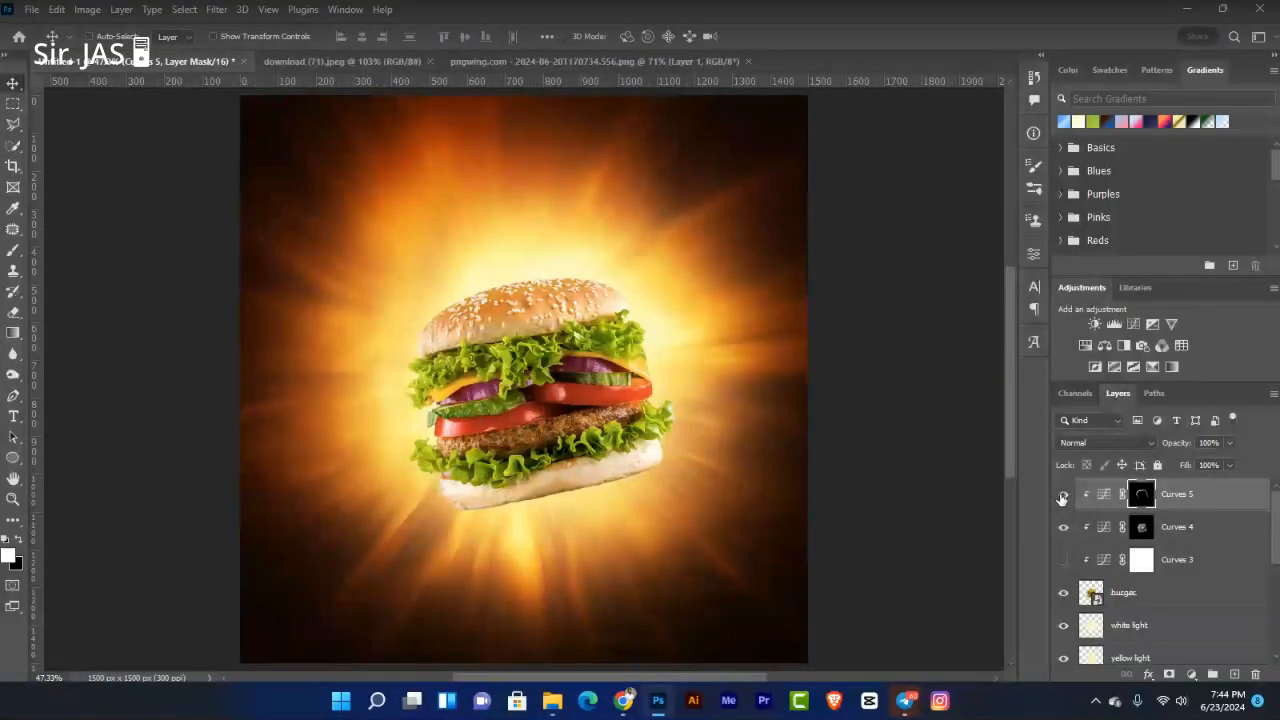
Step: Compare the burger with and without Curves 5, then switch Curves 3 back on
click(1063, 494)
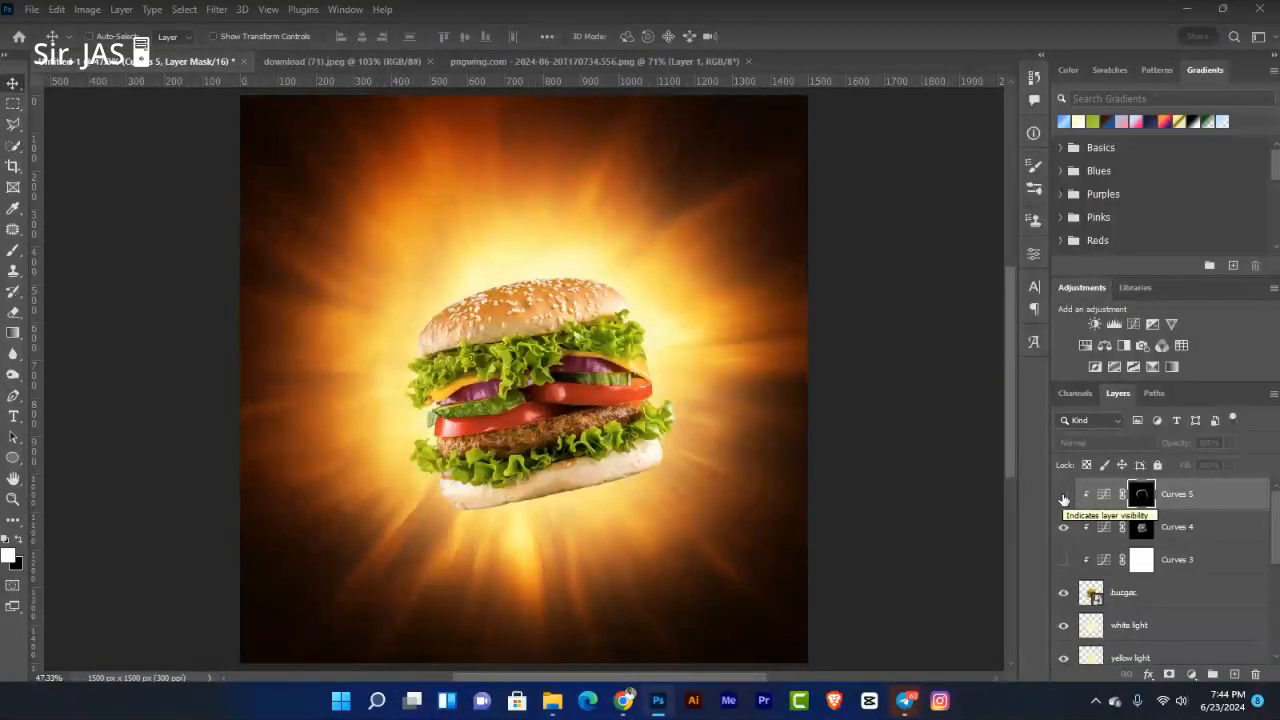
click(1063, 496)
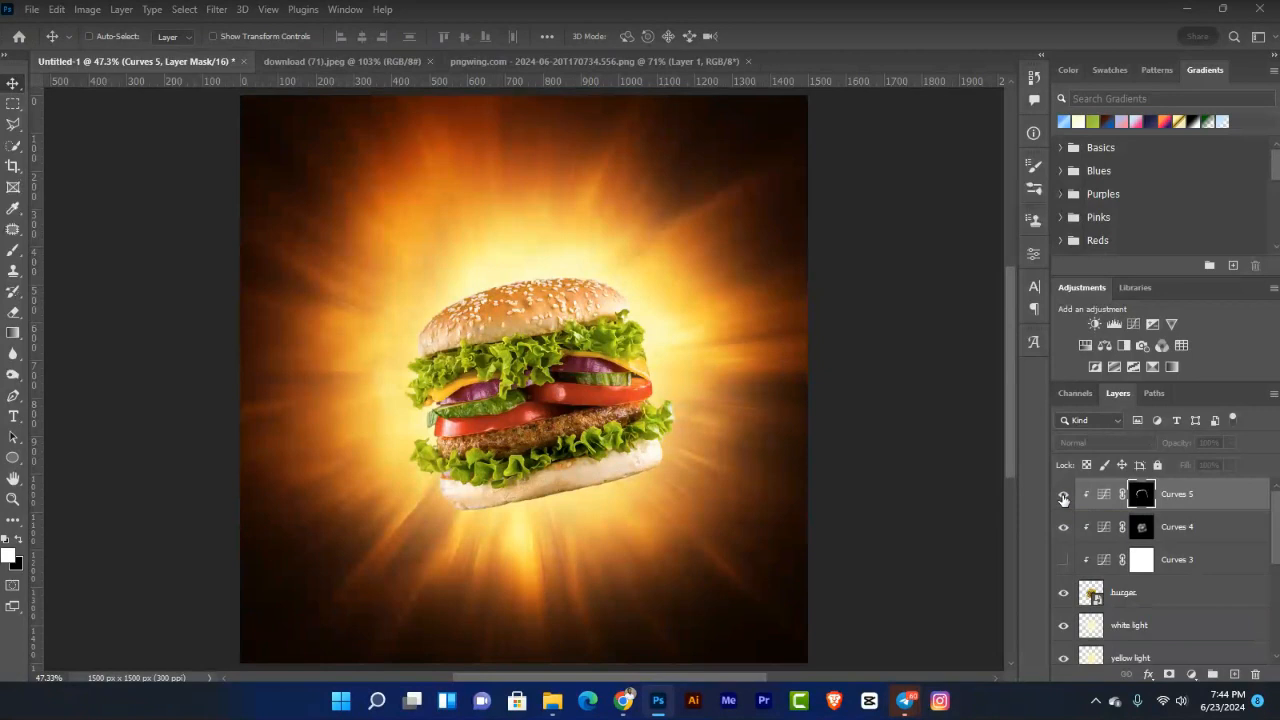
click(1063, 496)
click(1063, 496)
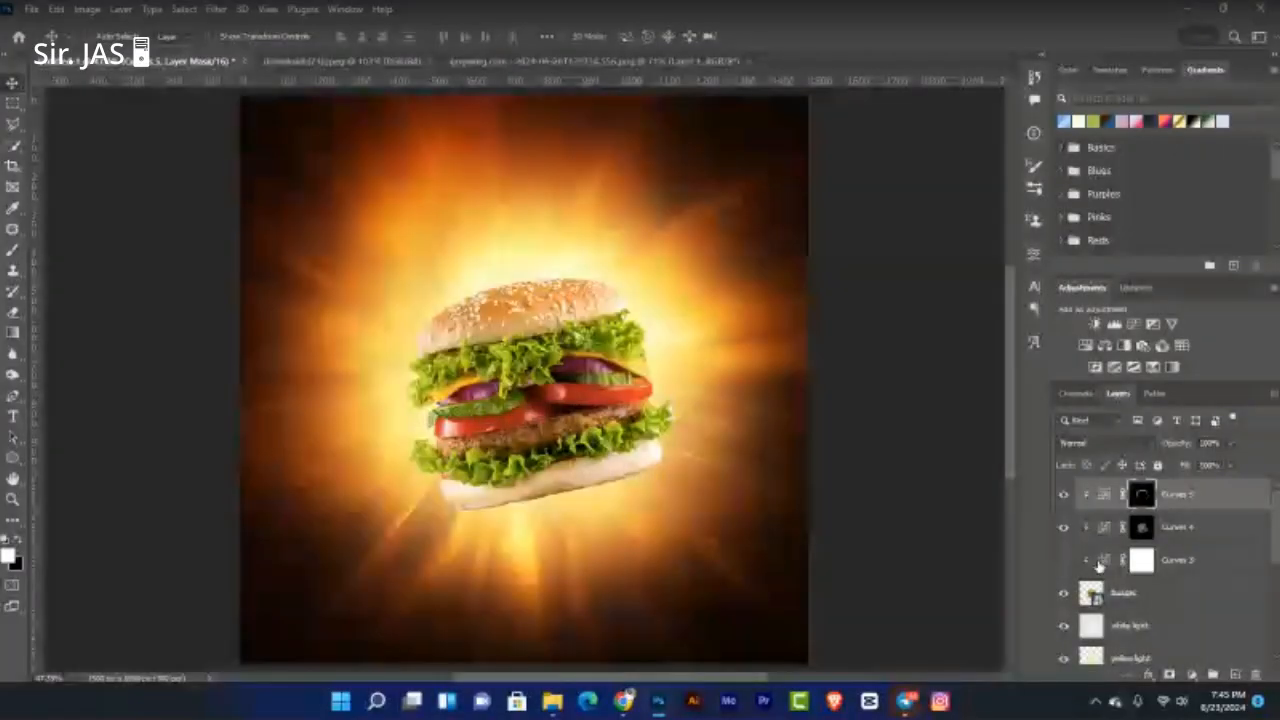
click(1063, 560)
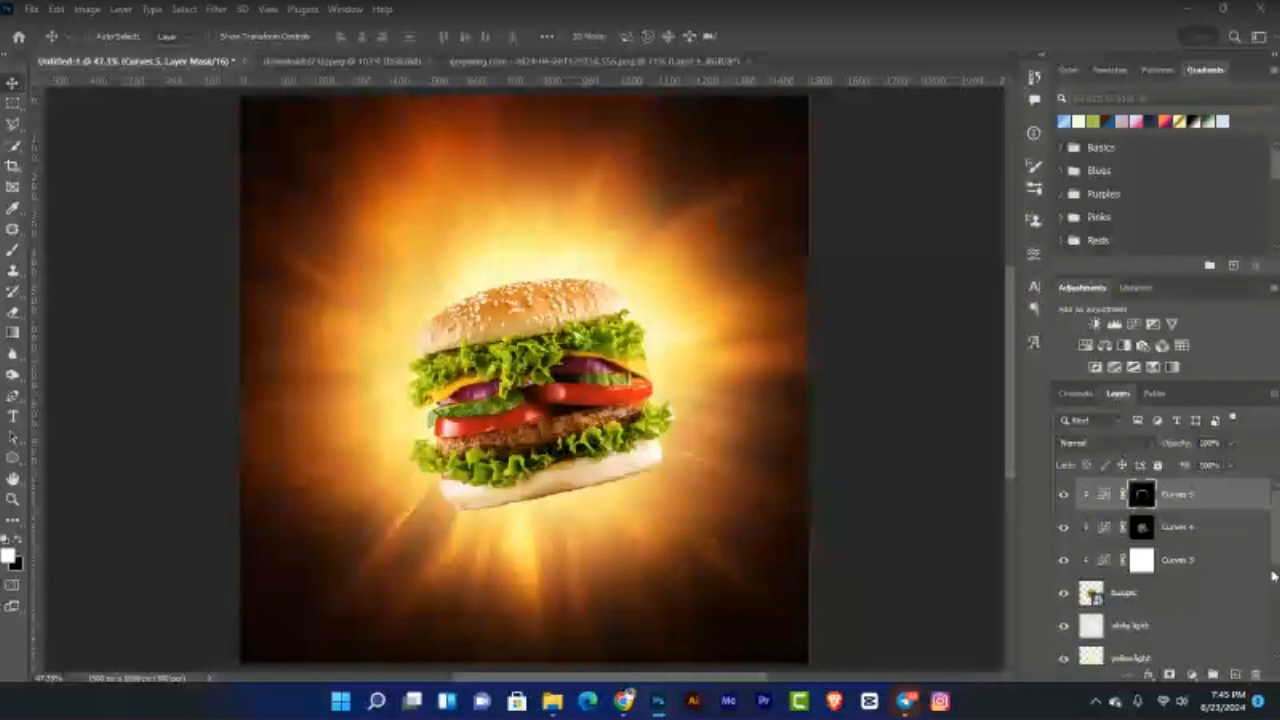
click(1200, 625)
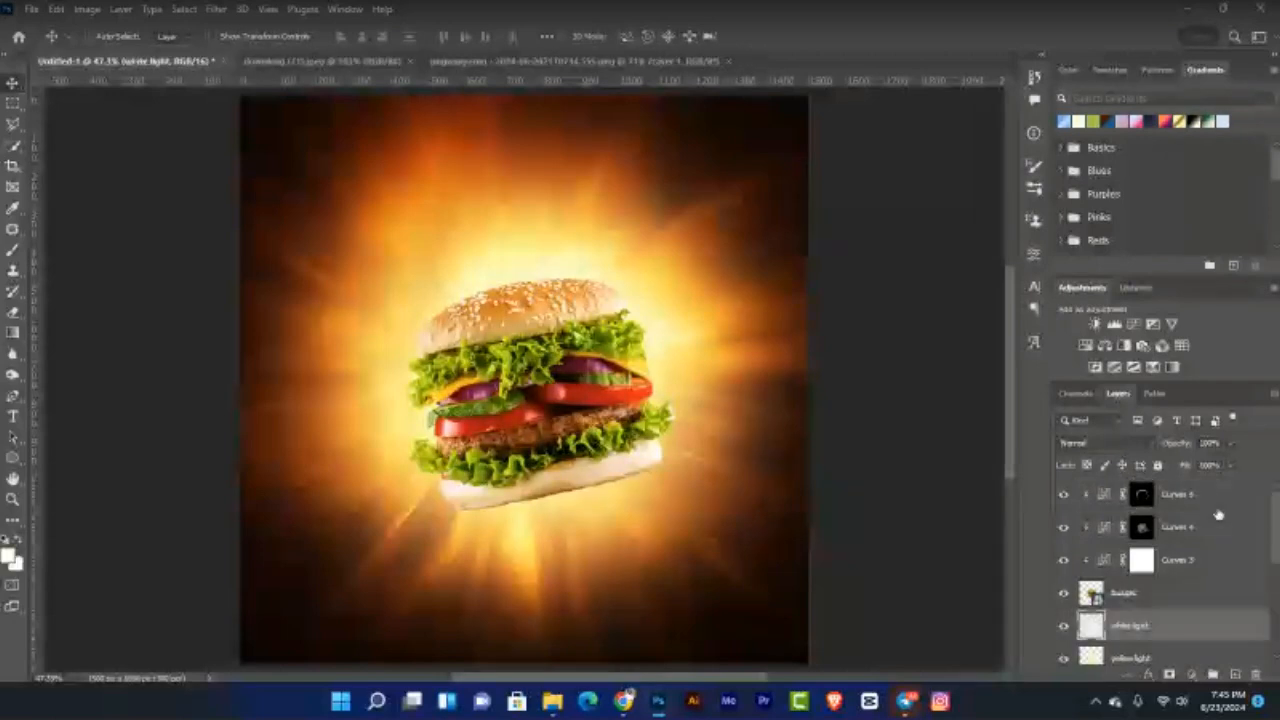
Step: Create a new empty layer above Curves 5 and name it 'white light'
click(1217, 505)
key(ctrl+alt+shift+n)
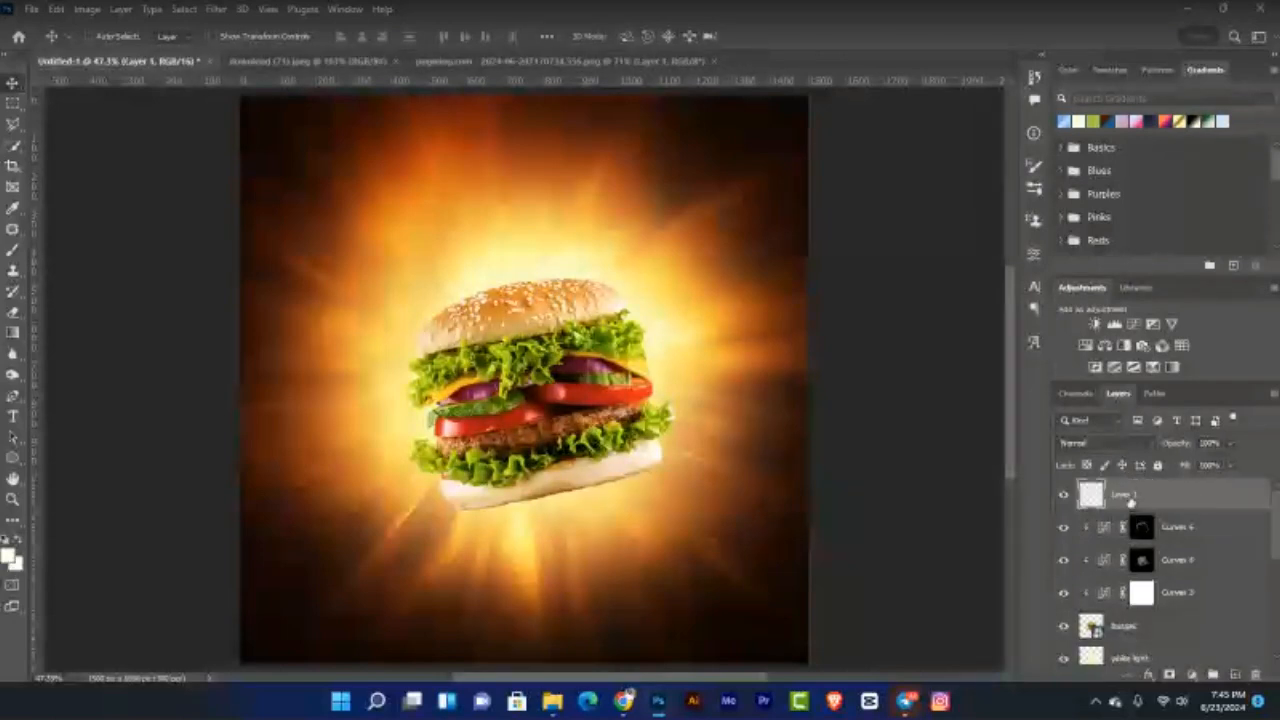
double_click(1127, 496)
text(white light)
key(Return)
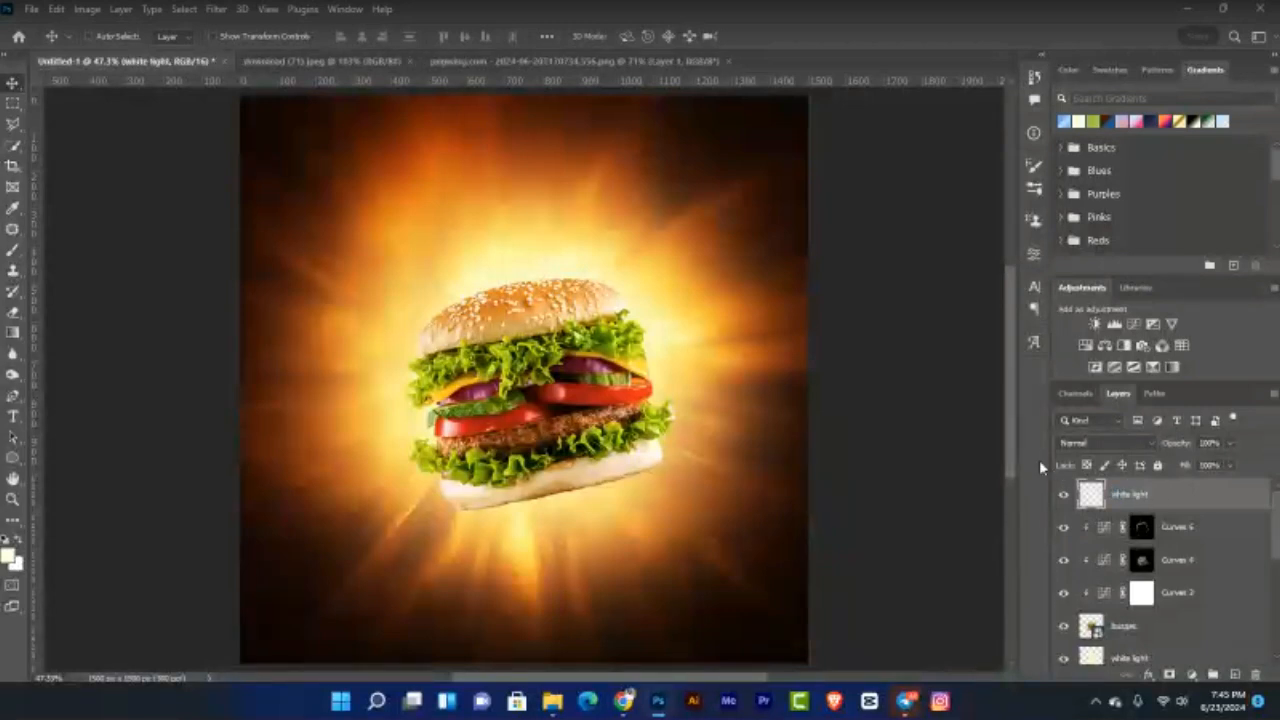
Step: Clip the white light layer to the burger layers below it
right_click(1191, 497)
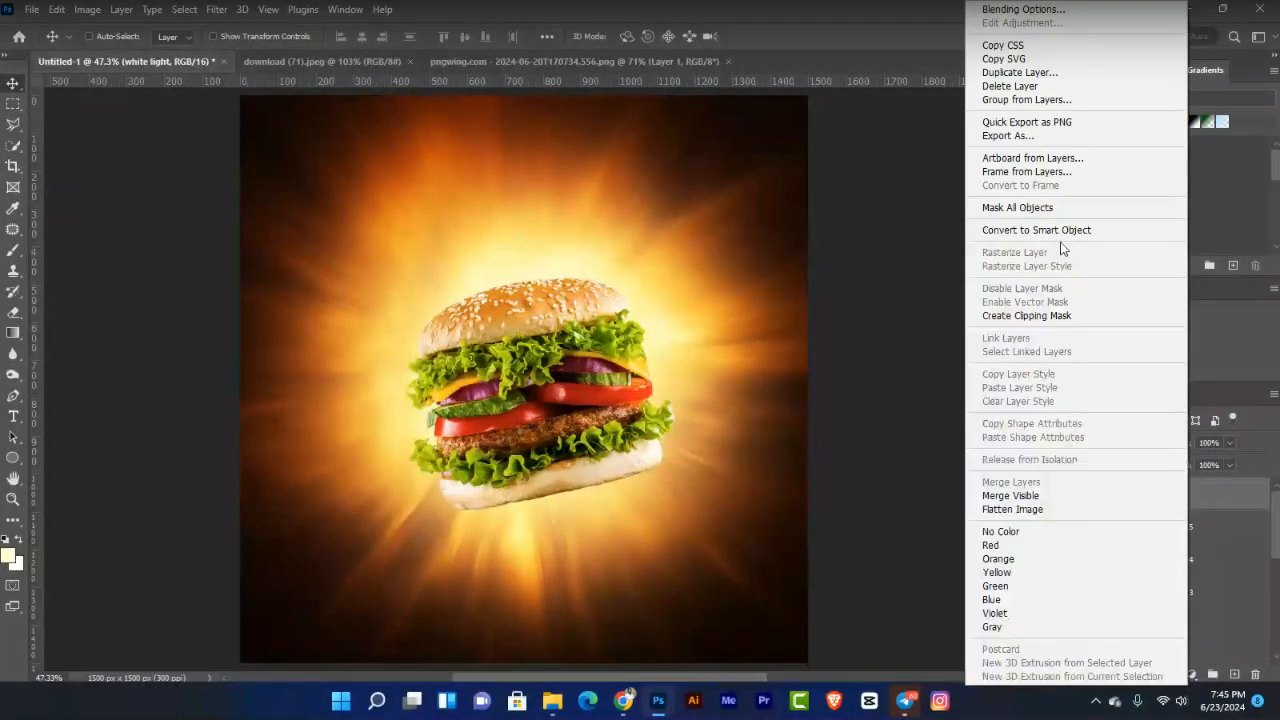
click(1052, 316)
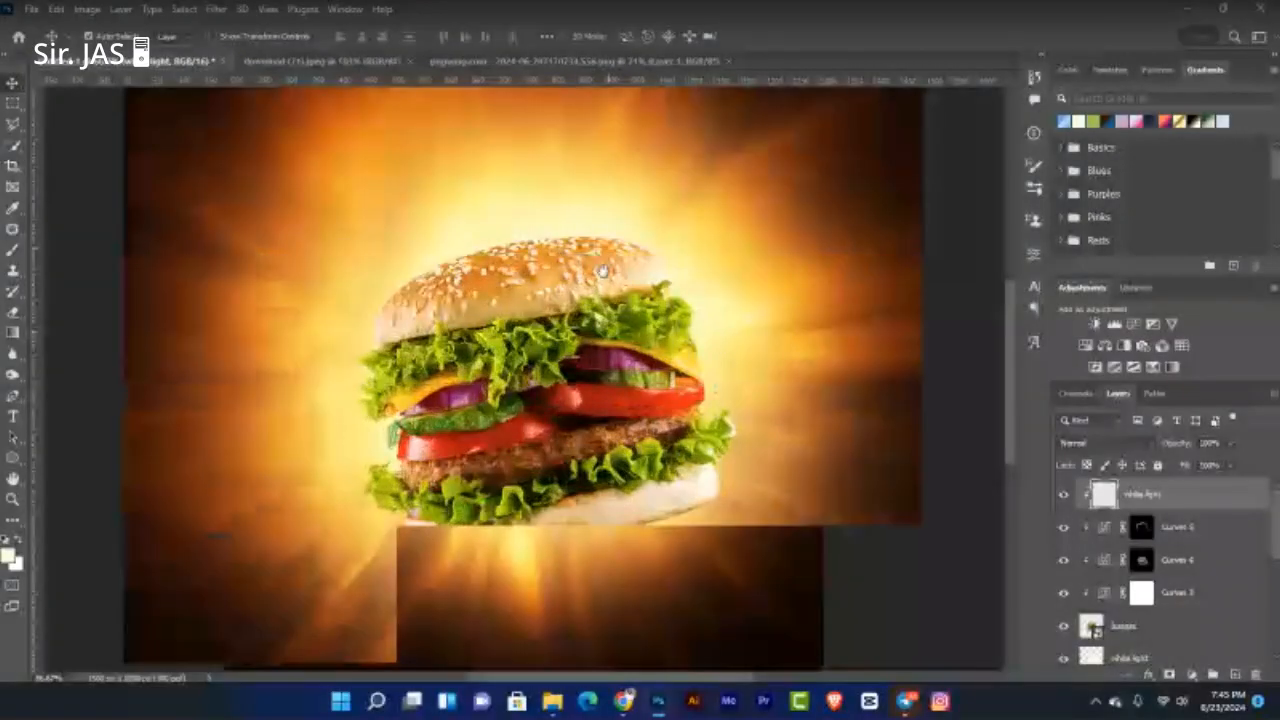
key(ctrl+plus)
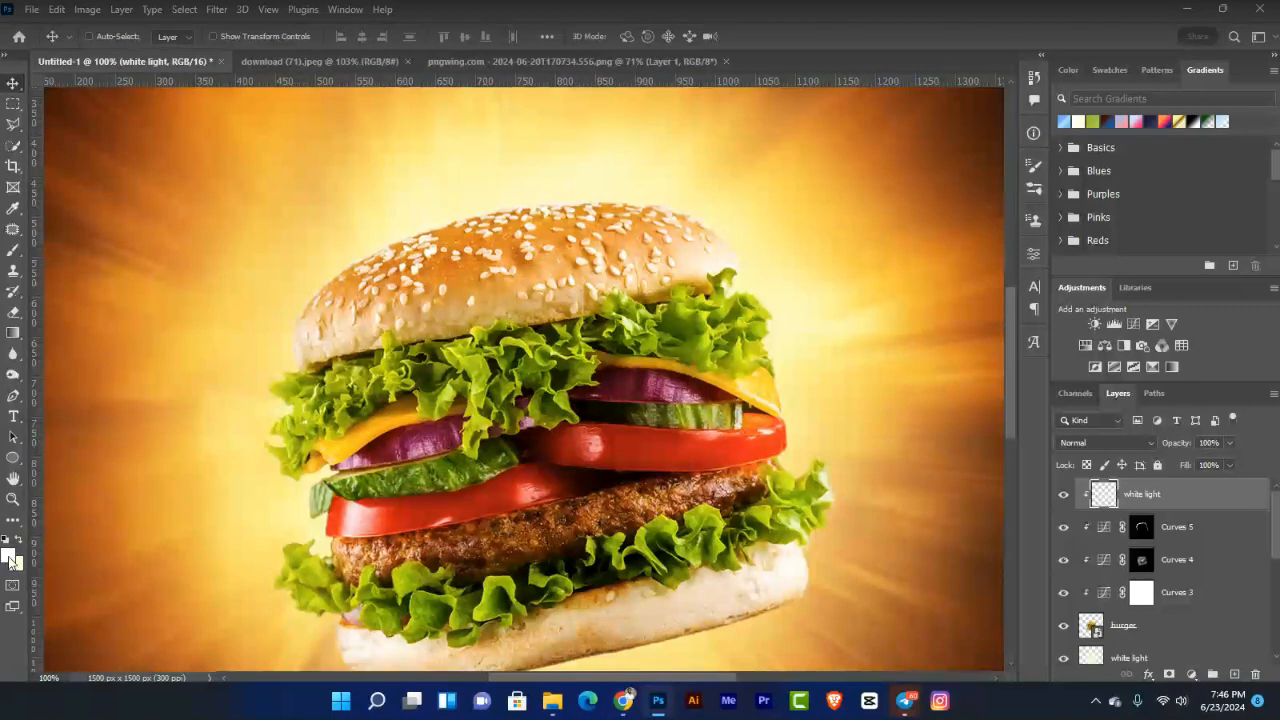
Step: Keep white as the foreground colour and switch to an enlarged soft Brush
click(9, 558)
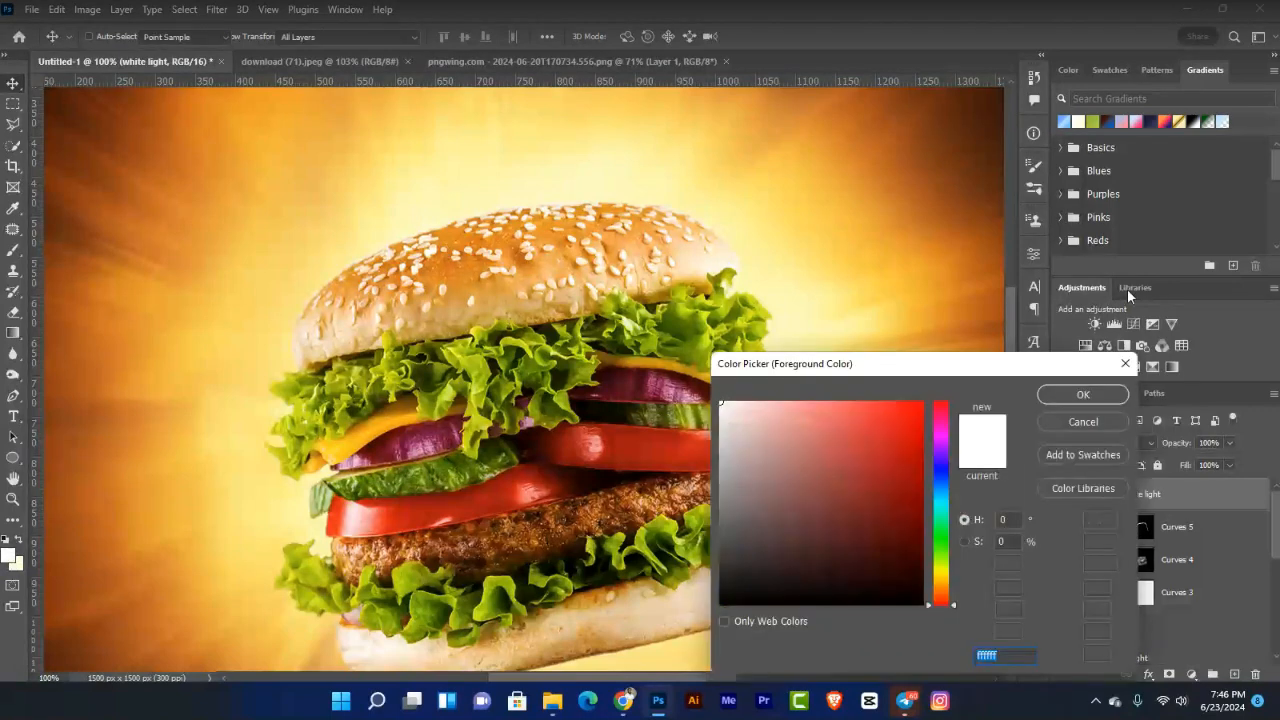
click(1125, 368)
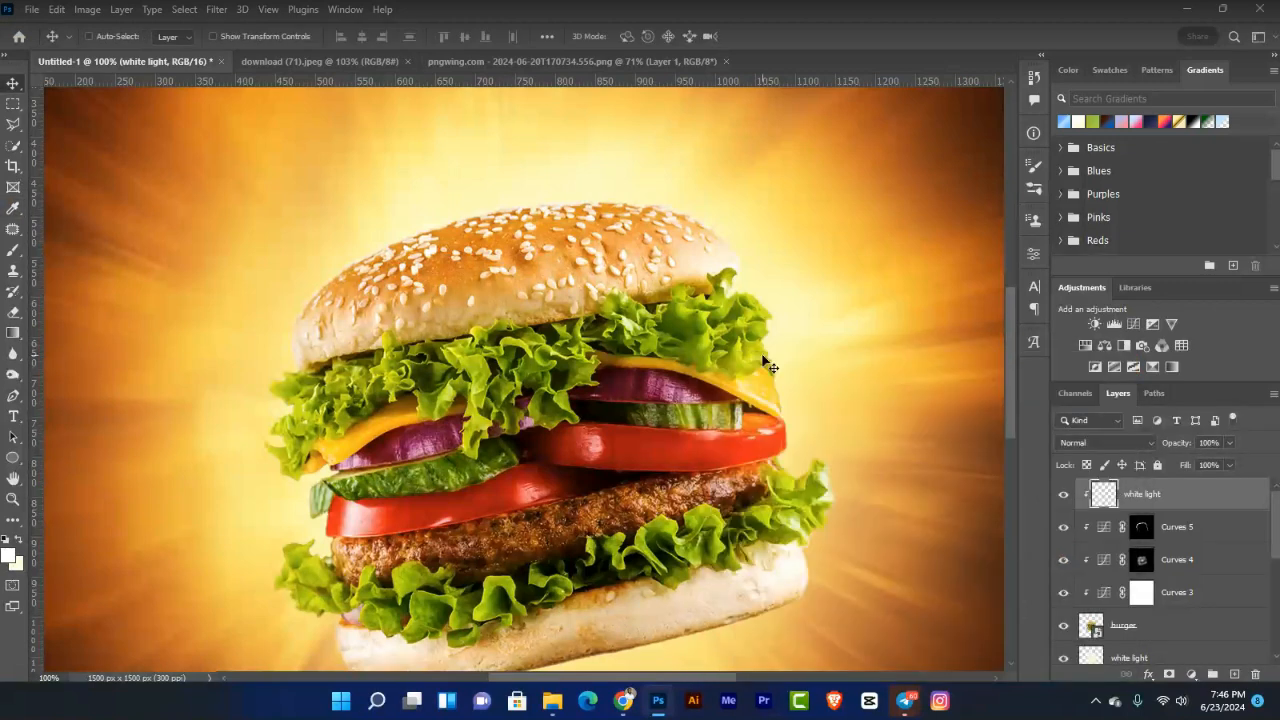
key(ctrl)
key(b)
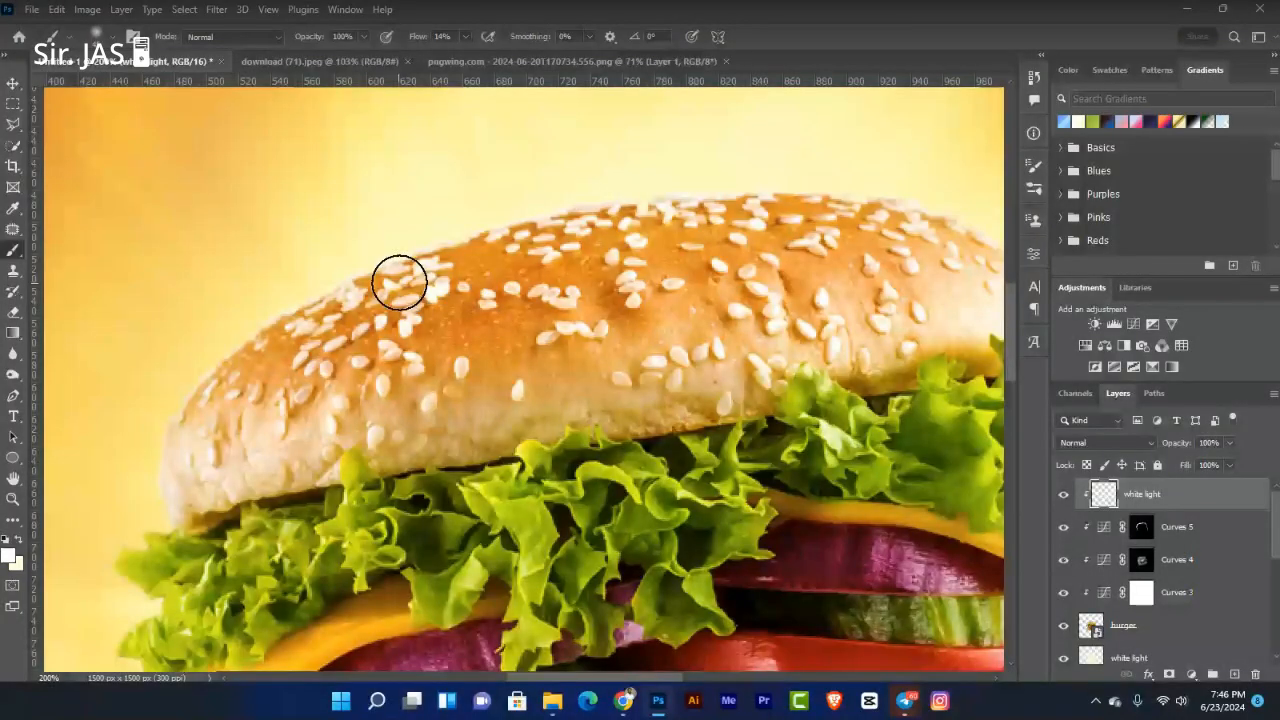
key(bracketright)
key(bracketright)
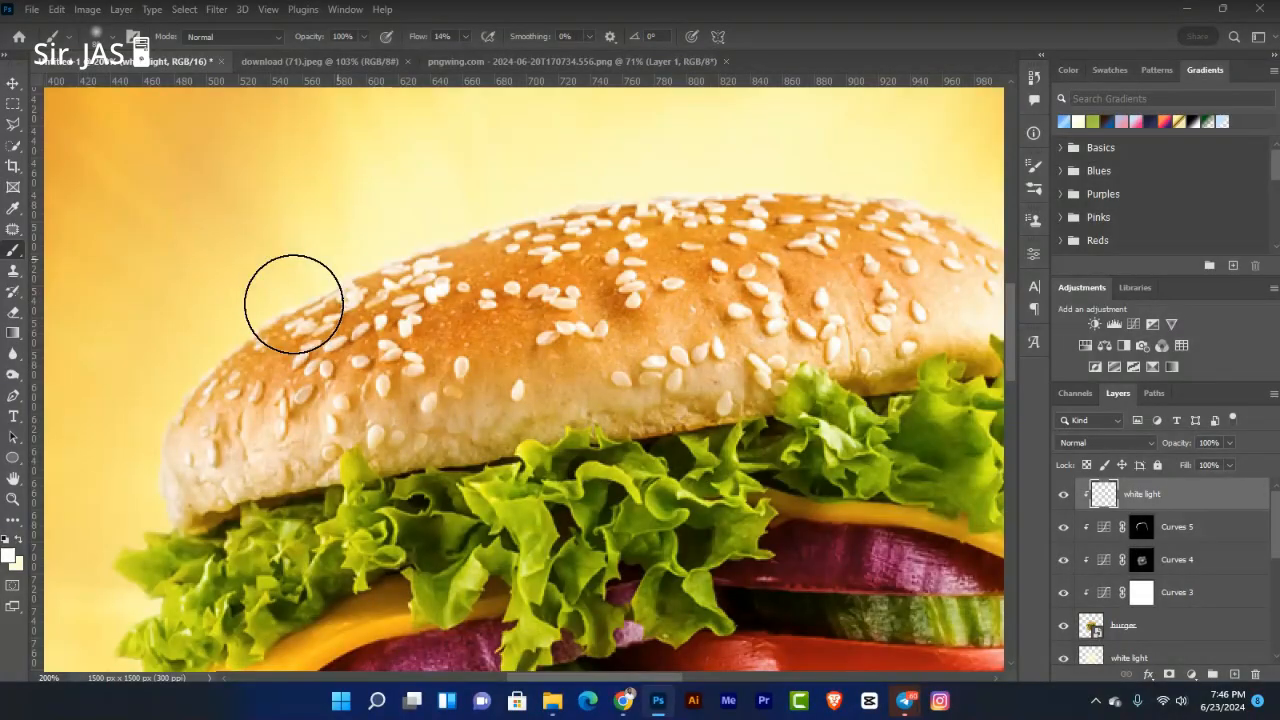
Step: Paint soft white highlights along the bun's upper-left edge
drag(293, 304, 226, 351)
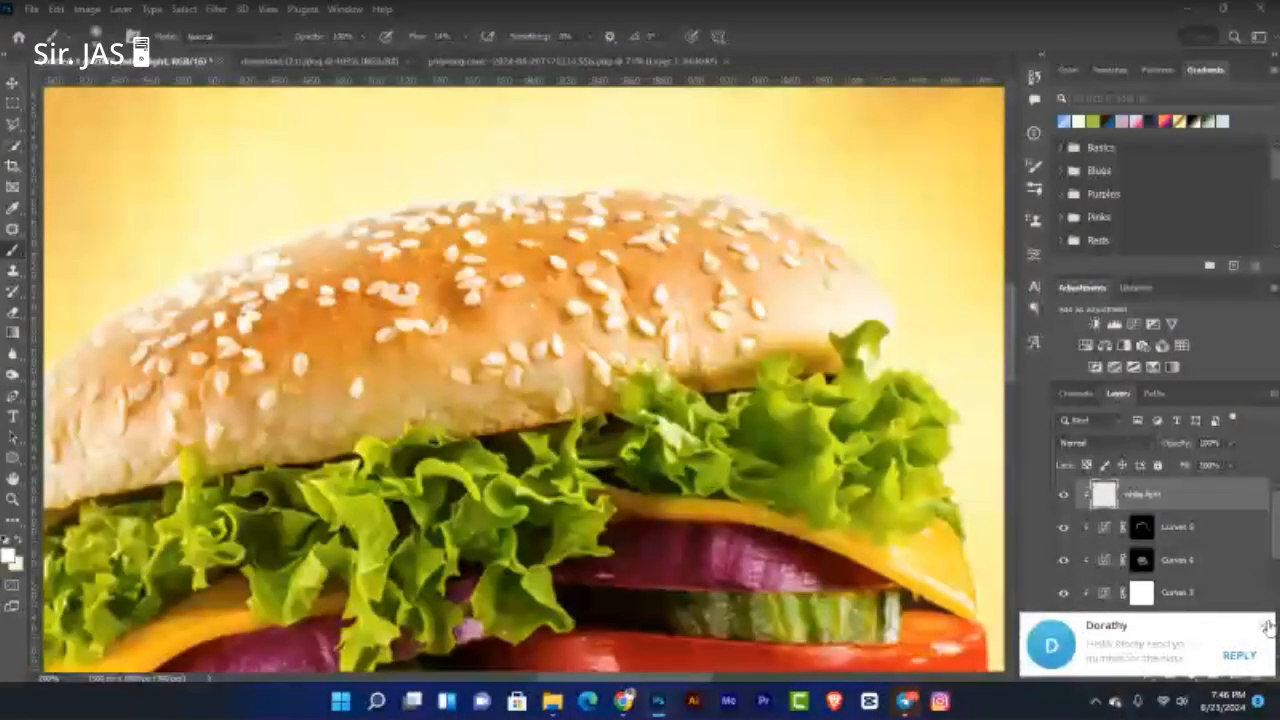
click(1266, 626)
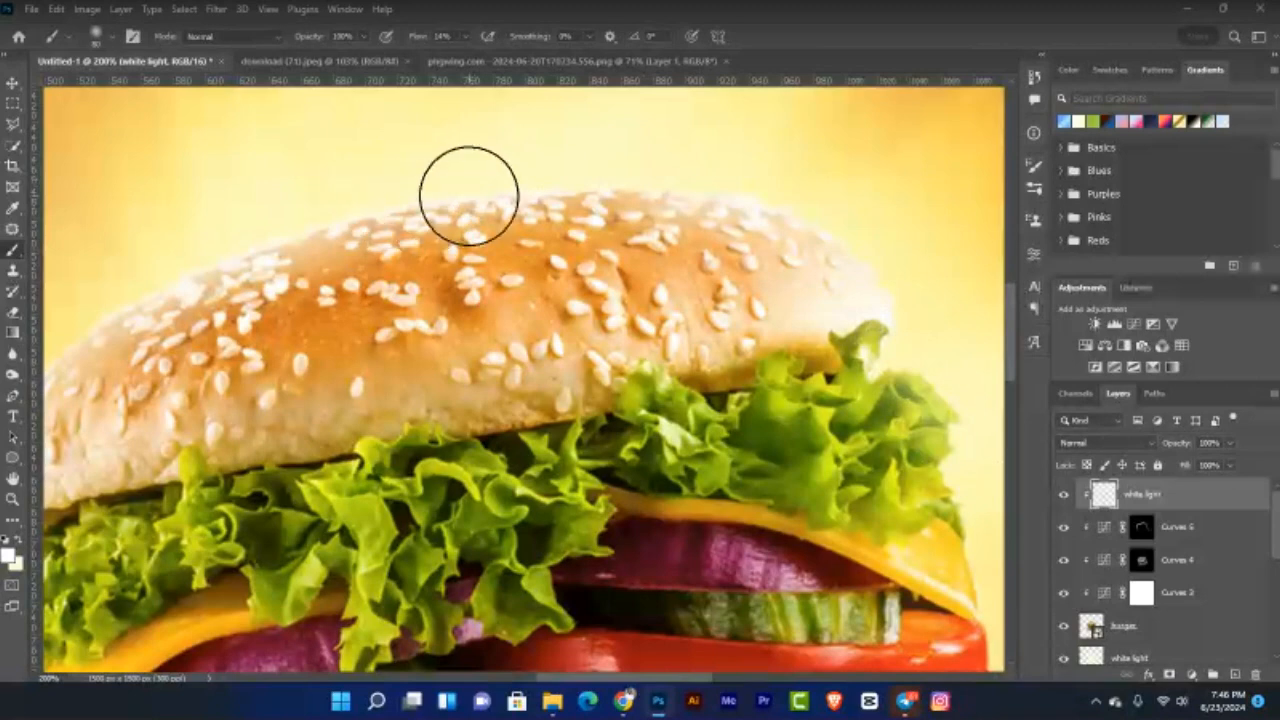
key(bracketright)
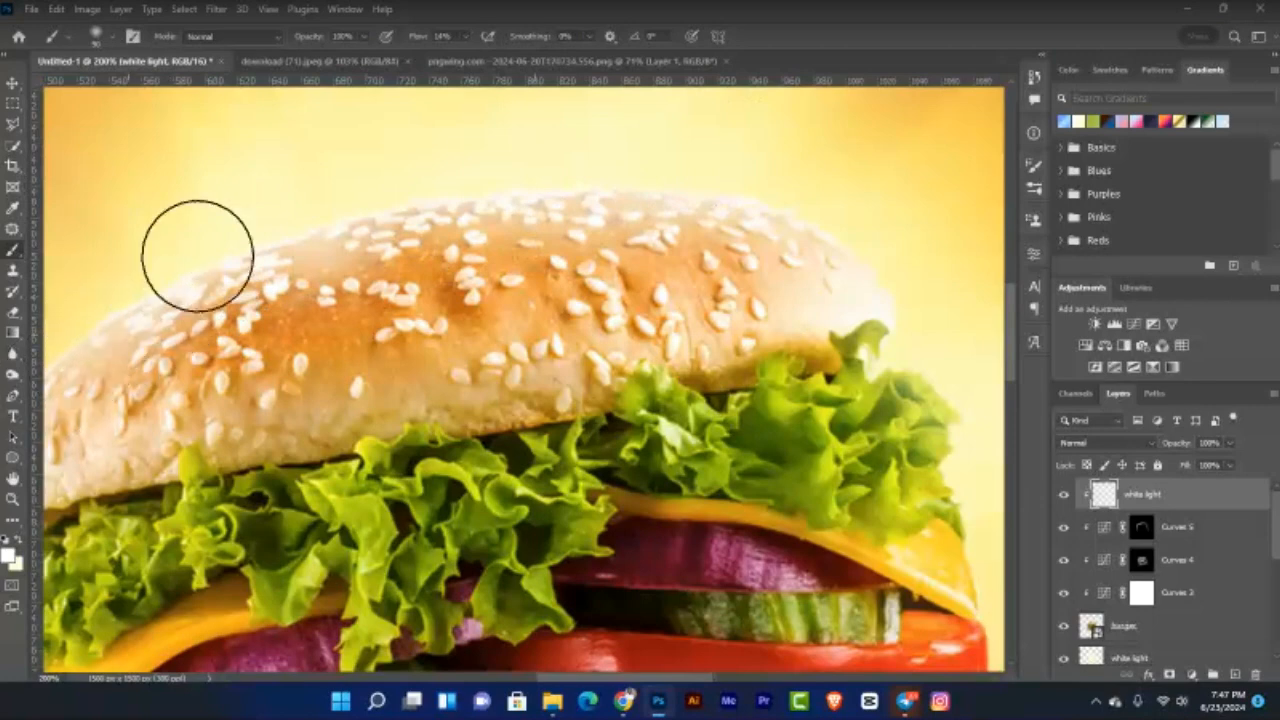
drag(291, 231, 519, 188)
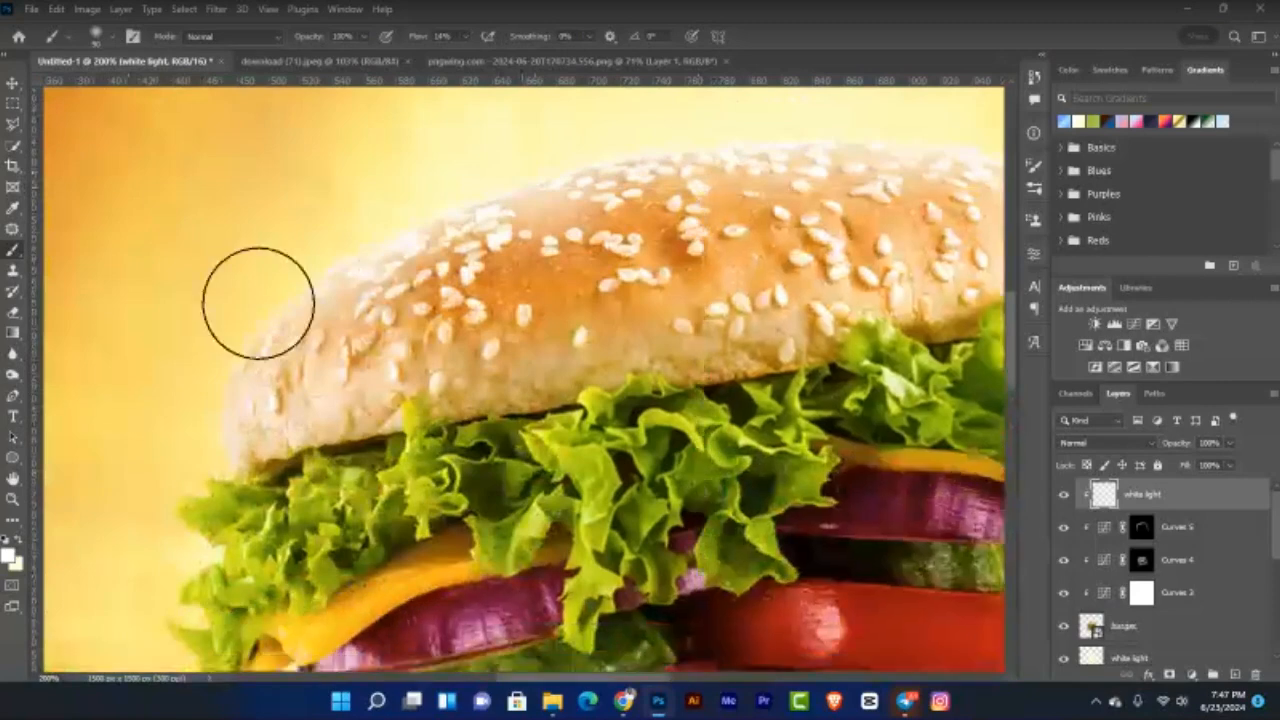
drag(254, 334, 239, 360)
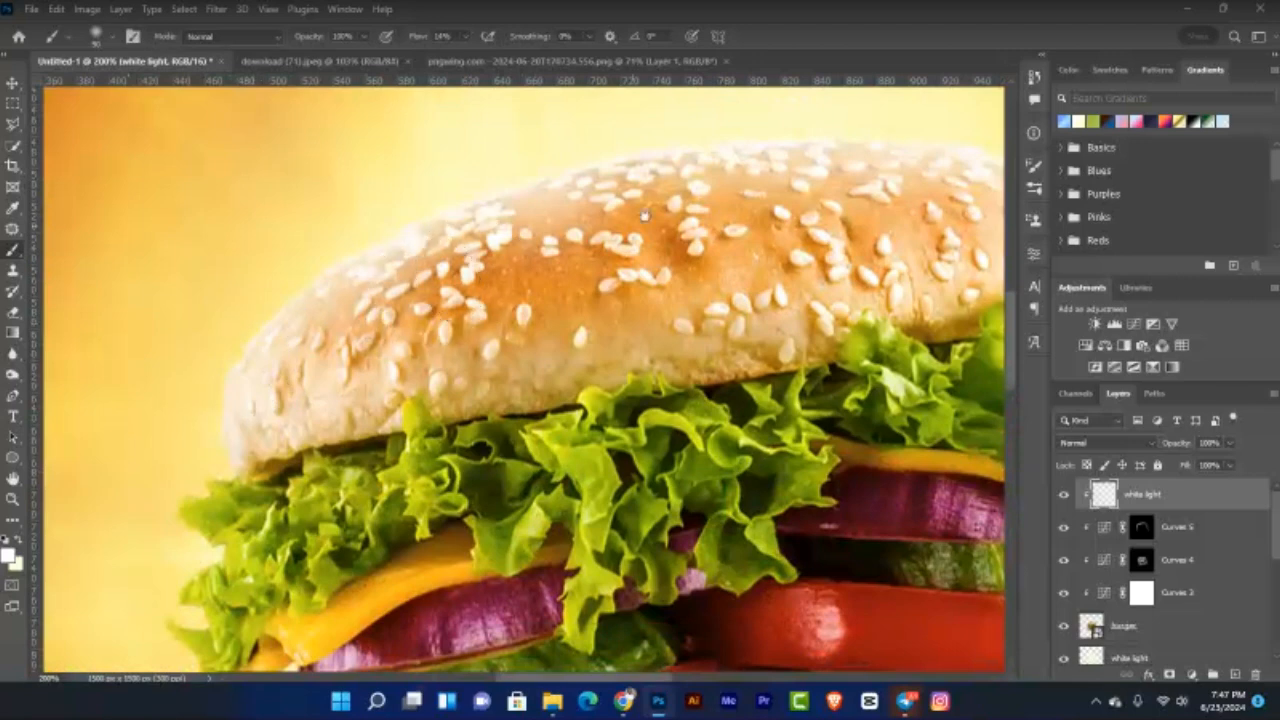
drag(683, 189, 419, 238)
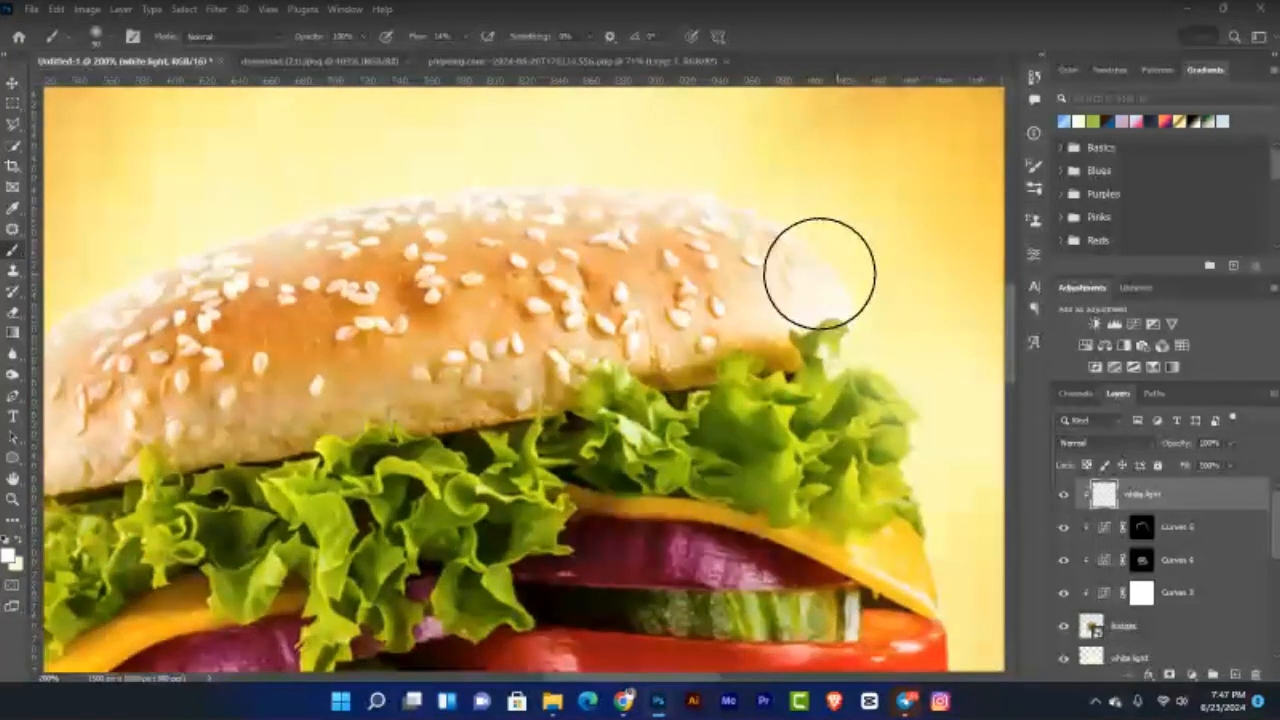
key(bracketleft)
key(bracketleft)
key(bracketleft)
key(bracketleft)
Step: Brush white haze along the lettuce, tomato and patty edges, then fit the canvas on screen
mouse_move(862, 370)
mouse_down()
mouse_move(892, 399)
mouse_move(858, 372)
mouse_move(893, 376)
mouse_move(908, 428)
mouse_move(903, 393)
mouse_move(915, 458)
mouse_move(902, 426)
mouse_move(894, 478)
mouse_move(908, 434)
mouse_move(931, 540)
mouse_up()
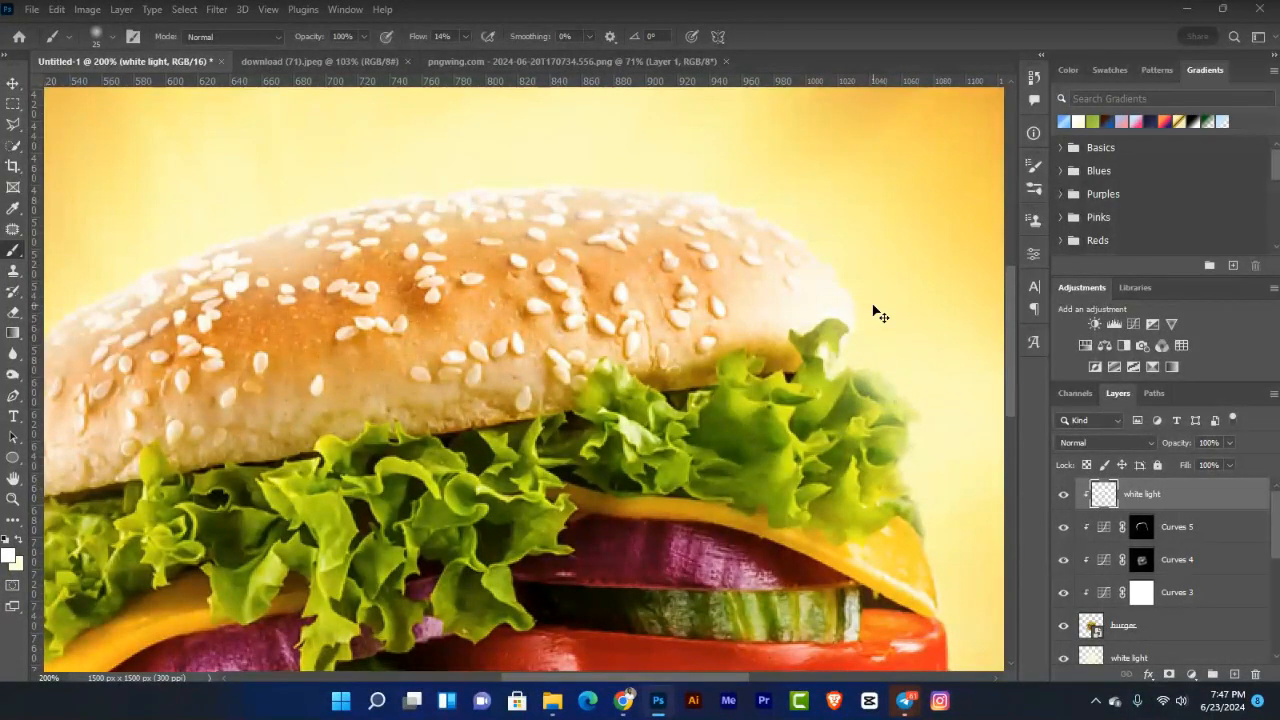
key(ctrl+minus)
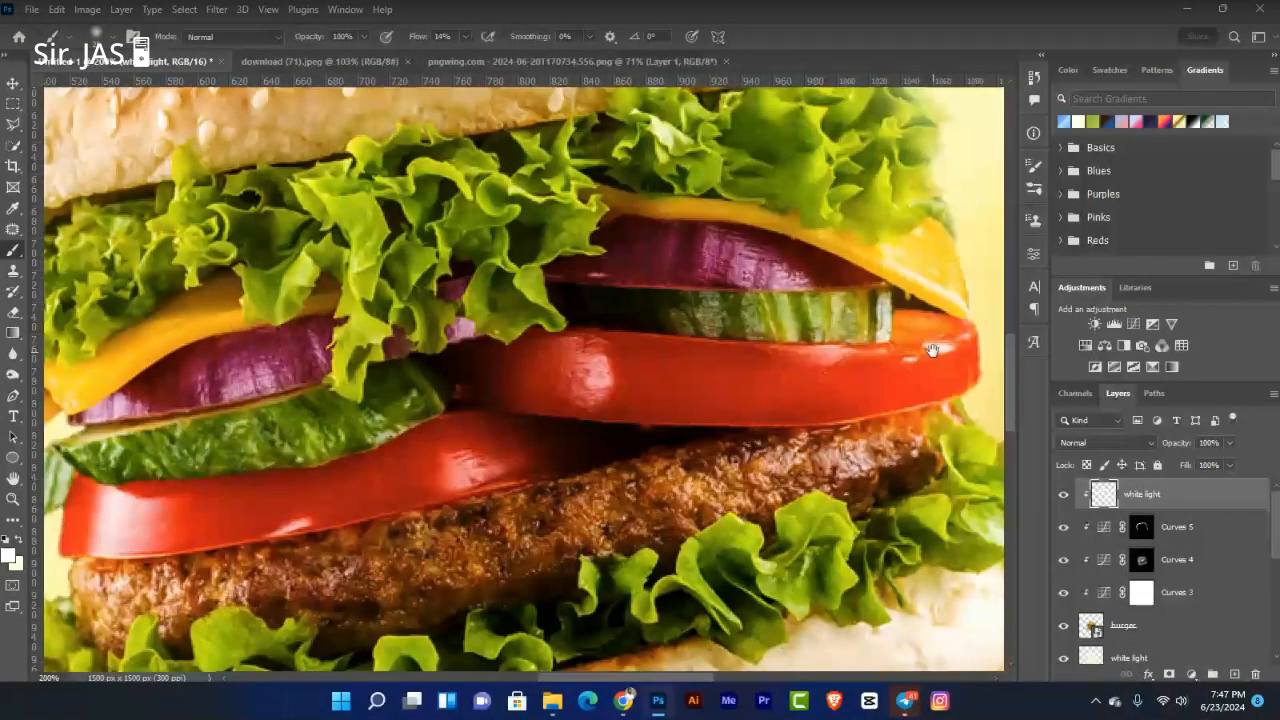
drag(932, 350, 924, 350)
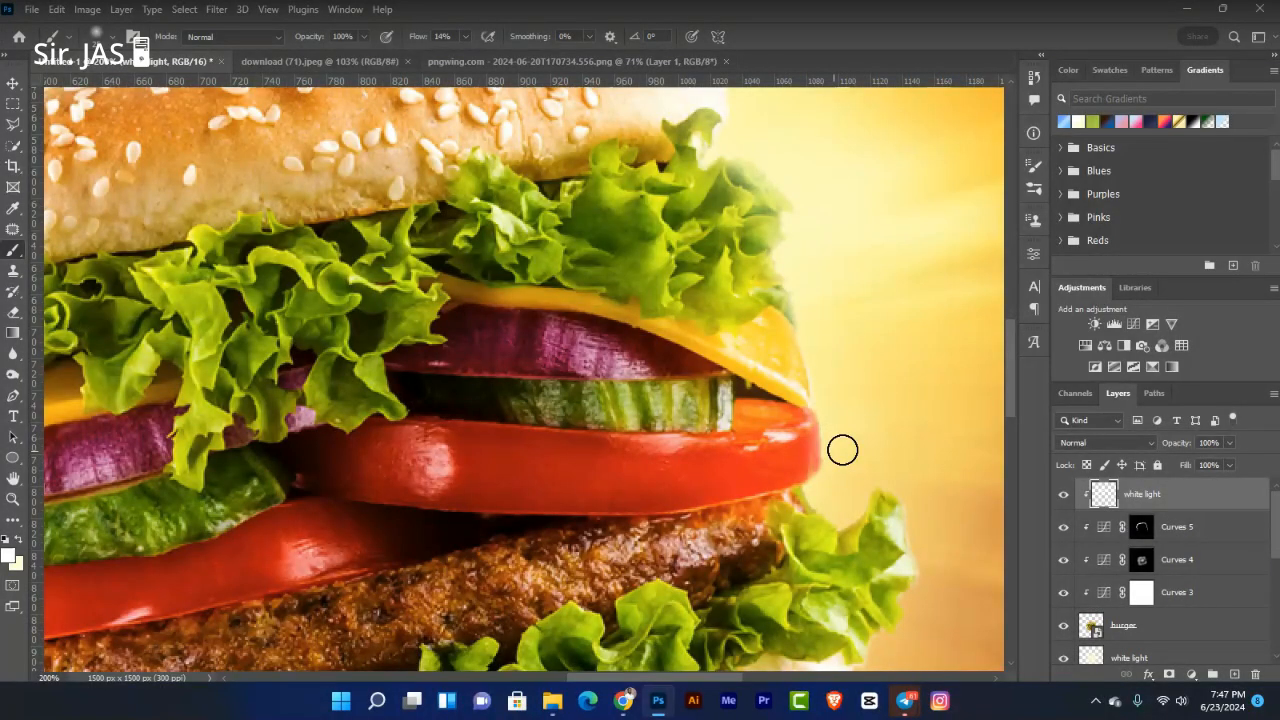
mouse_move(842, 450)
mouse_down()
mouse_move(830, 522)
mouse_move(883, 521)
mouse_up()
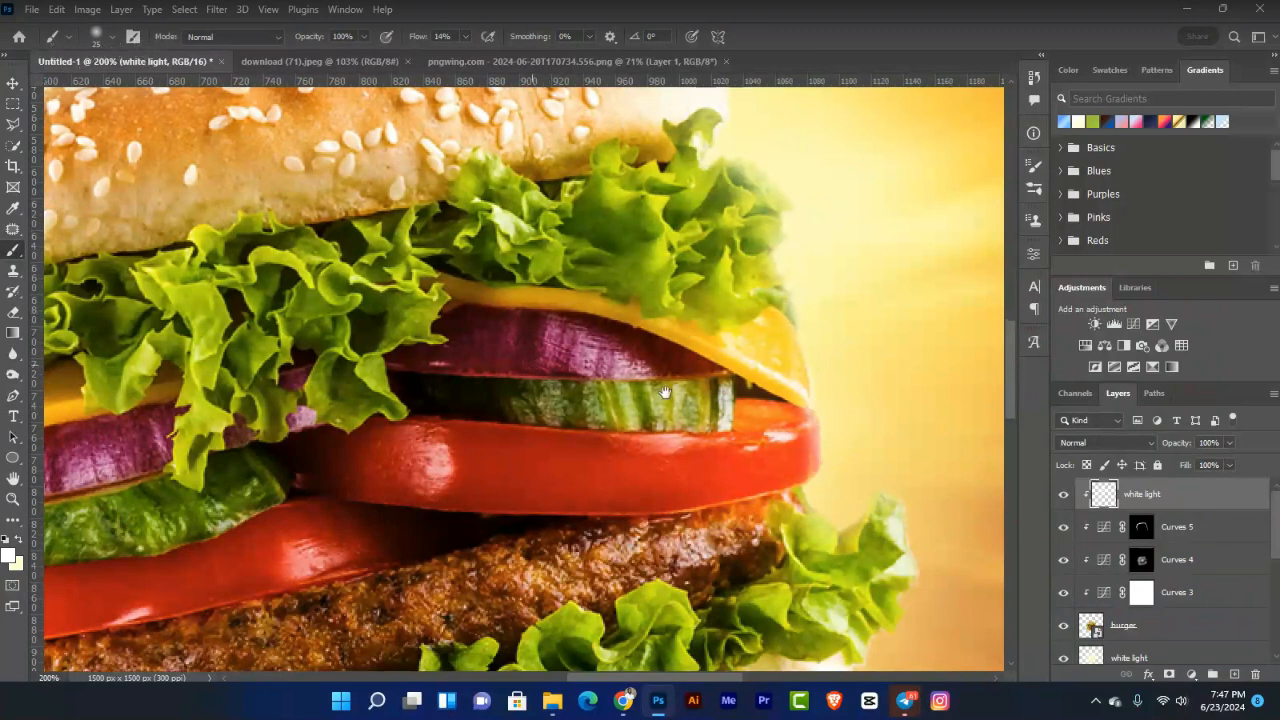
drag(292, 404, 665, 392)
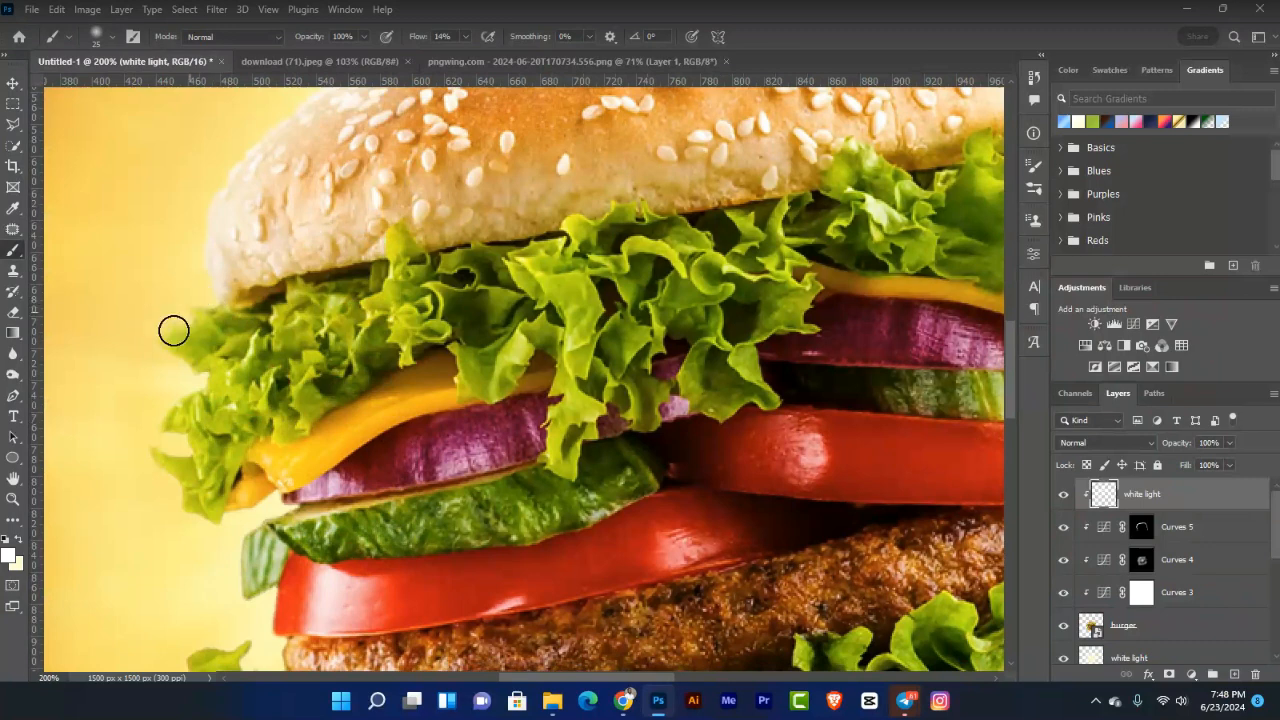
mouse_move(185, 366)
mouse_down()
mouse_move(200, 374)
mouse_move(177, 403)
mouse_move(189, 394)
mouse_move(187, 516)
mouse_up()
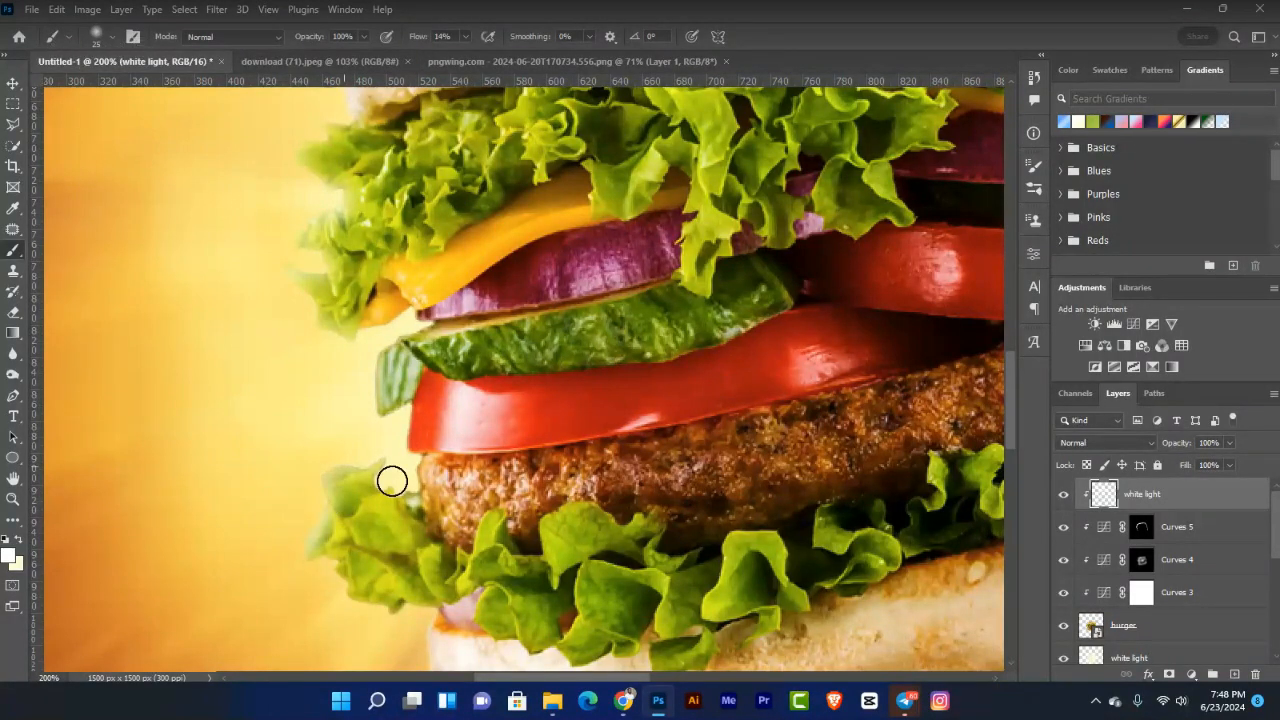
mouse_move(503, 515)
mouse_down()
mouse_move(407, 409)
mouse_move(390, 352)
mouse_move(368, 417)
mouse_move(341, 325)
mouse_move(397, 322)
mouse_move(366, 335)
mouse_move(410, 311)
mouse_move(291, 275)
mouse_move(321, 282)
mouse_move(303, 258)
mouse_move(368, 259)
mouse_up()
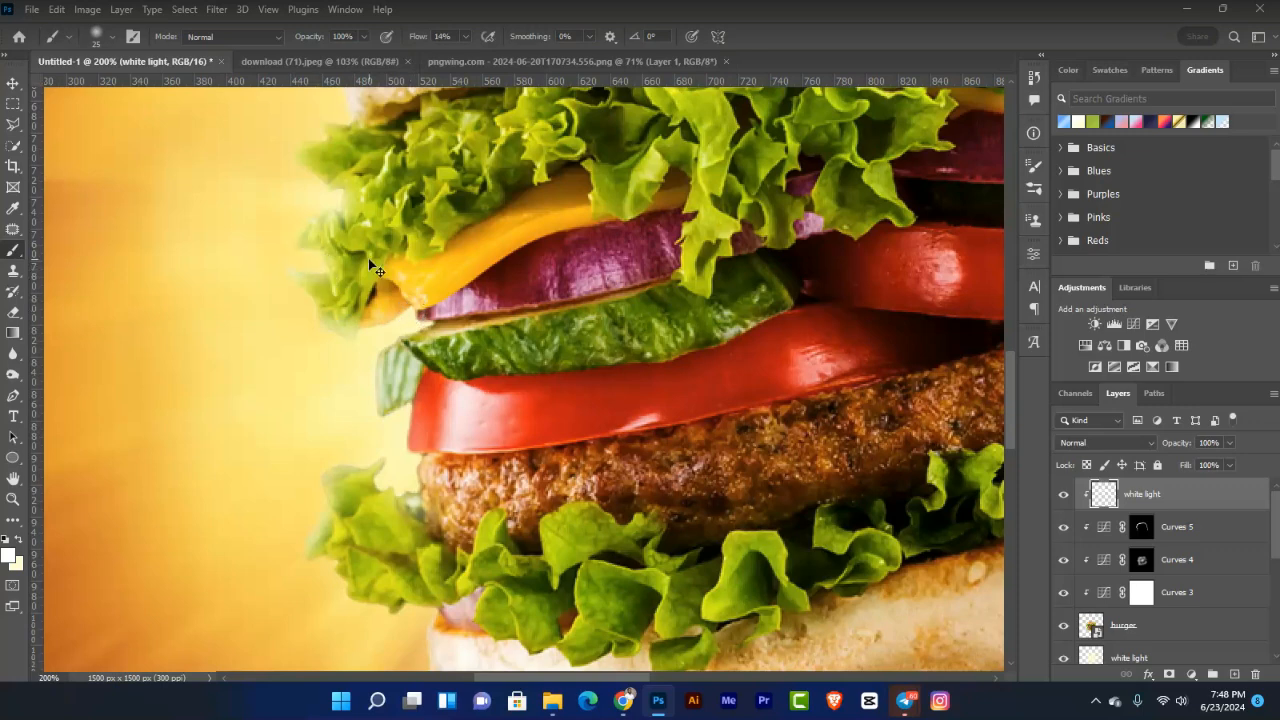
key(ctrl+0)
key(v)
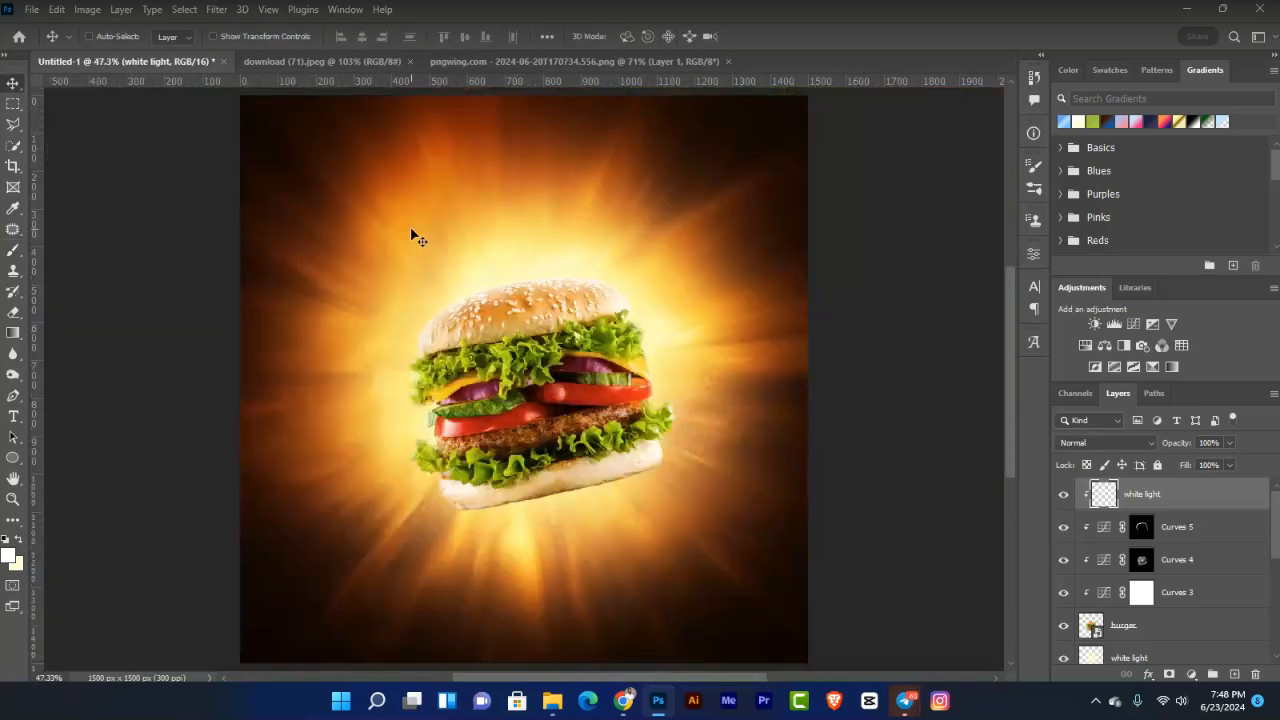
Step: Toggle the white light layer off and on to compare, leaving it visible
click(1064, 495)
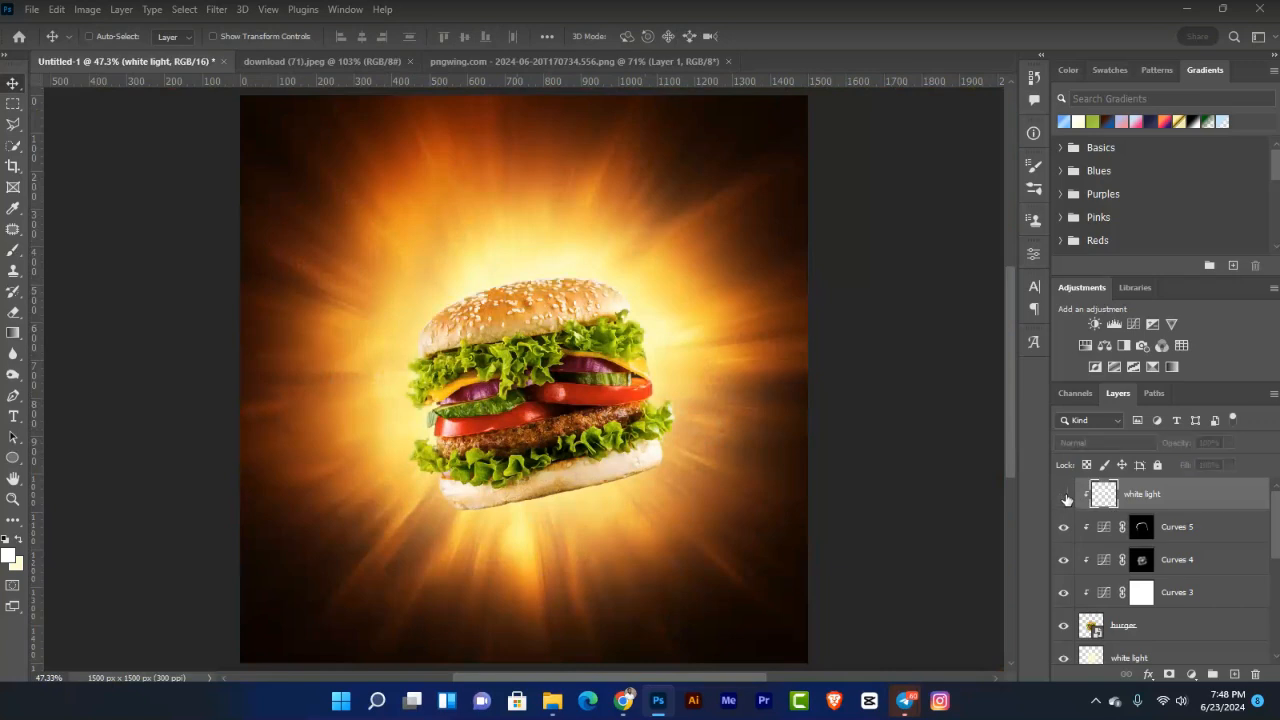
click(1065, 496)
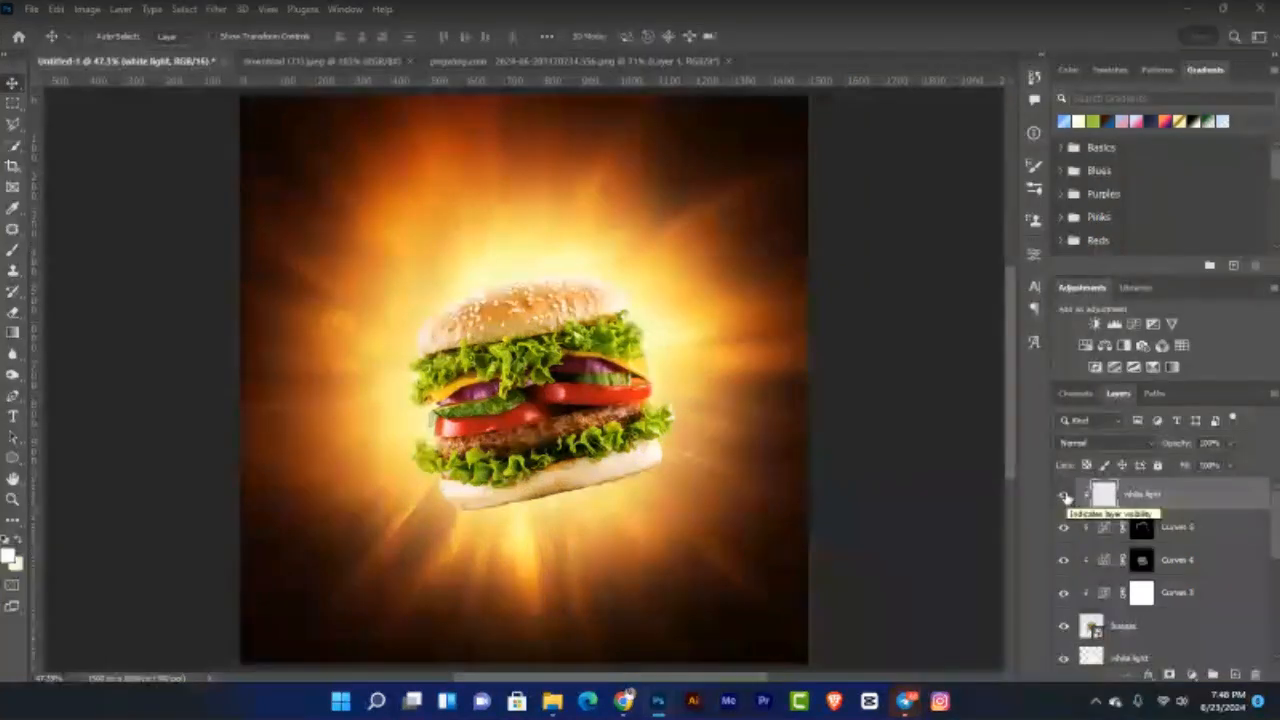
click(1065, 497)
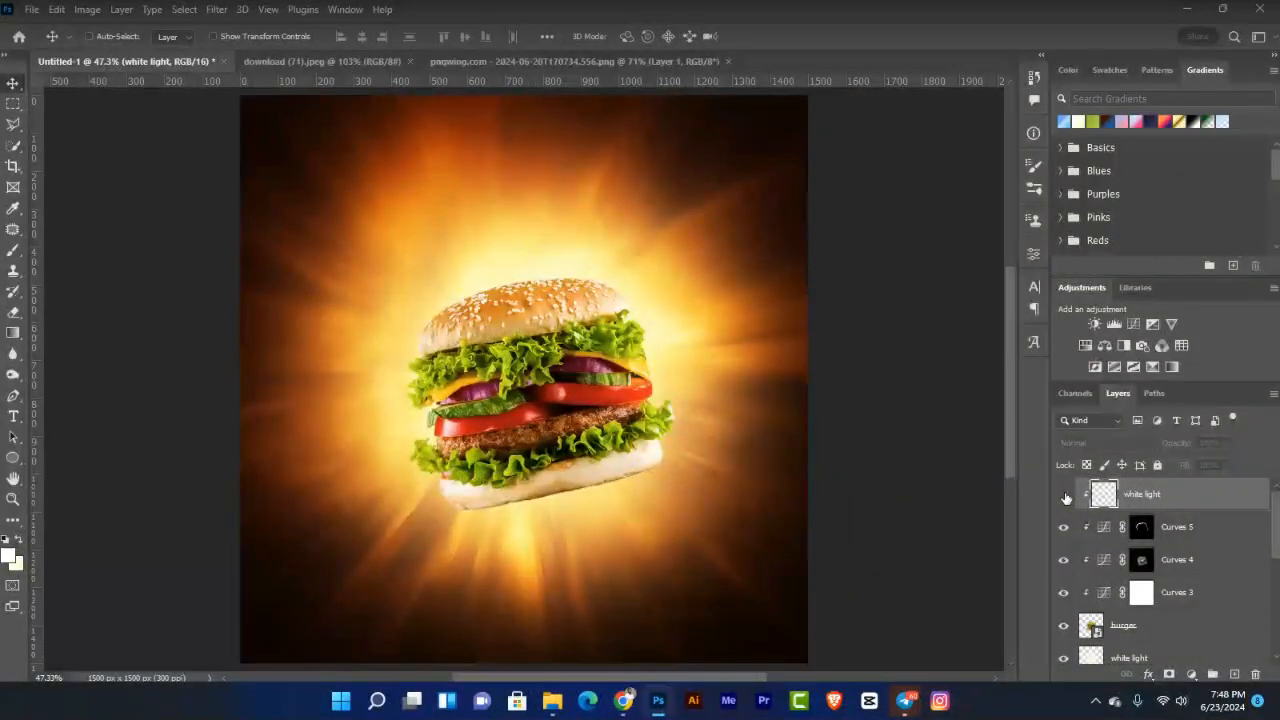
click(1065, 497)
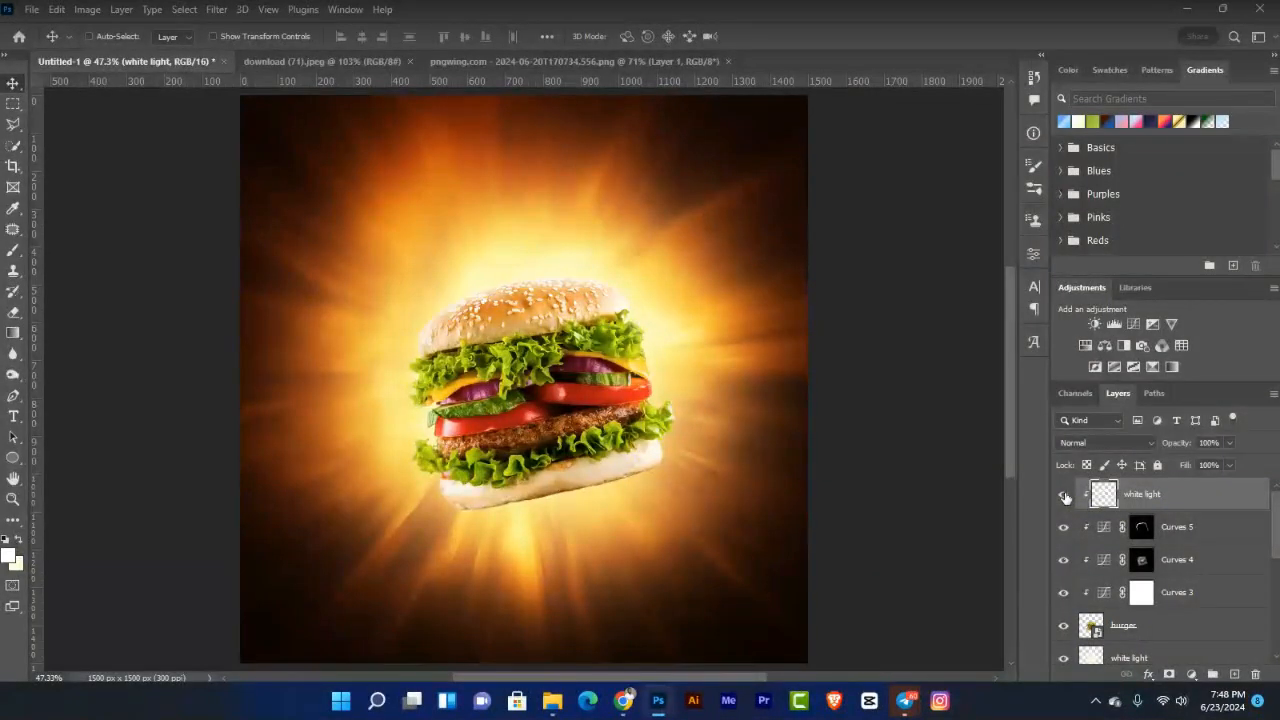
click(1065, 497)
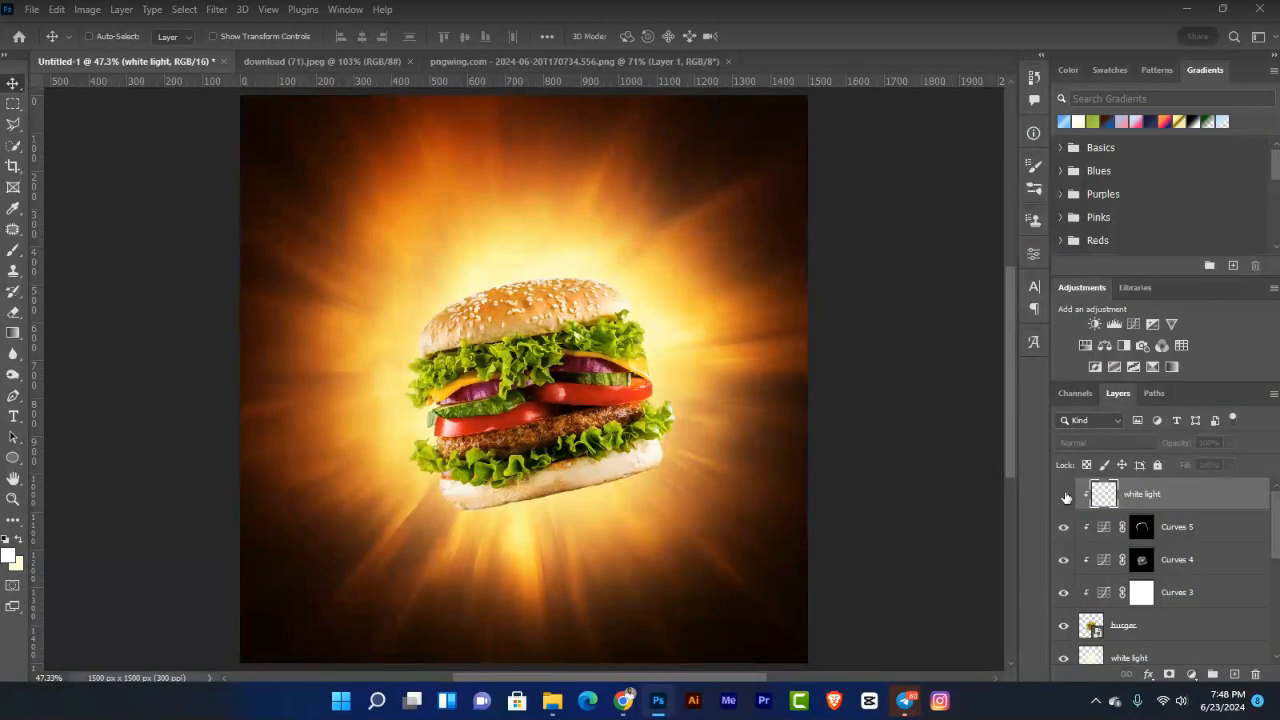
click(1065, 497)
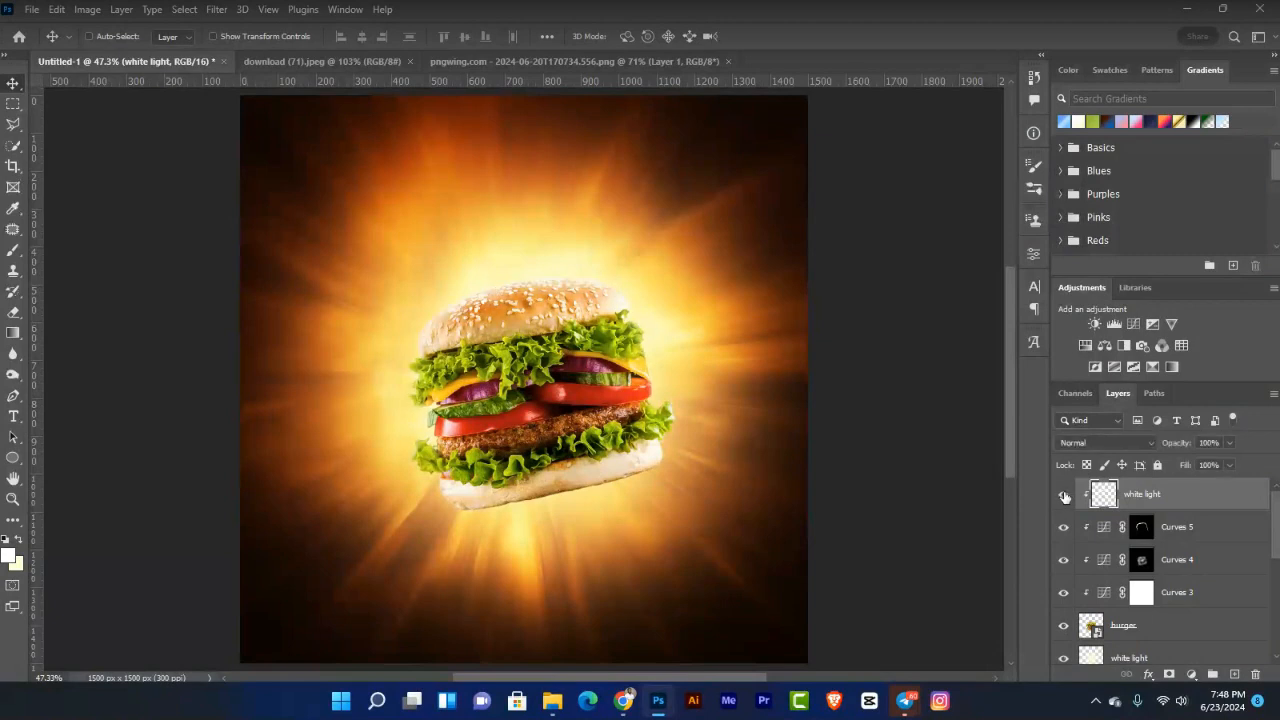
key(ctrl)
key(ctrl+minus)
key(ctrl+plus)
scroll(1270, 530, down, 1)
scroll(1278, 555, down, 1)
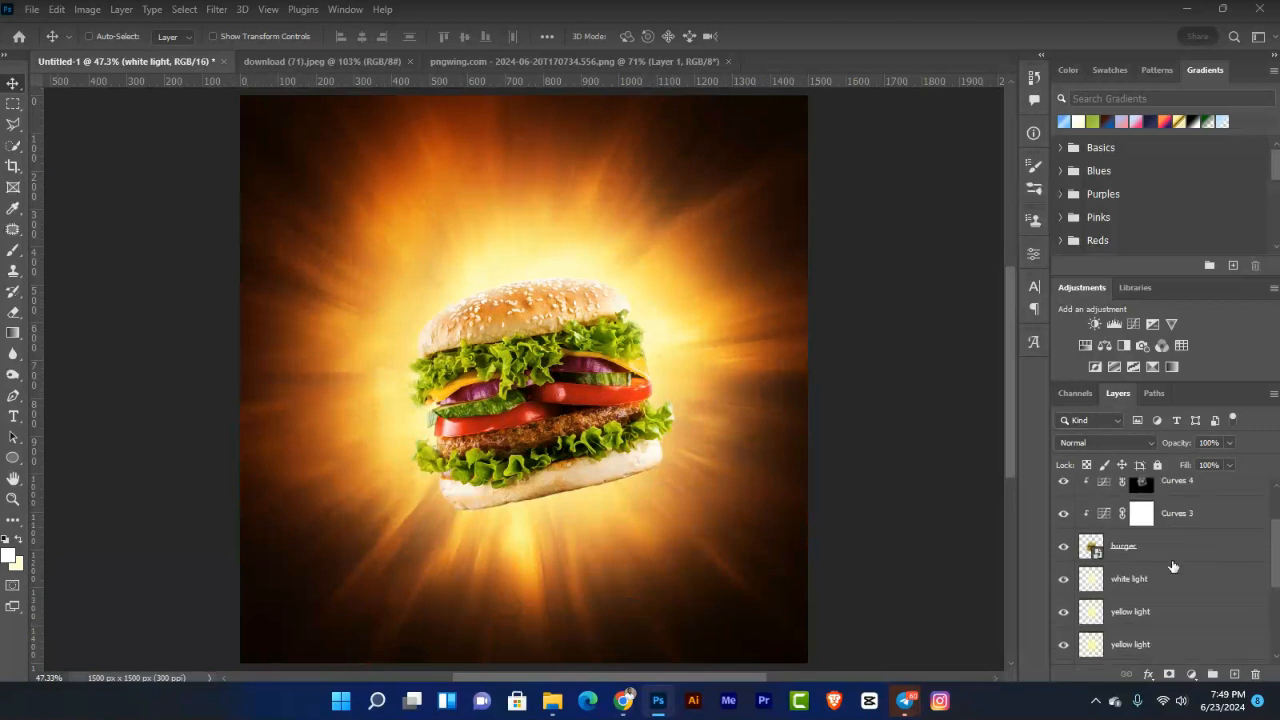
Step: Group white light through the burger layer as 'burger' and nudge the group down slightly
click(1190, 548)
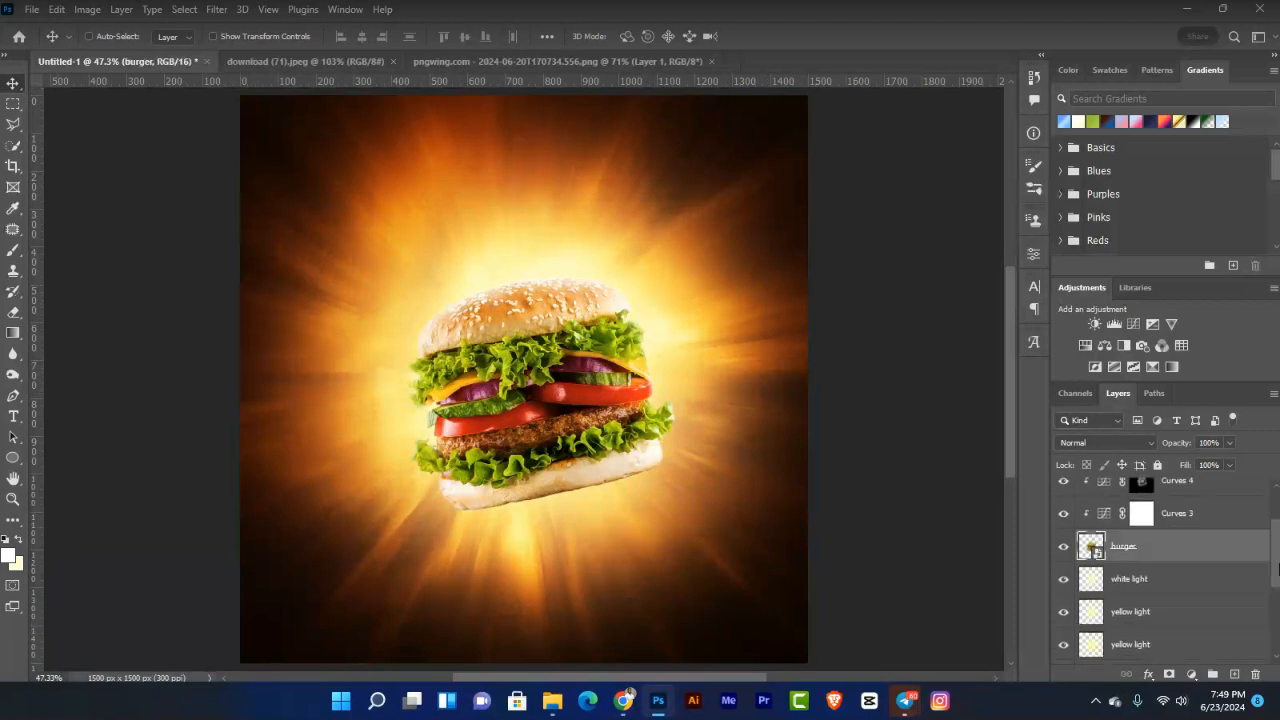
scroll(1230, 520, up, 2)
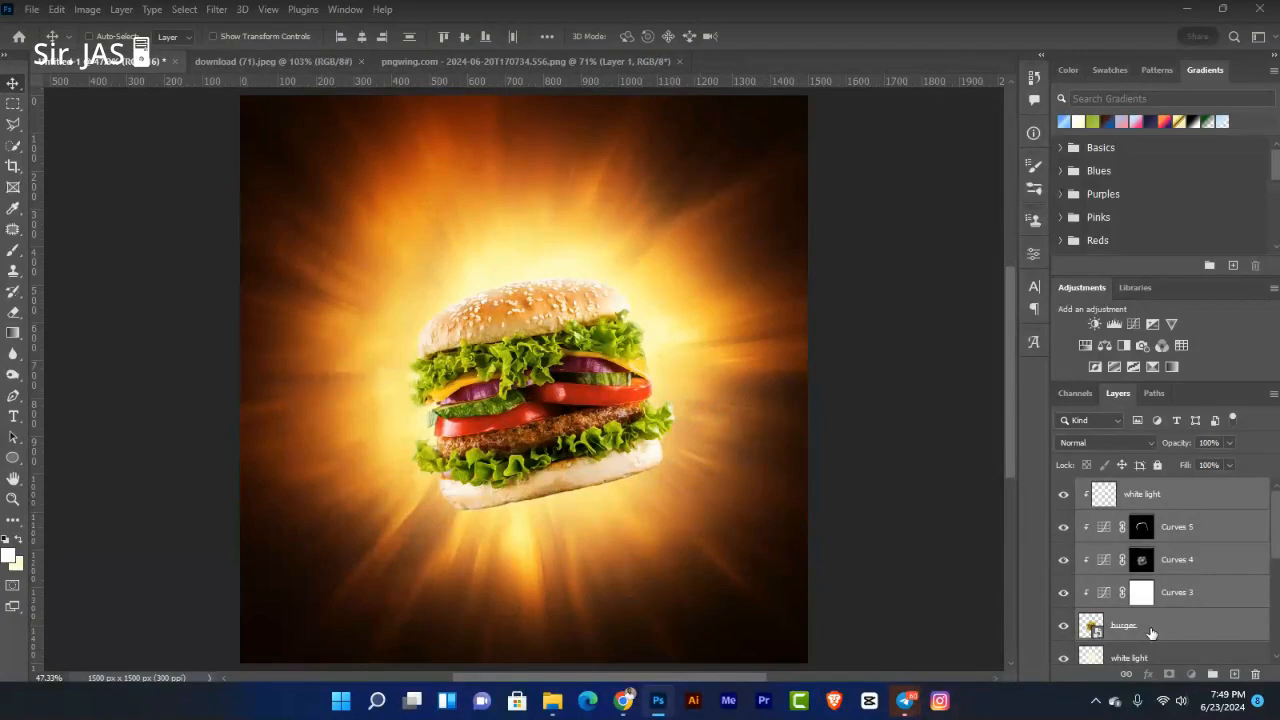
click(1176, 495)
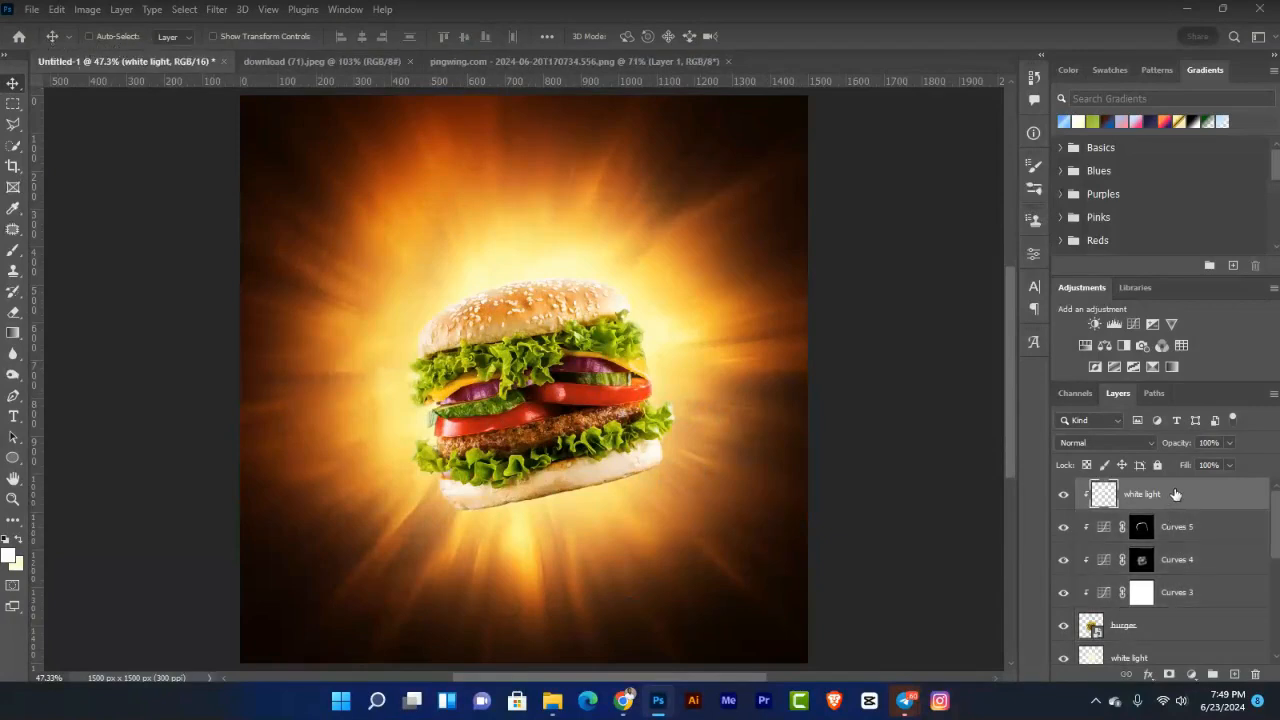
shift+click(1172, 633)
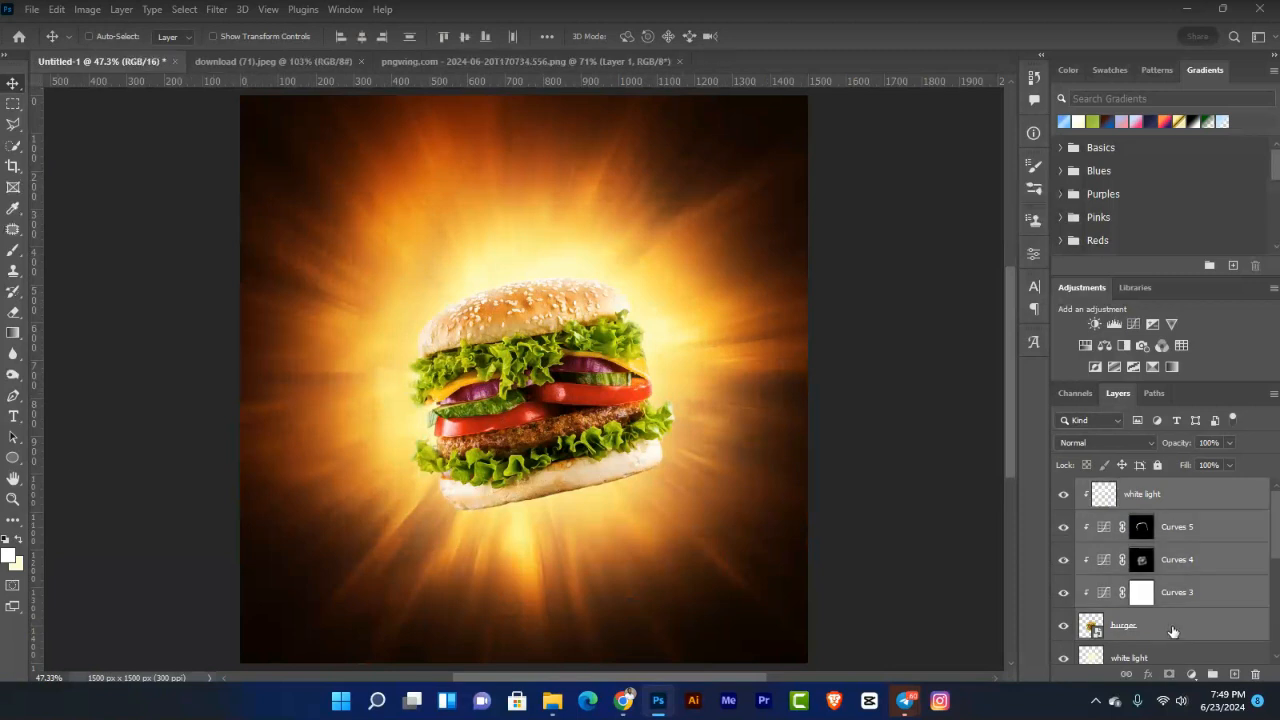
key(ctrl+g)
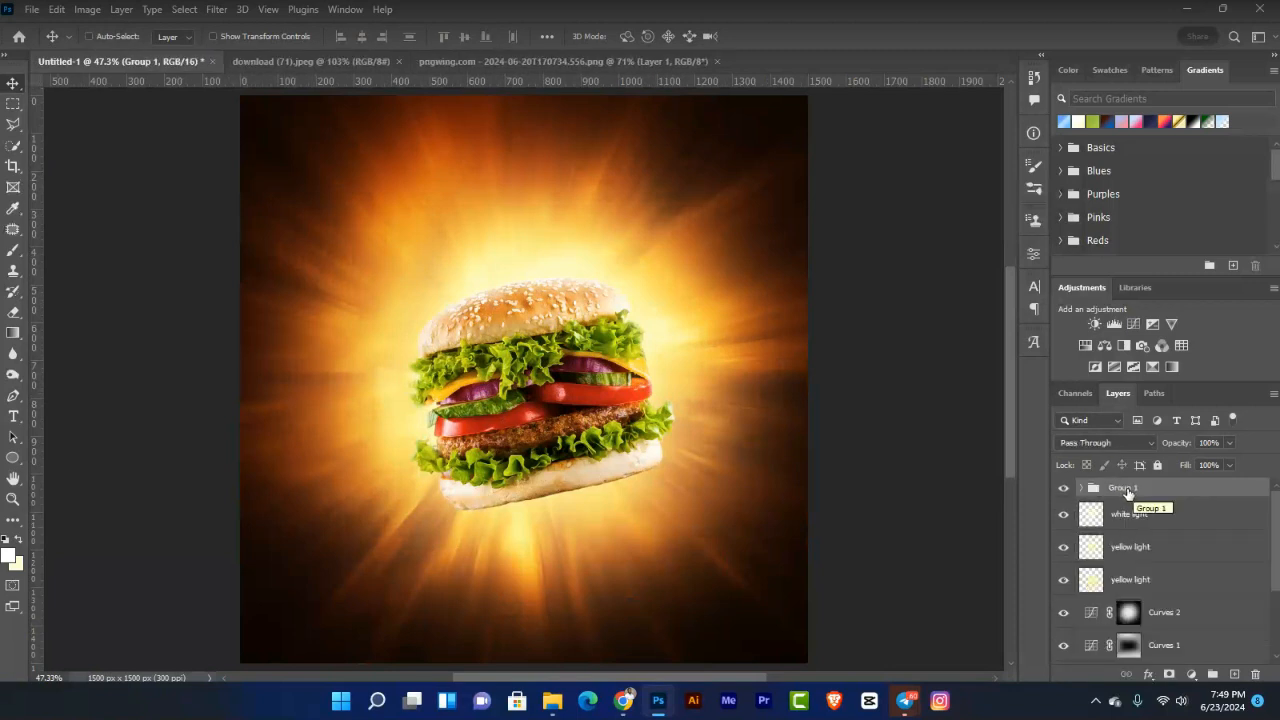
double_click(1124, 488)
text(burger)
key(Return)
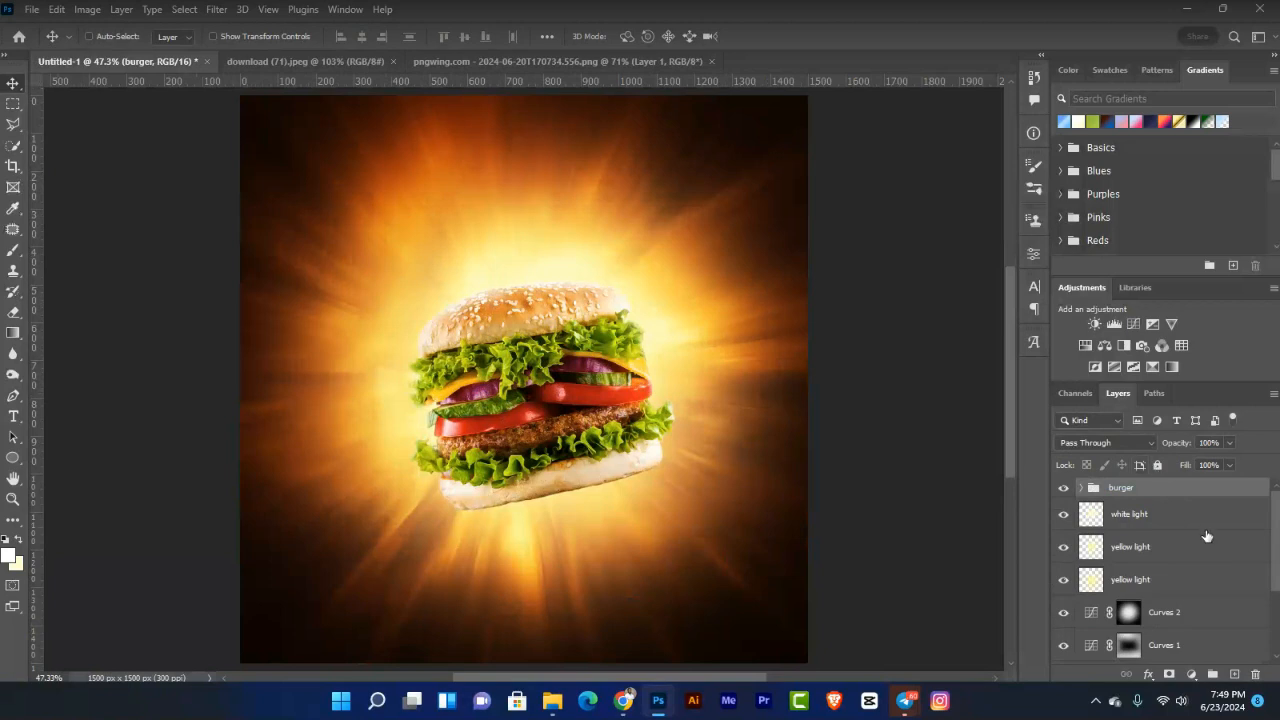
key(shift+Down)
key(shift+Down)
key(Down)
key(Down)
key(Down)
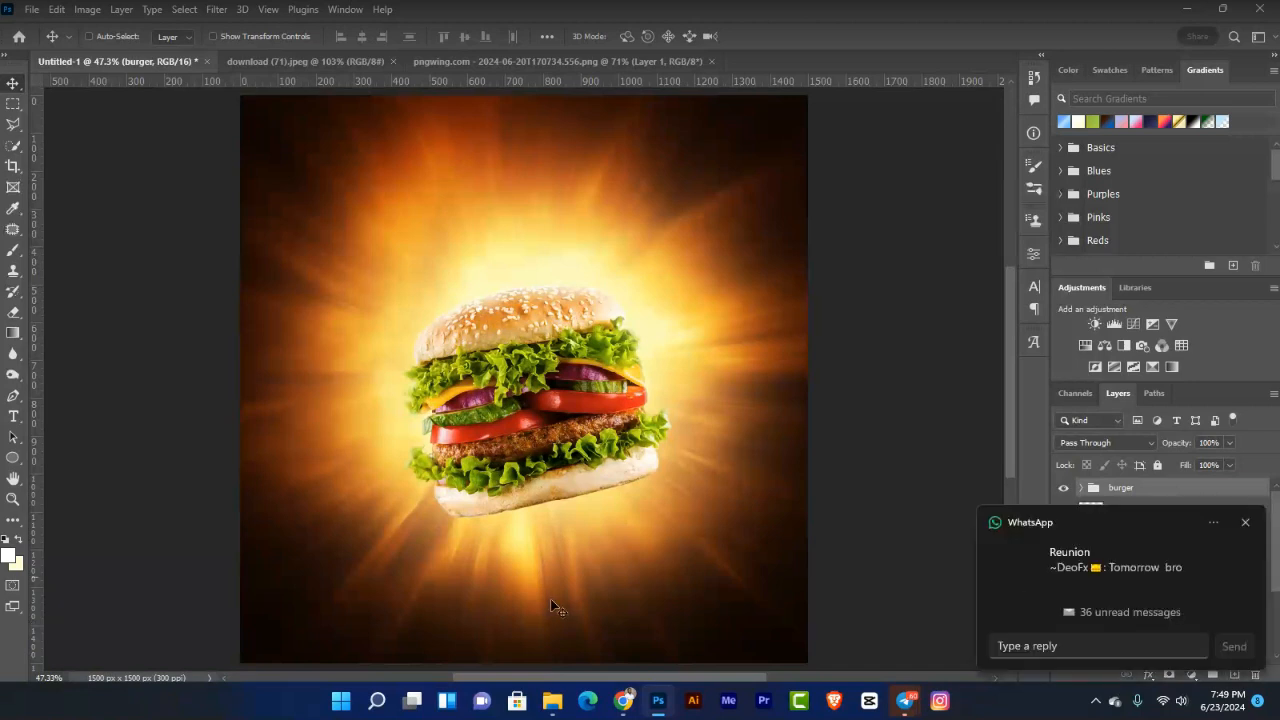
Step: Dismiss the notification and name the new top layer 'brush'
click(1245, 523)
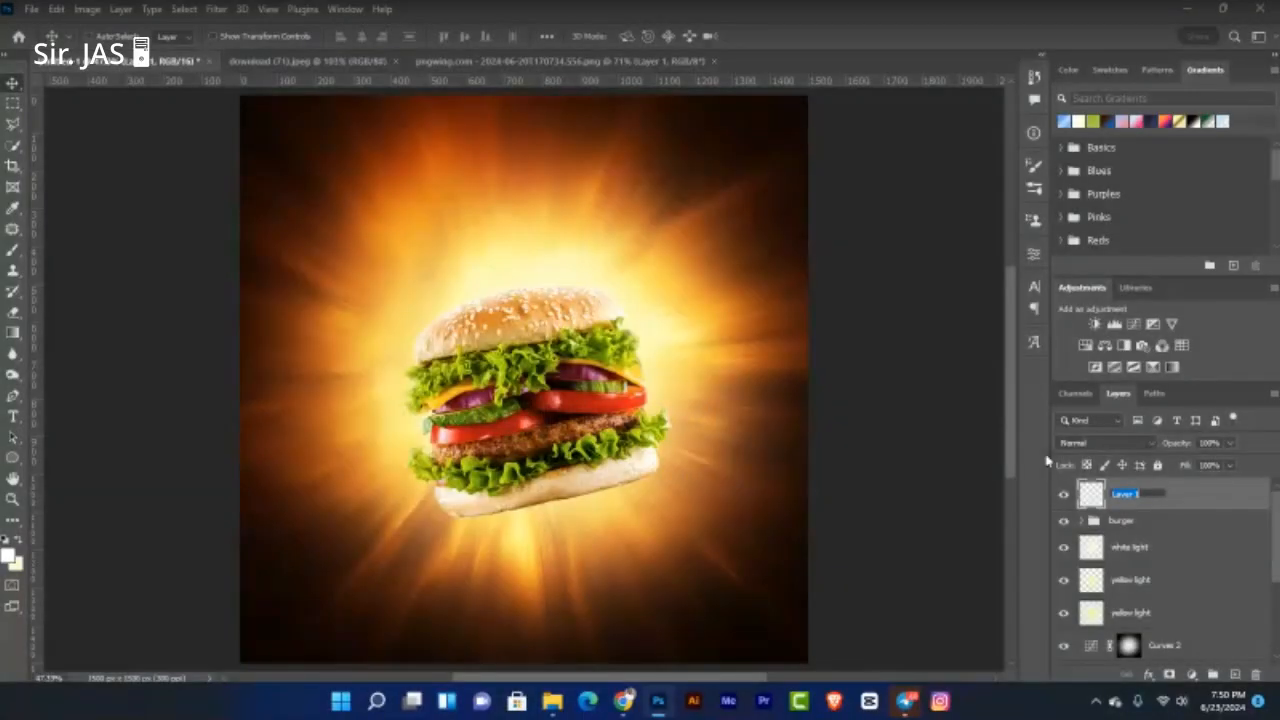
text(brush)
key(Return)
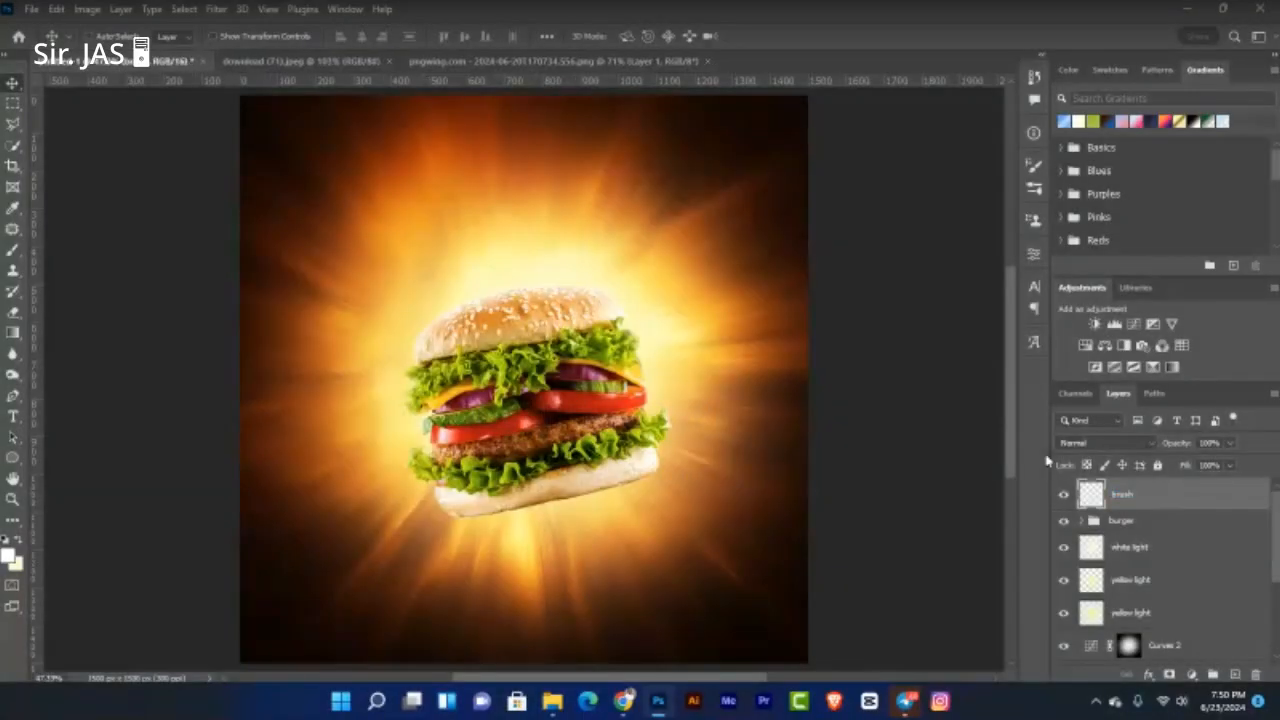
Step: Set the foreground colour to the dark brown sampled from the canvas's bottom-left corner
click(9, 557)
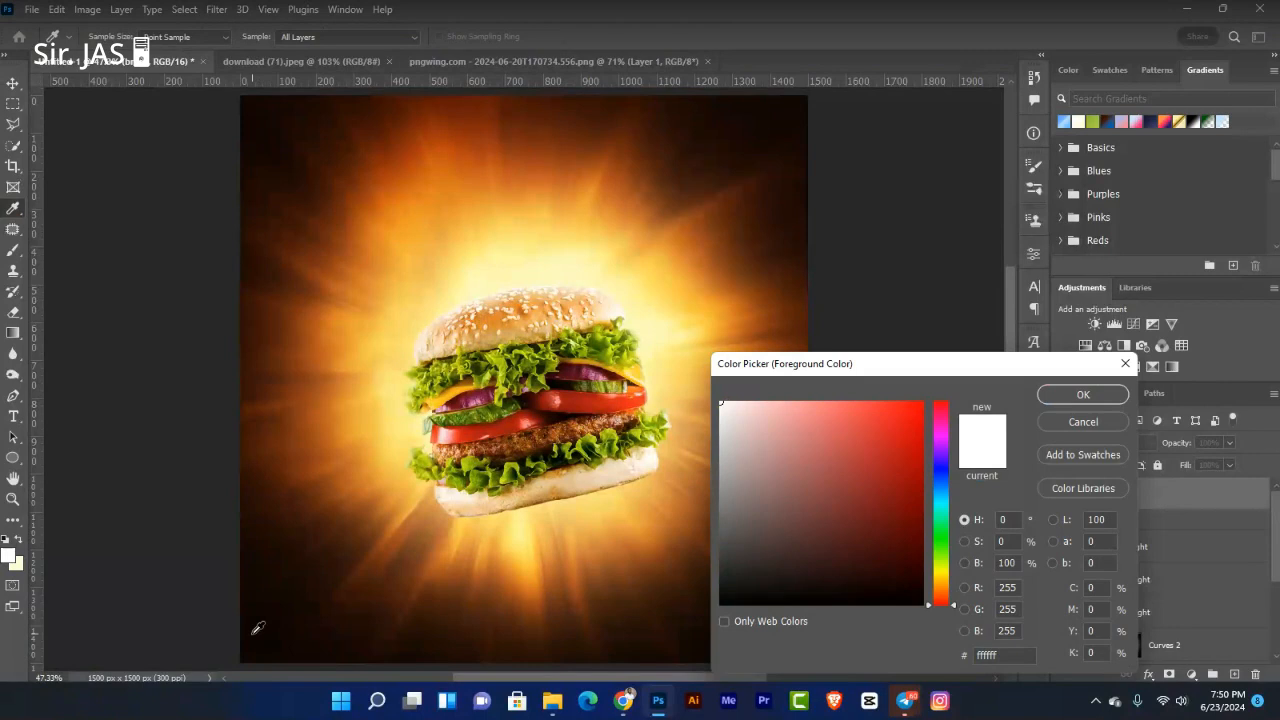
click(257, 628)
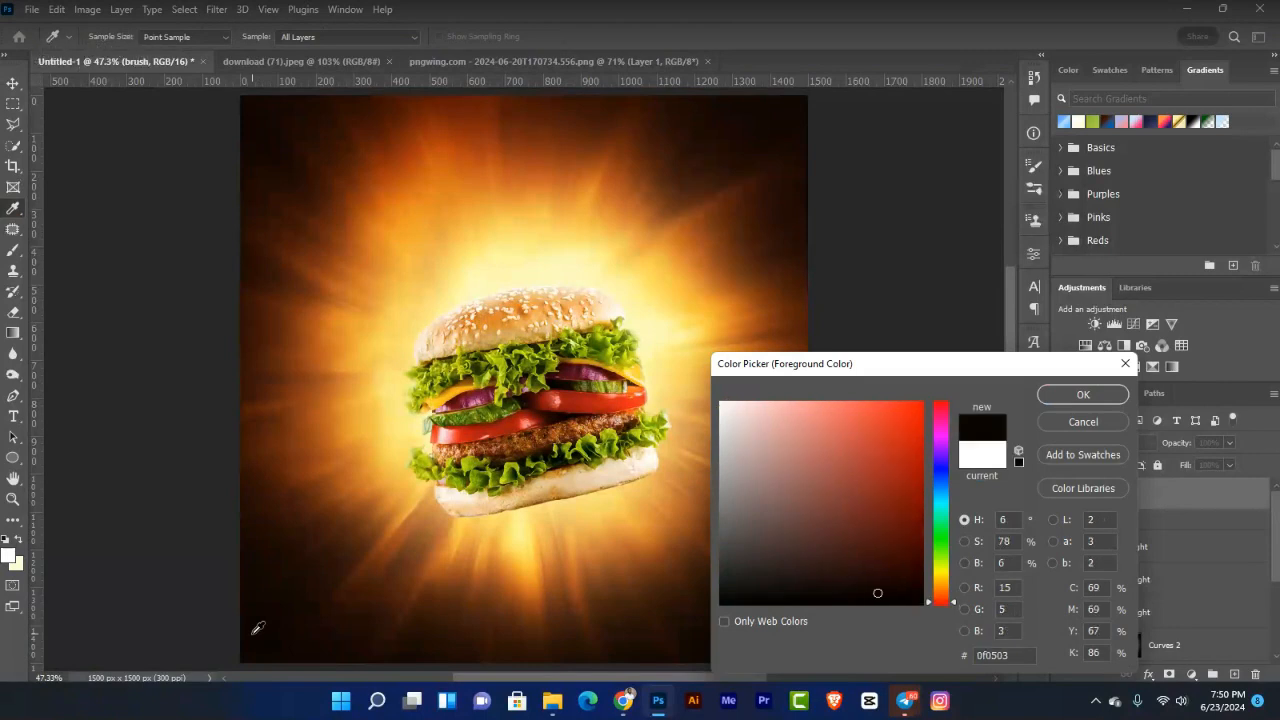
click(1083, 396)
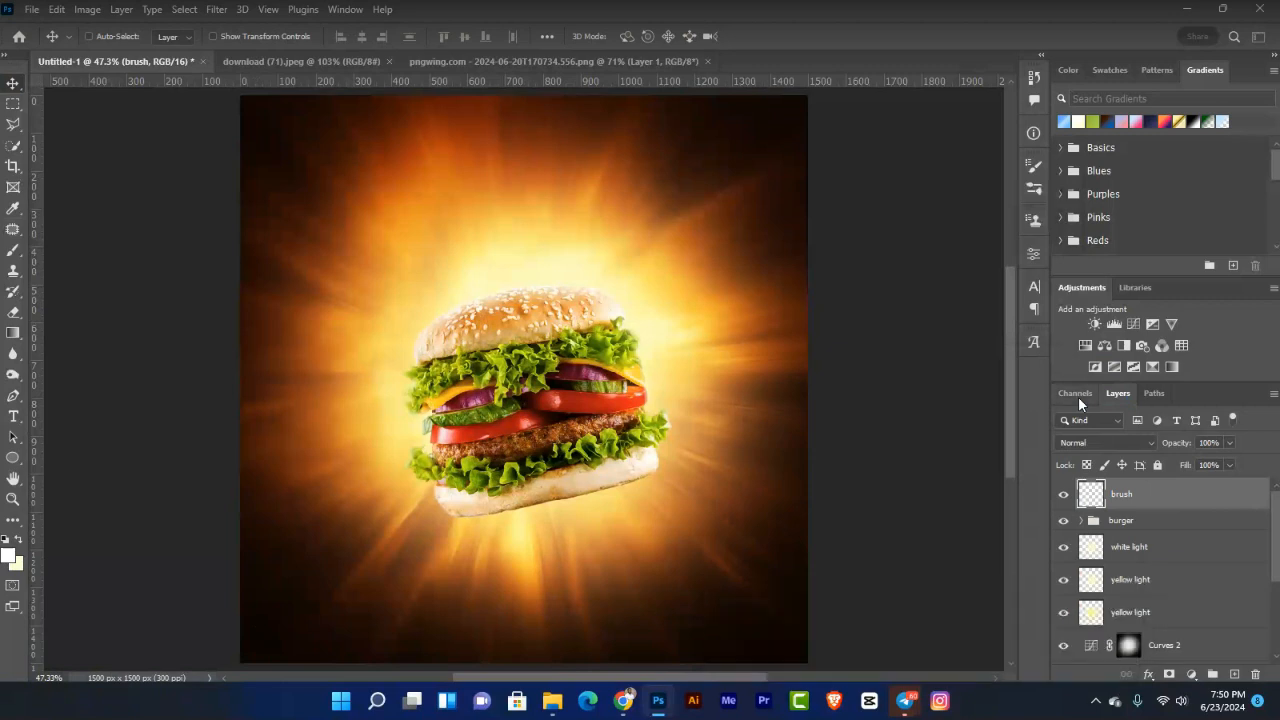
Step: Switch to the Brush tool sized to about 1100 px
key(ctrl+minus)
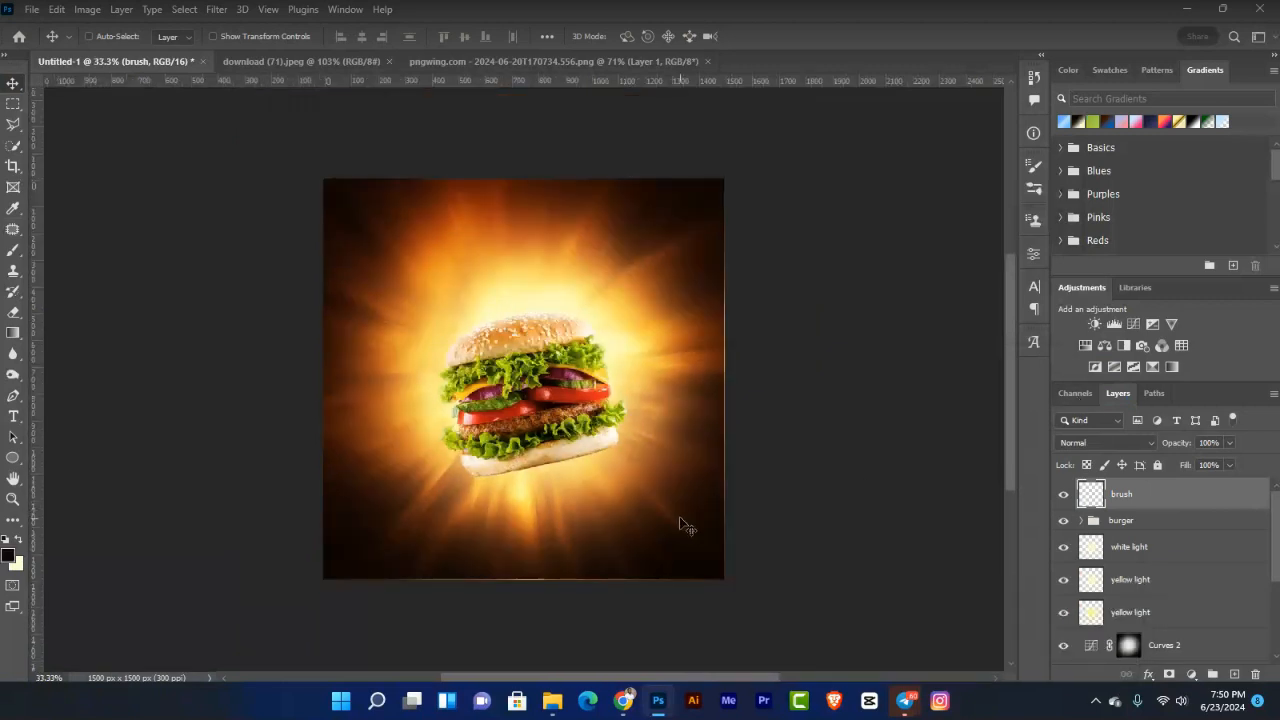
key(b)
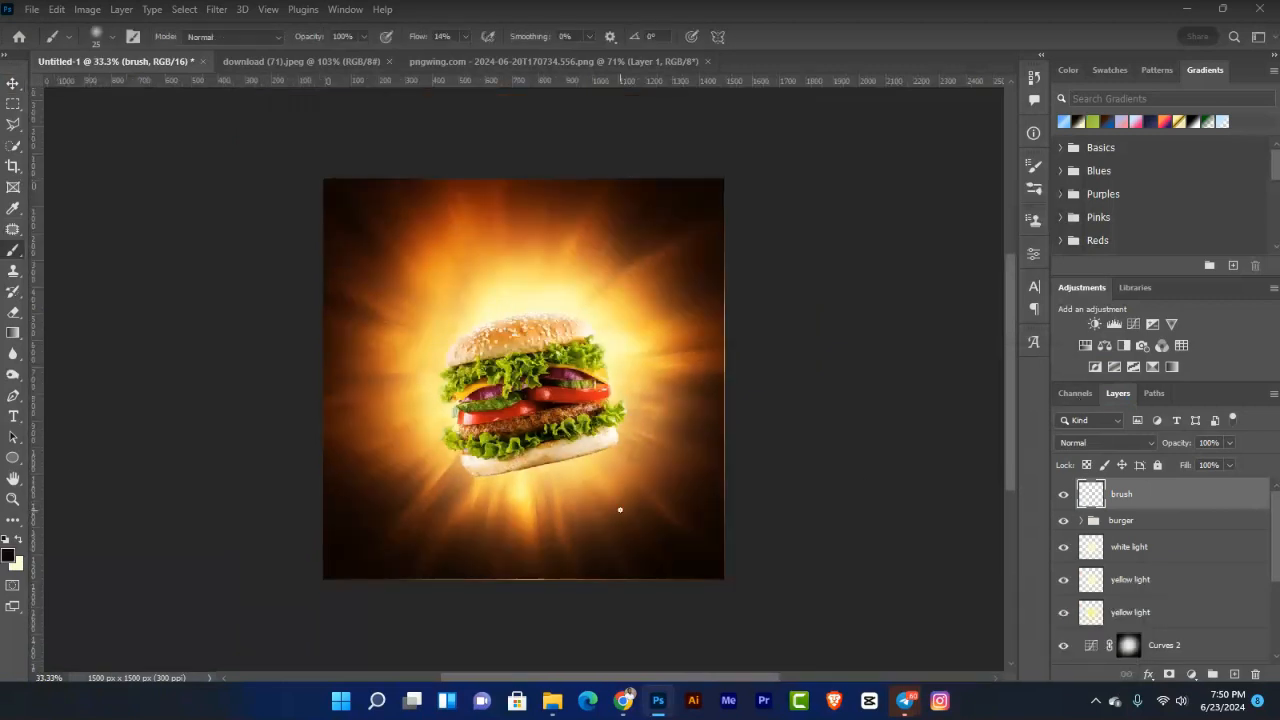
key(bracketright)
key(bracketright)
key(bracketright)
key(bracketright)
key(bracketright)
key(bracketright)
key(bracketright)
key(bracketright)
key(bracketright)
key(bracketright)
key(bracketright)
key(bracketright)
key(bracketright)
key(bracketright)
key(bracketright)
key(bracketright)
key(bracketright)
key(bracketright)
key(bracketright)
key(bracketright)
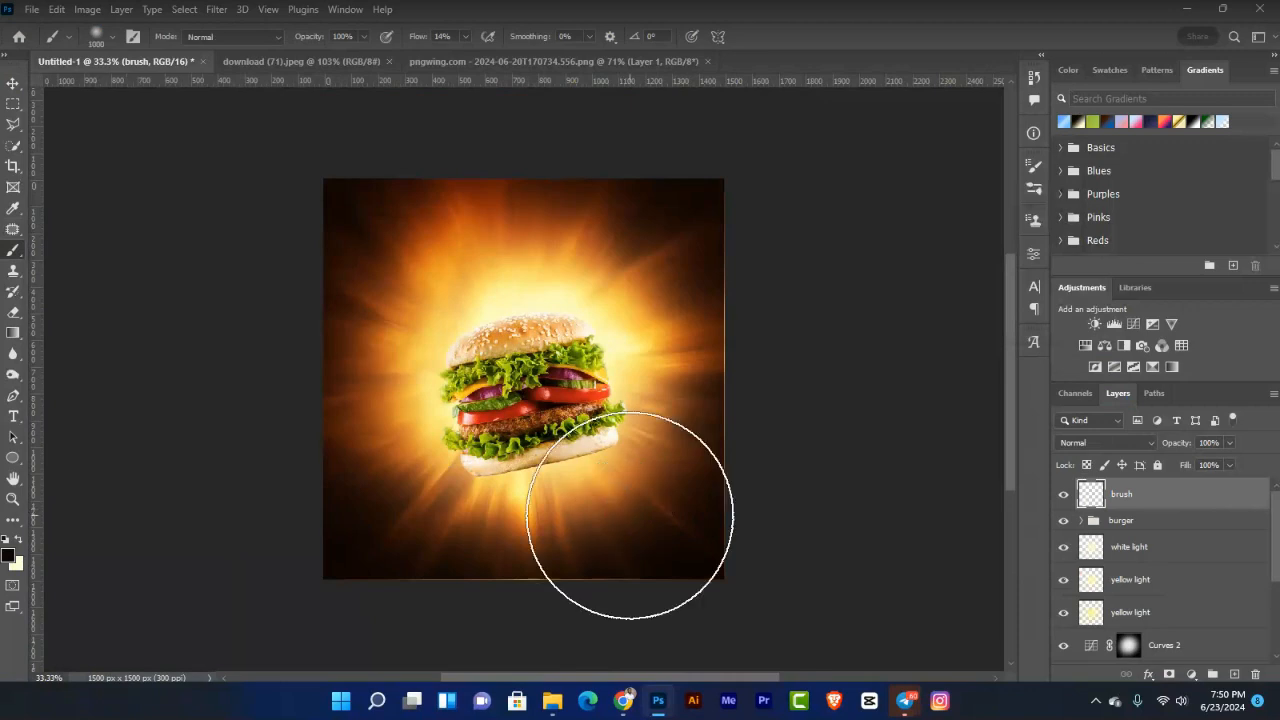
key(bracketright)
key(bracketright)
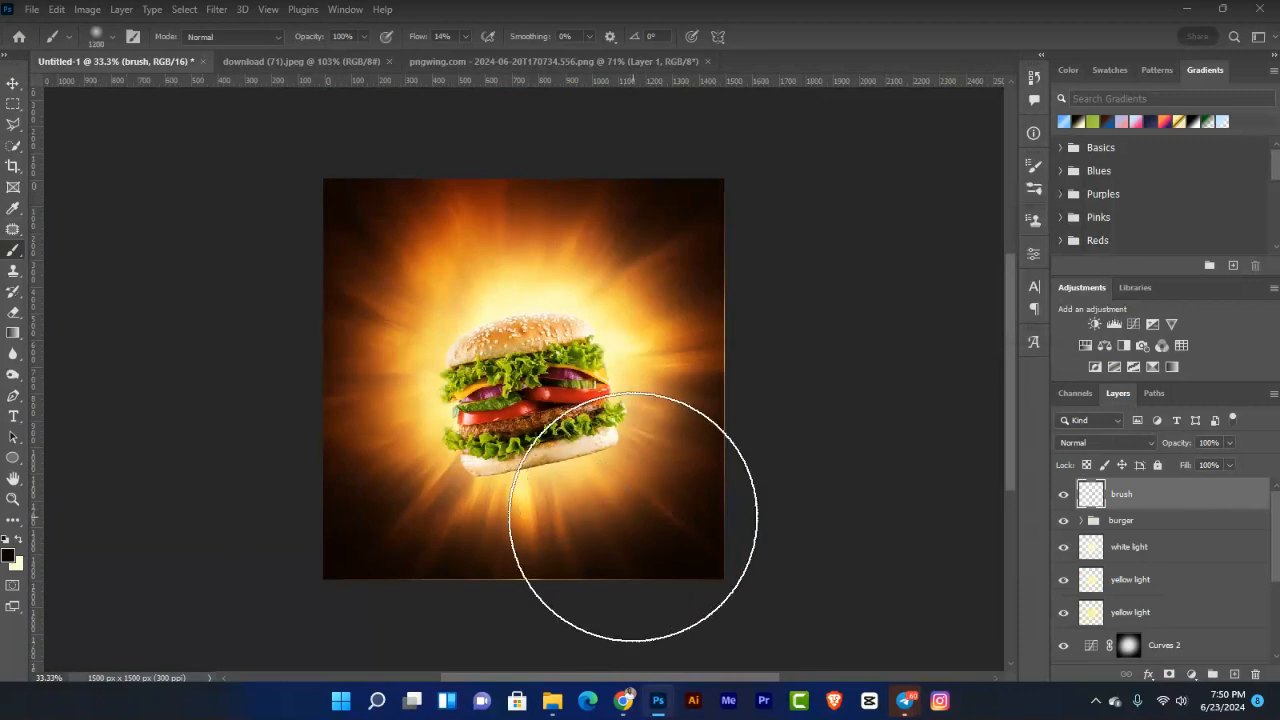
key(bracketleft)
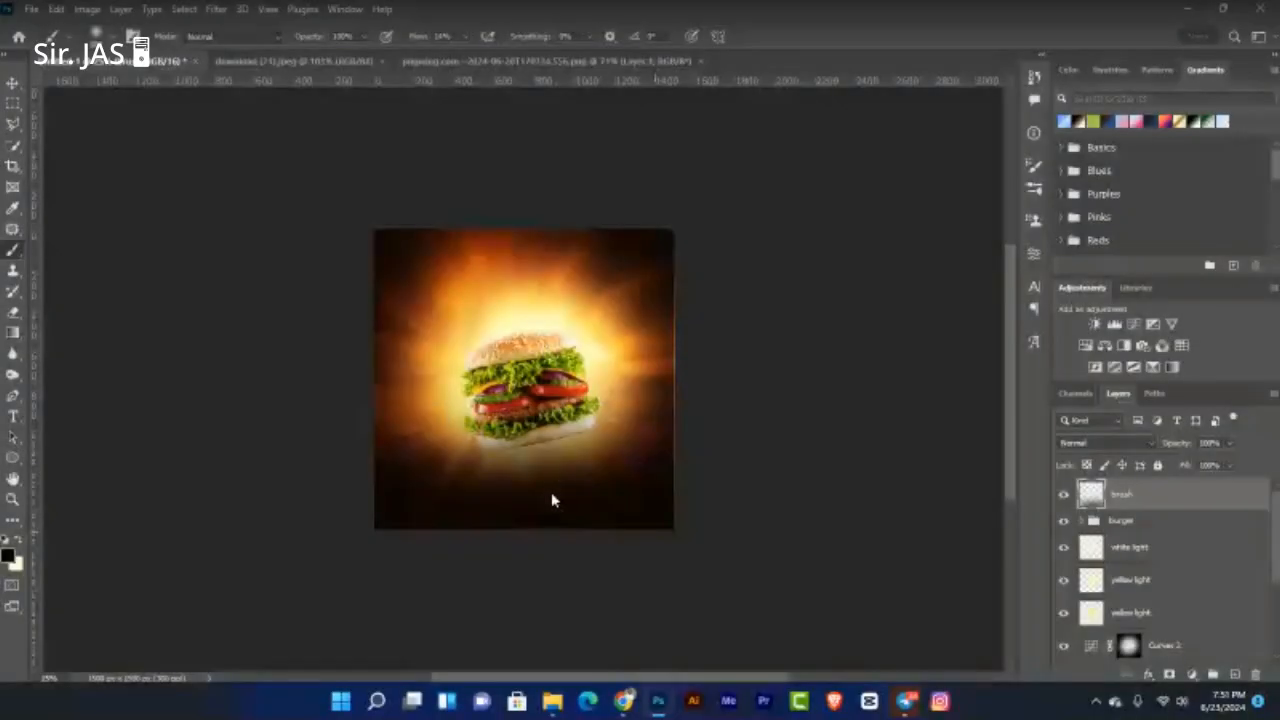
Step: Shift the dark brush layer down two nudges and toggle its visibility to compare
key(v)
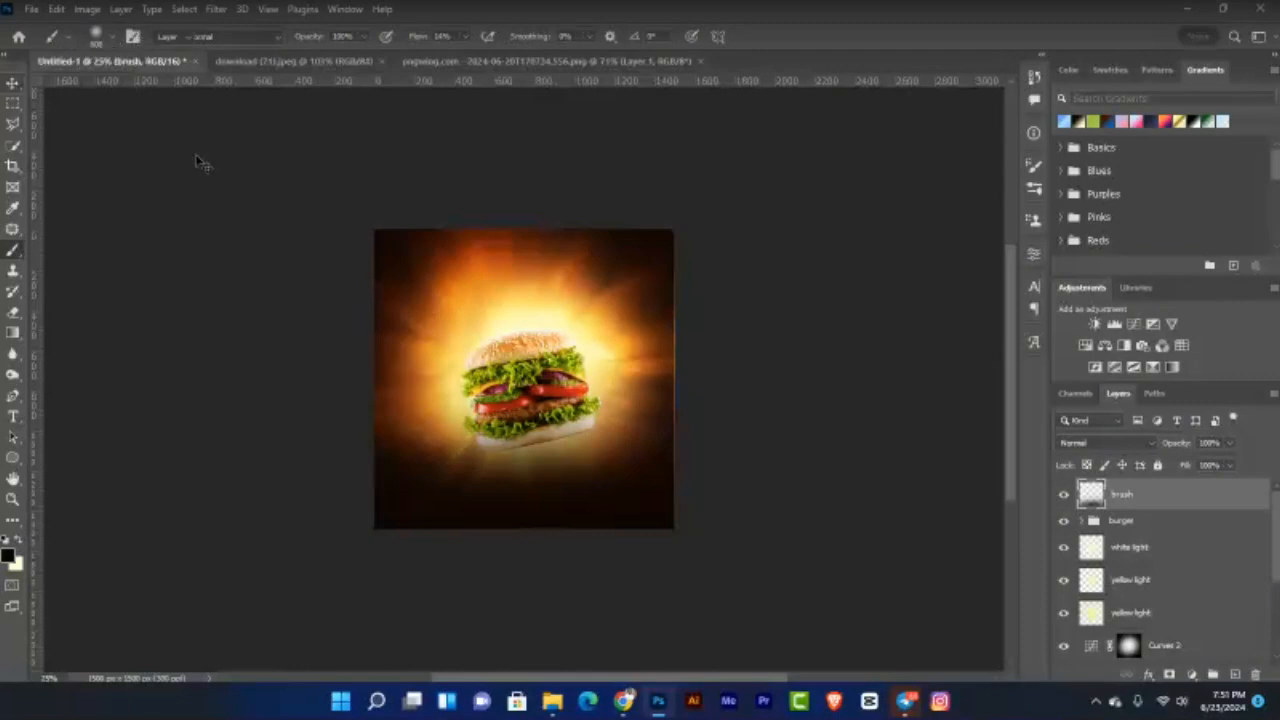
key(ctrl+0)
click(1063, 494)
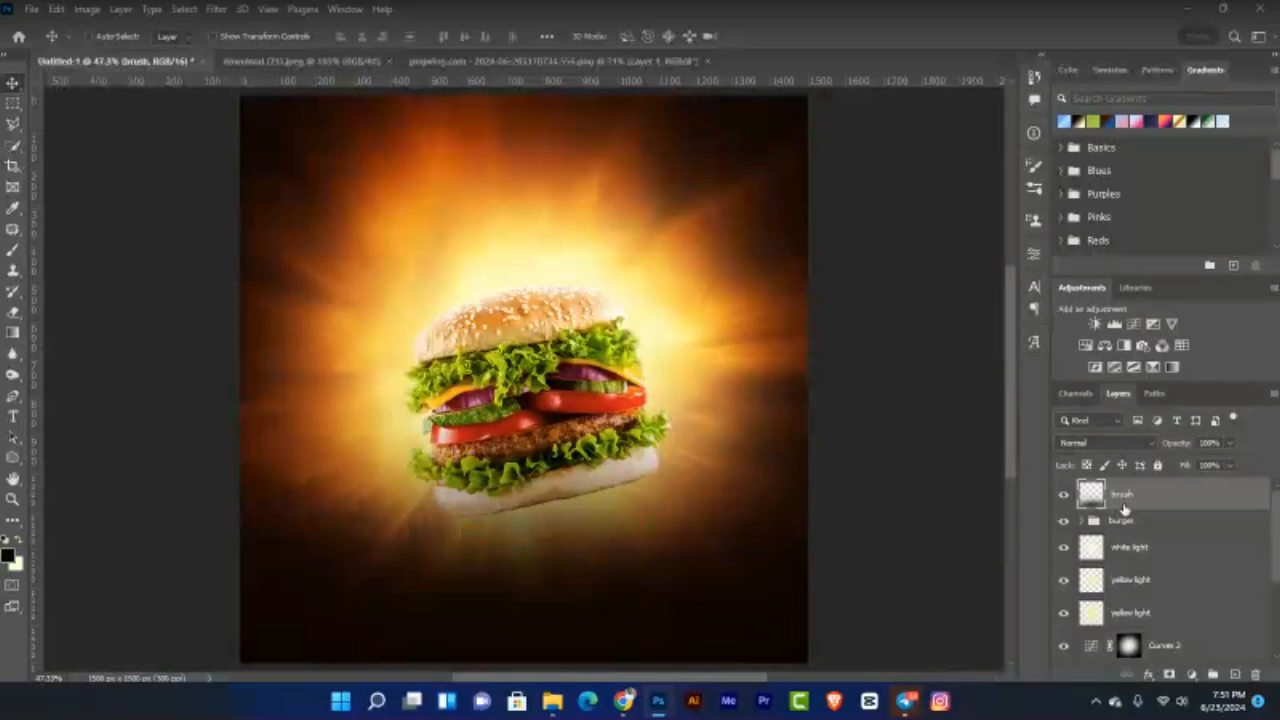
key(shift+Down)
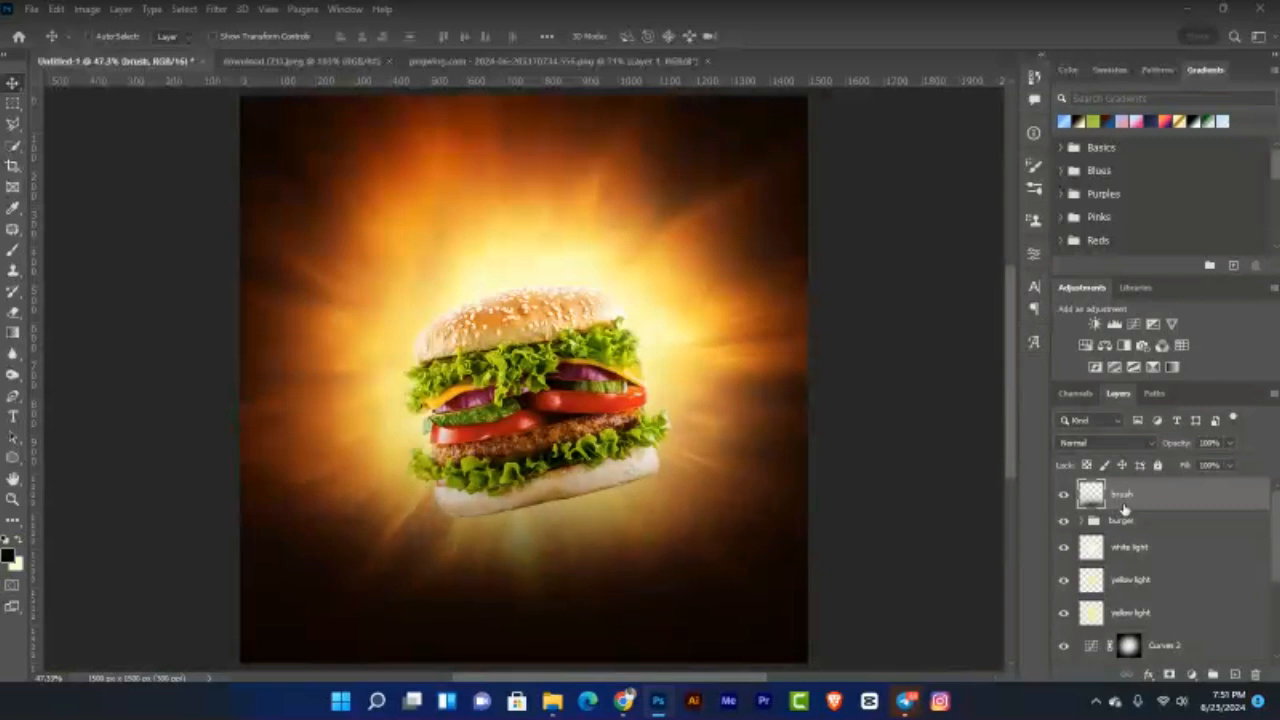
key(shift+Down)
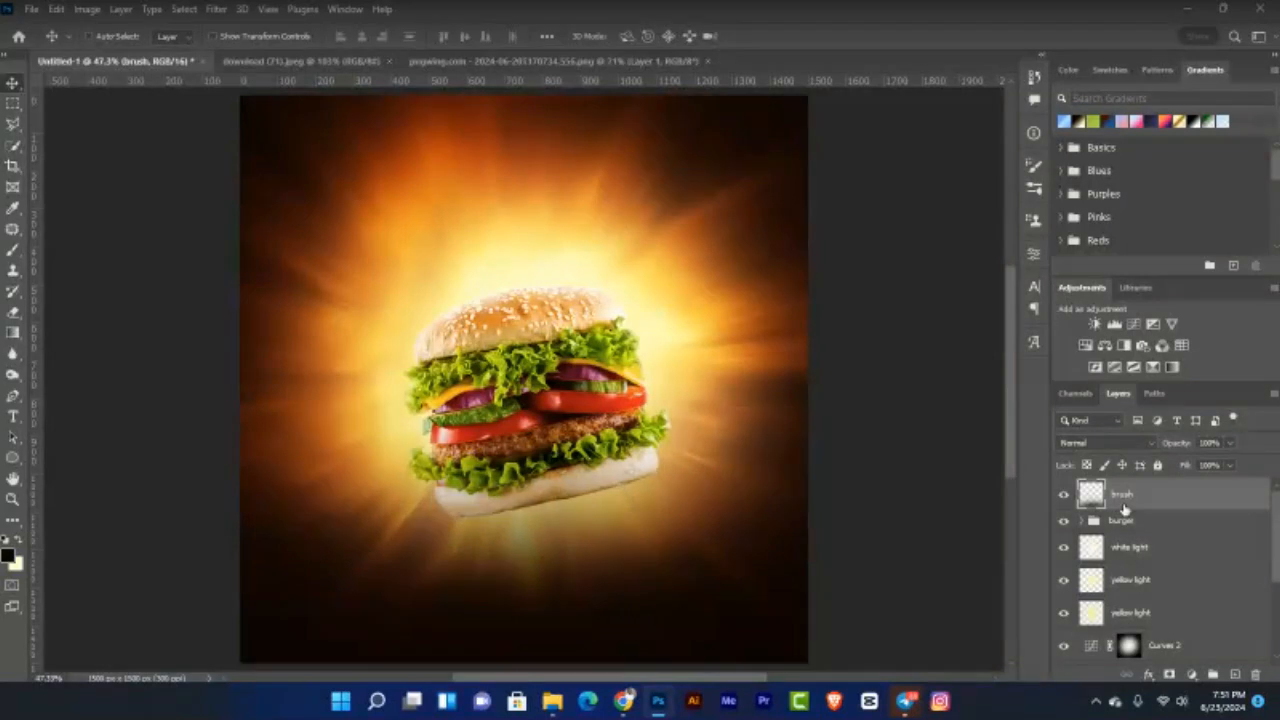
click(1064, 497)
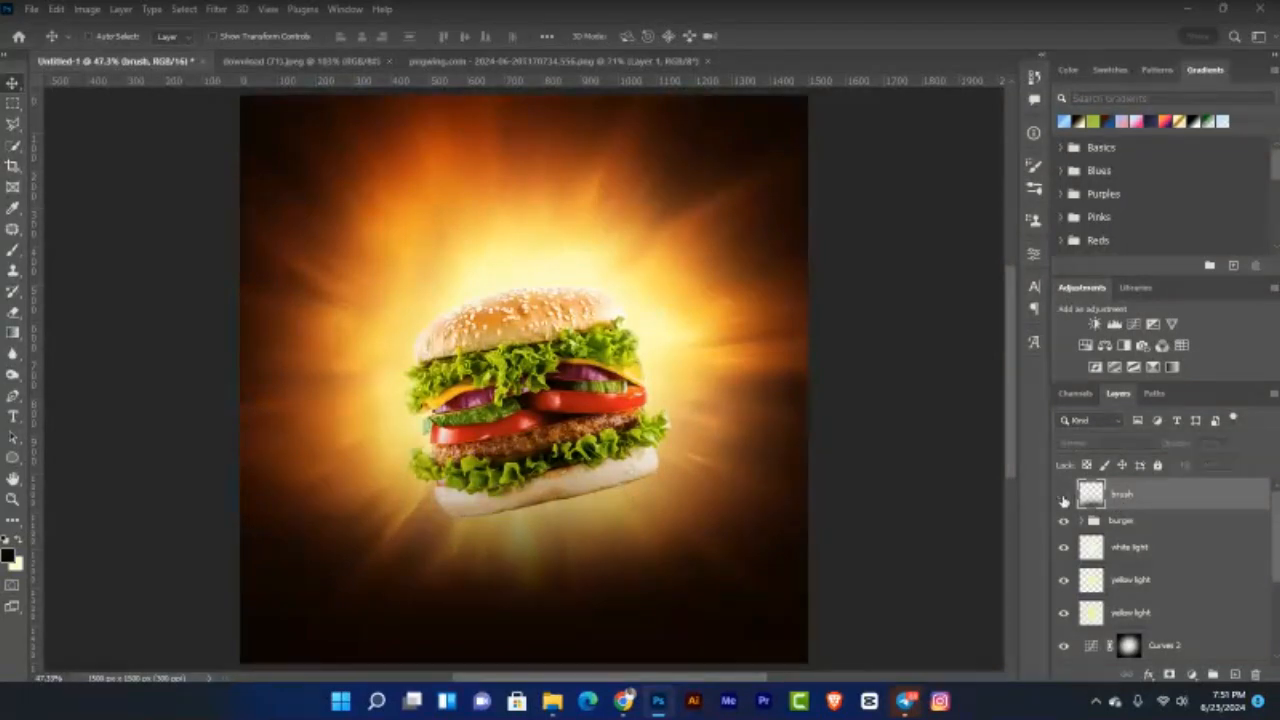
click(1064, 497)
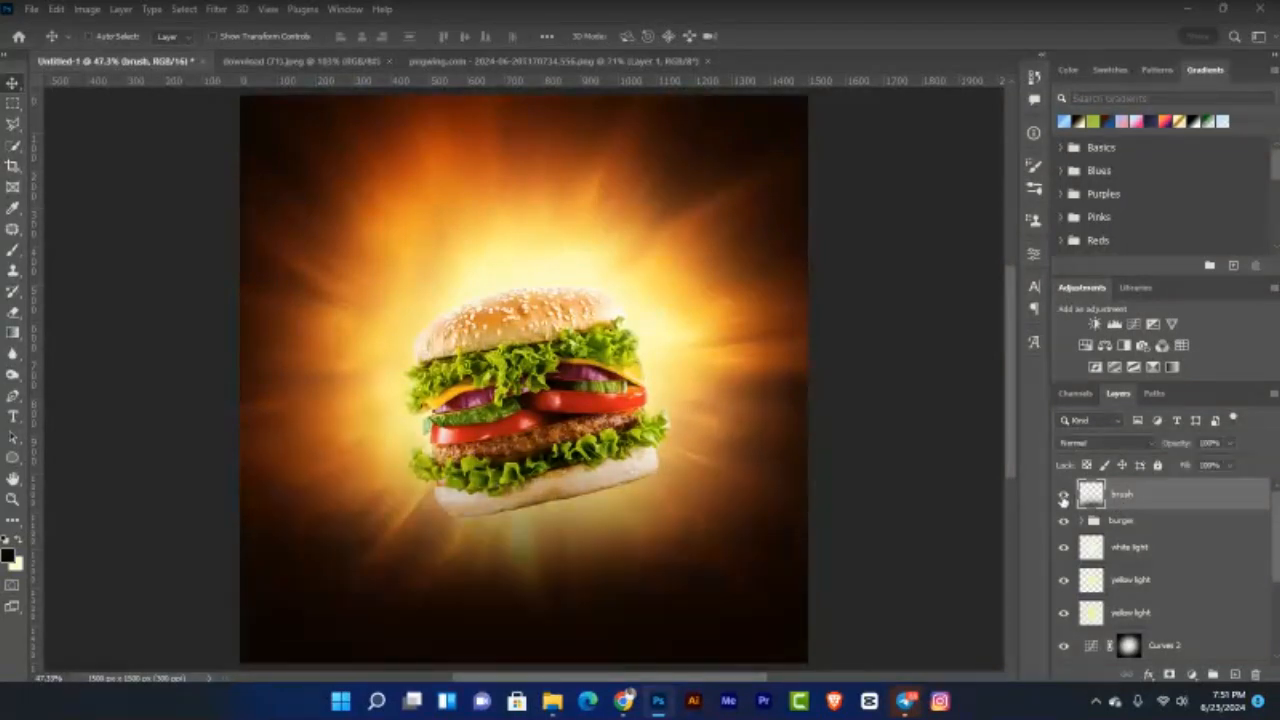
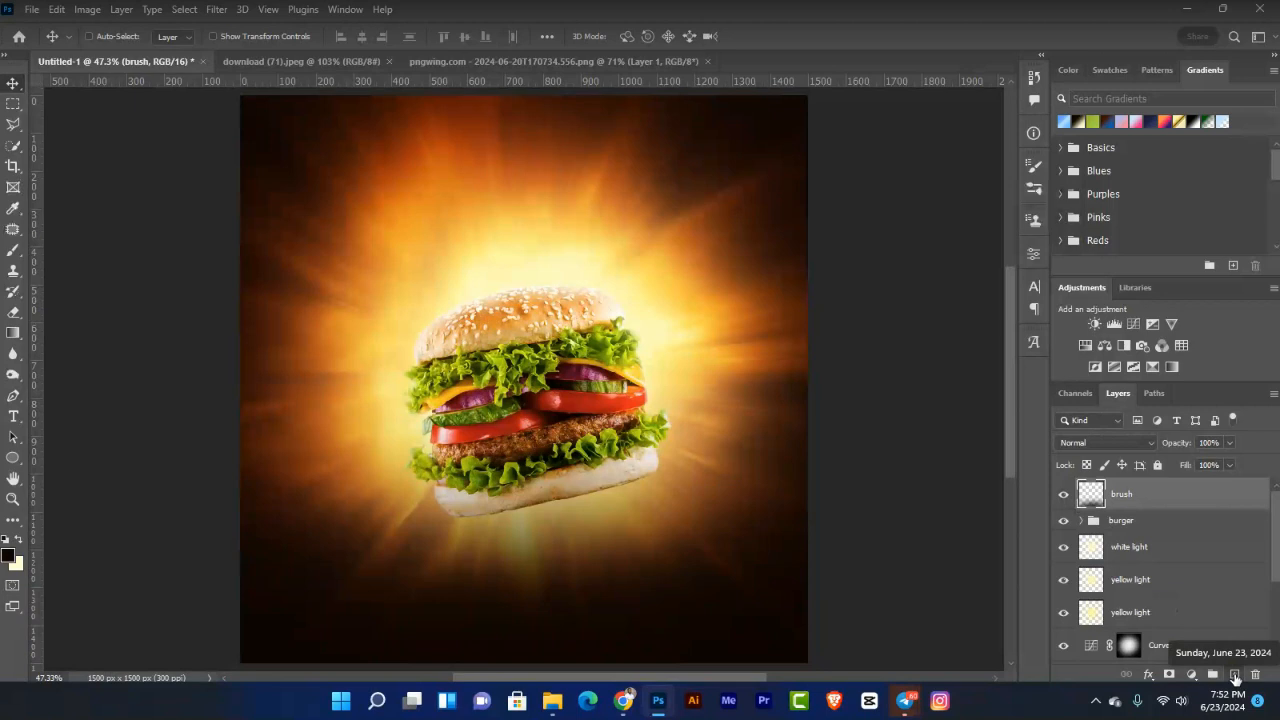
Step: Create a new layer named 'colored light' above the brush layer
click(1236, 676)
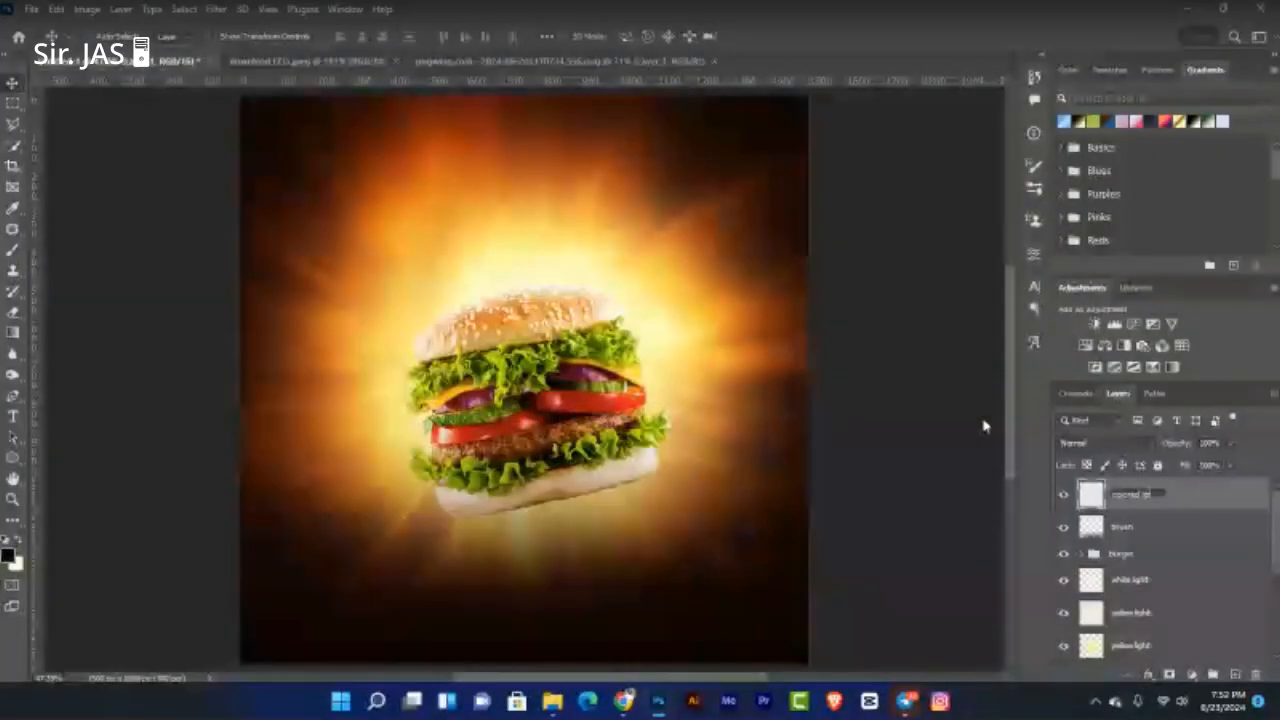
text(colored light)
key(Return)
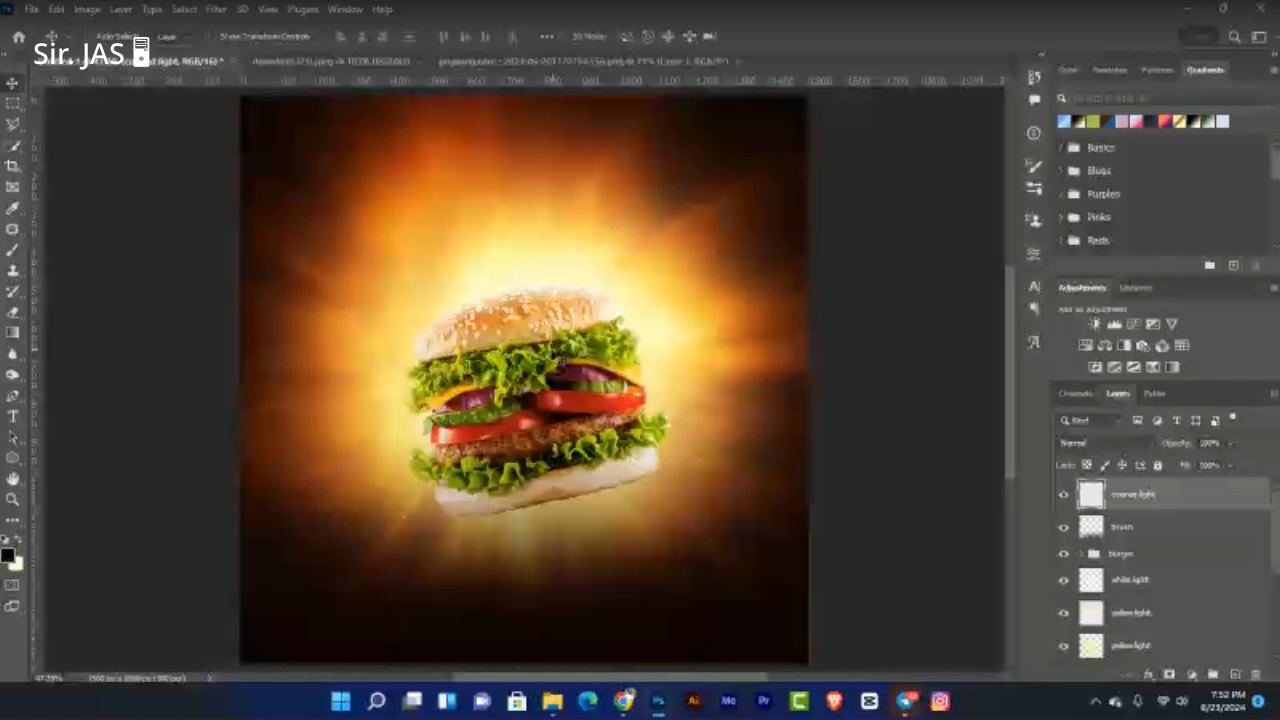
Step: Pick the regular Brush tool and shrink it to 250 px
click(12, 249)
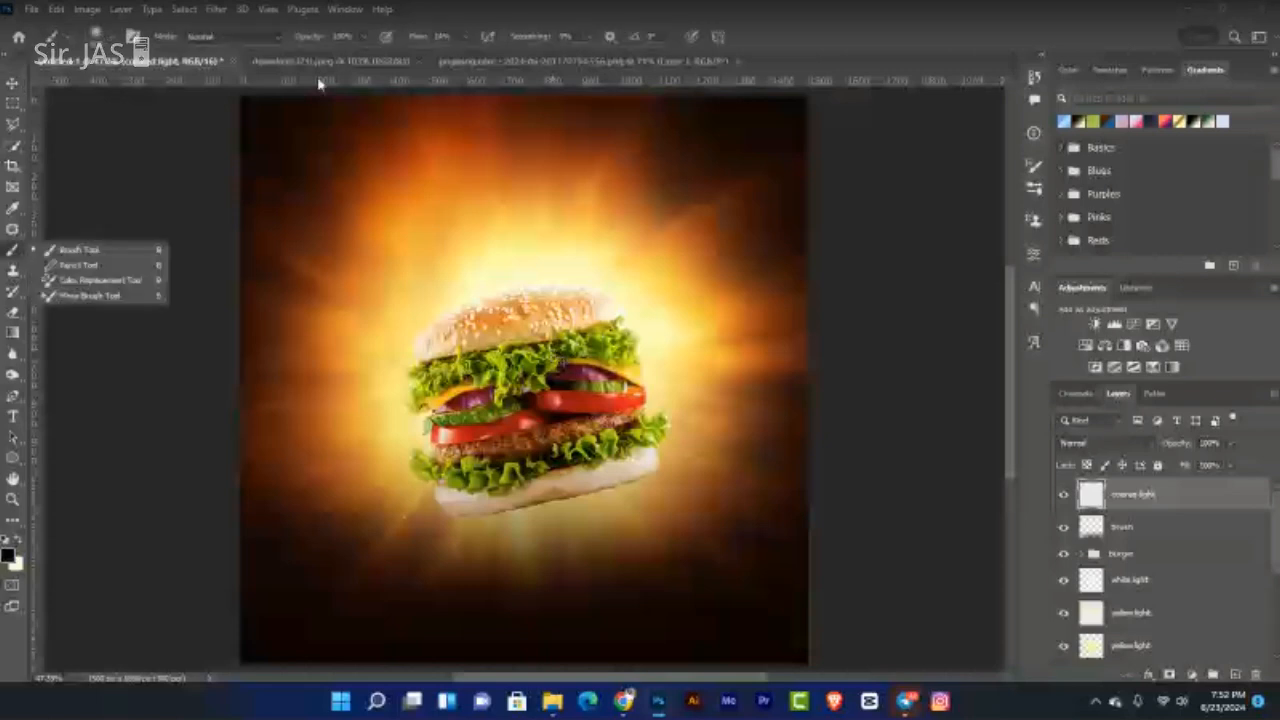
click(21, 255)
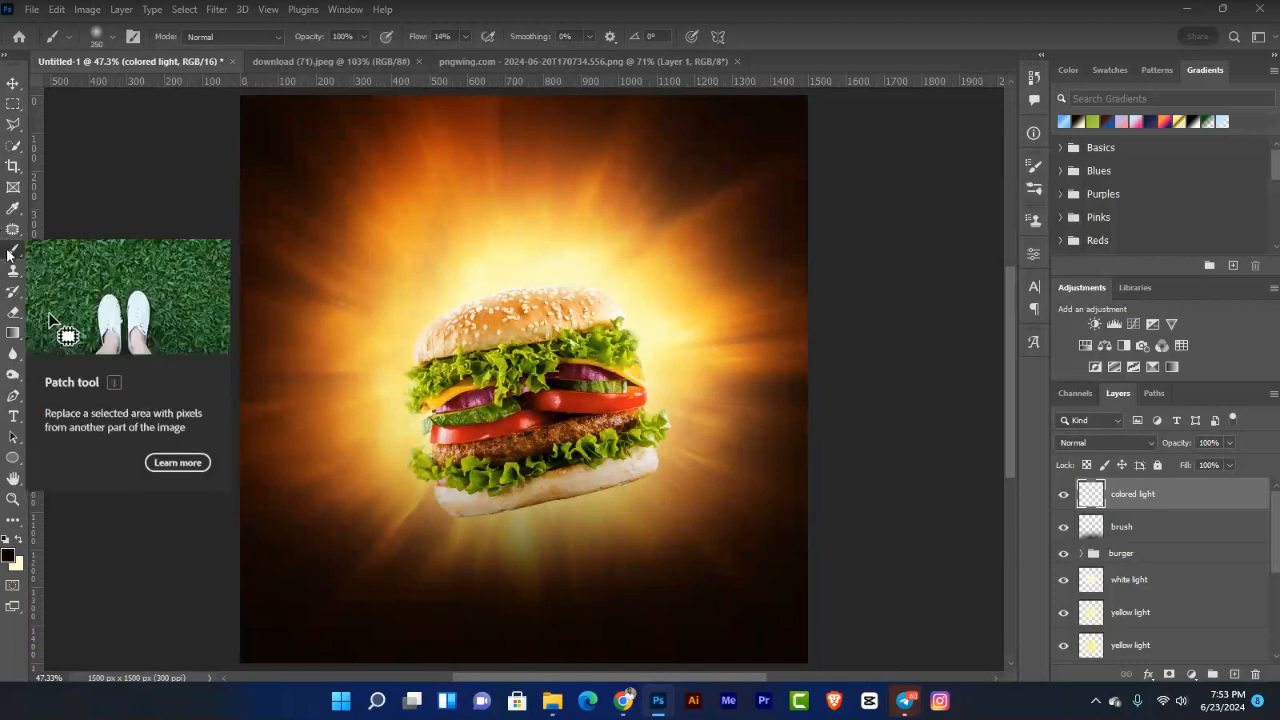
key(bracketleft)
key(bracketleft)
key(bracketleft)
key(bracketleft)
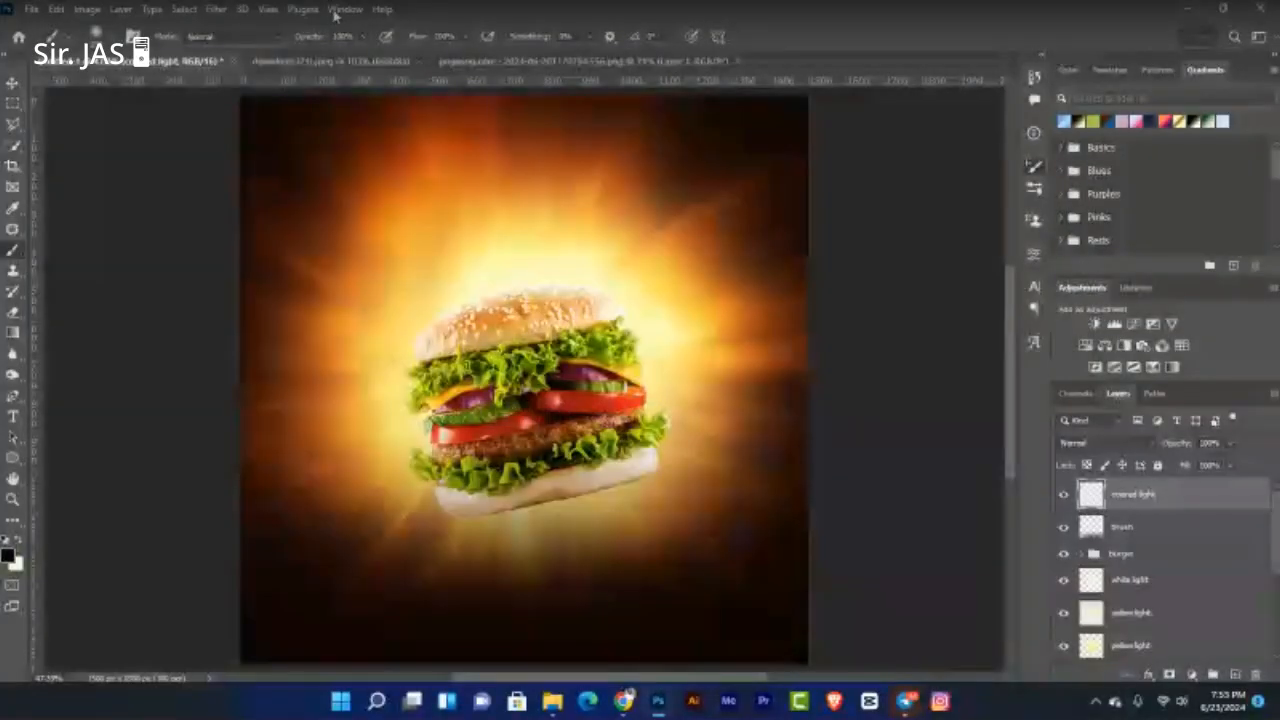
click(341, 10)
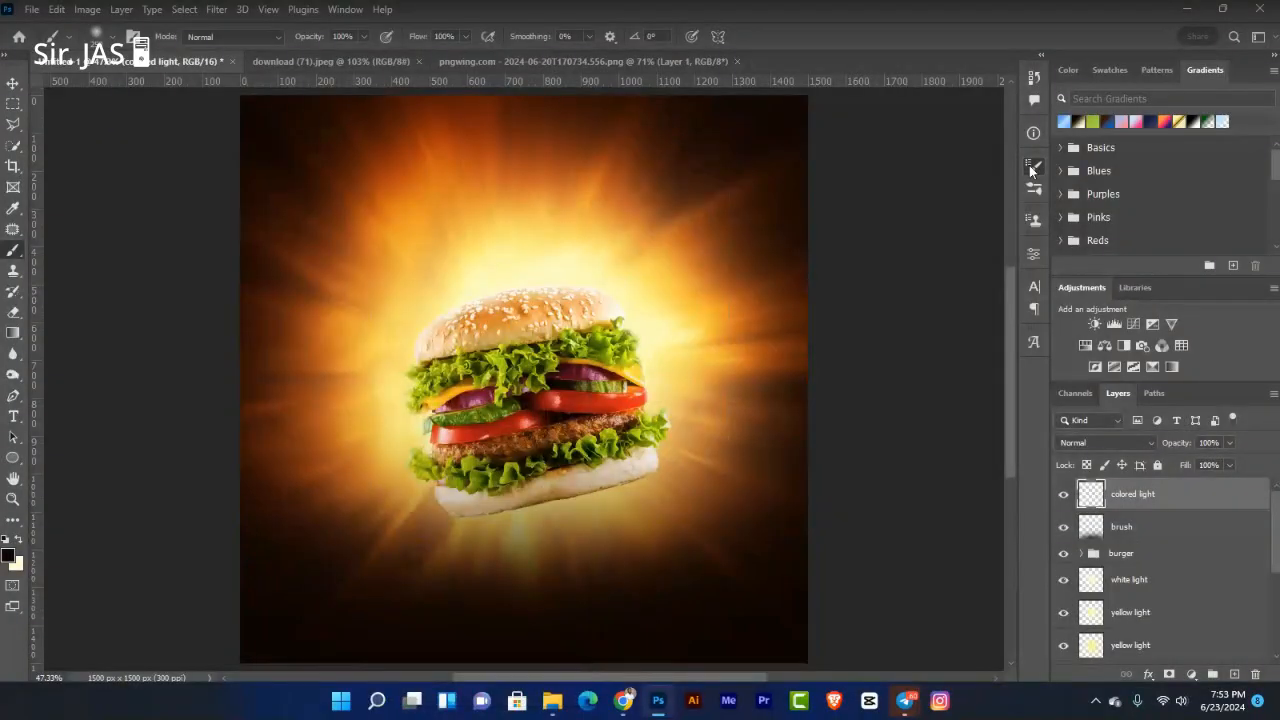
Step: Show the Brush Settings panel and paint white test strokes above the burger
click(1033, 168)
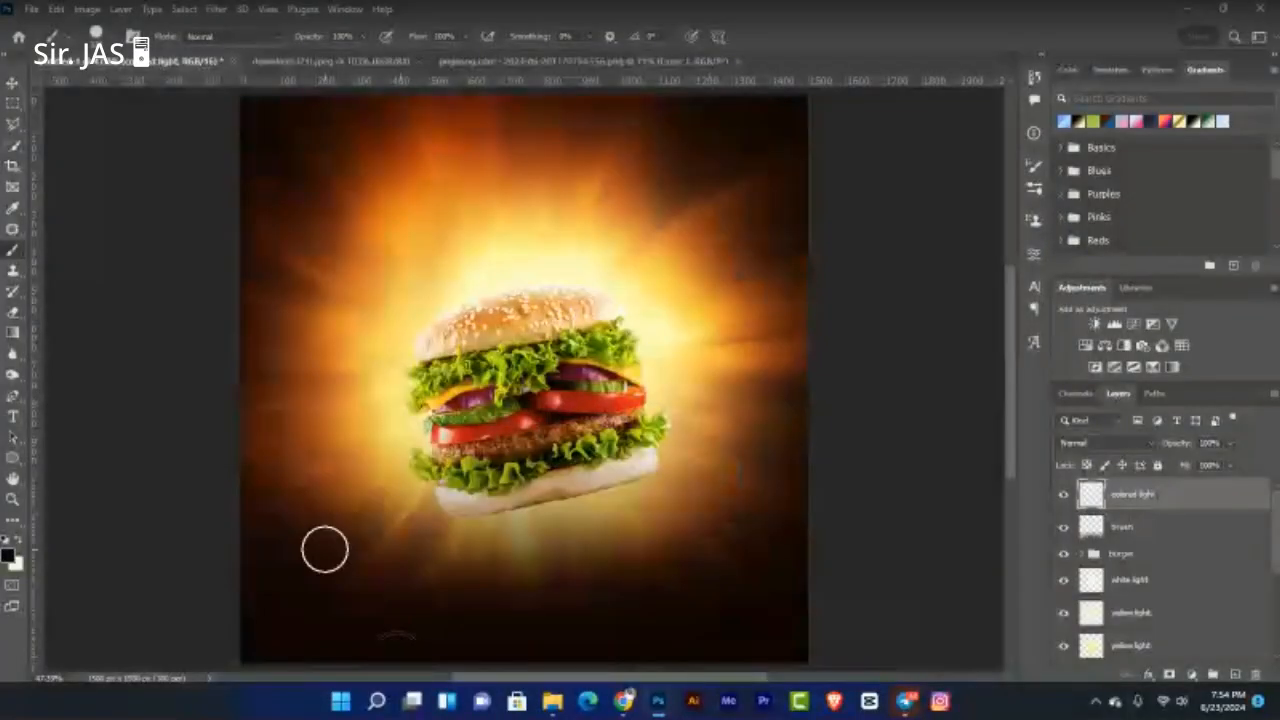
click(325, 549)
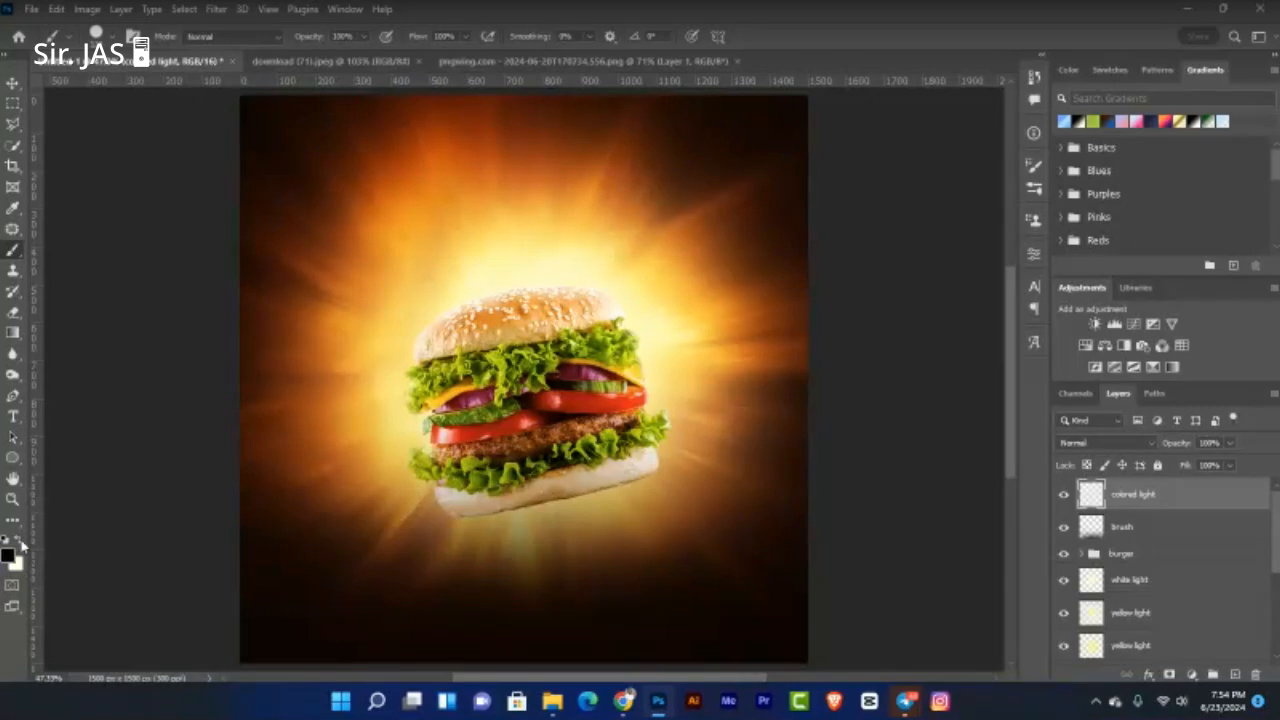
click(19, 542)
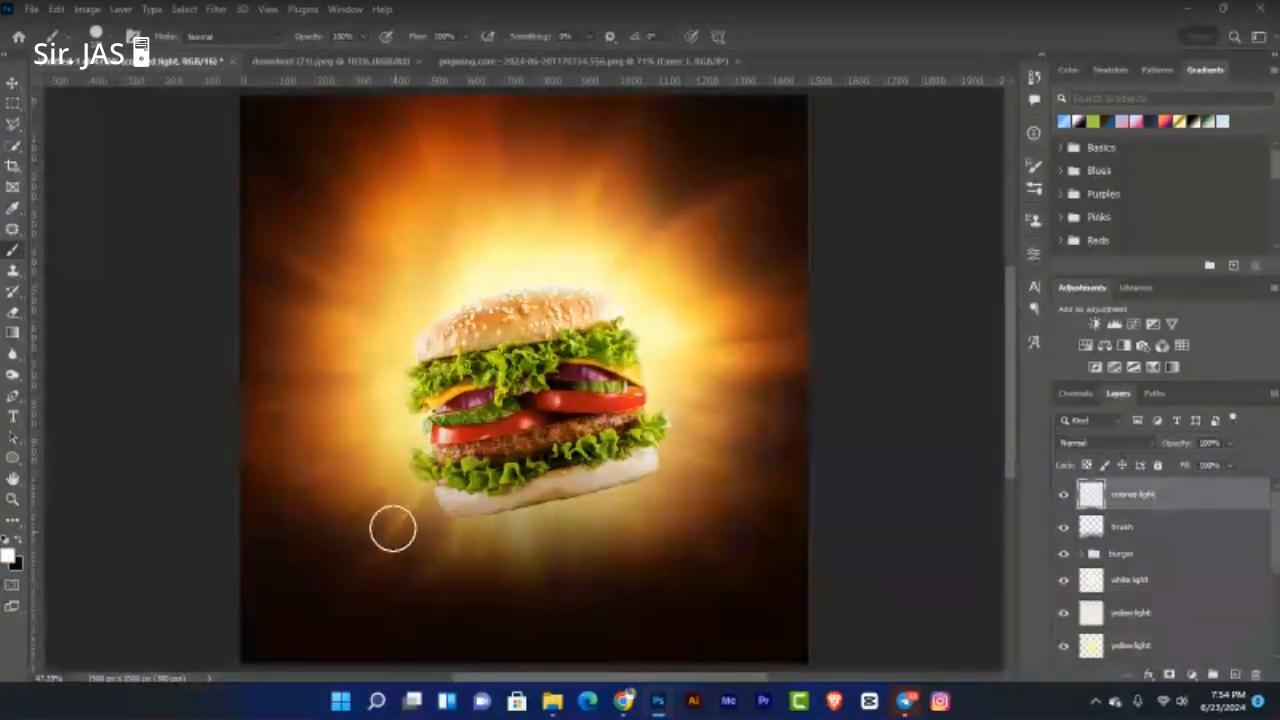
click(668, 155)
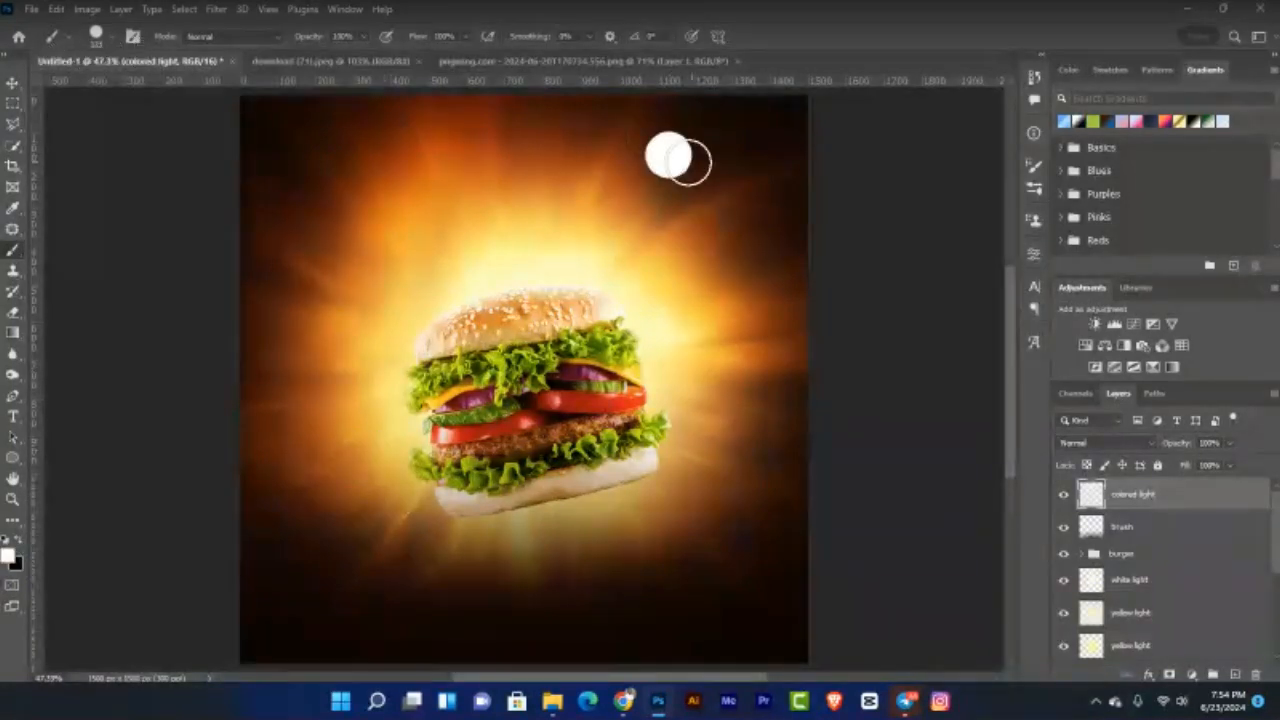
mouse_move(683, 160)
mouse_down()
mouse_move(691, 194)
mouse_move(777, 197)
mouse_move(546, 240)
mouse_move(503, 163)
mouse_move(374, 234)
mouse_move(471, 251)
mouse_move(397, 283)
mouse_move(611, 223)
mouse_move(403, 165)
mouse_up()
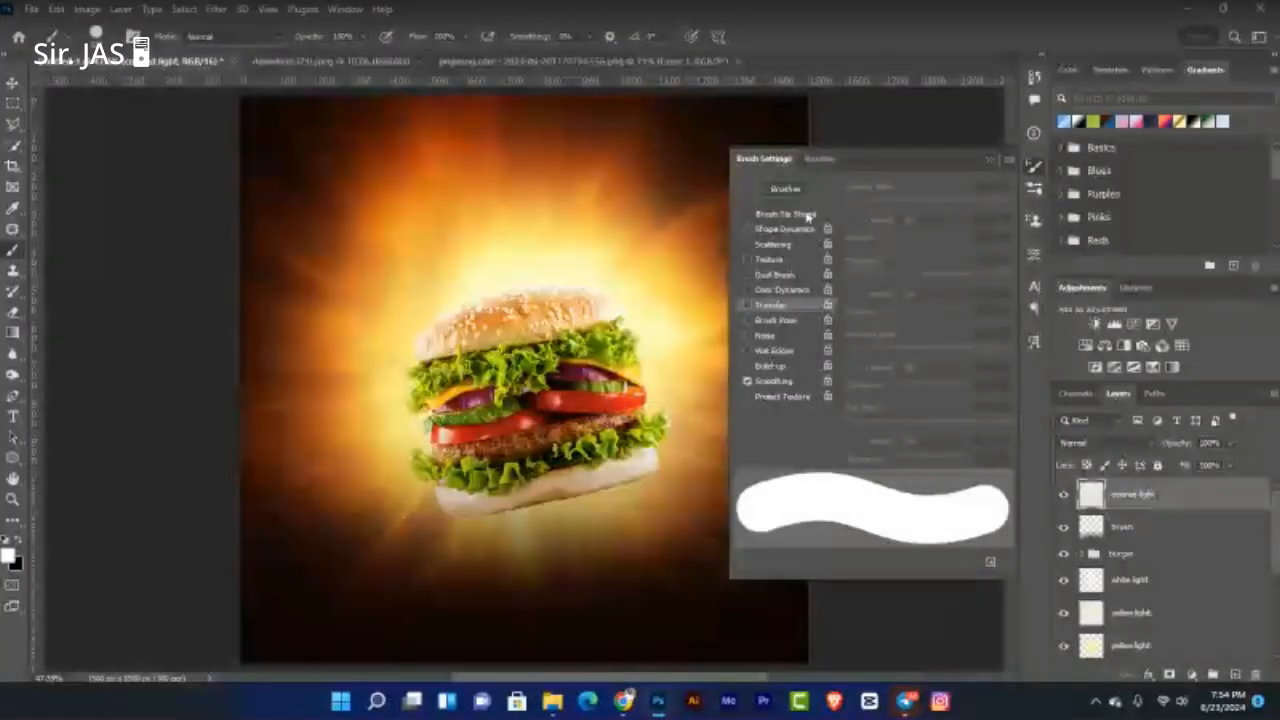
Step: Flatten the brush tip to 13% roundness, spread spacing to 376%, and enable Shape Dynamics
click(808, 215)
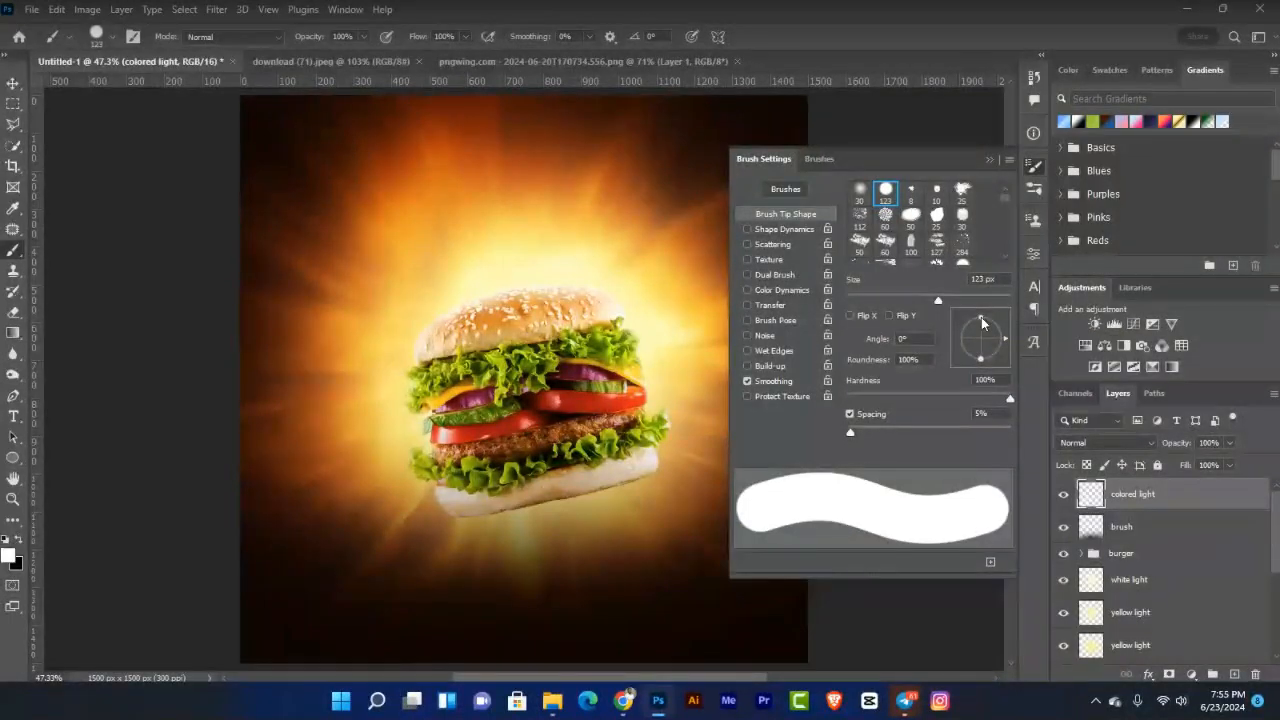
drag(980, 320, 980, 338)
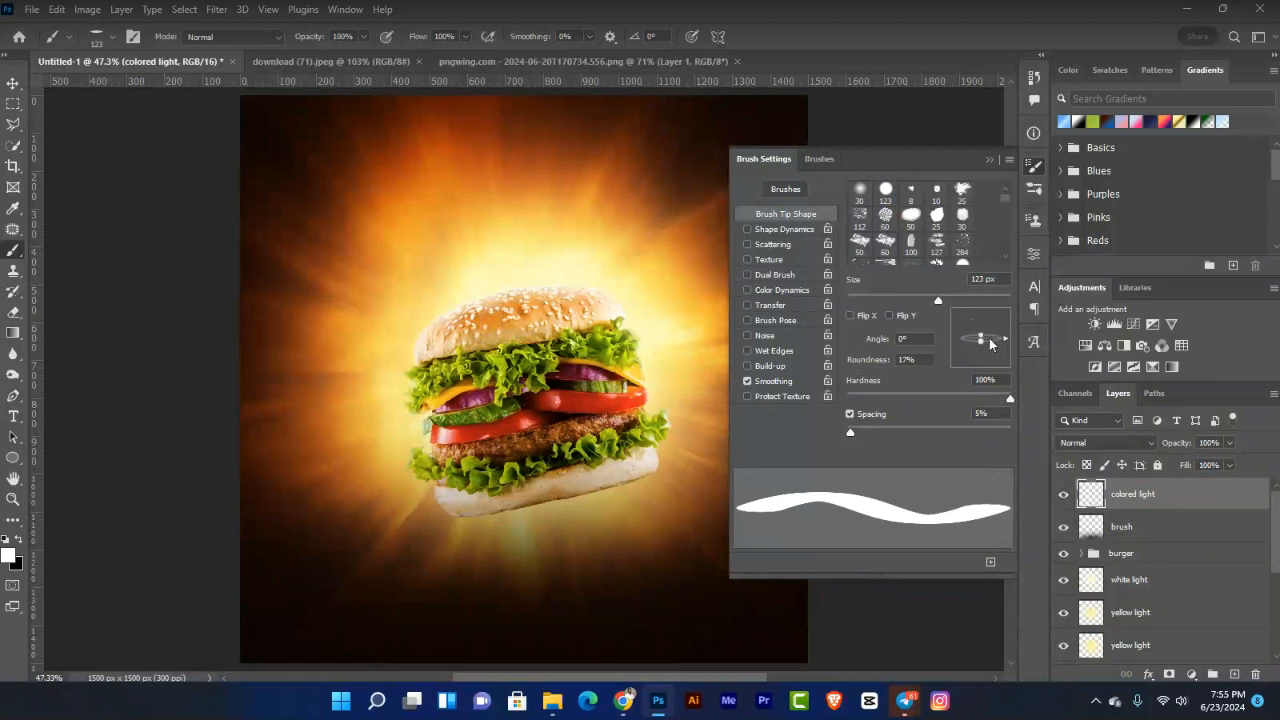
drag(982, 341, 985, 342)
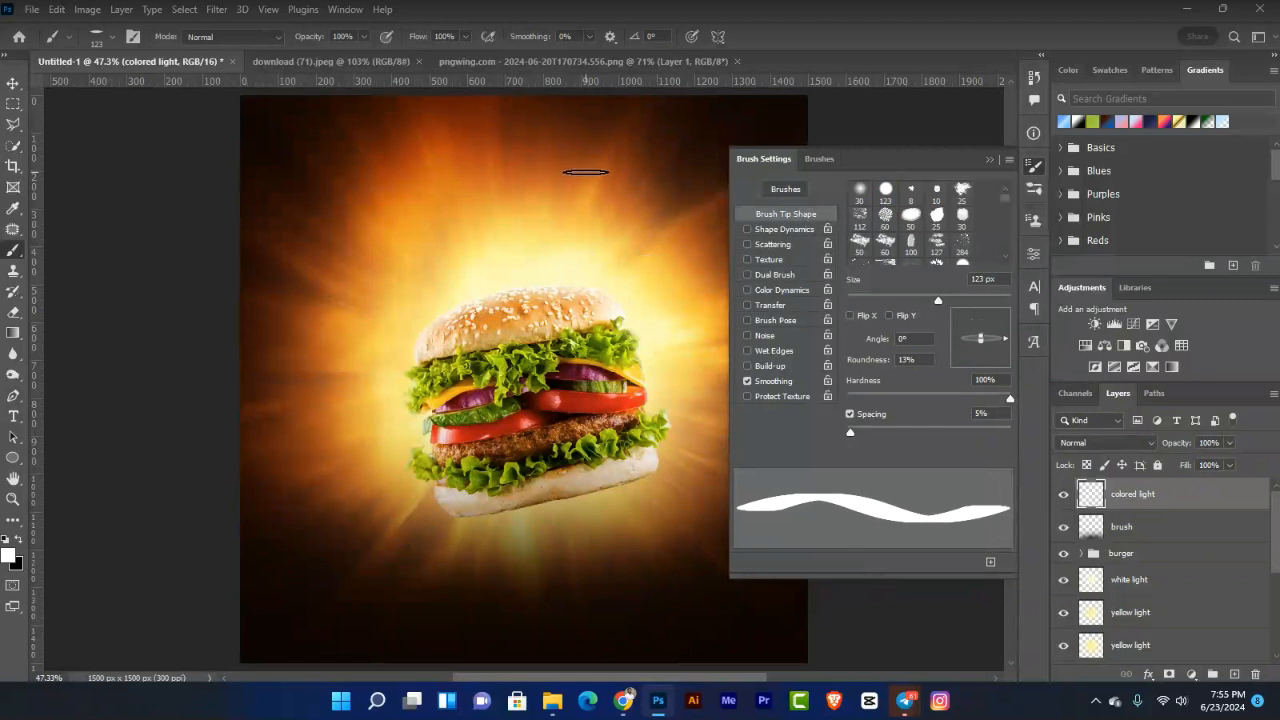
click(796, 231)
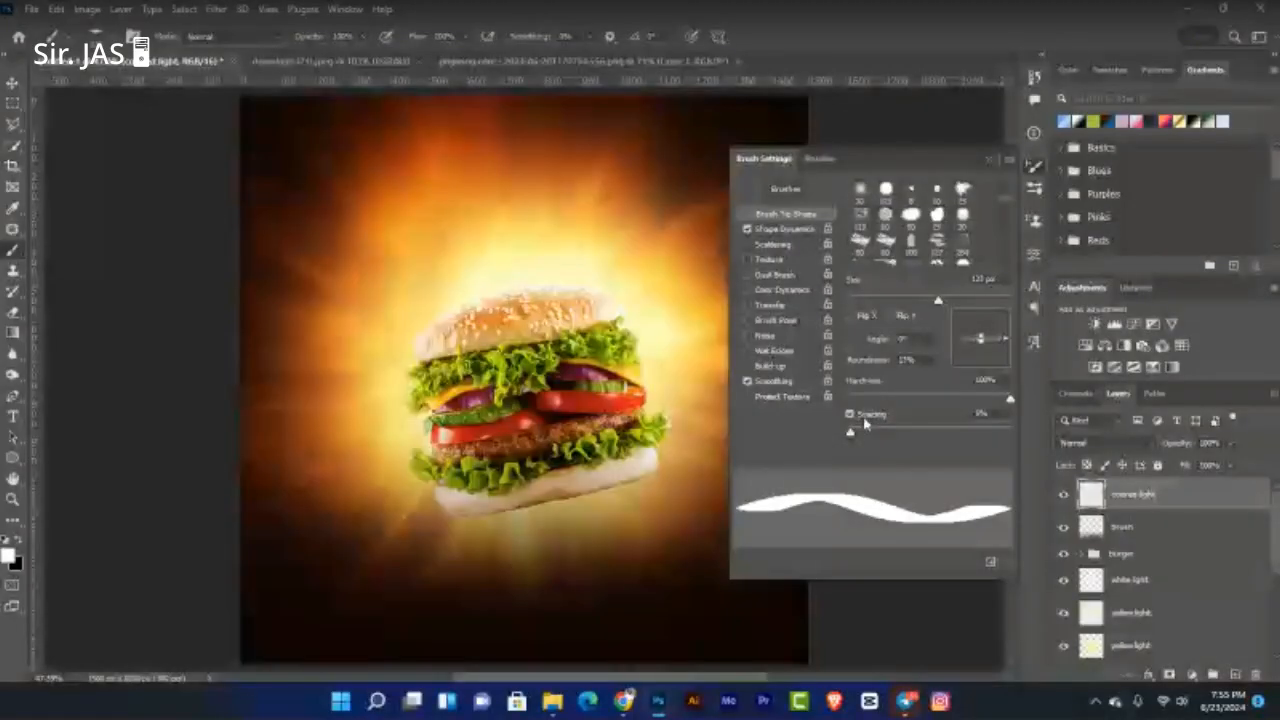
drag(845, 430, 986, 435)
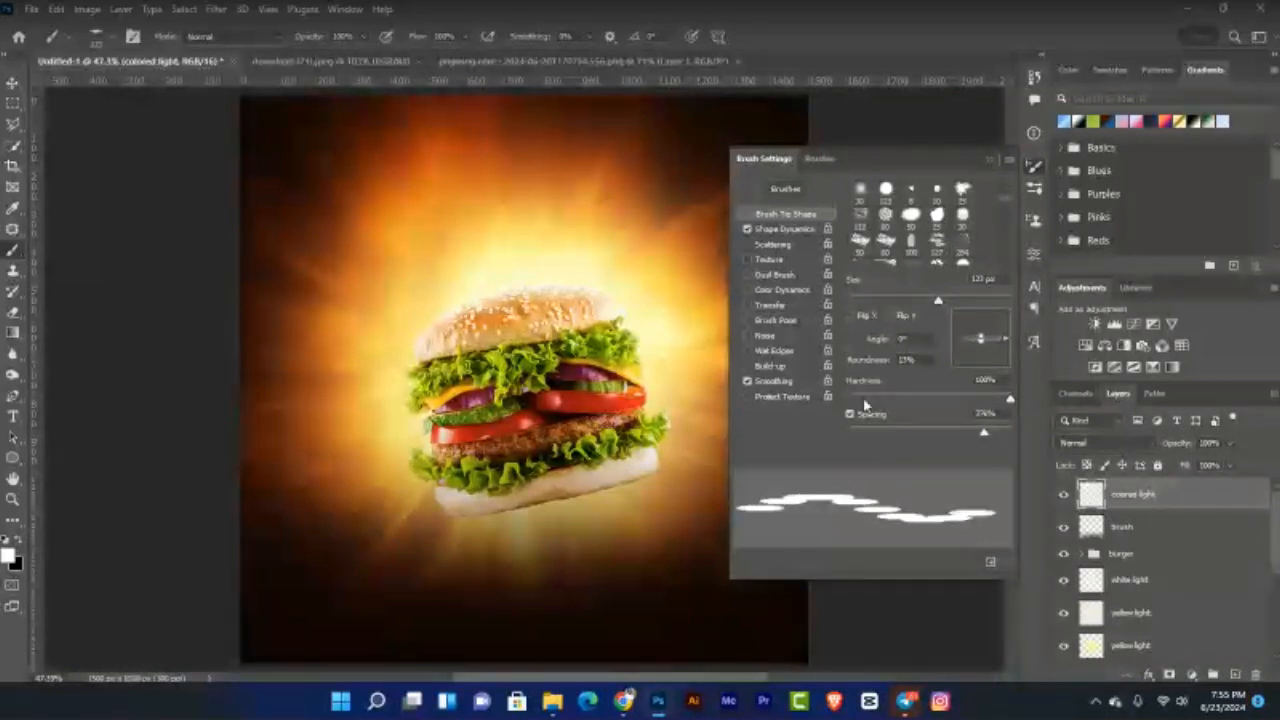
click(784, 229)
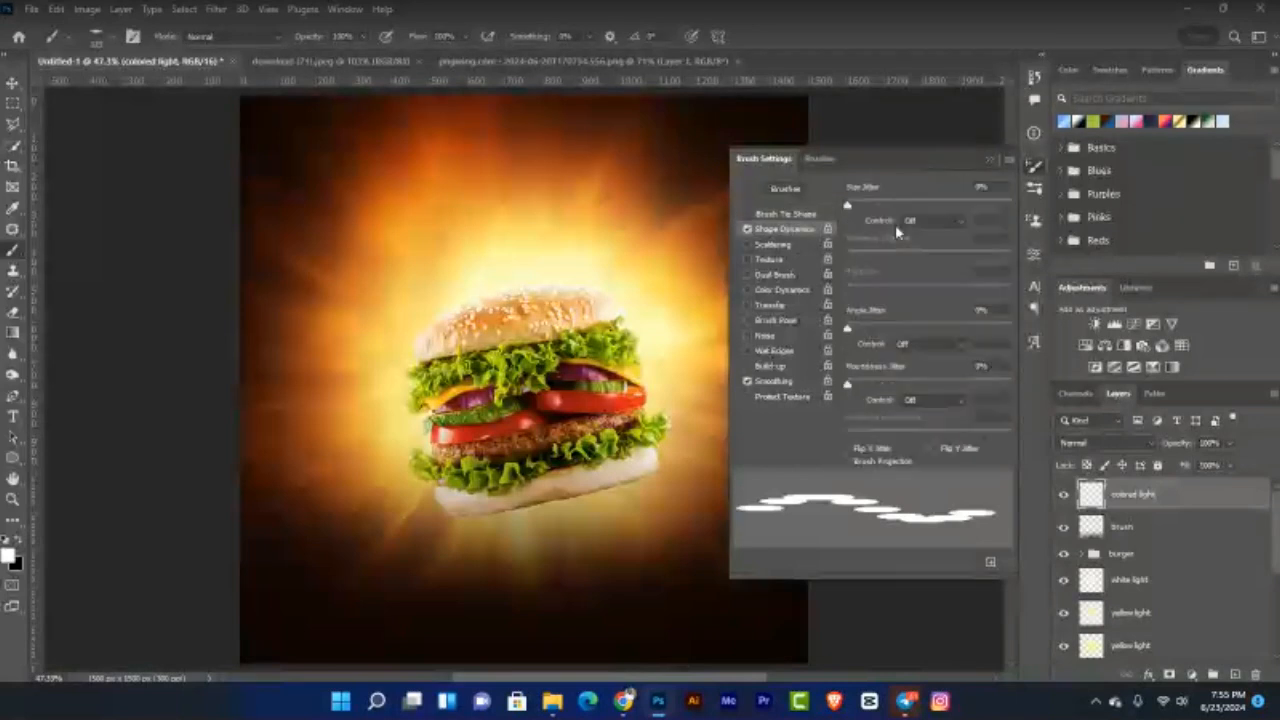
Step: Add size jitter near 49% and angle jitter, with 25% roundness and 153% spacing
drag(850, 205, 898, 210)
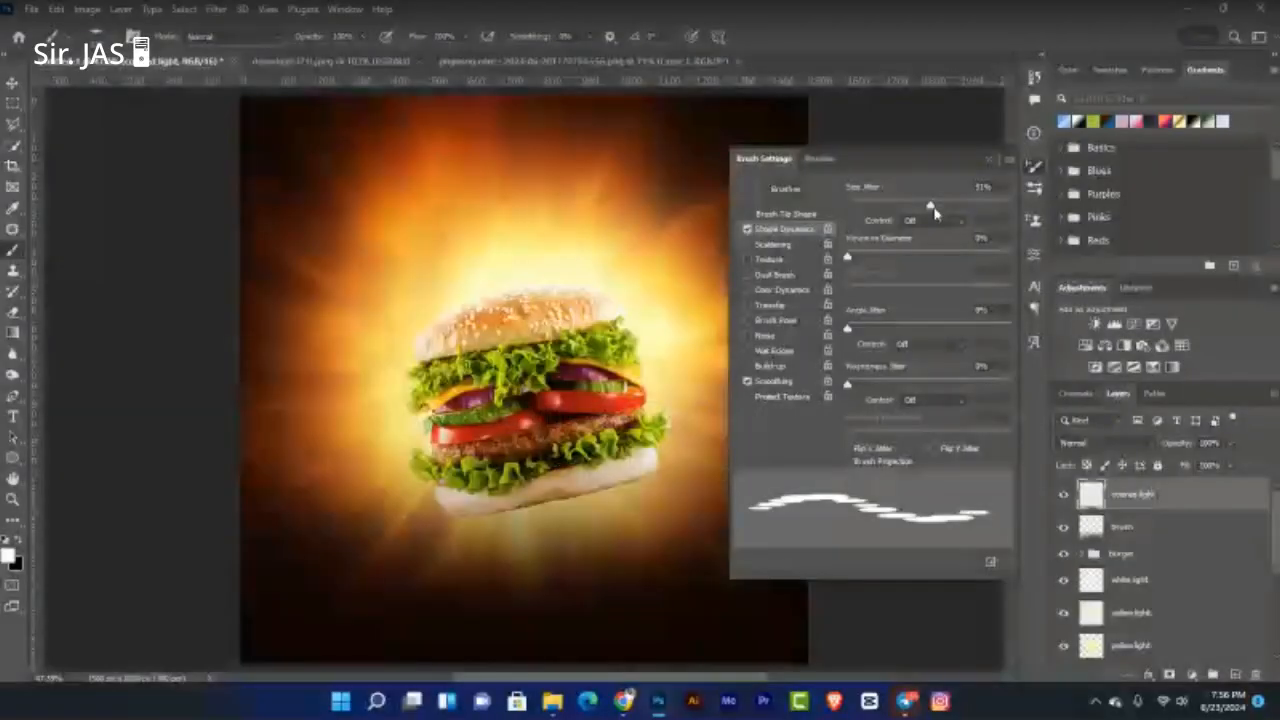
drag(930, 208, 935, 212)
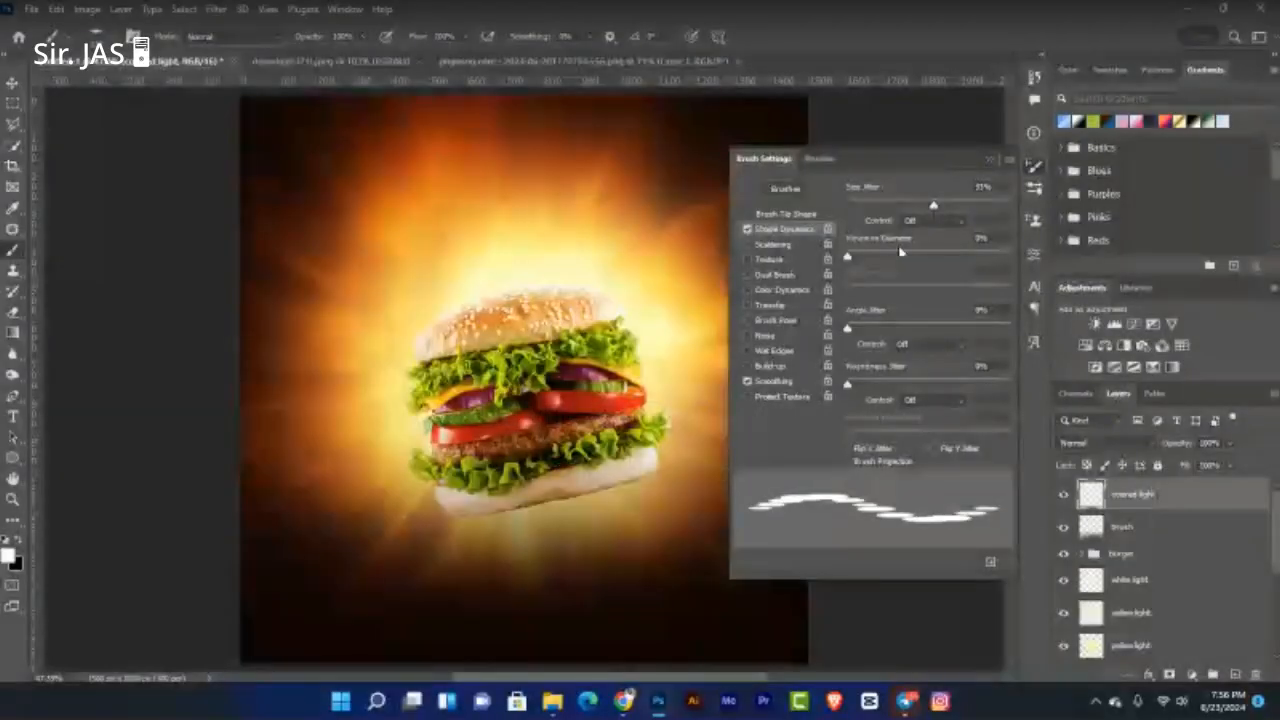
drag(848, 333, 875, 331)
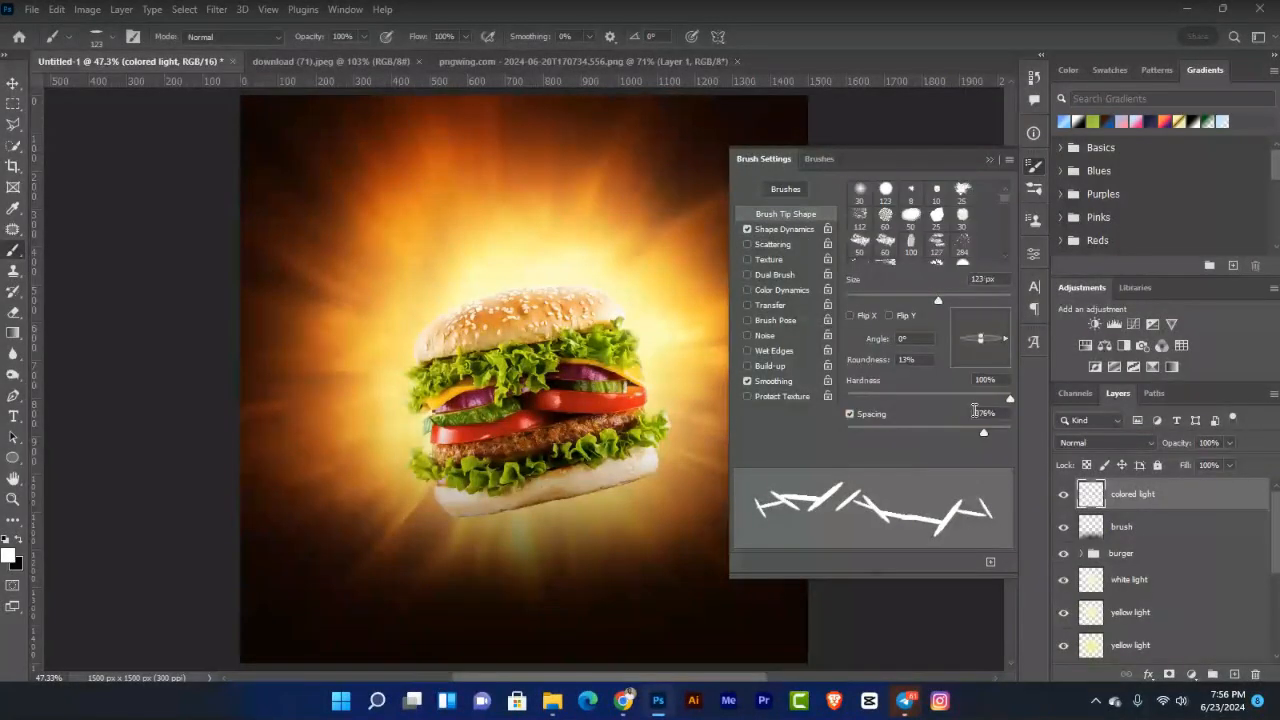
mouse_move(980, 433)
mouse_down()
mouse_move(893, 434)
mouse_move(933, 436)
mouse_up()
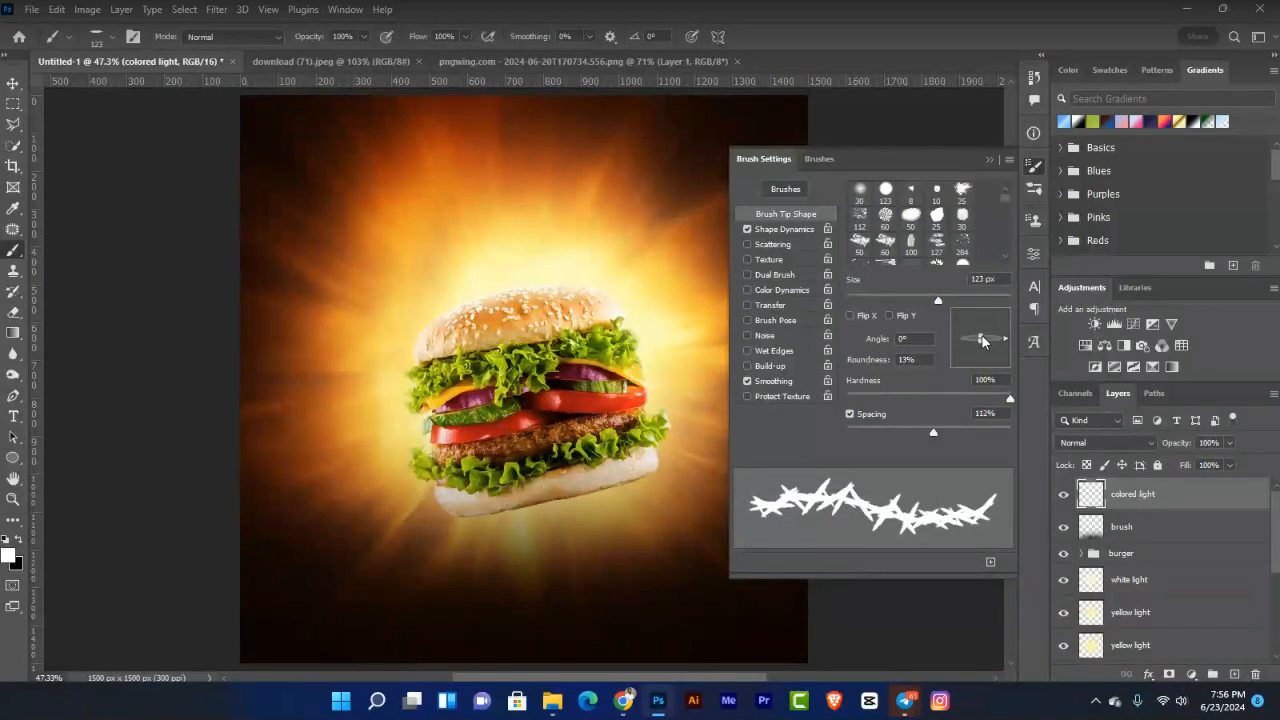
drag(981, 338, 981, 336)
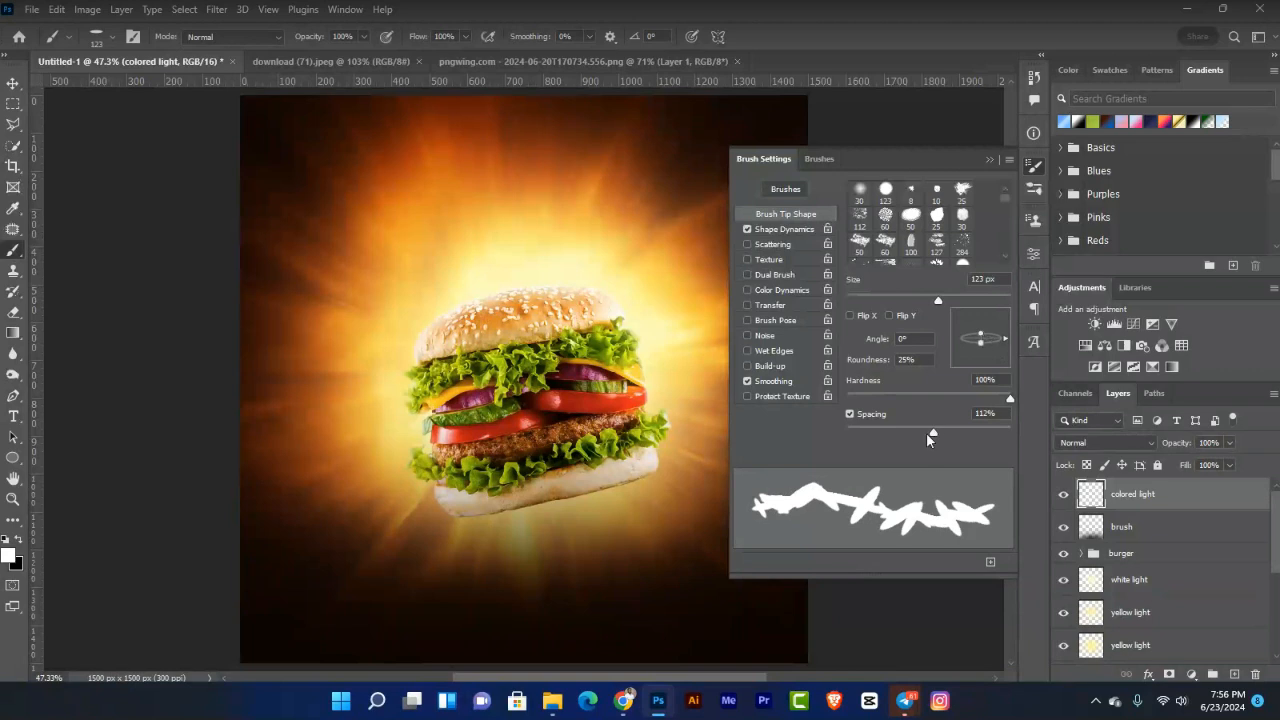
drag(933, 434, 950, 432)
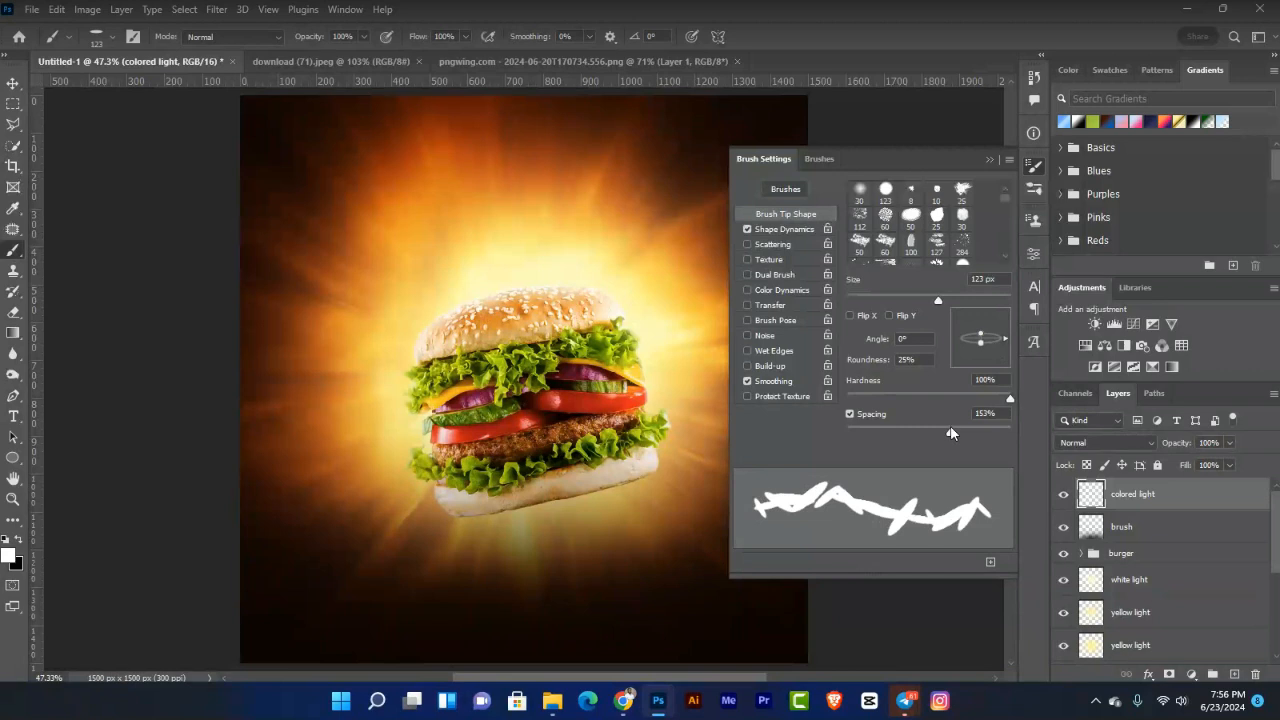
Step: Enable Scattering with a higher Count and raise angle jitter to 27%
click(783, 245)
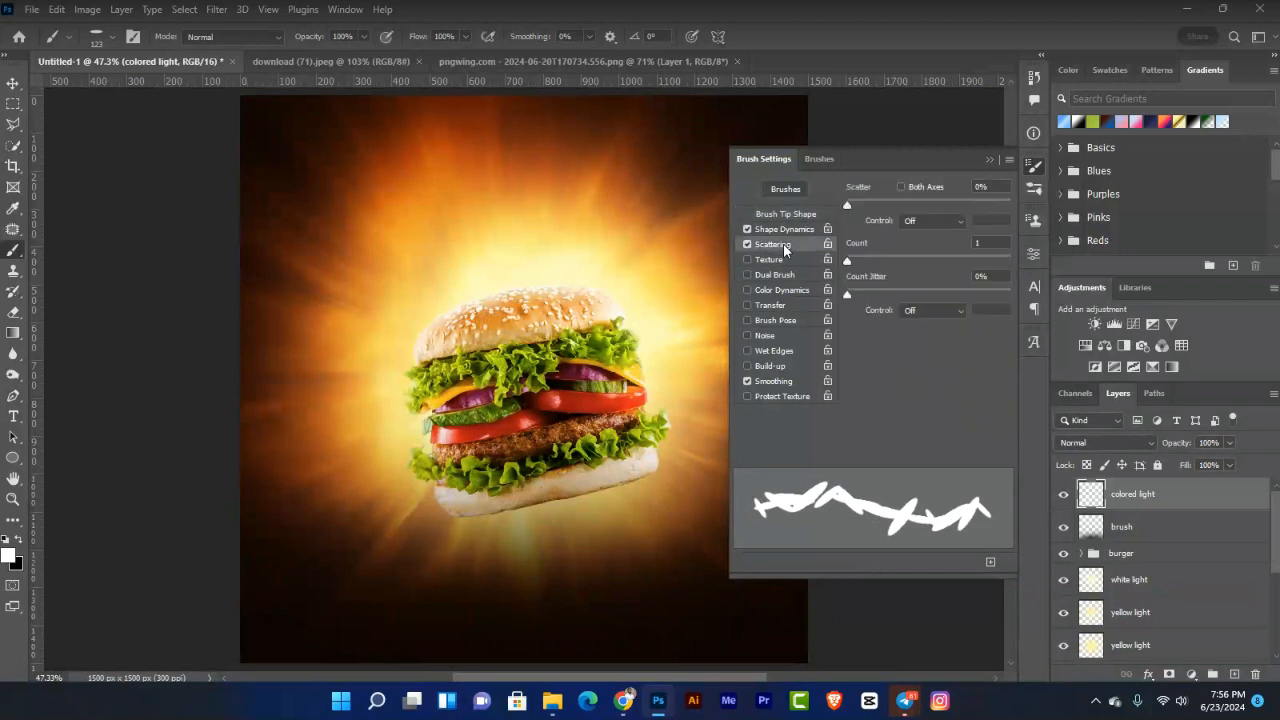
mouse_move(843, 260)
mouse_down()
mouse_move(867, 263)
mouse_move(847, 262)
mouse_move(882, 289)
mouse_move(856, 266)
mouse_up()
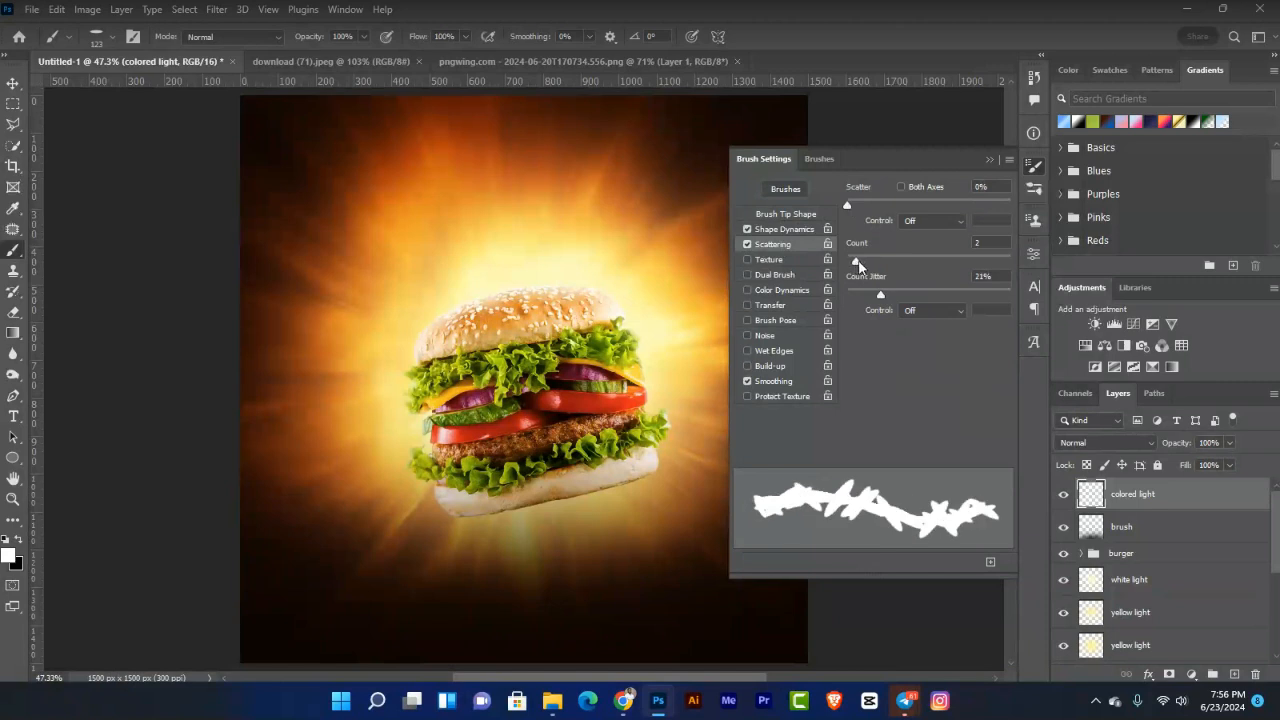
click(800, 231)
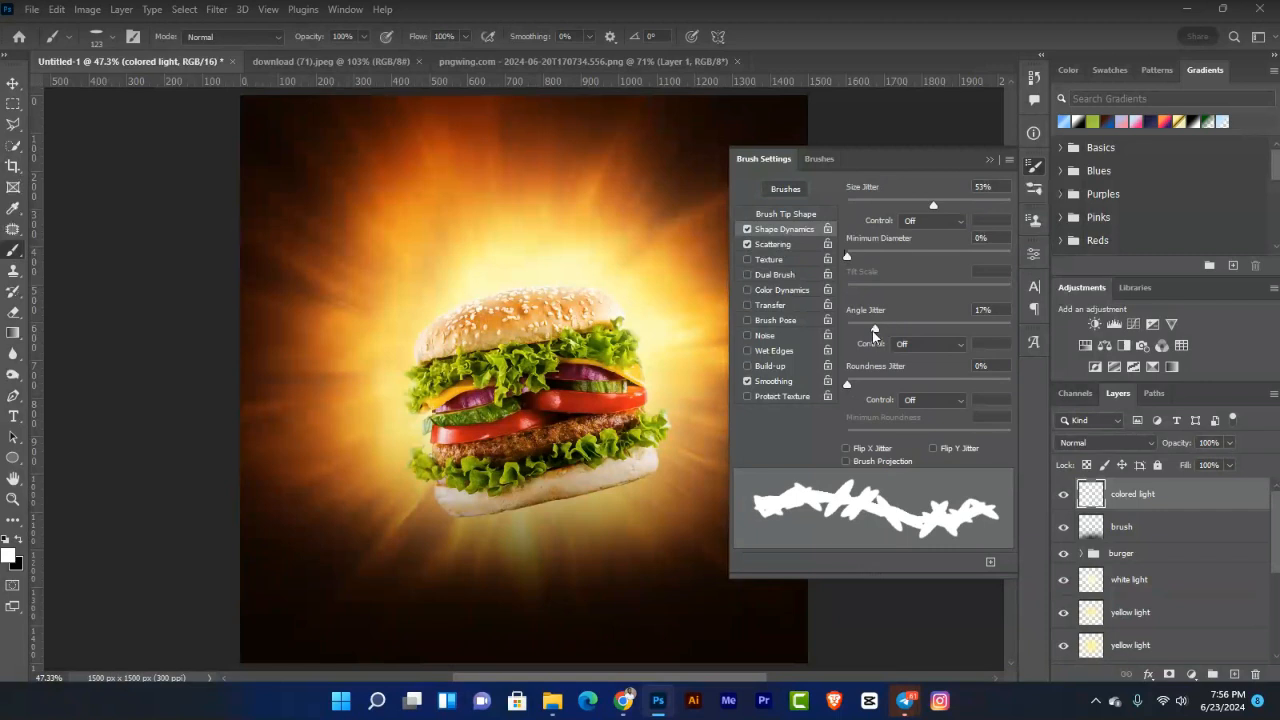
drag(874, 332, 882, 331)
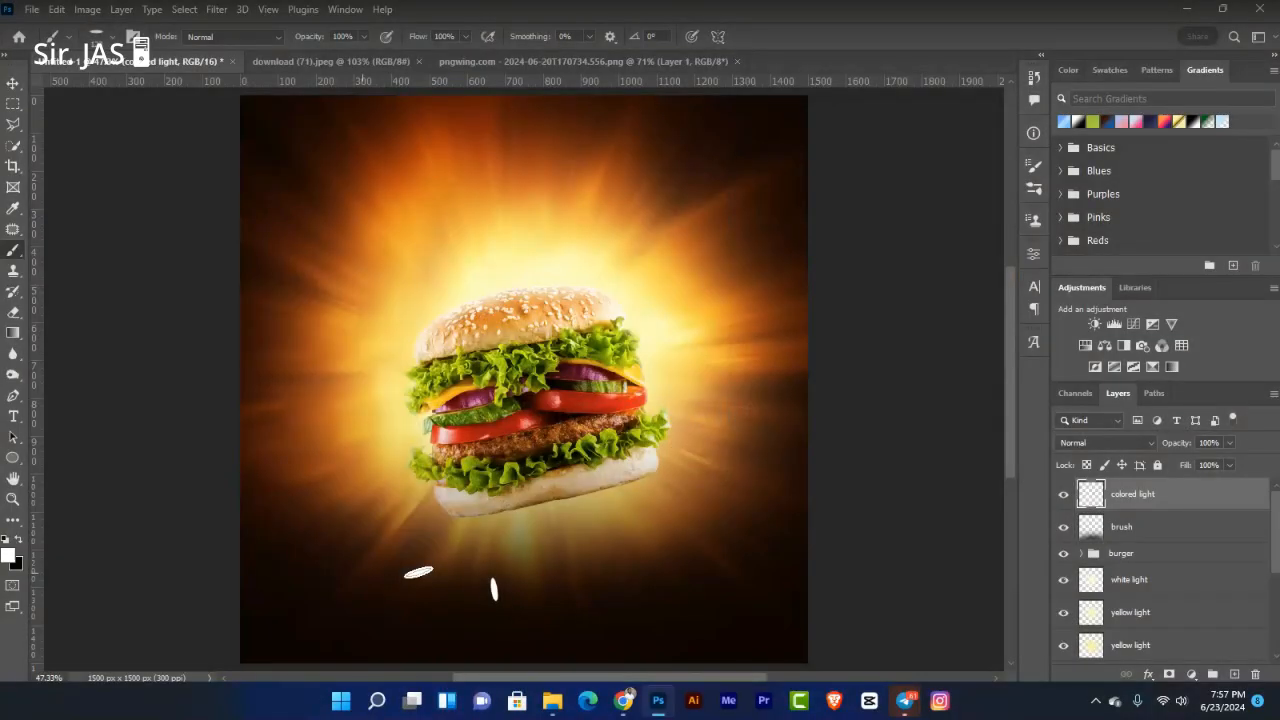
Step: Paint white trial streaks left of the burger, undoing the last dab
drag(342, 466, 383, 469)
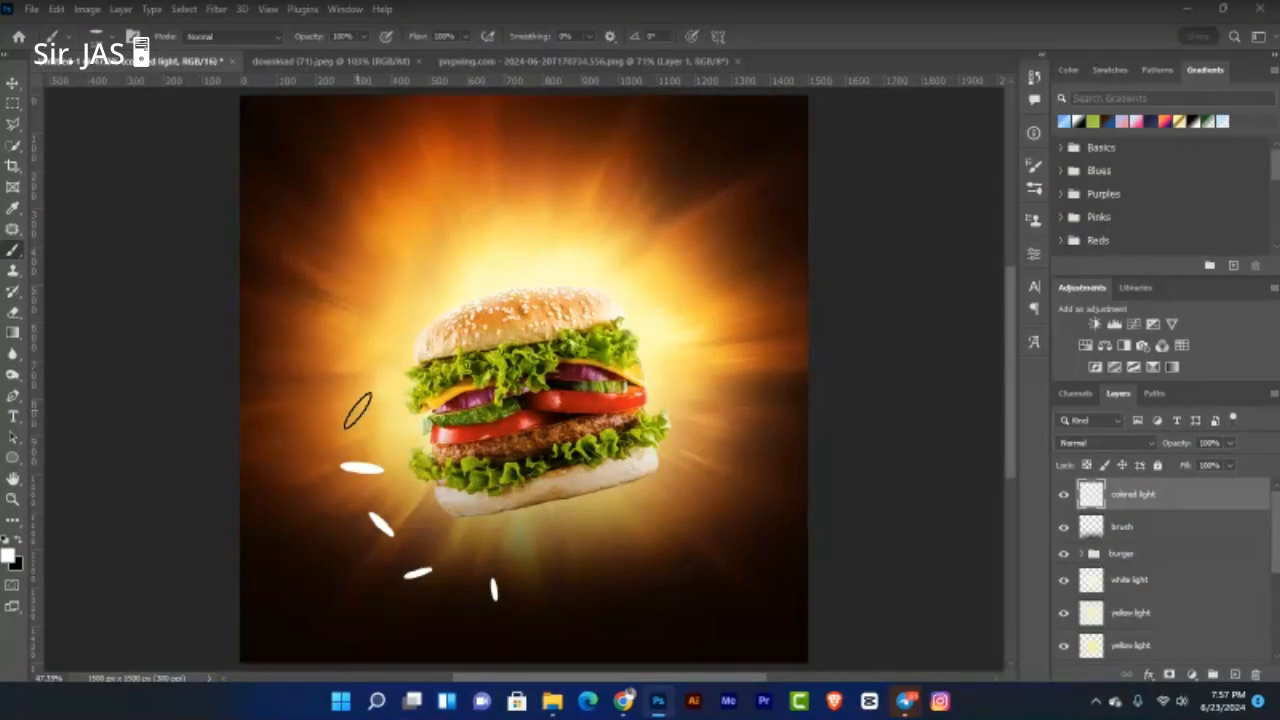
click(358, 410)
click(300, 425)
click(314, 466)
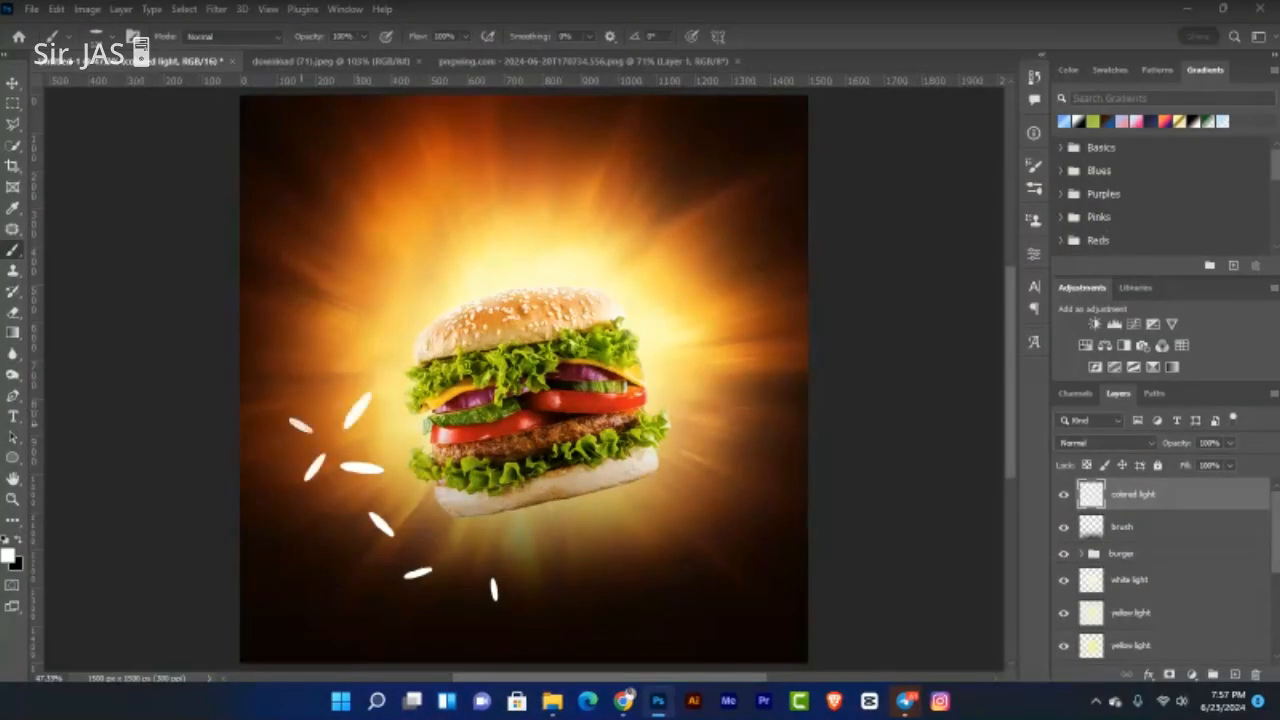
key(ctrl+z)
key(ctrl+z)
key(ctrl+z)
key(ctrl+z)
key(ctrl+z)
key(ctrl+z)
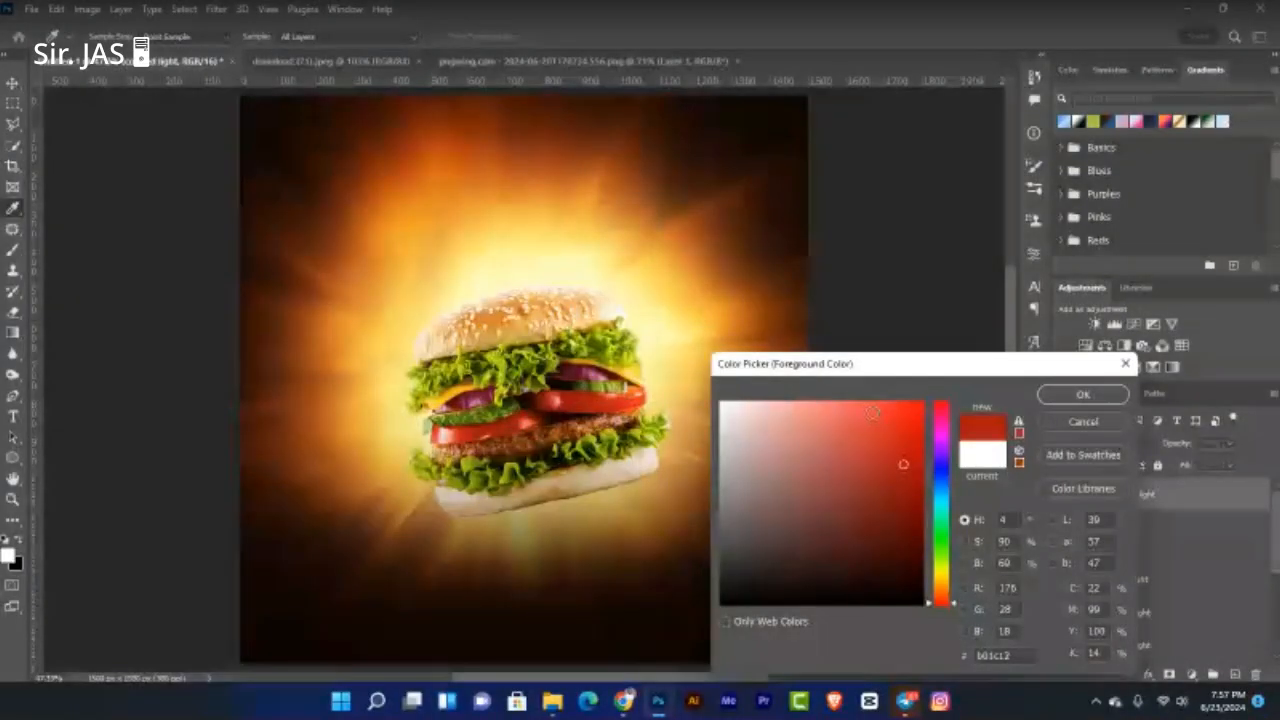
Step: Set the foreground colour to bright red (R 246, G 30, B 14)
click(894, 403)
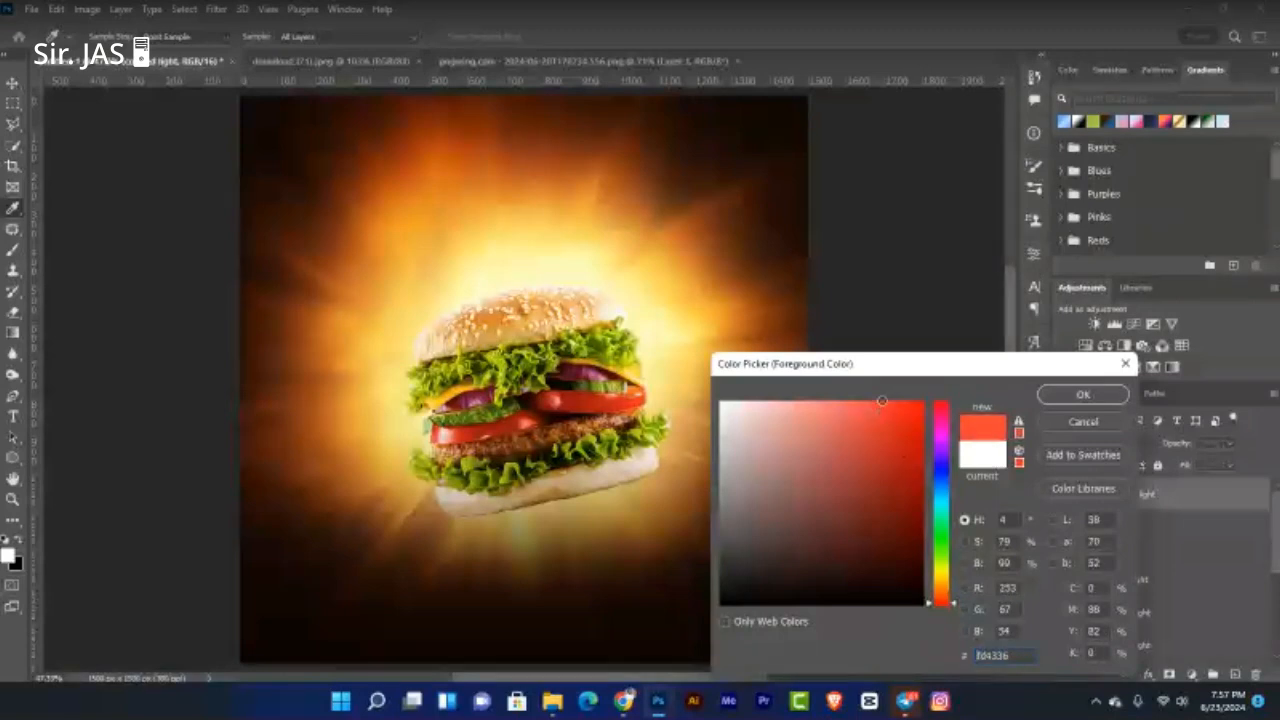
click(911, 408)
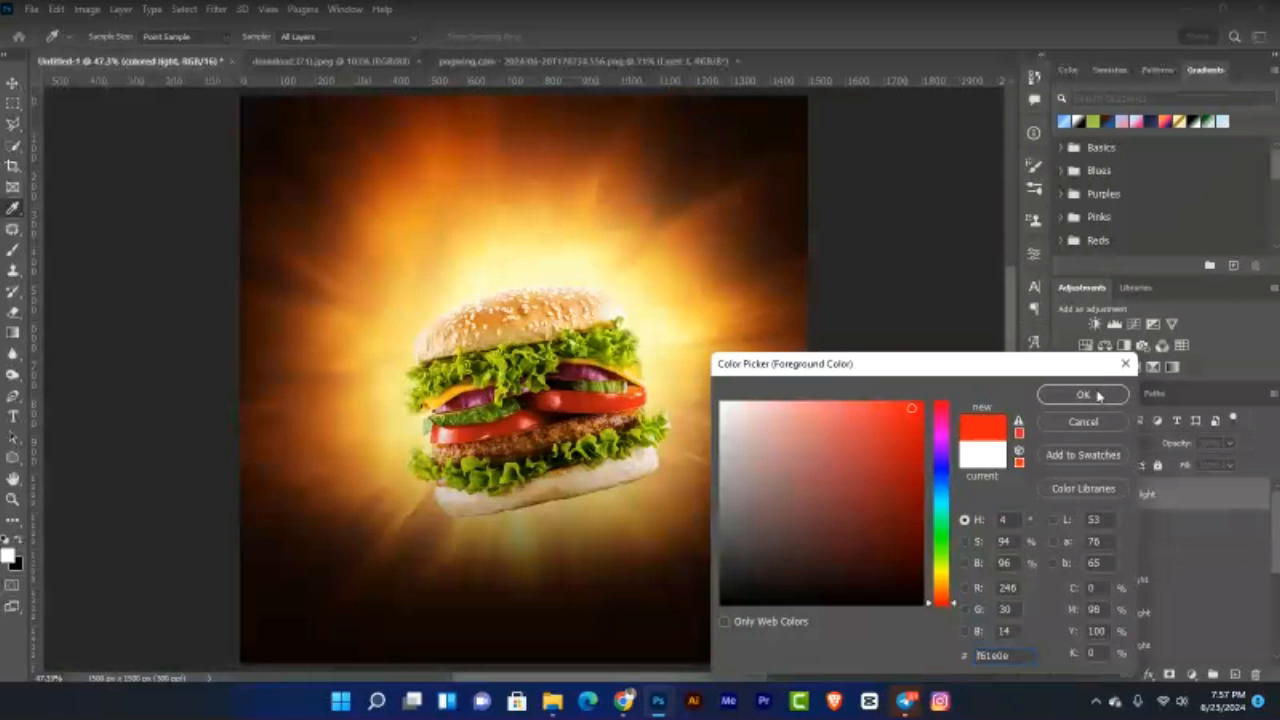
click(1098, 396)
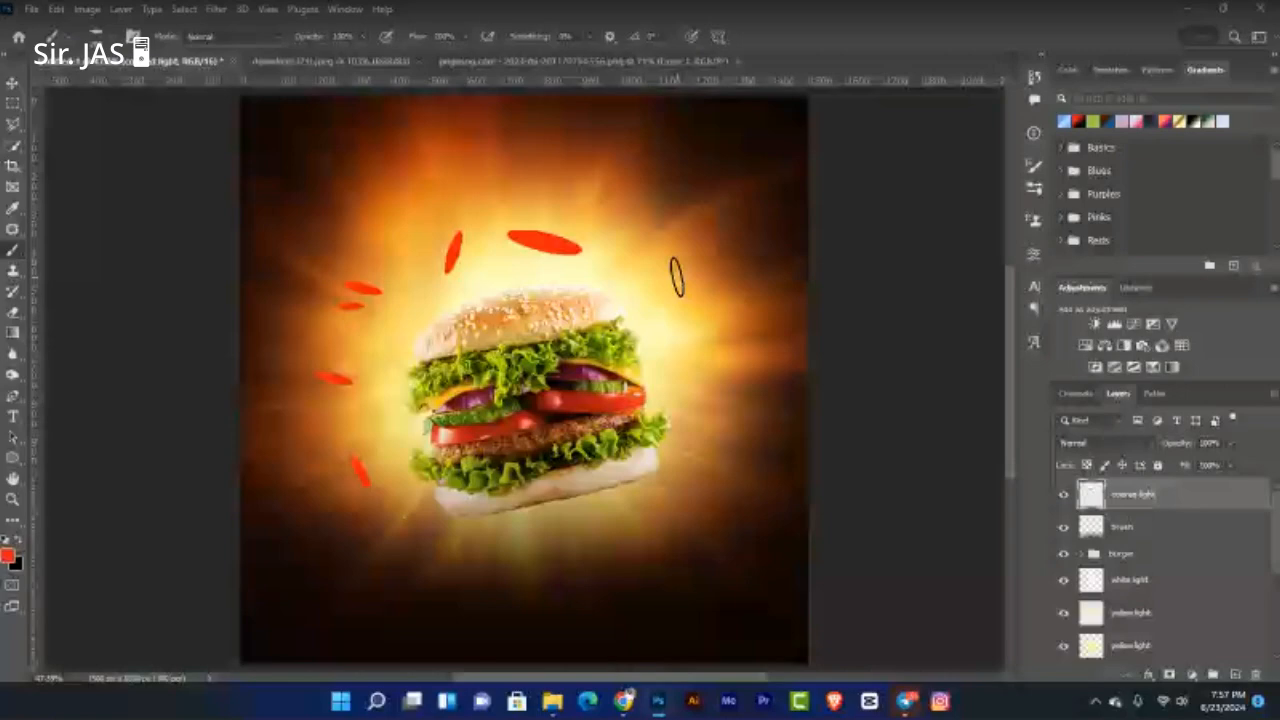
Step: Paint three red leaf strokes on the right side of the burger
drag(679, 277, 683, 301)
drag(694, 348, 718, 343)
drag(710, 403, 678, 438)
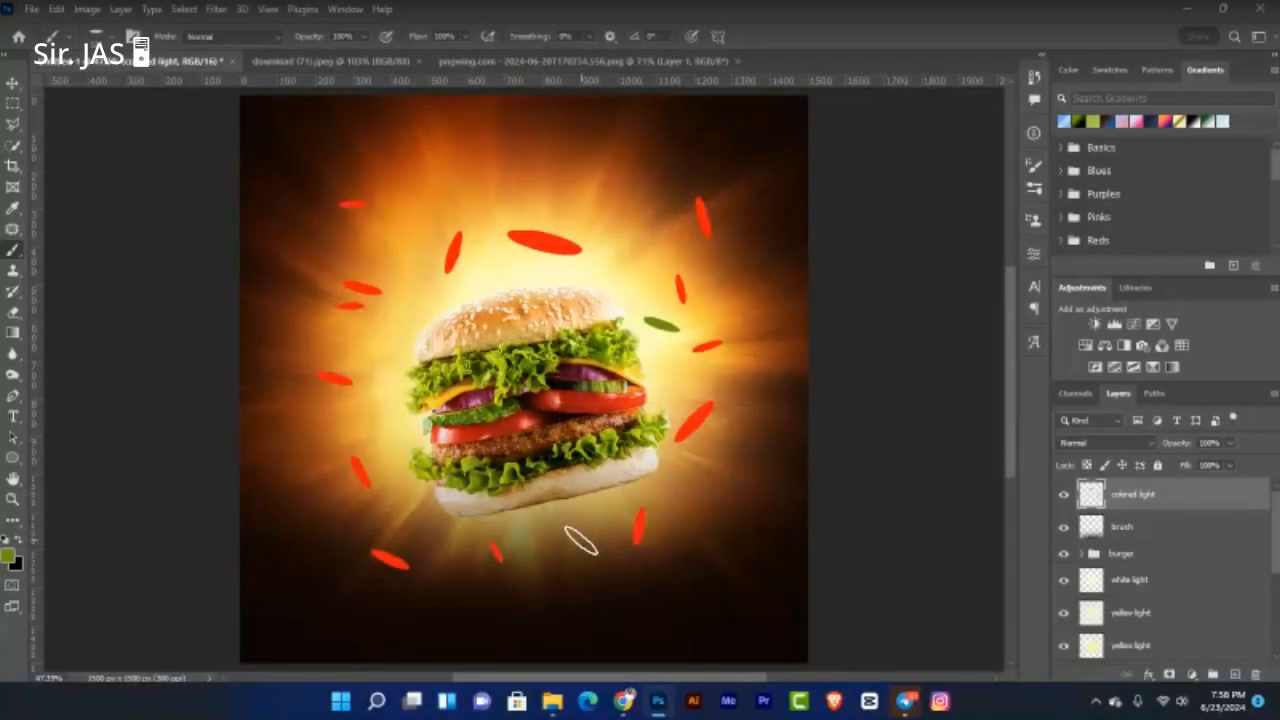
Step: Dab three green leaves around the burger, on its left side and below
click(581, 541)
click(328, 422)
click(343, 340)
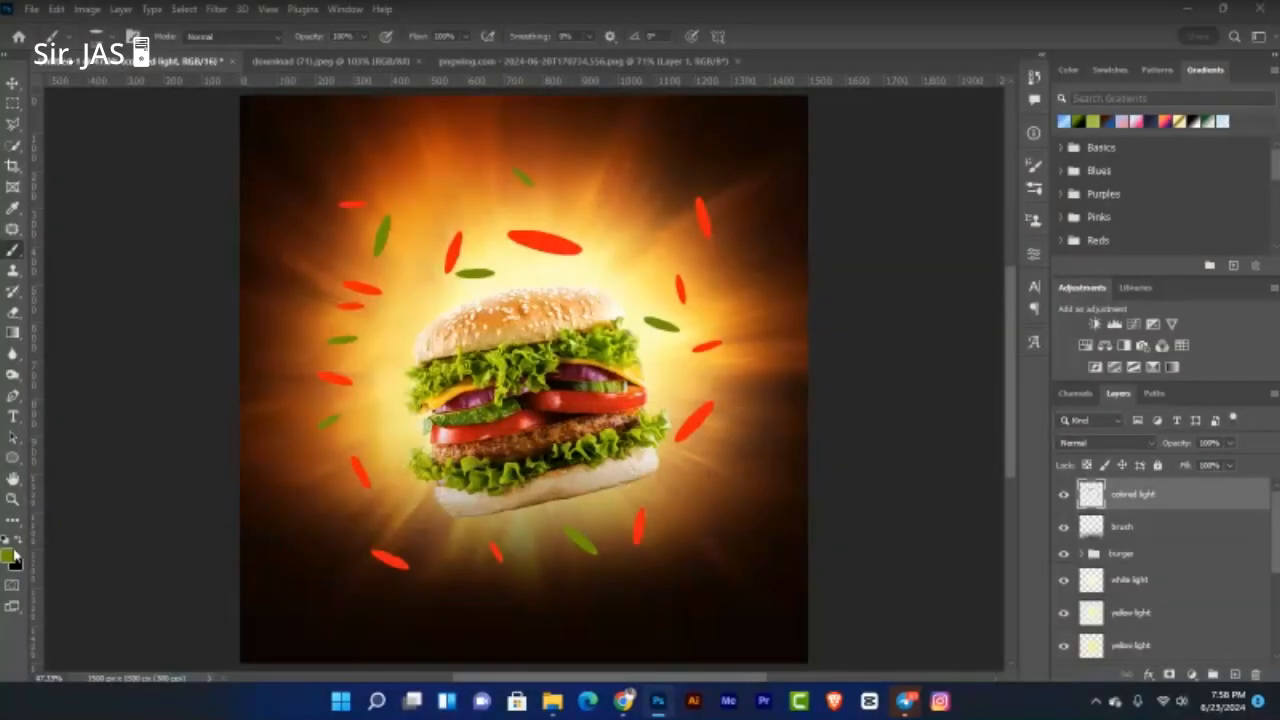
Step: Sample a yellow-orange from the glowing background and dab five yellow leaves around the burger
click(8, 555)
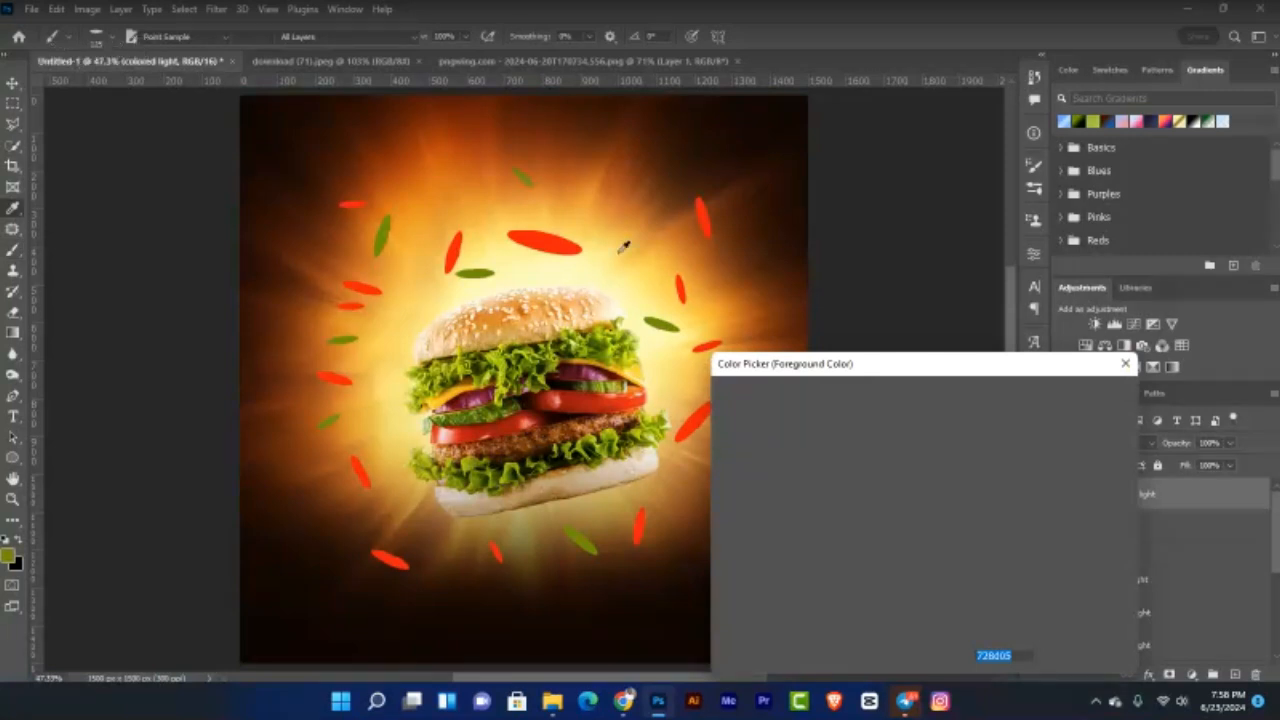
click(619, 252)
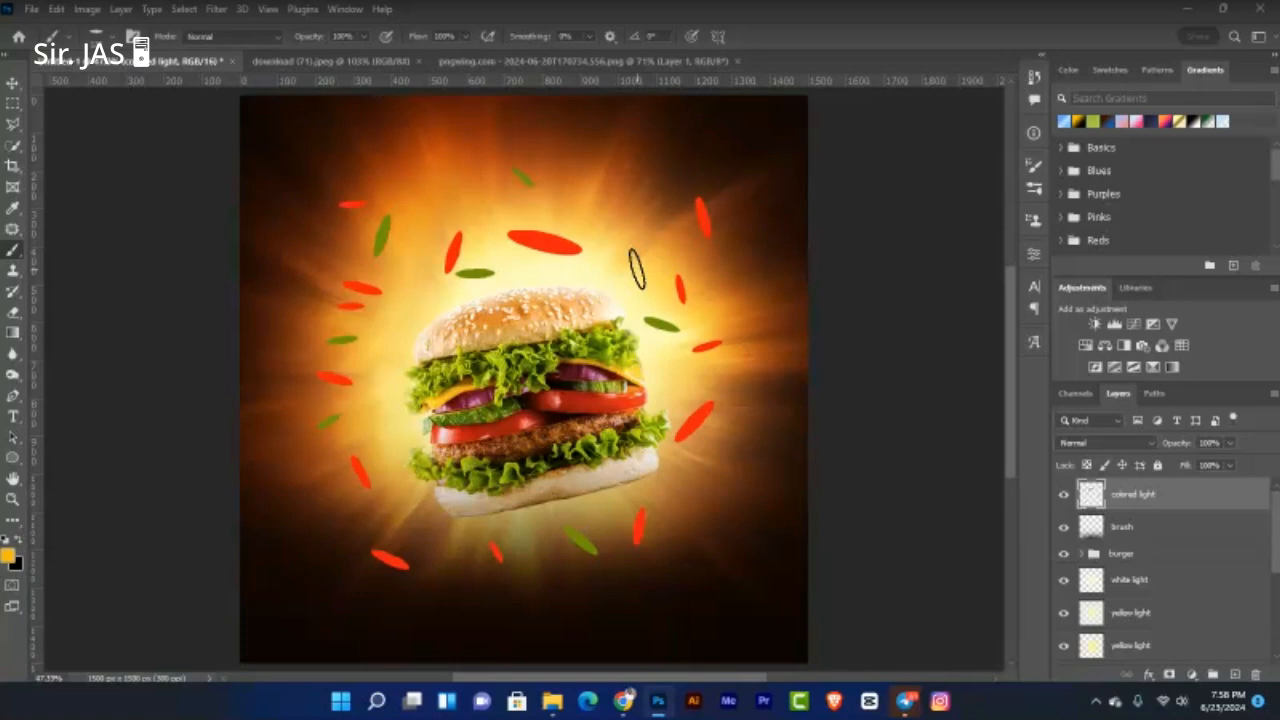
click(637, 268)
click(376, 420)
click(385, 503)
click(300, 560)
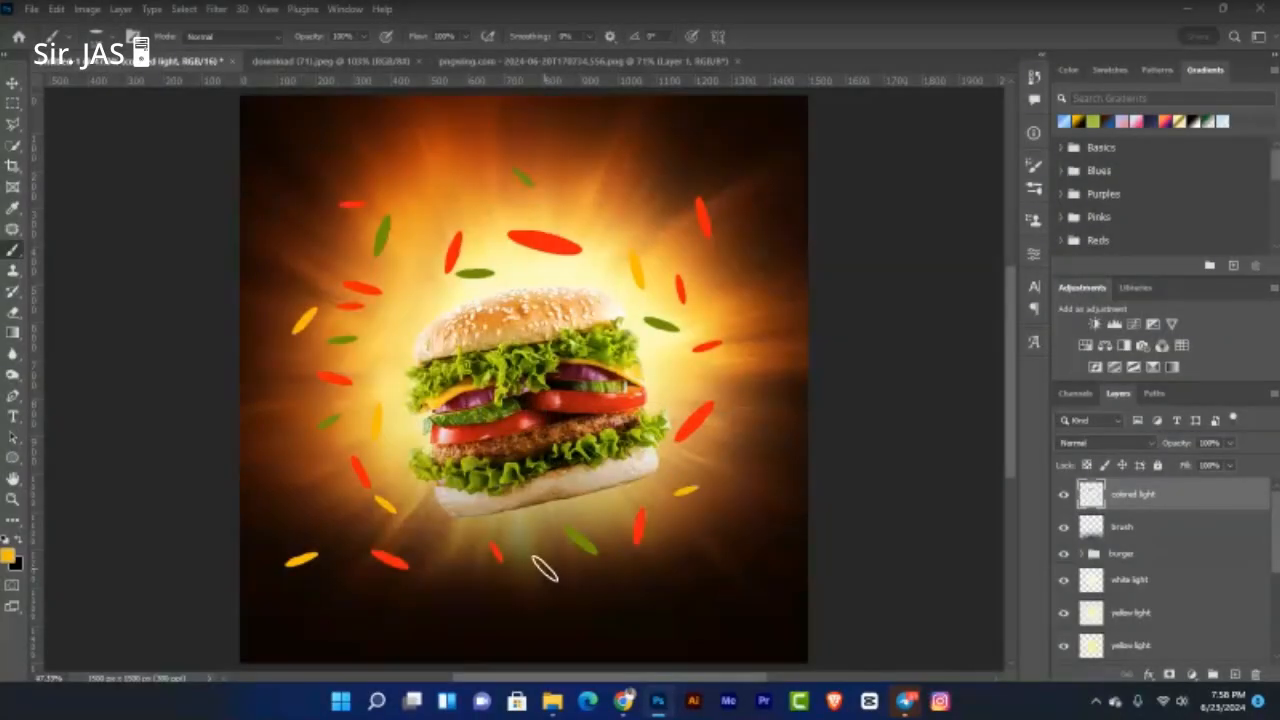
click(545, 570)
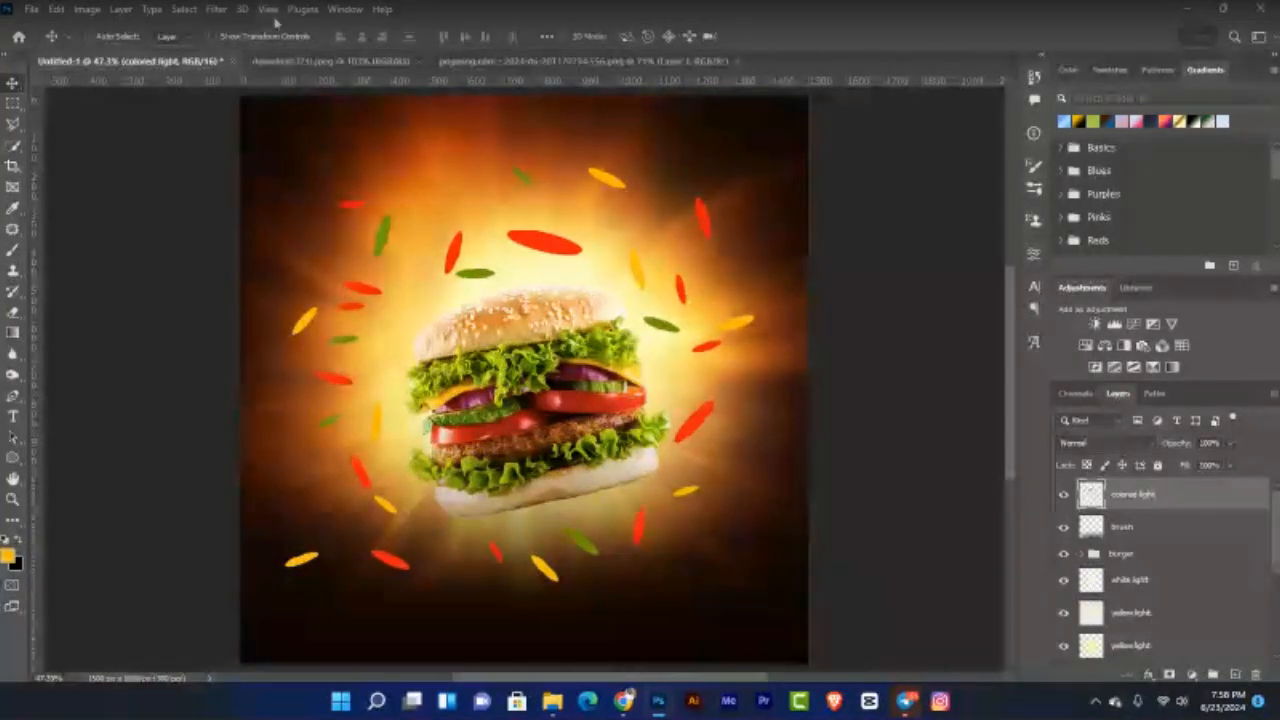
click(216, 9)
mouse_move(373, 220)
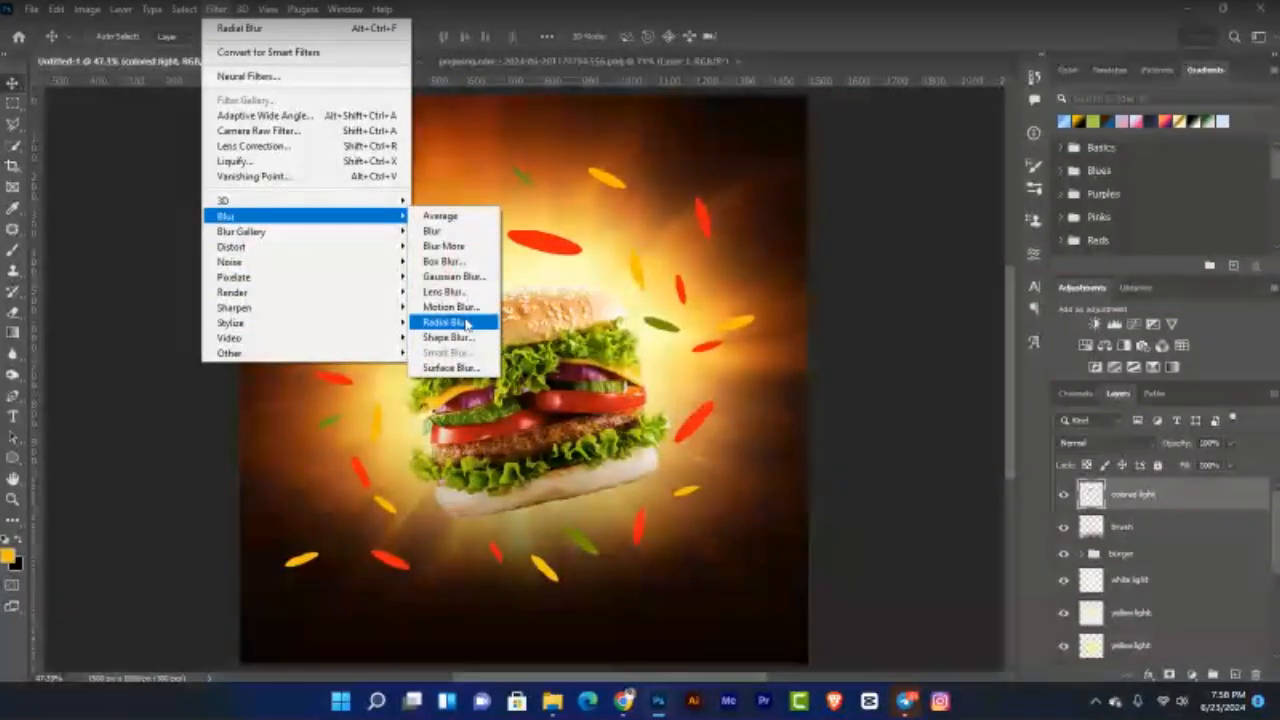
Step: Apply a Zoom Radial Blur of amount 14 to the coloured leaves
click(466, 324)
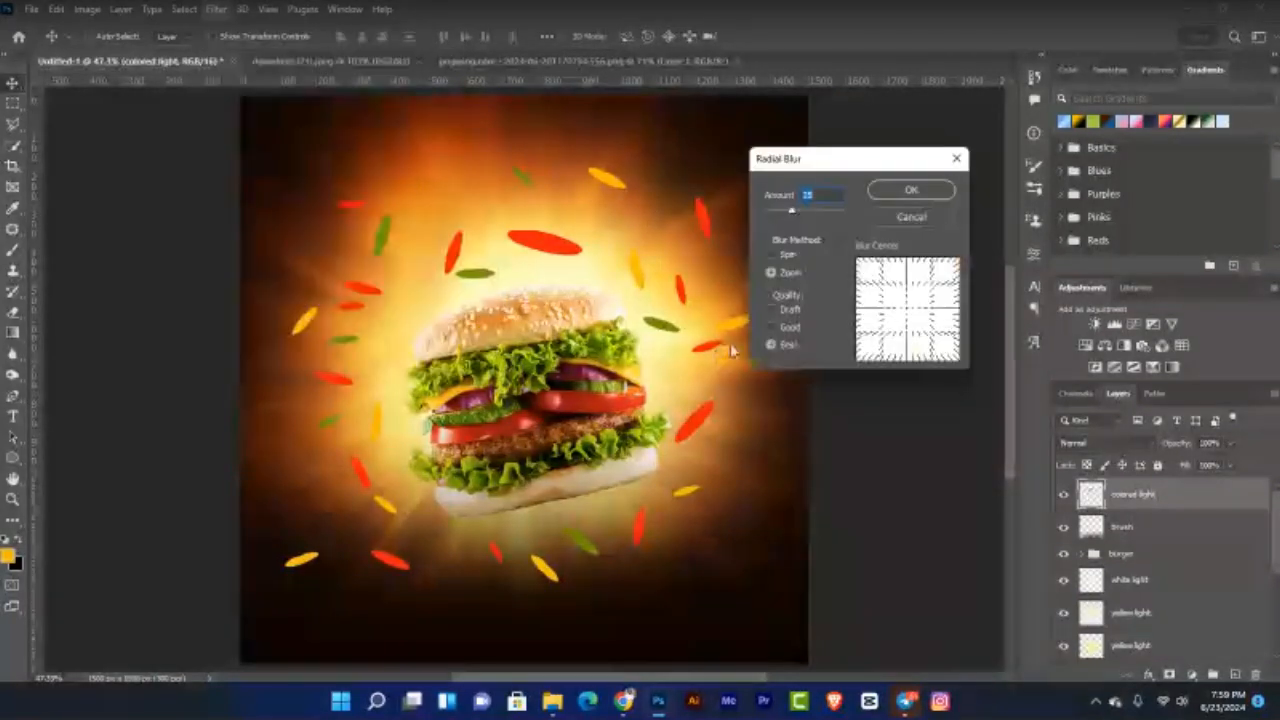
drag(793, 215, 771, 212)
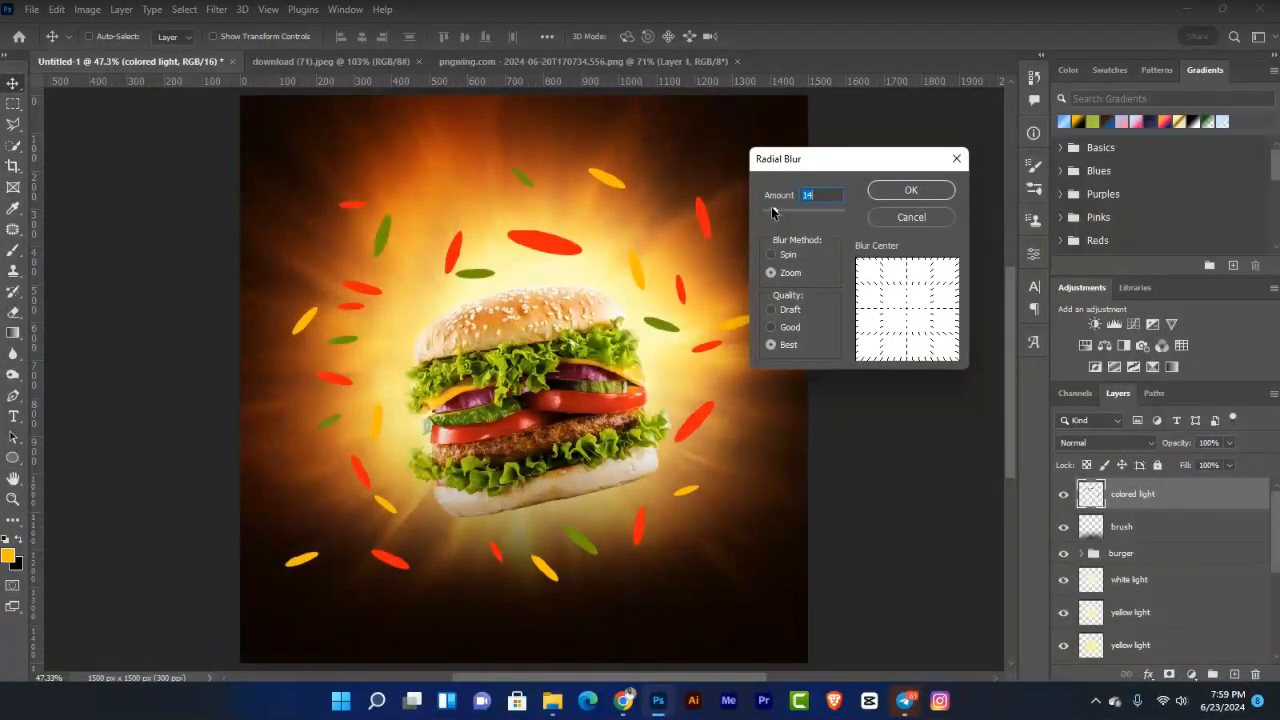
click(883, 191)
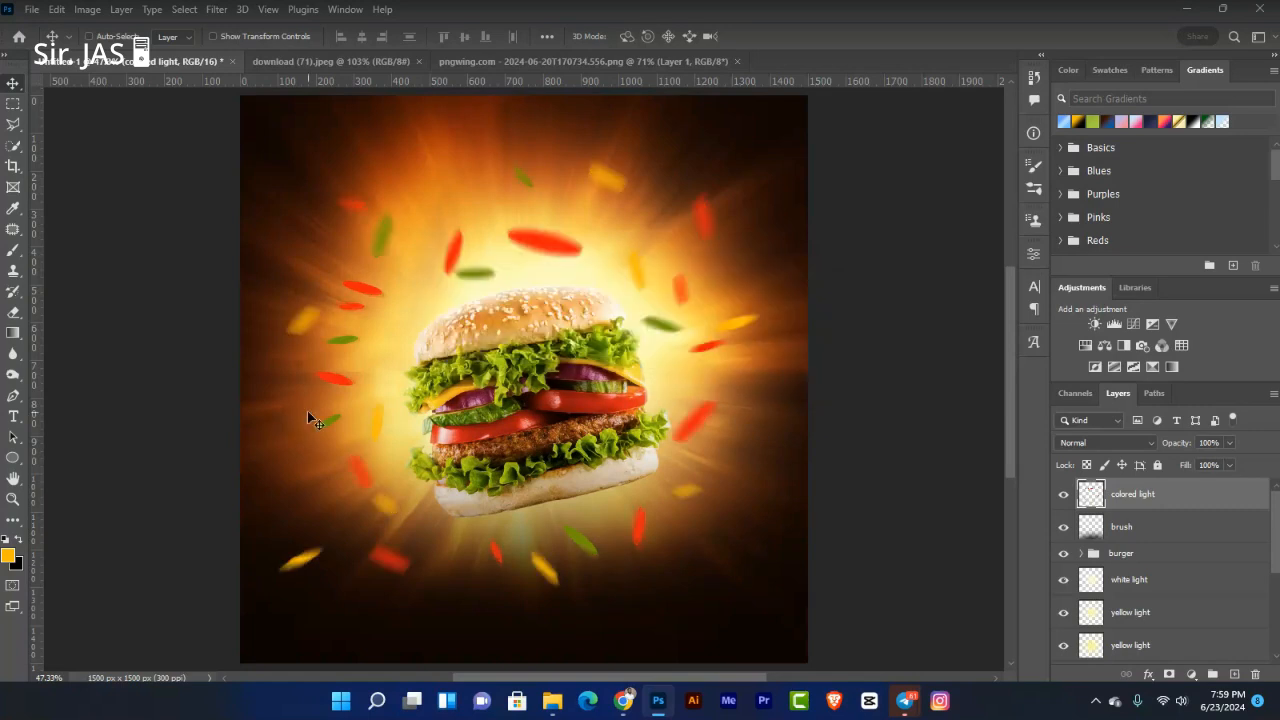
Step: Undo the blur, convert colored light for Smart Filters, and reapply Radial Blur at about 20
key(ctrl)
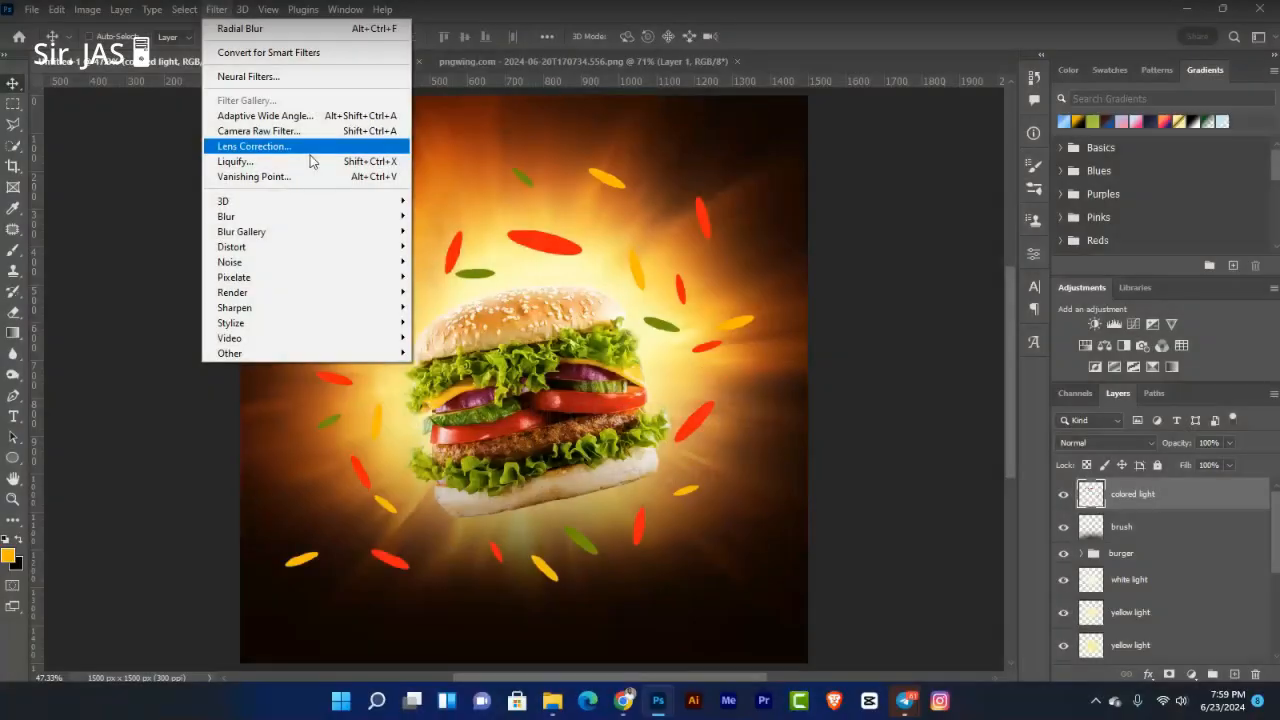
click(1203, 502)
right_click(1203, 502)
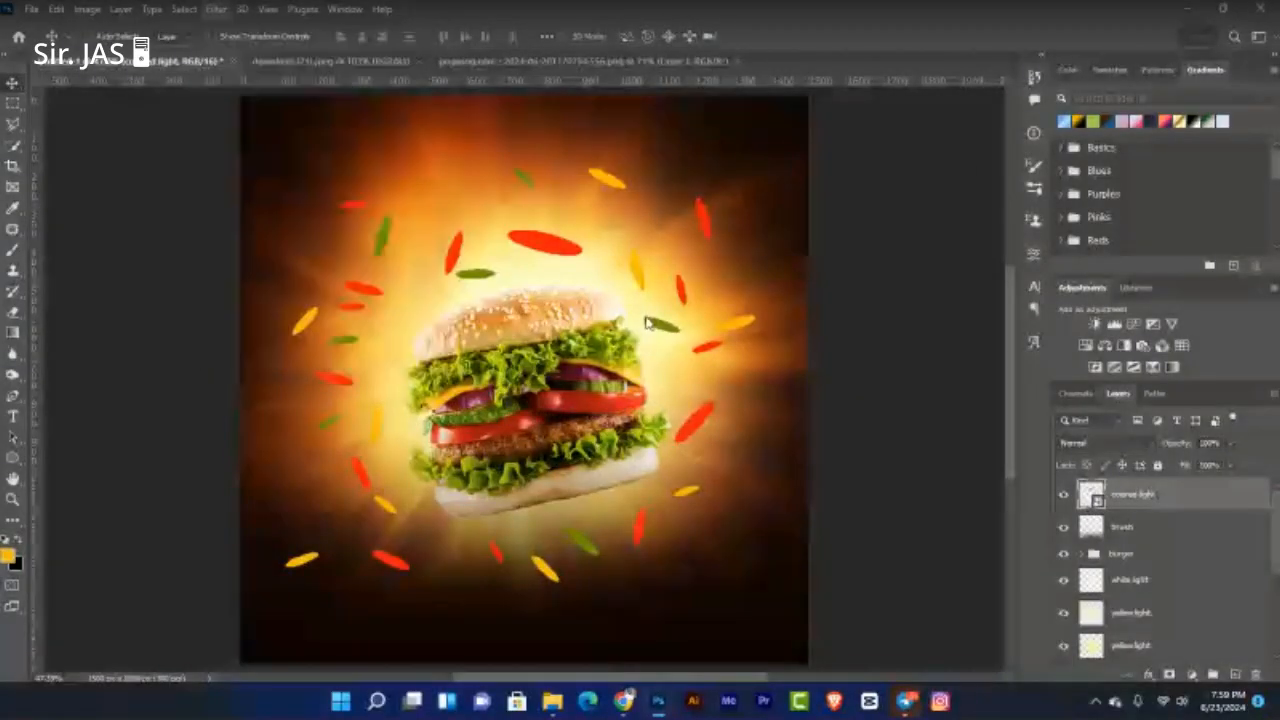
click(784, 212)
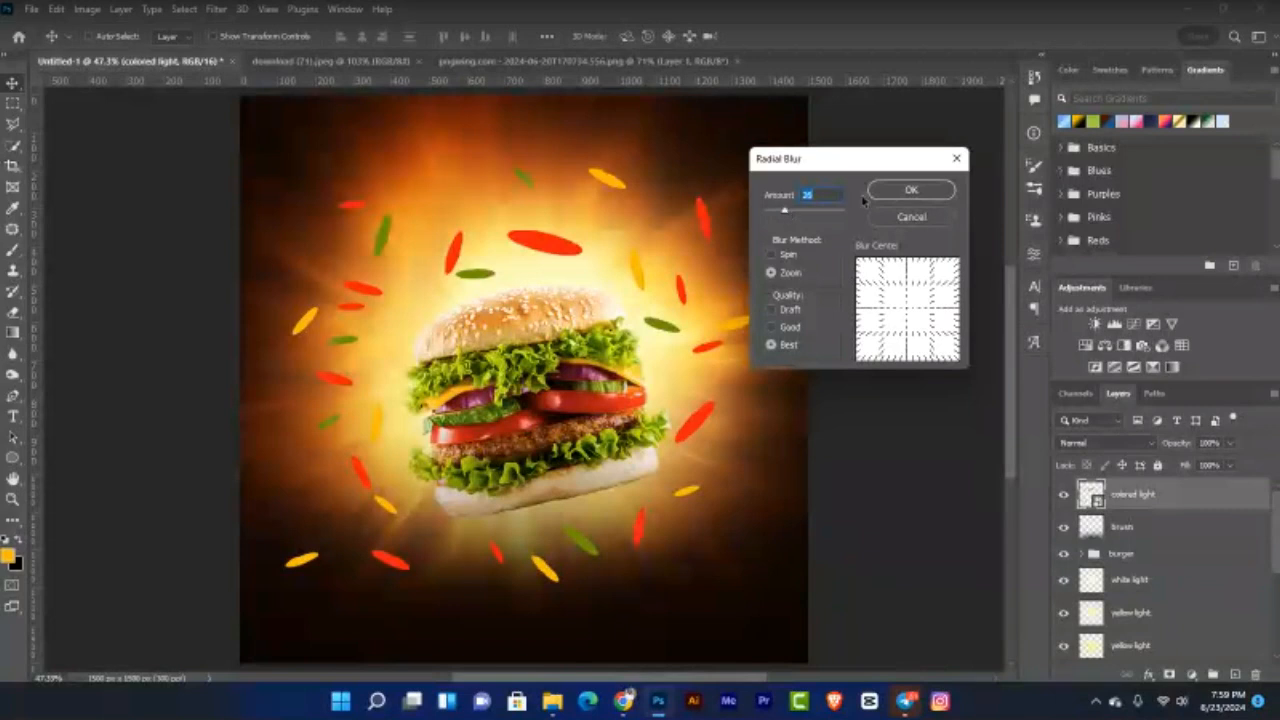
click(901, 191)
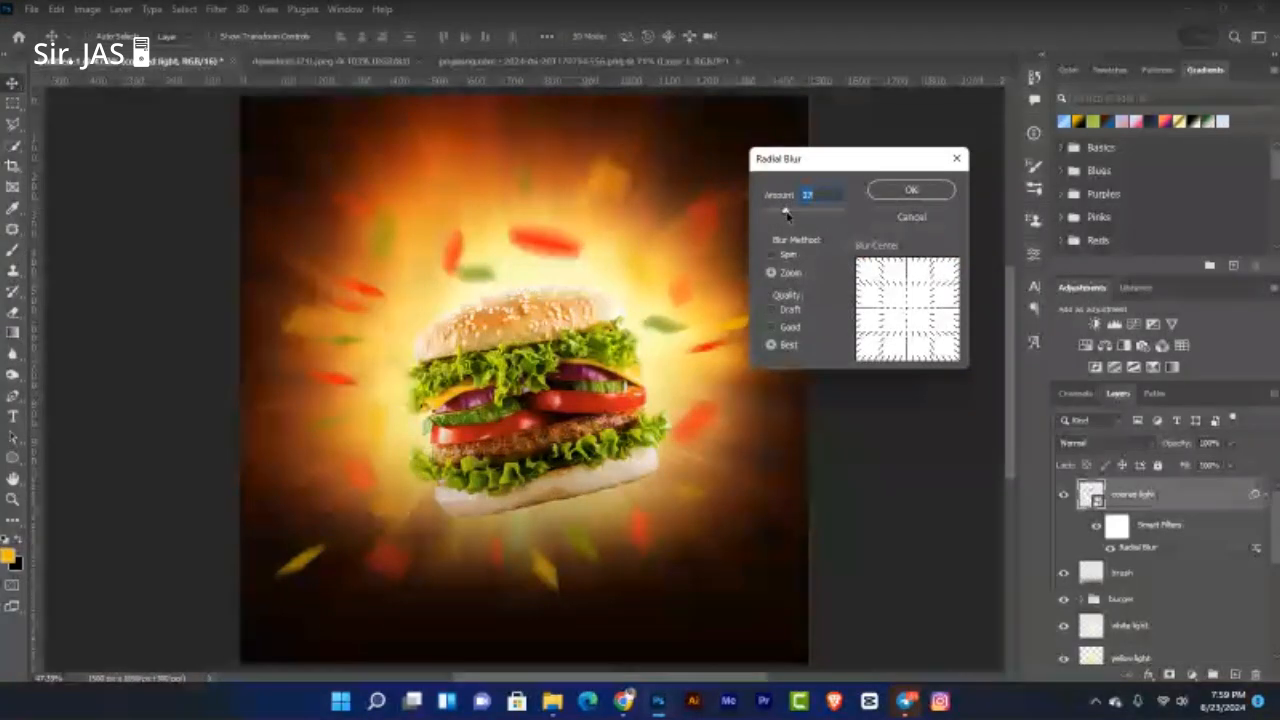
Step: Raise the Radial Blur smart filter amount to about 40
drag(786, 213, 797, 214)
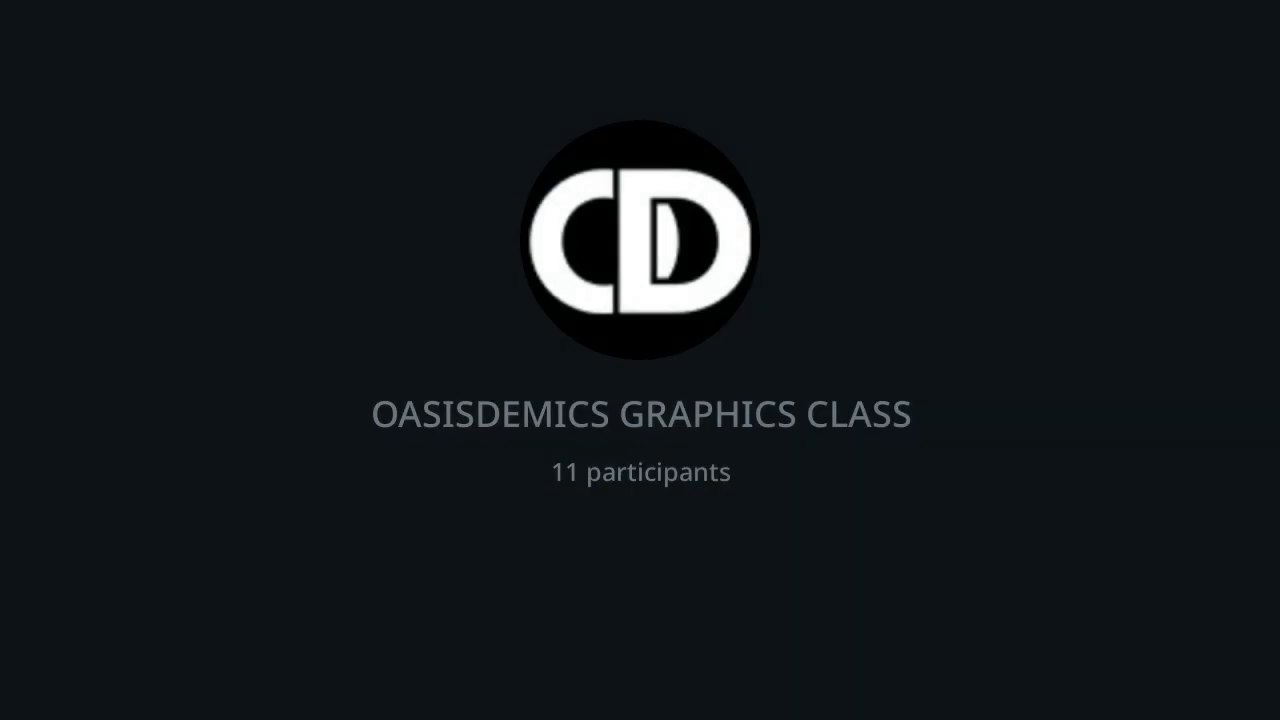
click(943, 190)
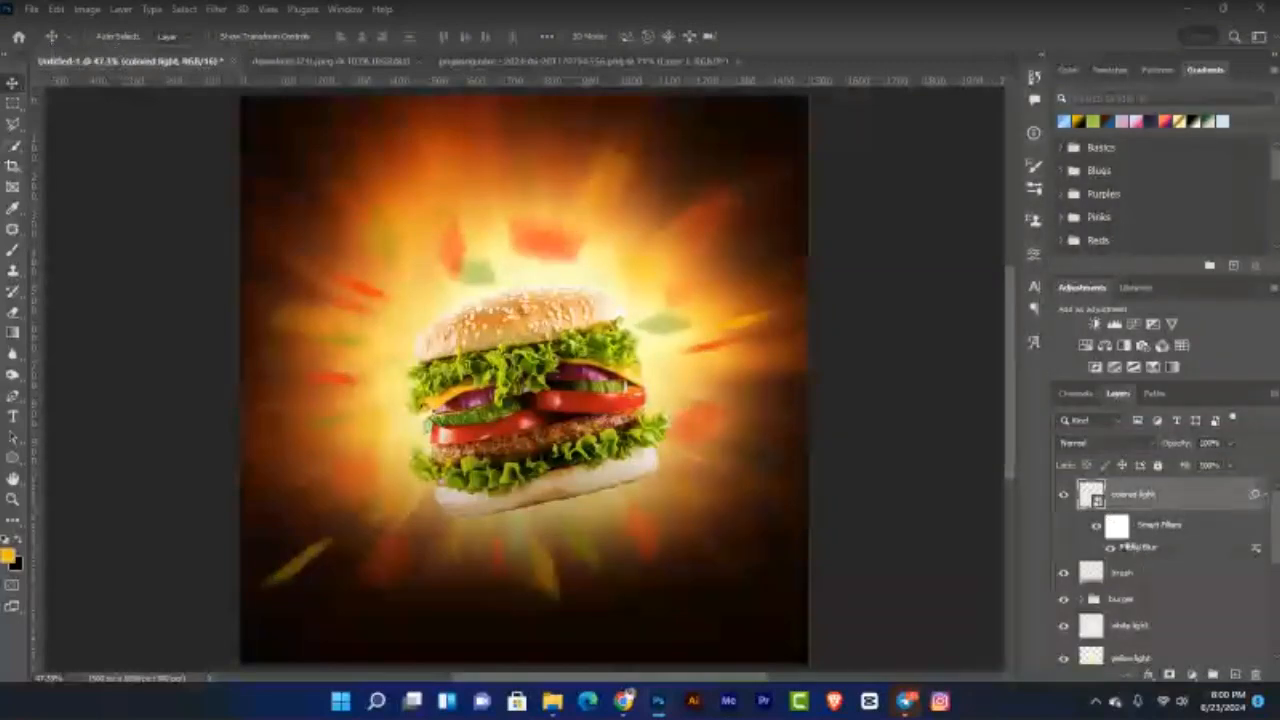
Step: Lower the colored light layer's Radial Blur smart filter amount to 30
double_click(1132, 547)
drag(796, 213, 793, 212)
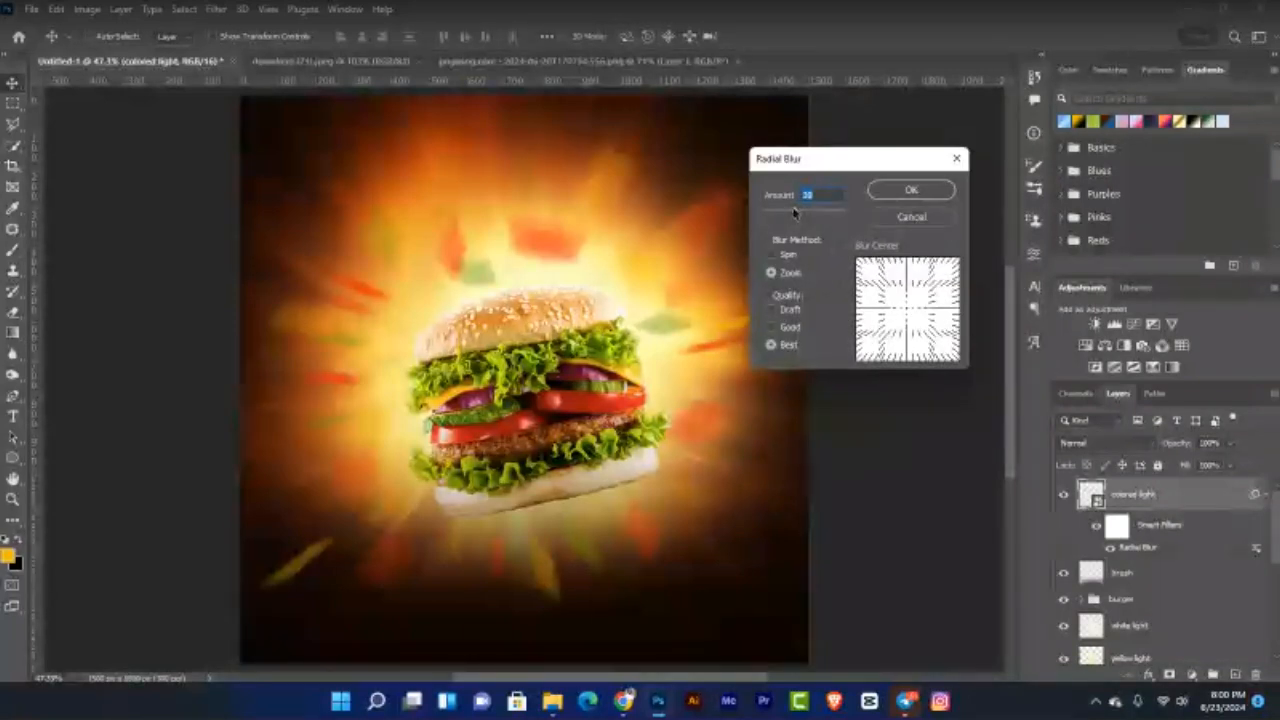
click(885, 196)
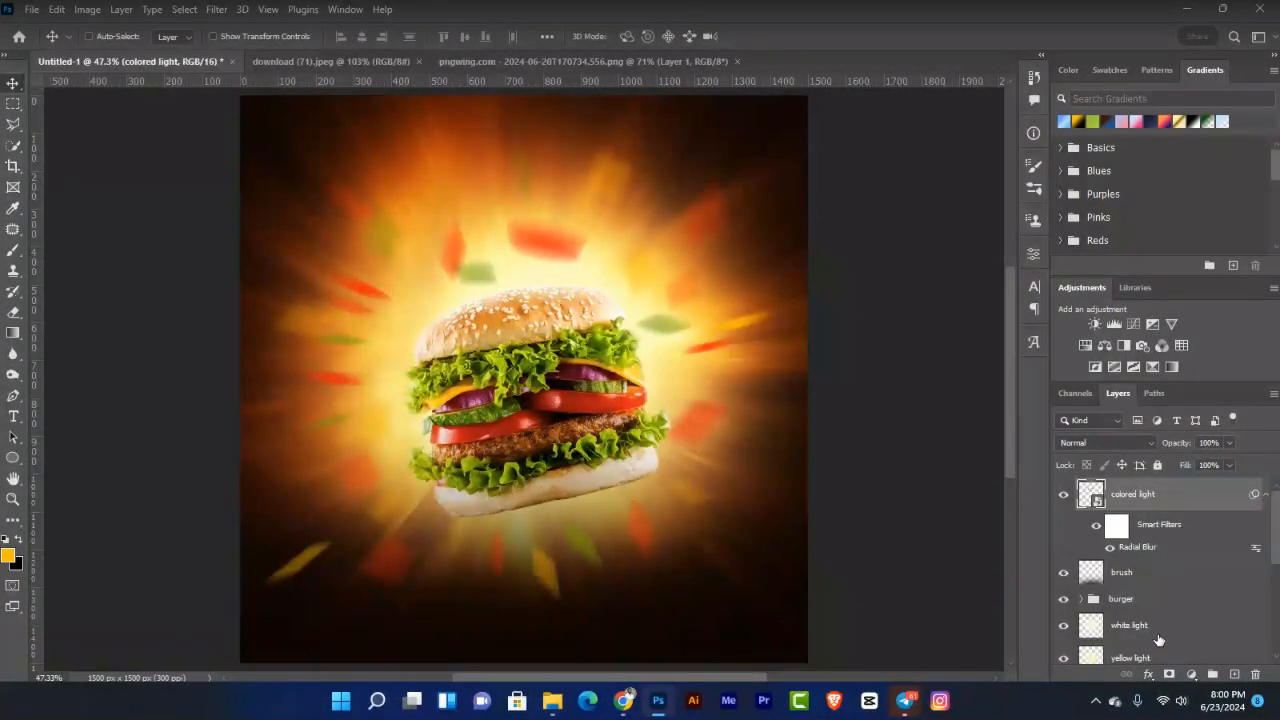
Step: Add a layer mask to colored light and ready a 125 px round brush with black paint
click(1169, 674)
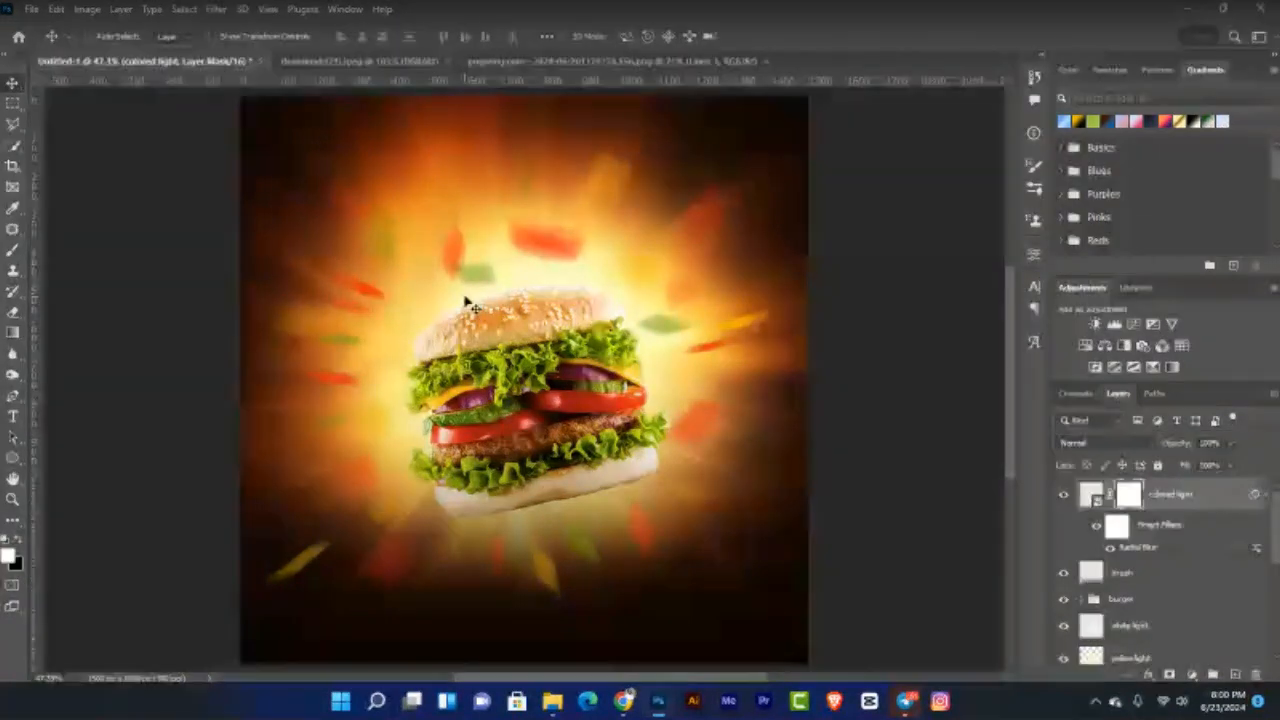
click(11, 252)
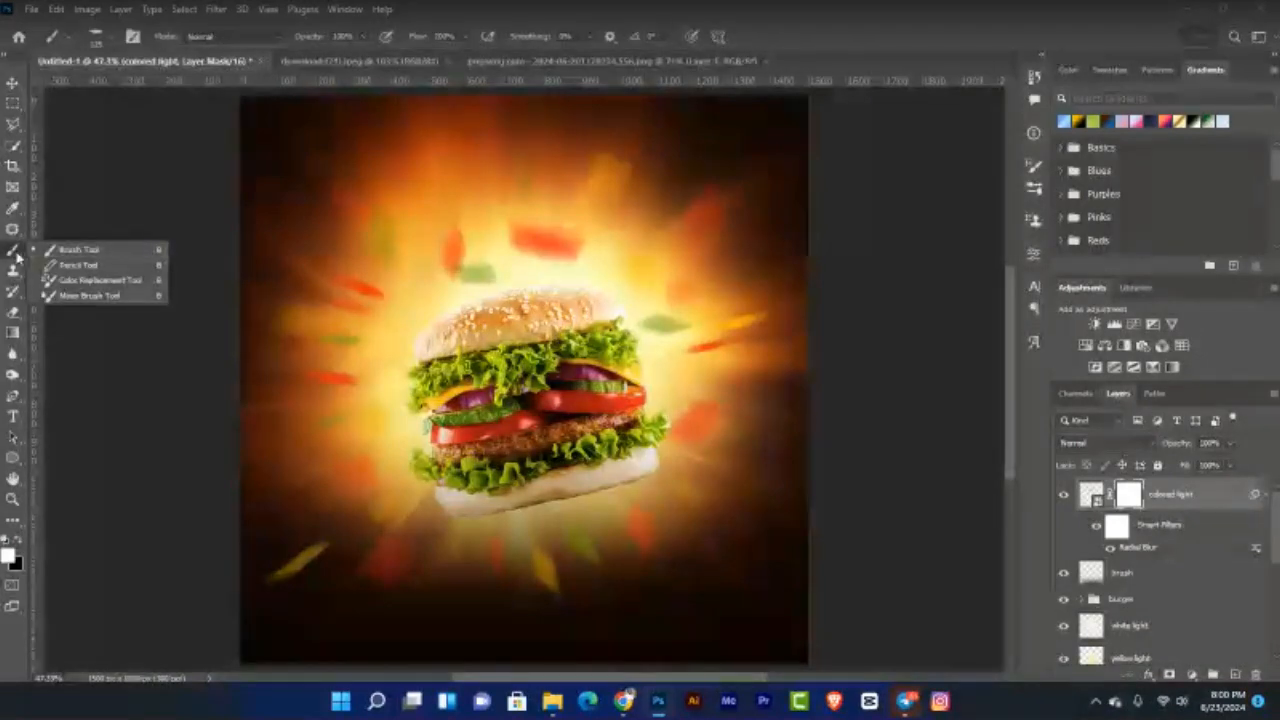
click(18, 257)
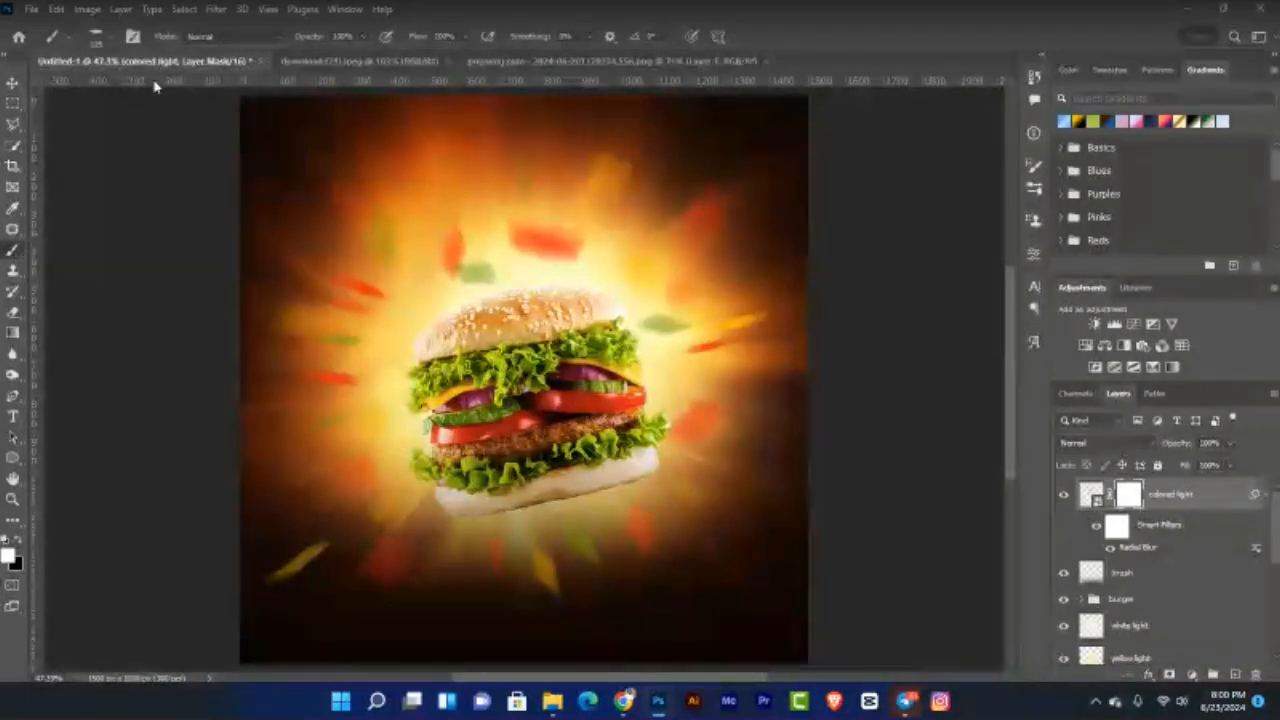
click(96, 36)
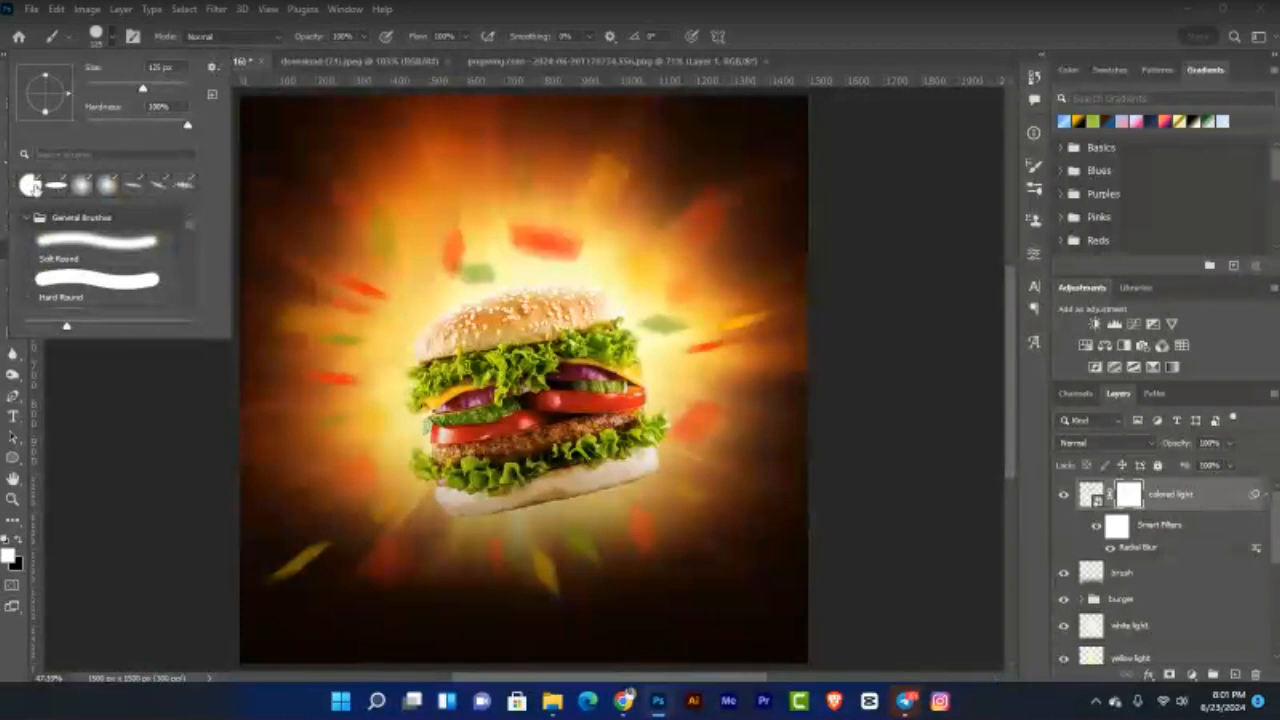
click(35, 188)
click(307, 278)
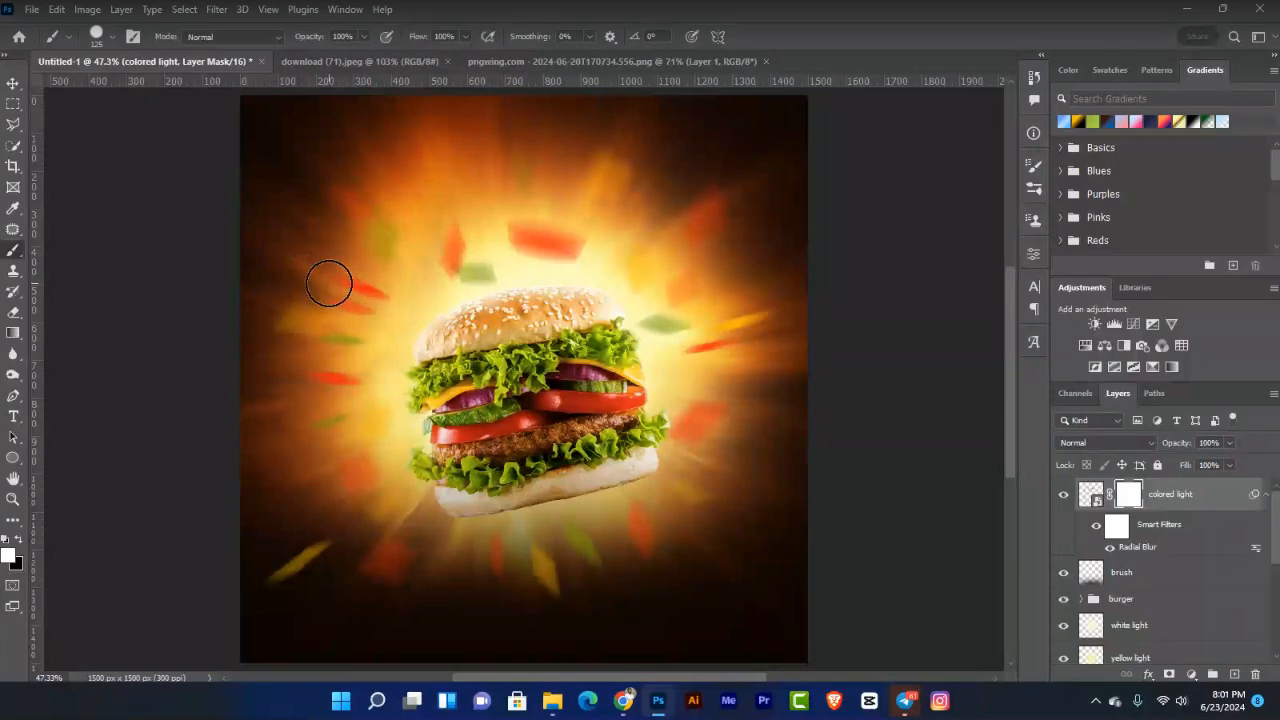
key(Return)
key(Return)
key(bracketright)
key(bracketleft)
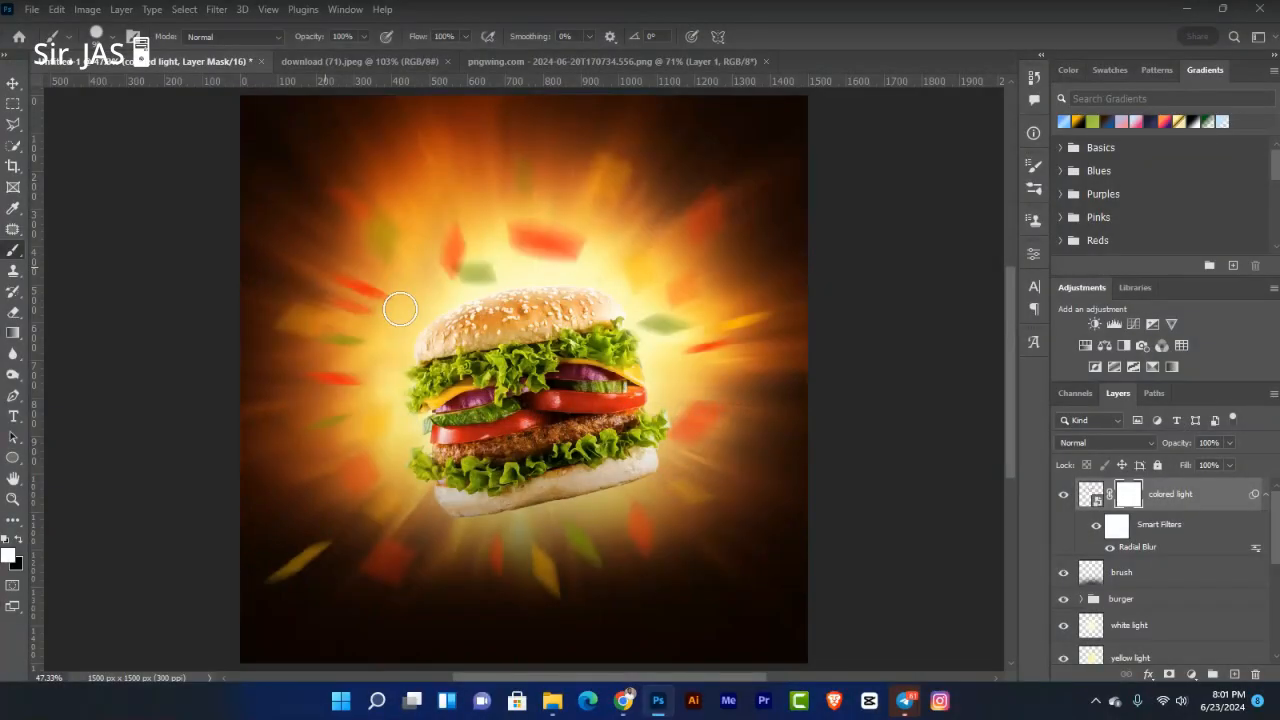
key(x)
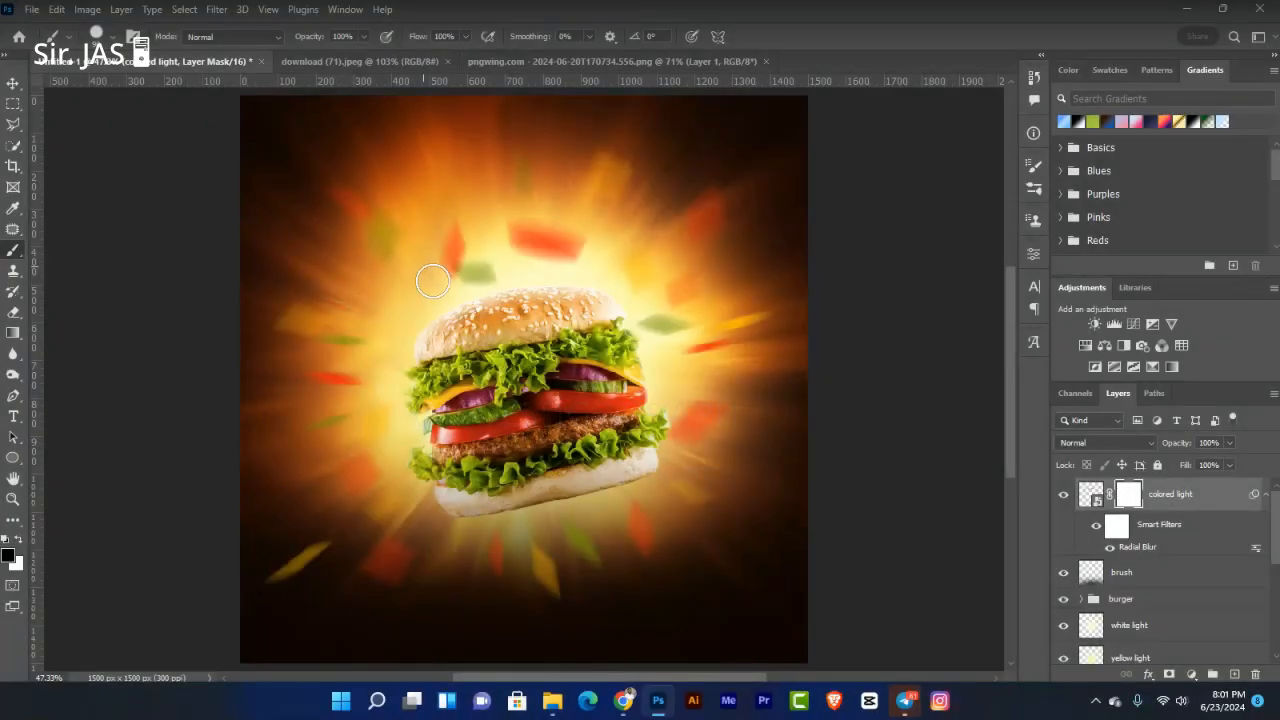
Step: Paint black on the mask over stray leaves and the red streak left of the burger
drag(433, 281, 410, 287)
drag(332, 378, 370, 383)
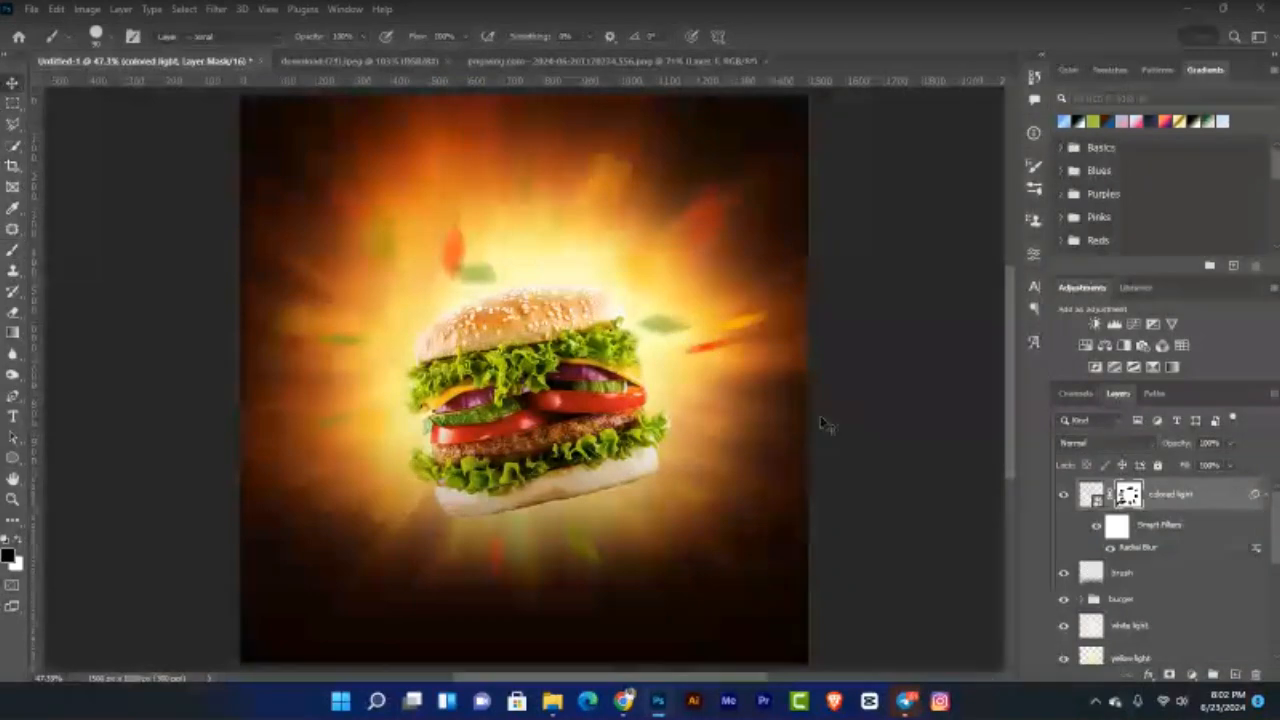
click(1065, 497)
click(1065, 497)
click(1065, 497)
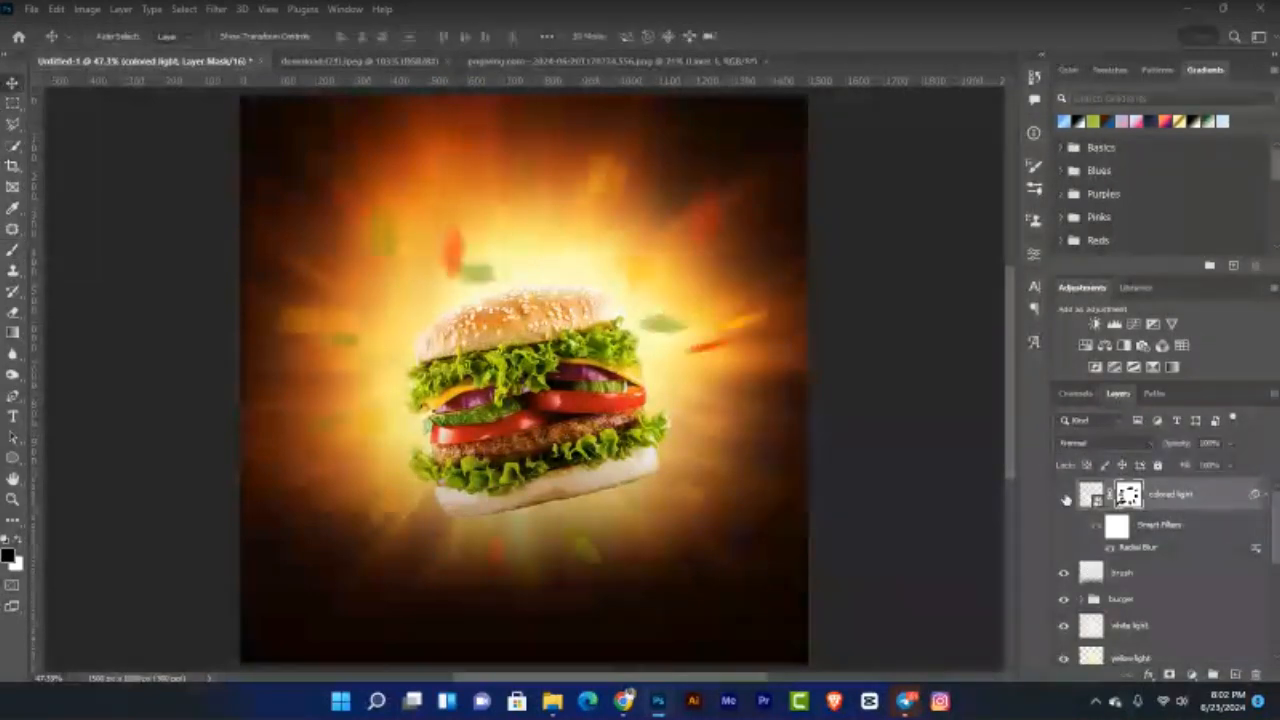
click(1065, 497)
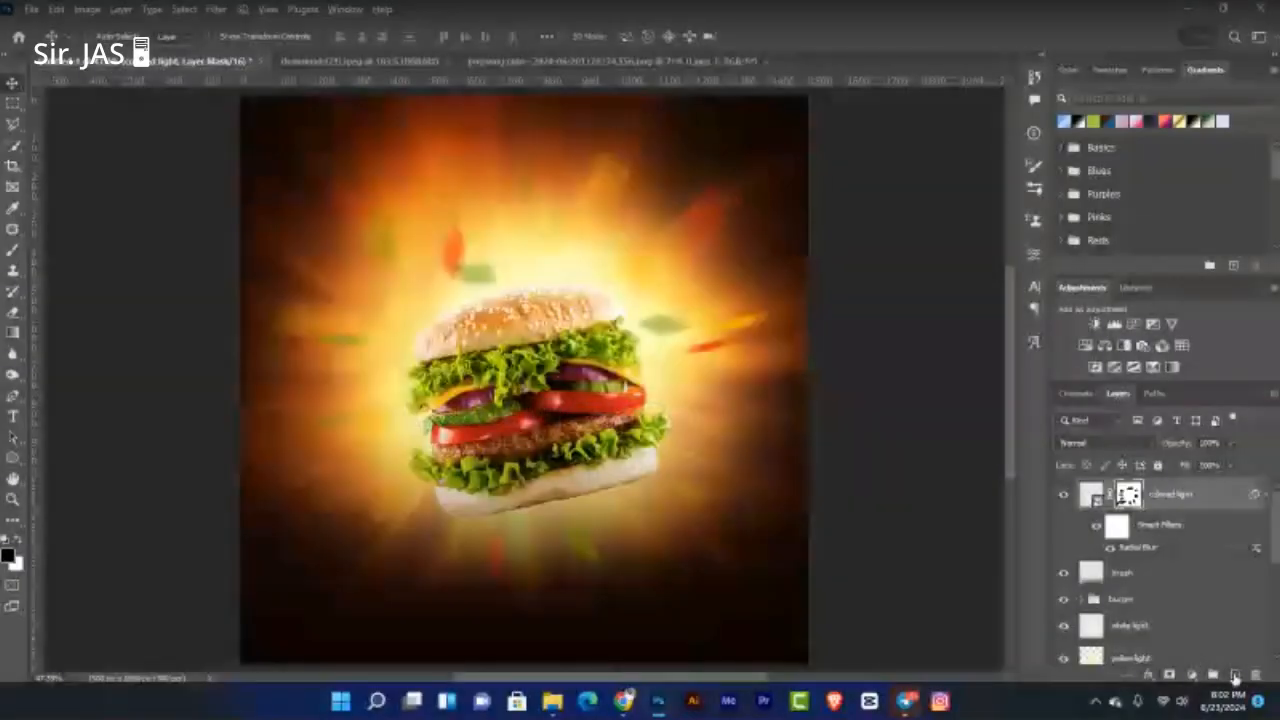
Step: Create a new layer named 'noise' set to Soft Light blending
key(ctrl+shift+n)
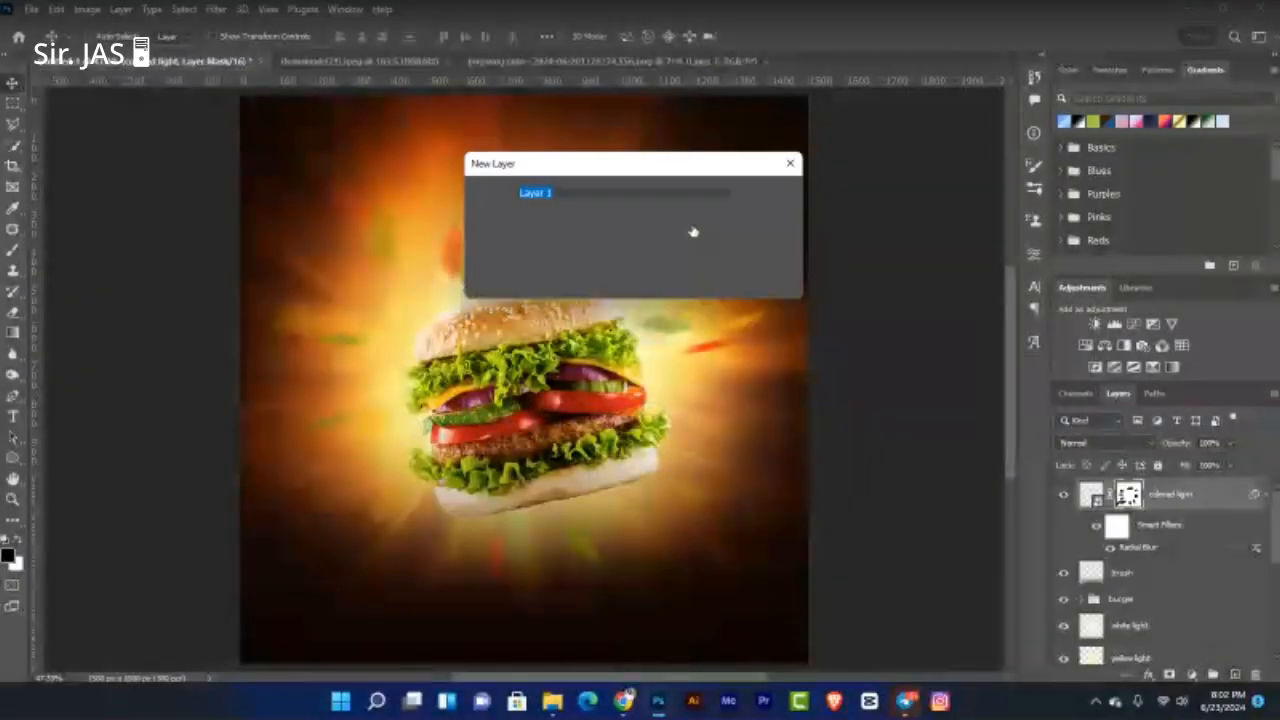
text(noise)
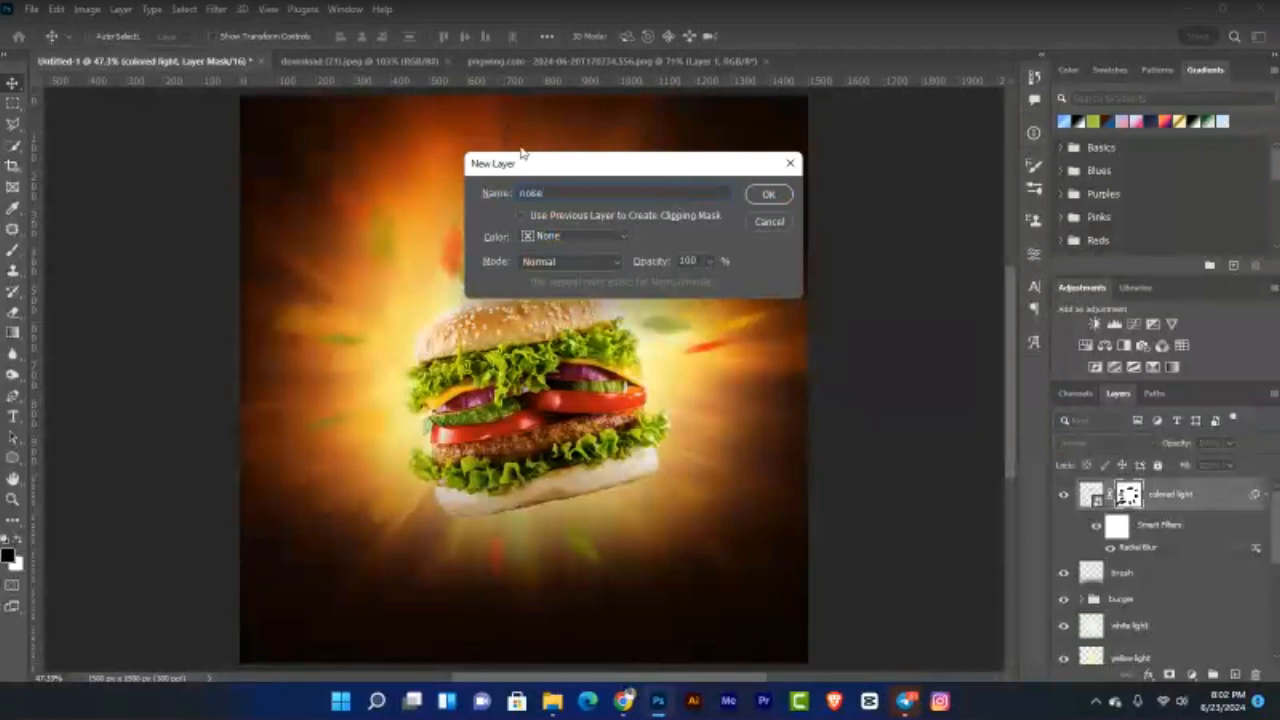
click(568, 261)
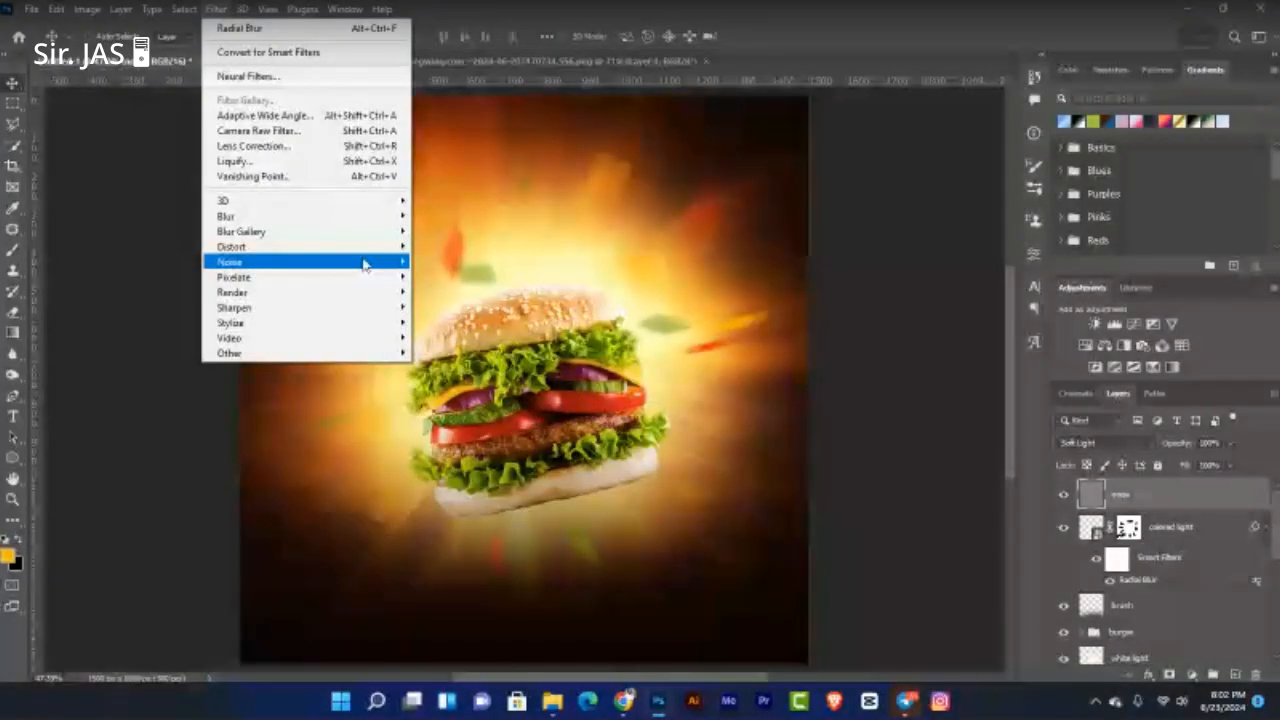
Step: Apply Add Noise at 23.47% with Uniform distribution to the noise layer
mouse_move(364, 262)
click(485, 260)
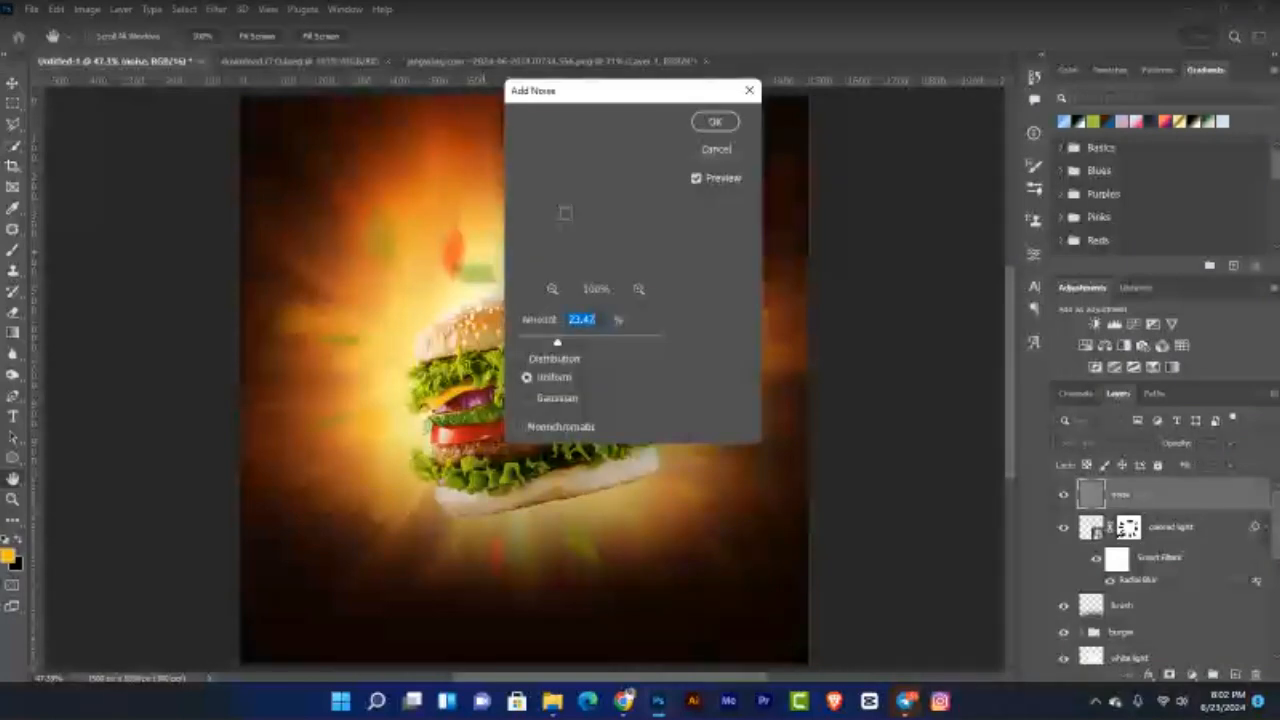
drag(674, 95, 766, 121)
drag(904, 86, 907, 86)
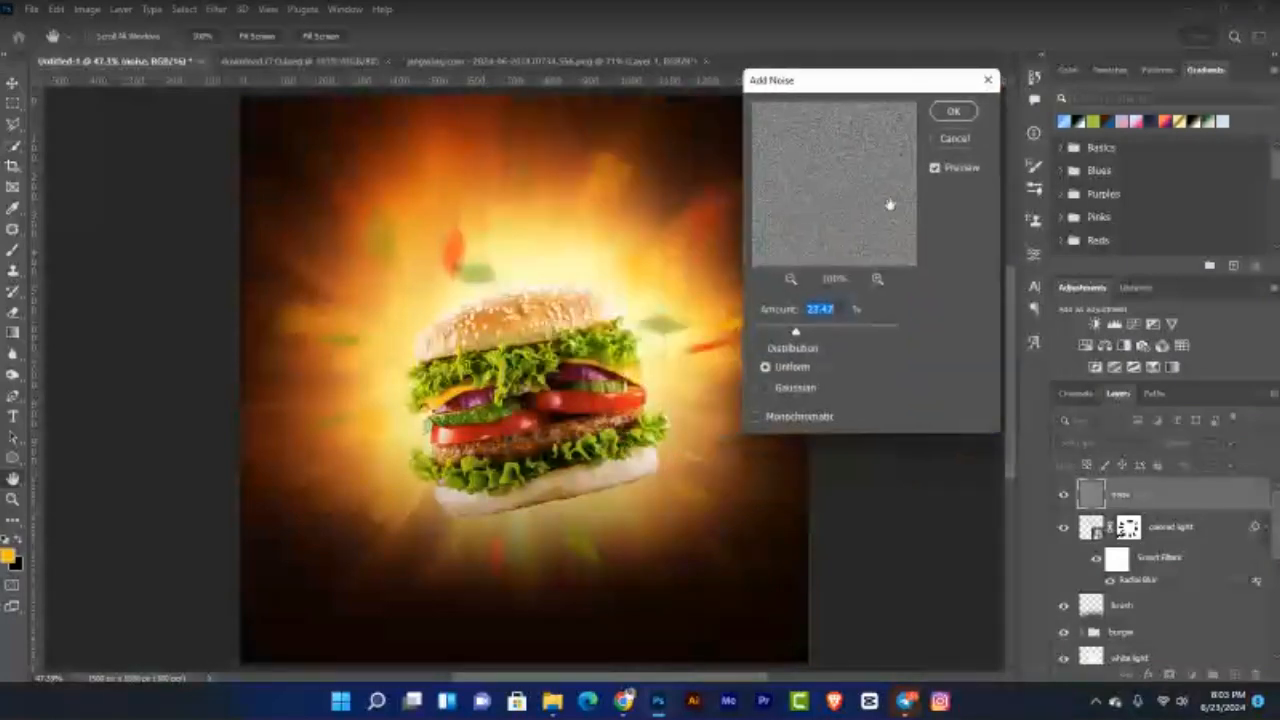
click(952, 113)
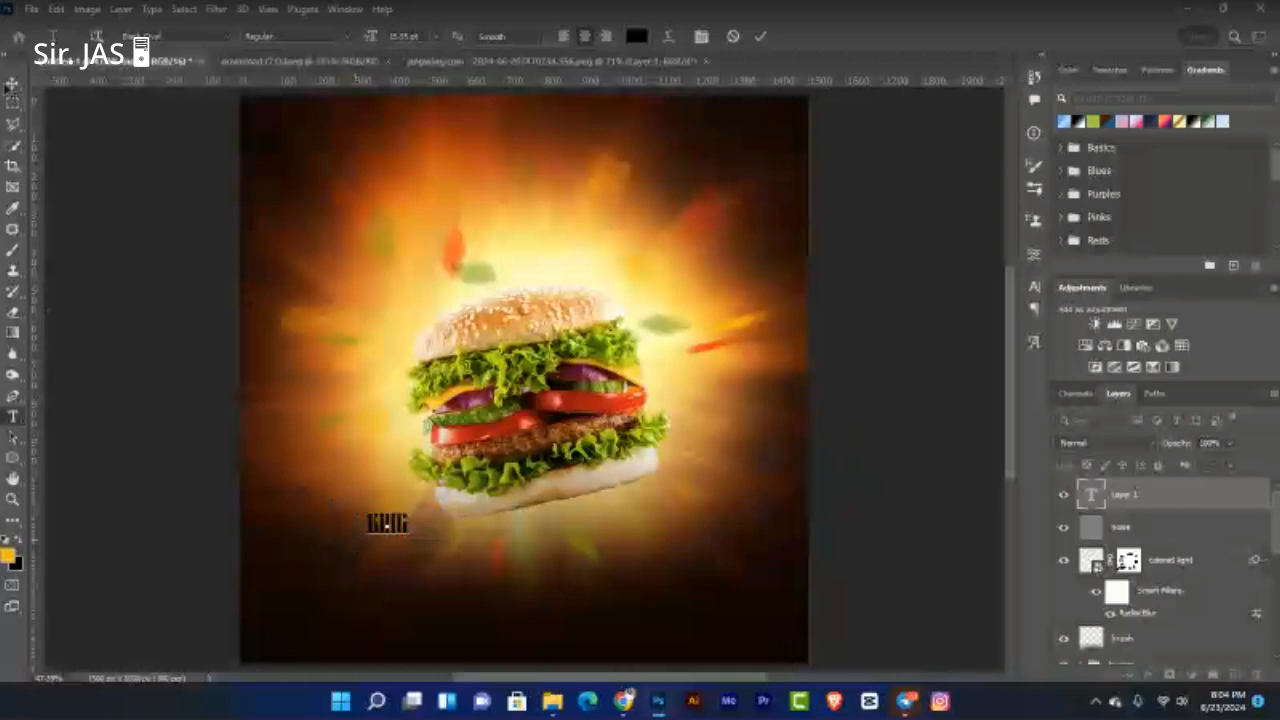
Step: Make the KING text white (#ffffff) and scale it up below the burger
click(12, 84)
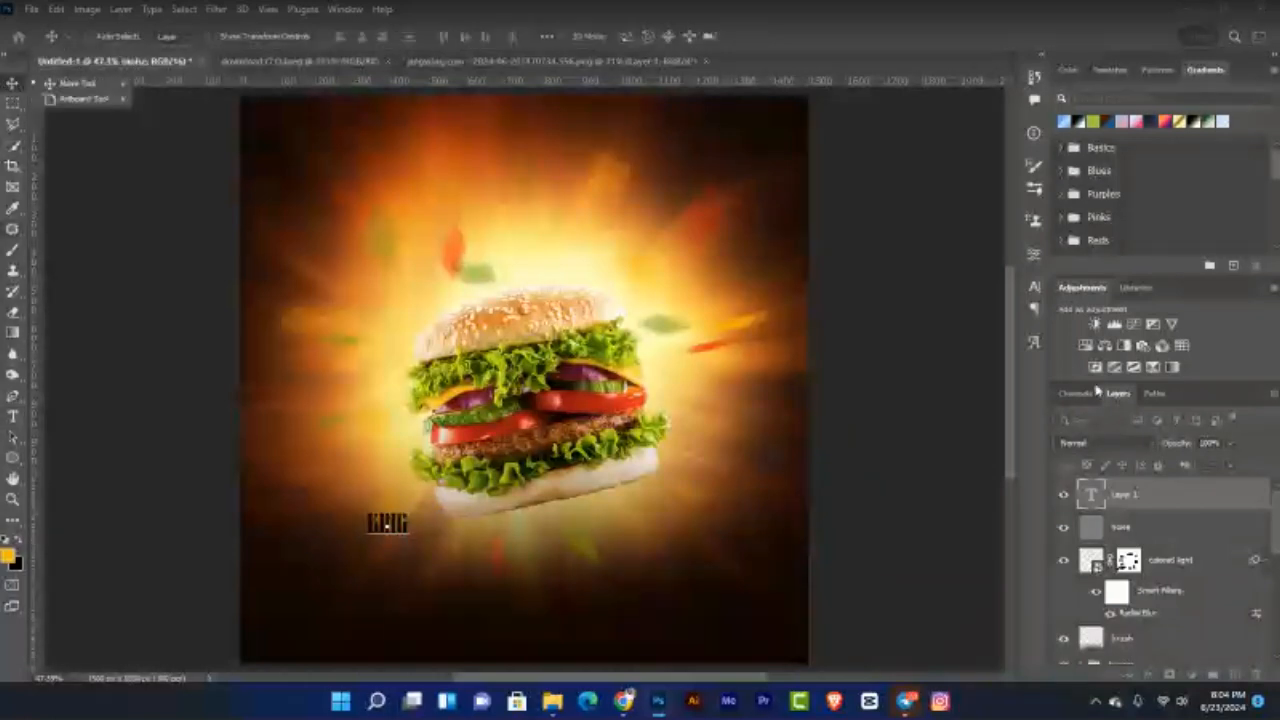
click(1034, 287)
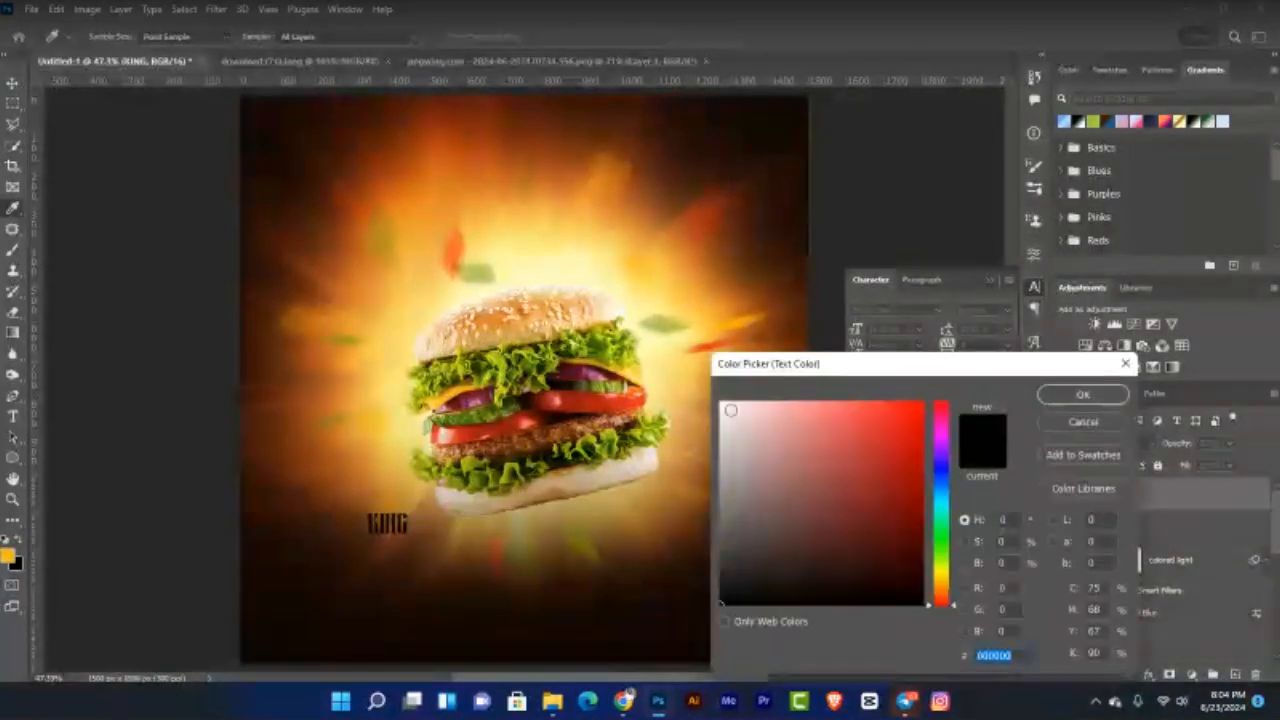
text(ffffff)
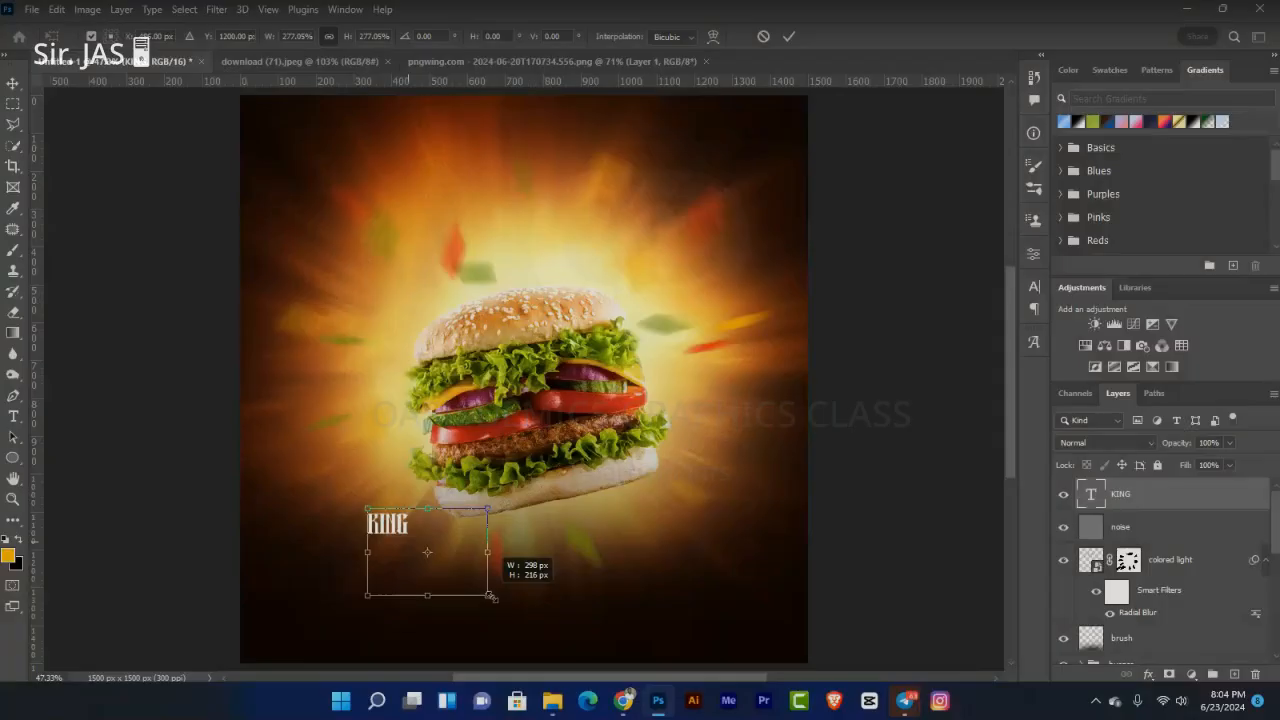
drag(515, 600, 522, 622)
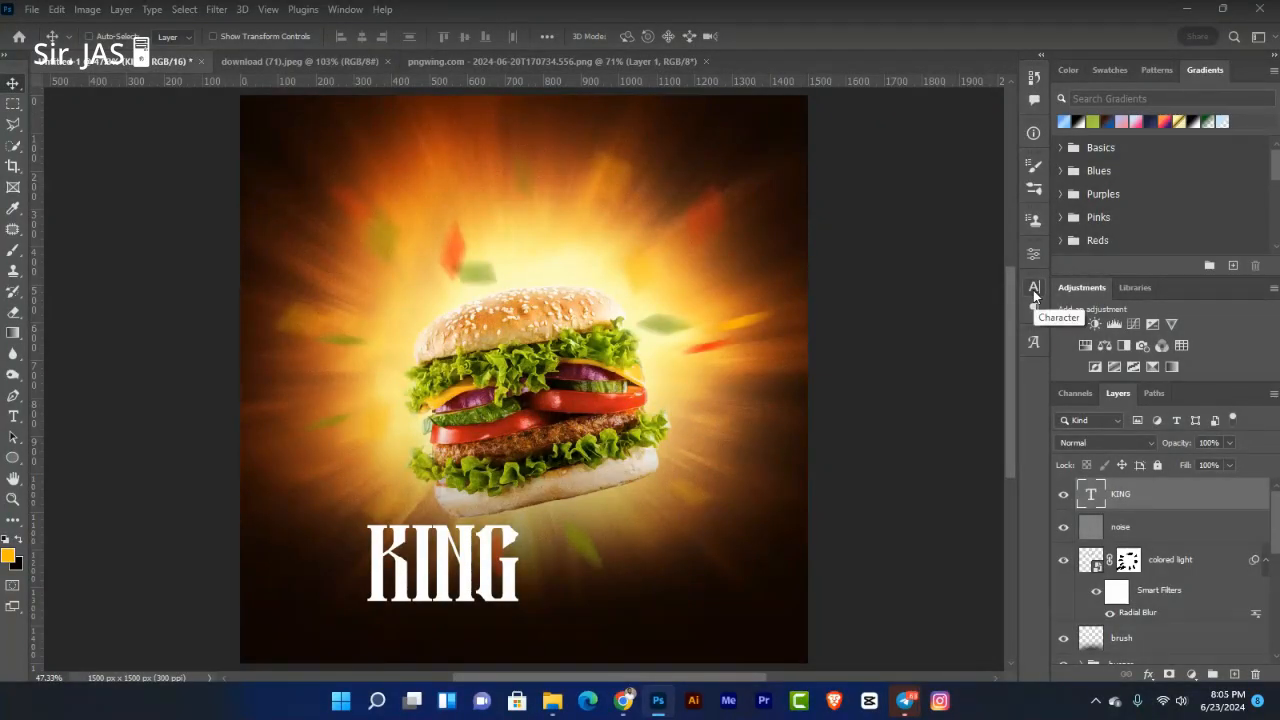
Step: Select the KING text's current Black Oval font name in the Character panel
click(1033, 289)
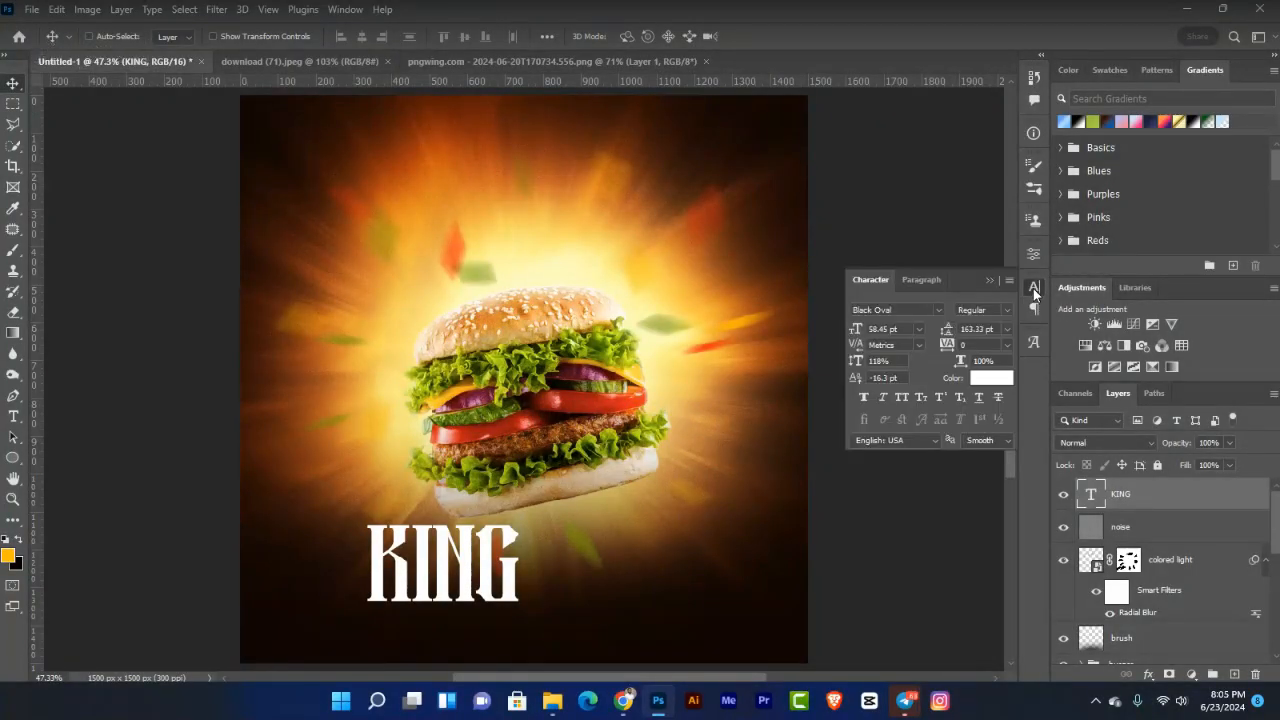
click(918, 310)
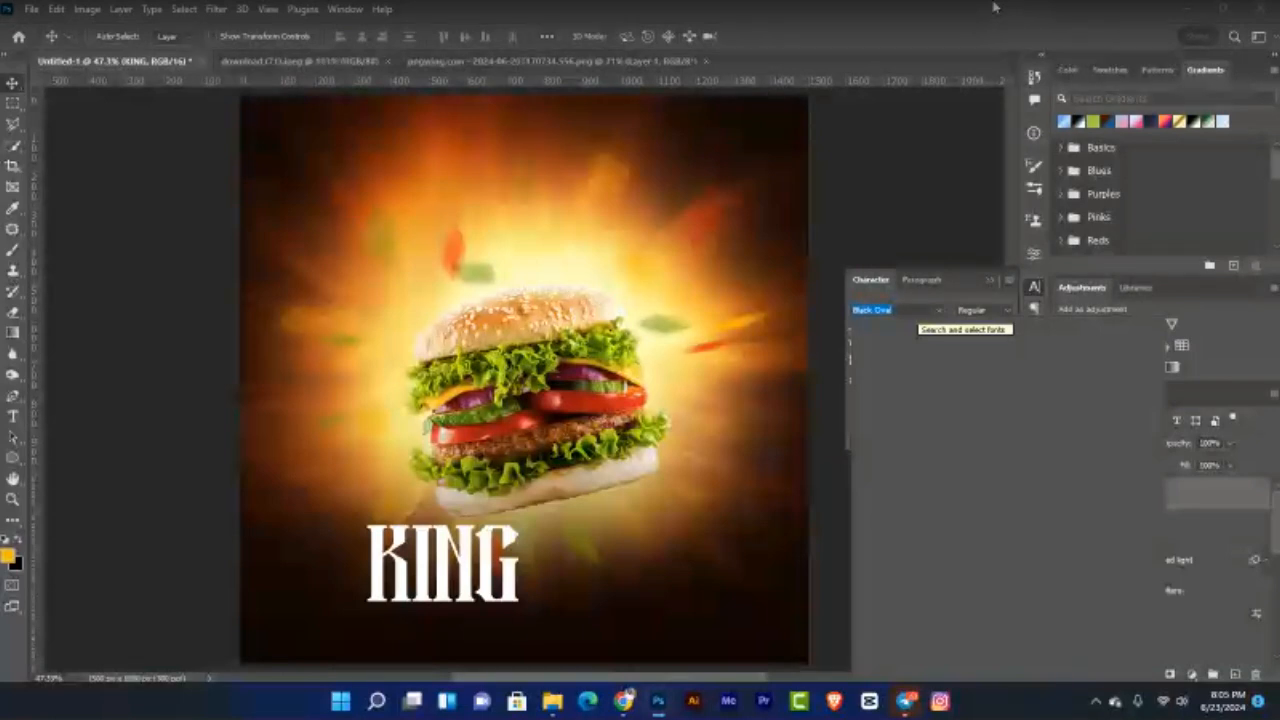
Step: Change the KING text font to Cooper Std Black
text(C)
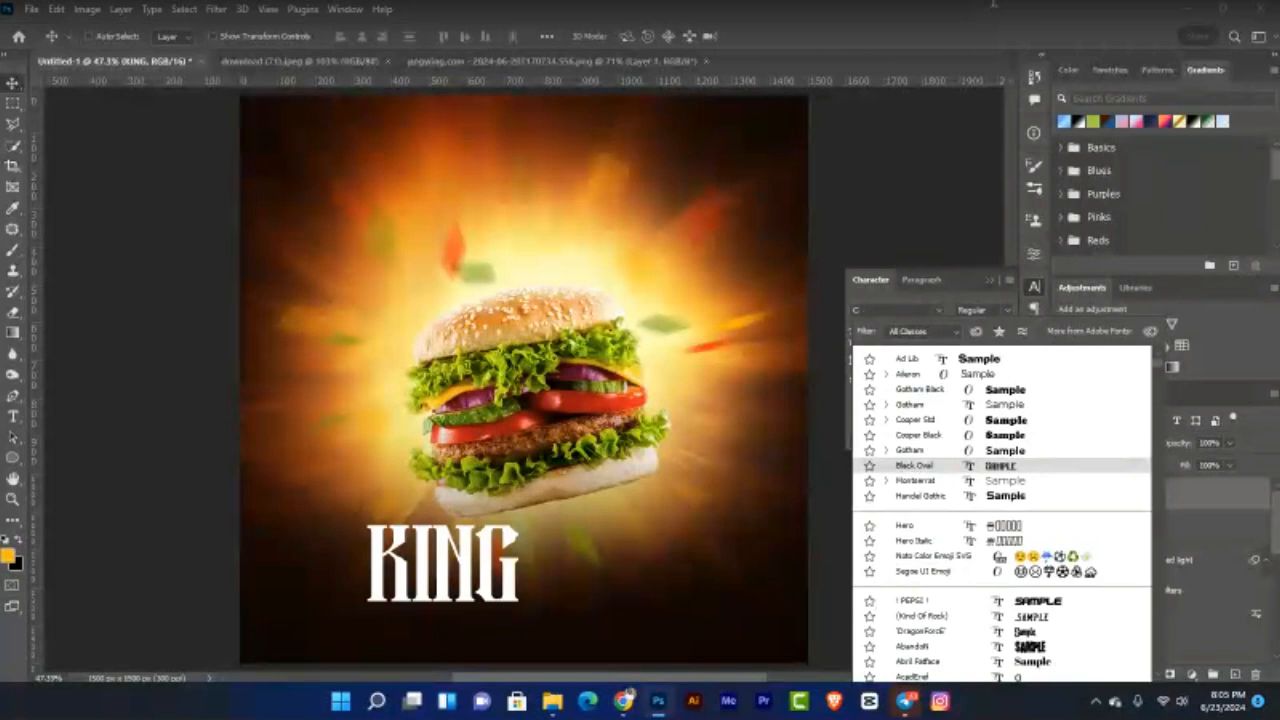
text(oo)
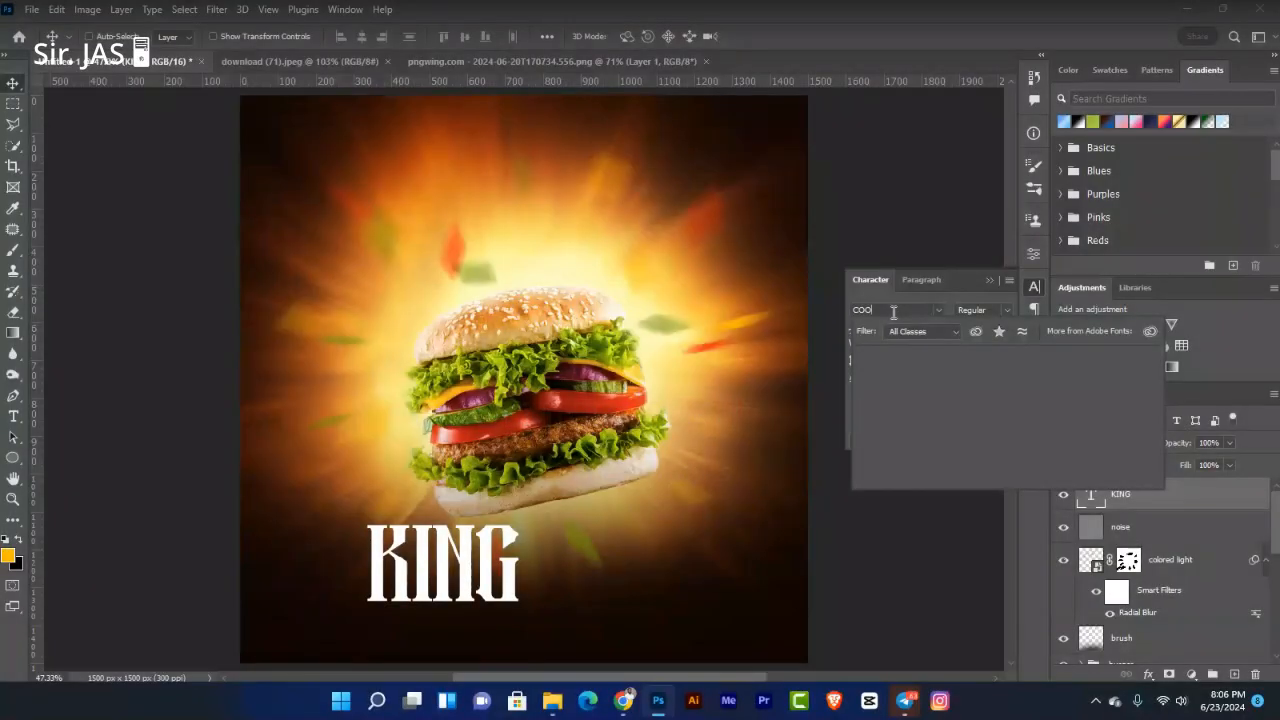
click(965, 364)
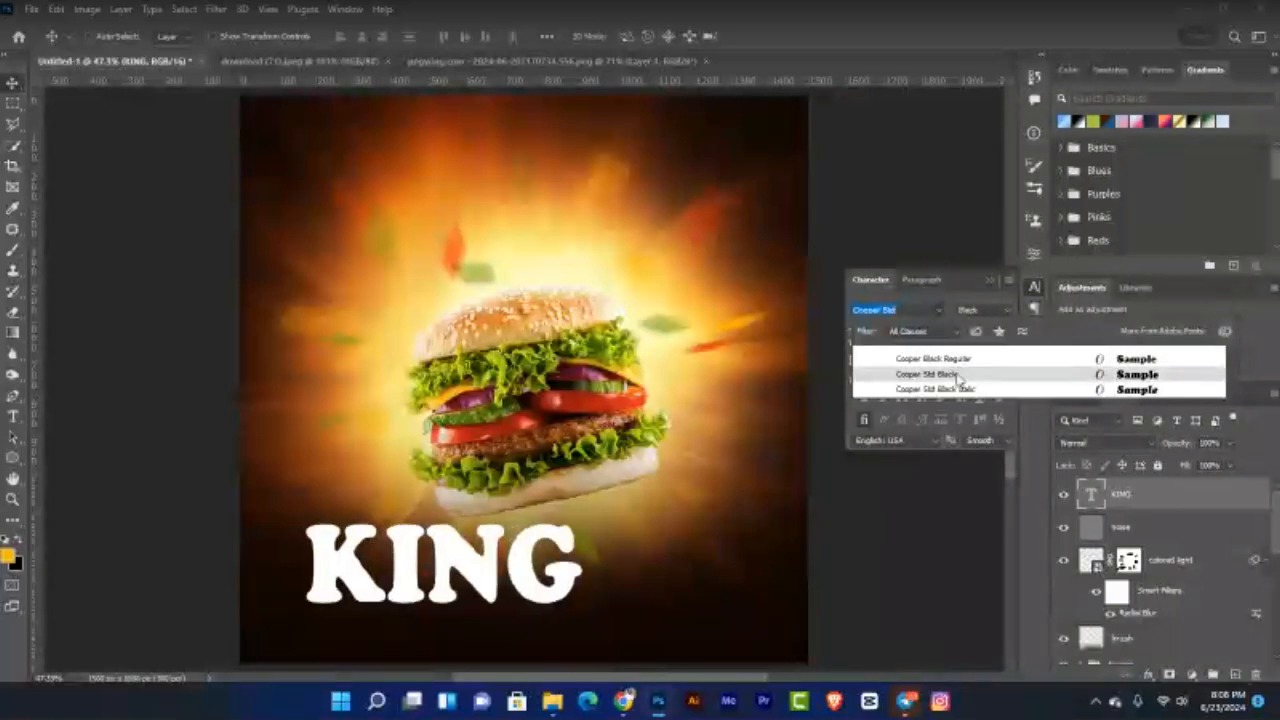
click(955, 375)
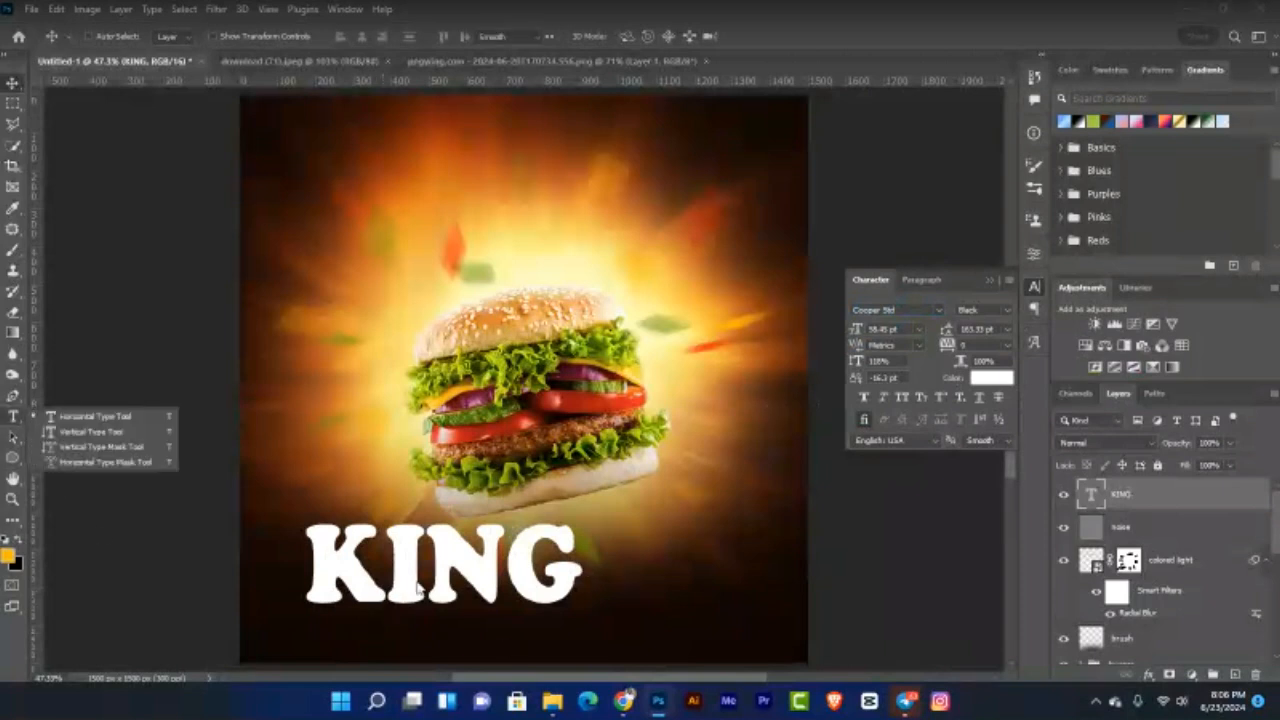
Step: Retype the title from KING to 'King'
key(t)
click(389, 565)
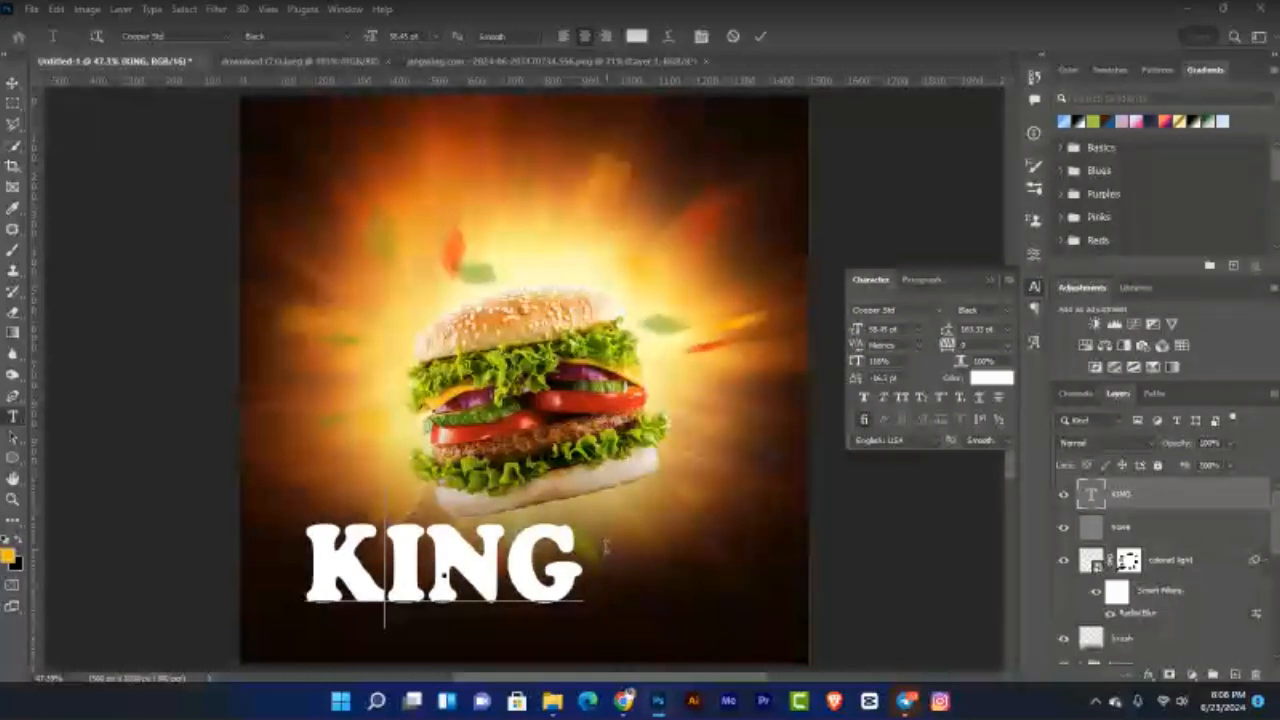
key(shift+End)
text(ing)
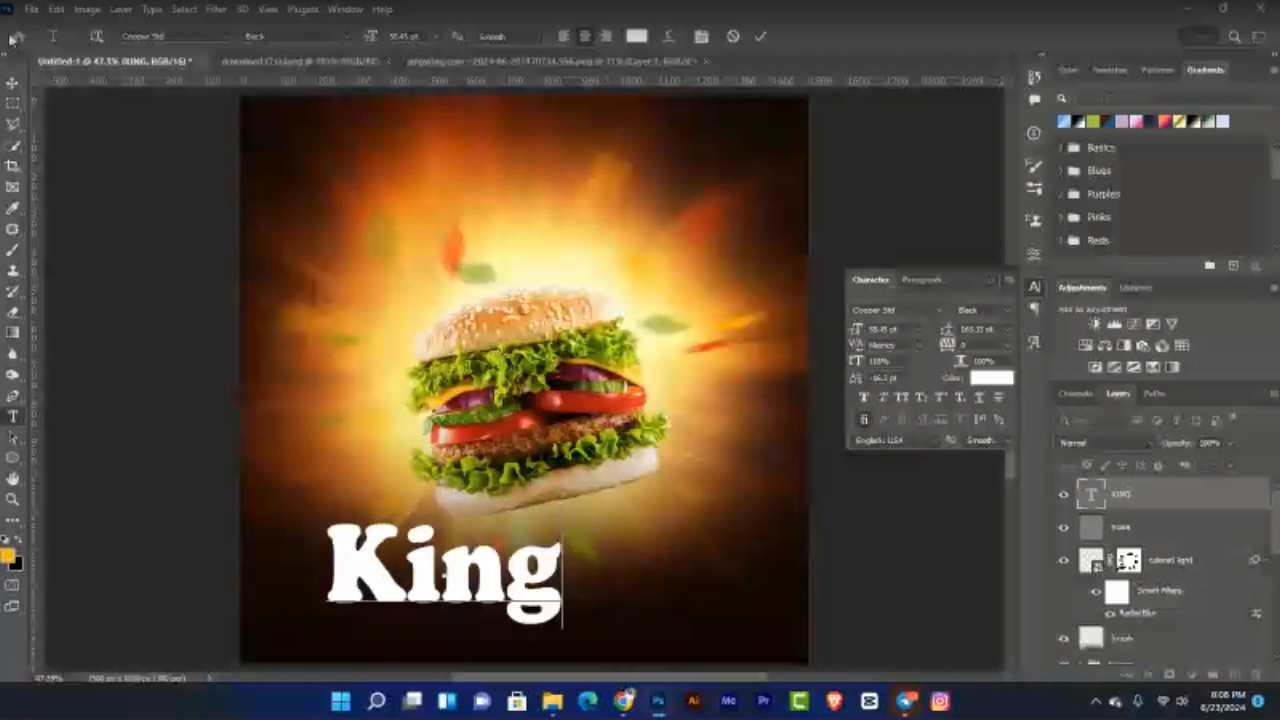
Step: Move King above the burger and duplicate it slightly lower as King copy
click(12, 84)
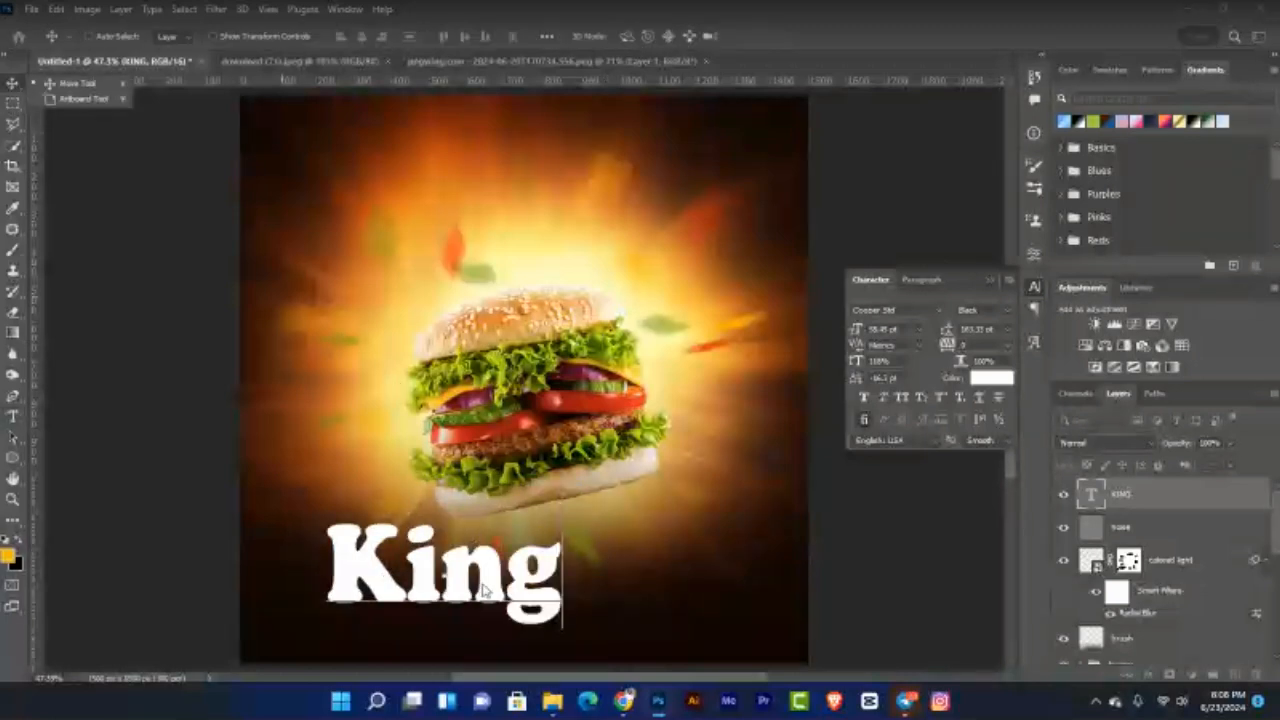
drag(487, 590, 575, 238)
drag(575, 238, 575, 371)
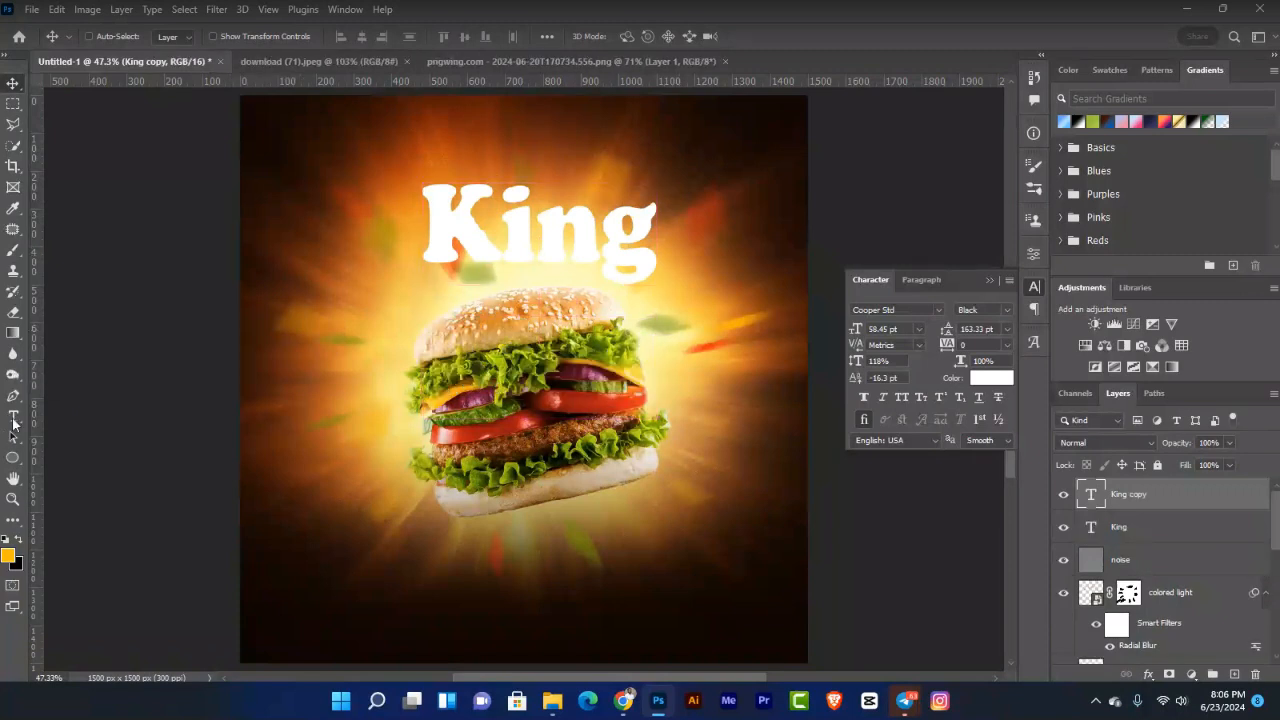
Step: Change the King copy layer's text to 'Burger' with a capital B
click(13, 418)
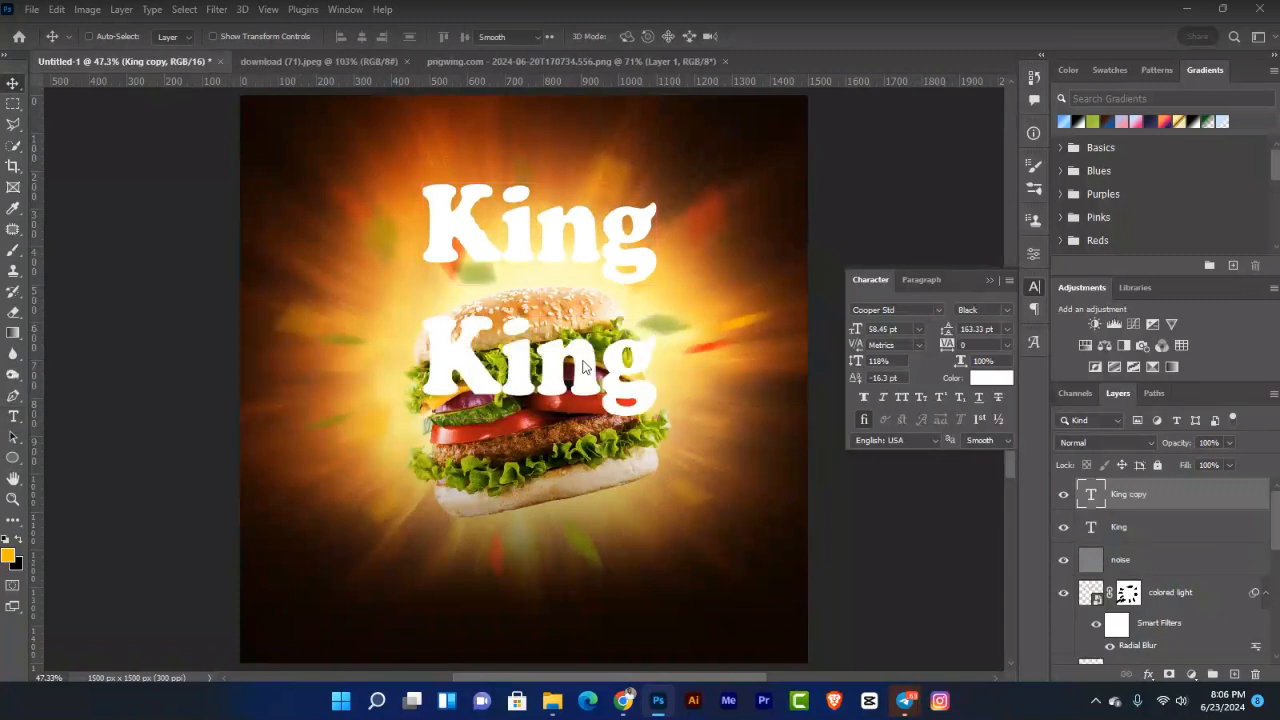
click(585, 367)
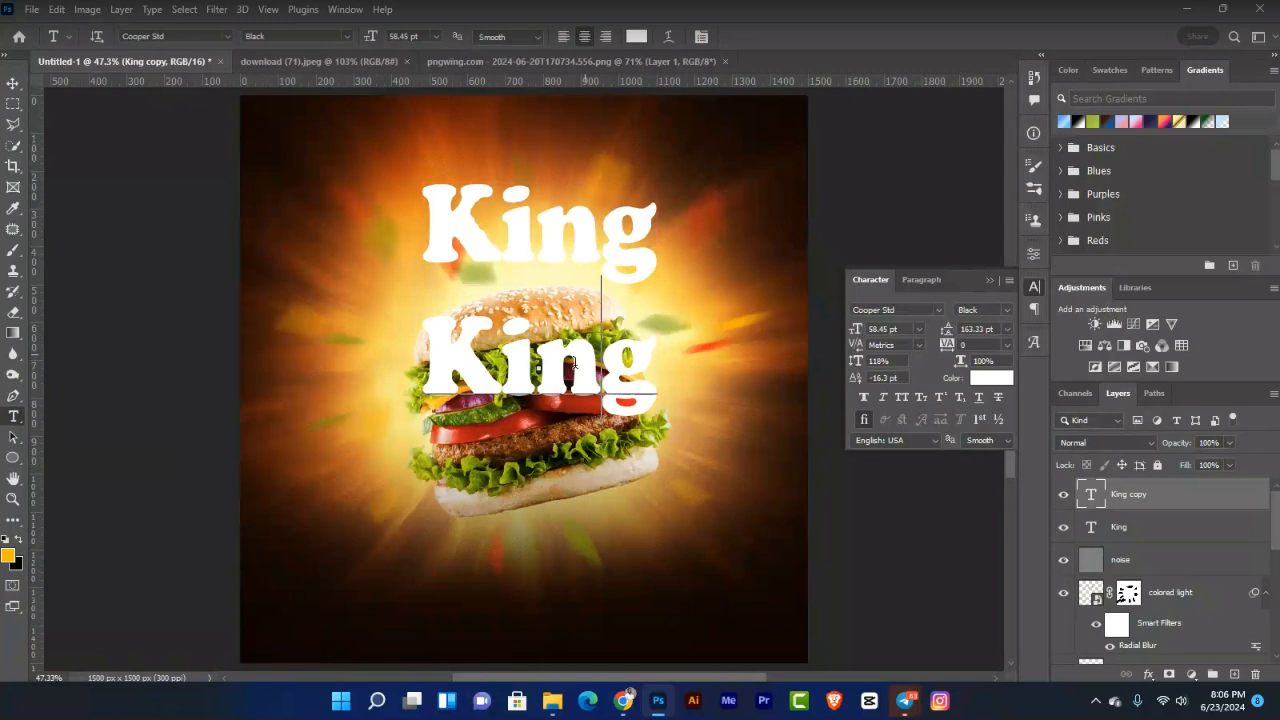
key(shift+Home)
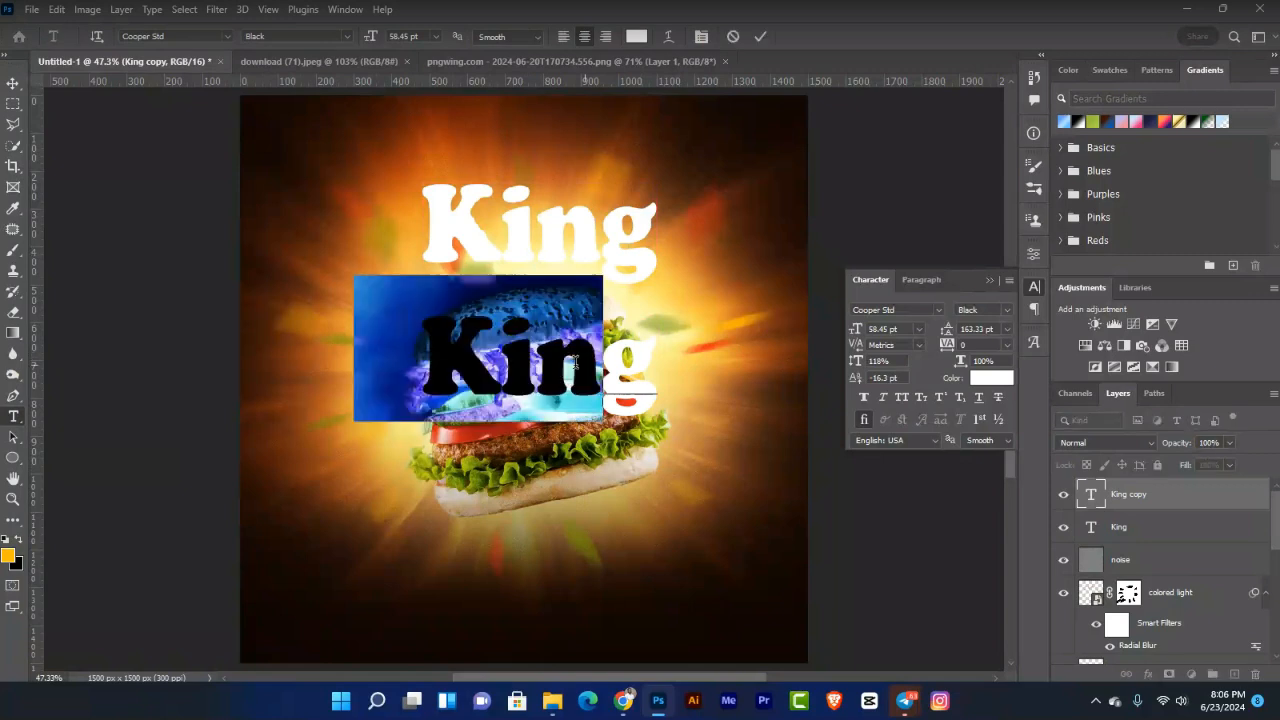
text(r)
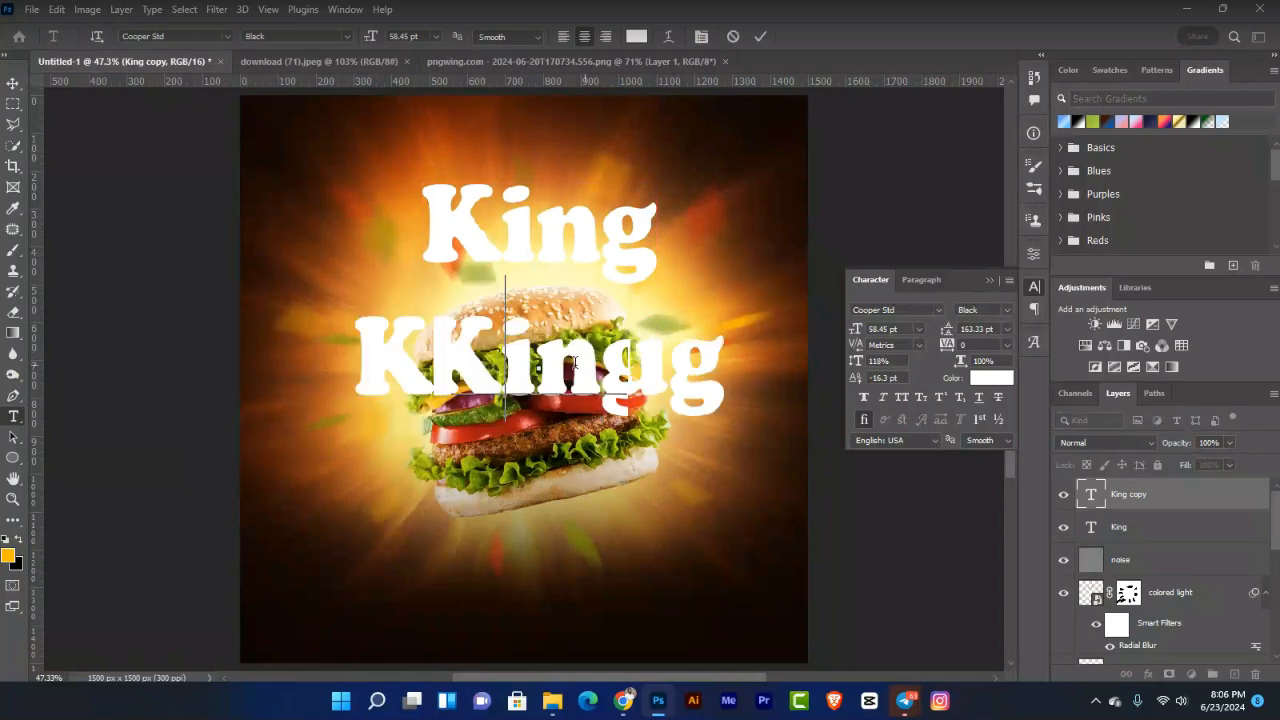
text(ug)
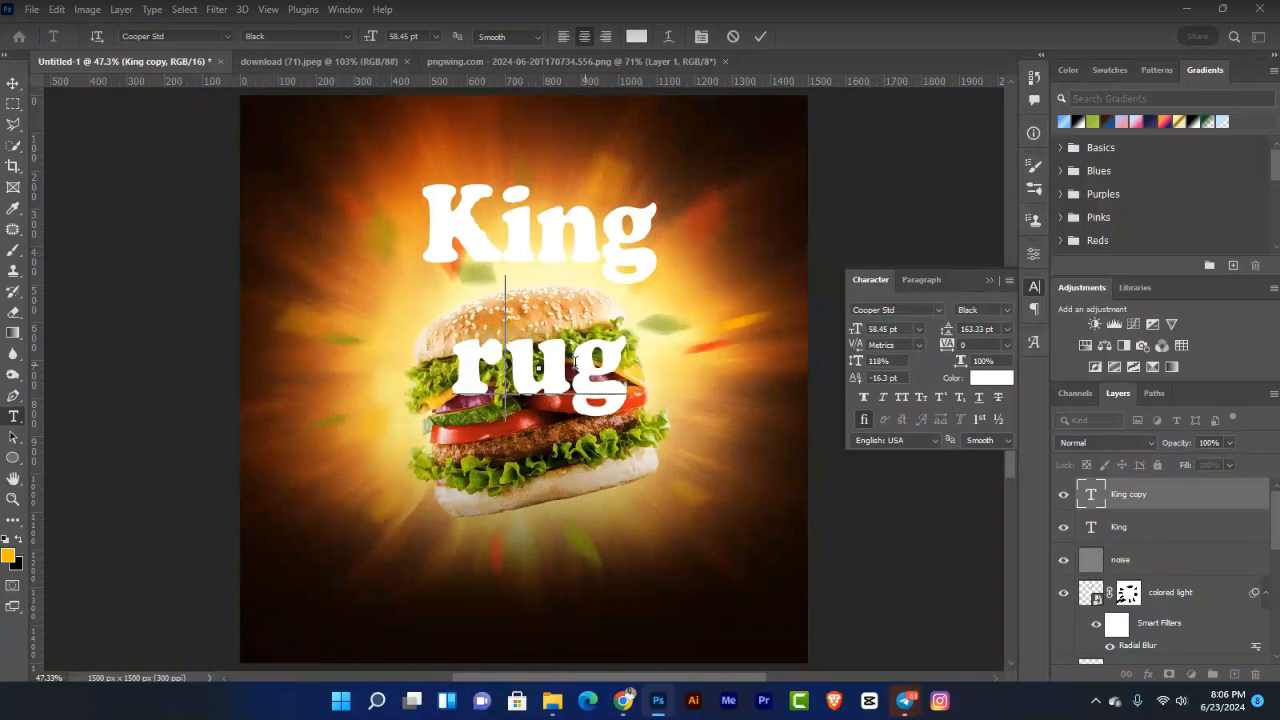
key(ctrl+a)
text(bu)
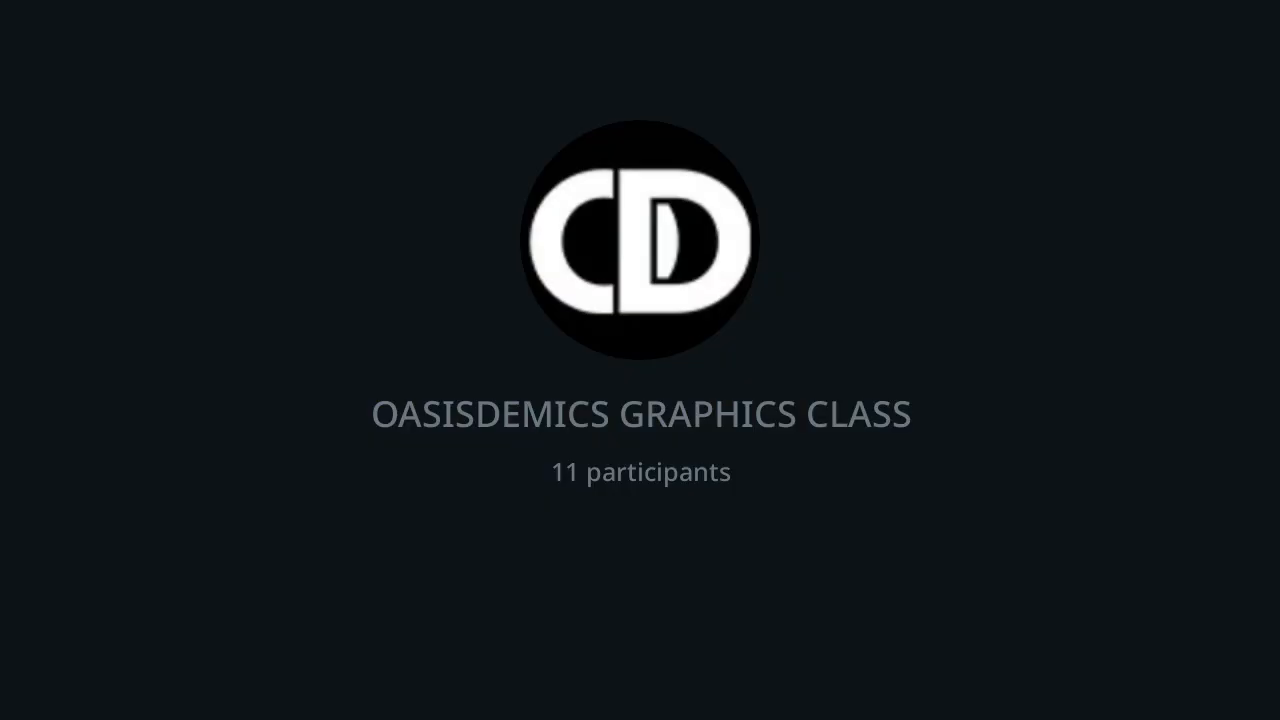
text(rger)
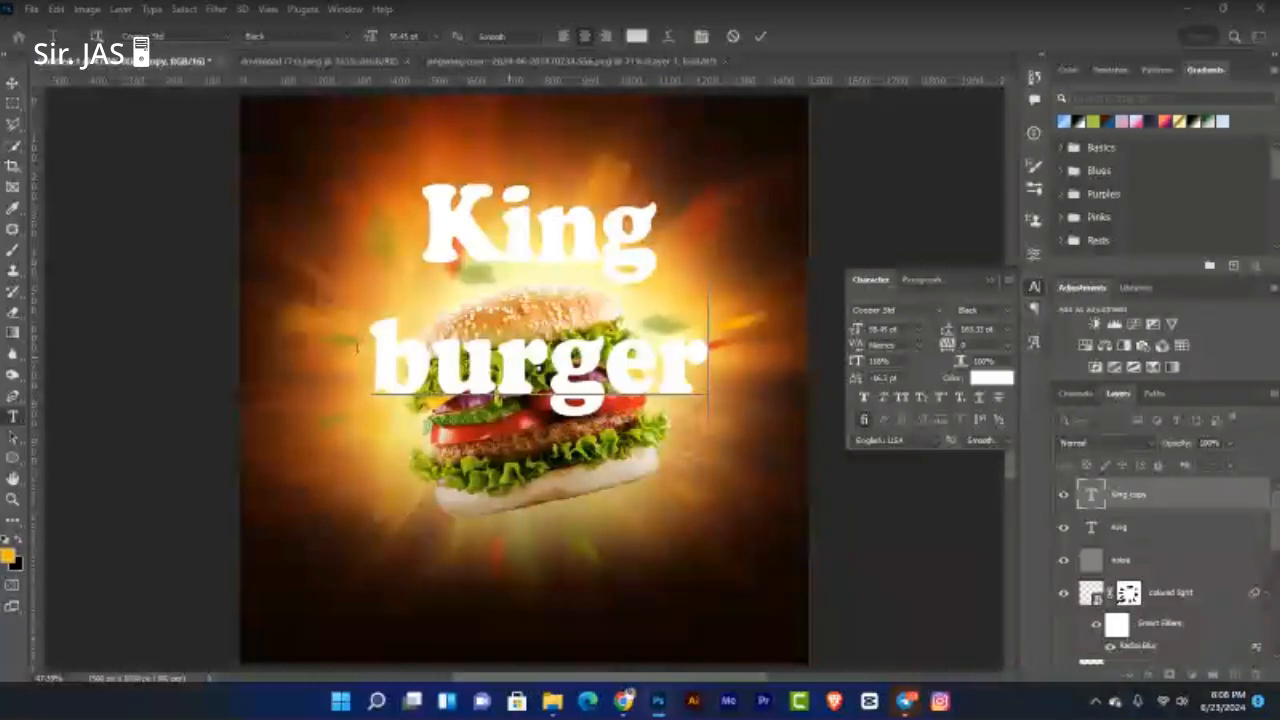
key(Home)
key(shift+Right)
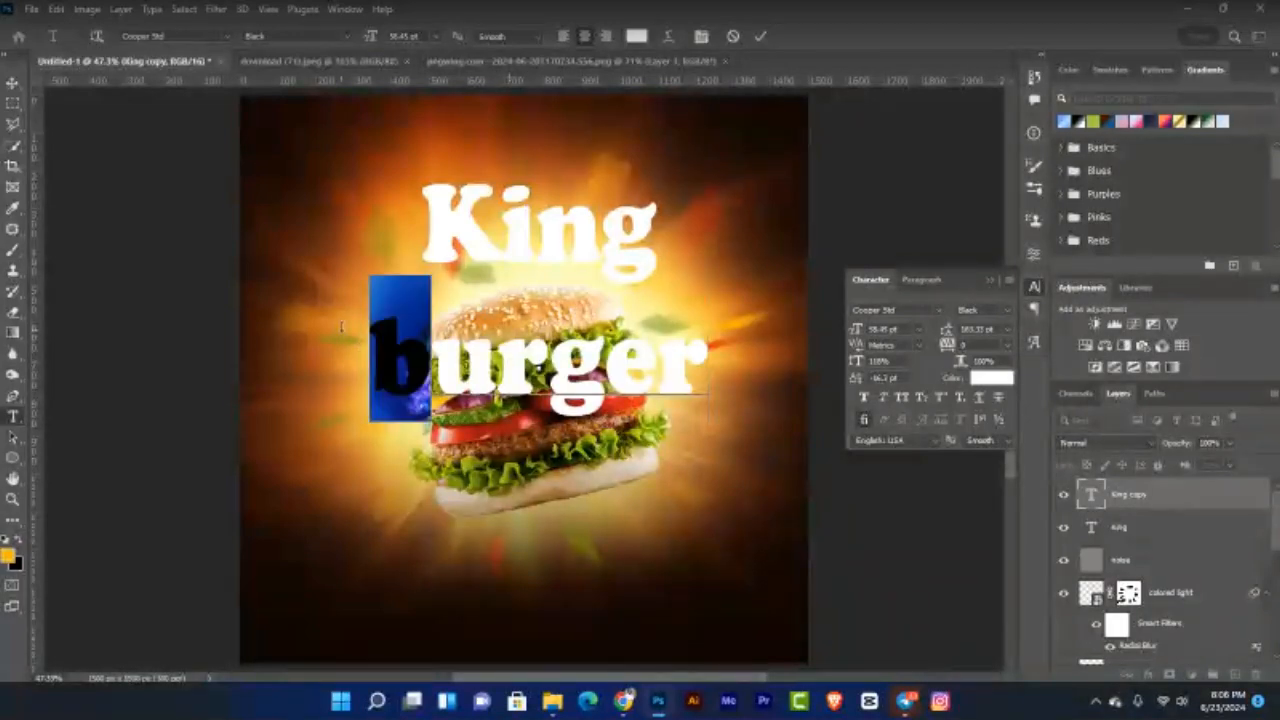
text(B)
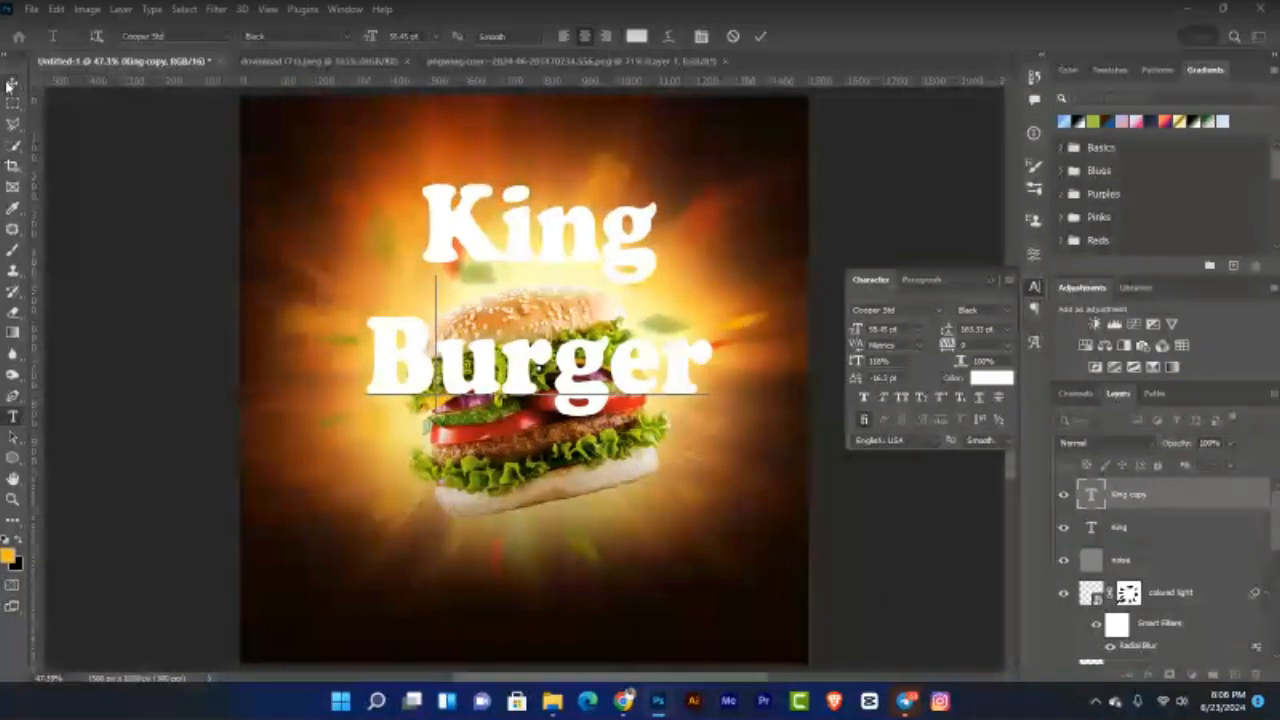
click(12, 84)
click(604, 298)
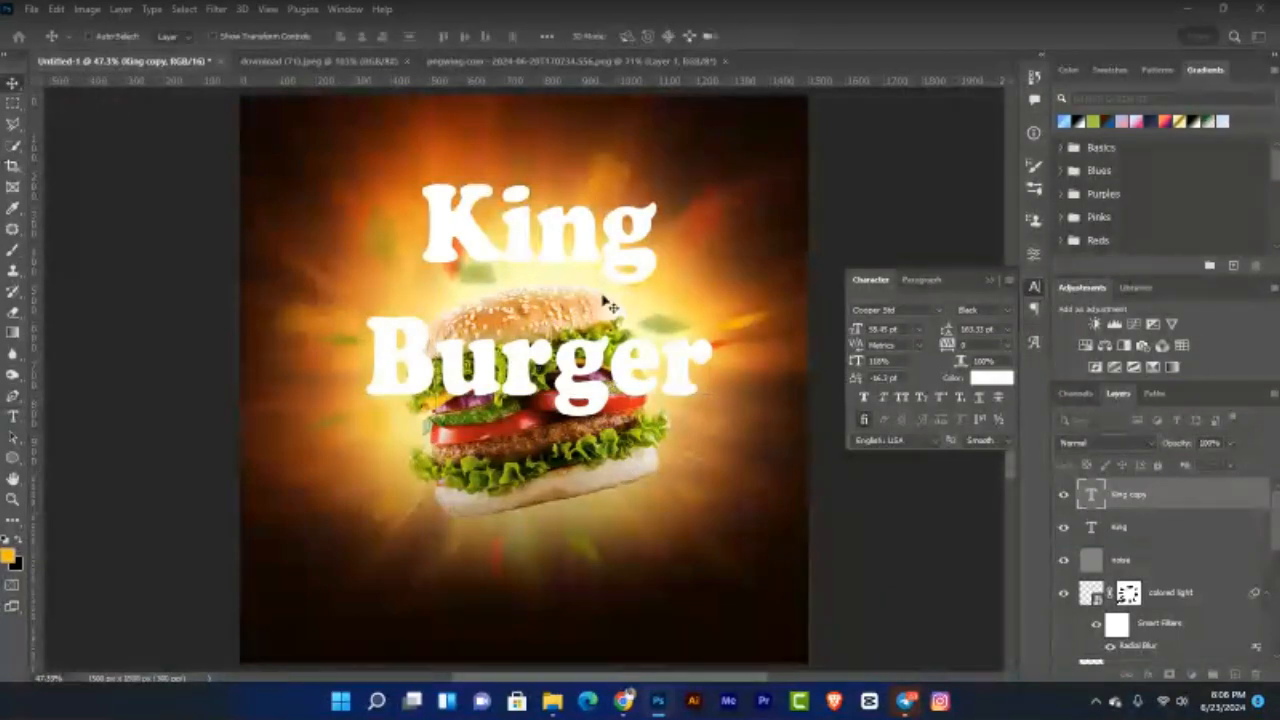
Step: Reposition the titles so King, then Burger beneath it, sit below the burger
drag(601, 262, 604, 172)
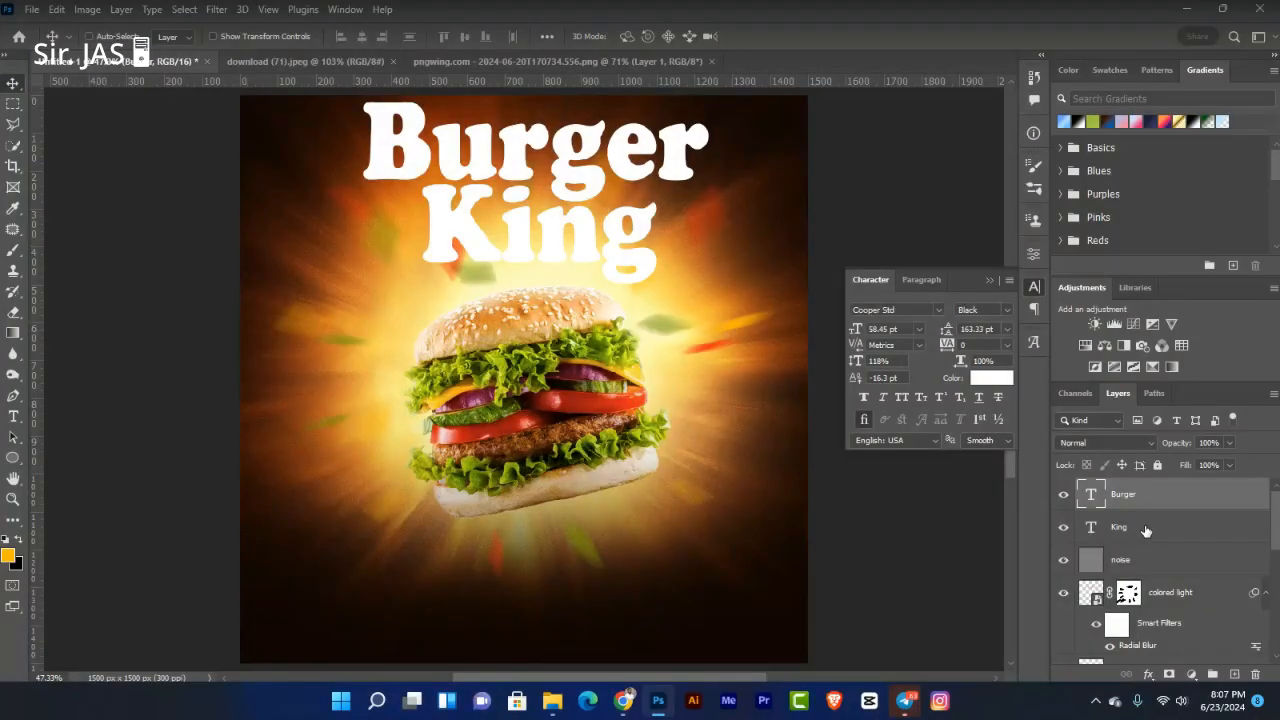
shift+click(1147, 528)
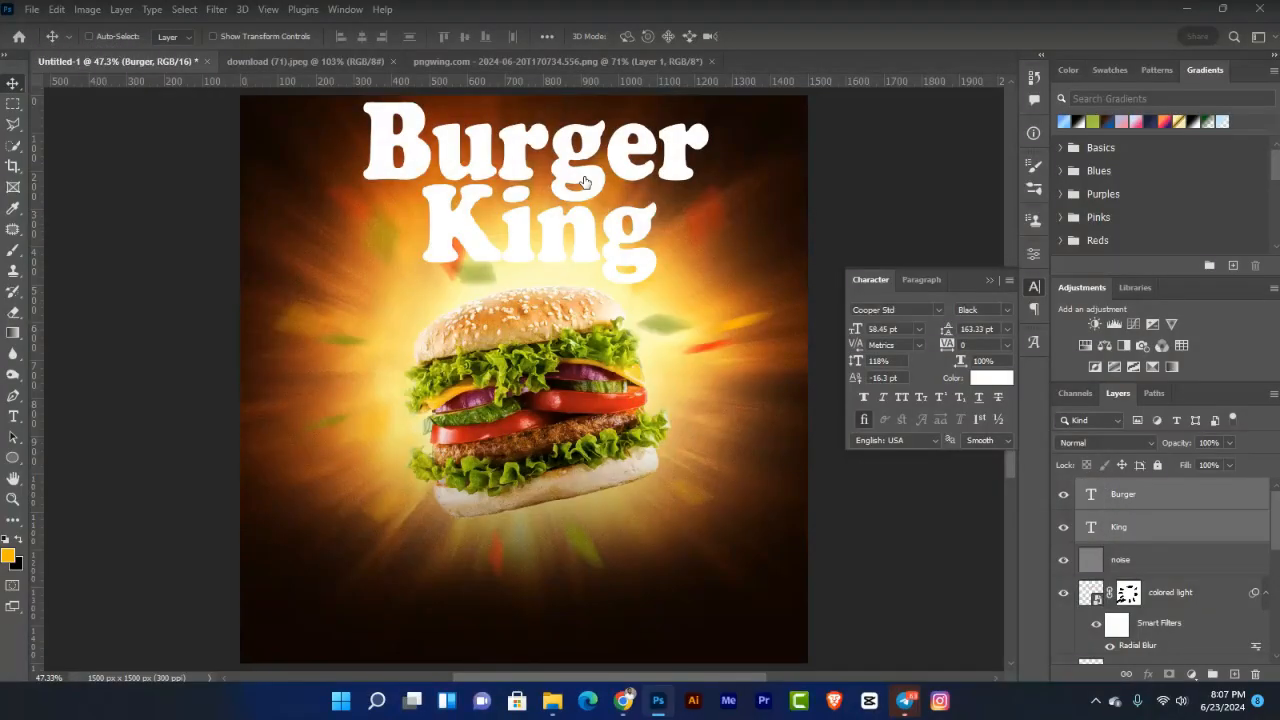
drag(569, 272, 577, 560)
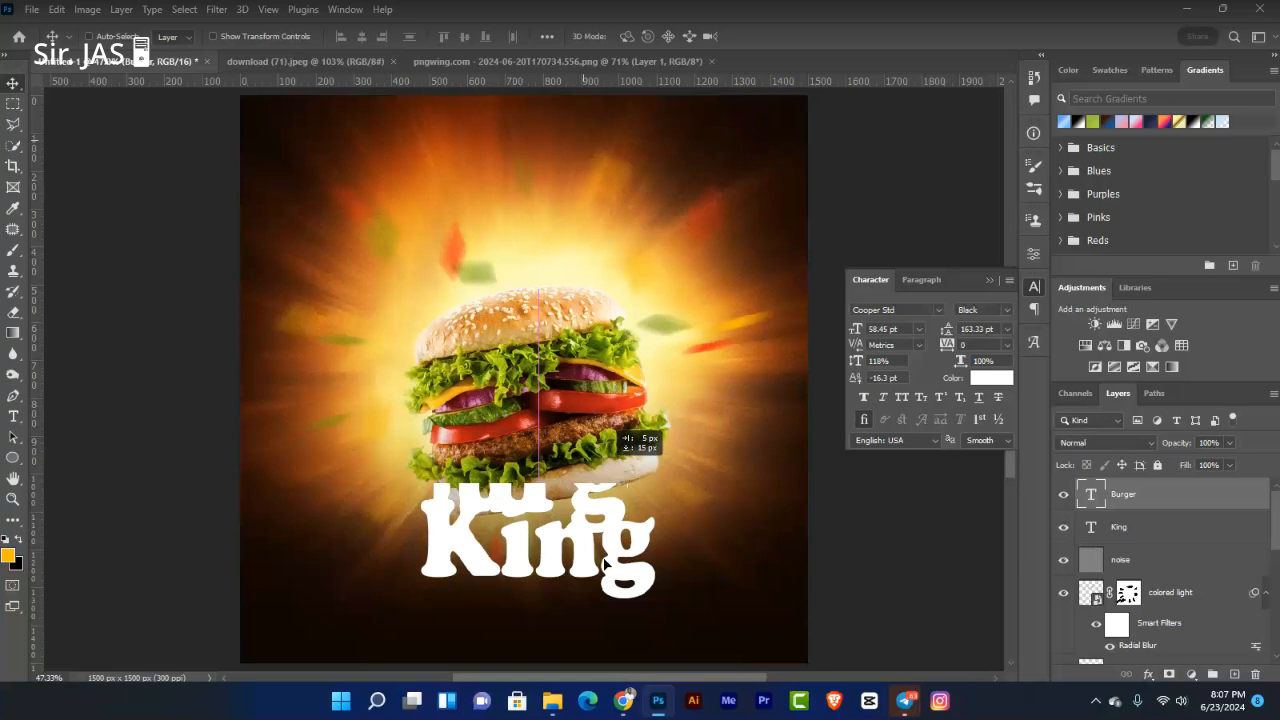
drag(604, 565, 597, 615)
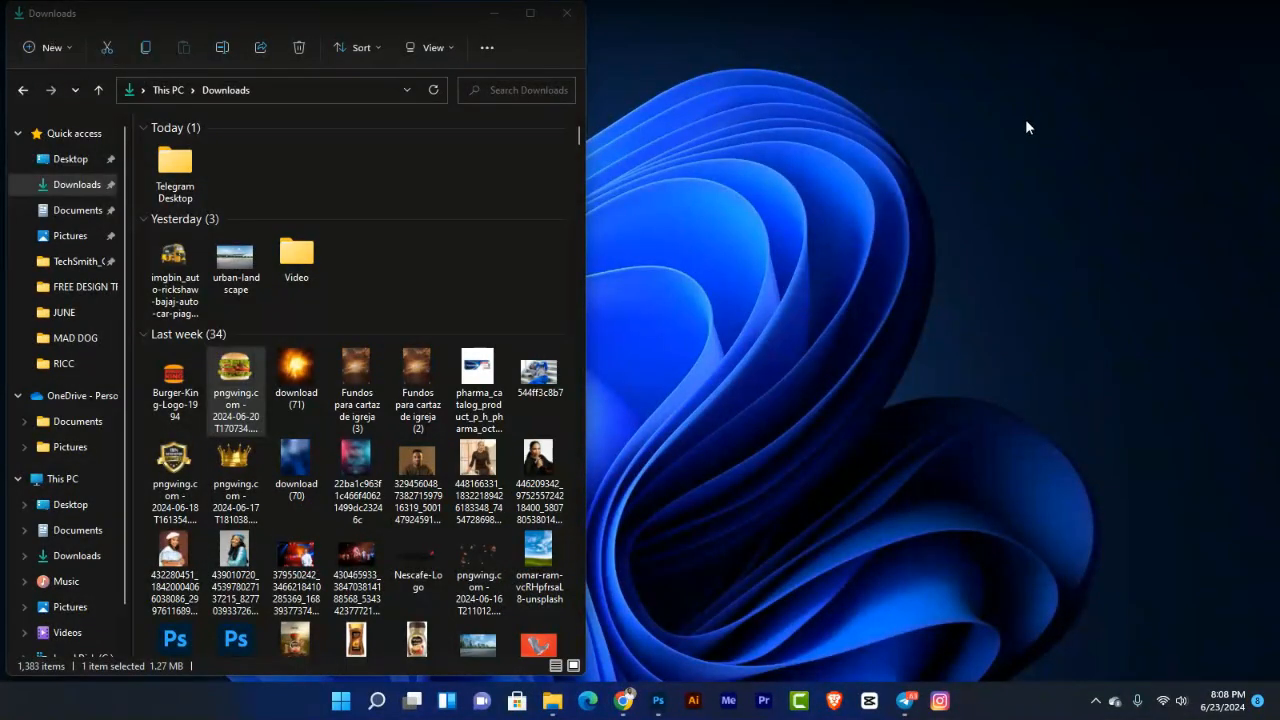
Step: Refresh the desktop, then bring the Photoshop King Burger design back to the front
right_click(1026, 126)
click(1072, 160)
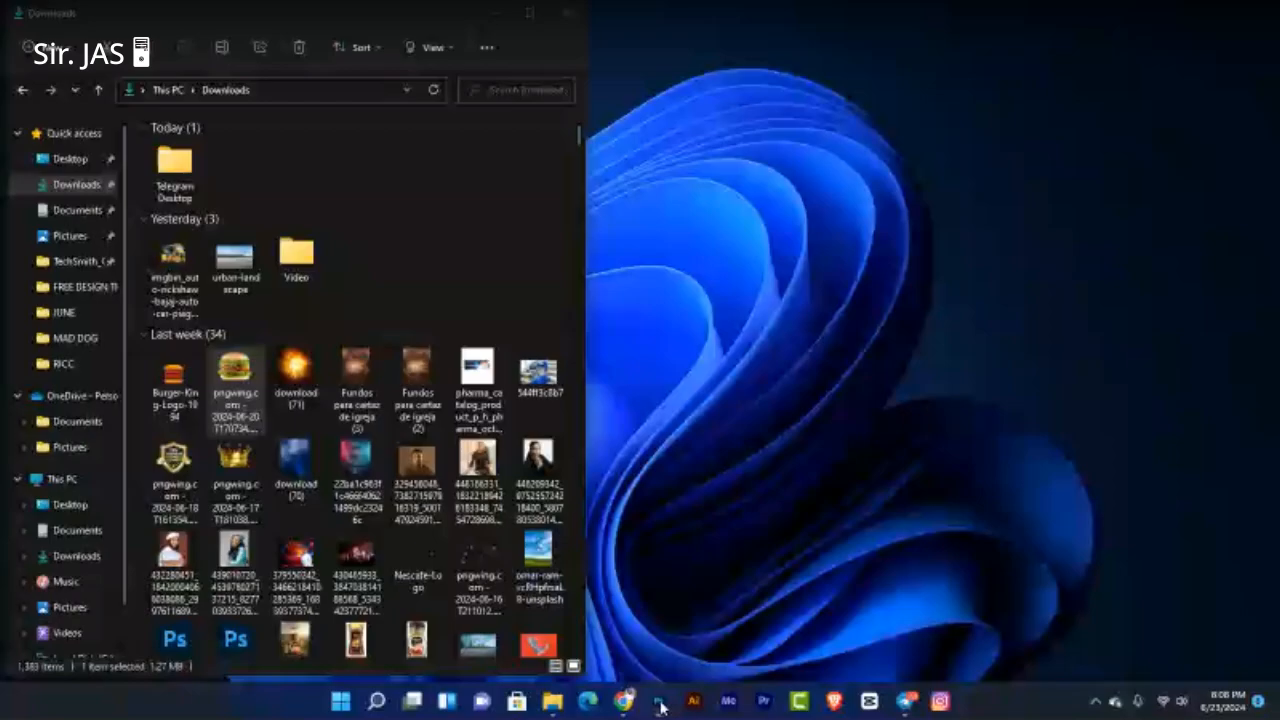
click(659, 703)
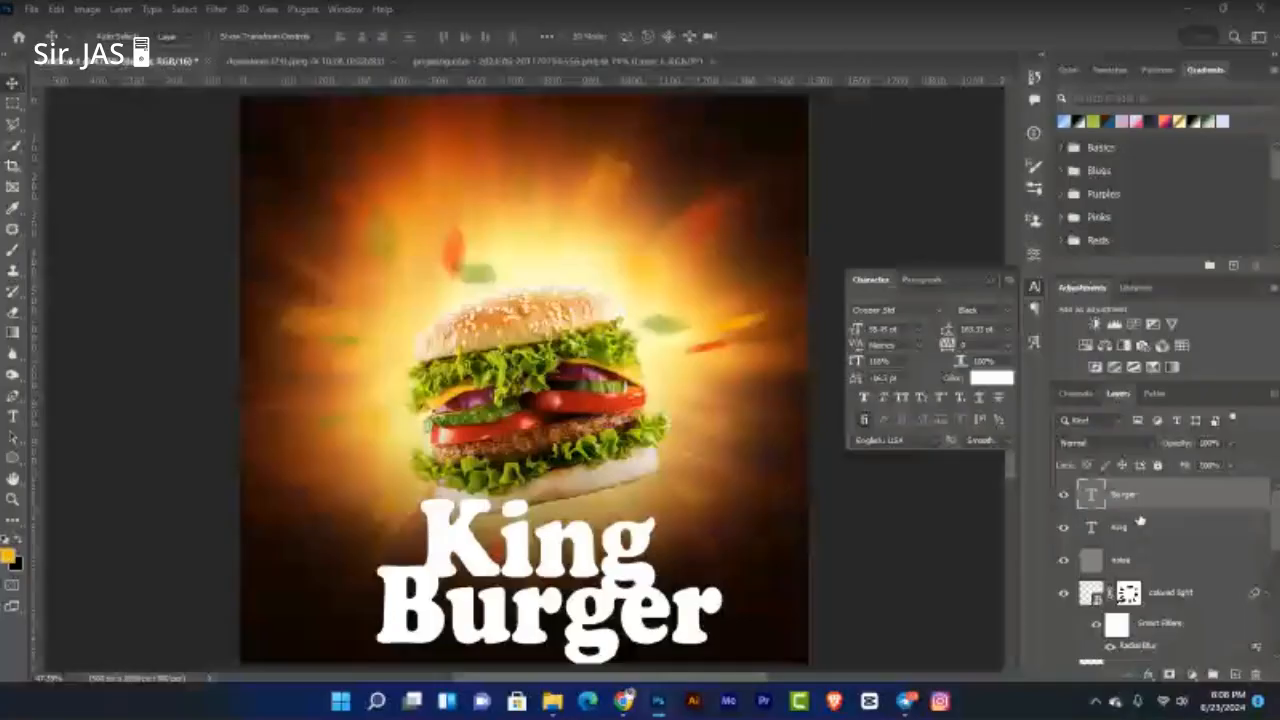
Step: Nudge the Burger text left, then move the white King and Burger layers up together
key(shift+Left)
key(shift+Left)
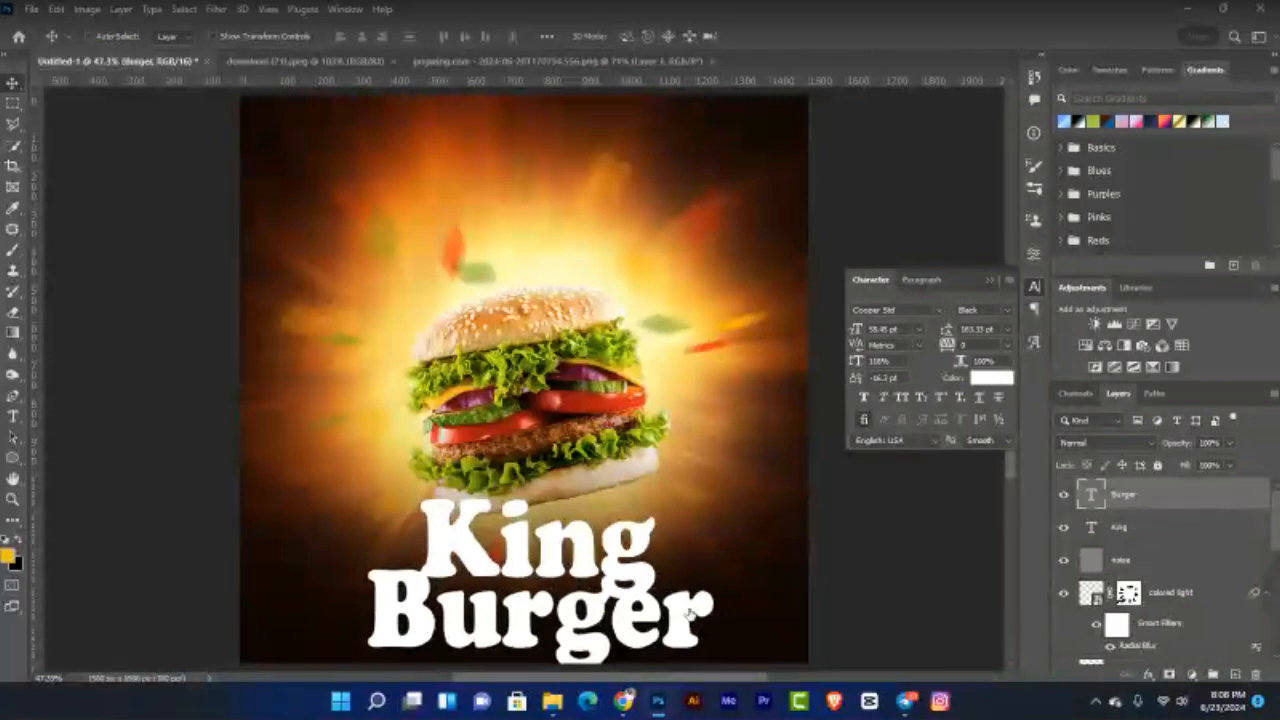
shift+click(1119, 530)
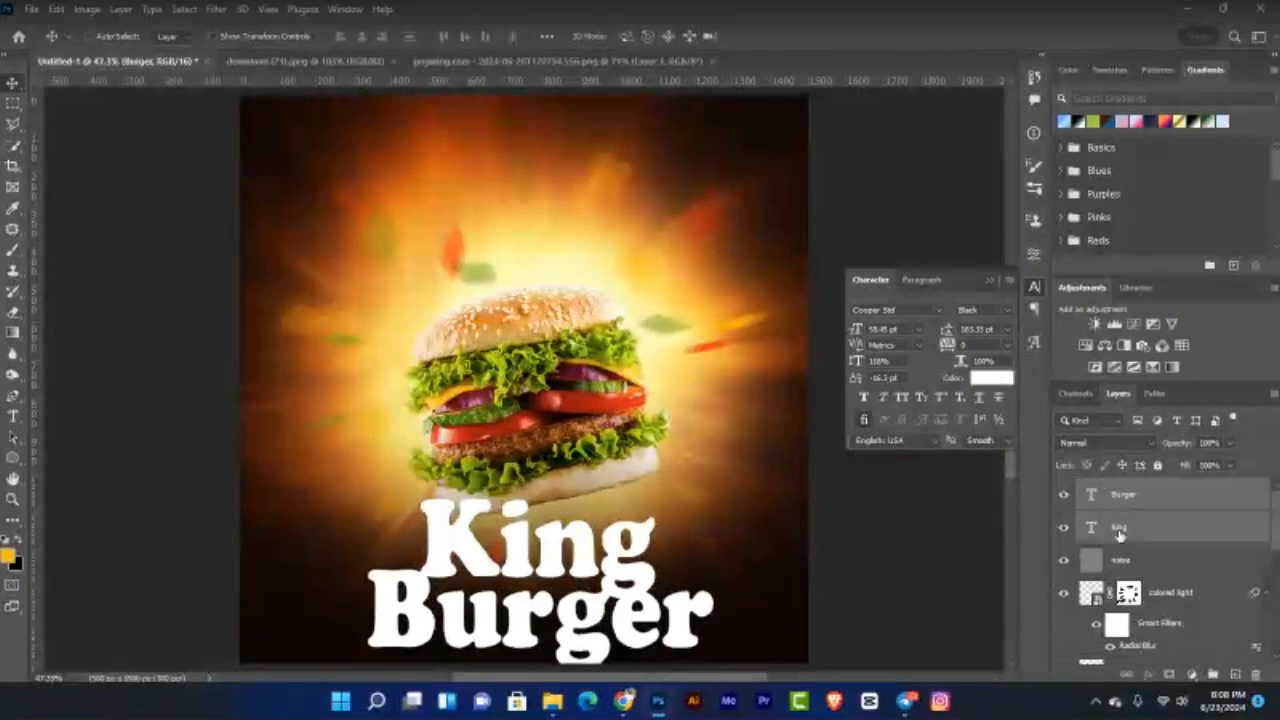
drag(560, 616, 596, 520)
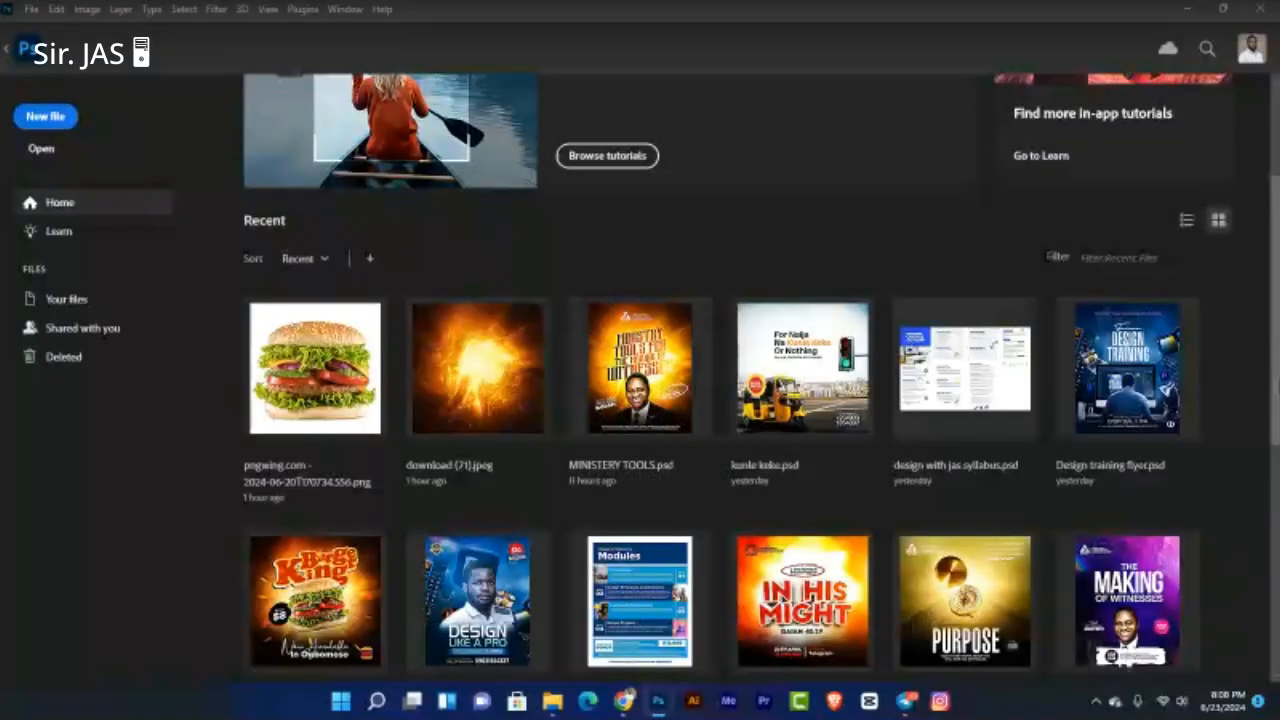
Step: Scroll the Home screen's recent files to find burger design.psd
scroll(761, 380, down, 1)
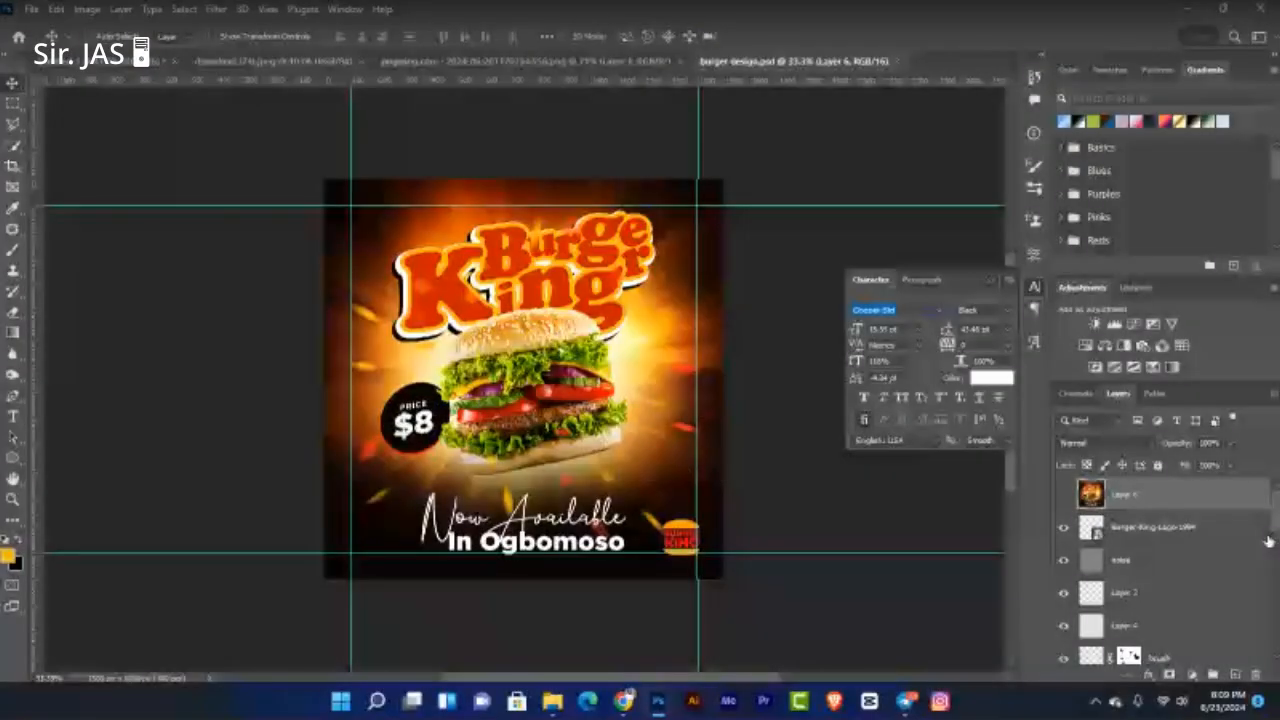
Step: In the earlier design, collapse the price group and select the Text group, undoing an accidental paste
scroll(1268, 541, down, 2)
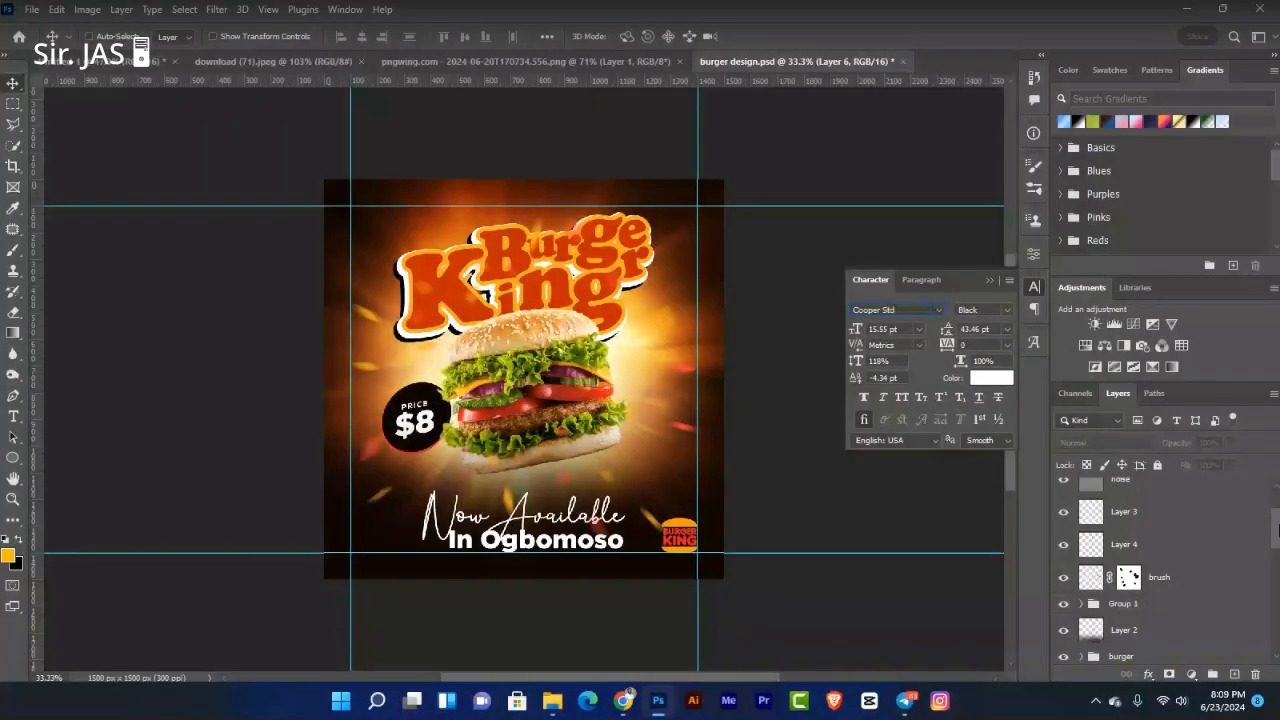
drag(1276, 530, 1277, 564)
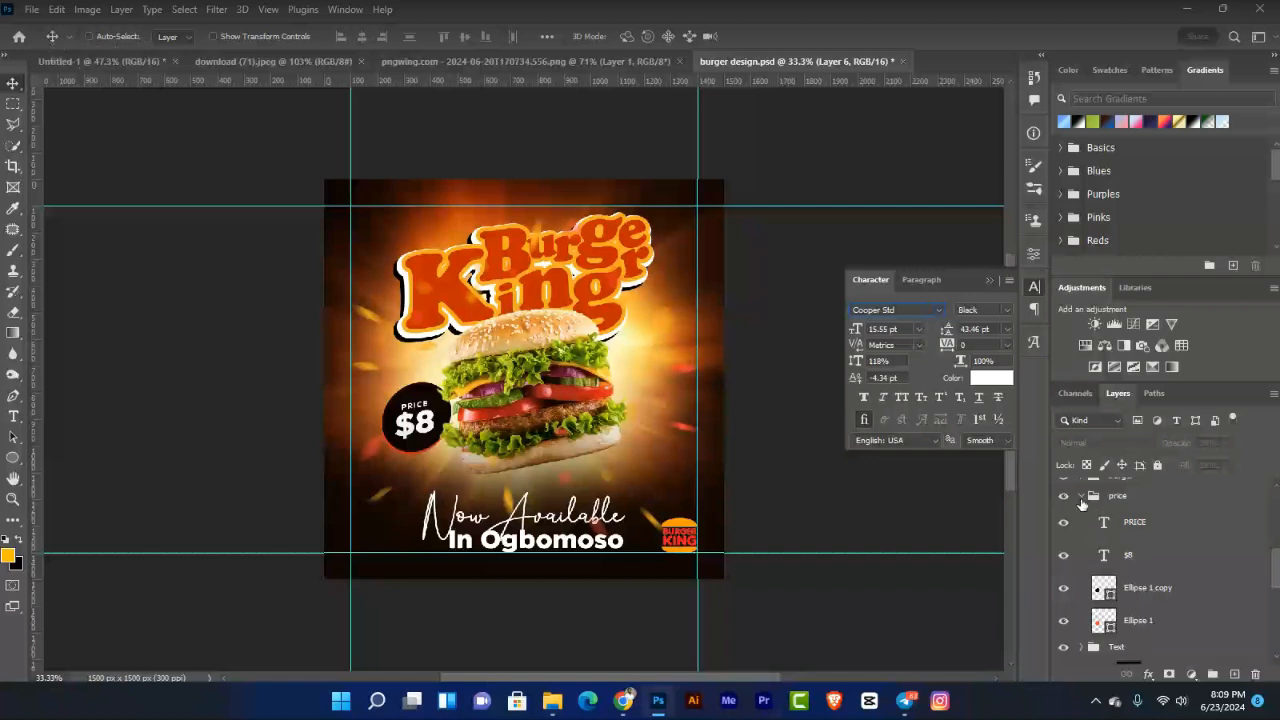
click(1082, 497)
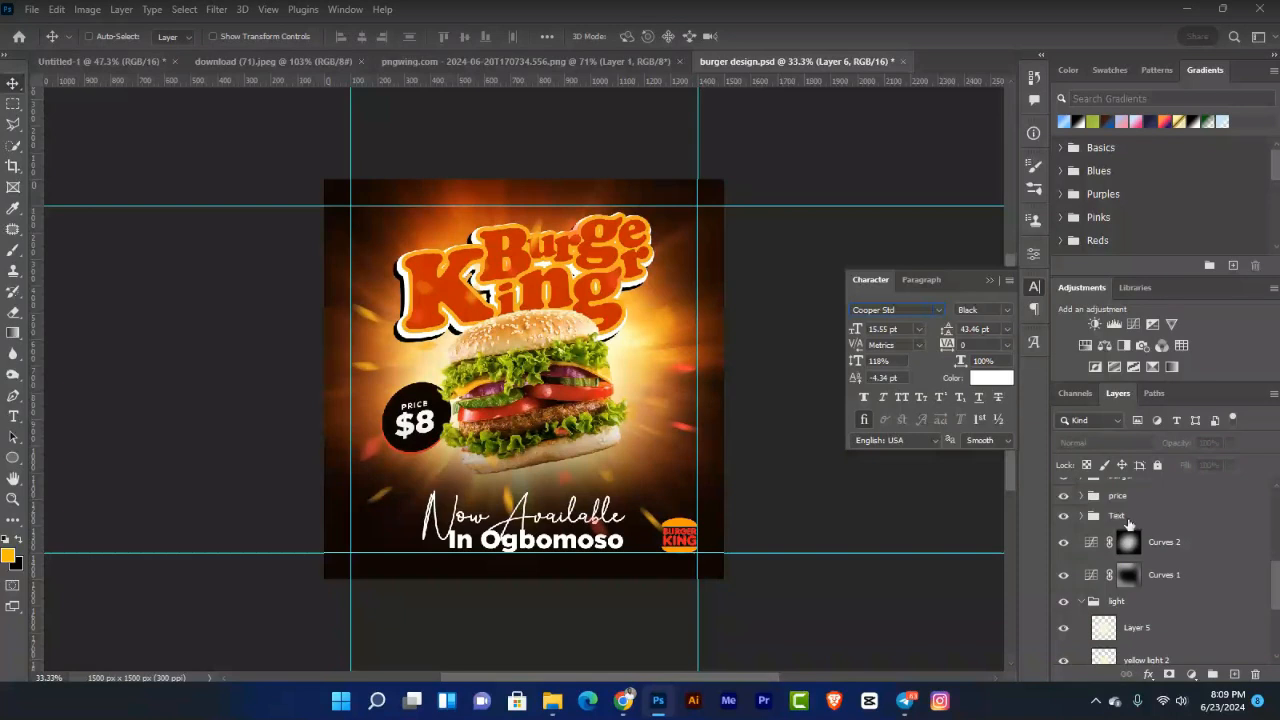
click(1129, 517)
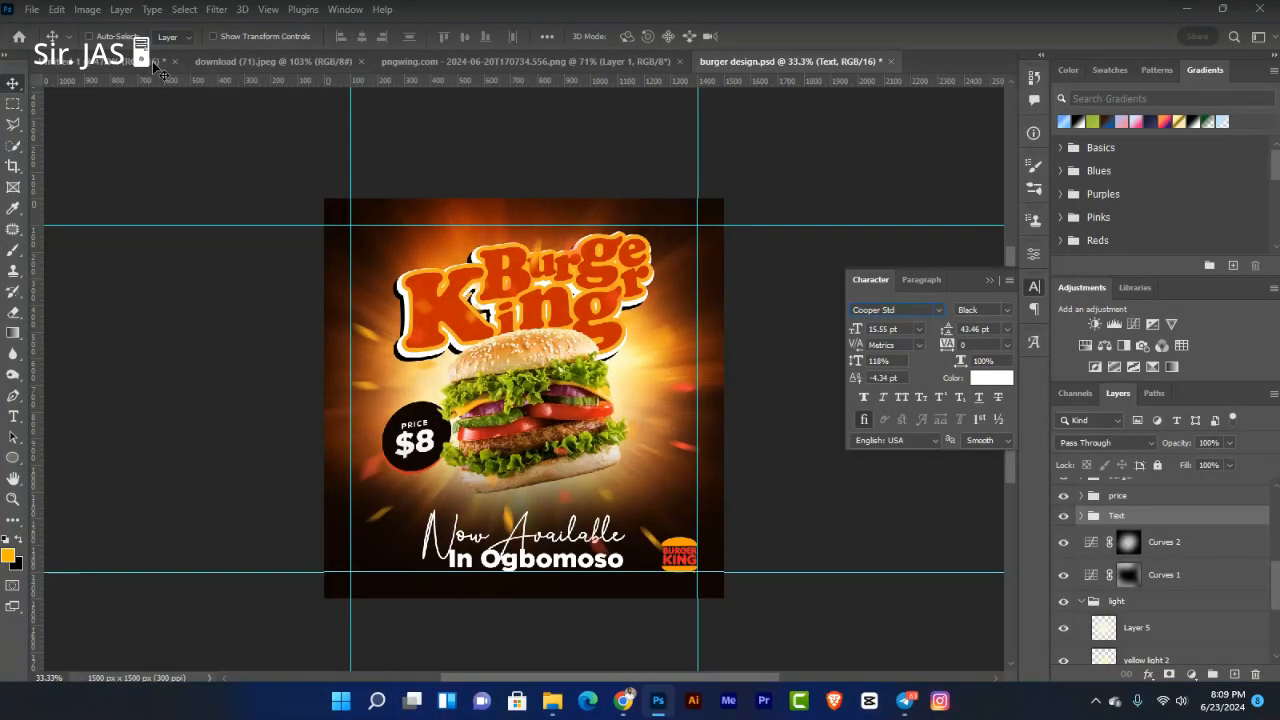
key(ctrl+Tab)
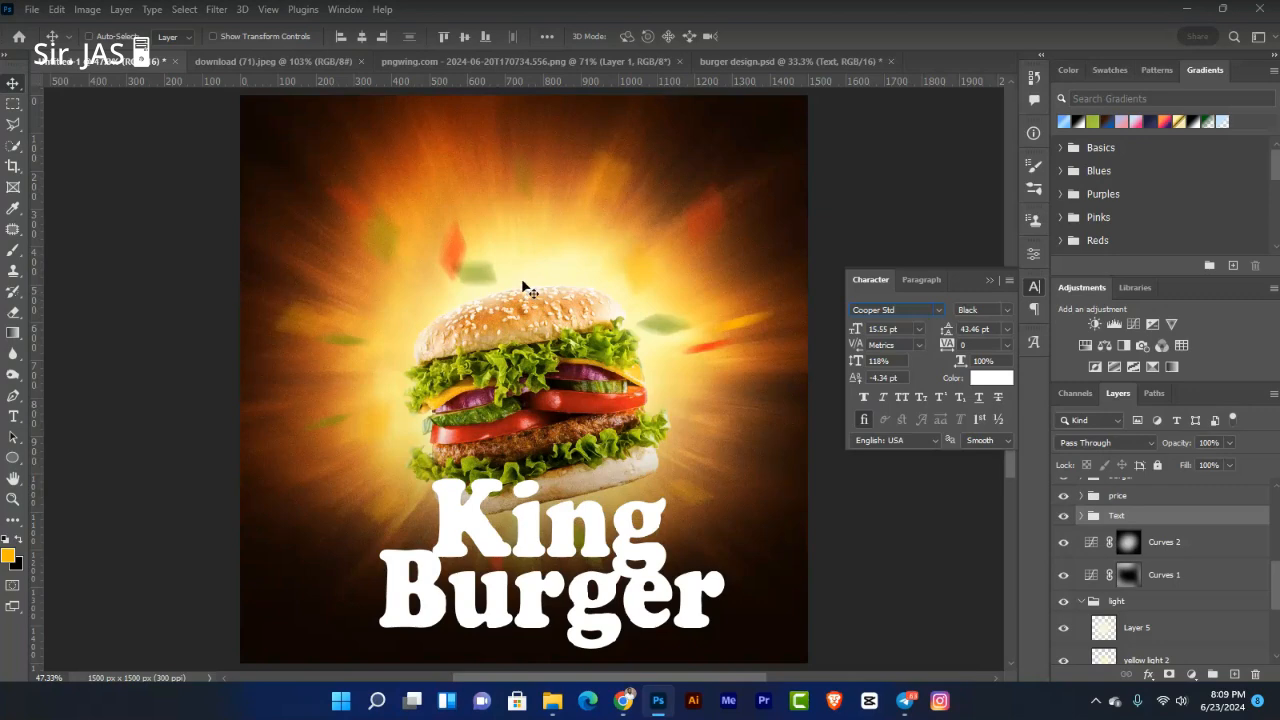
key(ctrl+v)
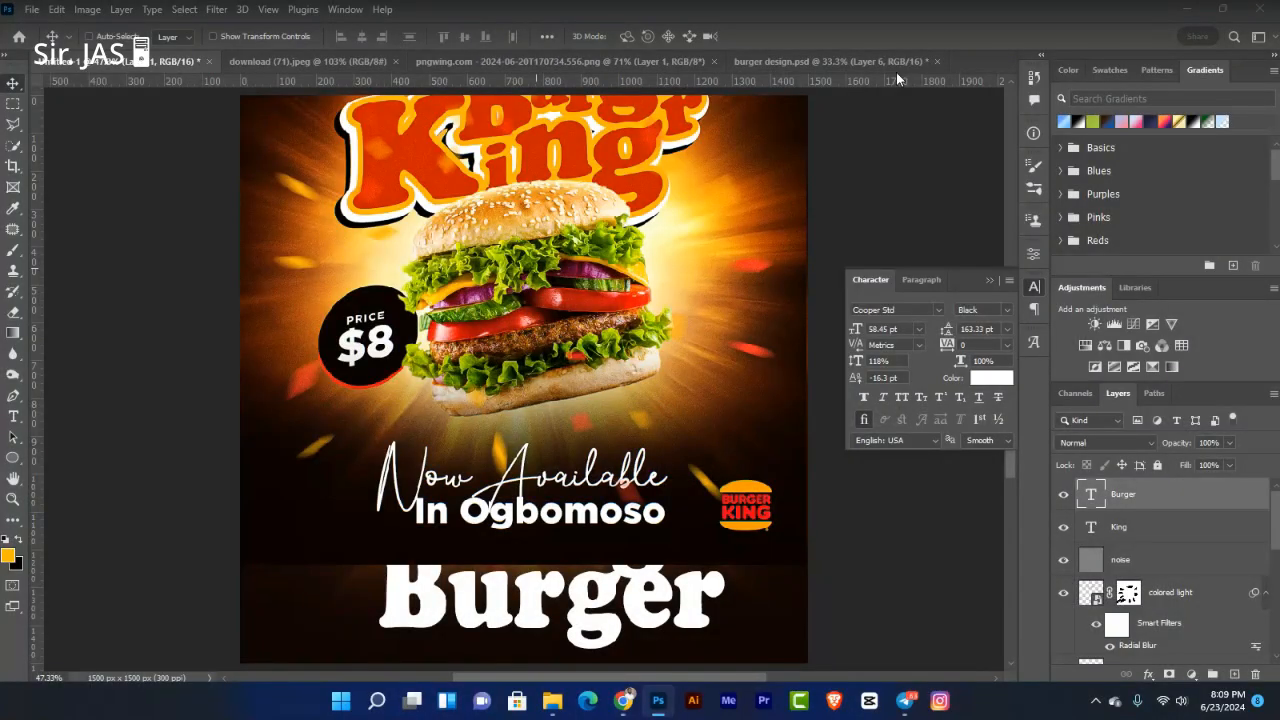
key(ctrl+z)
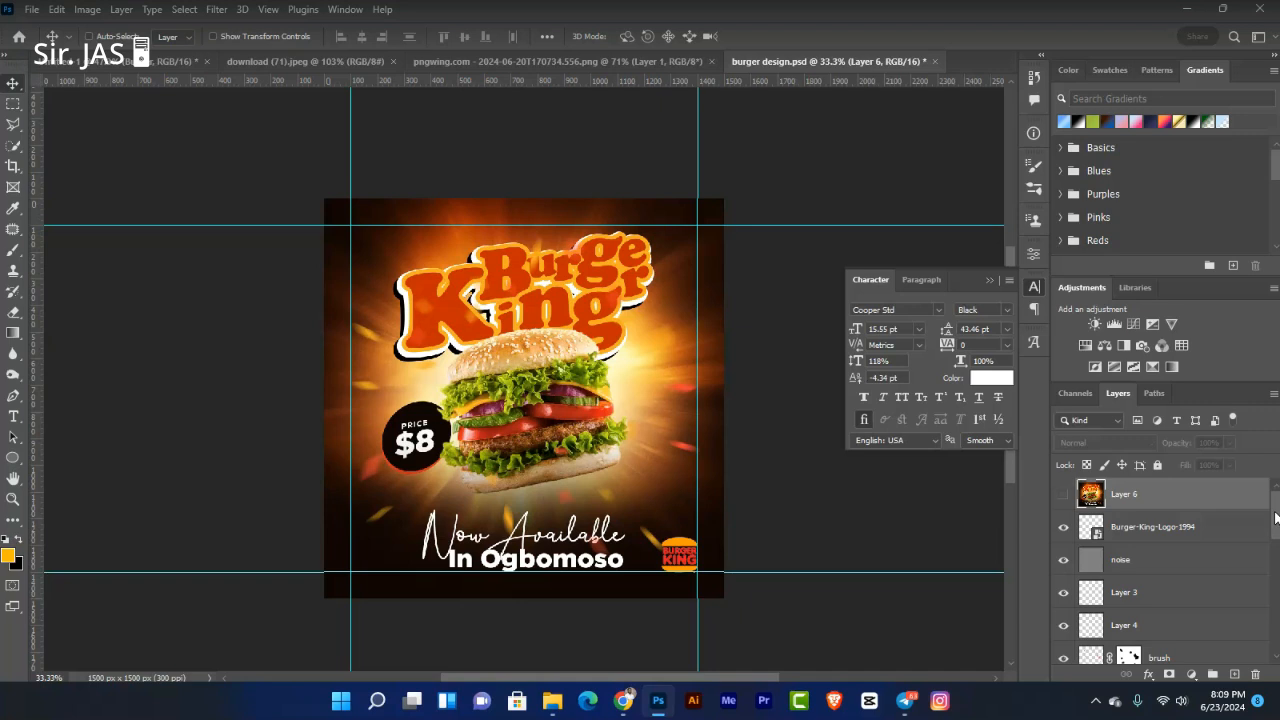
Step: Copy the Text group with the Burger King title into the untitled ad
scroll(1180, 570, down, 5)
click(1118, 581)
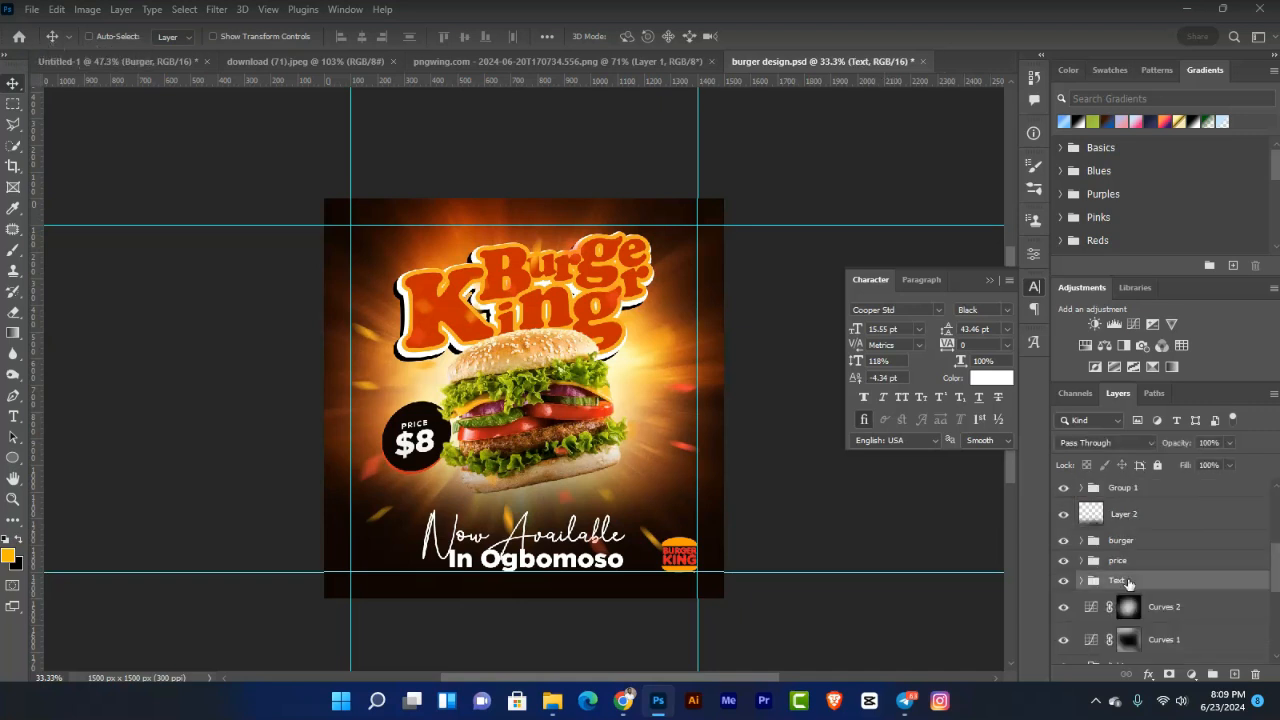
click(1064, 583)
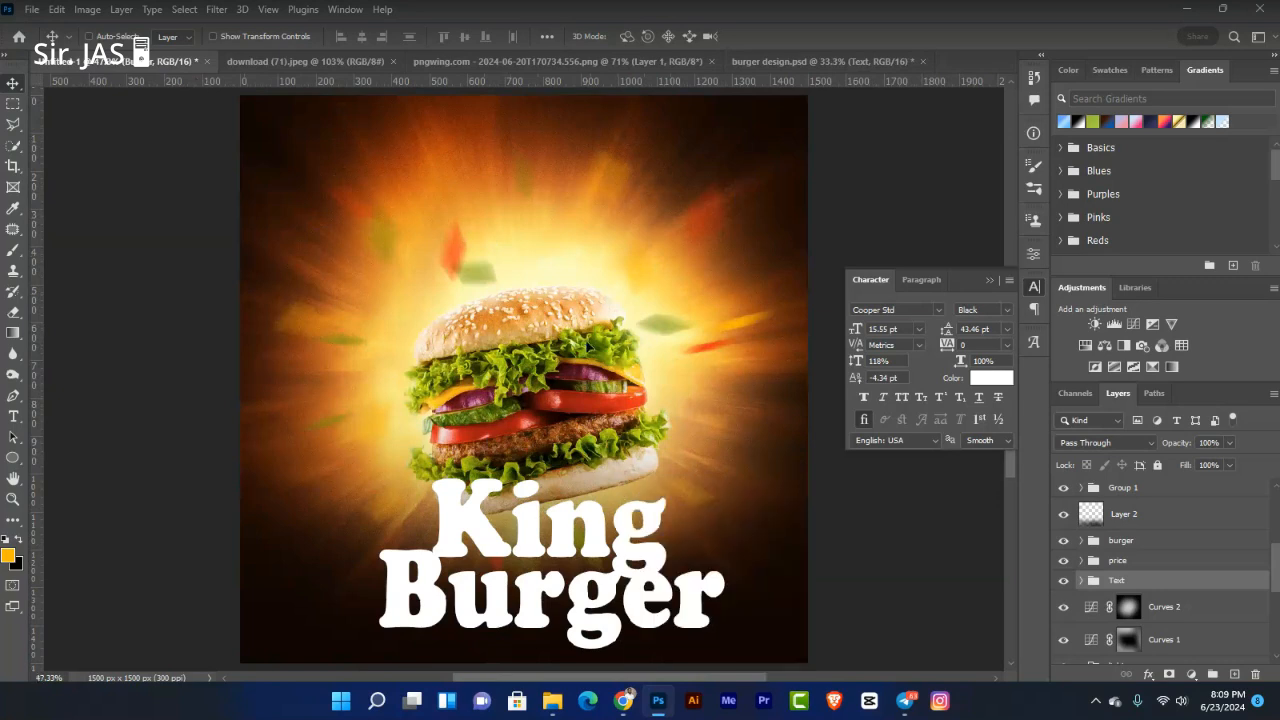
drag(588, 346, 589, 345)
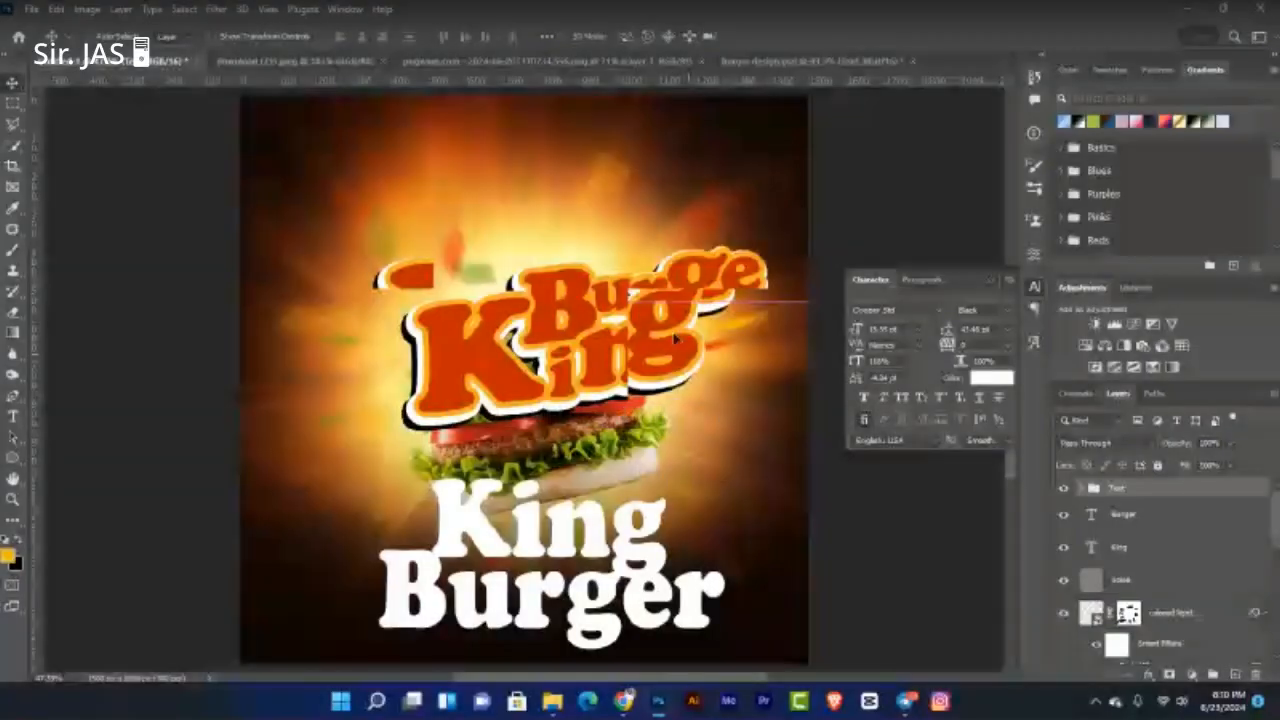
Step: Move the orange Burger King title down over the burger and the white Burger word above King
drag(675, 290, 675, 340)
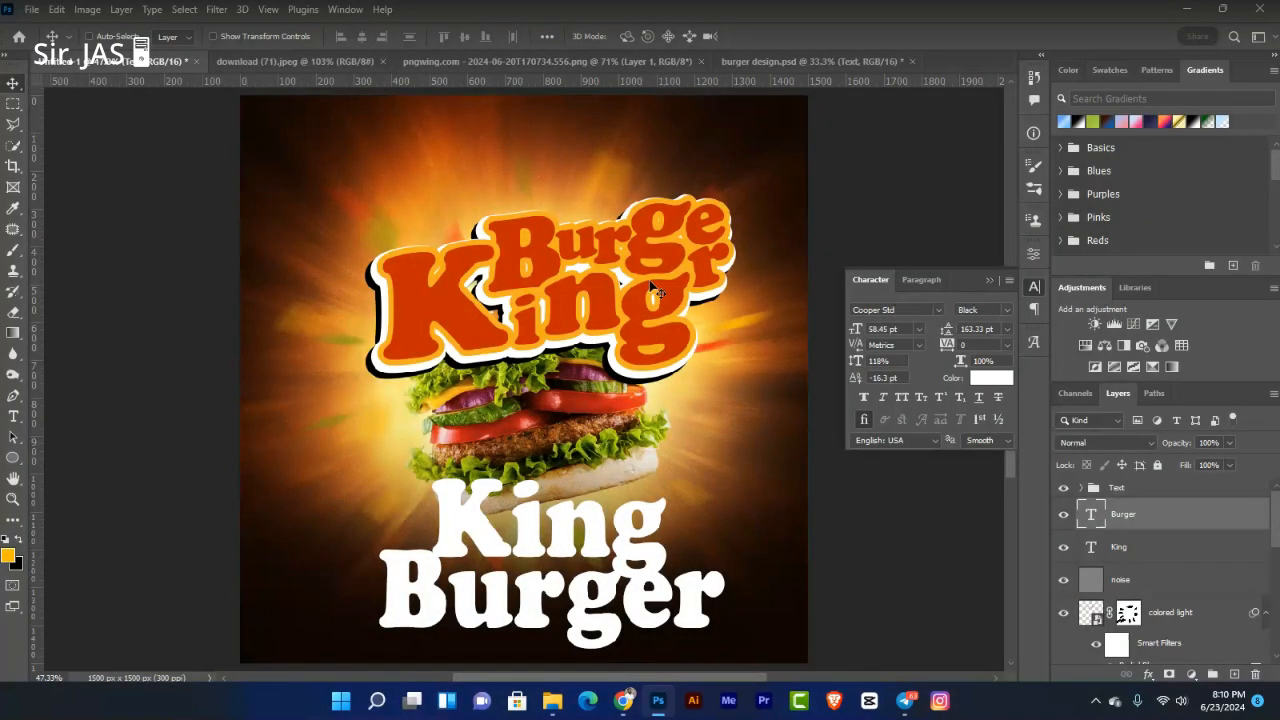
drag(594, 602, 598, 441)
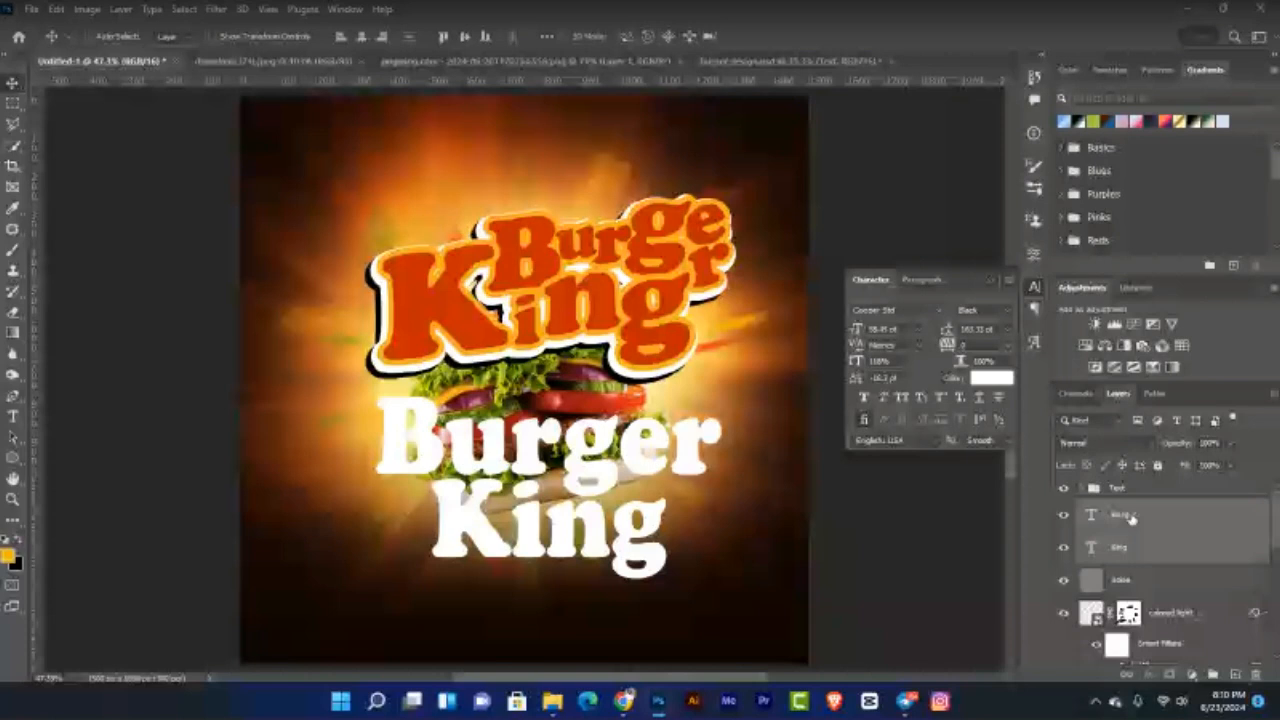
Step: Delete the white Burger and King layers and tuck the Text group behind the burger's top bun
key(Delete)
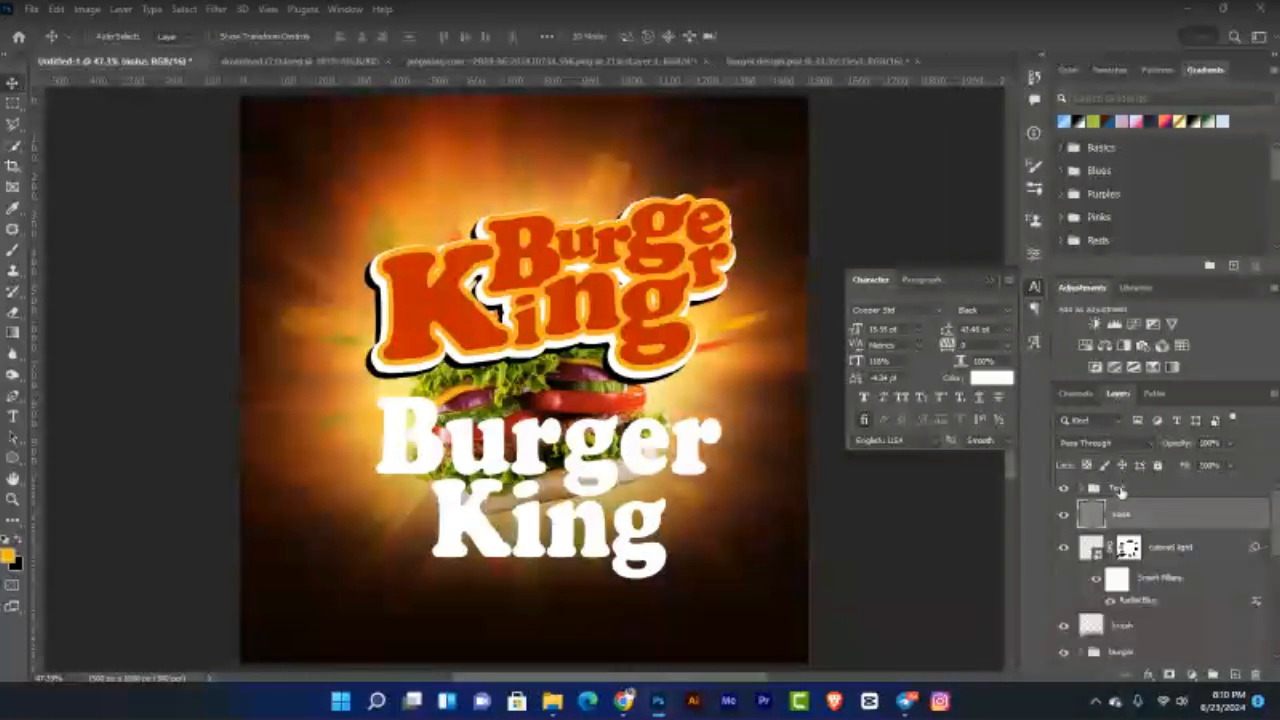
click(1122, 489)
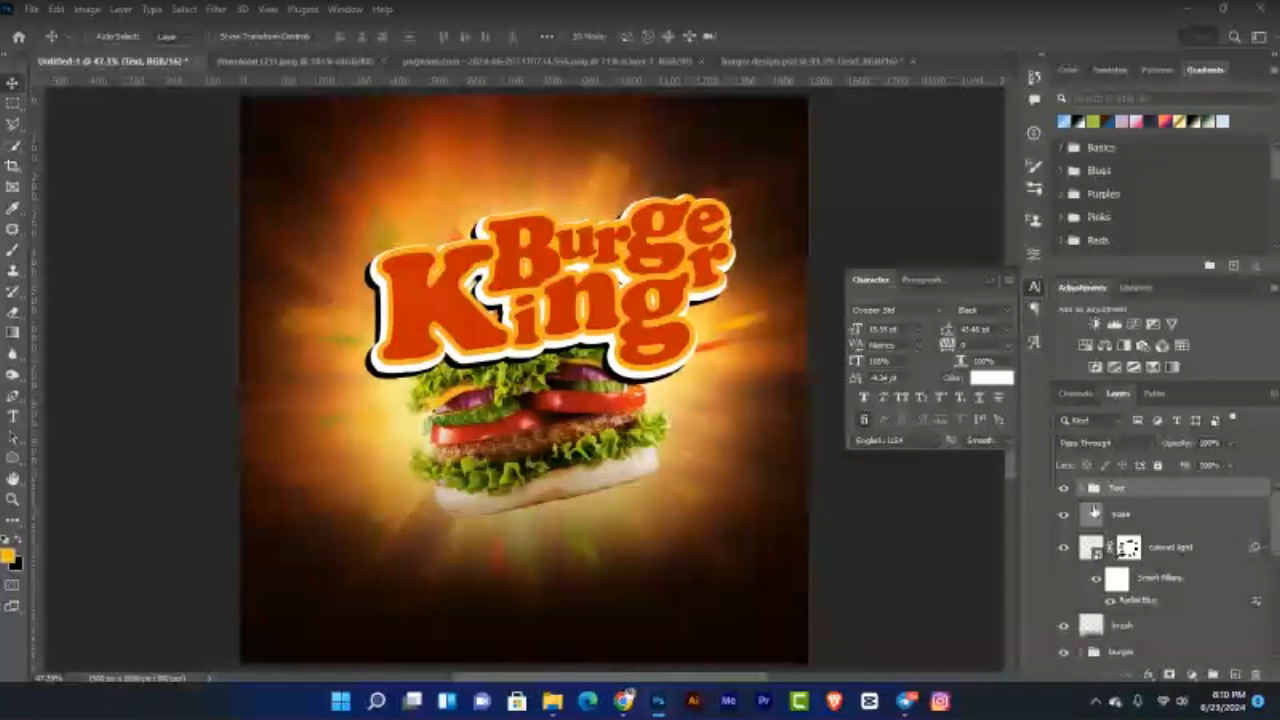
drag(640, 318, 631, 285)
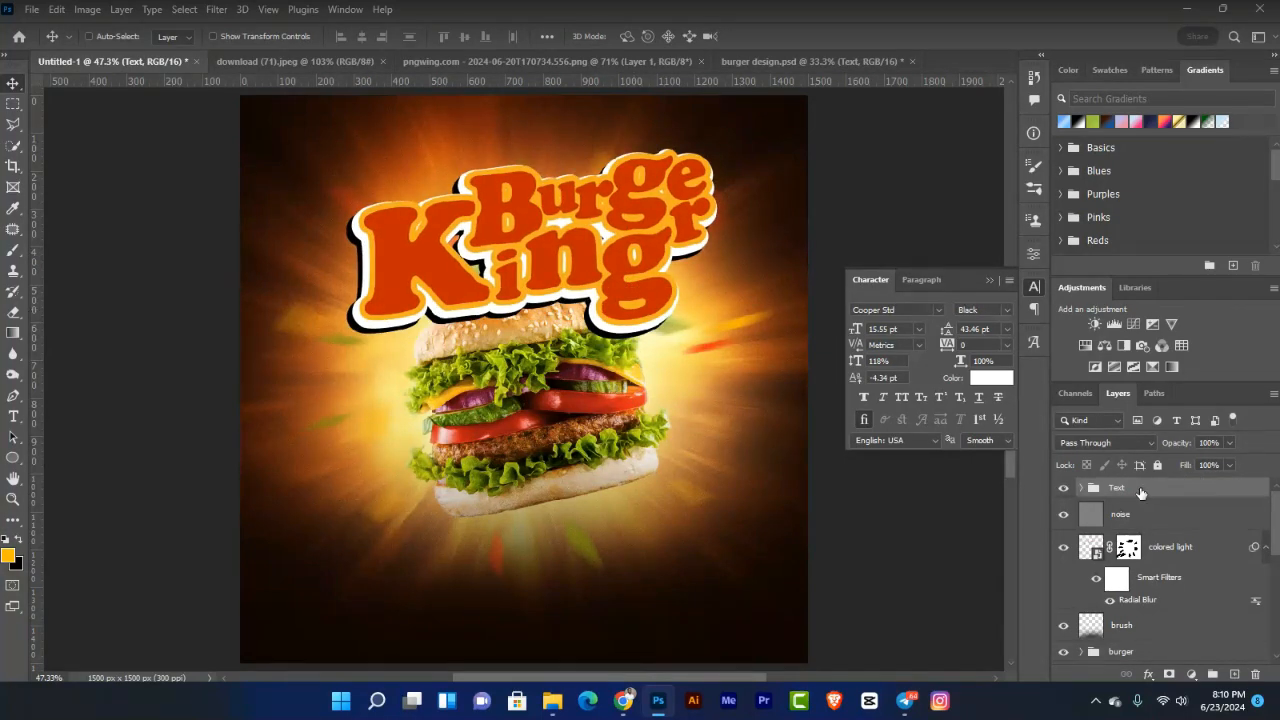
drag(1141, 493, 1146, 638)
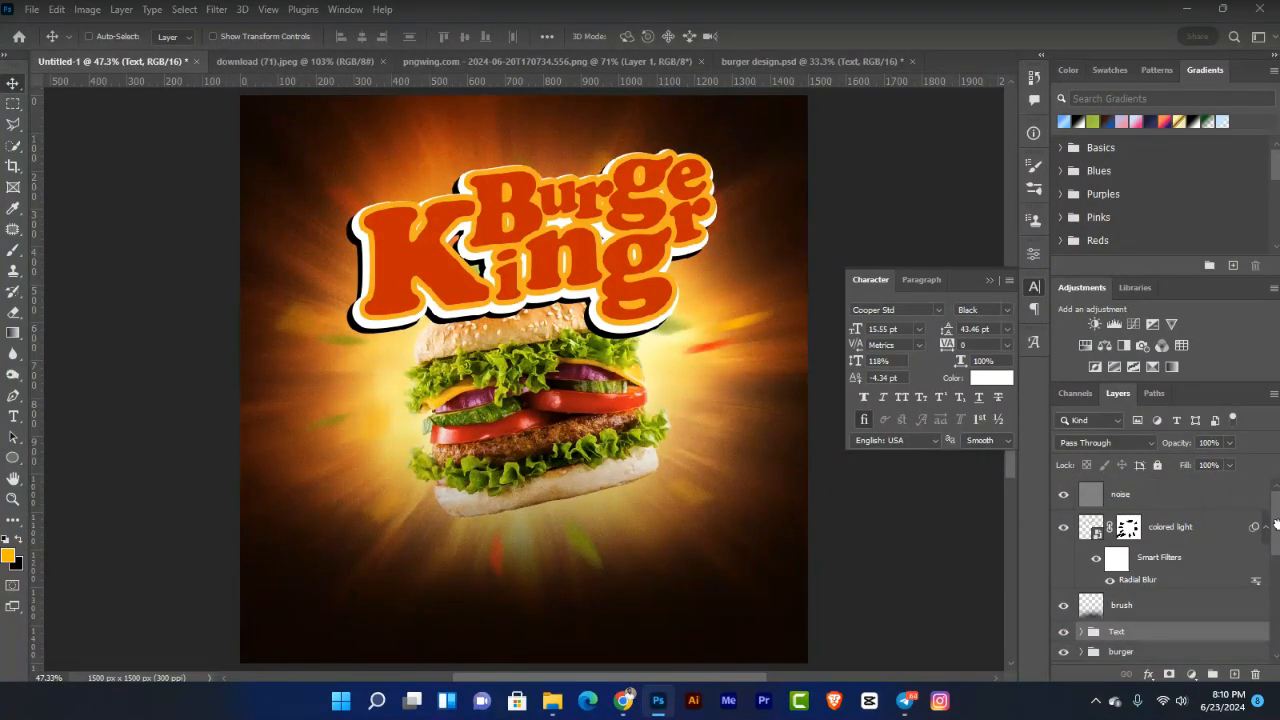
scroll(1276, 522, down, 2)
drag(1130, 570, 1127, 590)
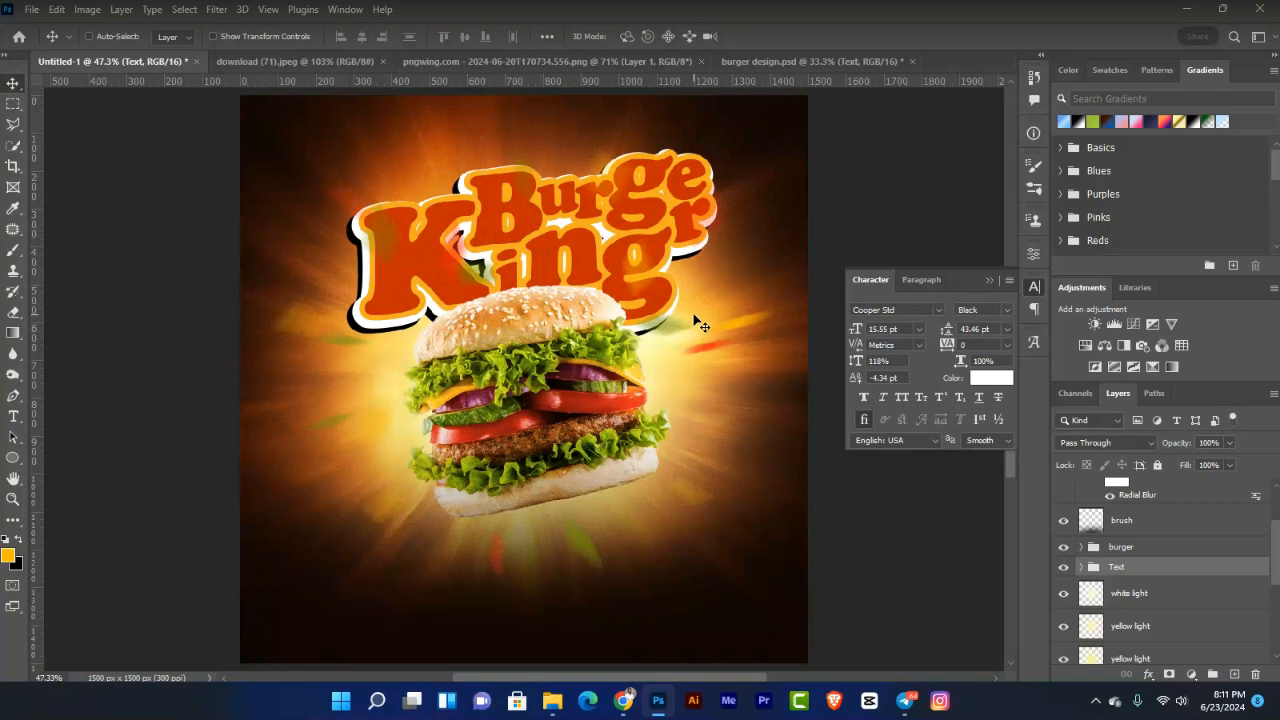
key(ctrl+t)
key(ctrl+t)
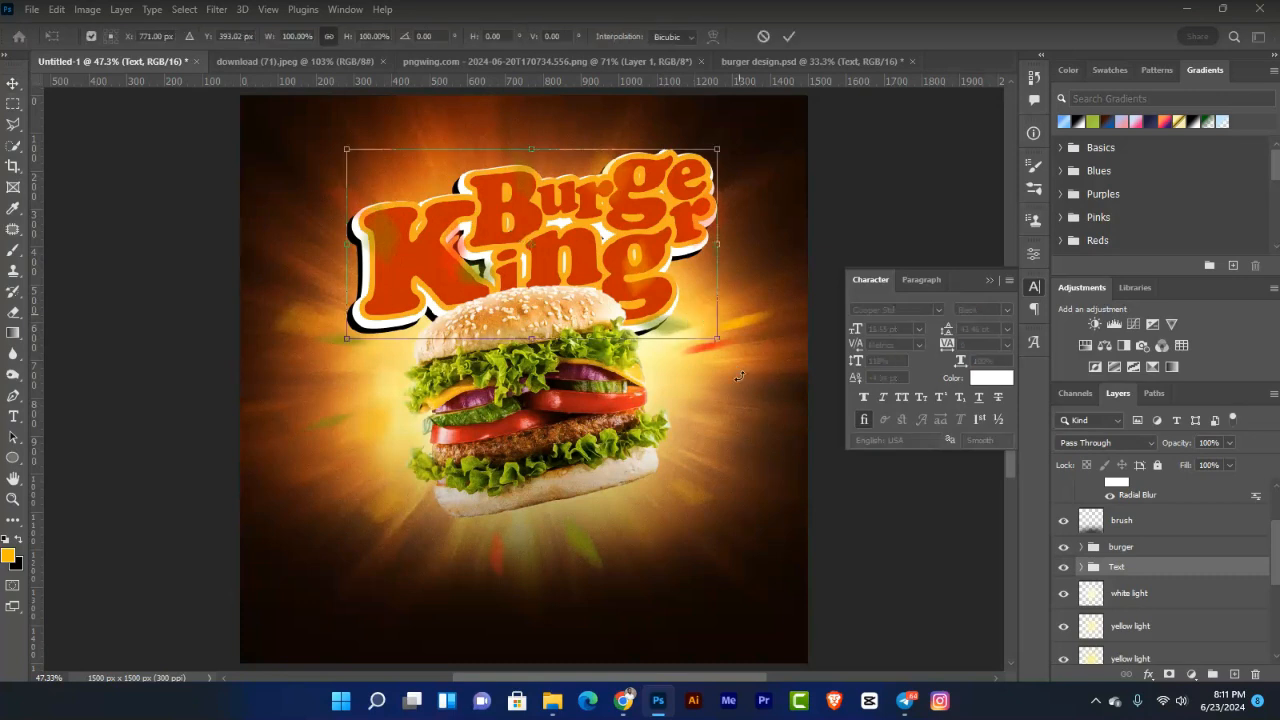
Step: Tilt the Burger King title slightly counter-clockwise and close the Character panel
drag(740, 376, 747, 362)
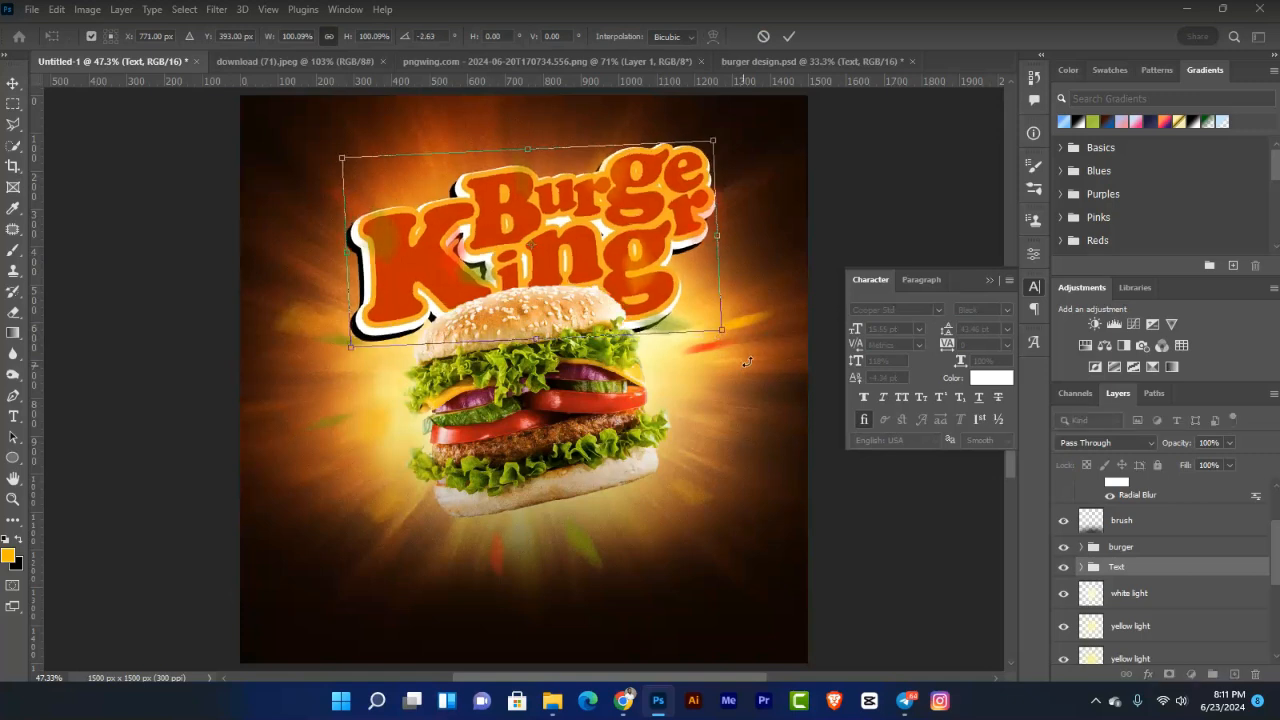
key(Return)
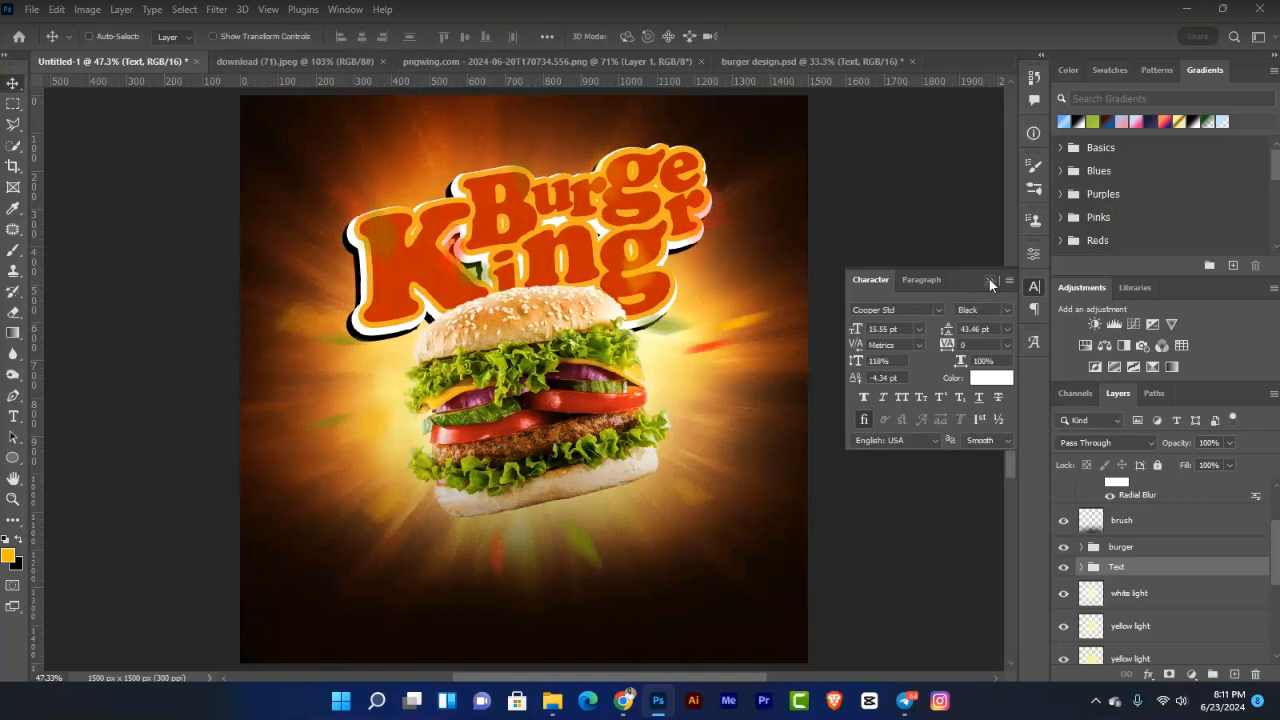
click(990, 282)
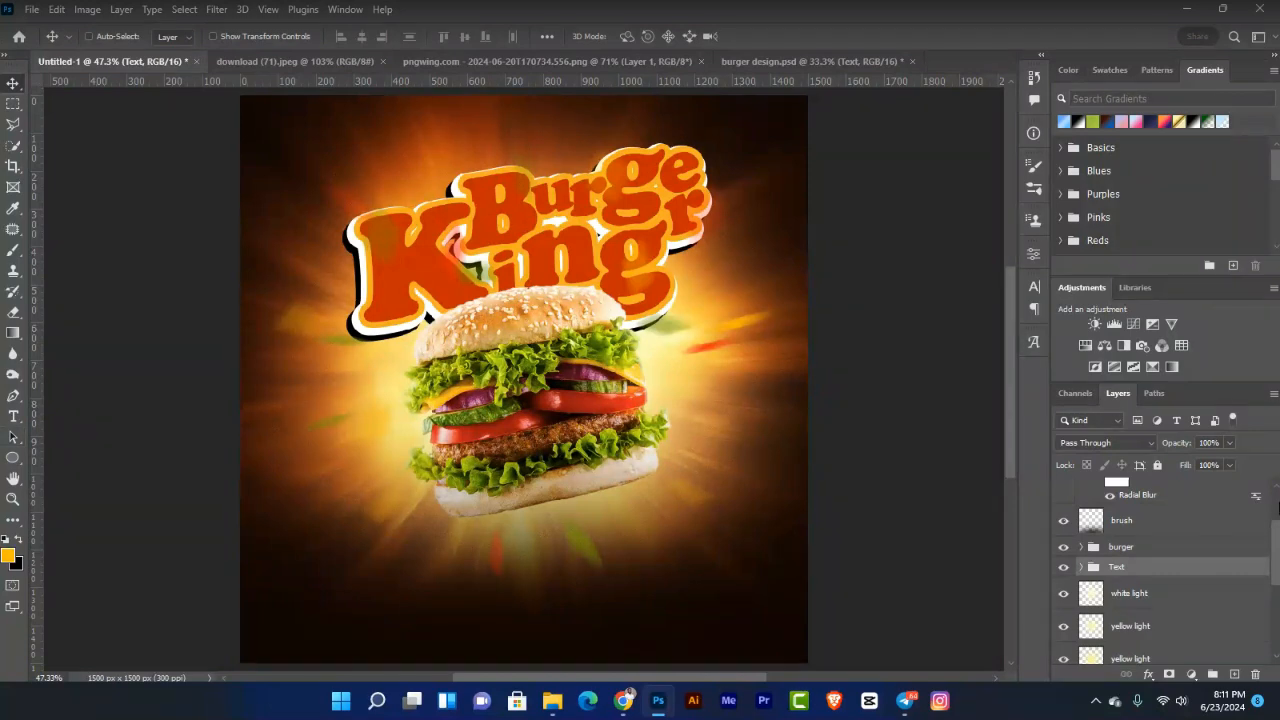
key(t)
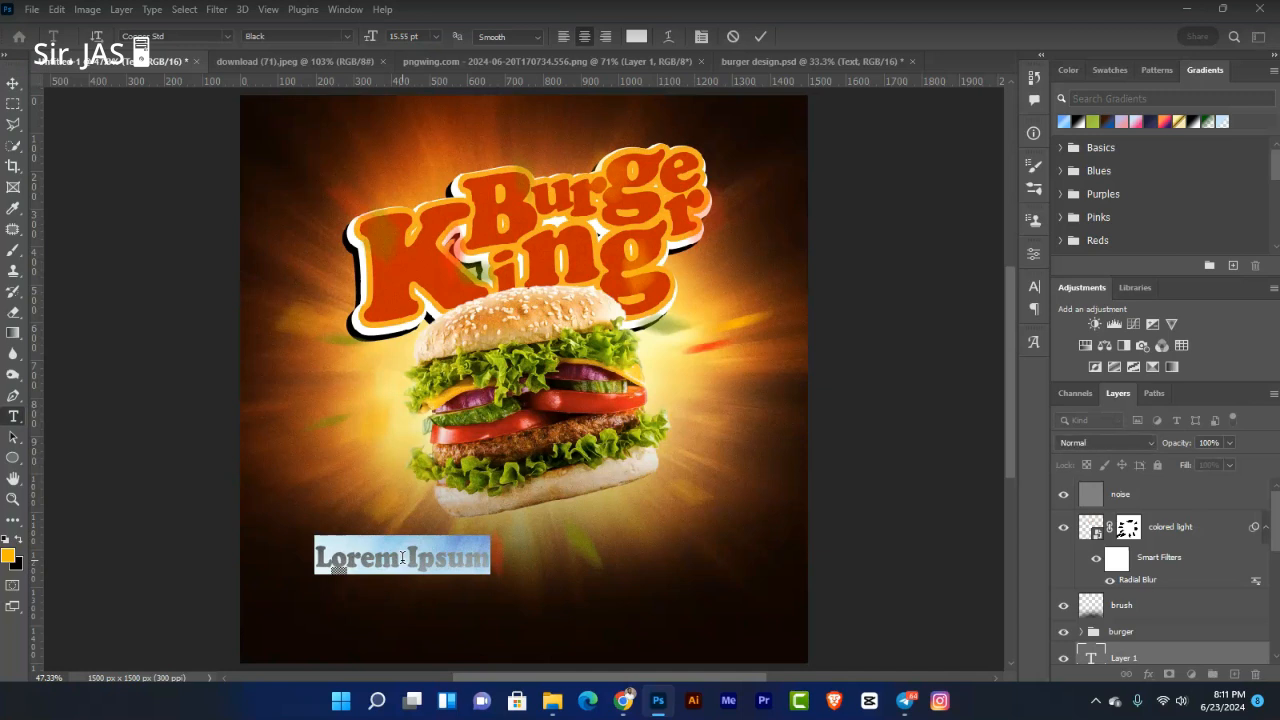
Step: Discard the mistyped text and add a fresh white placeholder text layer below-left of the burger
text(nOW aVAI)
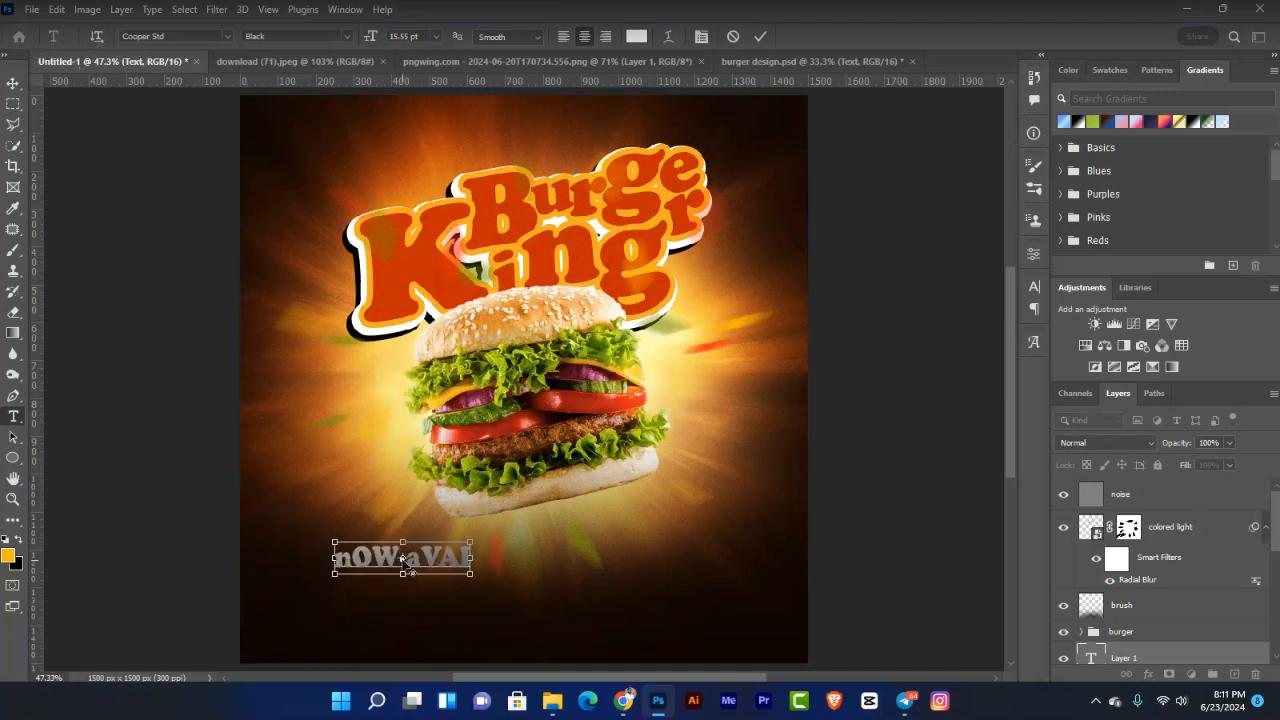
key(ctrl+a)
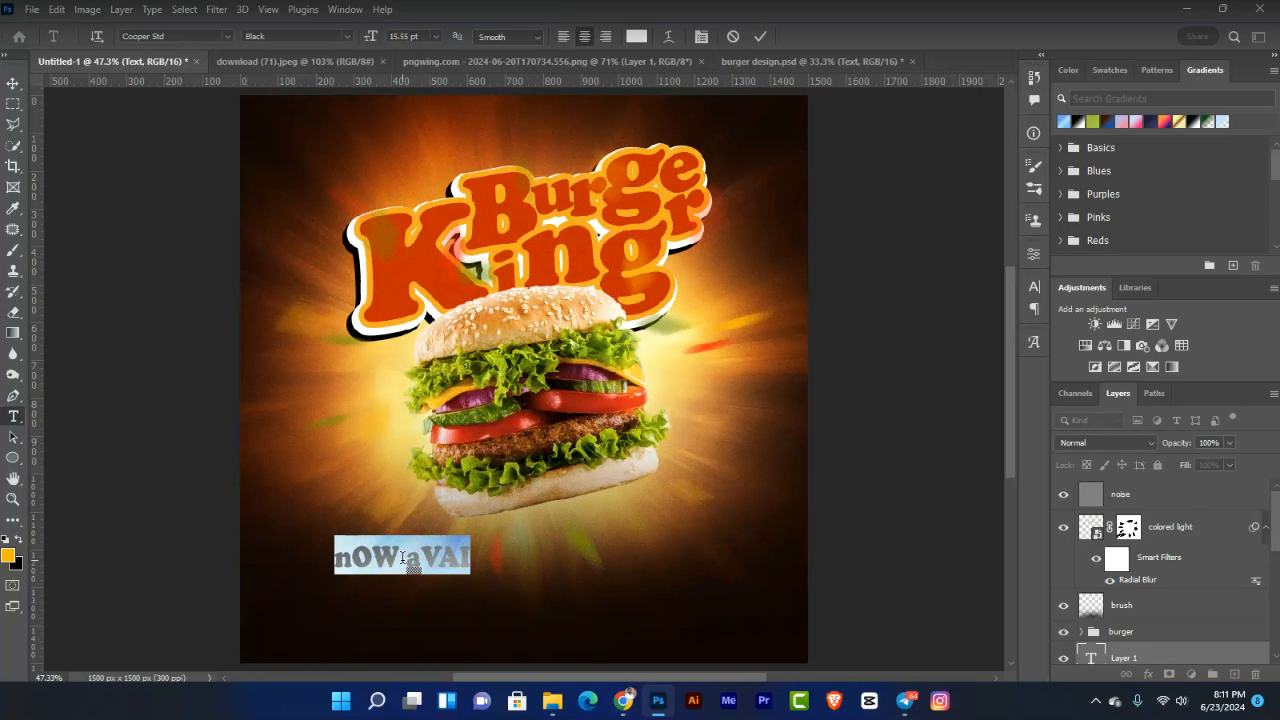
click(402, 557)
key(ctrl+z)
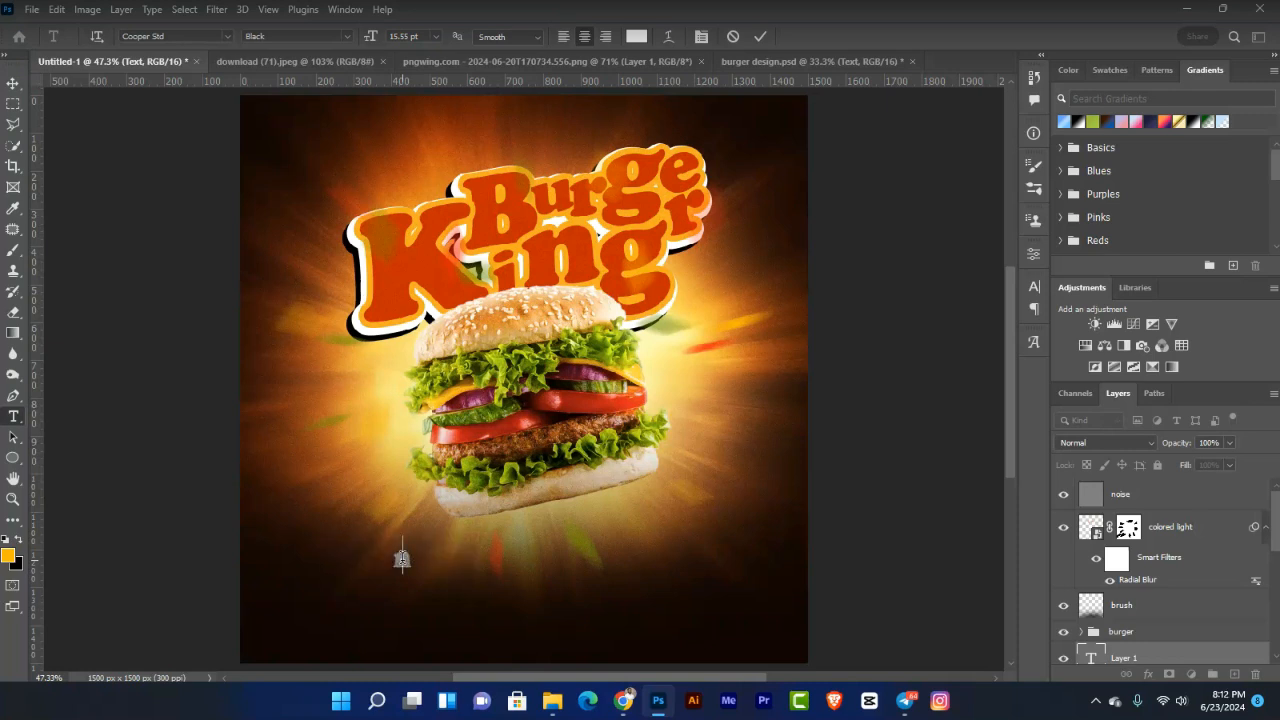
text(Now Va)
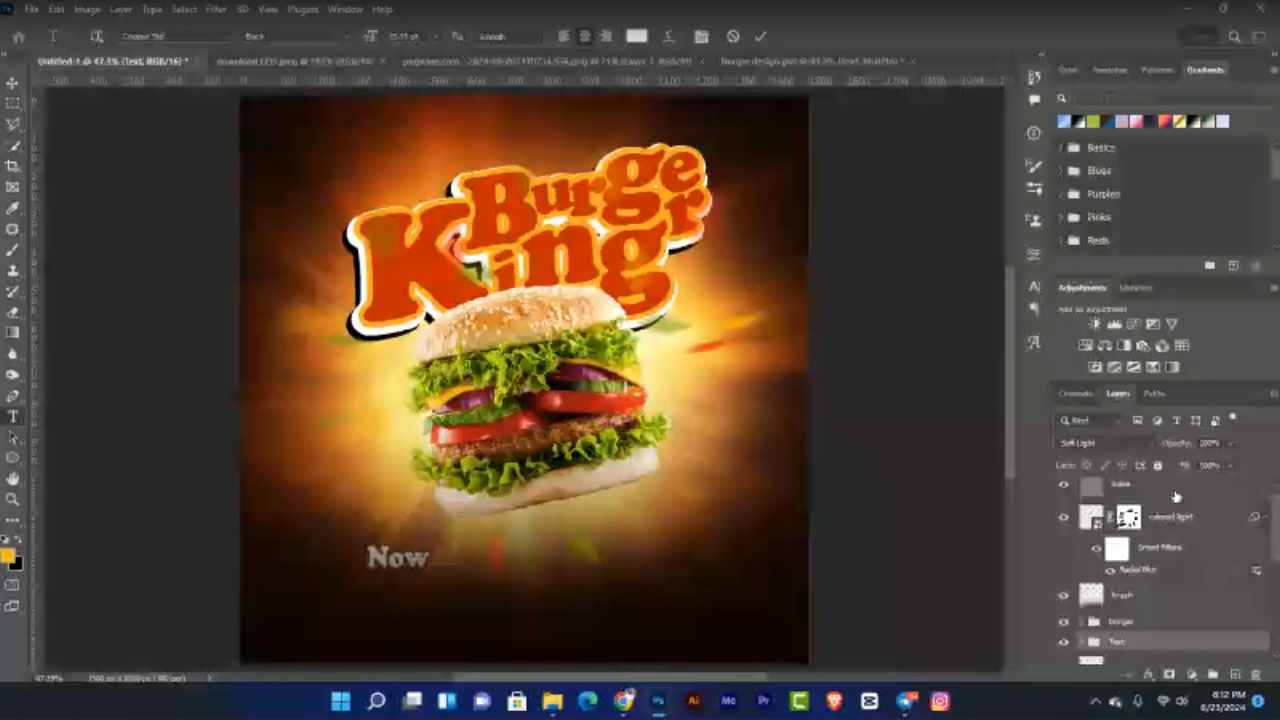
click(1168, 498)
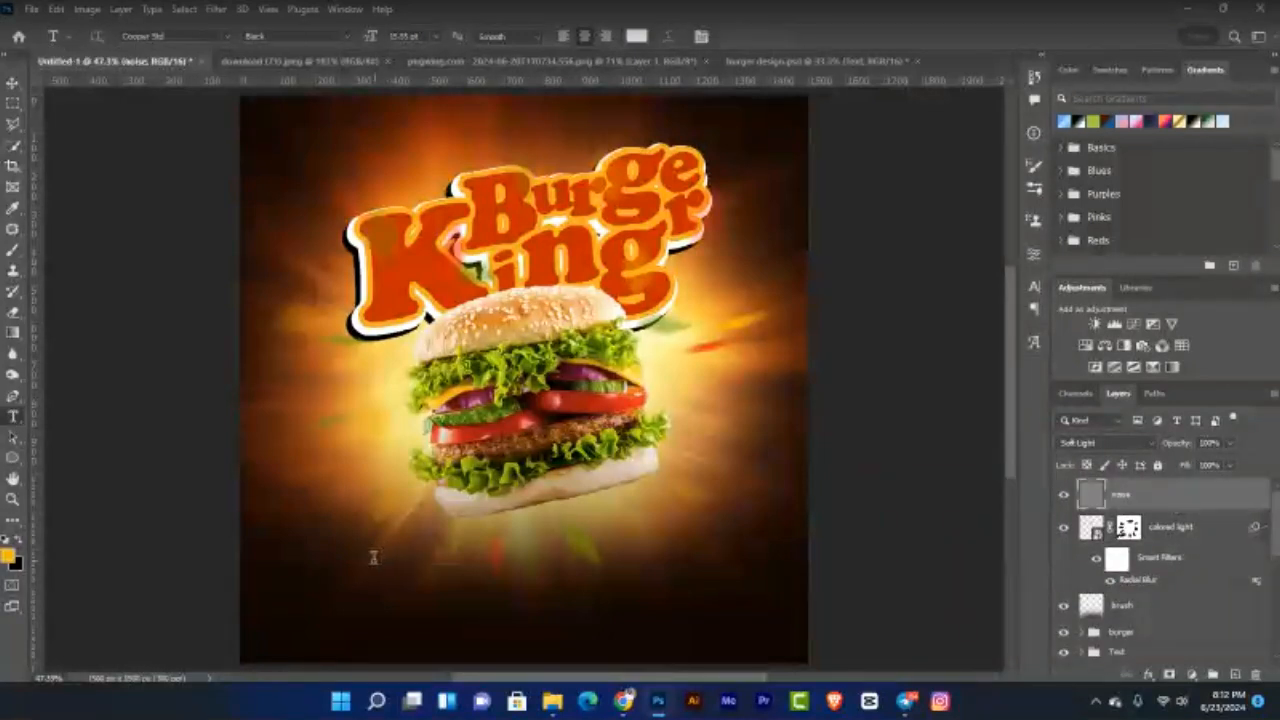
click(373, 557)
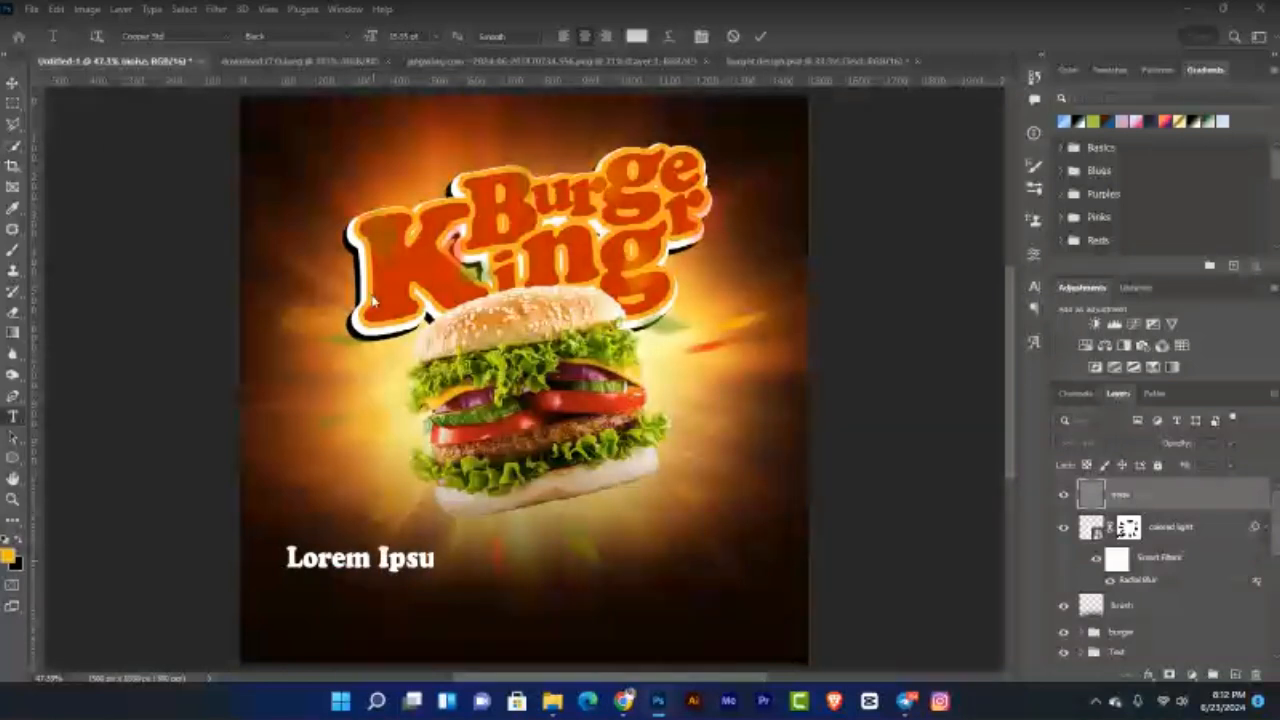
click(175, 37)
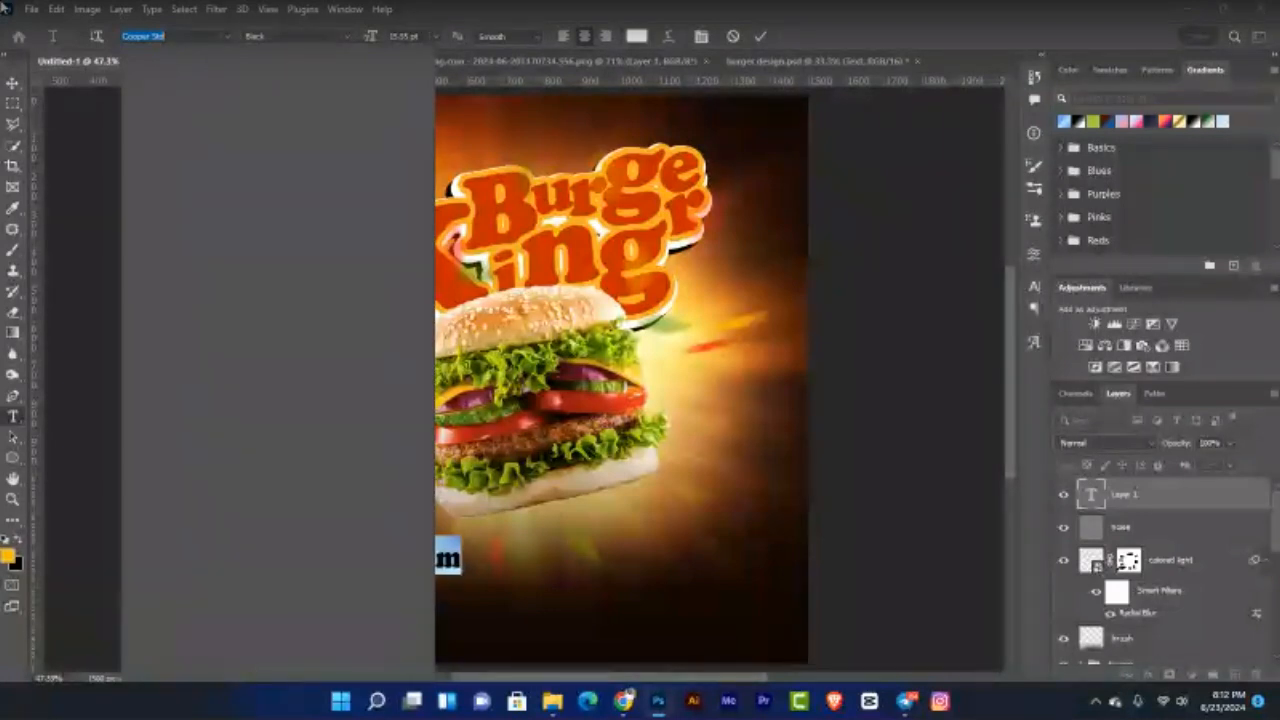
Step: Set the text's font to the Southern Lourent script
text(SOUTHE)
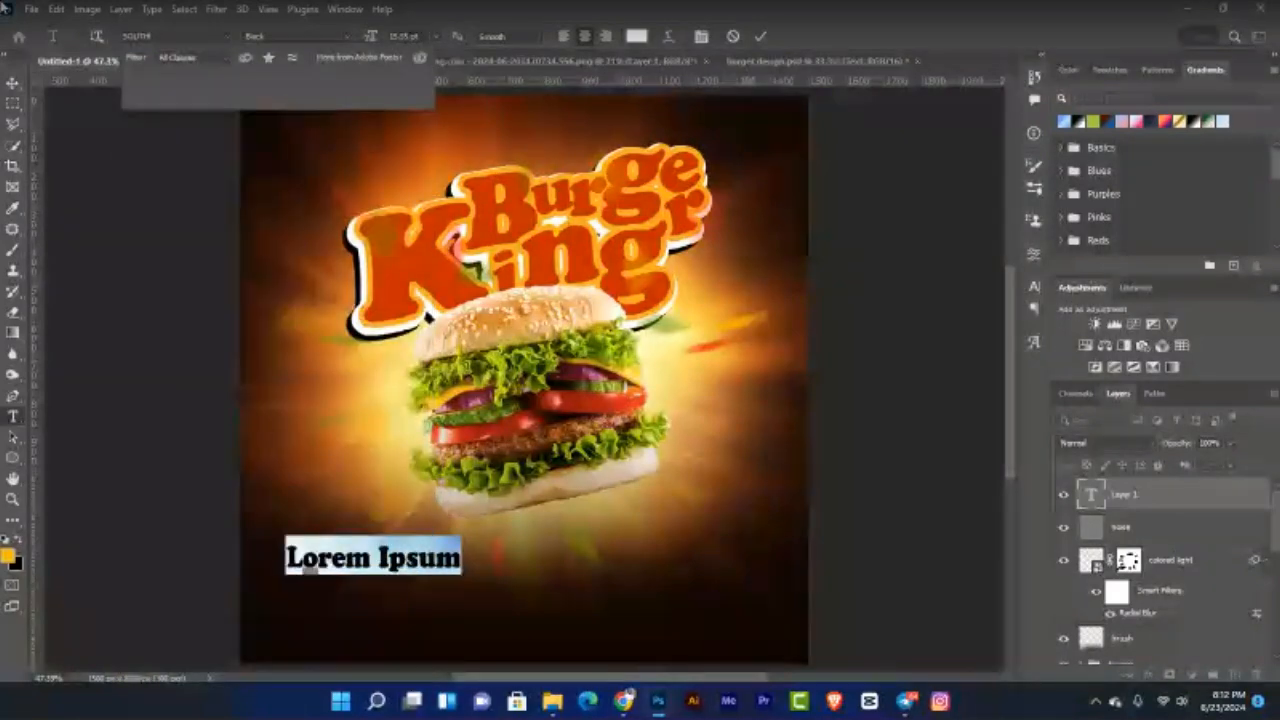
key(Down)
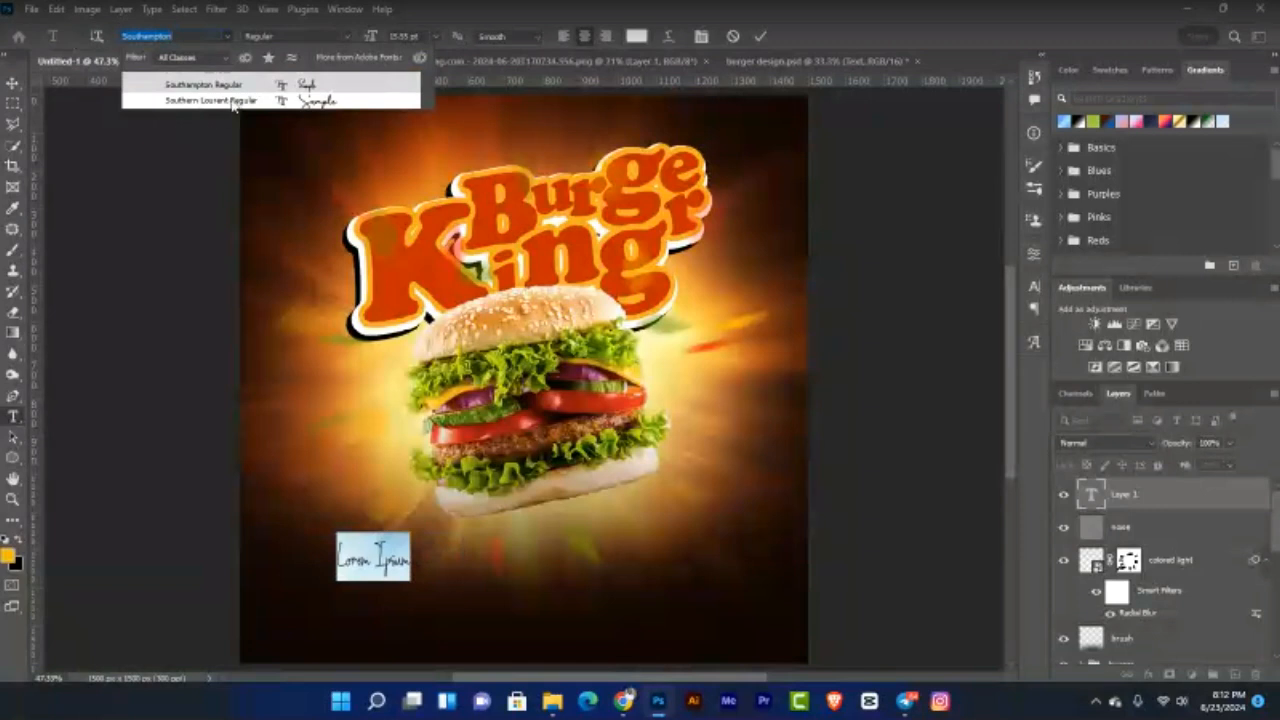
key(Down)
click(234, 101)
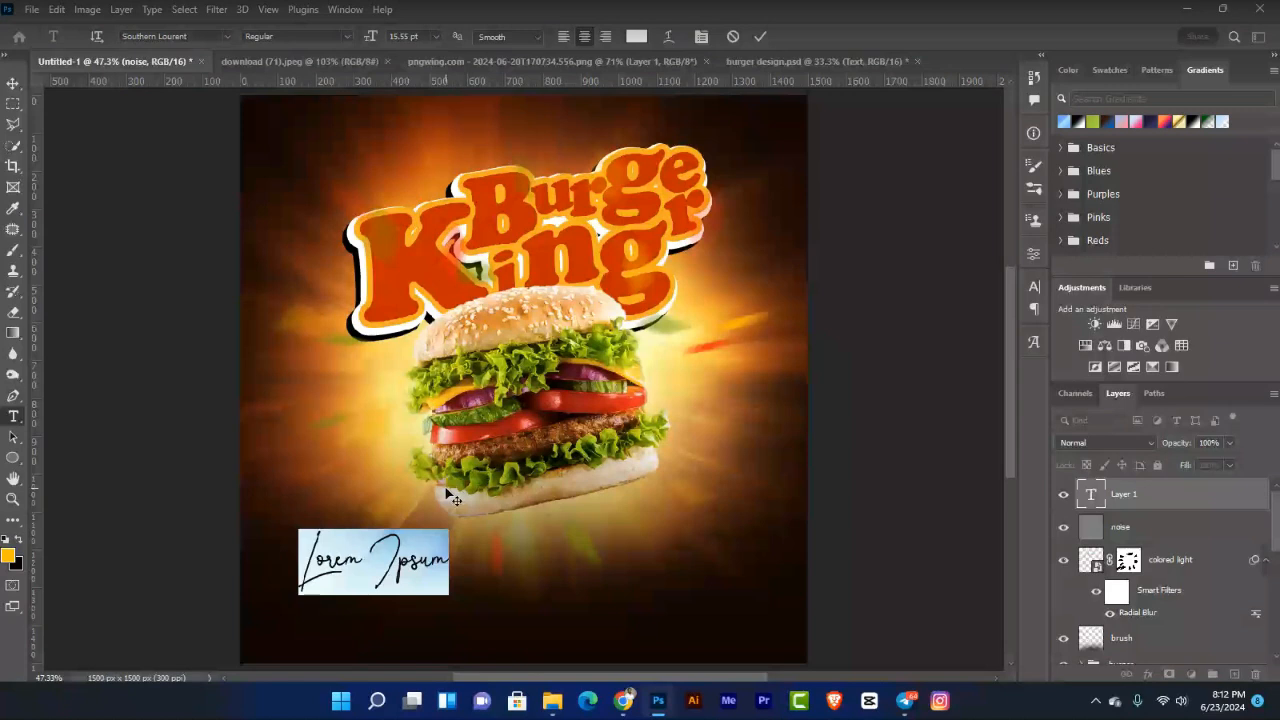
Step: Replace the placeholder with 'Now Available' and shift it right toward the poster centre
key(BackSpace)
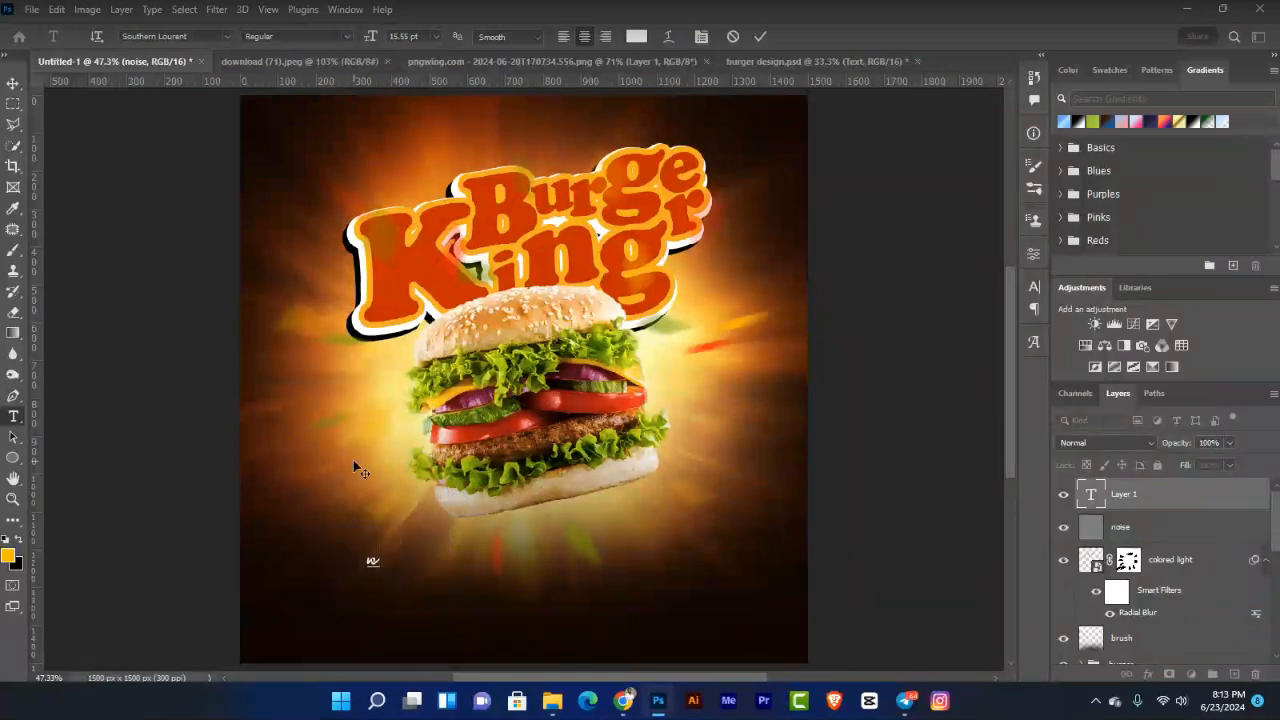
text(M)
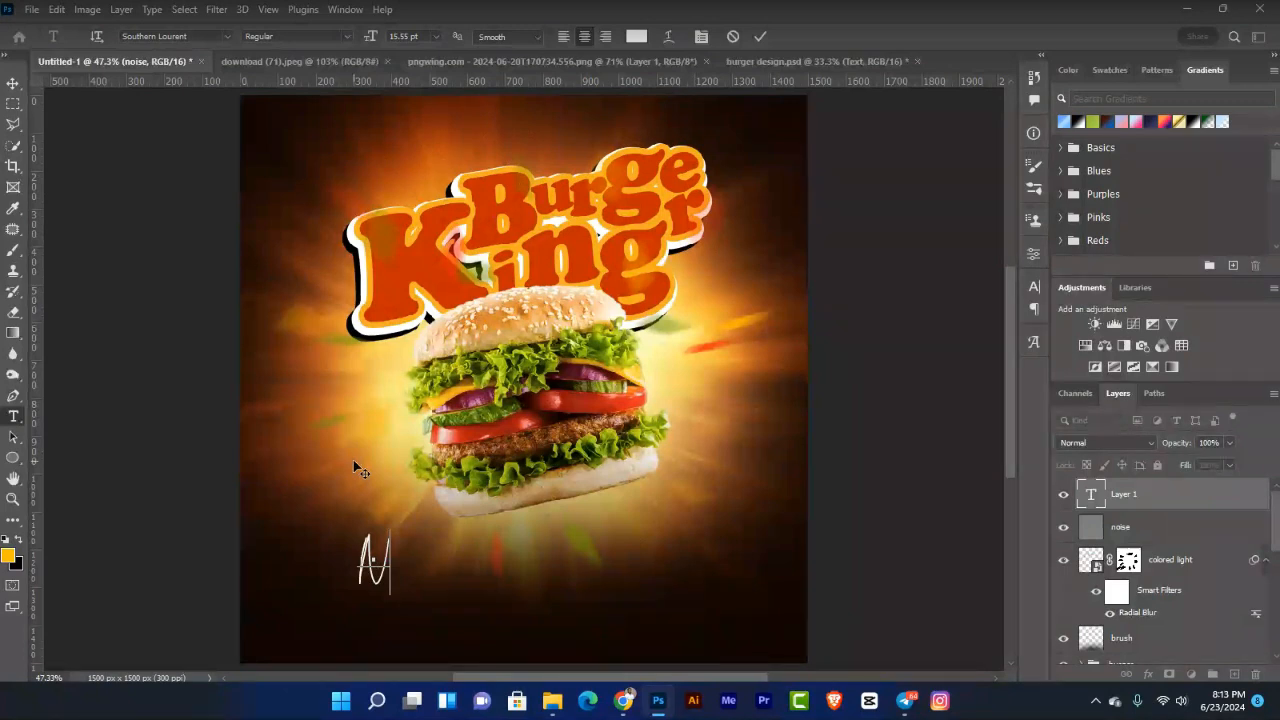
text(our Ar)
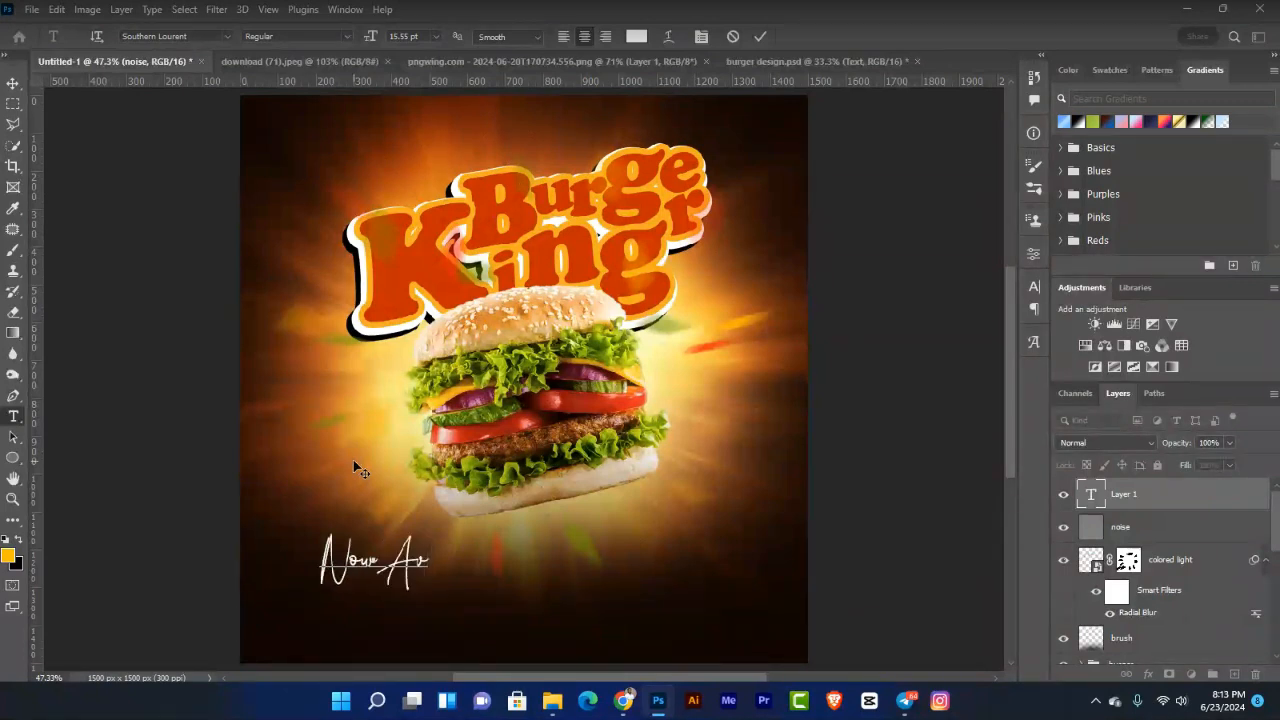
text(aila)
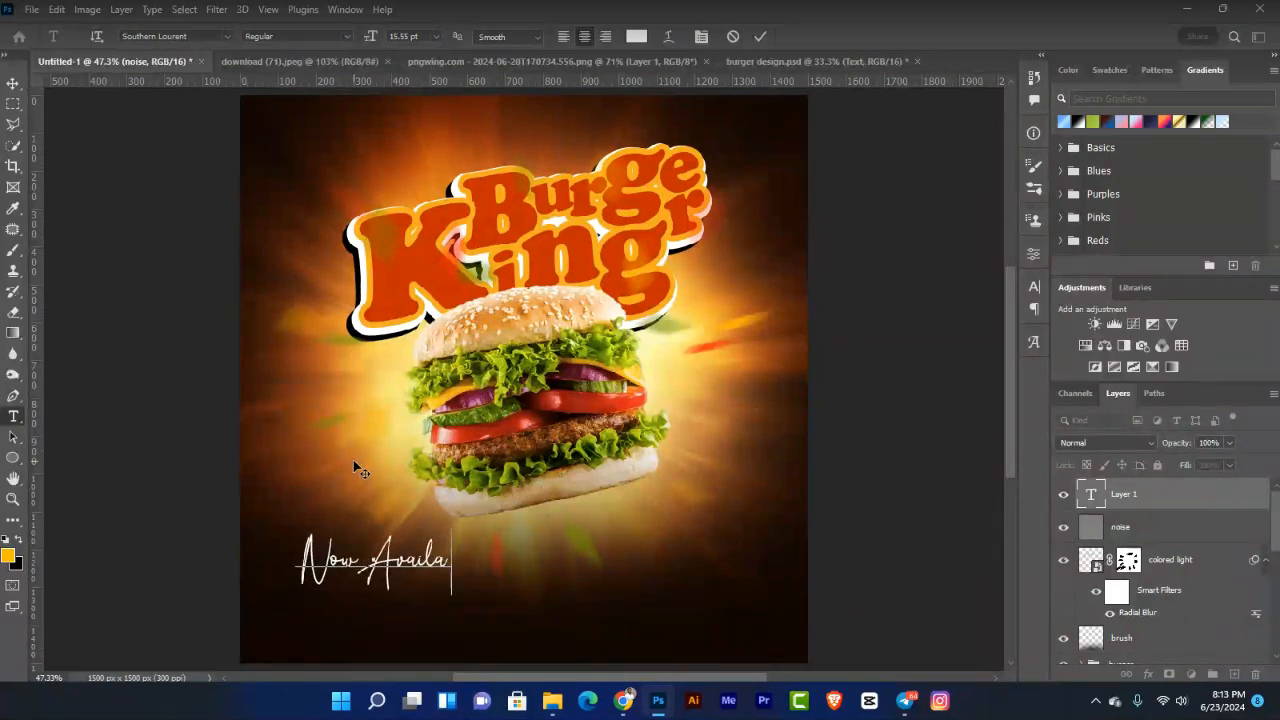
text(ble)
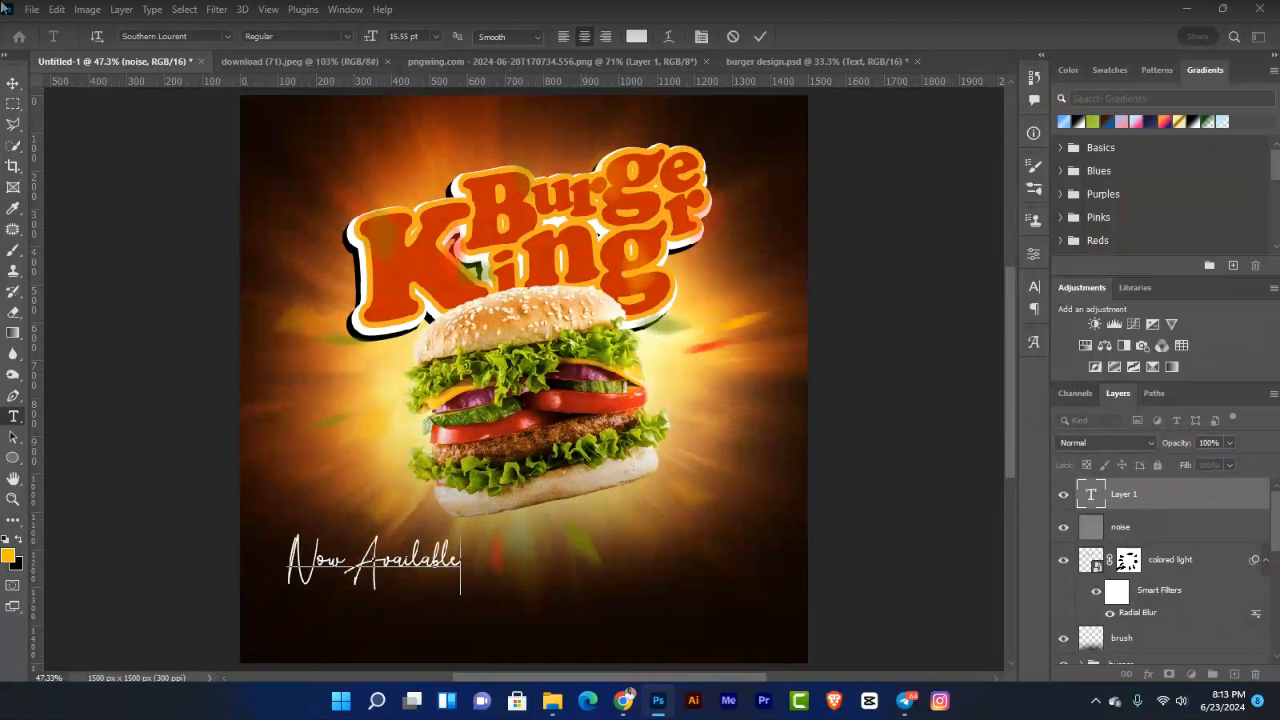
click(15, 86)
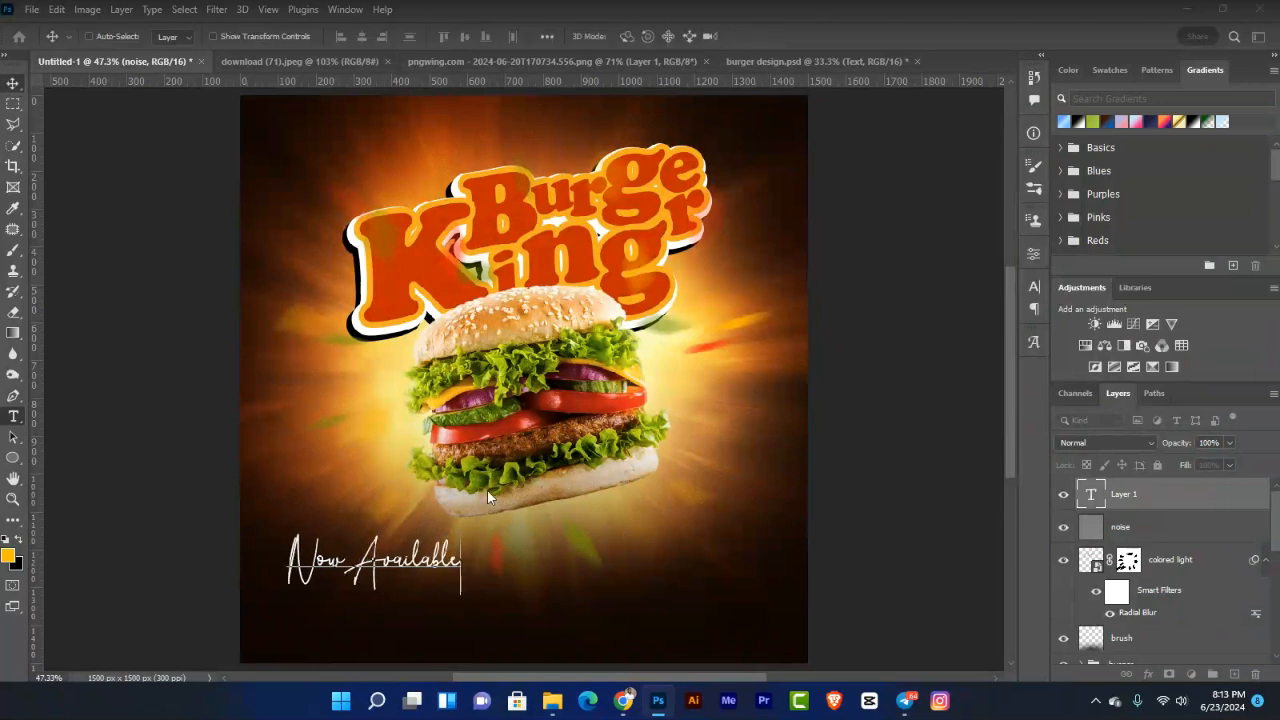
click(441, 563)
drag(440, 566, 548, 572)
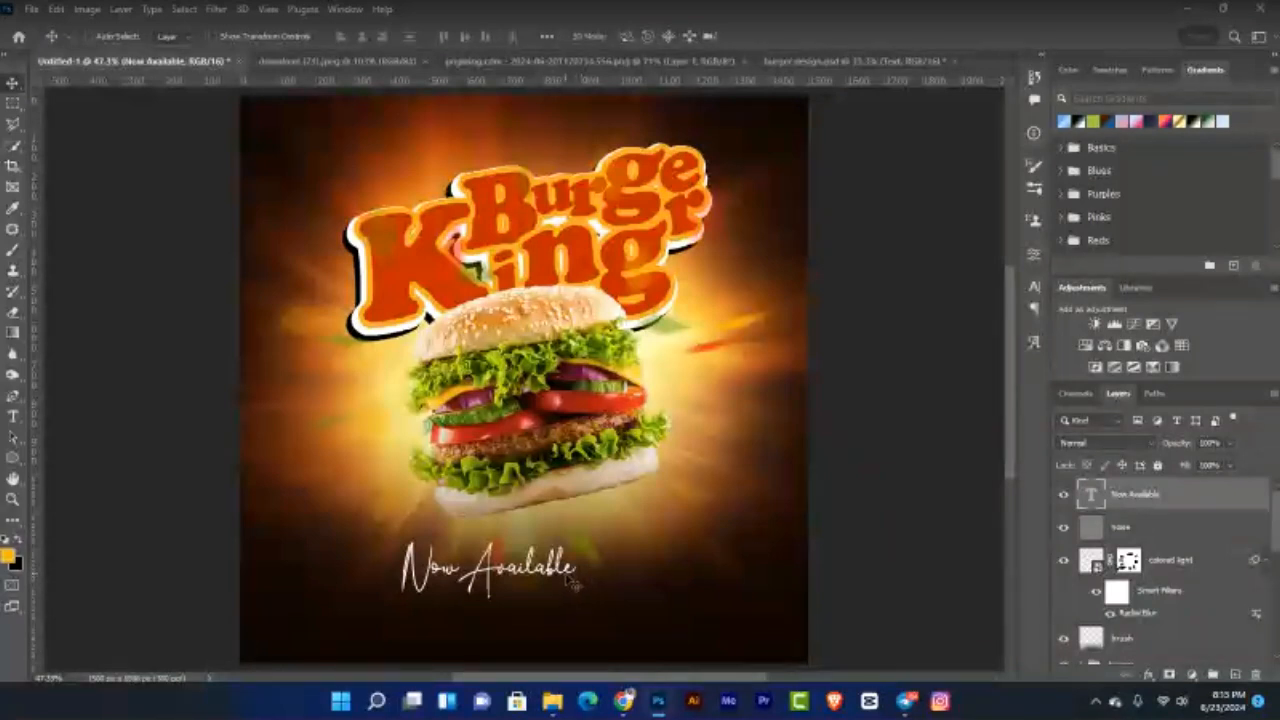
Step: Scale the Now Available text up and stretch it to about 153% width
key(ctrl)
double_click(573, 583)
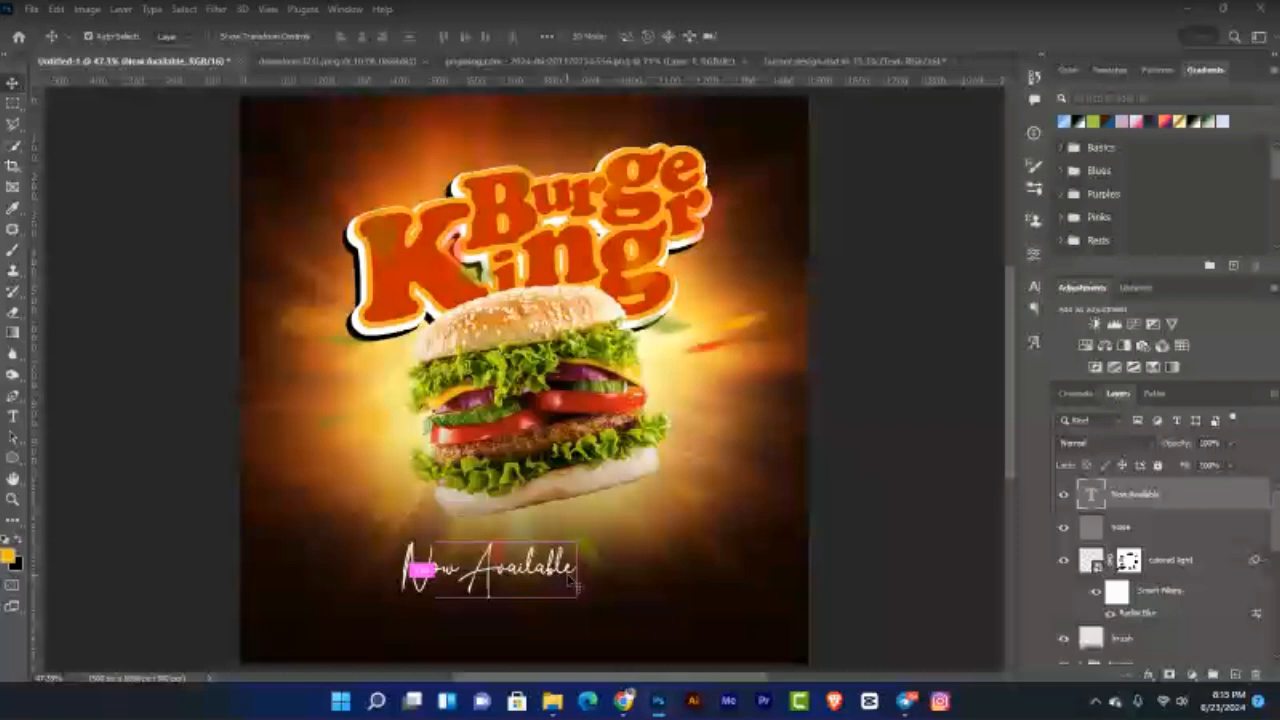
key(ctrl+t)
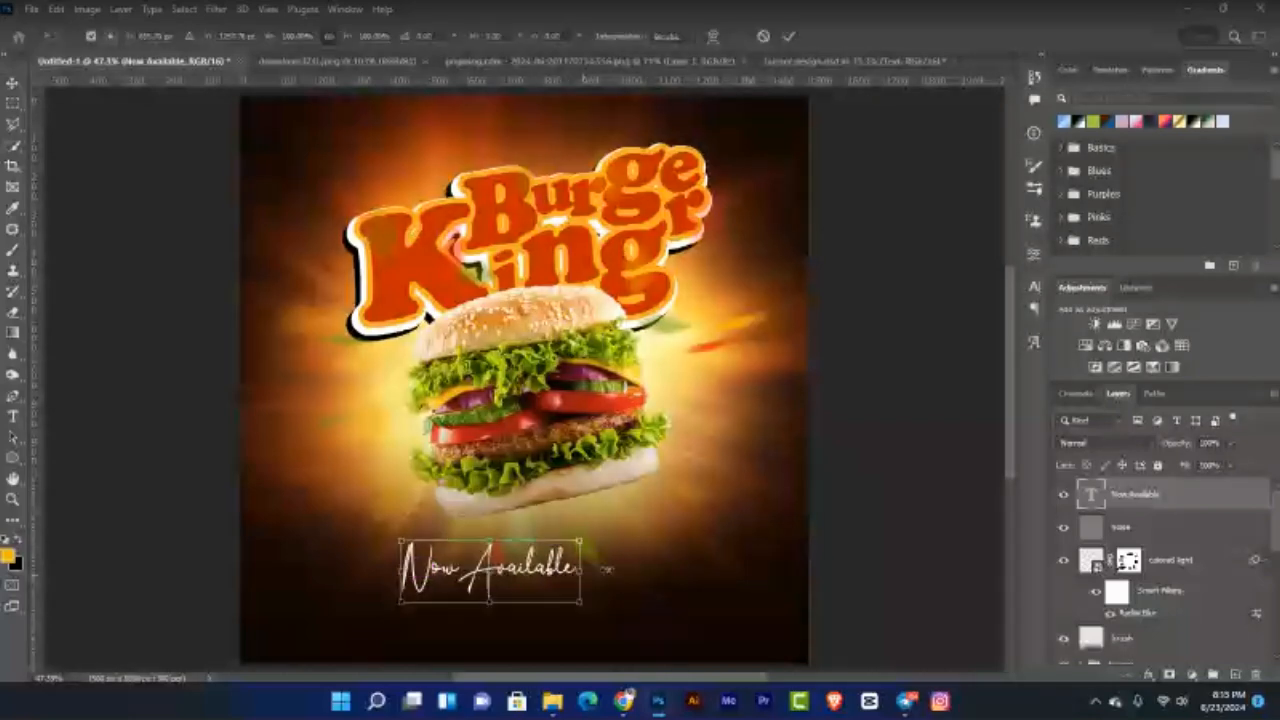
drag(580, 570, 612, 583)
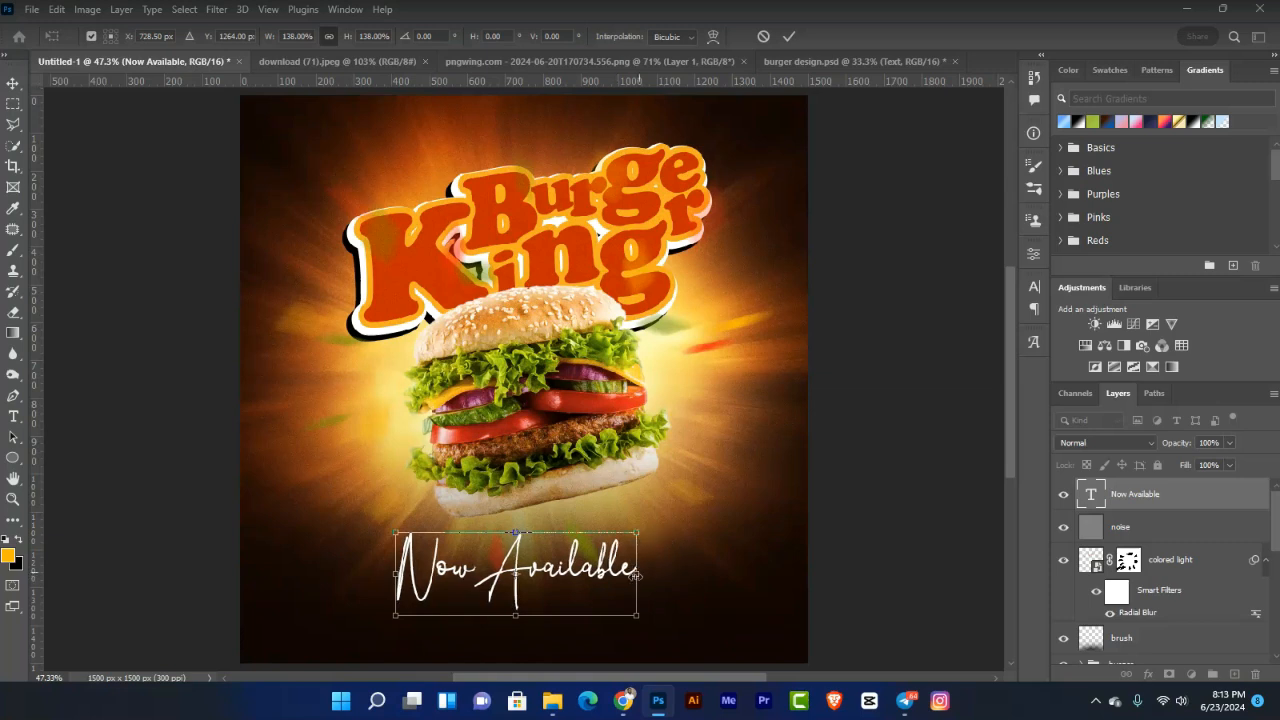
drag(637, 574, 606, 579)
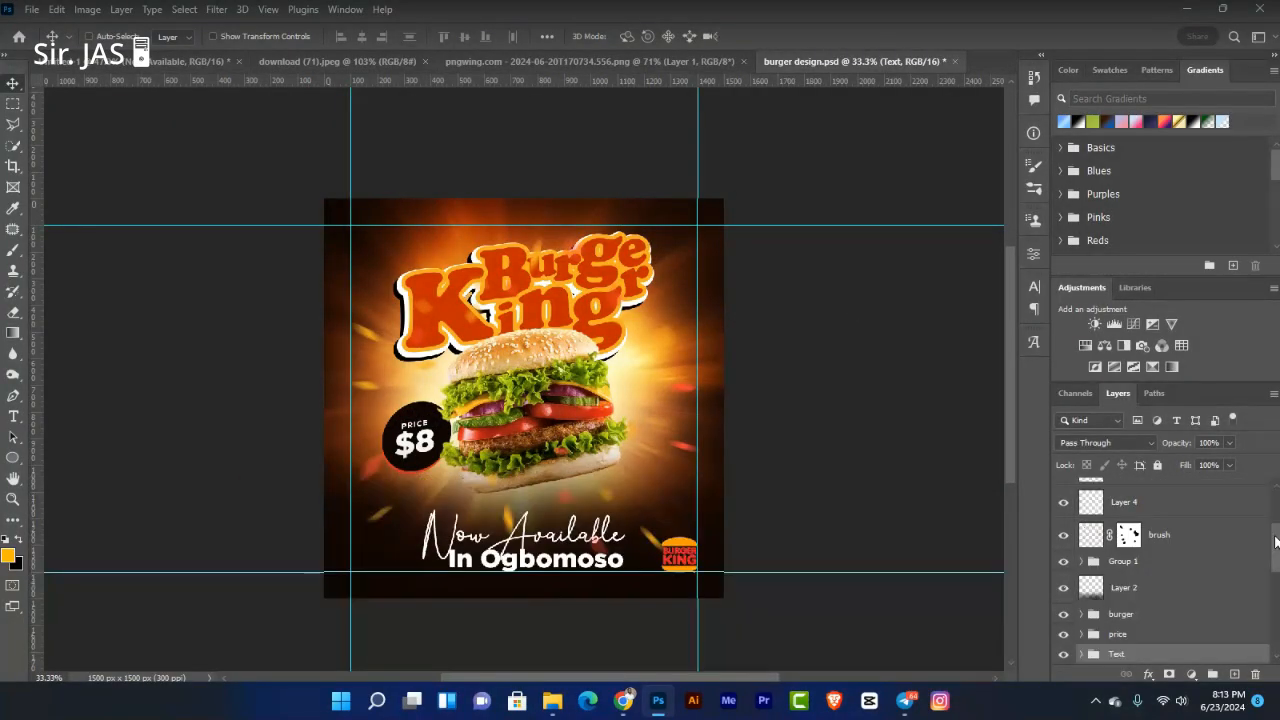
Step: Copy the 'In Ogbomoso' text layer from burger design.psd into the Untitled-1 poster
mouse_move(1276, 542)
mouse_down()
mouse_move(1276, 585)
mouse_move(1276, 566)
mouse_up()
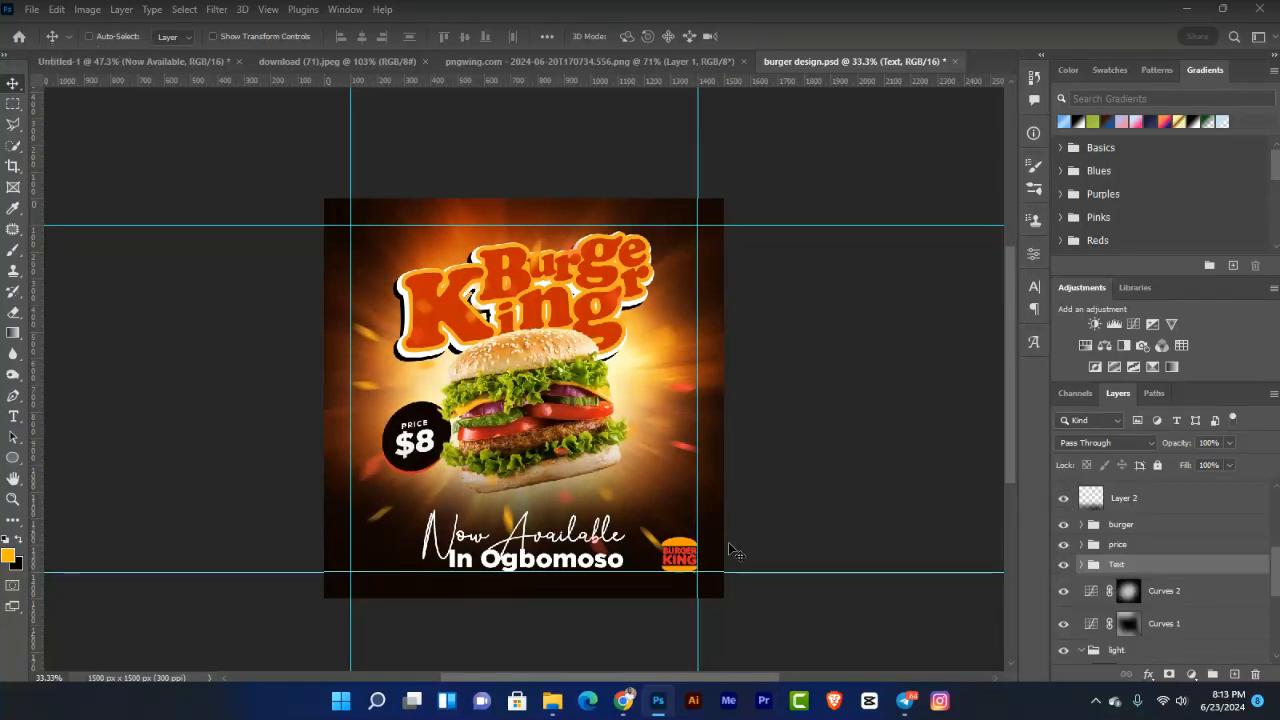
key(ctrl)
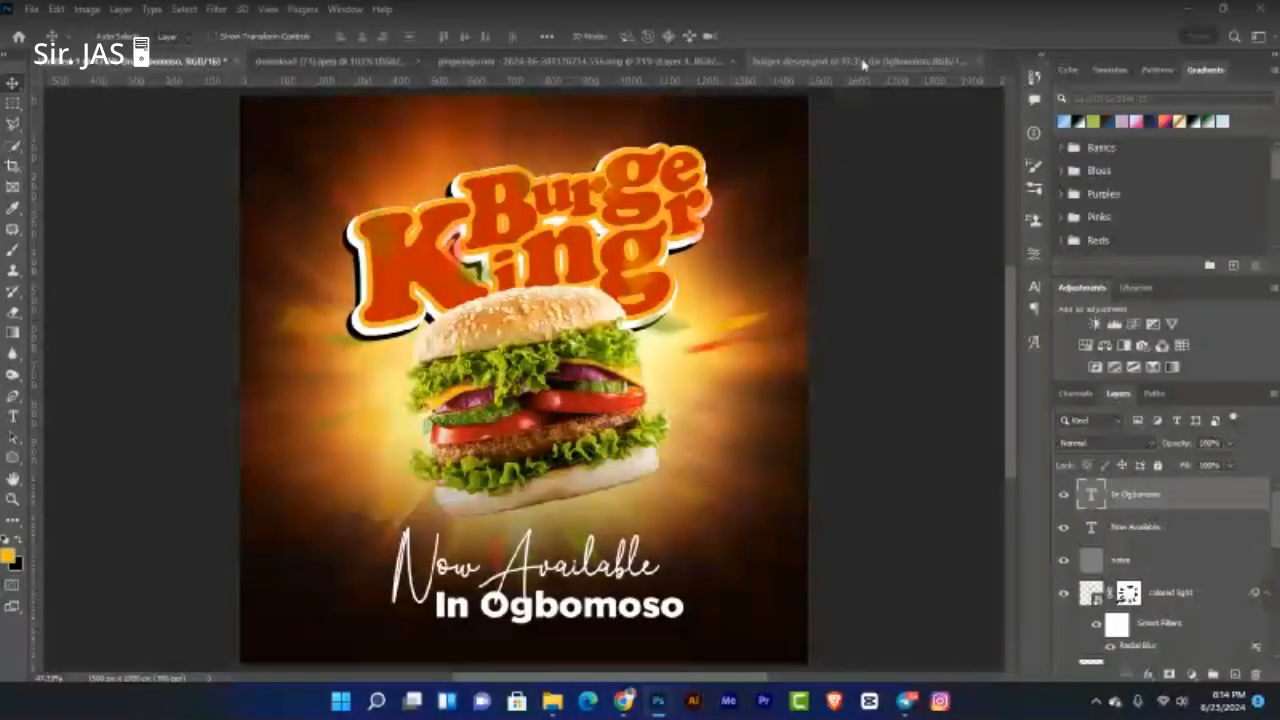
click(863, 64)
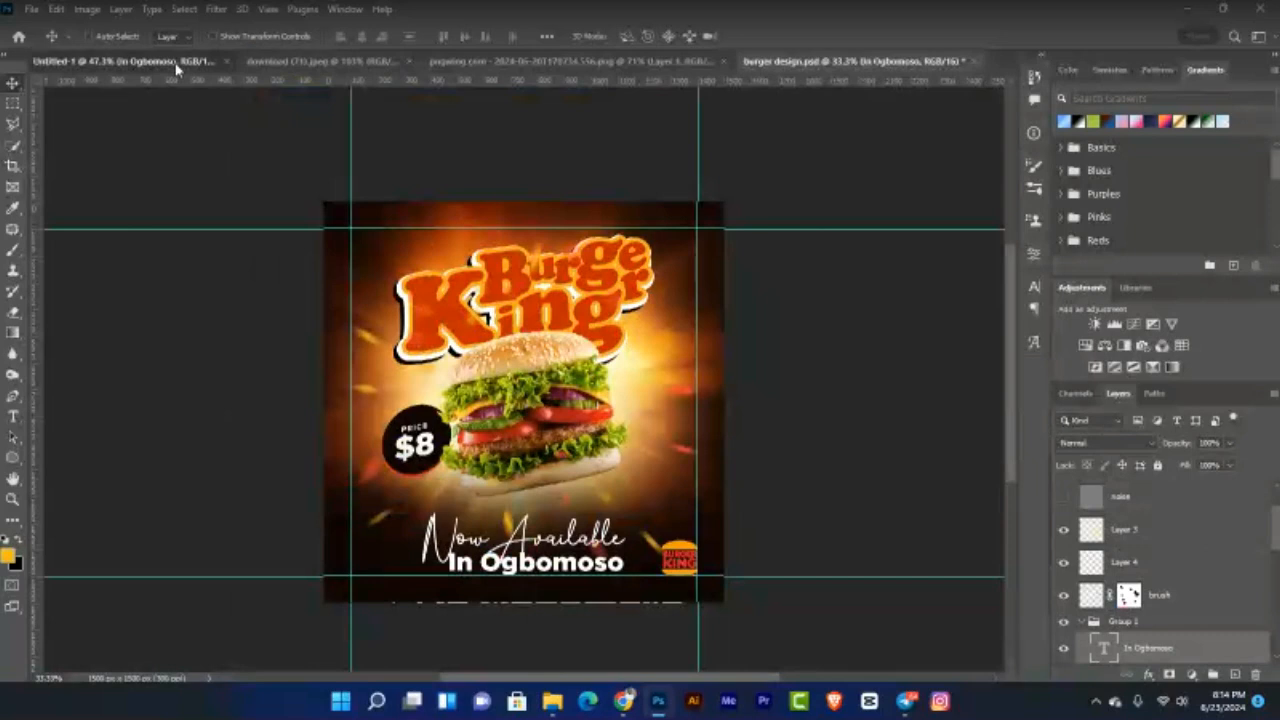
click(177, 64)
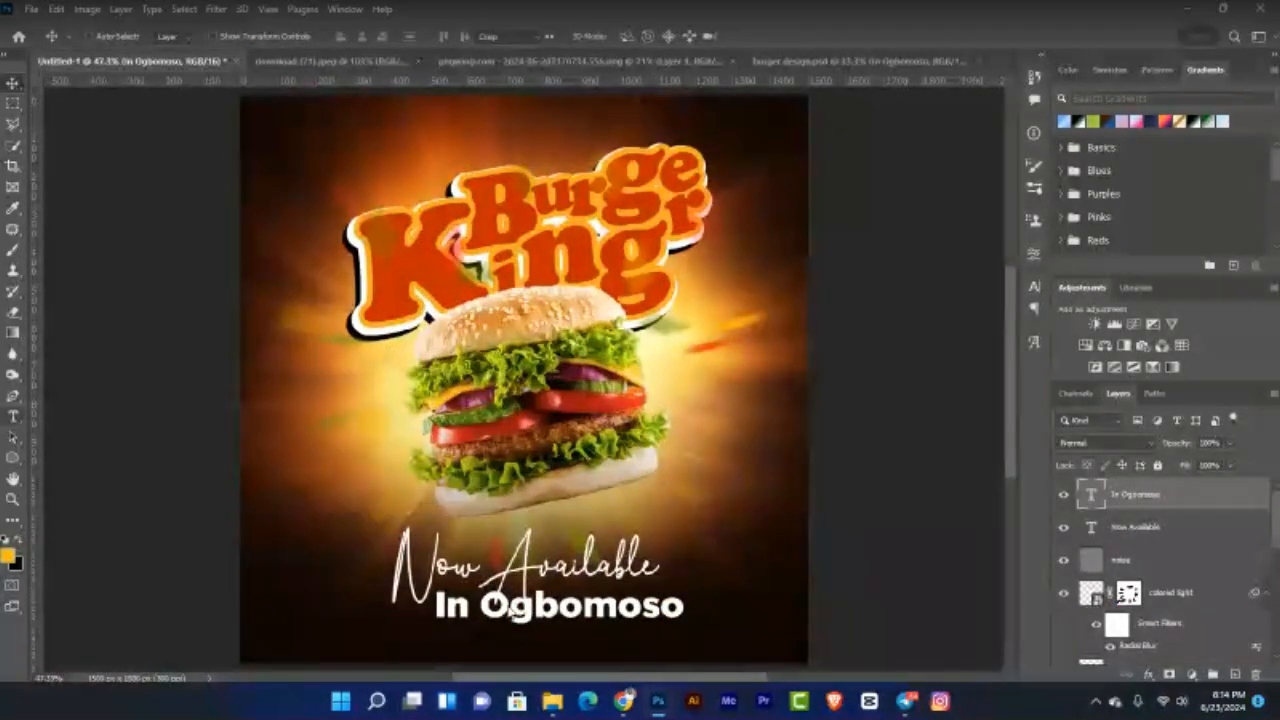
Step: Retype the copied tagline so 'In Ogbomoso' reads 'In Lagos'
click(14, 419)
click(497, 605)
click(497, 605)
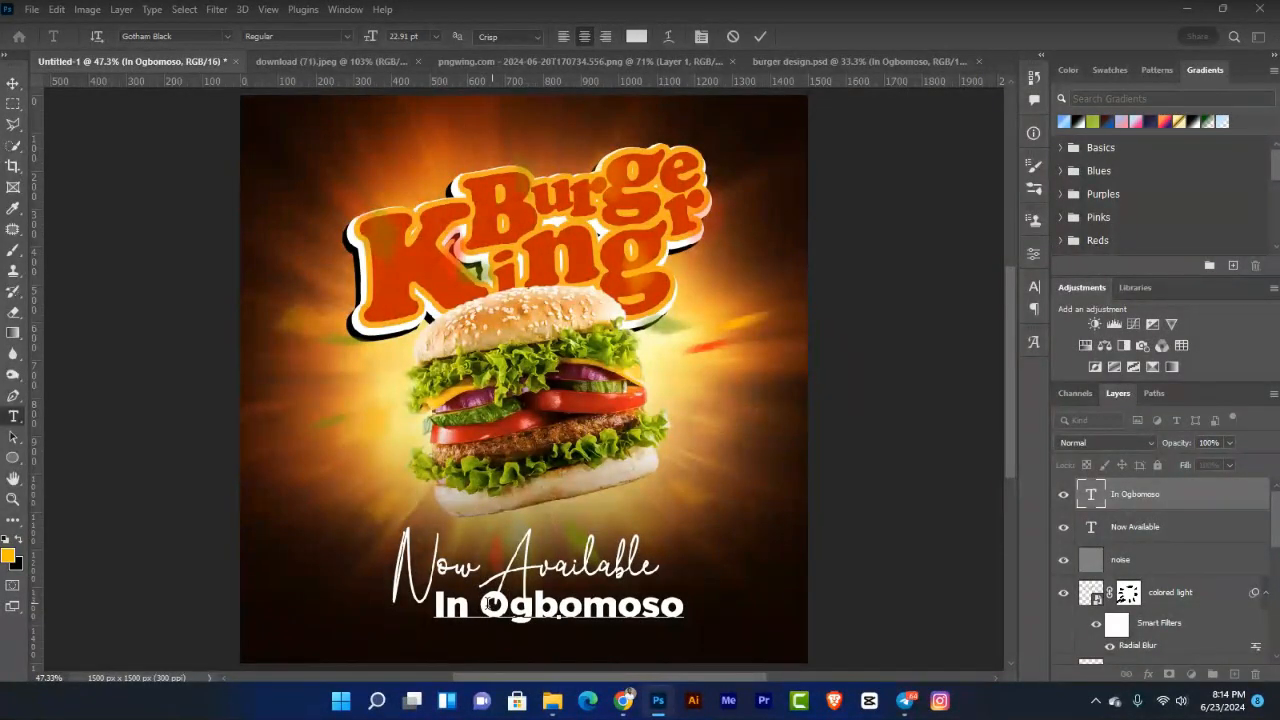
drag(482, 604, 704, 584)
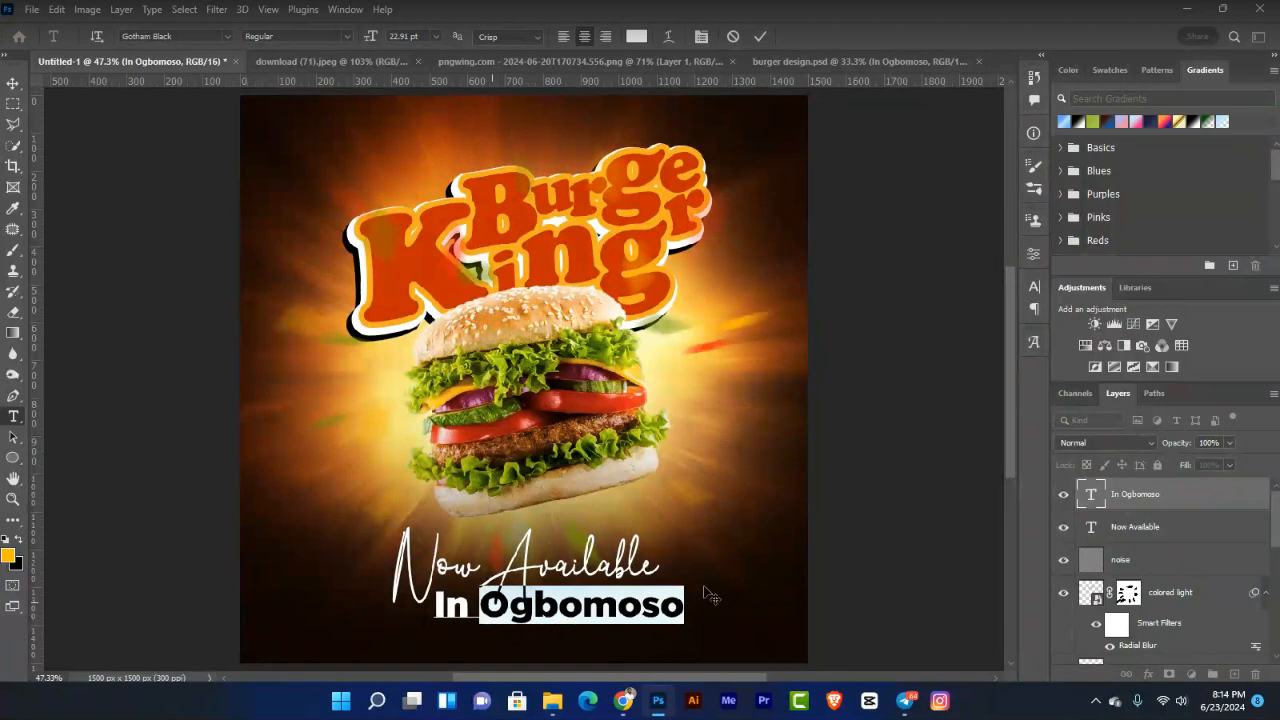
text(lAGOS)
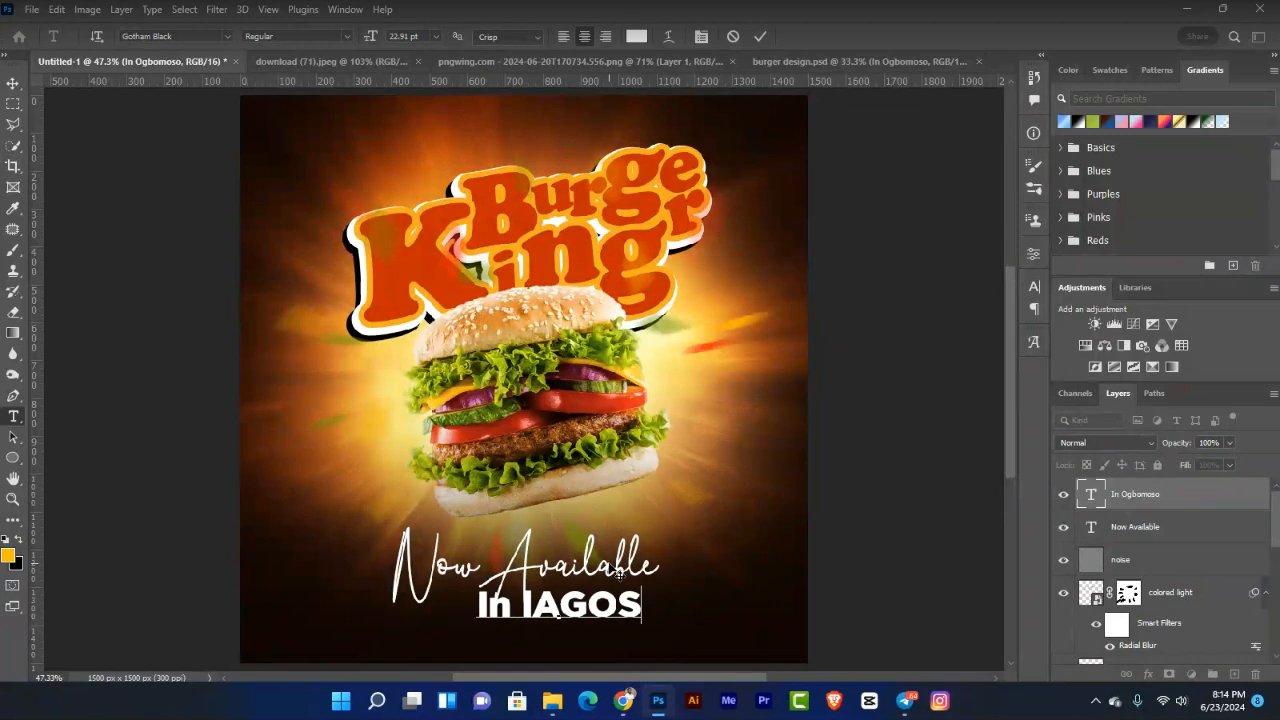
key(Left)
key(BackSpace)
key(BackSpace)
key(BackSpace)
key(BackSpace)
key(BackSpace)
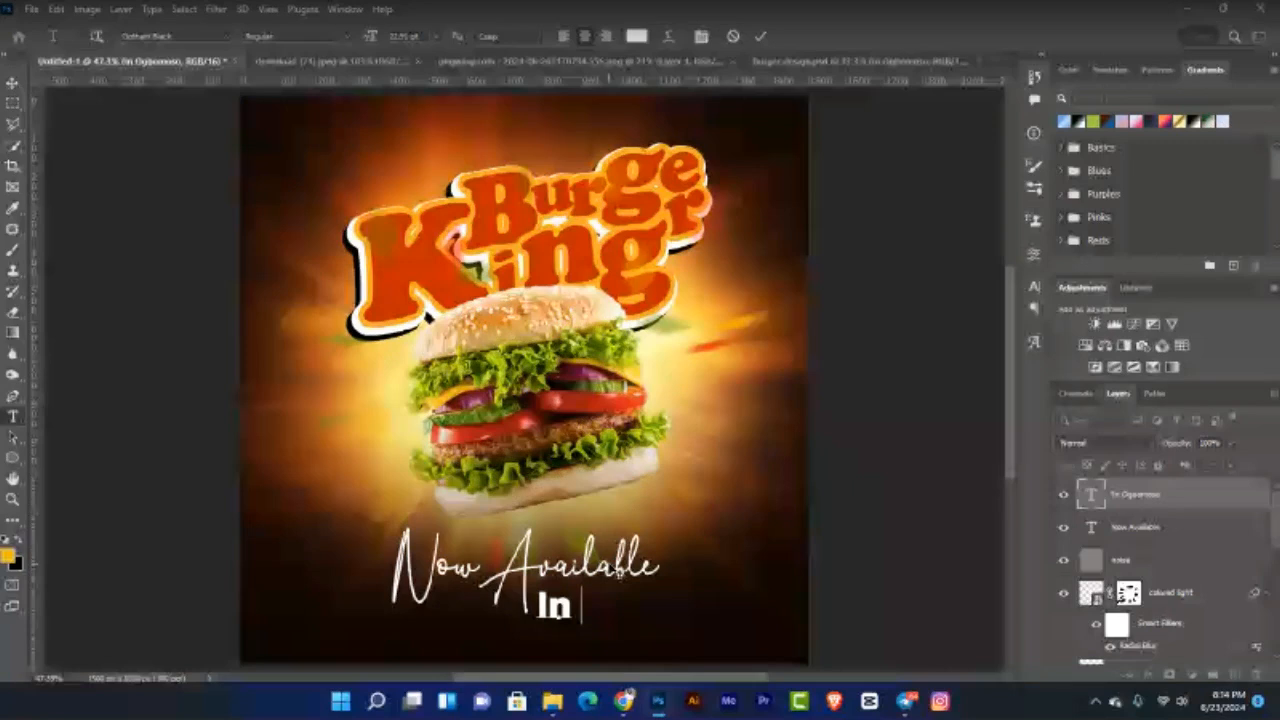
text(Lagos)
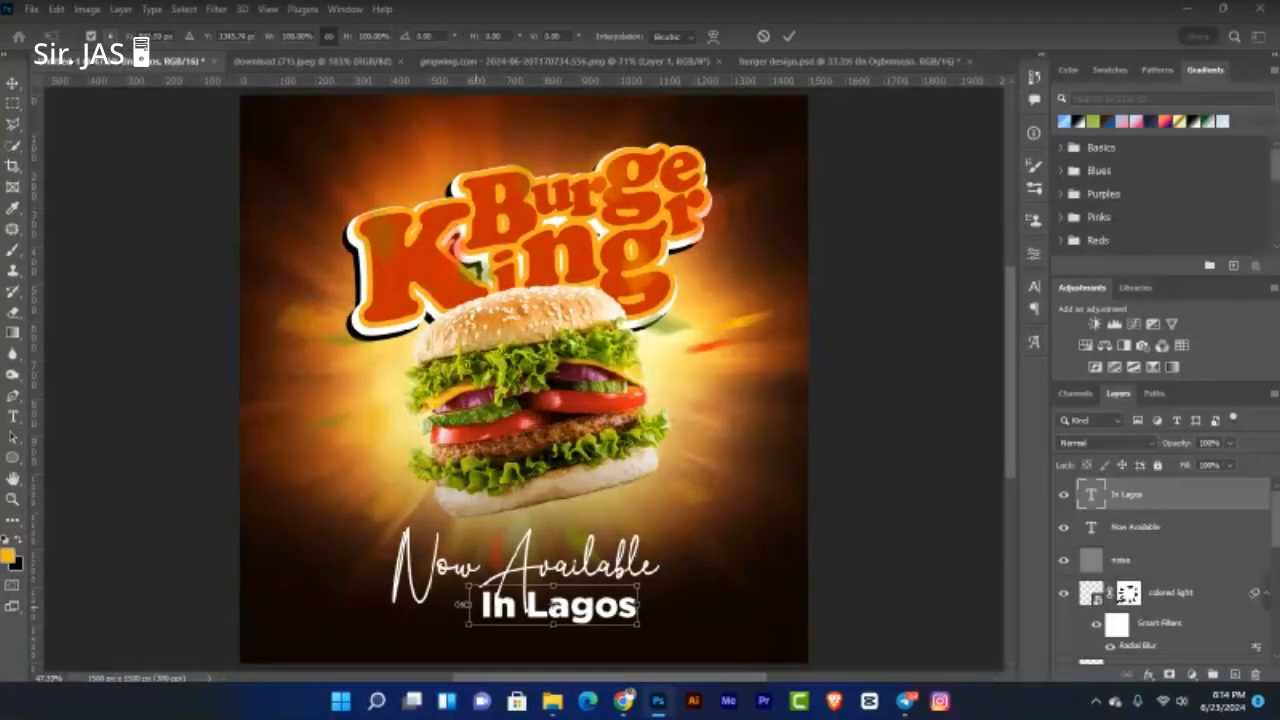
Step: Enlarge 'In Lagos' to about 128% and centre it beneath 'Now Available'
drag(462, 604, 437, 604)
drag(595, 616, 590, 616)
key(Return)
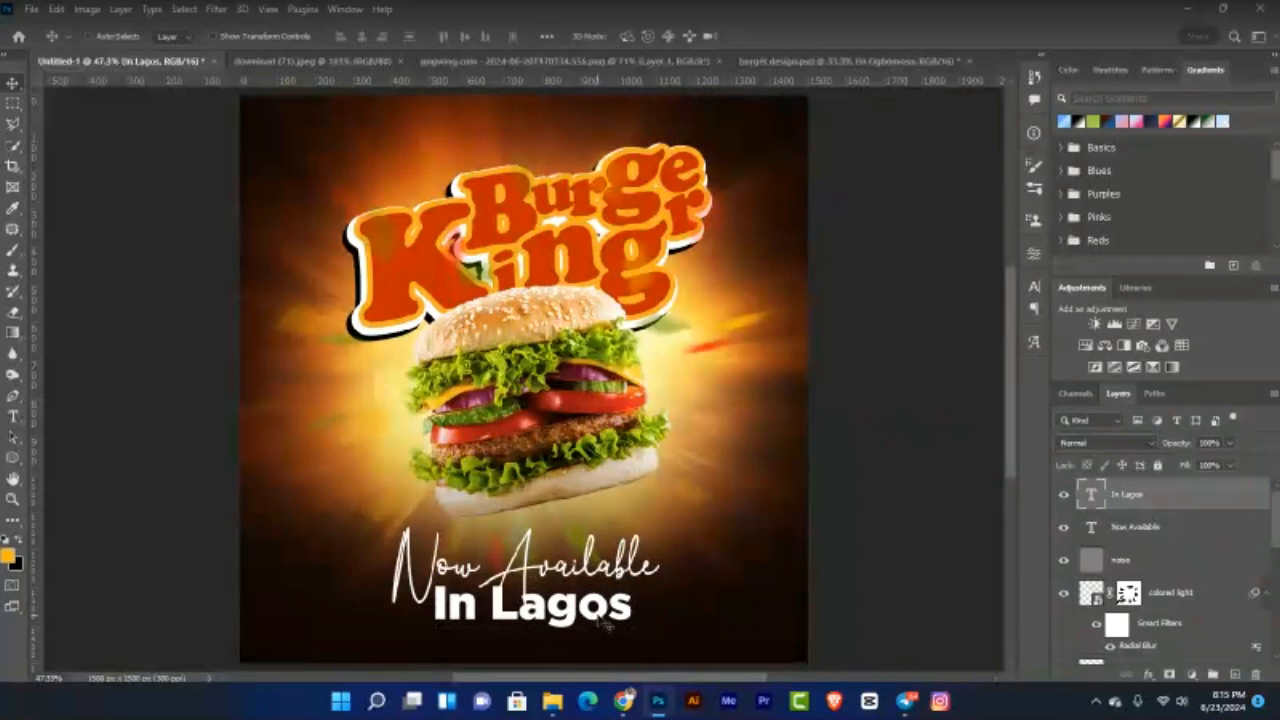
Step: Add a 100 px margin guide layout on every edge and nudge both text lines down
click(268, 9)
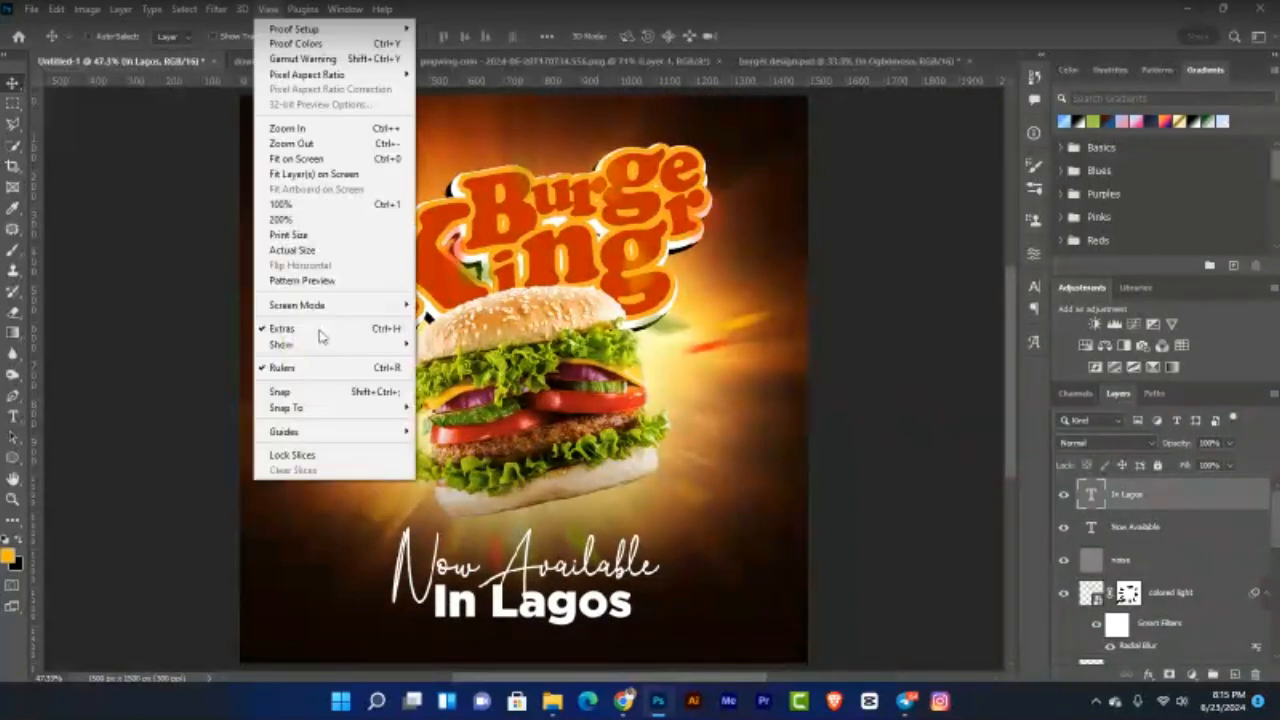
mouse_move(400, 431)
click(489, 540)
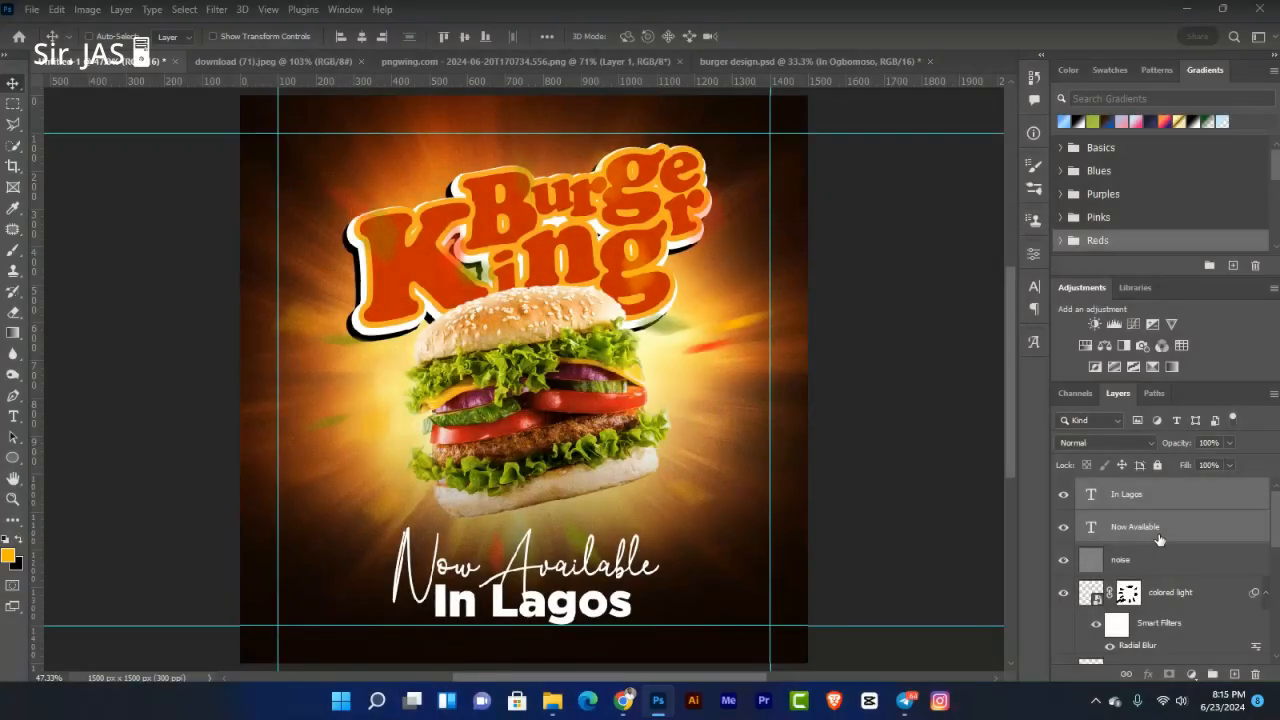
key(shift+Down)
key(shift+Down)
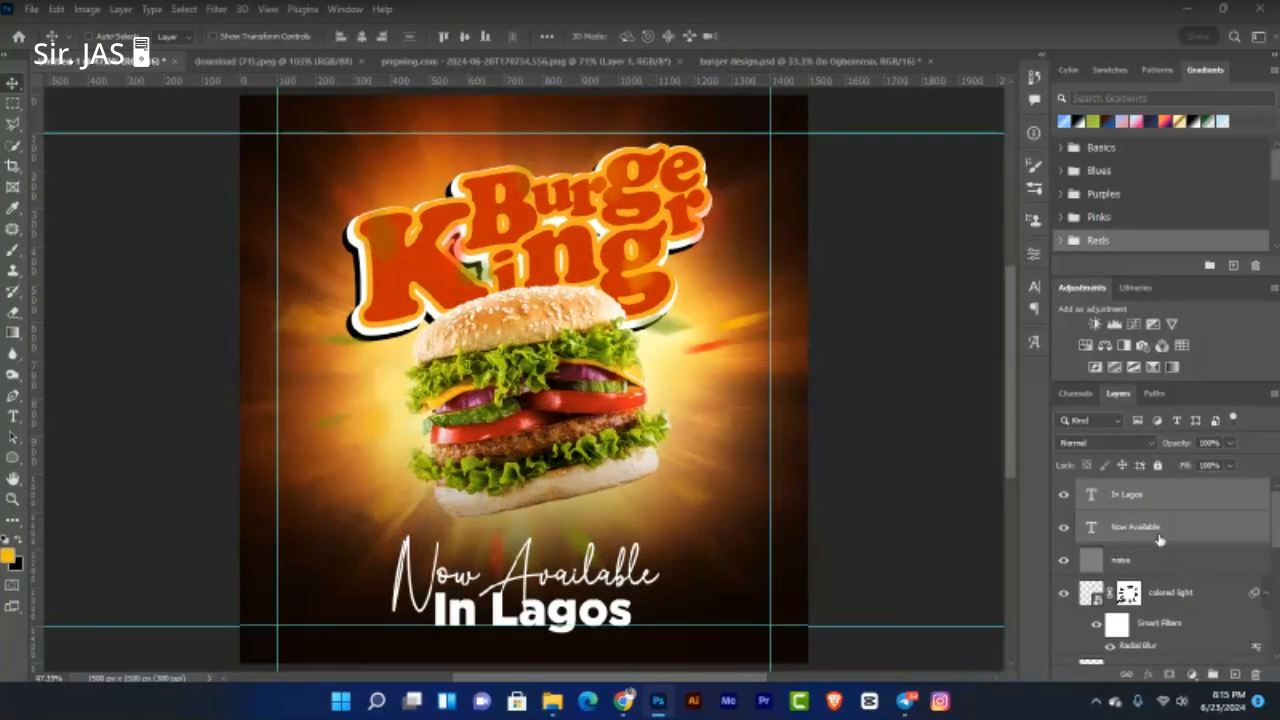
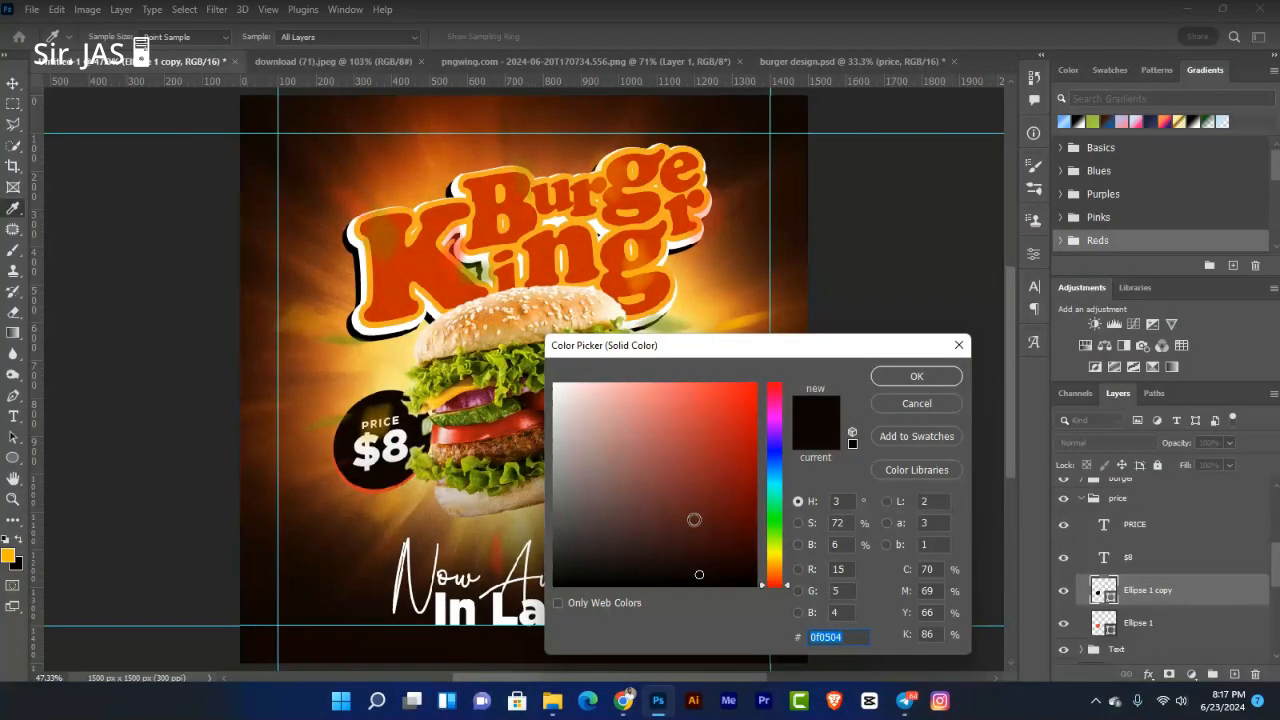
Step: Try orange and red hues for the price circle, then cancel to keep the badge dark
click(774, 566)
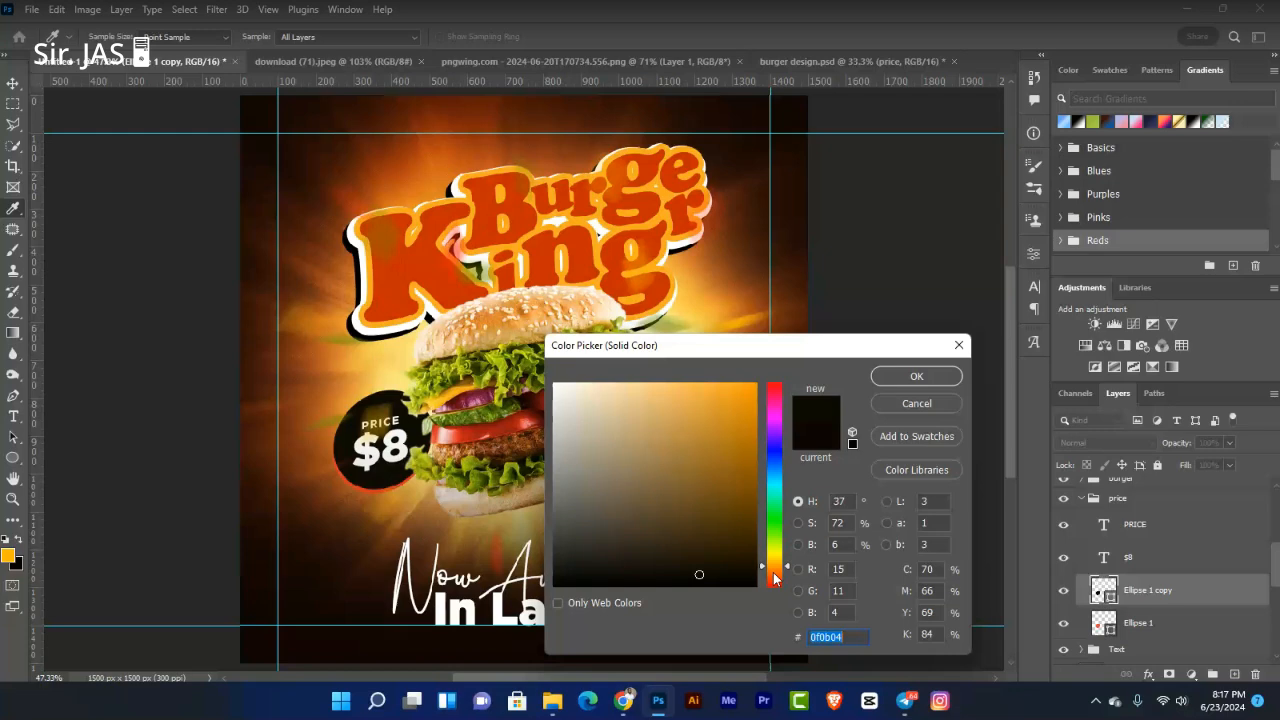
click(775, 575)
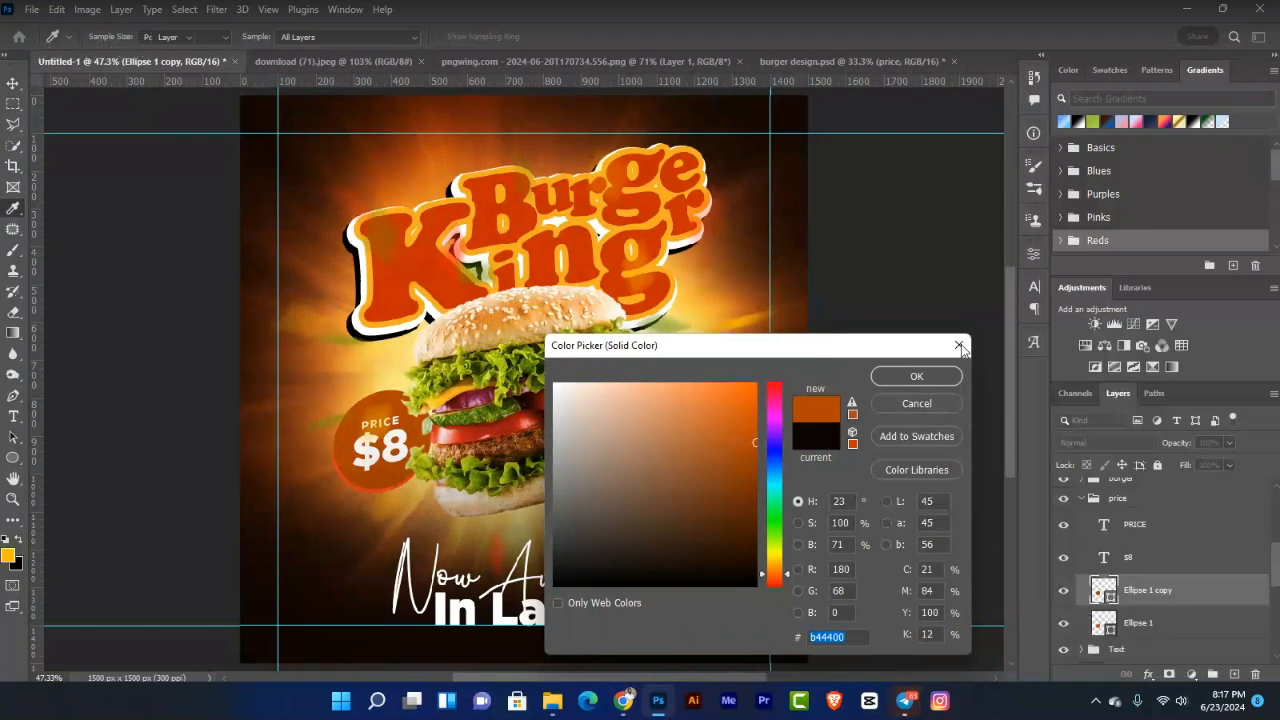
click(960, 346)
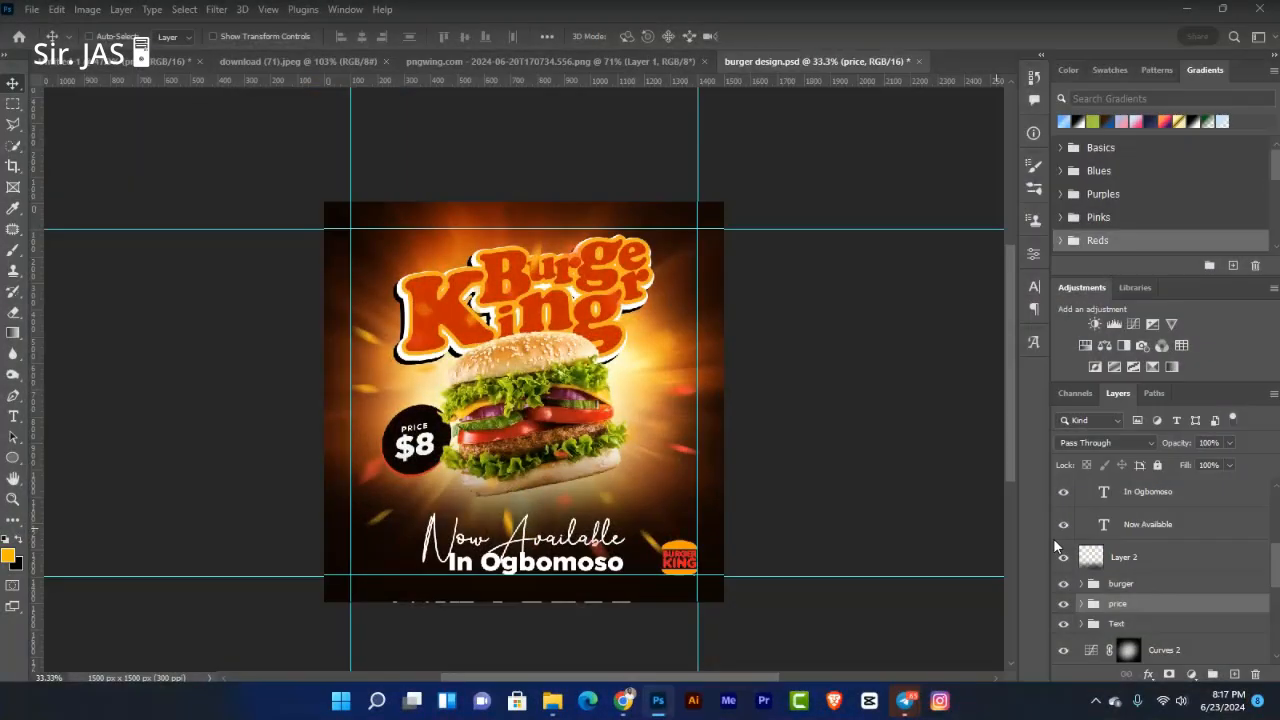
Step: Measure the badge-to-logo spacing in burger design.psd and select its Layer 3
key(ctrl)
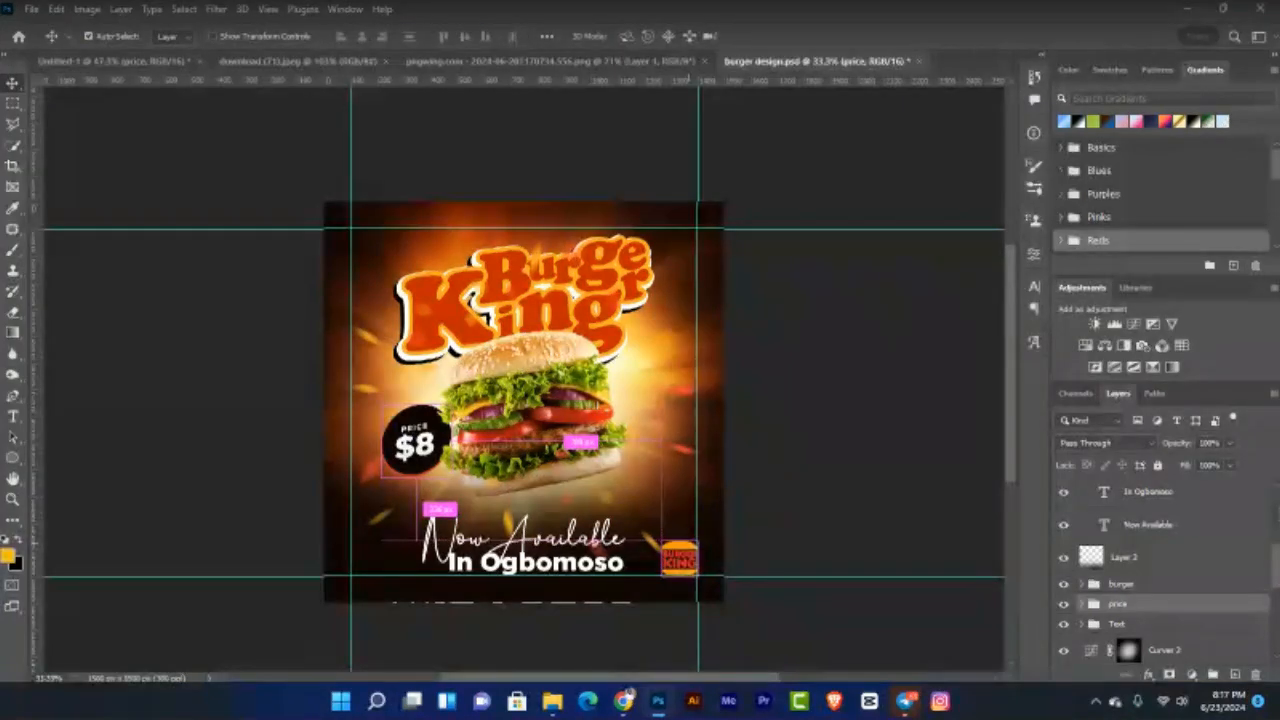
drag(1277, 560, 1278, 518)
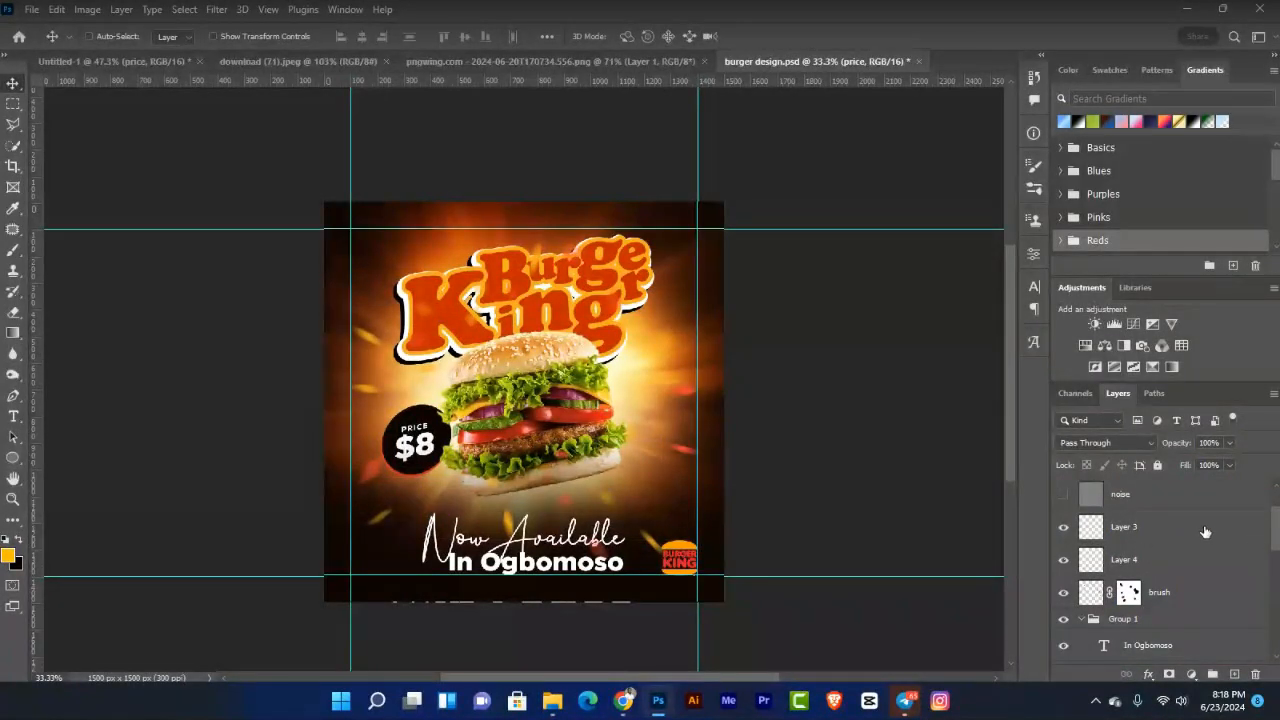
click(1272, 518)
drag(1277, 516, 1276, 552)
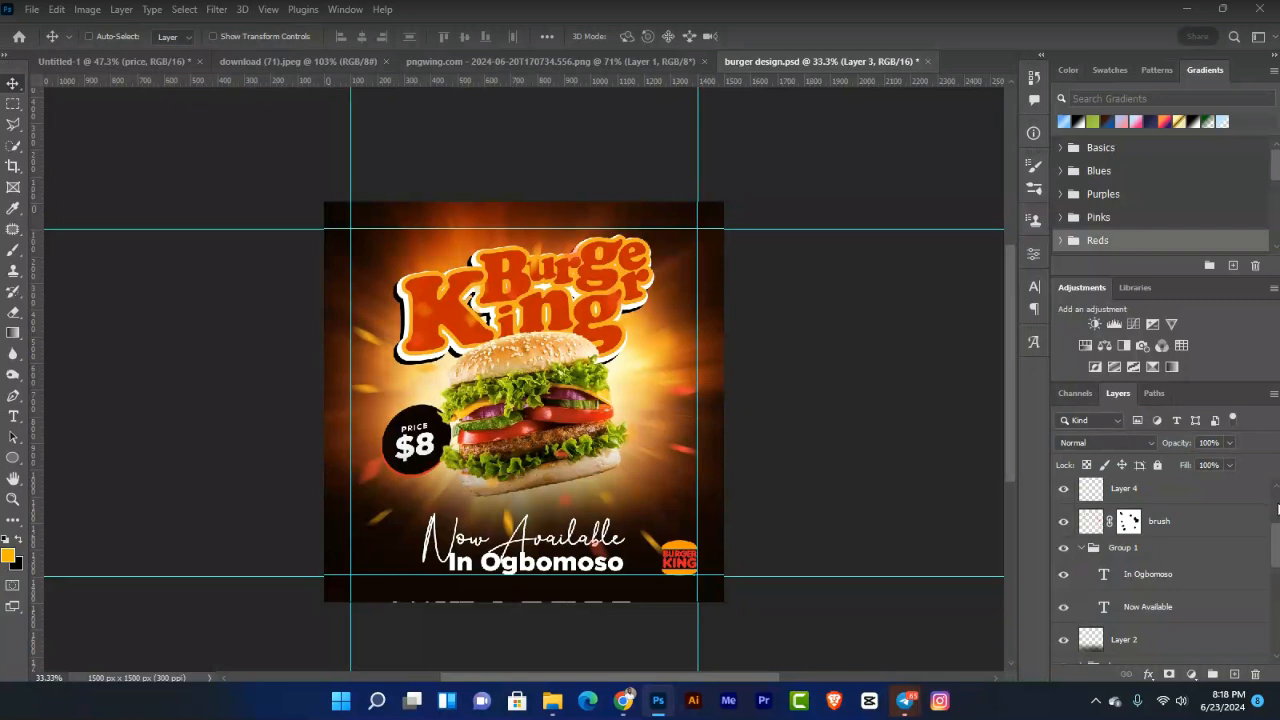
click(1277, 510)
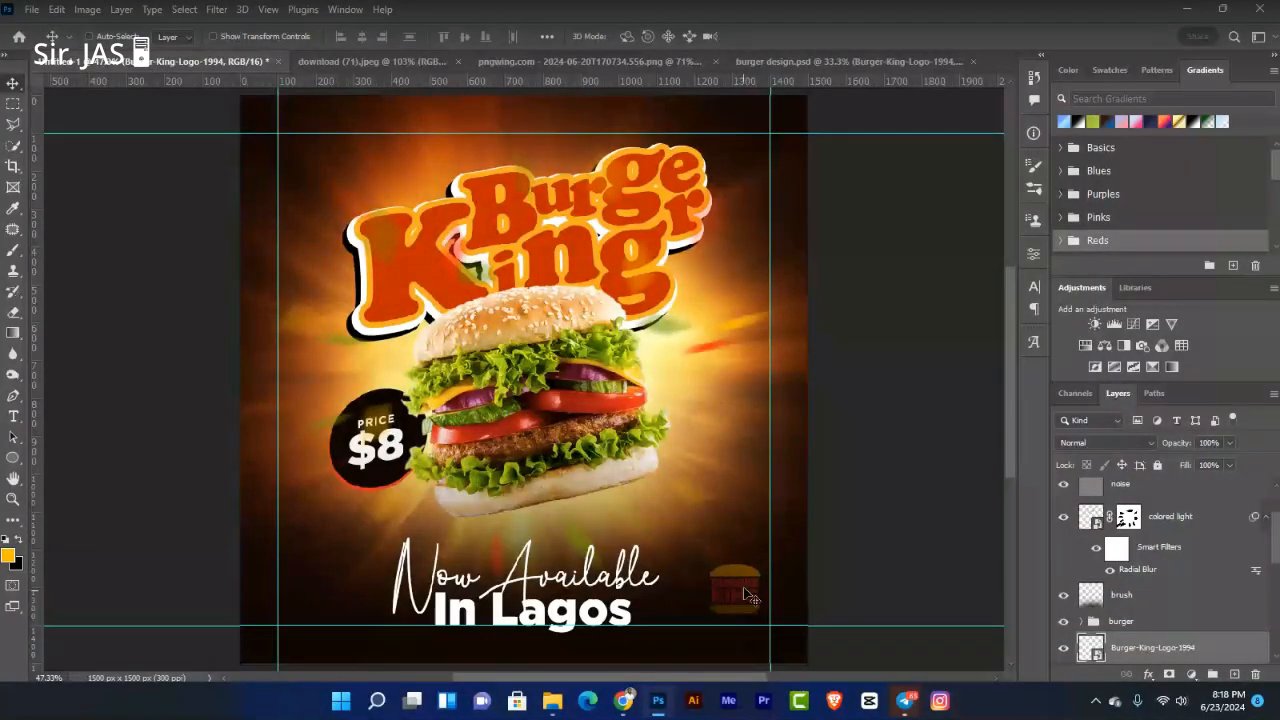
Step: Bring the Burger King logo layer to the top and place it bottom right beside 'In Lagos'
key(ctrl+shift+bracketright)
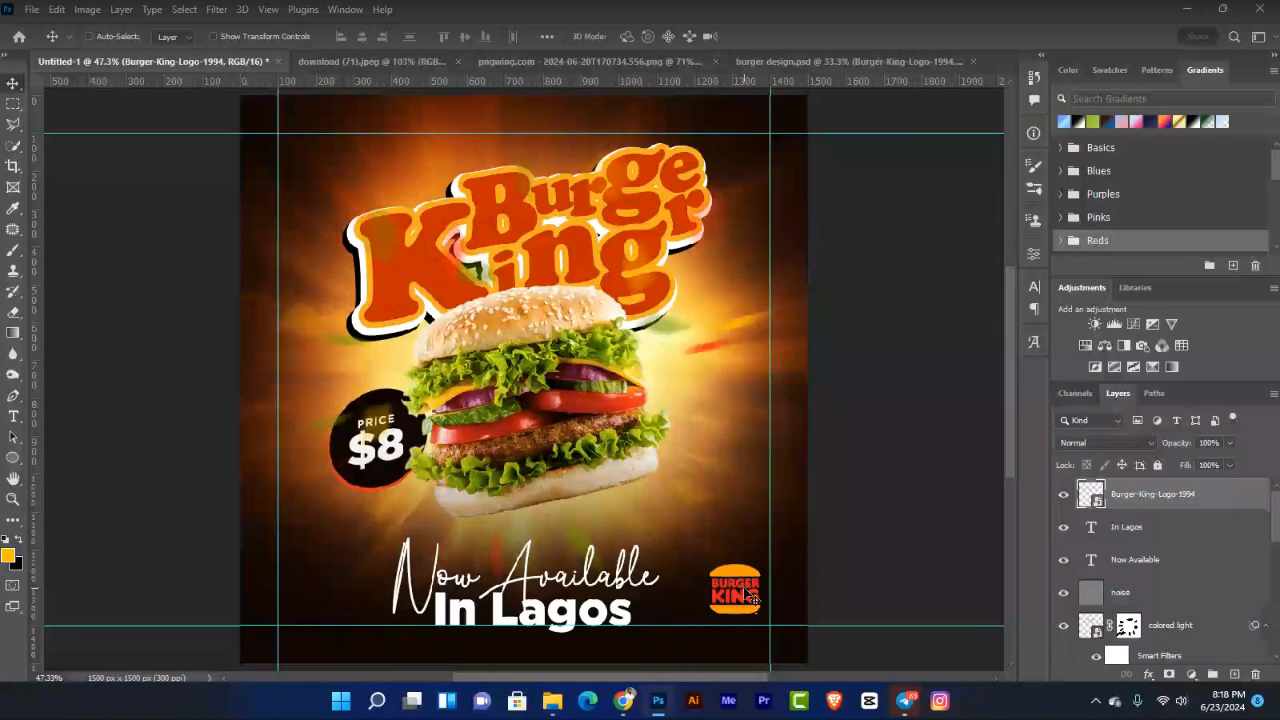
drag(746, 593, 752, 596)
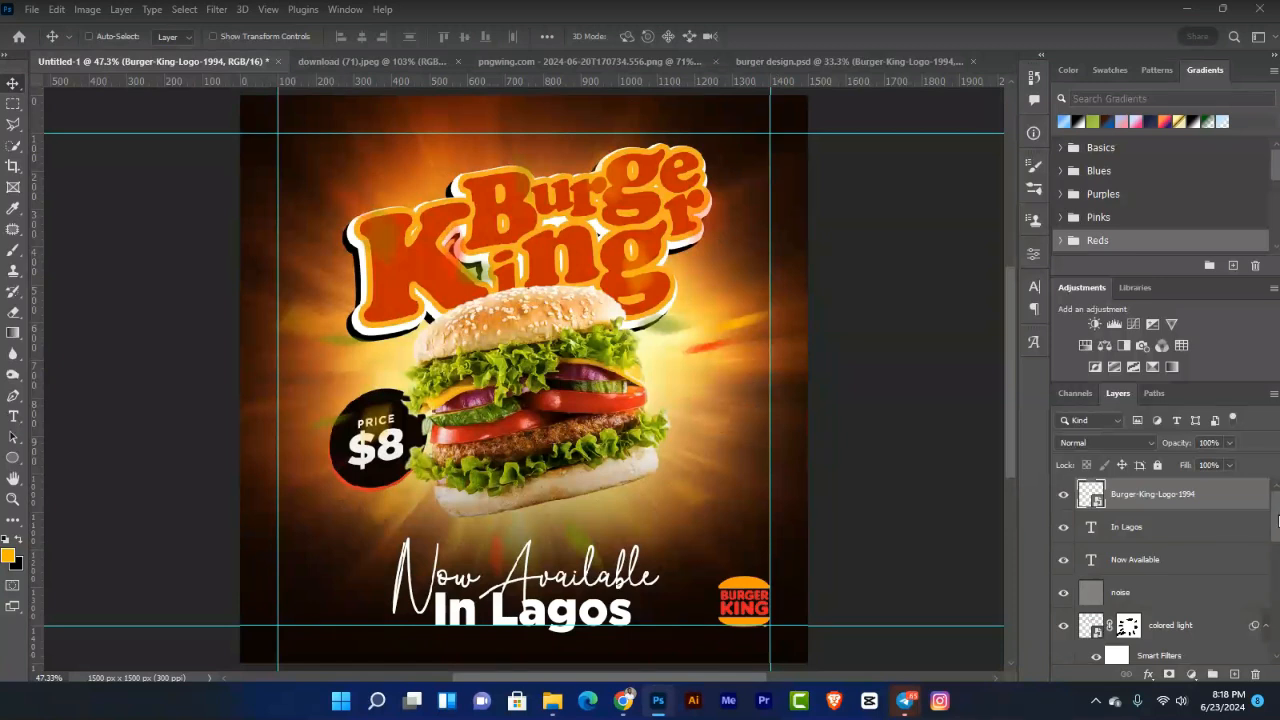
scroll(1278, 531, down, 2)
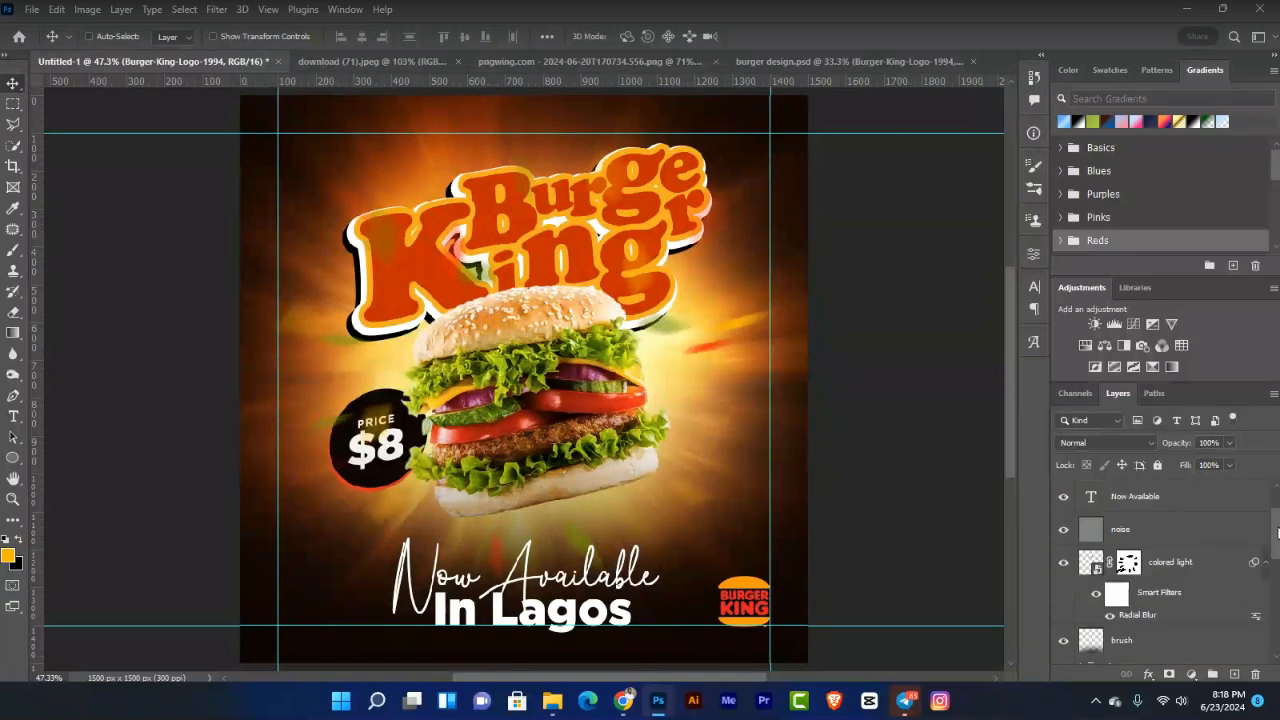
drag(1278, 531, 1278, 565)
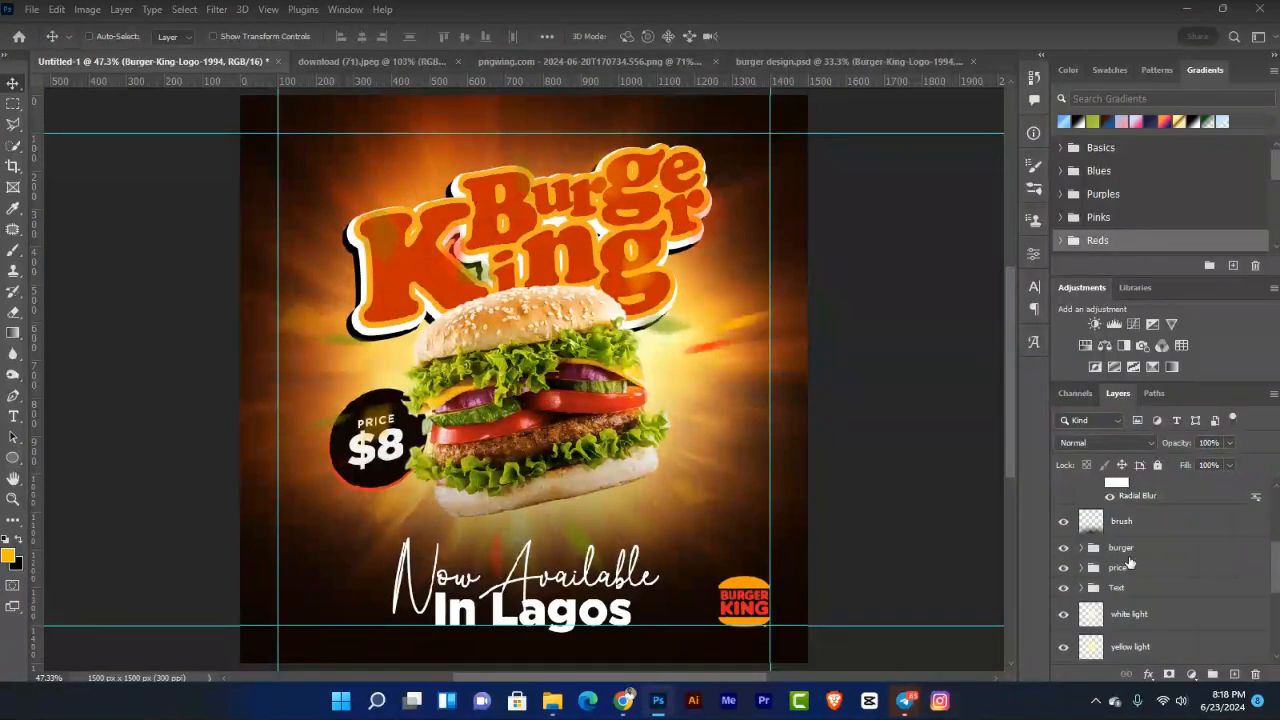
Step: Nudge the burger, price and title groups down, hide the guides, and select the noise layer
click(1124, 550)
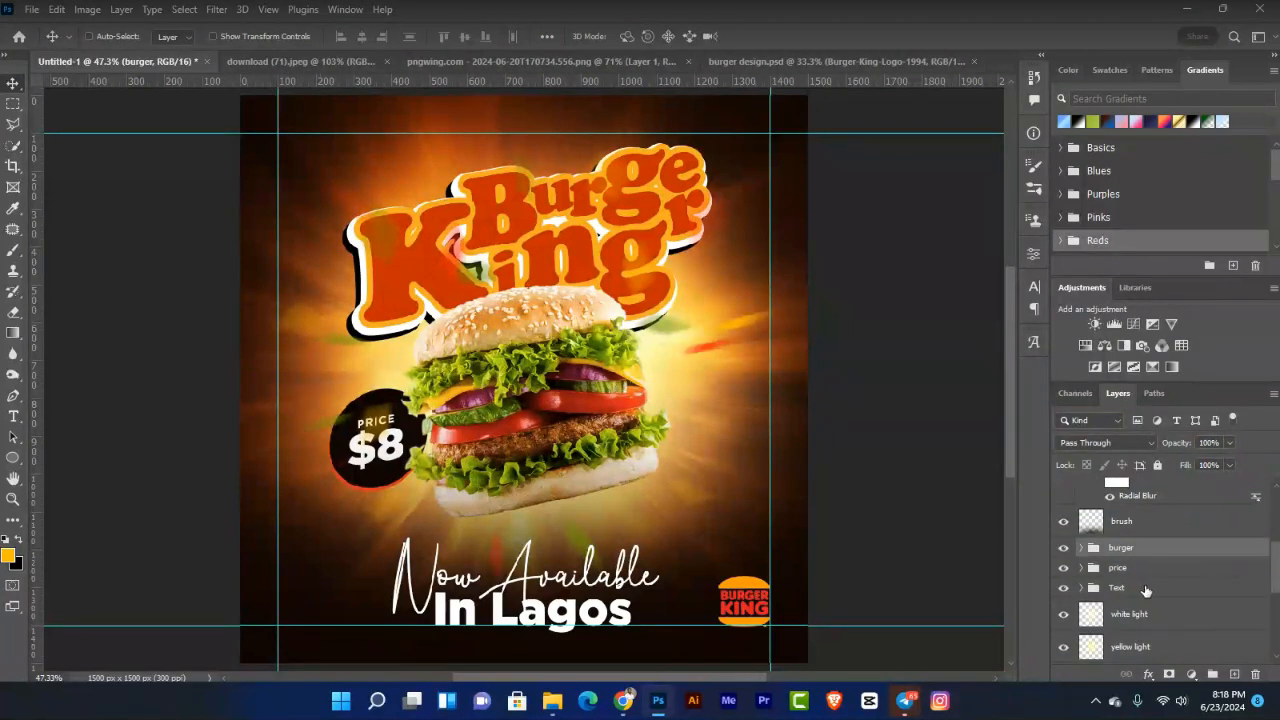
shift+click(1146, 590)
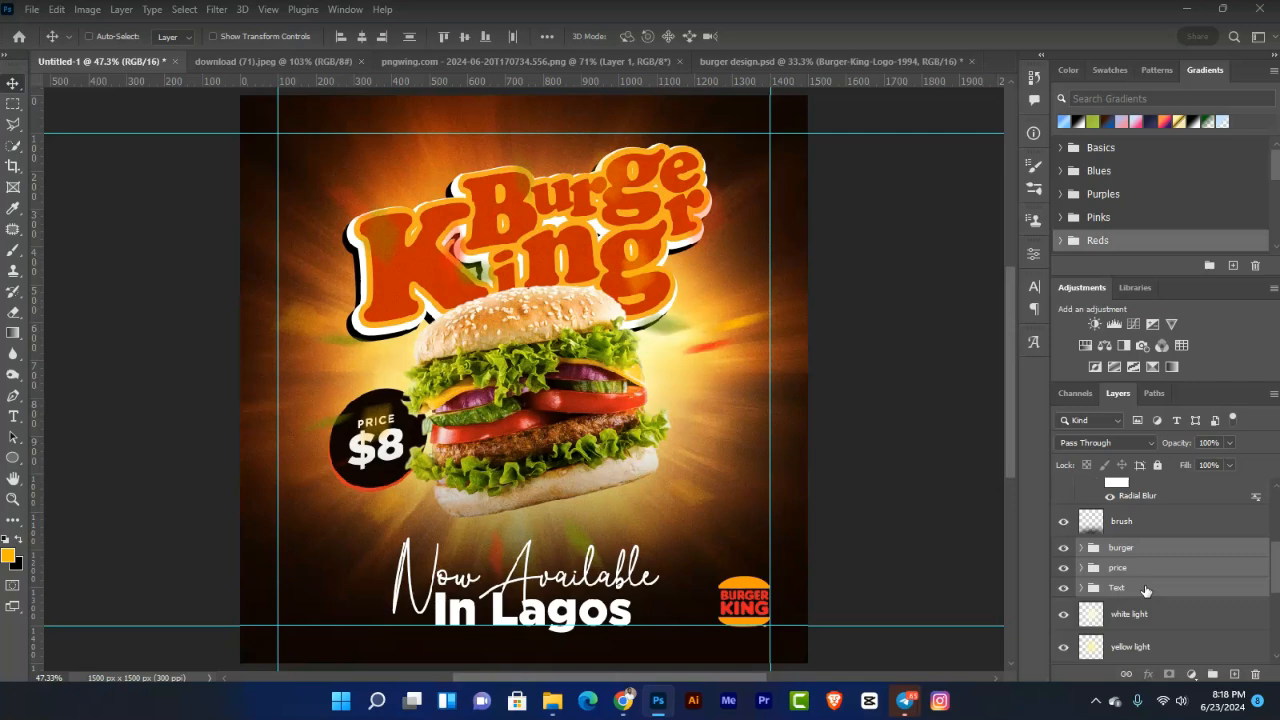
key(shift+Down)
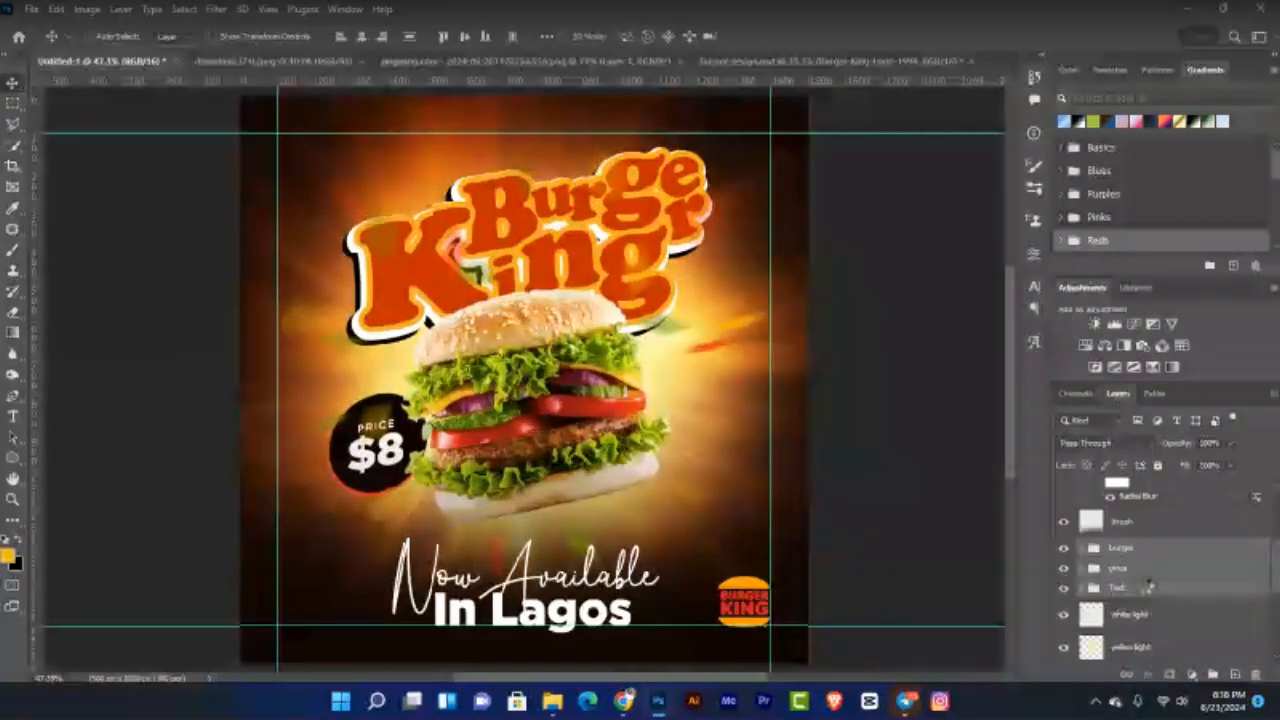
key(shift+Down)
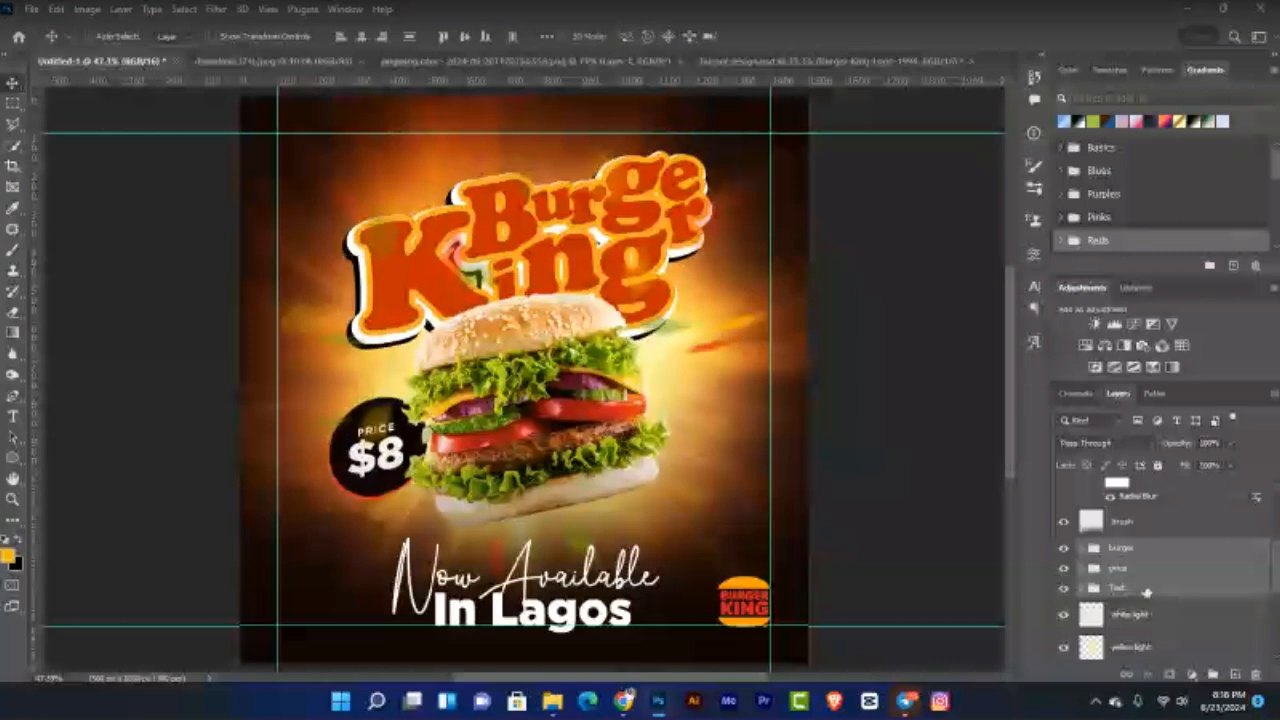
key(ctrl)
key(ctrl+semicolon)
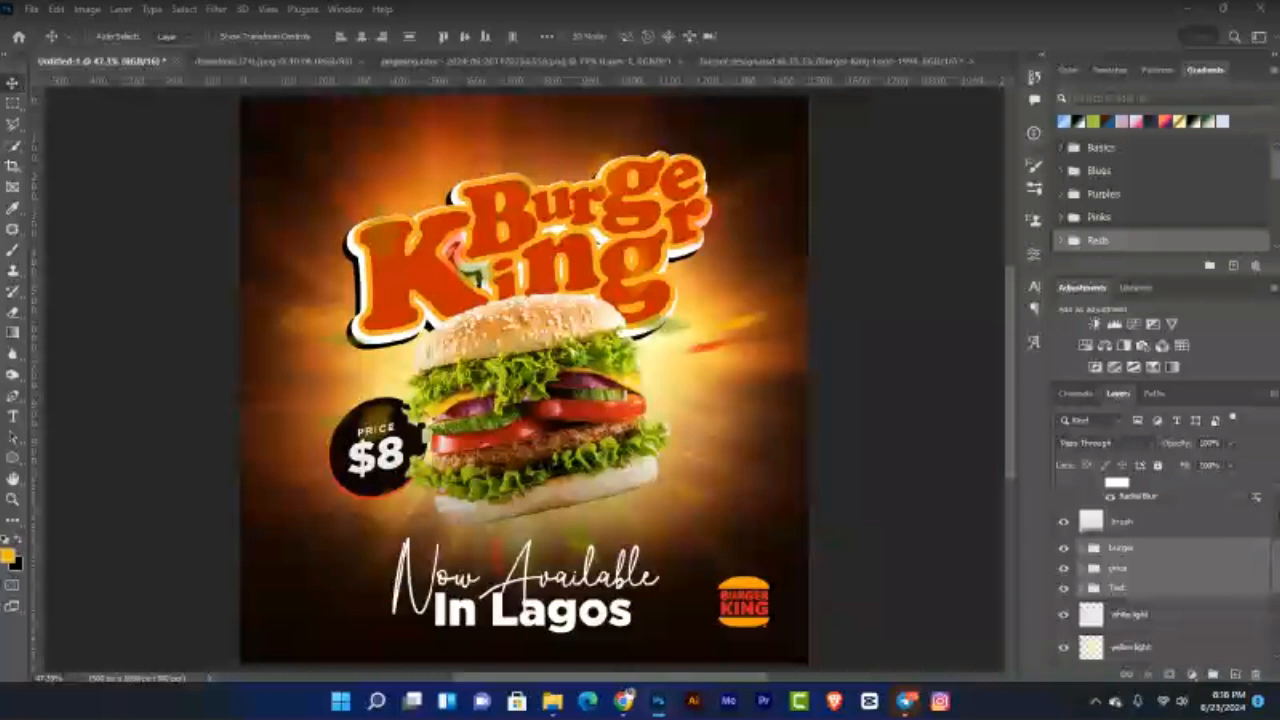
scroll(1160, 575, up, 3)
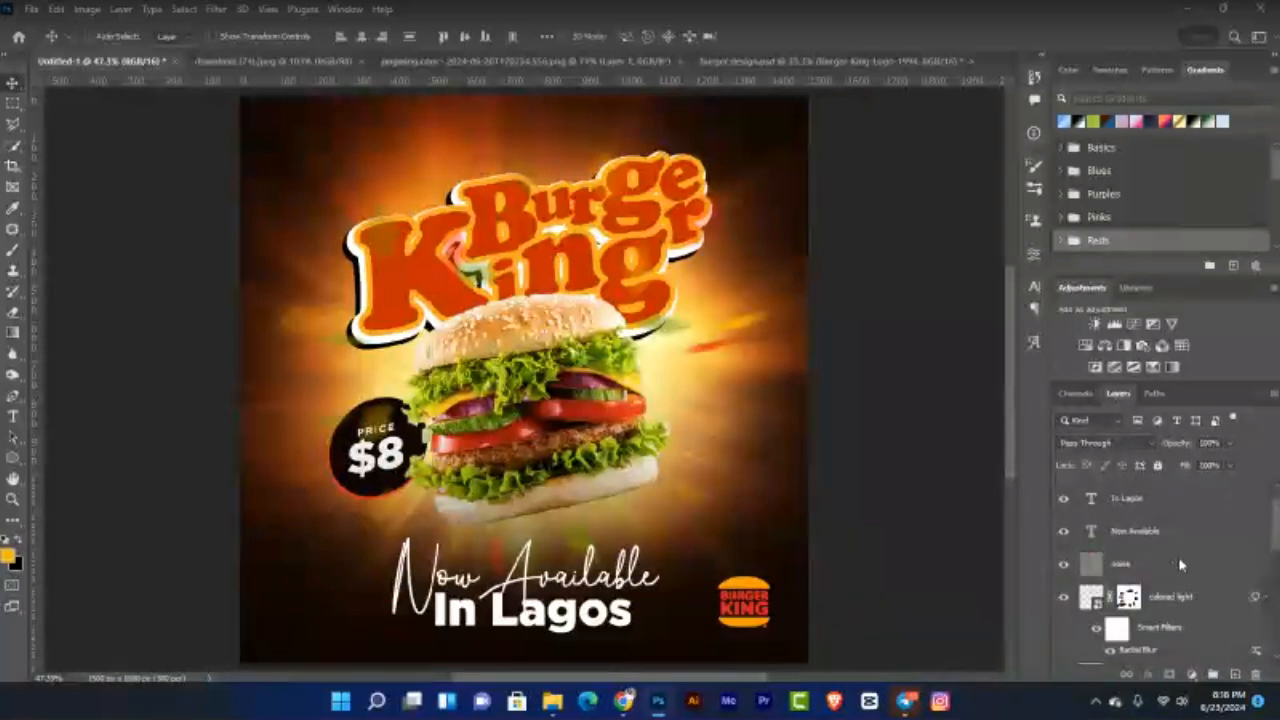
click(1132, 566)
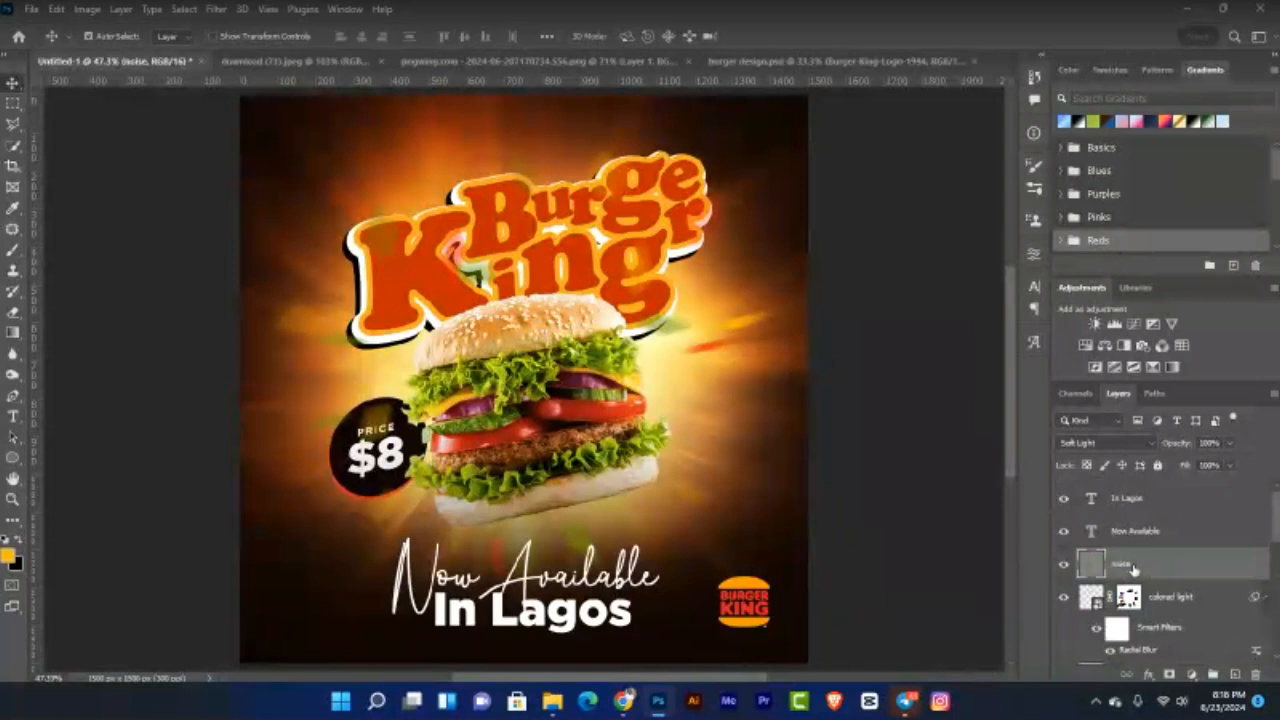
Step: Move the noise layer to the top and apply Unsharp Mask (Amount 100, Radius 1.1)
key(ctrl+shift+bracketright)
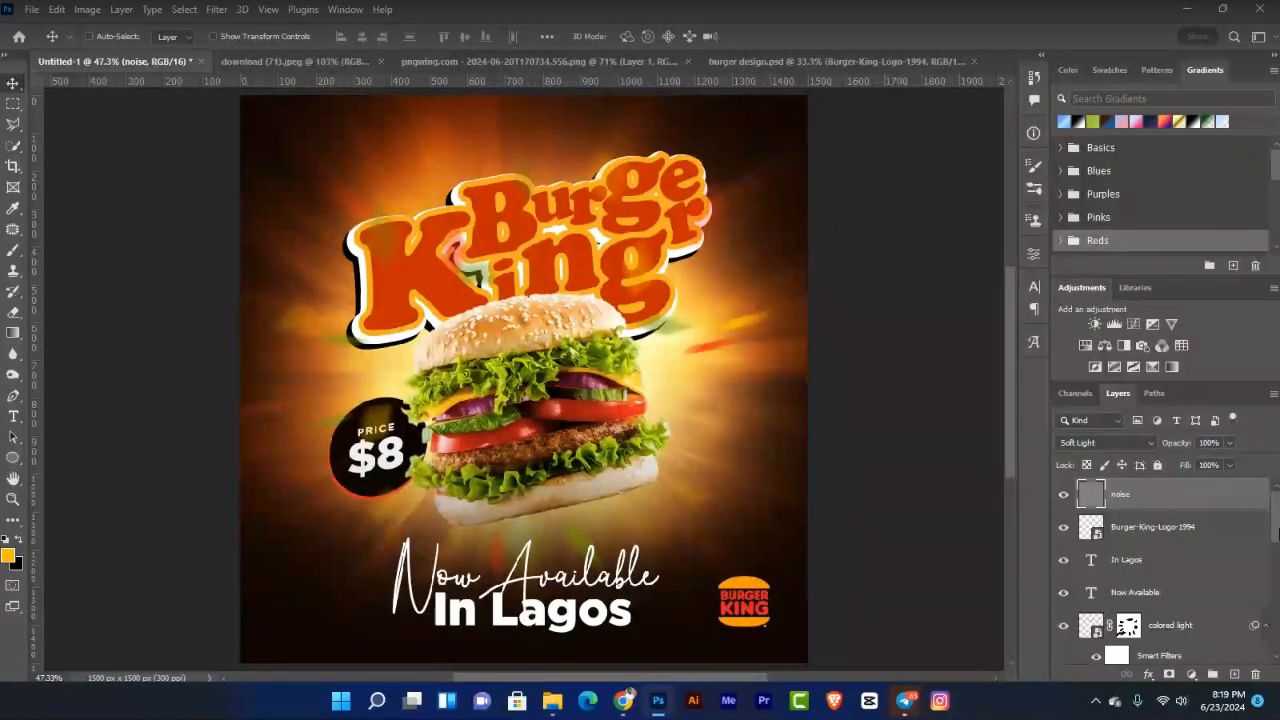
drag(1278, 533, 1278, 628)
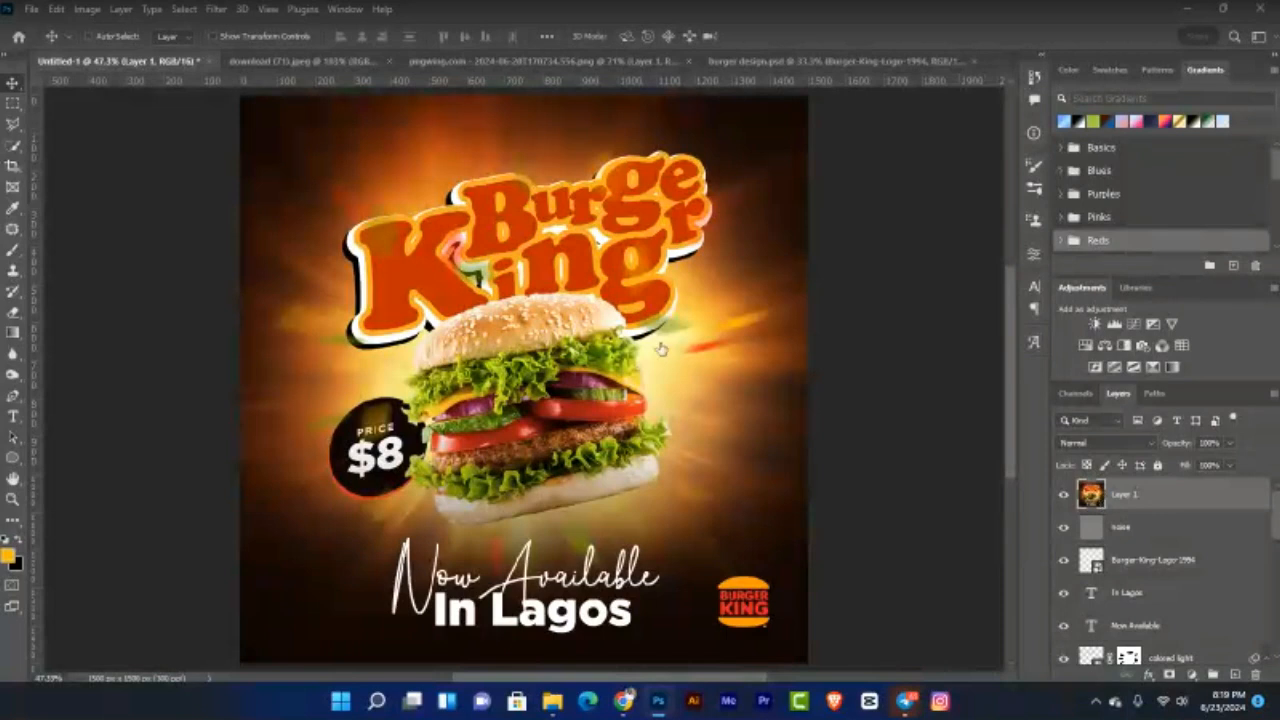
click(216, 10)
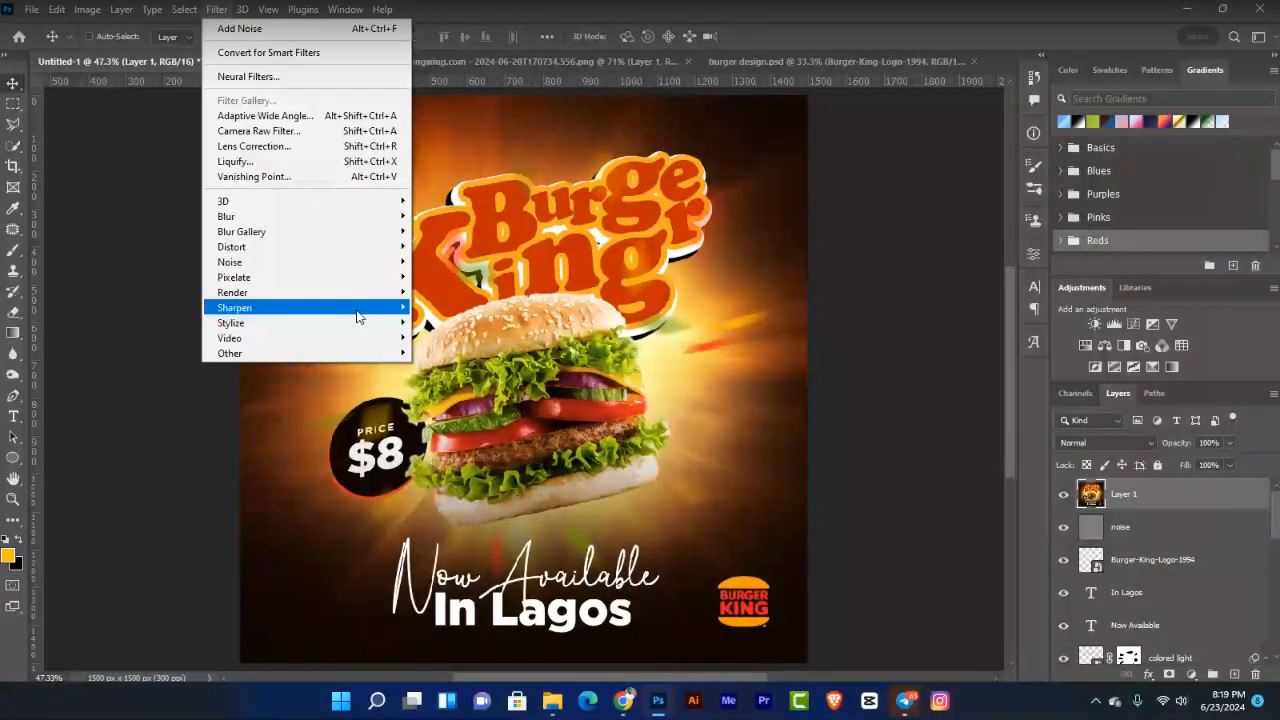
click(312, 131)
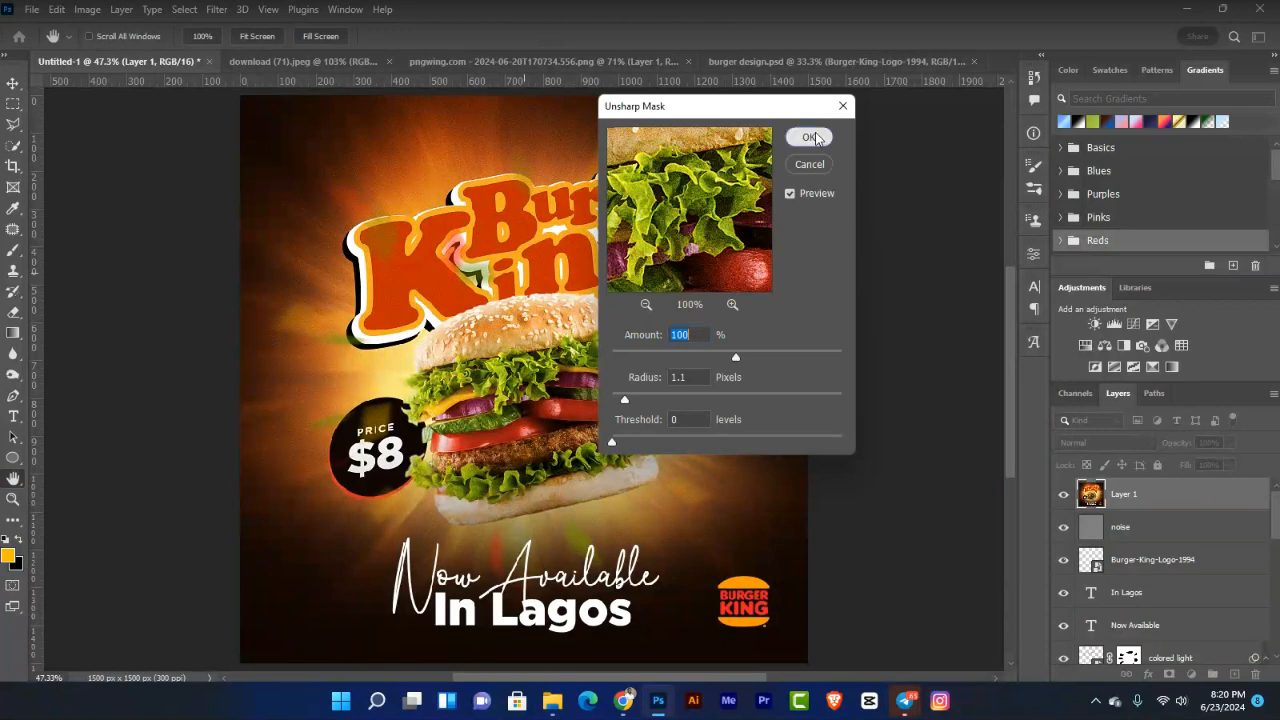
click(811, 137)
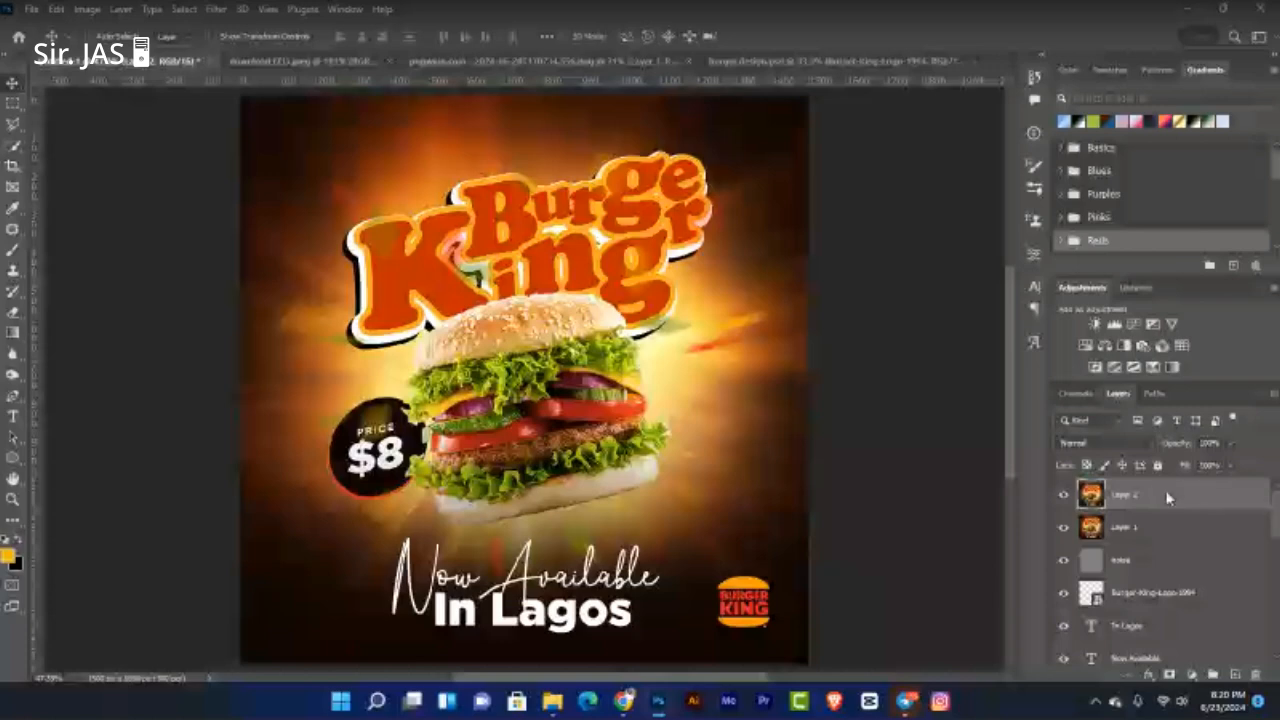
Step: Convert Layer 2 to a smart object and open the Camera Raw filter on it
right_click(1167, 498)
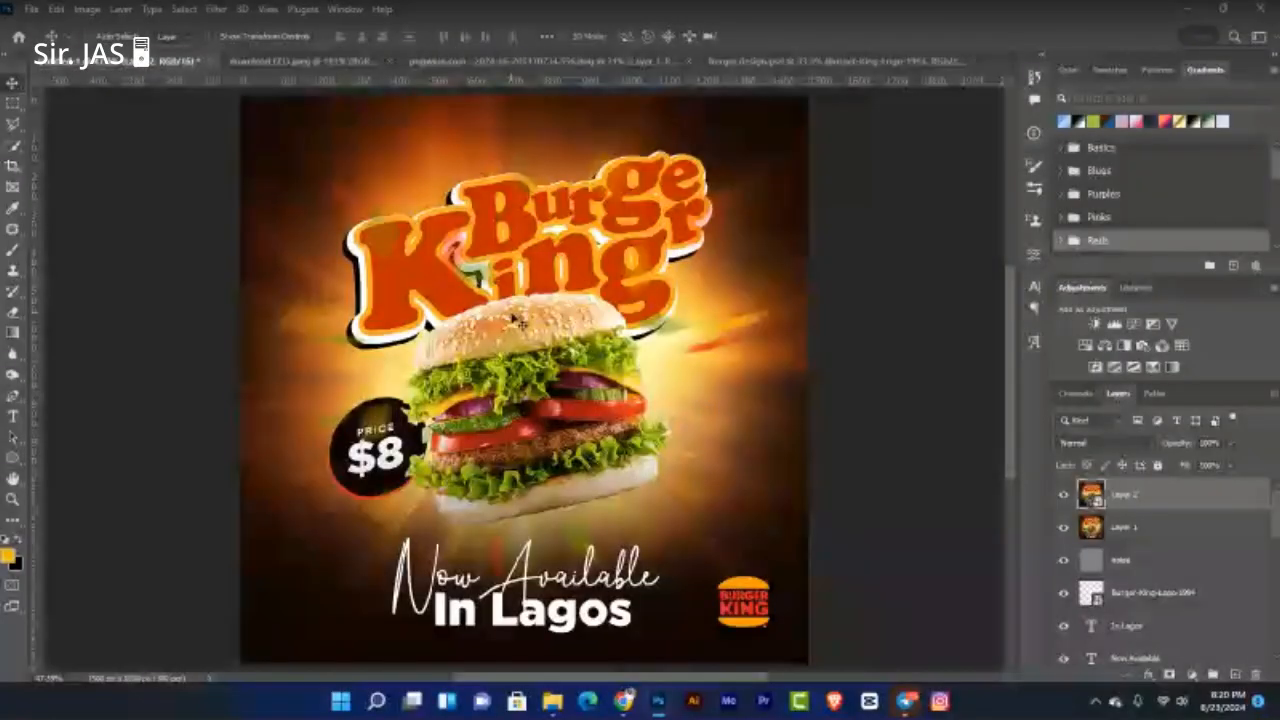
click(220, 9)
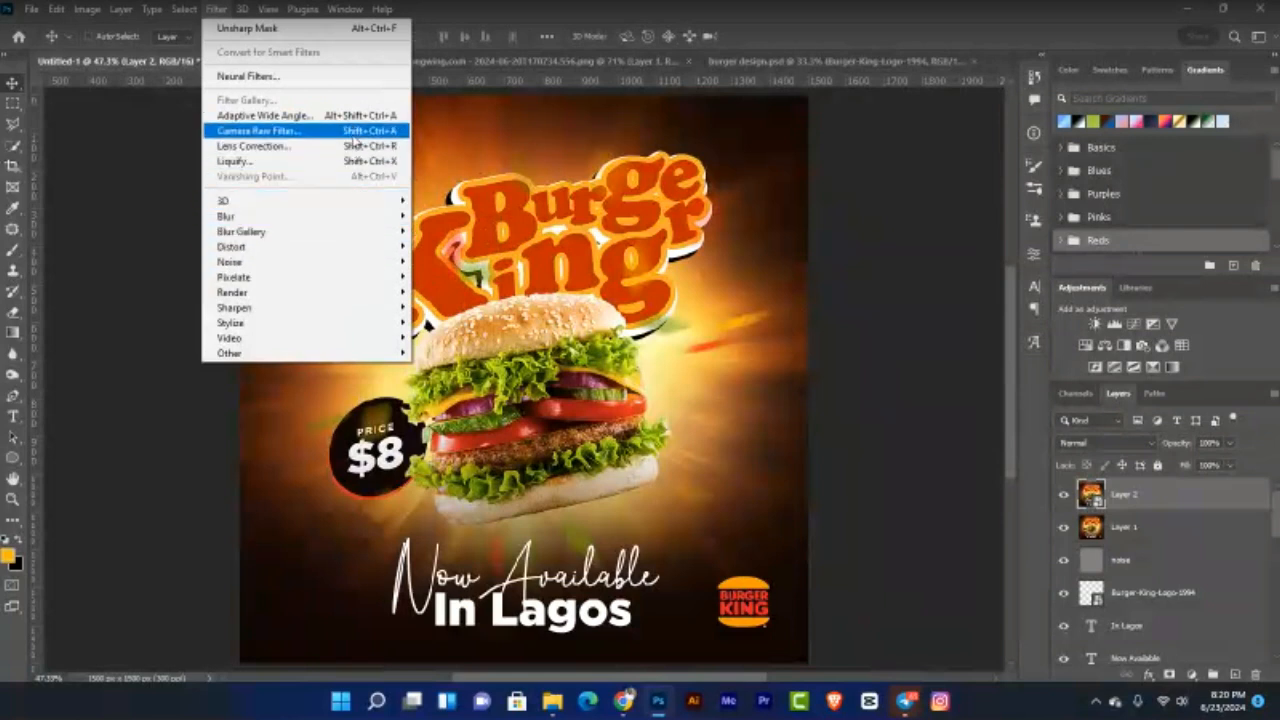
click(353, 138)
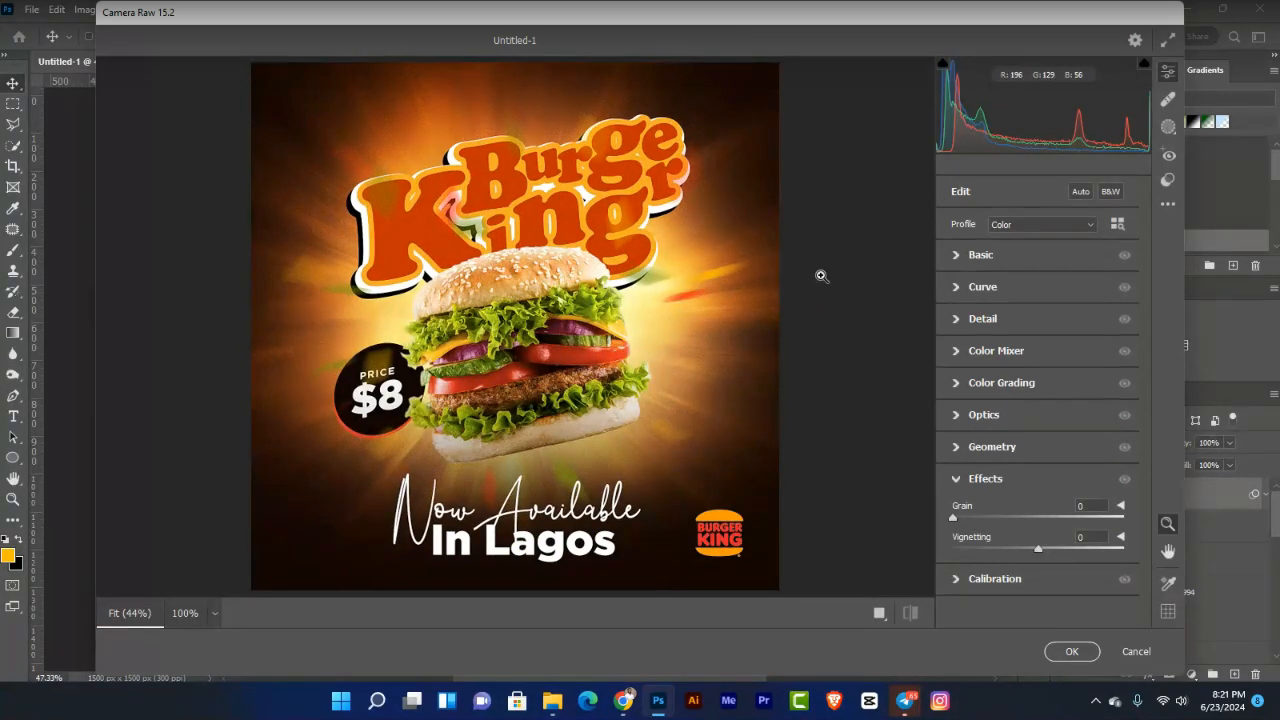
Step: Set Exposure +0.15, Contrast +23, Blacks -11, Texture +35, Clarity +18 and Vibrance +19
click(975, 256)
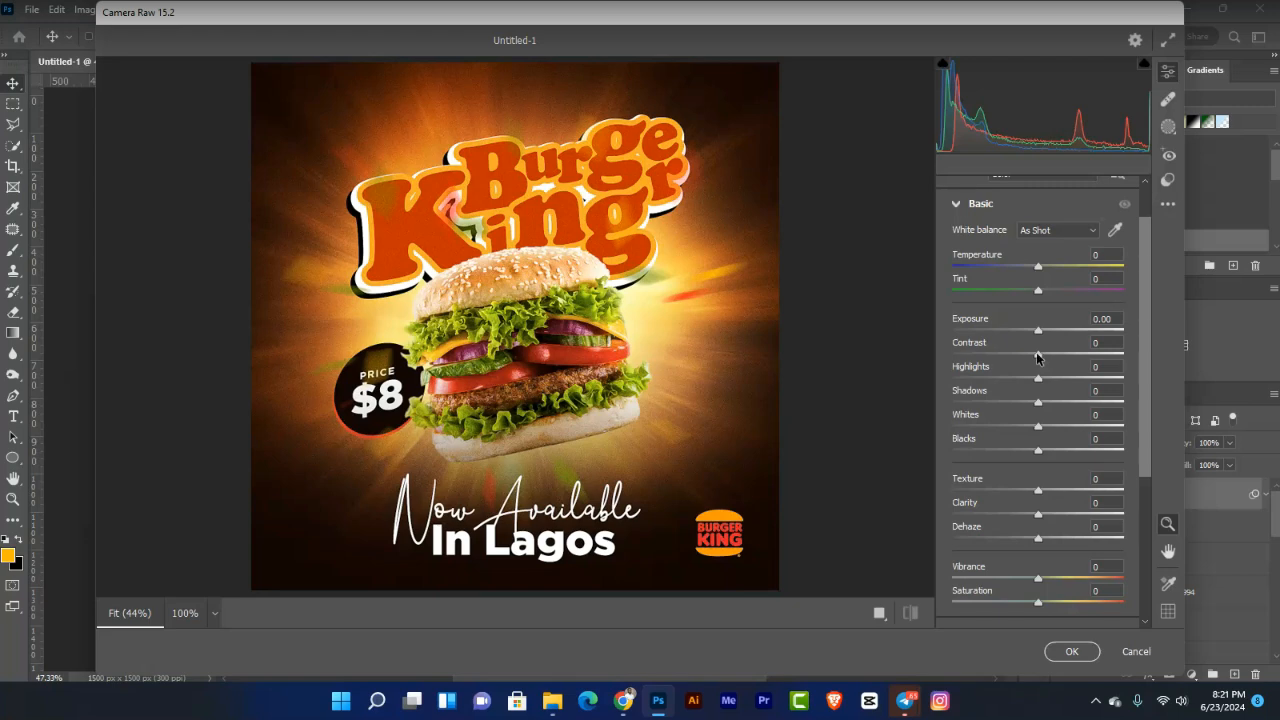
mouse_move(1037, 356)
mouse_down()
mouse_move(1059, 360)
mouse_move(1040, 333)
mouse_up()
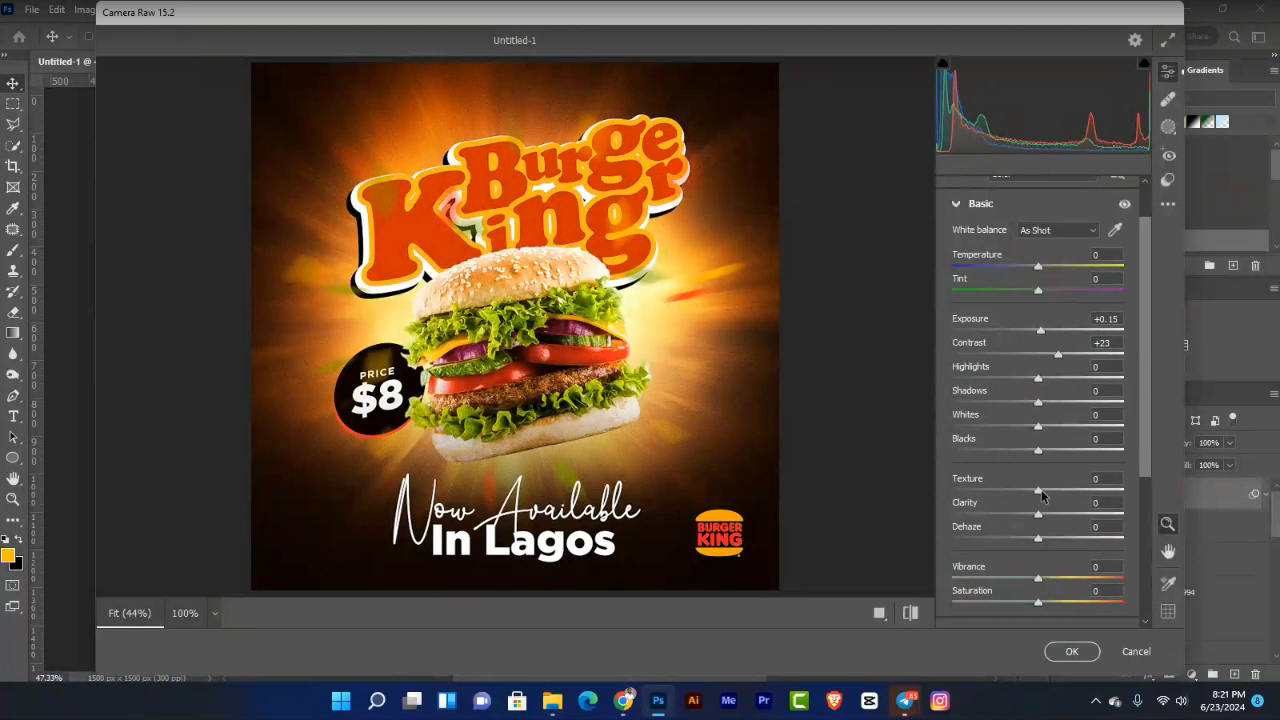
mouse_move(1038, 452)
mouse_down()
mouse_move(1018, 453)
mouse_move(1030, 455)
mouse_up()
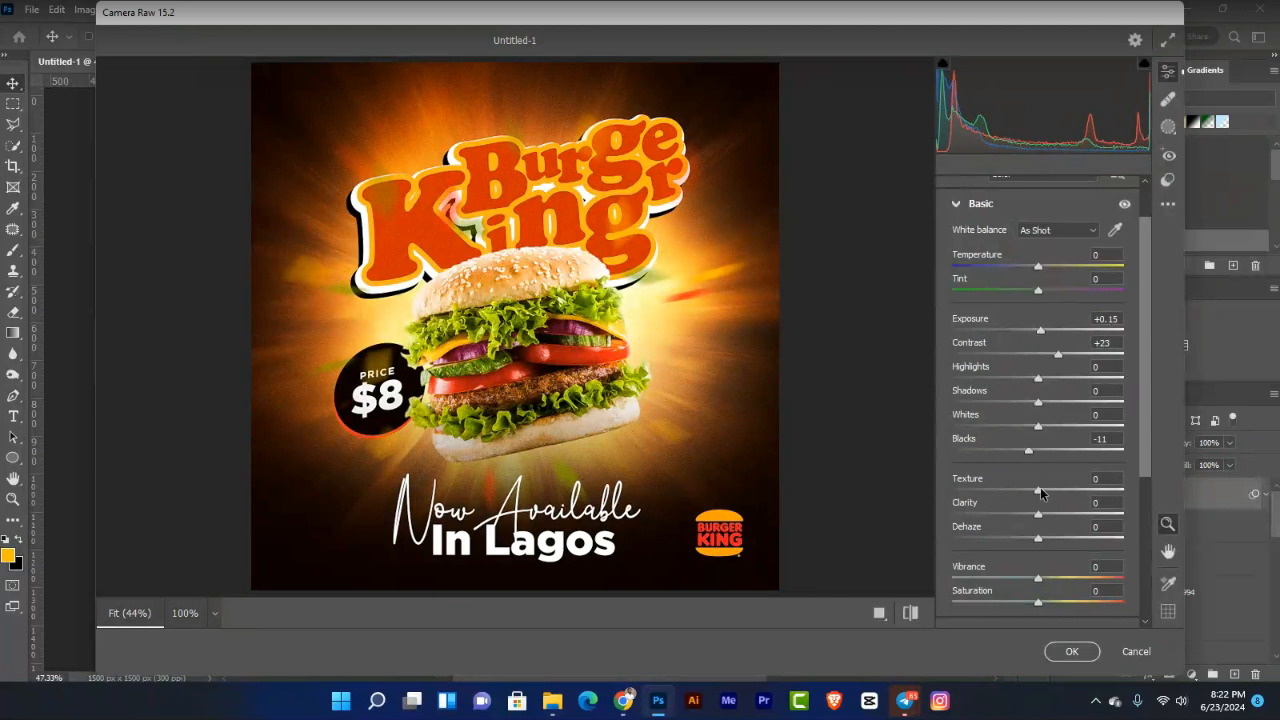
drag(1040, 492, 1071, 492)
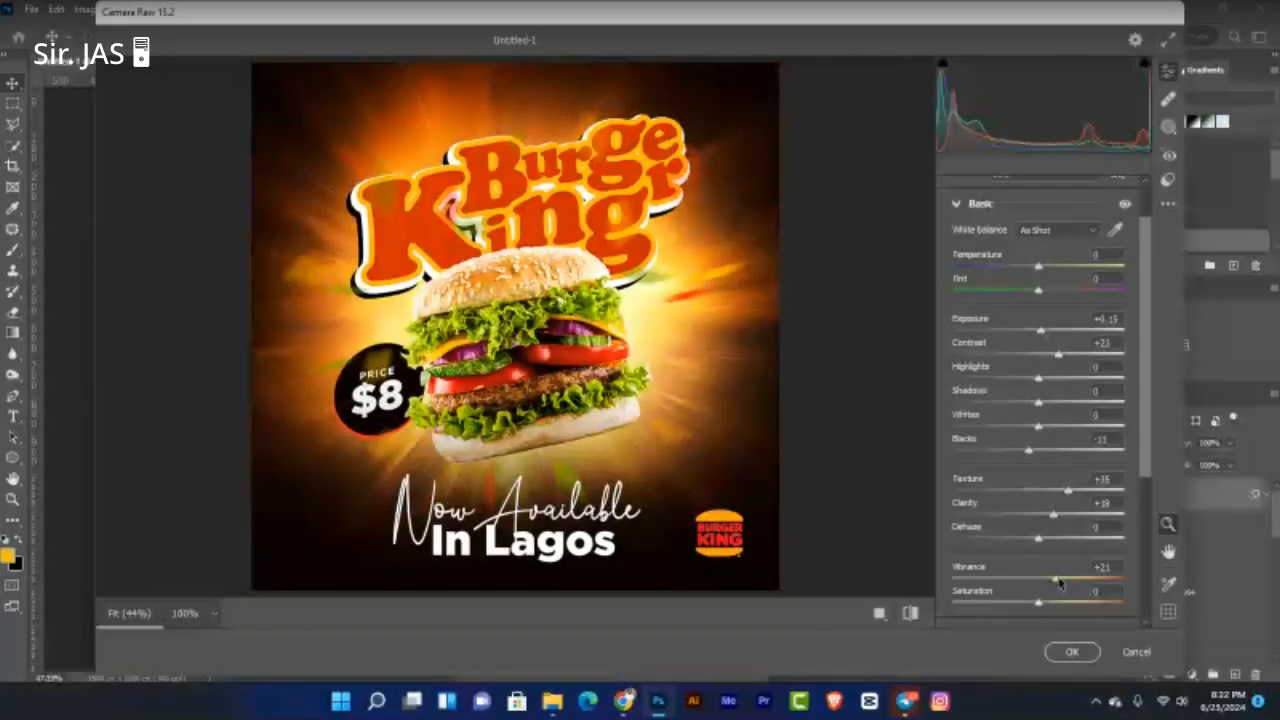
drag(1060, 583, 1057, 580)
scroll(1057, 580, down, 5)
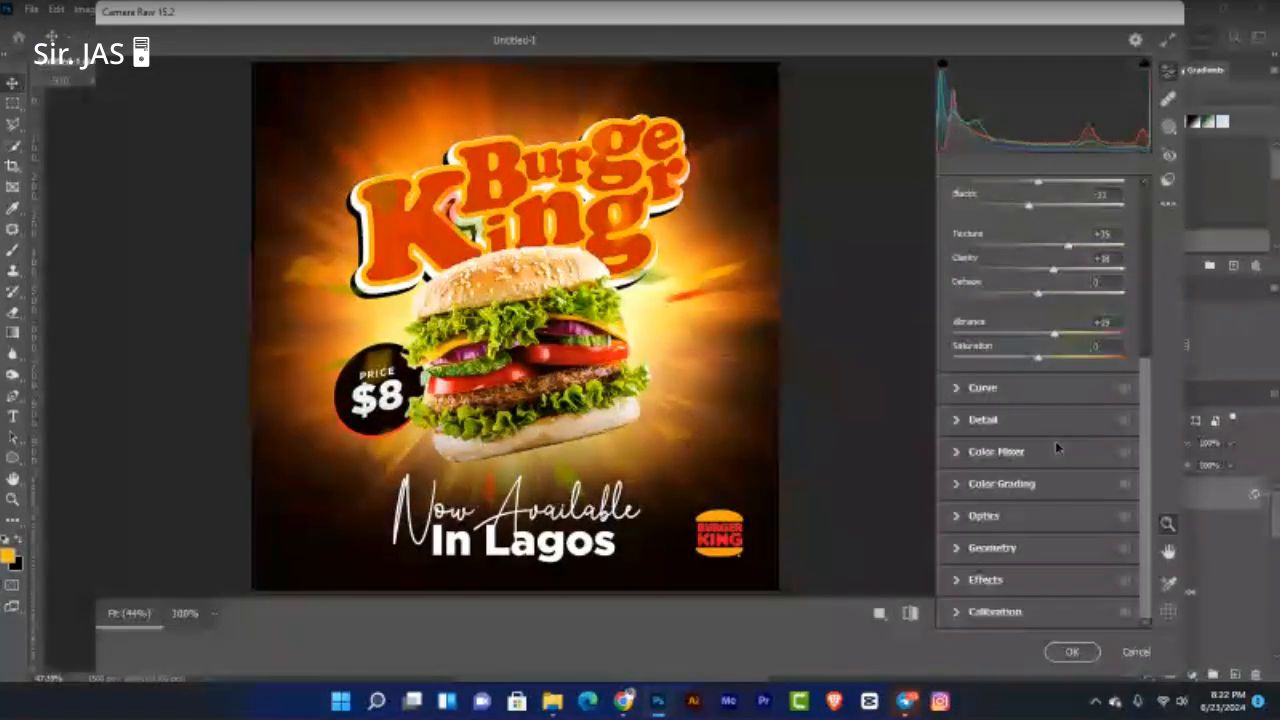
Step: Set Noise Reduction 20 and Vignetting -7, then apply Camera Raw to Layer 2
click(959, 423)
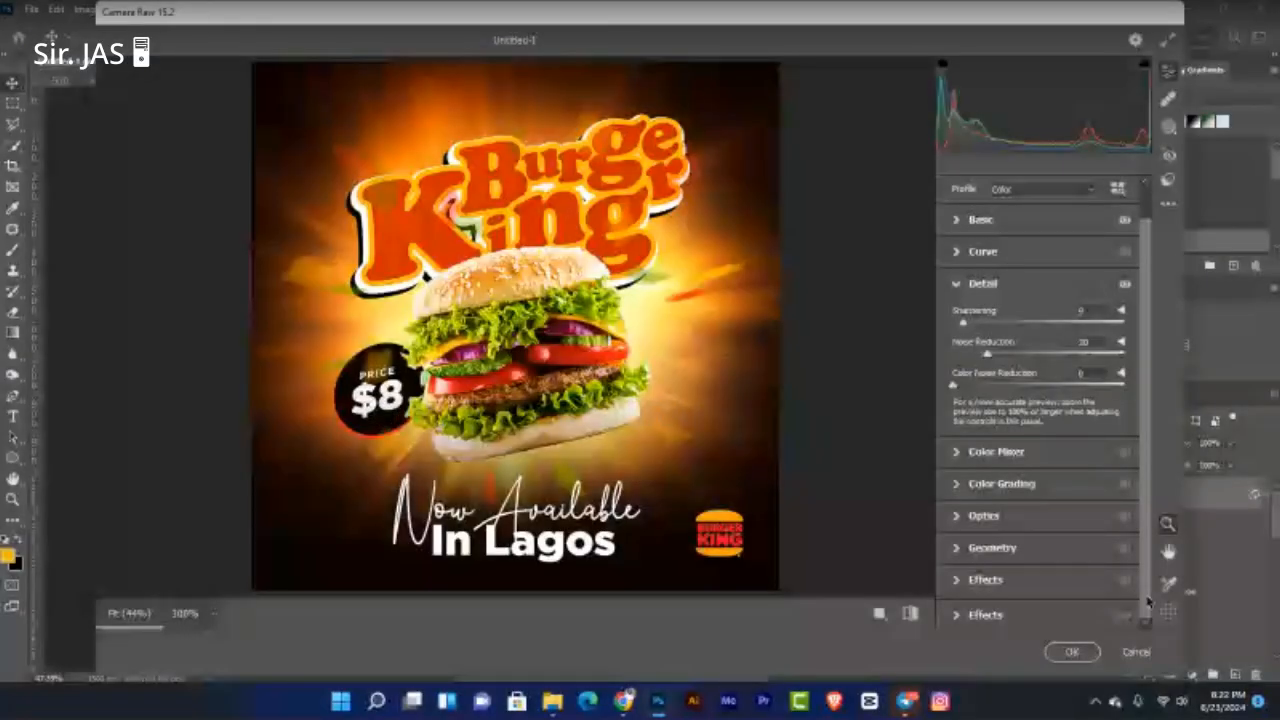
click(970, 580)
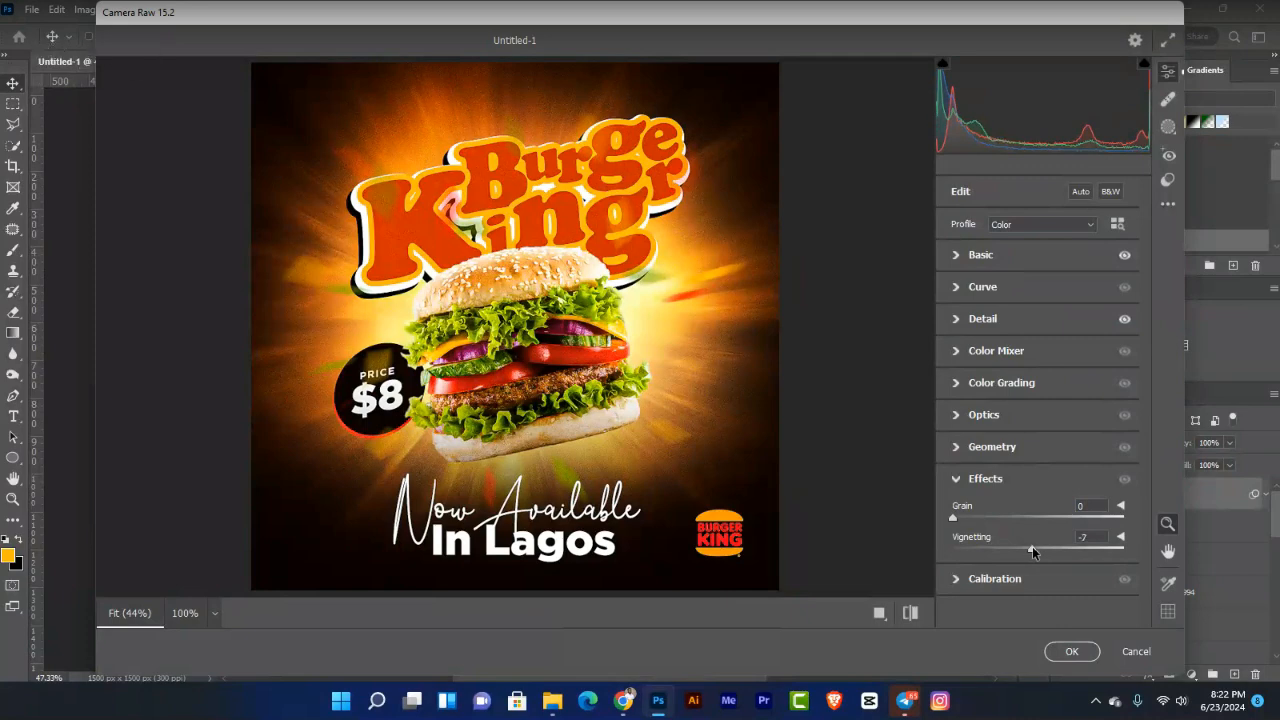
click(1068, 652)
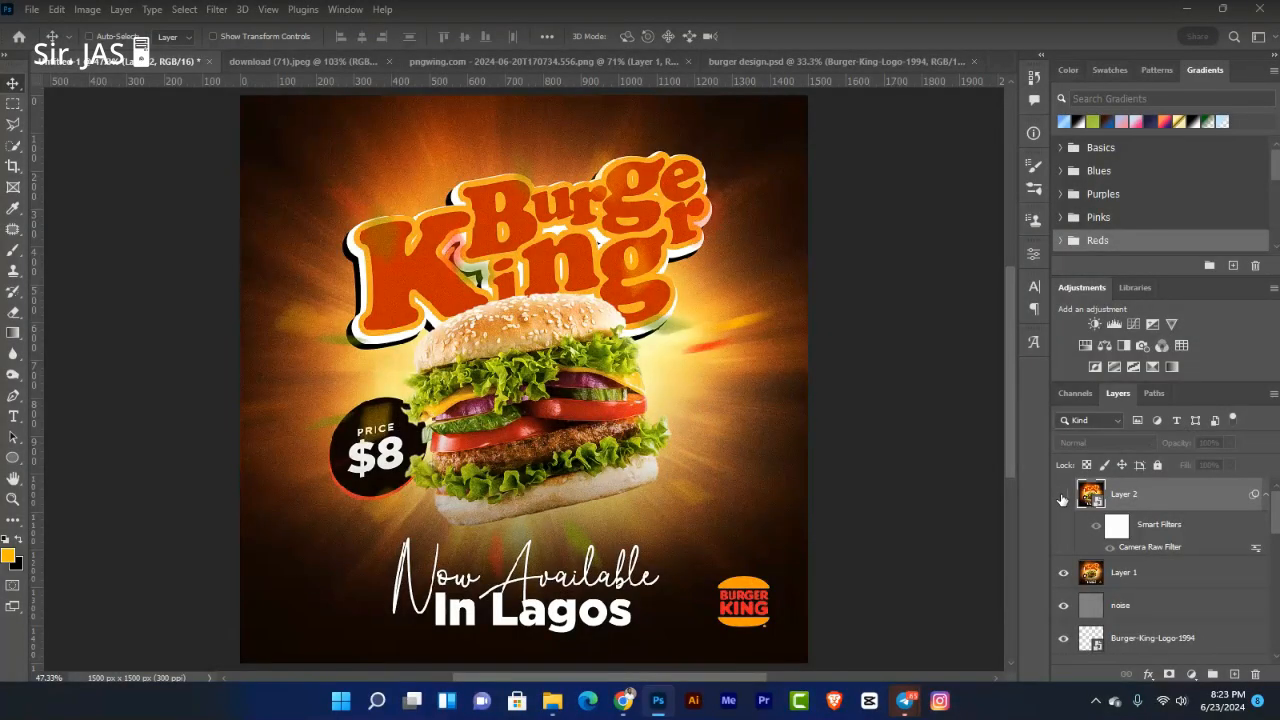
Step: Select Layer 2 and open the Lens Correction filter on it
click(1063, 495)
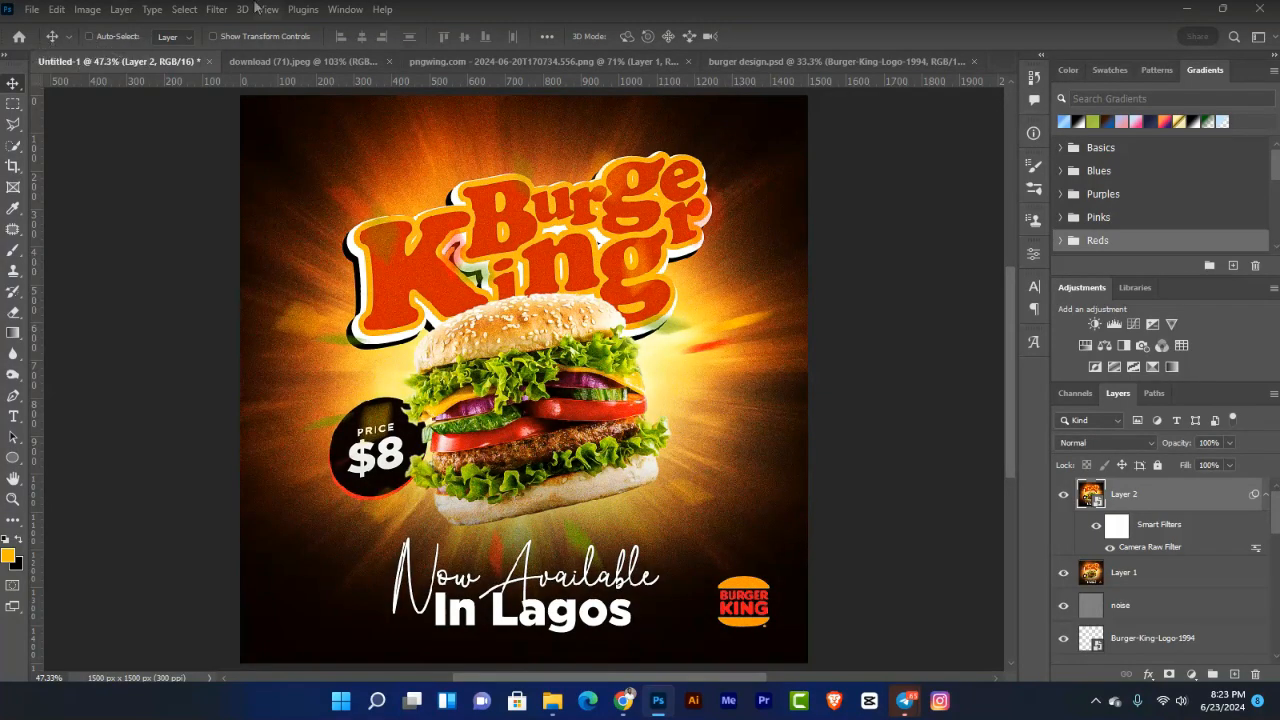
click(219, 9)
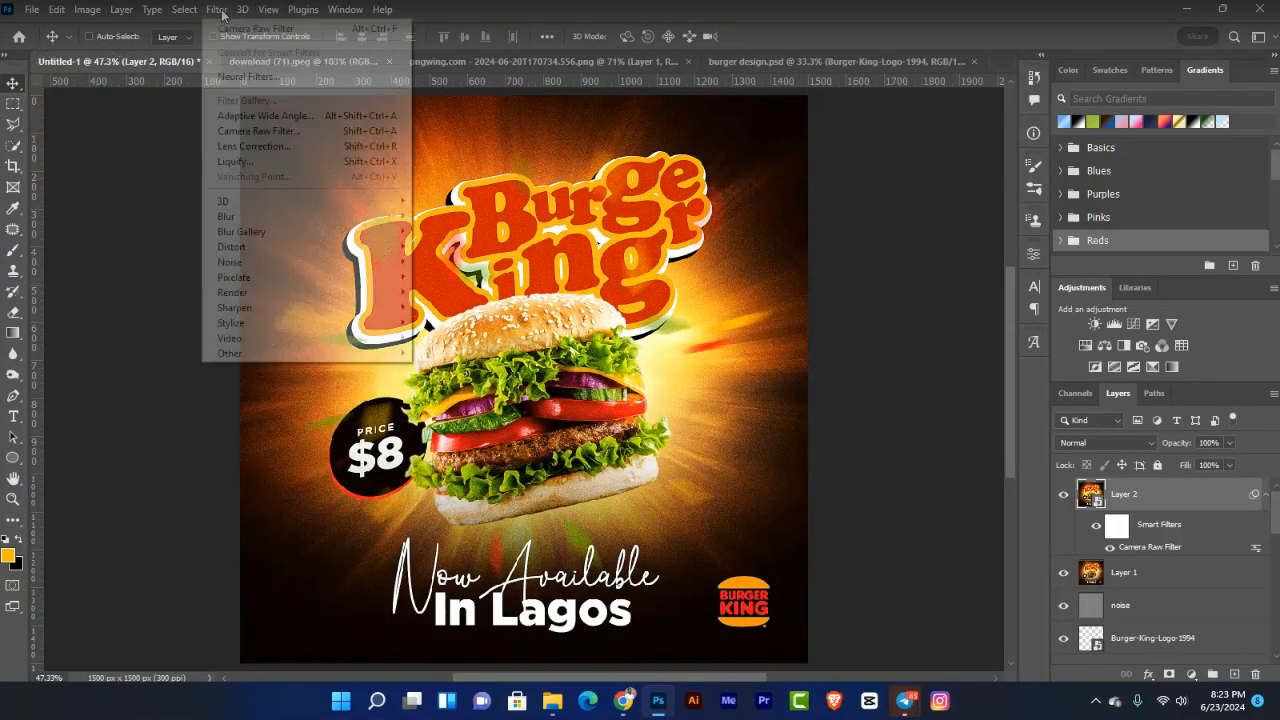
click(298, 148)
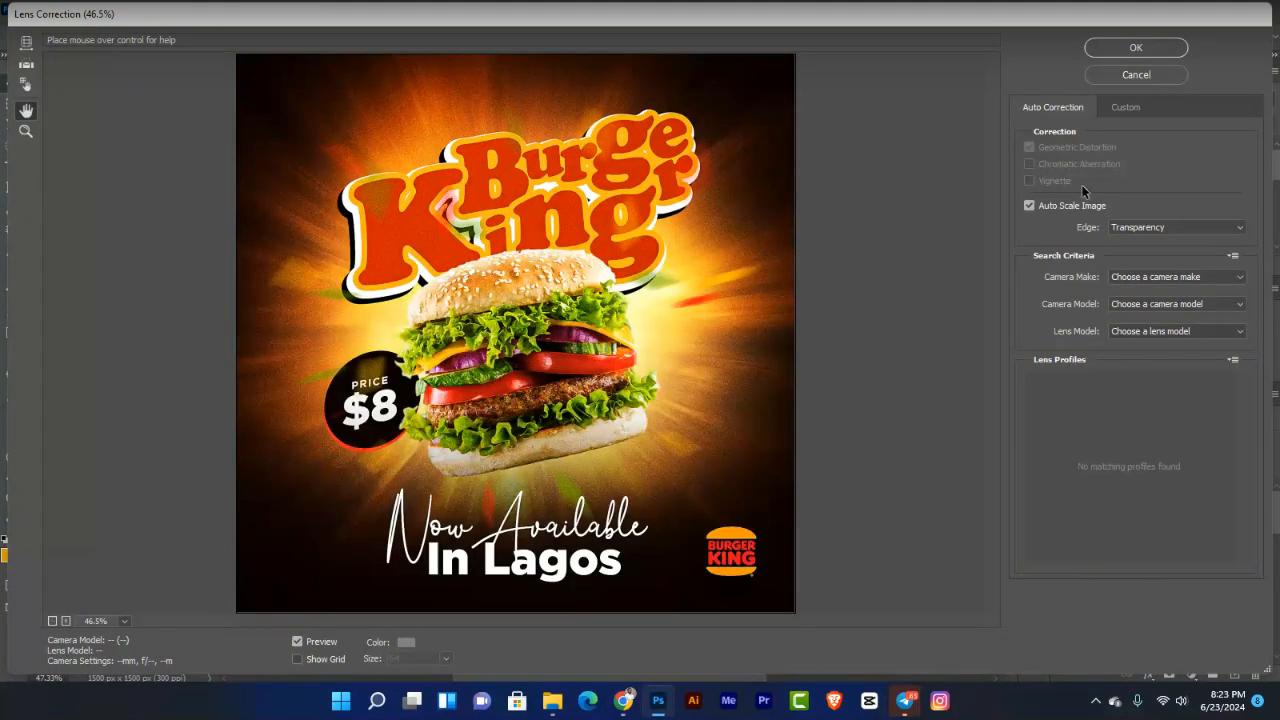
Step: Set Red/Cyan fringe -60 and Blue/Yellow fringe +60, apply, and view the poster full screen
click(1127, 108)
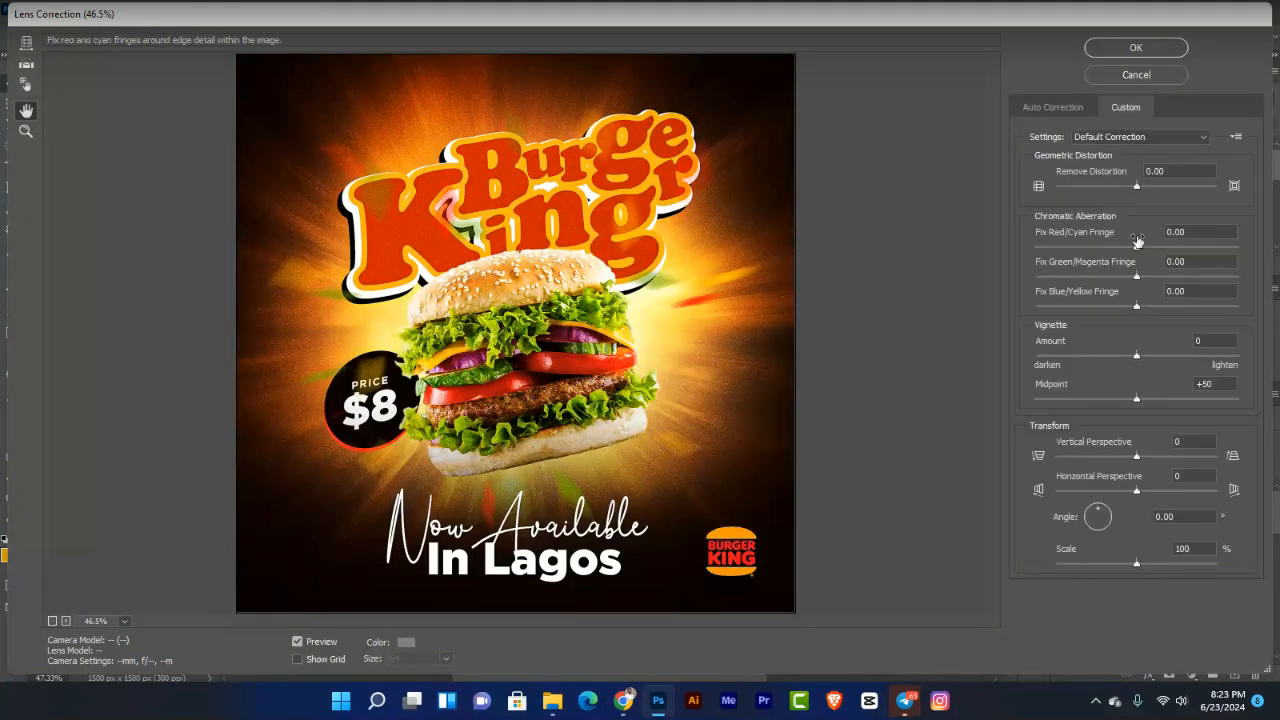
click(1170, 231)
text(60)
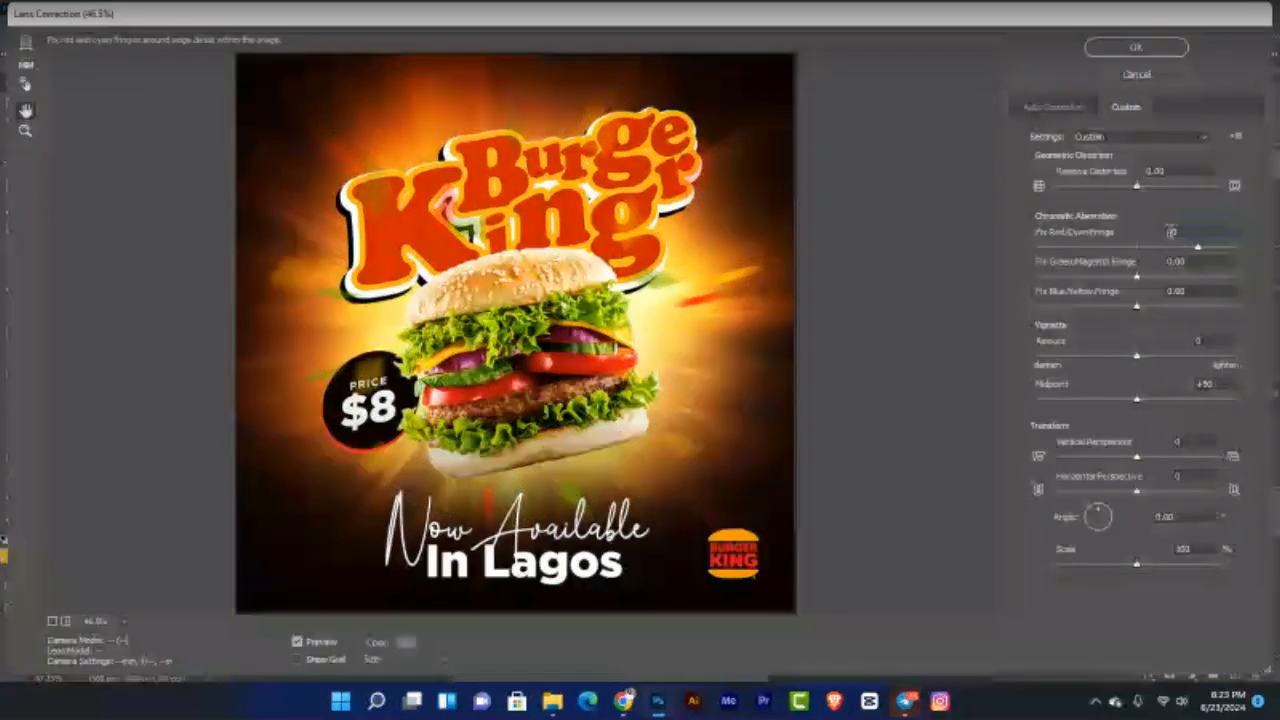
text(-60.00)
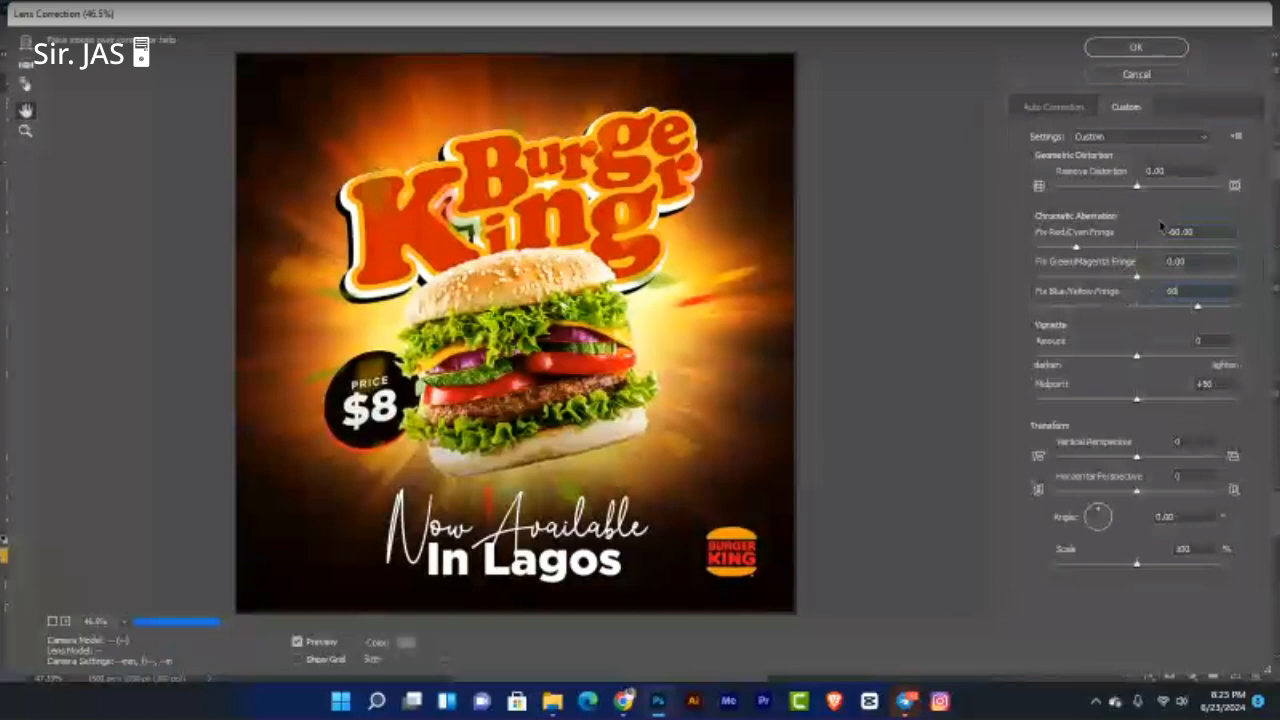
click(1146, 48)
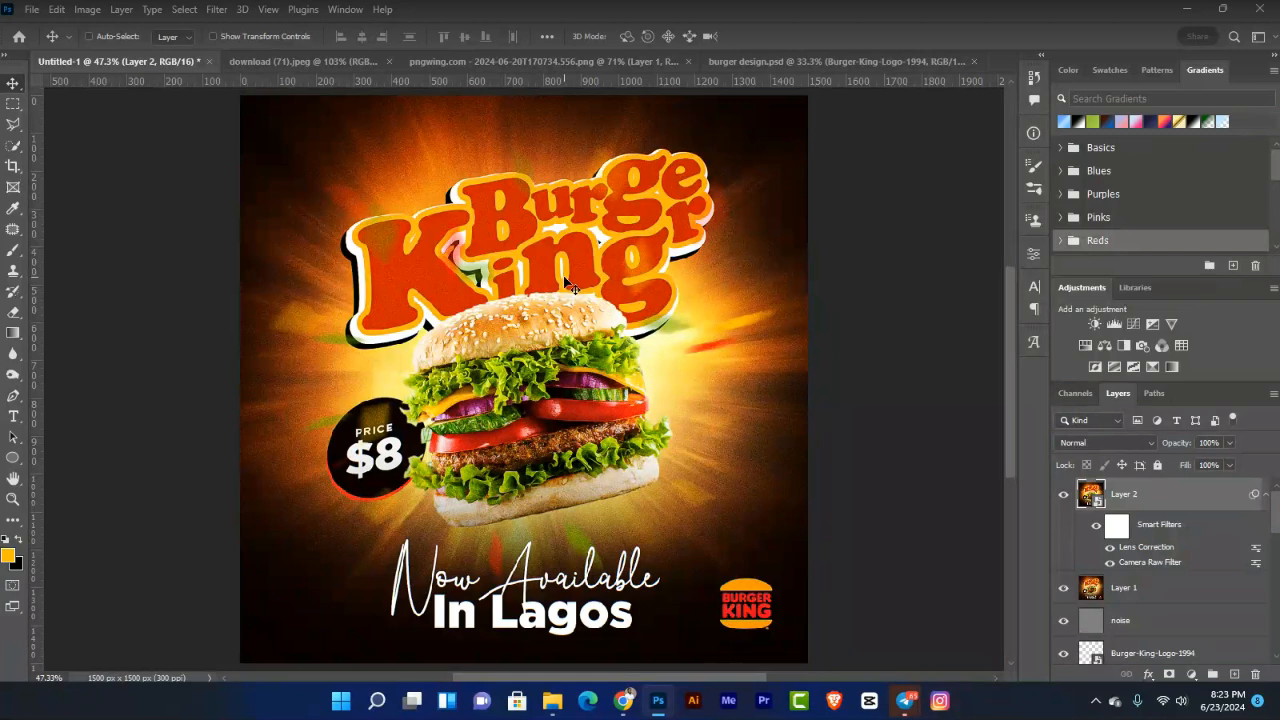
key(f)
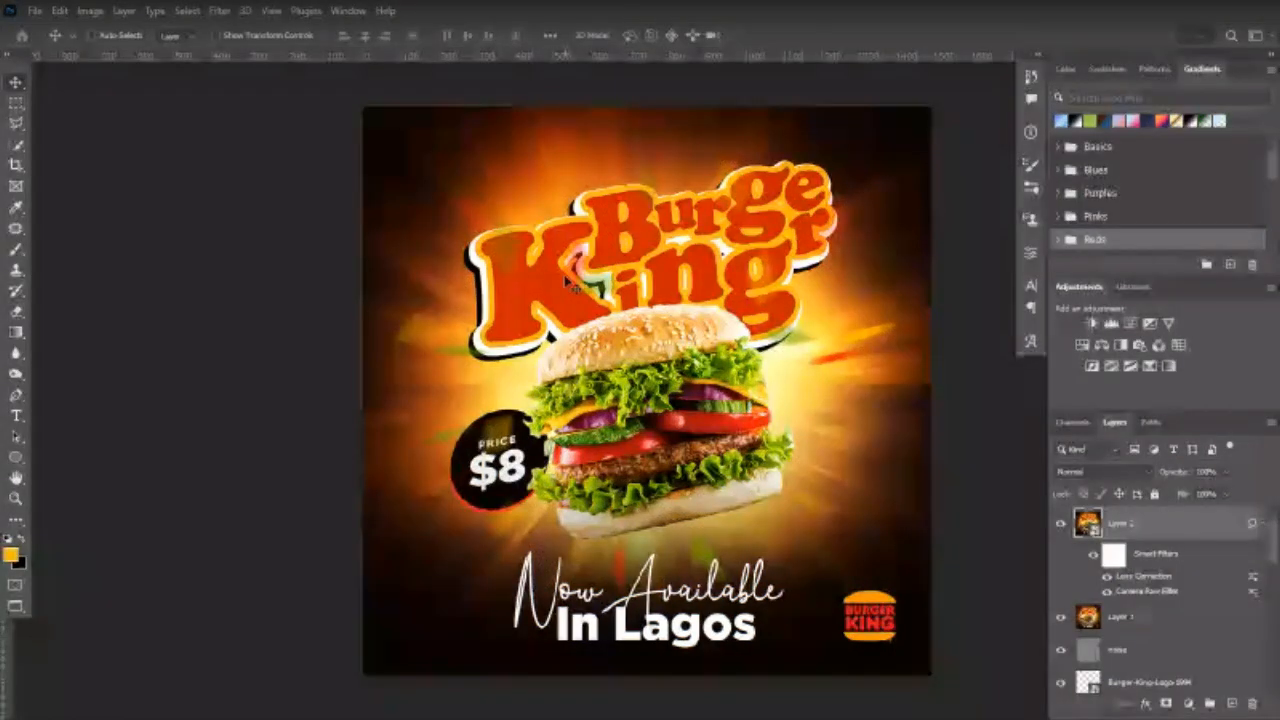